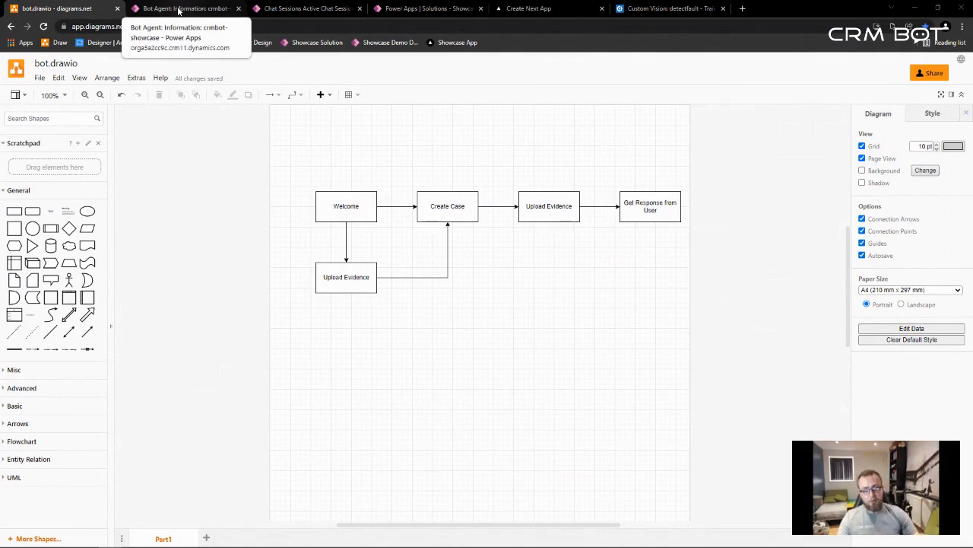
Step: Switch to the crmbot-showcase bot agent in Power Apps and review the default responses of its Default Welcome Intent
{"action": "left_click", "coordinate": [179, 9]}
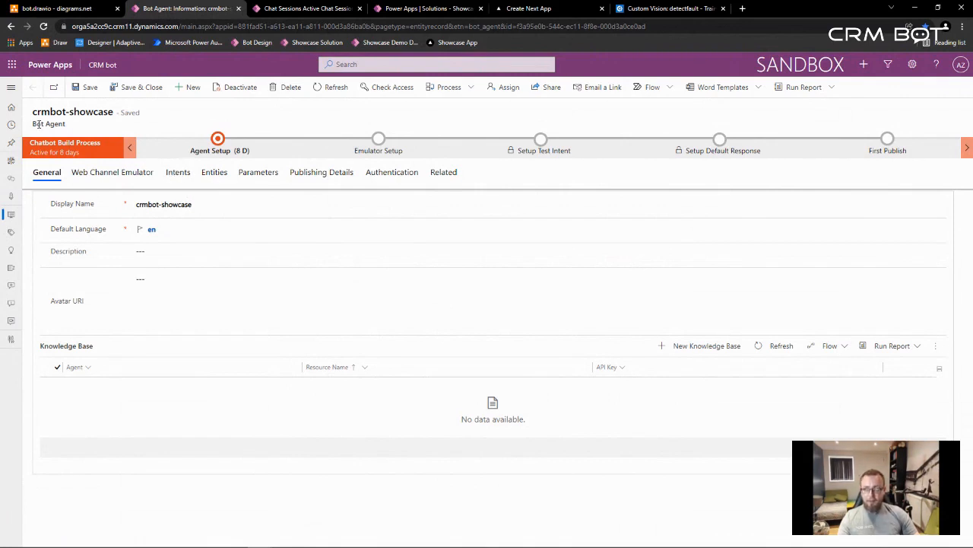
{"action": "left_click", "coordinate": [178, 173]}
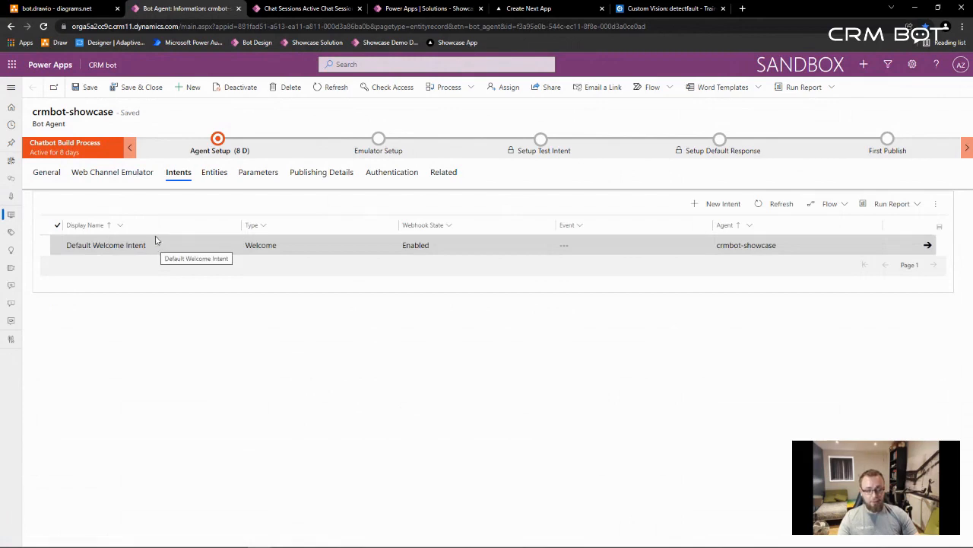
{"action": "double_click", "coordinate": [196, 245]}
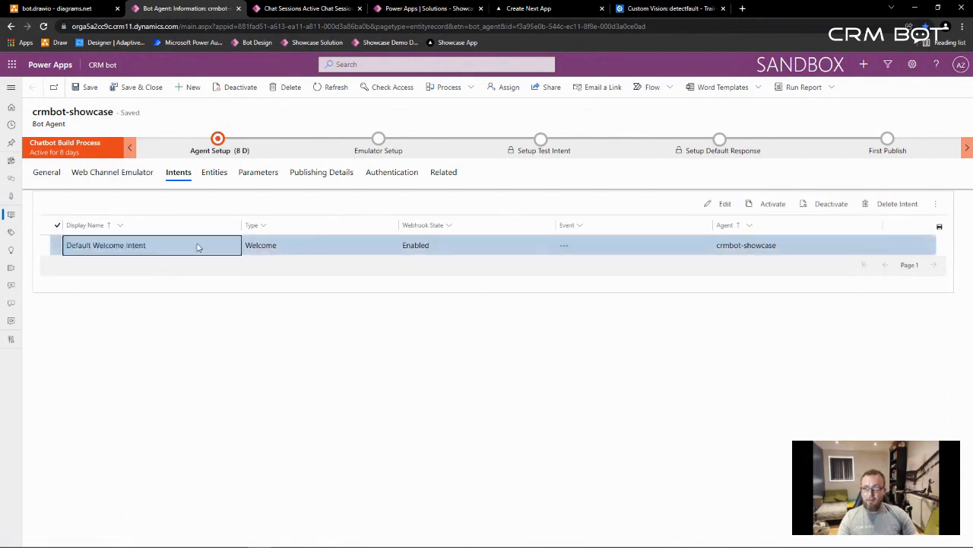
{"action": "left_click", "coordinate": [218, 148]}
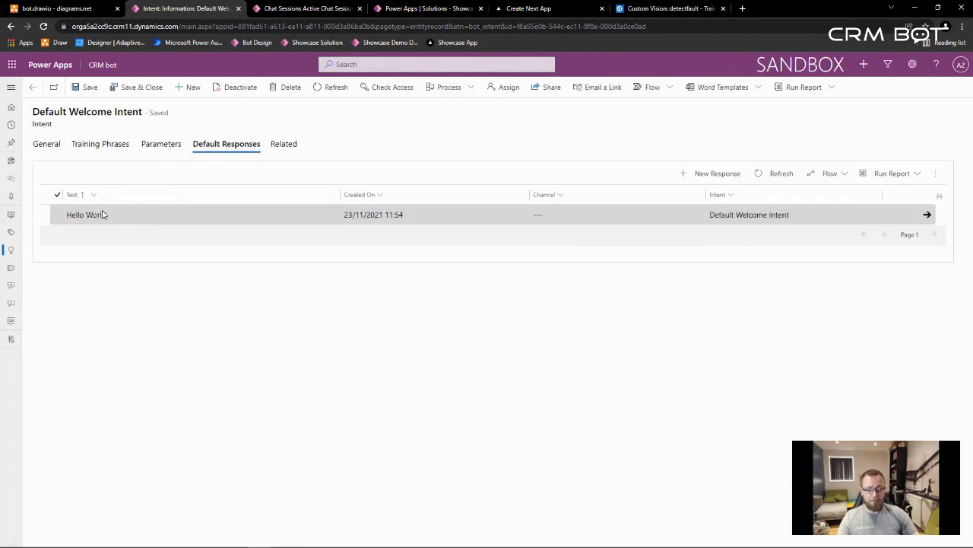
{"action": "left_click", "coordinate": [32, 87]}
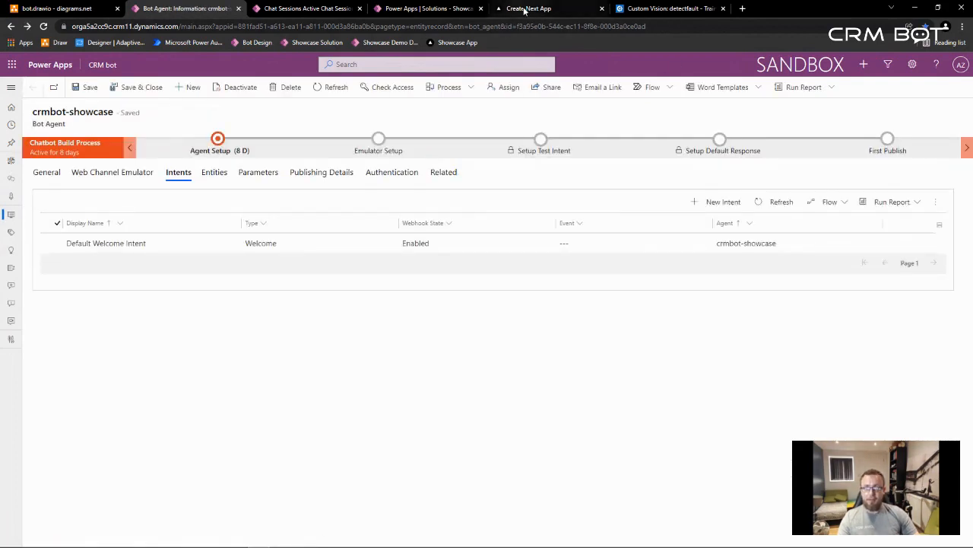
Step: Test the bot on the Northwind showcase site by opening its chat and sending the message "hi"
{"action": "left_click", "coordinate": [524, 9]}
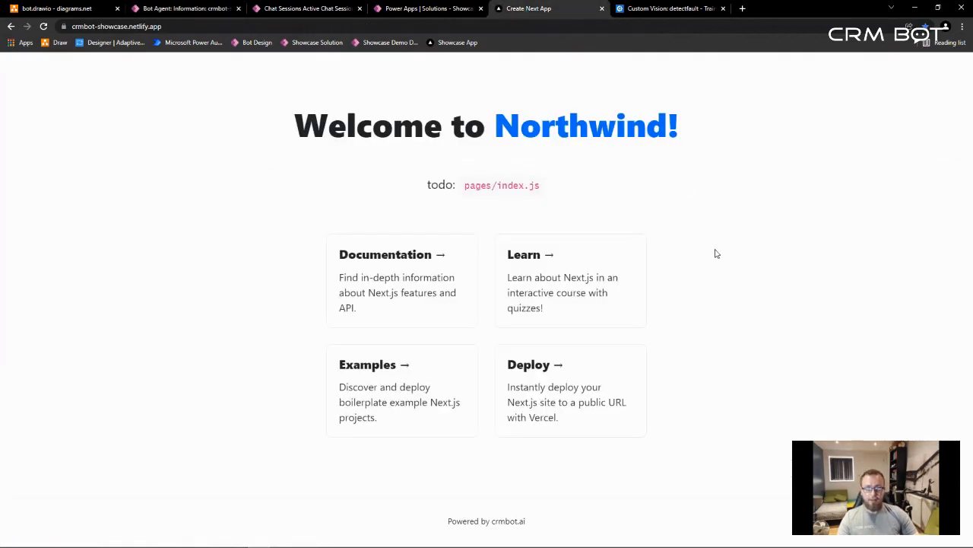
{"action": "left_click", "coordinate": [943, 537]}
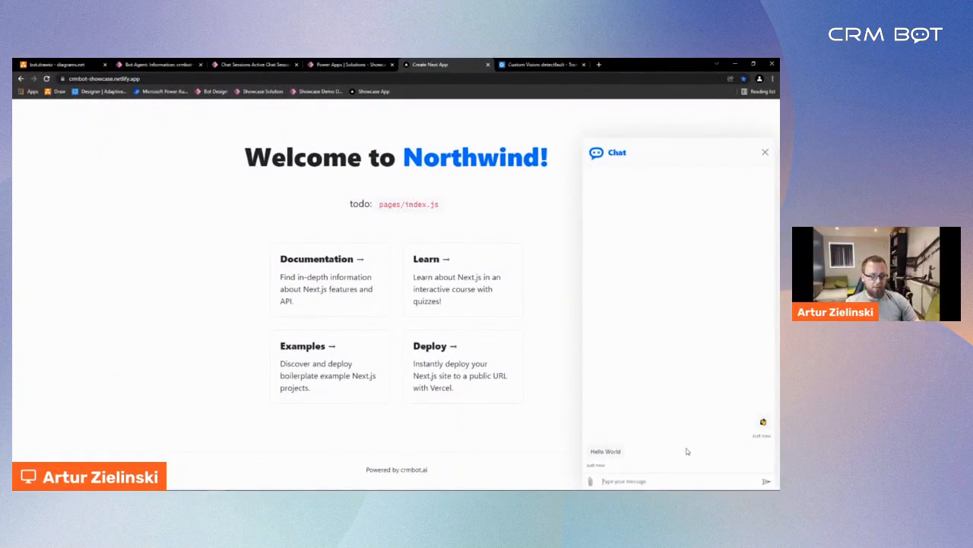
{"action": "type", "text": "hi"}
{"action": "key", "text": "Return"}
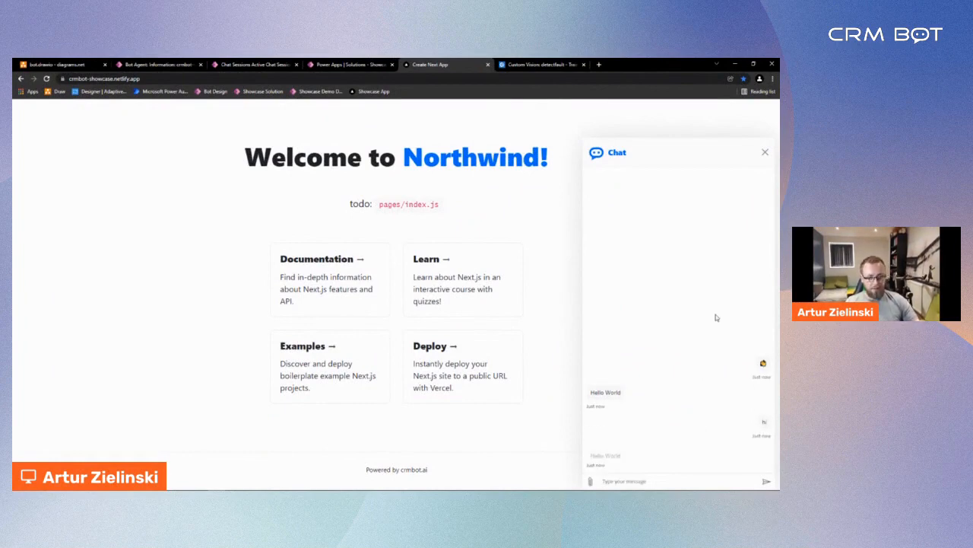
Step: Compare the bot.drawio conversation flow diagram with the intents of the crmbot-showcase agent
{"action": "left_click", "coordinate": [57, 64]}
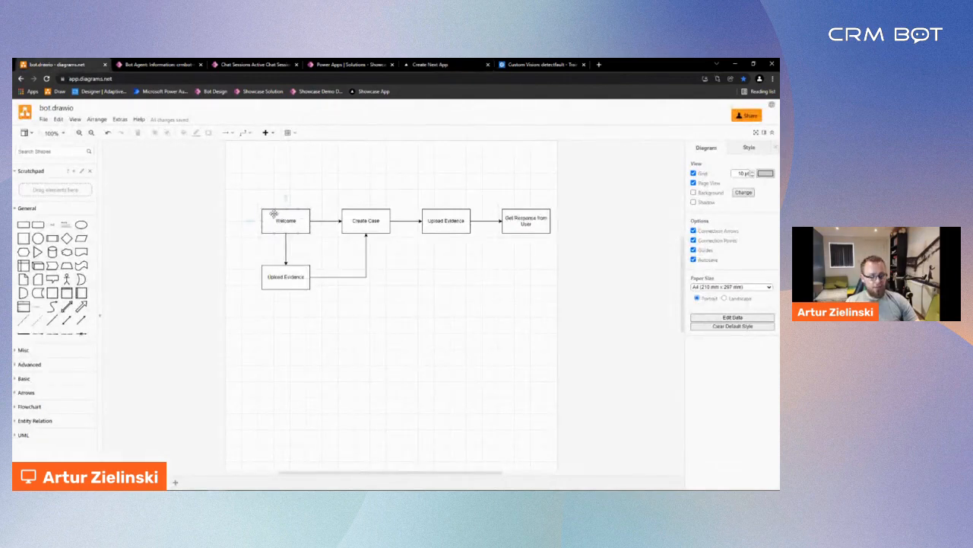
{"action": "left_click", "coordinate": [156, 64]}
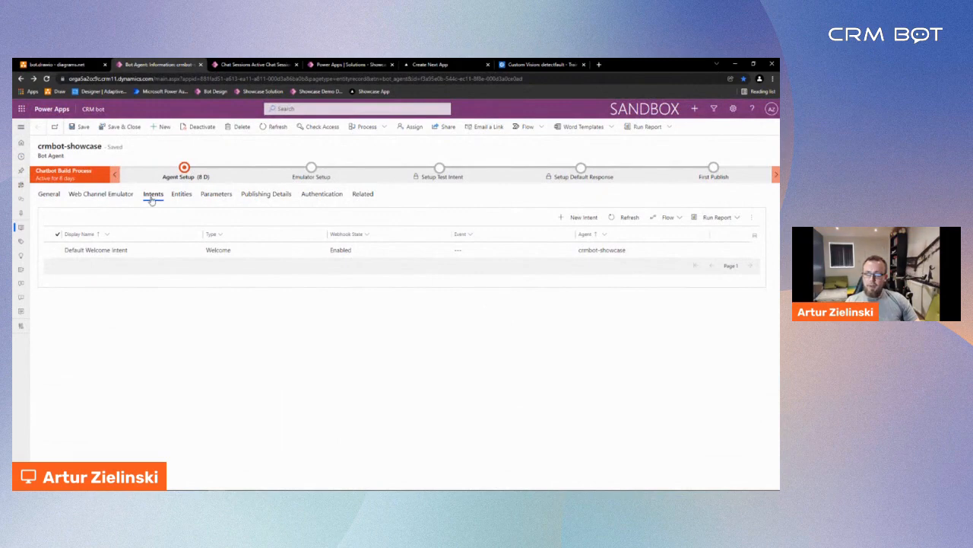
{"action": "left_click", "coordinate": [74, 66]}
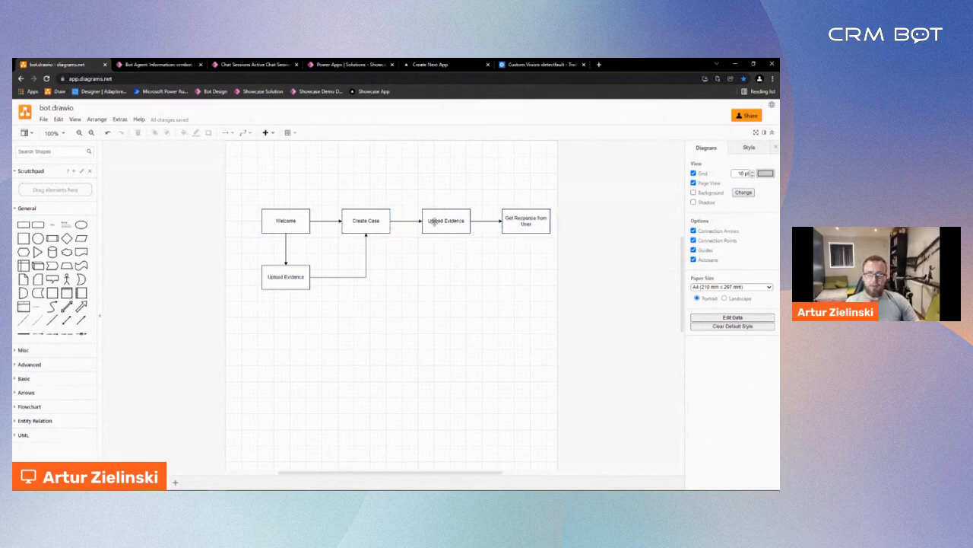
Step: Create a new intent named "Create Case" for the crmbot-showcase agent in Power Apps, enable it for flow and save it
{"action": "left_click", "coordinate": [159, 64]}
{"action": "left_click", "coordinate": [583, 218]}
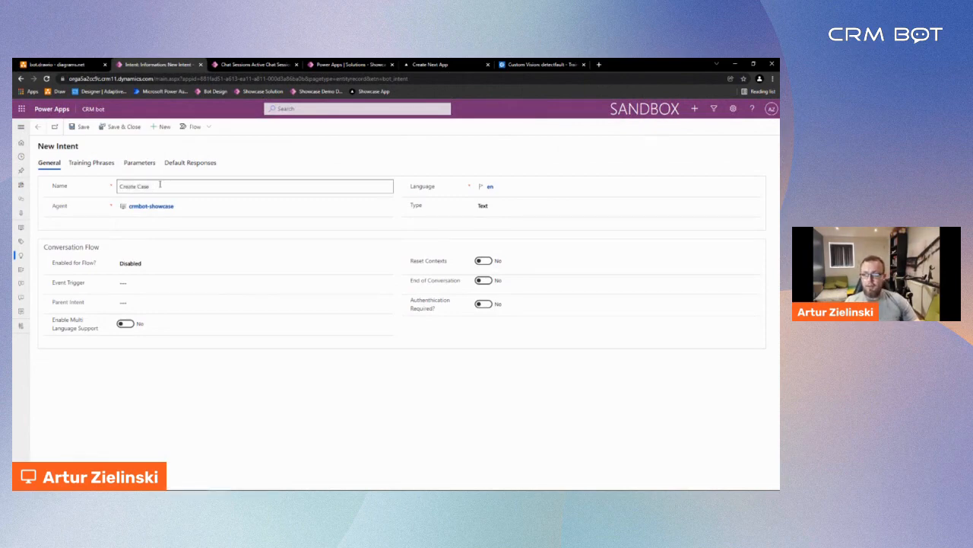
{"action": "left_click", "coordinate": [146, 262]}
{"action": "left_click", "coordinate": [146, 298]}
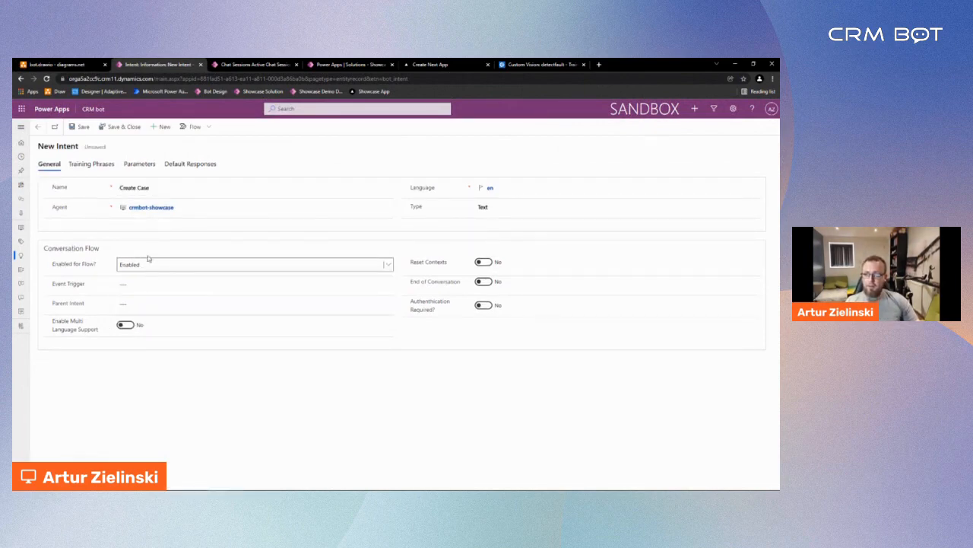
{"action": "left_click", "coordinate": [91, 164]}
{"action": "left_click", "coordinate": [48, 164]}
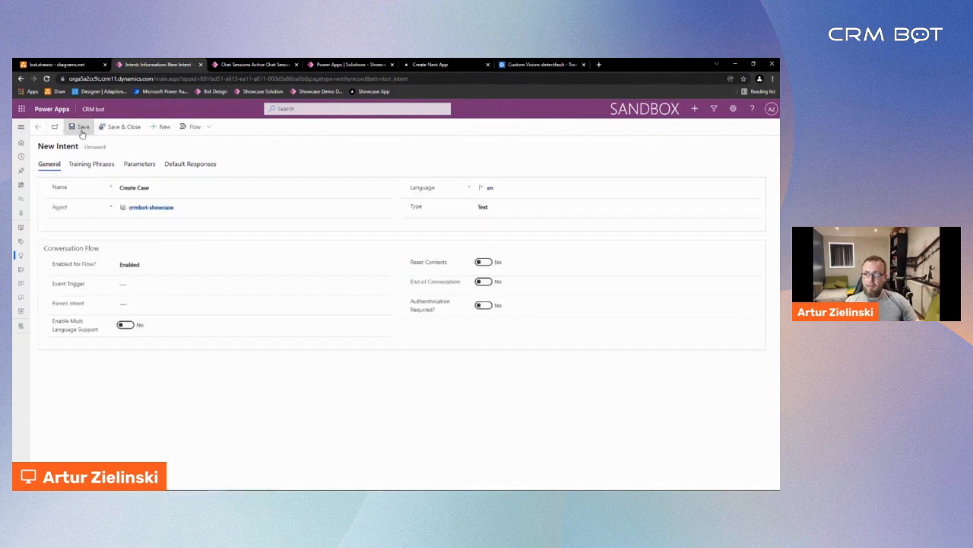
{"action": "left_click", "coordinate": [82, 127]}
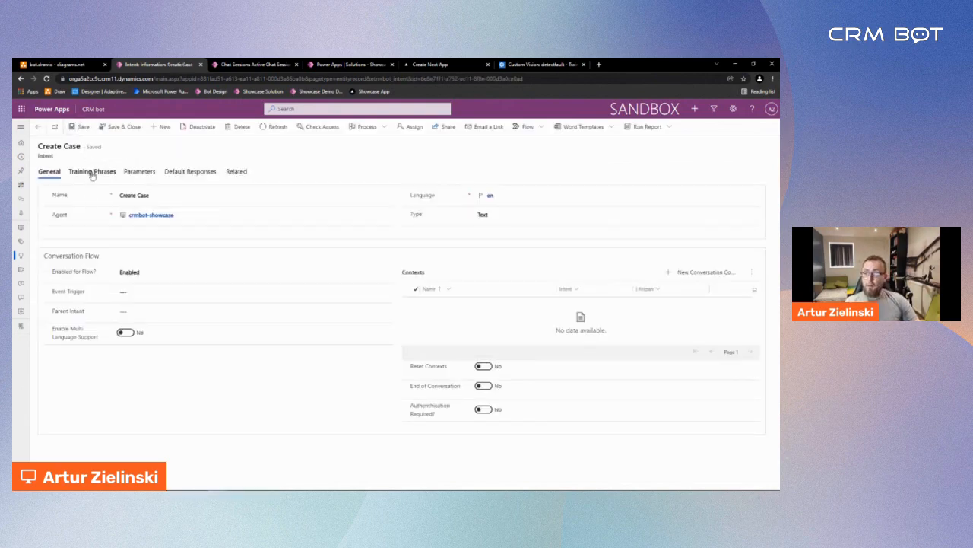
Step: Add the training phrase "create case" to the Create Case intent, saving it and continuing with a new phrase
{"action": "left_click", "coordinate": [91, 171]}
{"action": "left_click", "coordinate": [553, 195]}
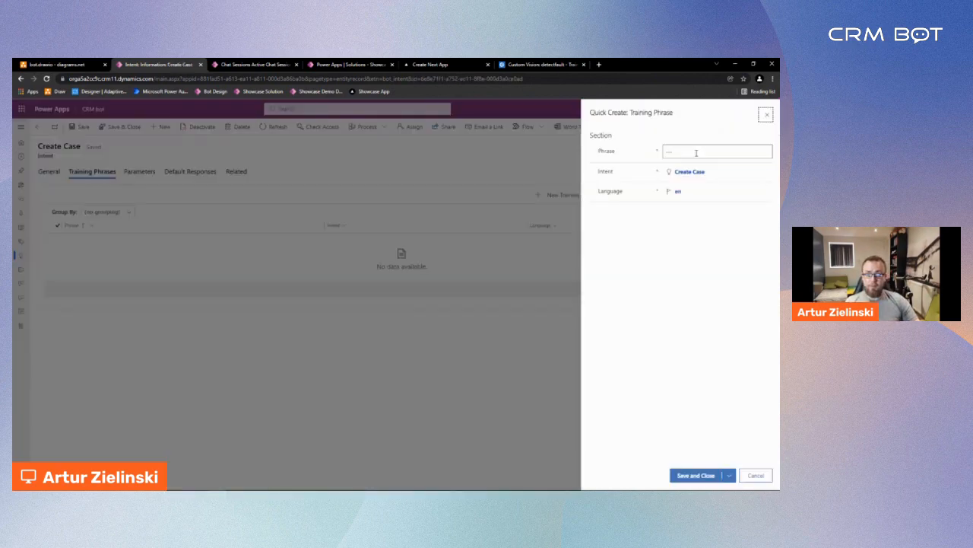
{"action": "left_click", "coordinate": [696, 152]}
{"action": "type", "text": "create case"}
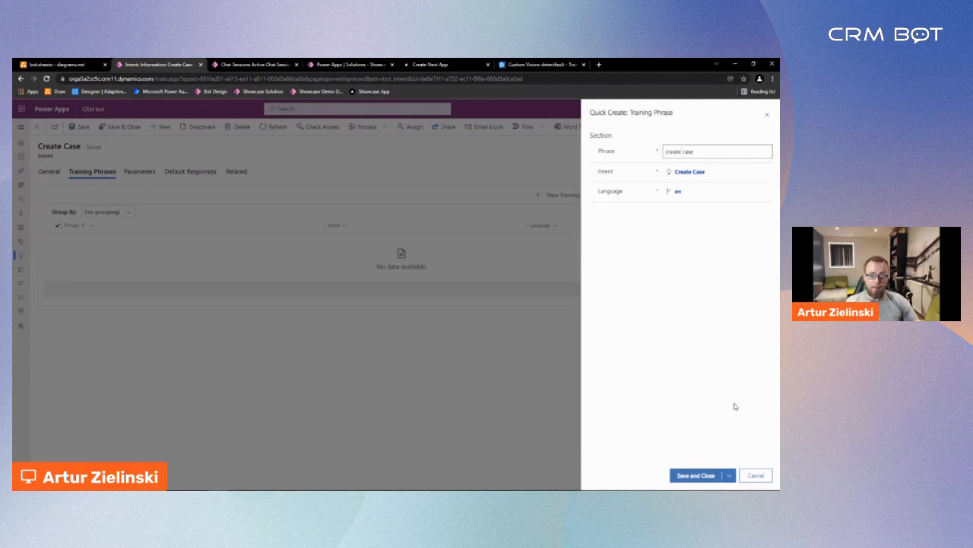
{"action": "left_click", "coordinate": [729, 475]}
{"action": "left_click", "coordinate": [698, 461]}
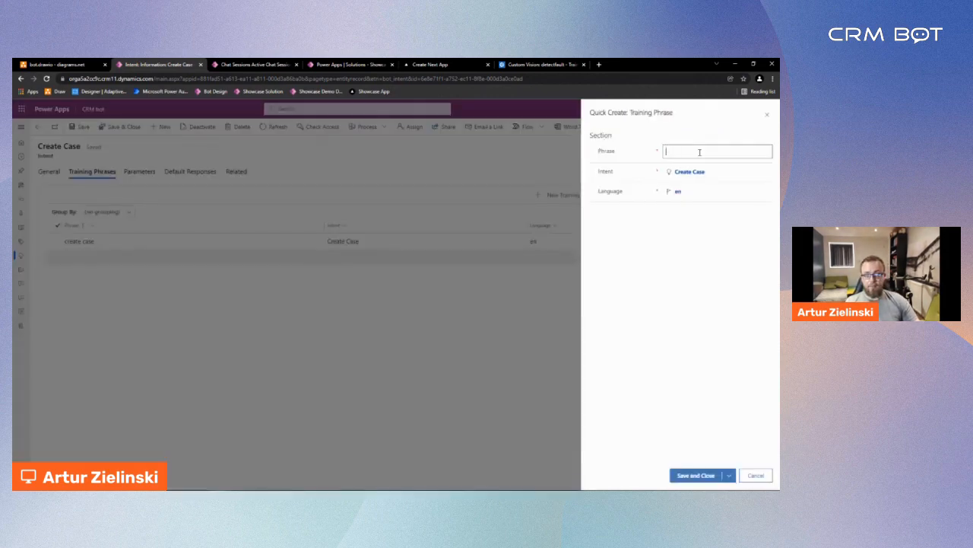
Step: Add the training phrases "i've got a problem" and "I'd like to report an issue" to the Create Case intent
{"action": "type", "text": "i've g"}
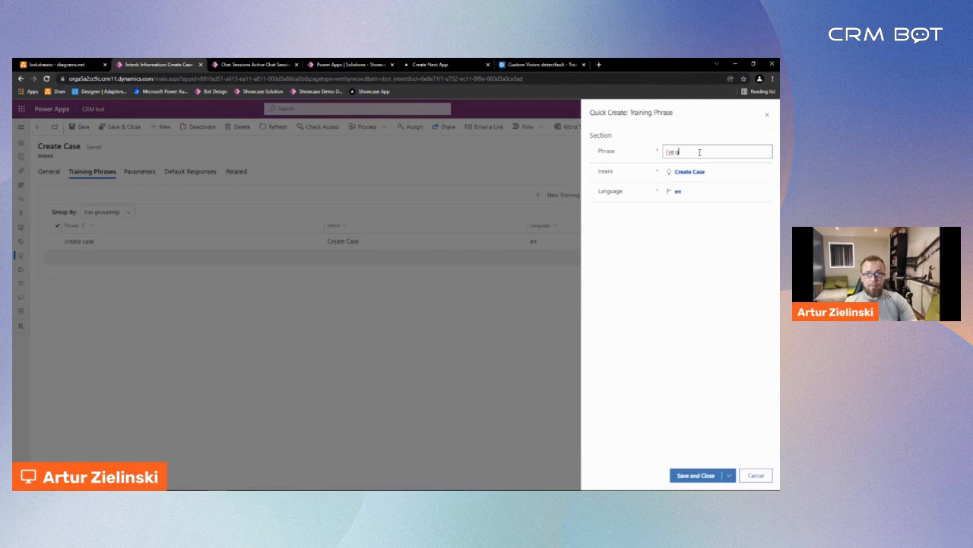
{"action": "type", "text": "ot a problem"}
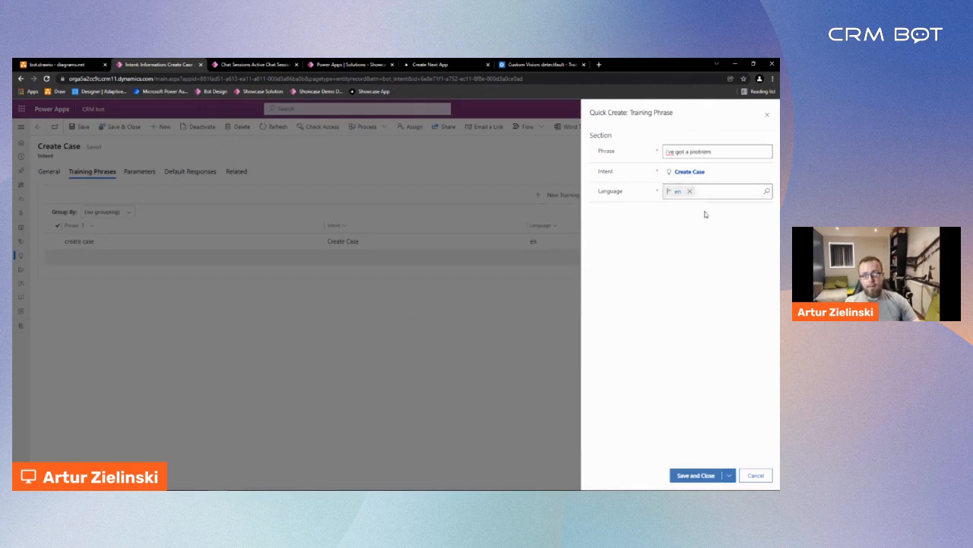
{"action": "left_click", "coordinate": [720, 470]}
{"action": "type", "text": "I'm"}
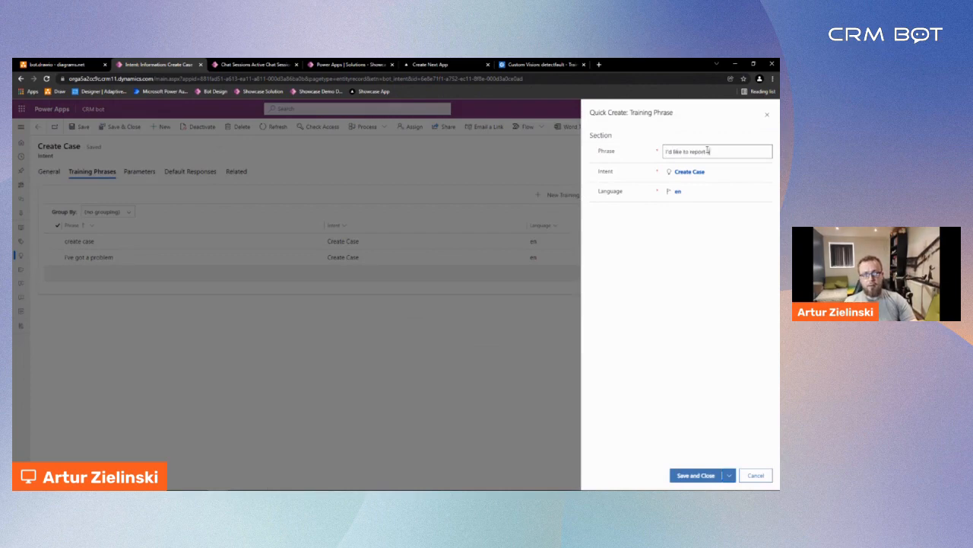
{"action": "left_click", "coordinate": [693, 475]}
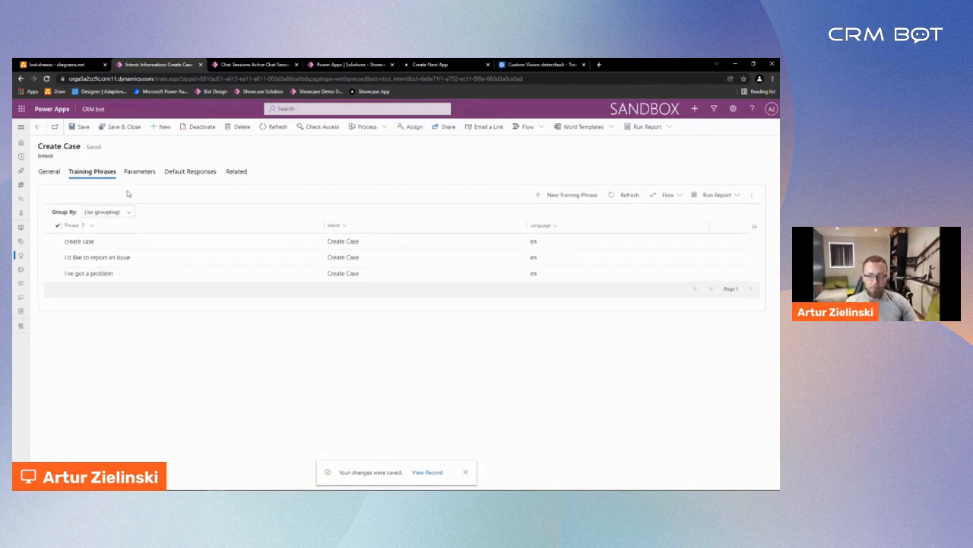
Step: Add the default text response "create case timeout" with order 1 to the Create Case intent, and save and close the intent
{"action": "left_click", "coordinate": [184, 172]}
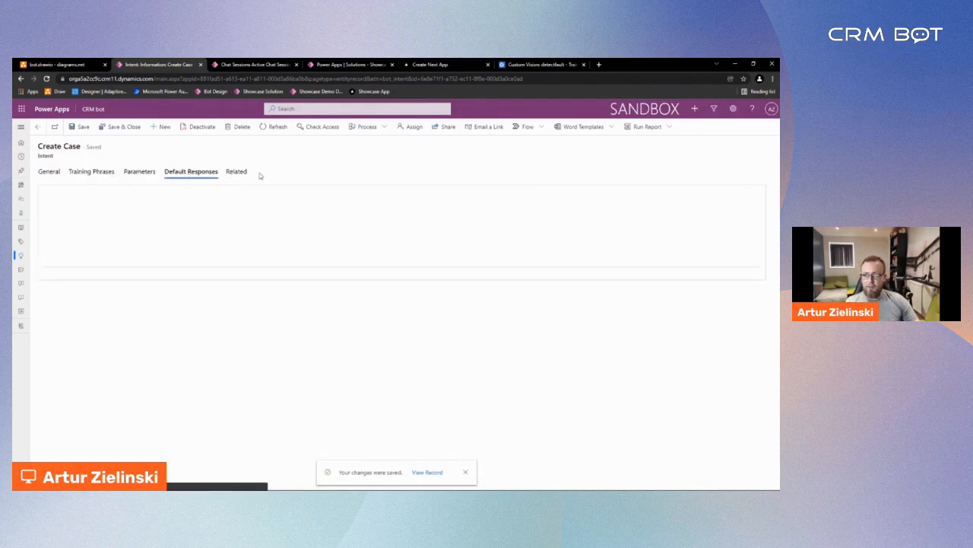
{"action": "left_click", "coordinate": [565, 196]}
{"action": "left_click", "coordinate": [701, 173]}
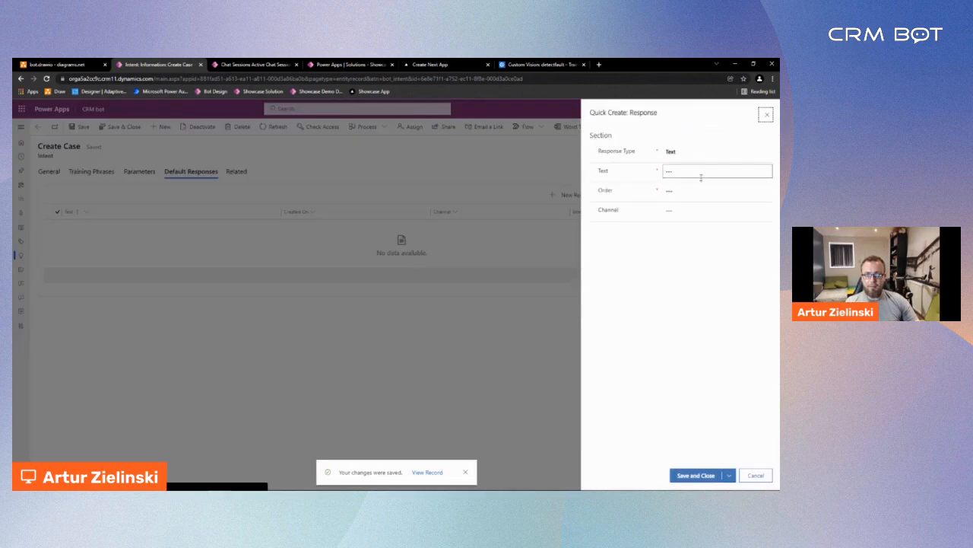
{"action": "type", "text": "create case"}
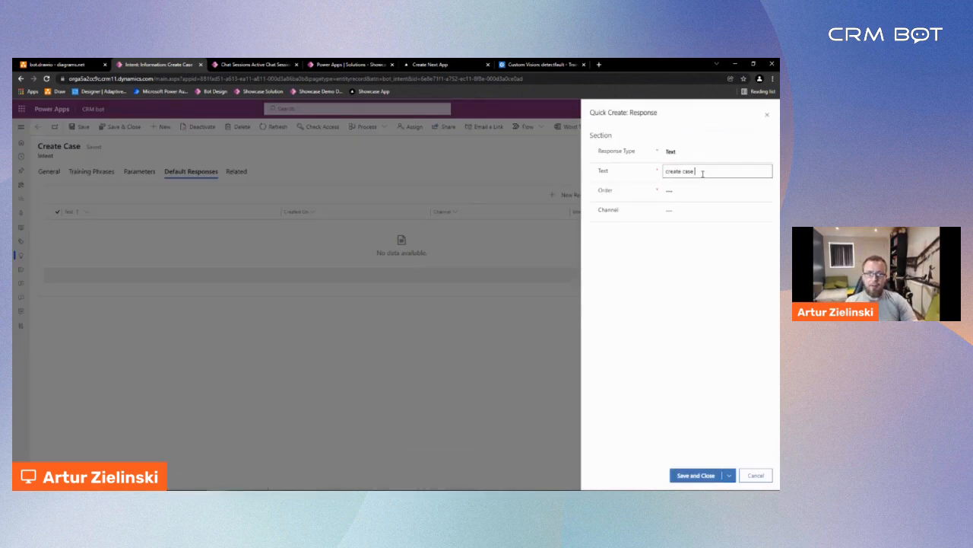
{"action": "type", "text": " timeout"}
{"action": "key", "text": "Tab"}
{"action": "type", "text": "1"}
{"action": "left_click", "coordinate": [682, 475]}
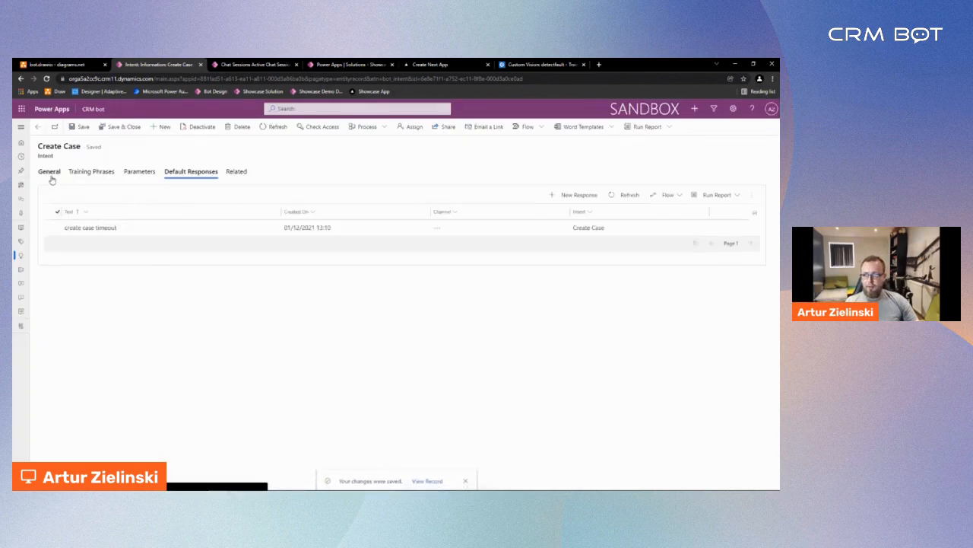
{"action": "left_click", "coordinate": [50, 172]}
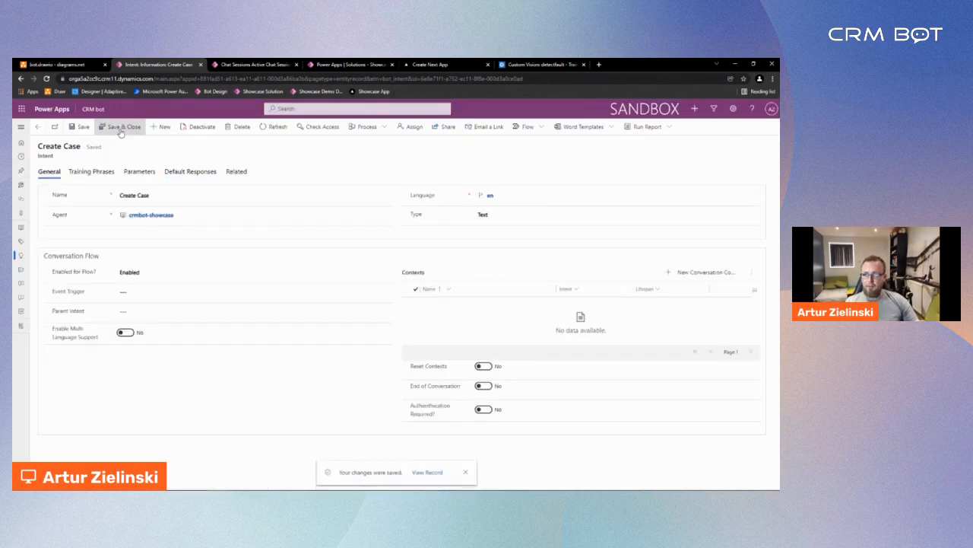
{"action": "left_click", "coordinate": [119, 130]}
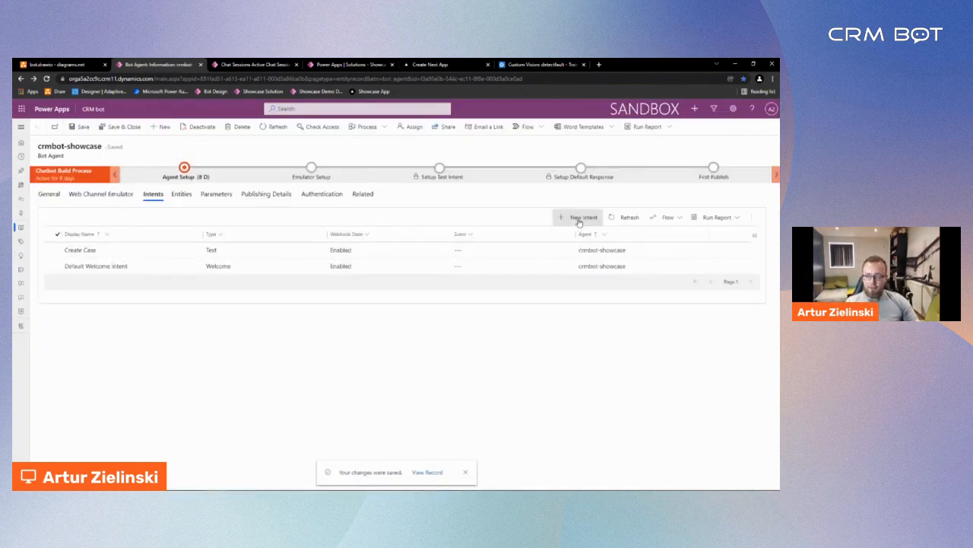
Step: Create another intent named "Case Submitted" for the crmbot-showcase agent, enable it for flow and save it
{"action": "left_click", "coordinate": [579, 218]}
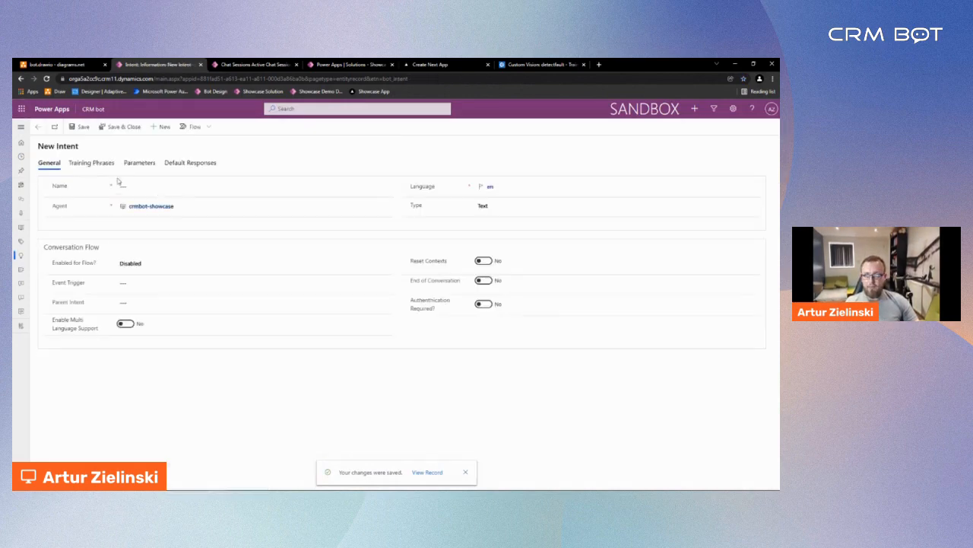
{"action": "left_click", "coordinate": [162, 185]}
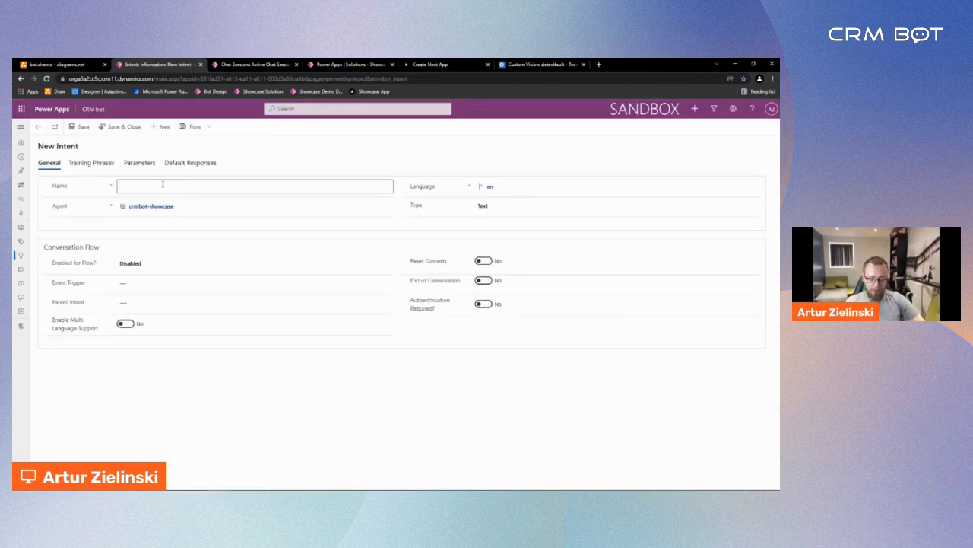
{"action": "type", "text": "Case Sub"}
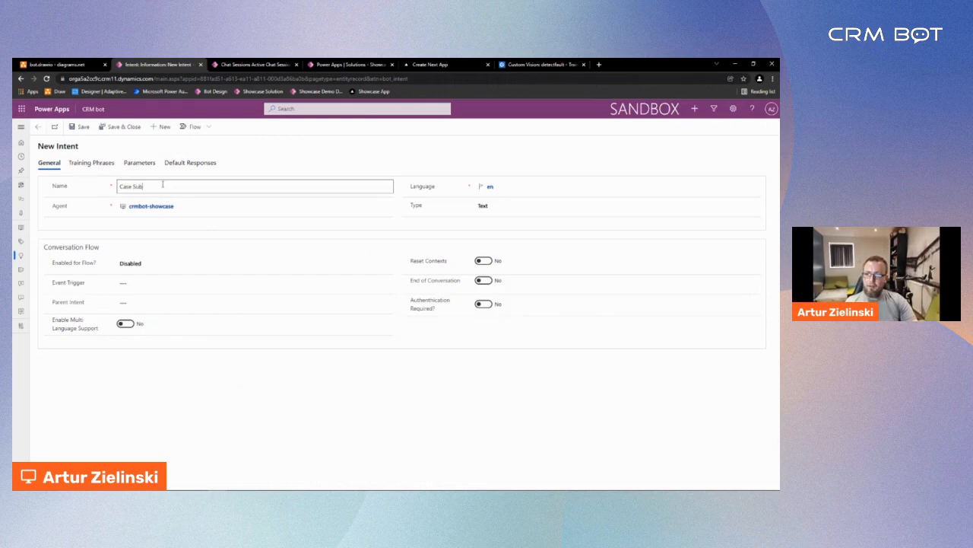
{"action": "type", "text": "mitted"}
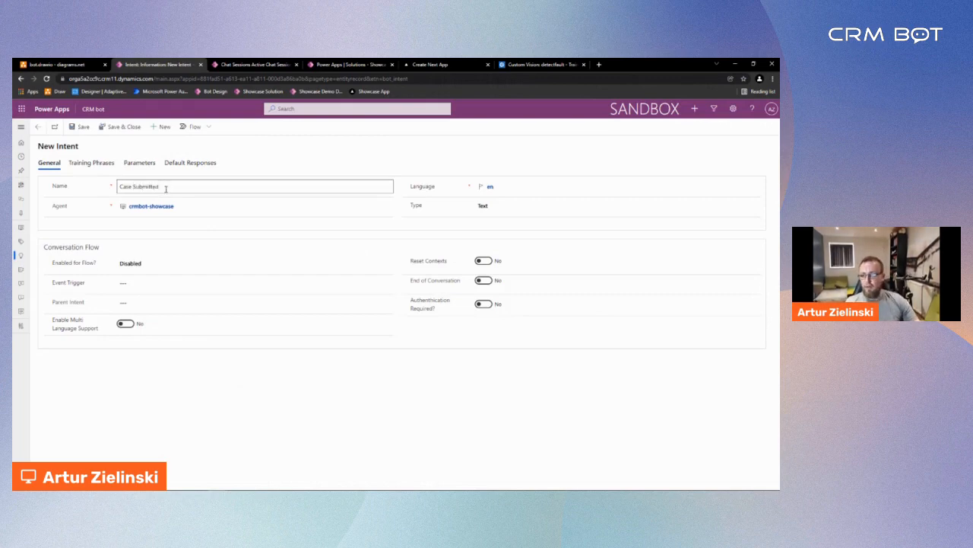
{"action": "left_click", "coordinate": [159, 268]}
{"action": "left_click", "coordinate": [149, 303]}
{"action": "left_click", "coordinate": [79, 126]}
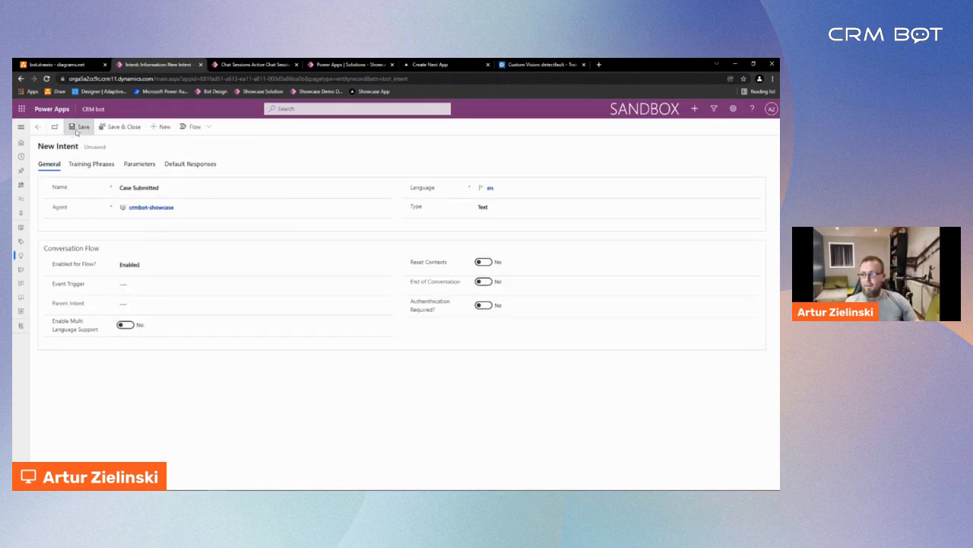
Step: Add the training phrase "Case Submitted" to the Case Submitted intent
{"action": "left_click", "coordinate": [92, 170]}
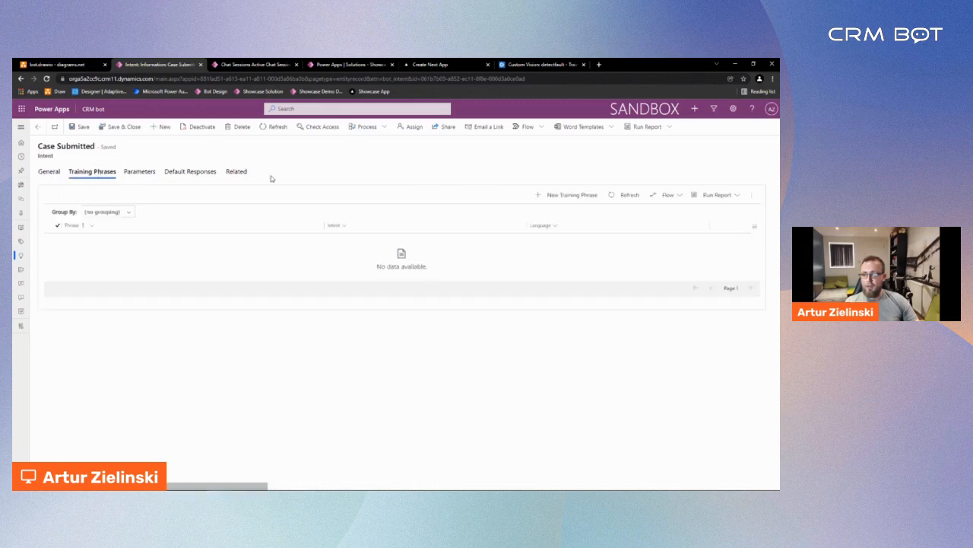
{"action": "left_click", "coordinate": [588, 191]}
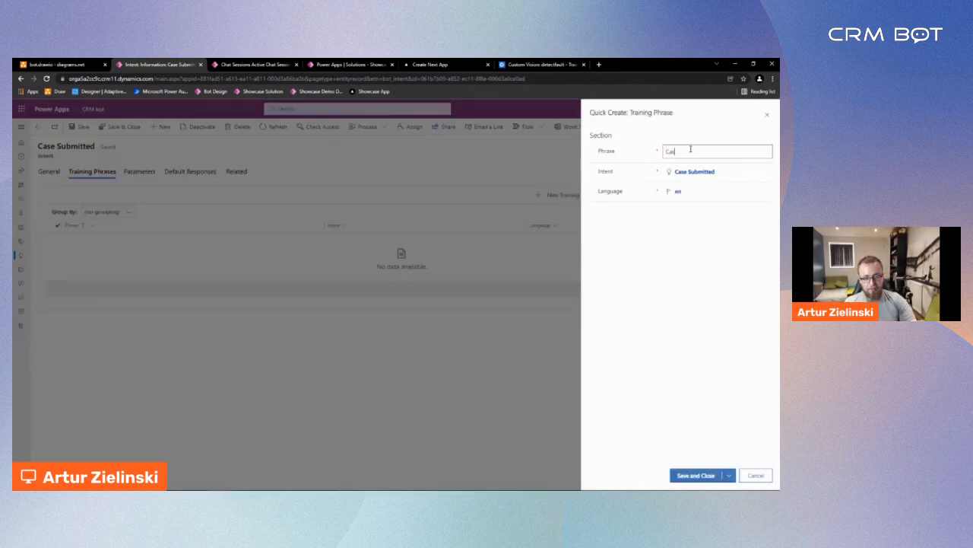
{"action": "left_click", "coordinate": [706, 475]}
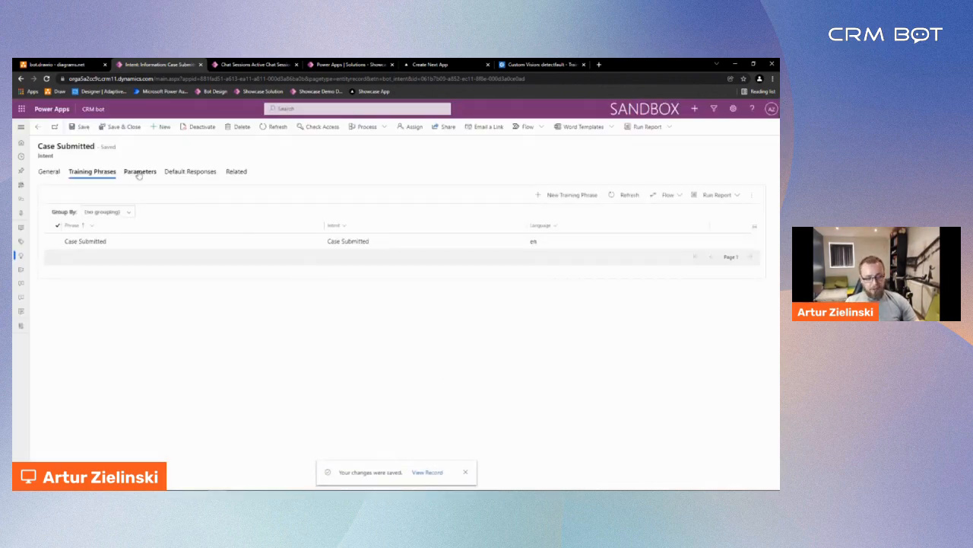
Step: Add the default text response "Case Submitted" with order 1 to the Case Submitted intent, and save and close the intent
{"action": "left_click", "coordinate": [180, 174]}
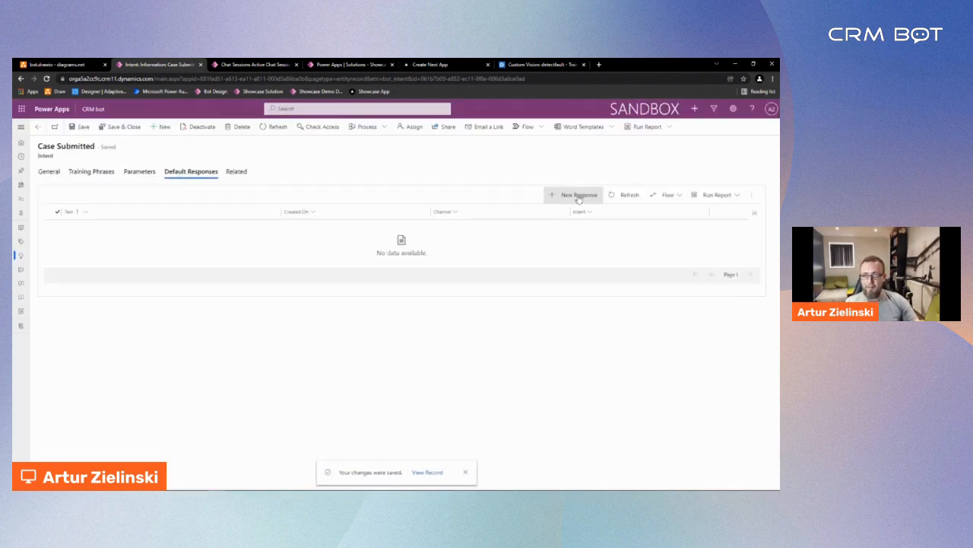
{"action": "left_click", "coordinate": [578, 195]}
{"action": "left_click", "coordinate": [713, 171]}
{"action": "type", "text": "Case Sub"}
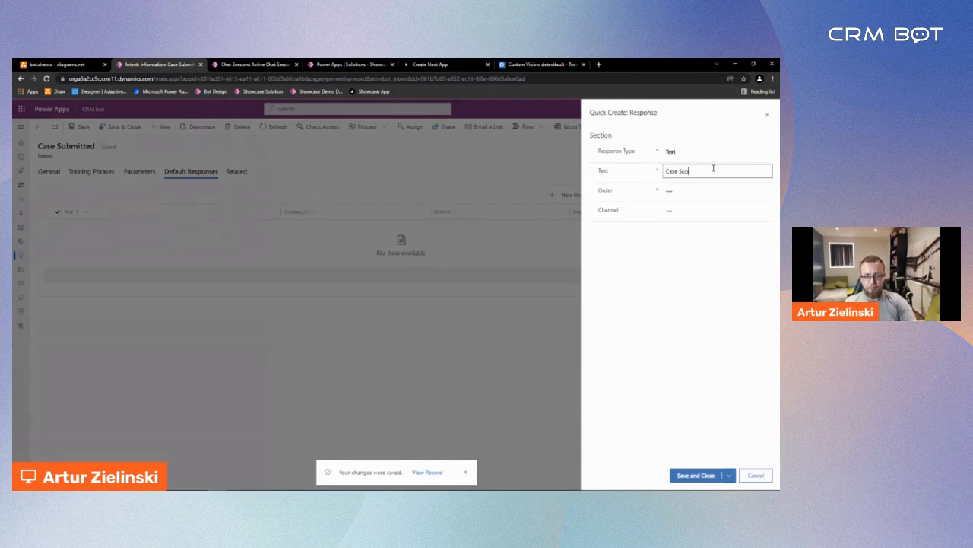
{"action": "type", "text": "mitted"}
{"action": "key", "text": "Tab"}
{"action": "type", "text": "1"}
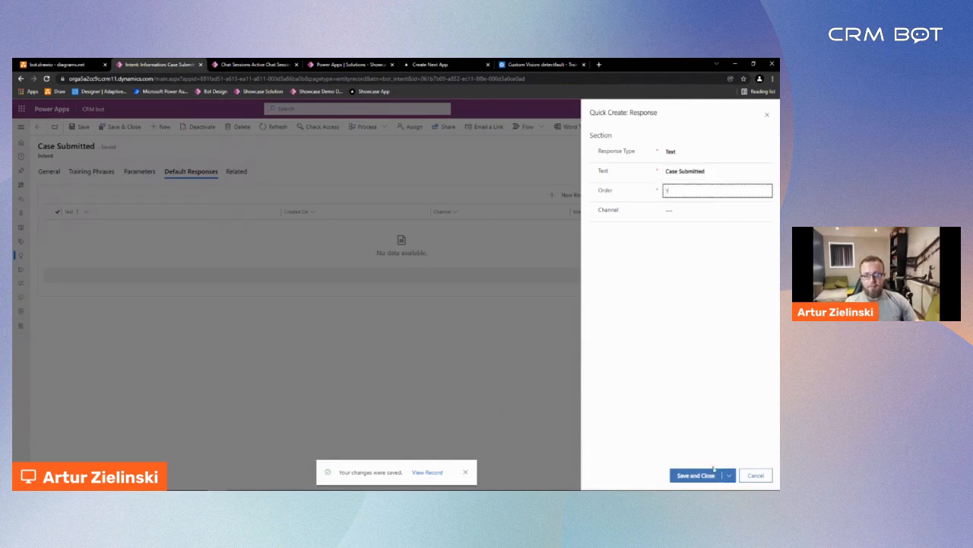
{"action": "left_click", "coordinate": [712, 473]}
{"action": "left_click", "coordinate": [107, 127]}
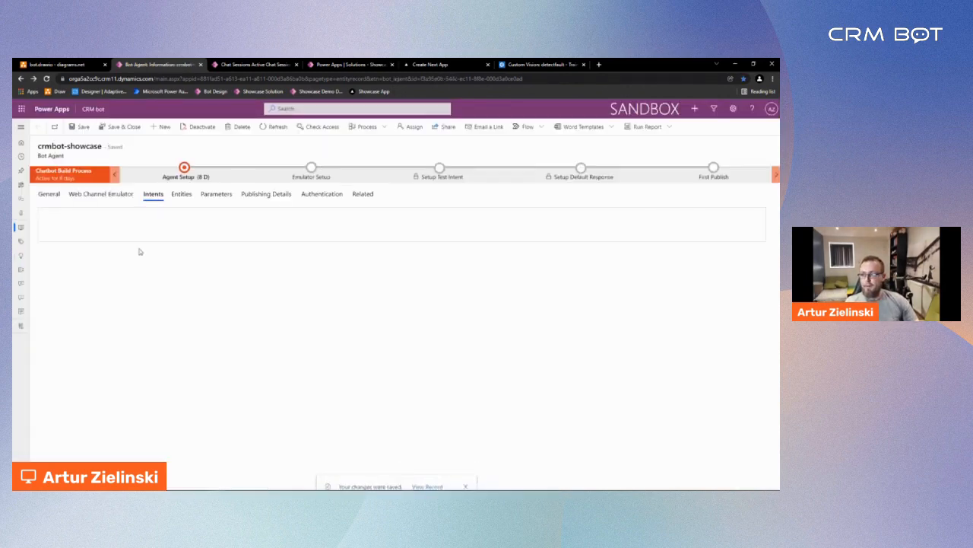
Step: Create a new intent named "Upload Evidence" for the crmbot-showcase agent with type Media, enable it for flow and save it
{"action": "left_click", "coordinate": [588, 216]}
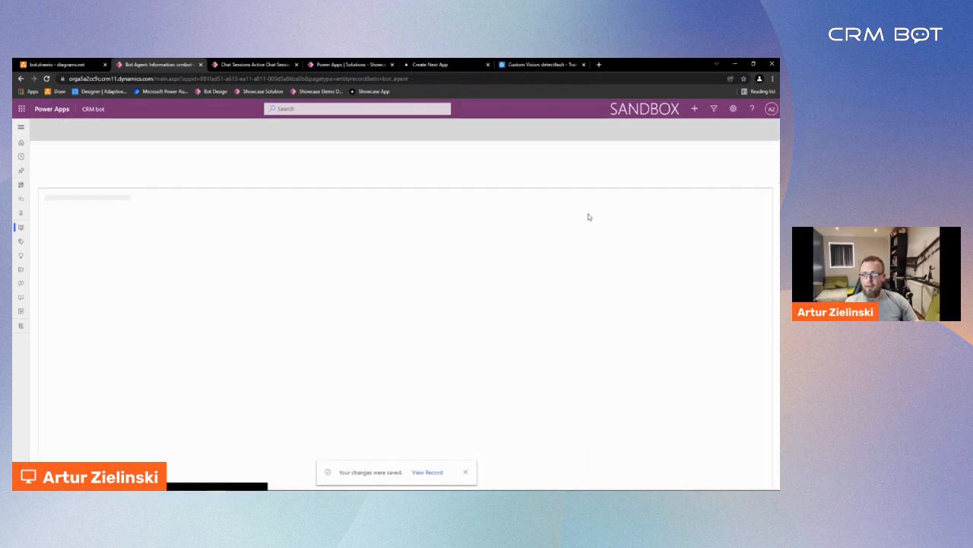
{"action": "left_click", "coordinate": [188, 185]}
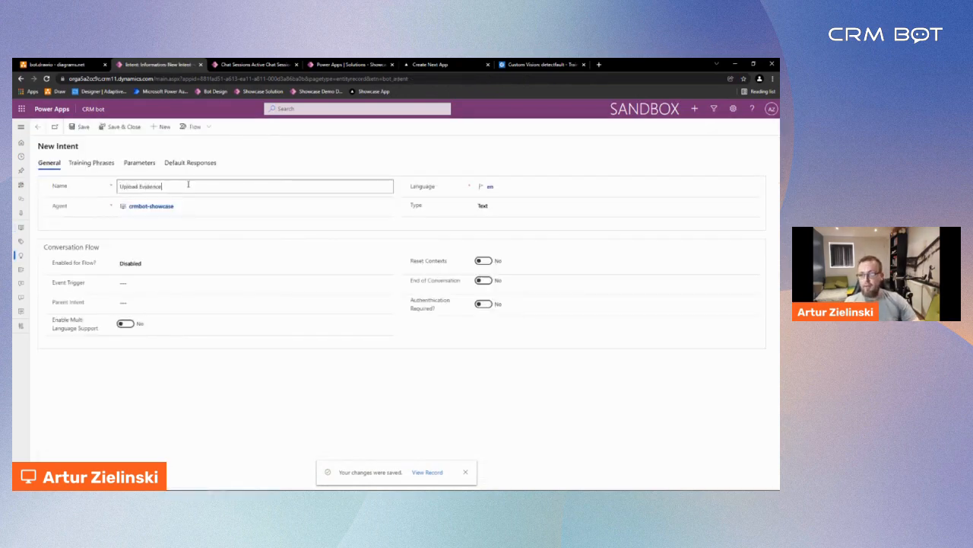
{"action": "left_click", "coordinate": [187, 233]}
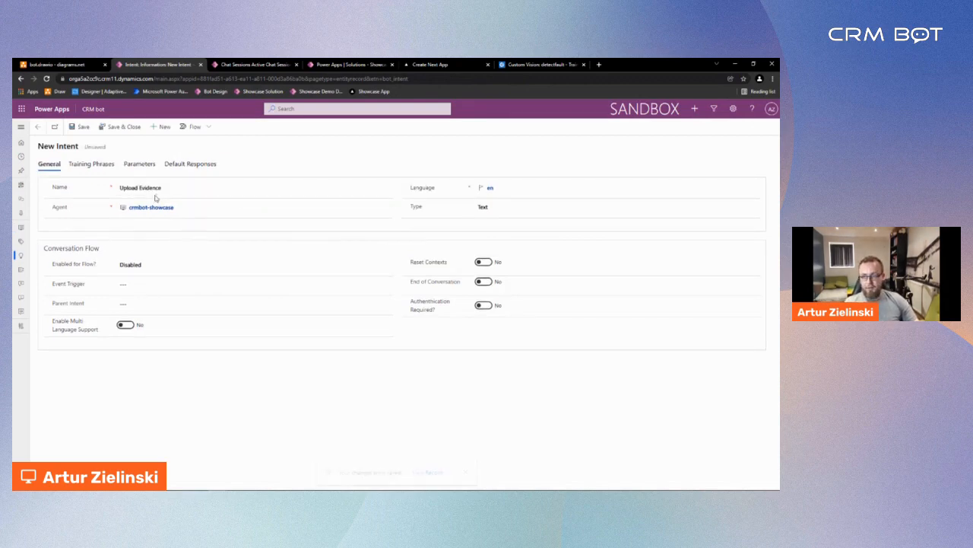
{"action": "left_click", "coordinate": [478, 210]}
{"action": "left_click", "coordinate": [501, 259]}
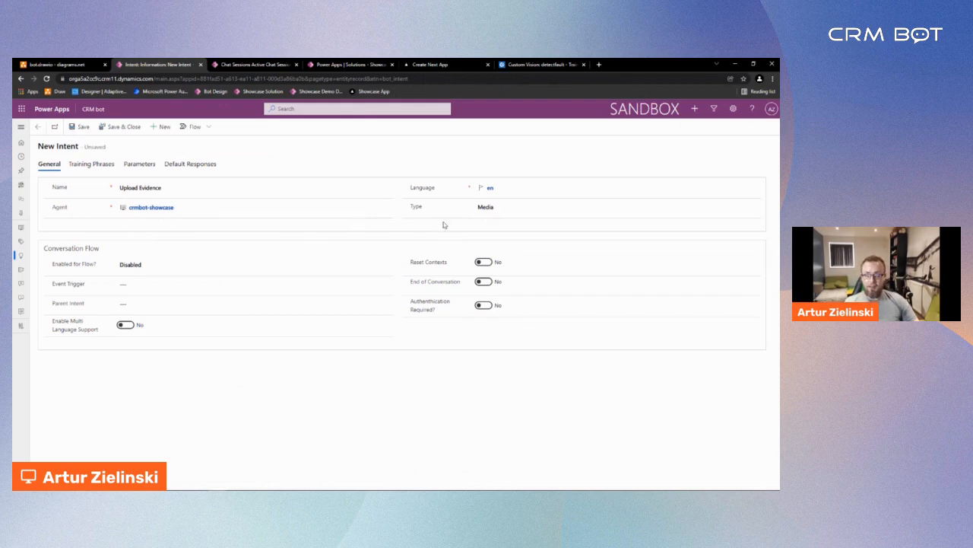
{"action": "left_click", "coordinate": [520, 204]}
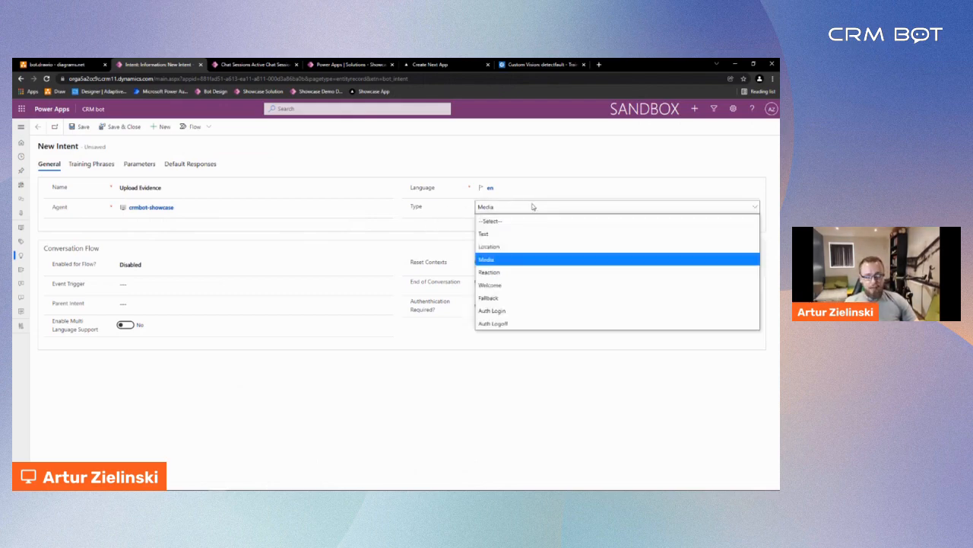
{"action": "left_click", "coordinate": [499, 259]}
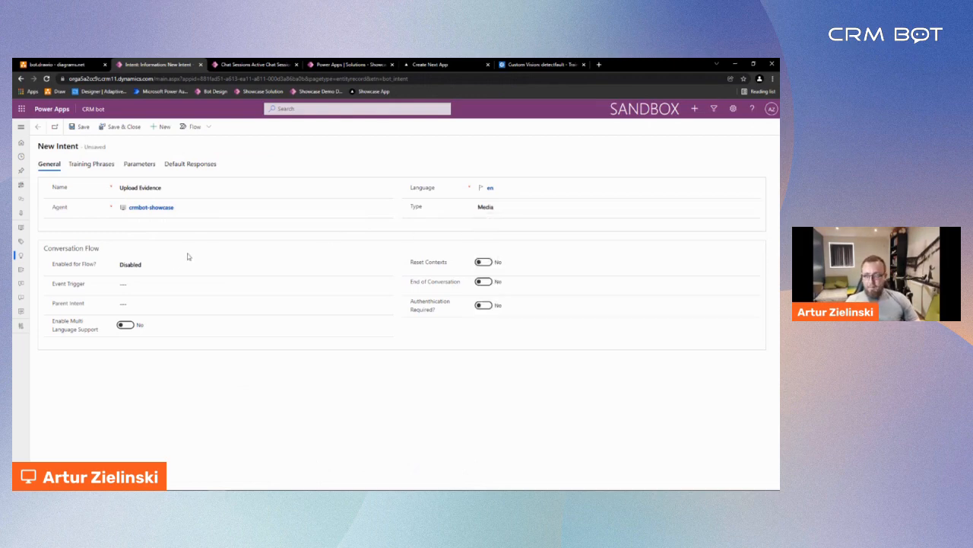
{"action": "left_click", "coordinate": [187, 264]}
{"action": "left_click", "coordinate": [151, 304]}
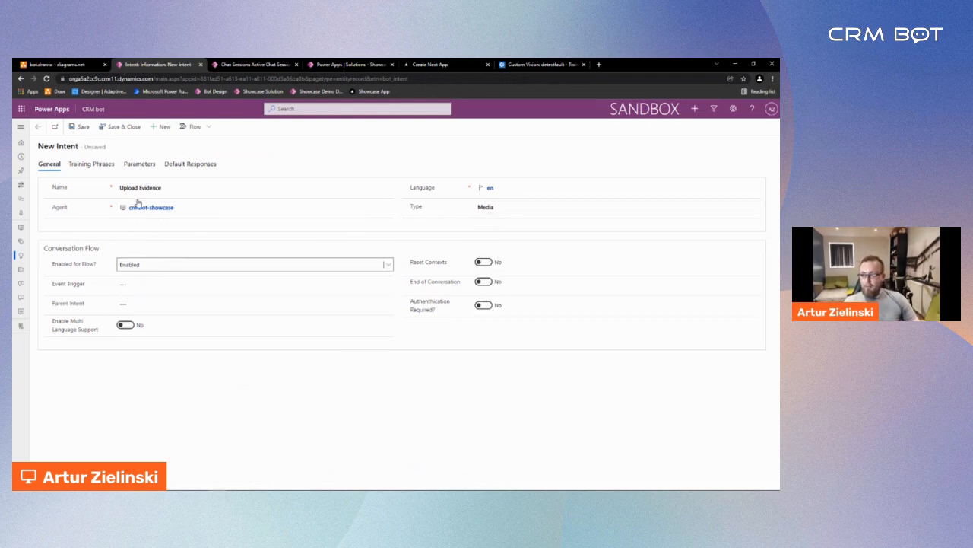
{"action": "left_click", "coordinate": [79, 126]}
Step: Add the training phrase "Upload Evidence" to the Upload Evidence intent
{"action": "left_click", "coordinate": [92, 172]}
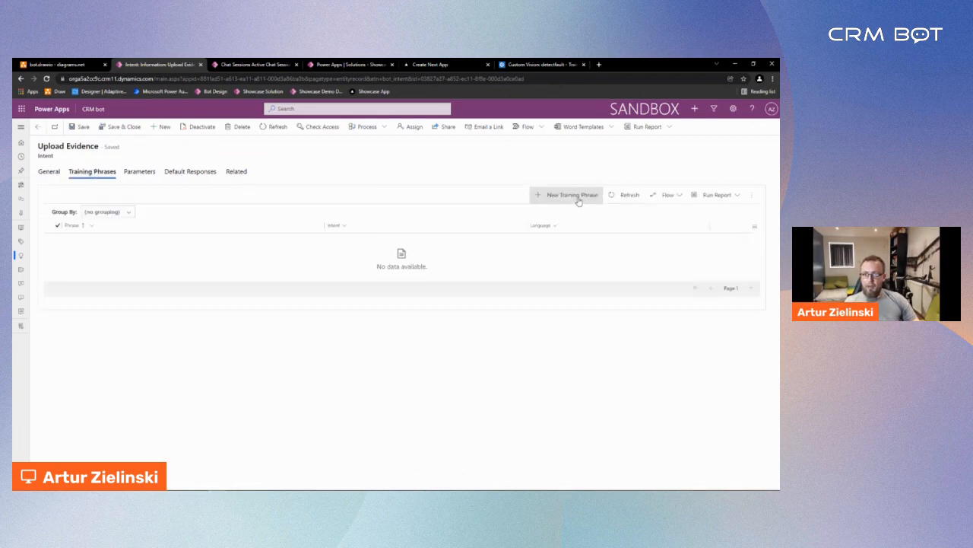
{"action": "left_click", "coordinate": [558, 193]}
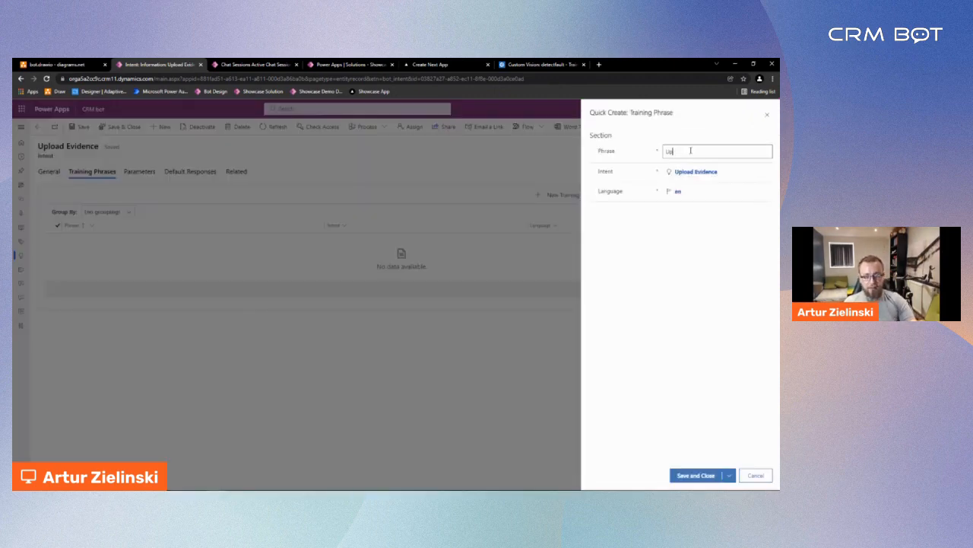
{"action": "type", "text": "load Evidence"}
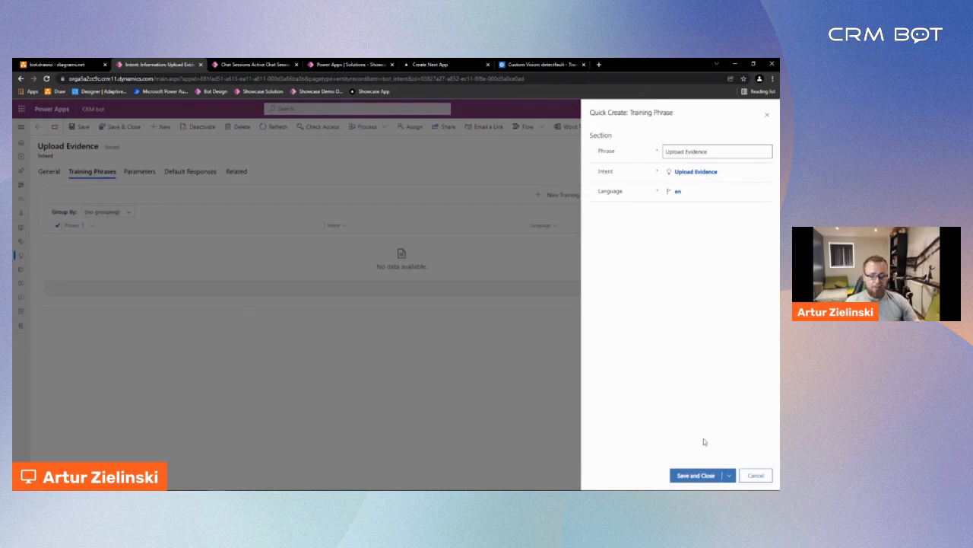
{"action": "left_click", "coordinate": [696, 475]}
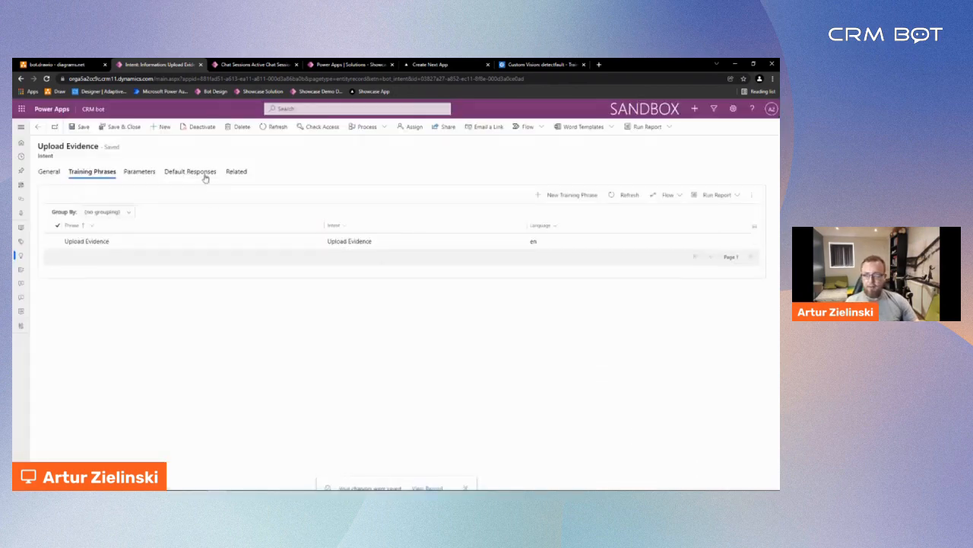
Step: Add the default text response "Upload Evidence timeout" with order 1 to the Upload Evidence intent, and save and close the intent
{"action": "left_click", "coordinate": [194, 172]}
{"action": "left_click", "coordinate": [572, 196]}
{"action": "left_click", "coordinate": [700, 151]}
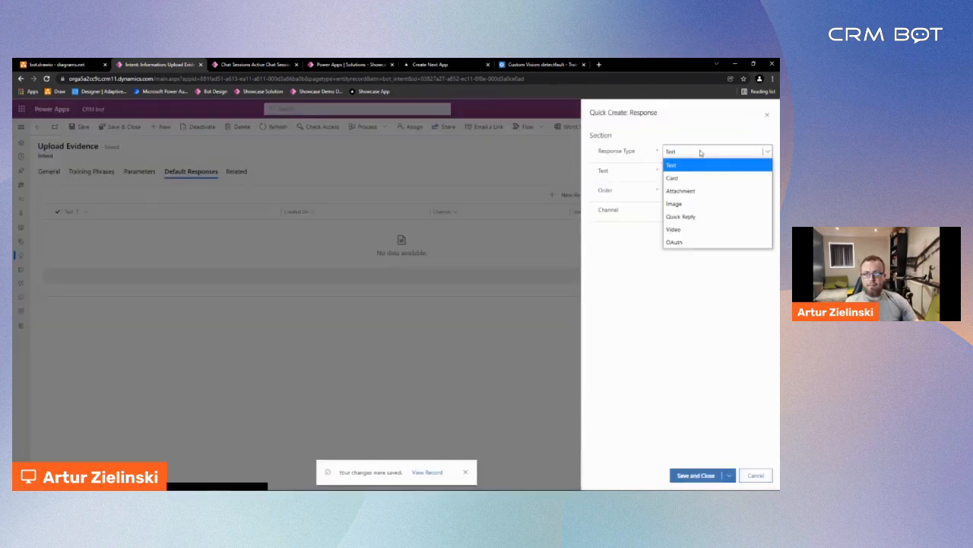
{"action": "left_click", "coordinate": [696, 162]}
{"action": "left_click", "coordinate": [682, 171]}
{"action": "type", "text": "Uplo"}
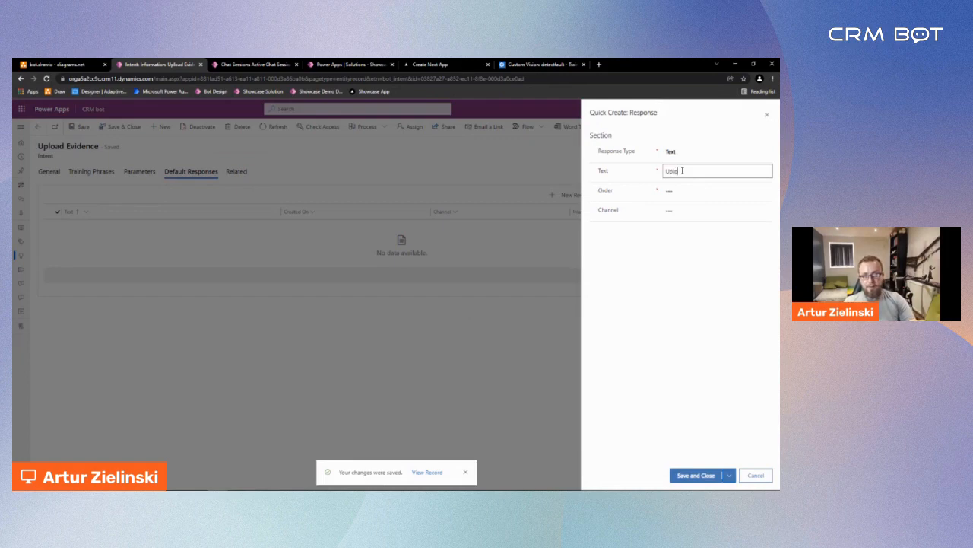
{"action": "type", "text": "ad Evidence t"}
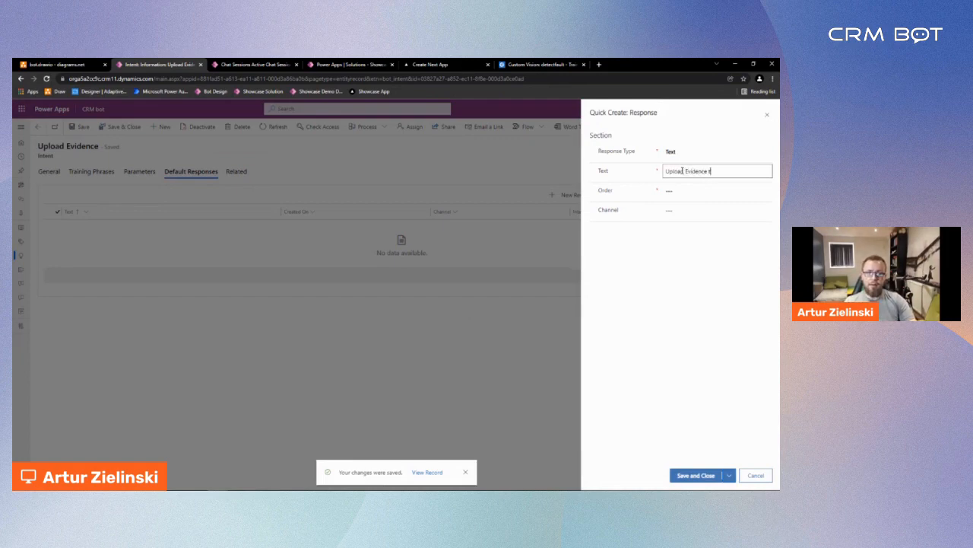
{"action": "type", "text": "imeout"}
{"action": "left_click", "coordinate": [669, 190]}
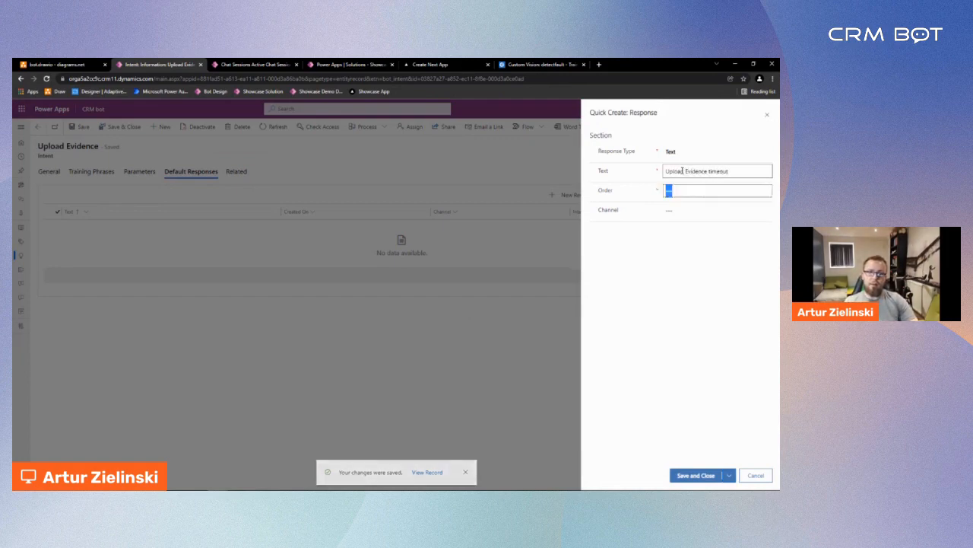
{"action": "type", "text": "1"}
{"action": "left_click", "coordinate": [690, 474]}
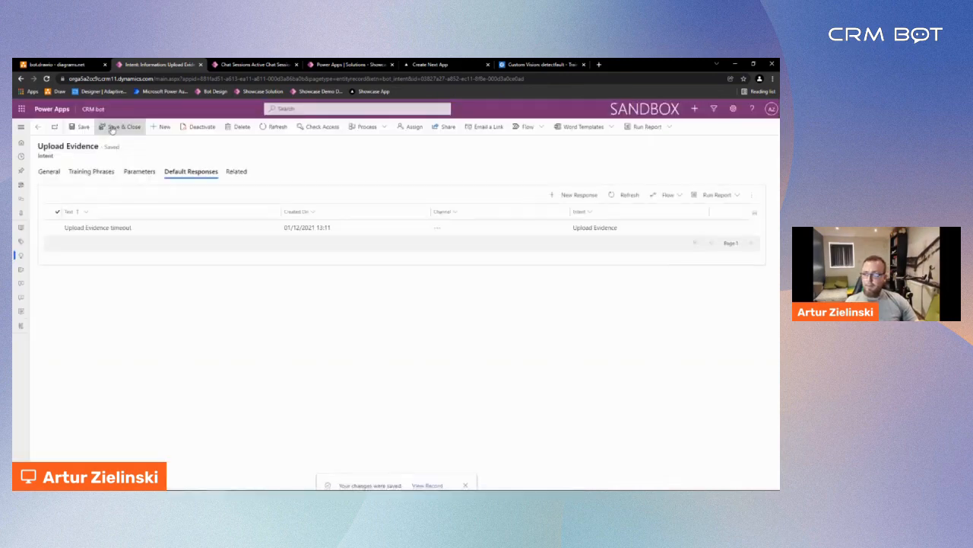
{"action": "left_click", "coordinate": [111, 128]}
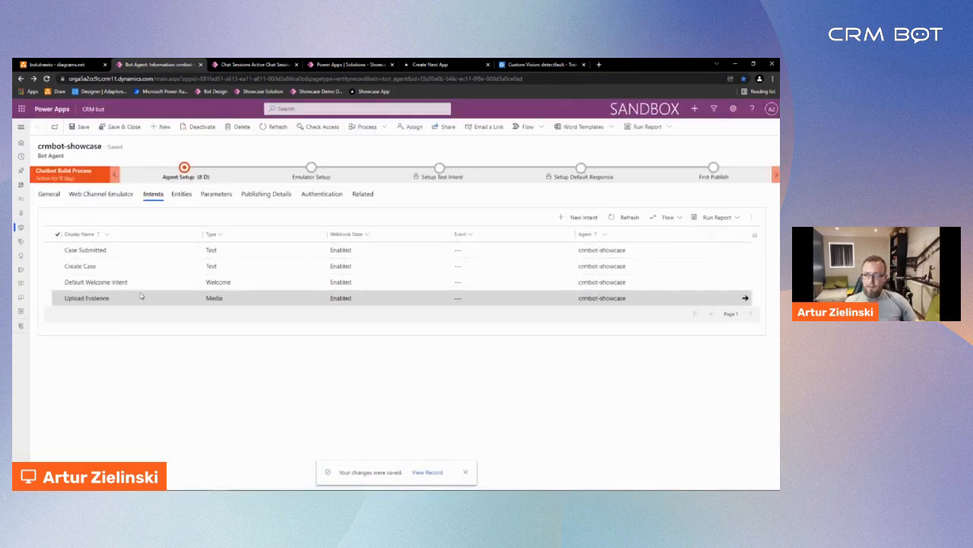
Step: Open the crmbot-showcase agent's publishing details and run the publishing workflow on the agent
{"action": "left_click", "coordinate": [267, 193]}
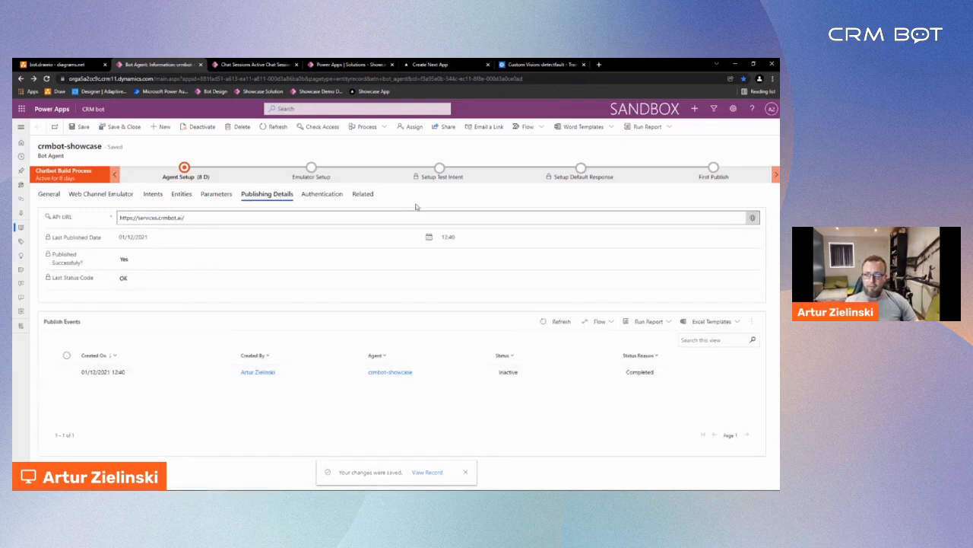
{"action": "left_click", "coordinate": [528, 127]}
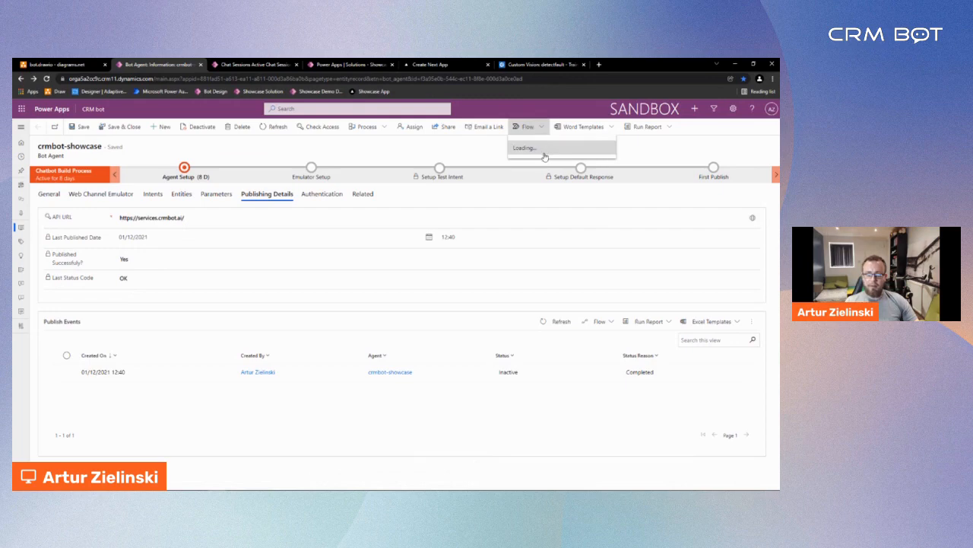
{"action": "left_click", "coordinate": [554, 195]}
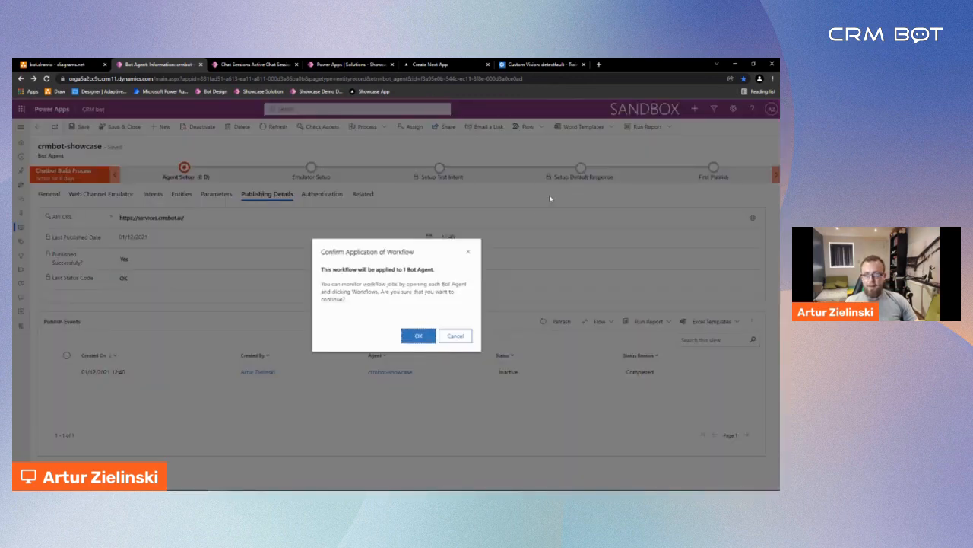
{"action": "left_click", "coordinate": [418, 336]}
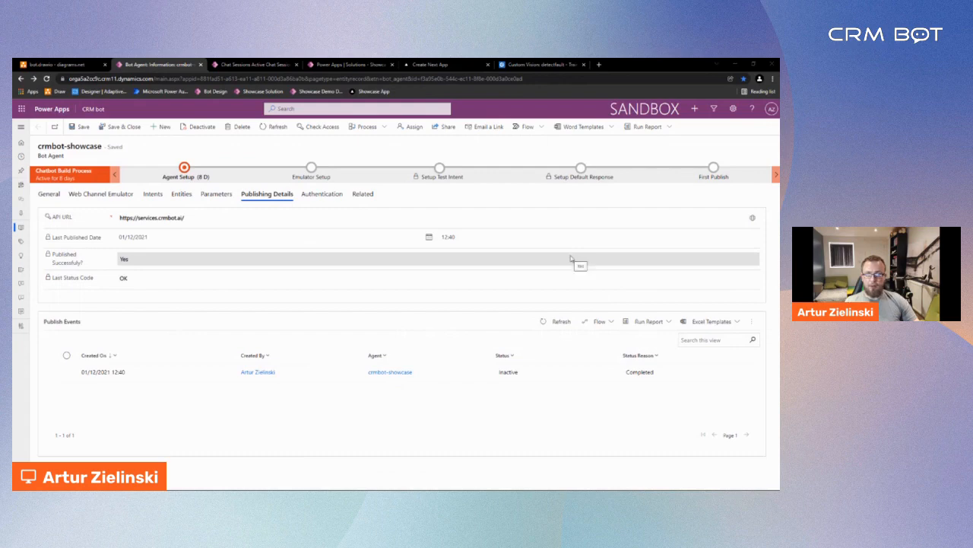
Step: Refresh the agent's publish events repeatedly to check the status of the new publish event
{"action": "left_click", "coordinate": [563, 320]}
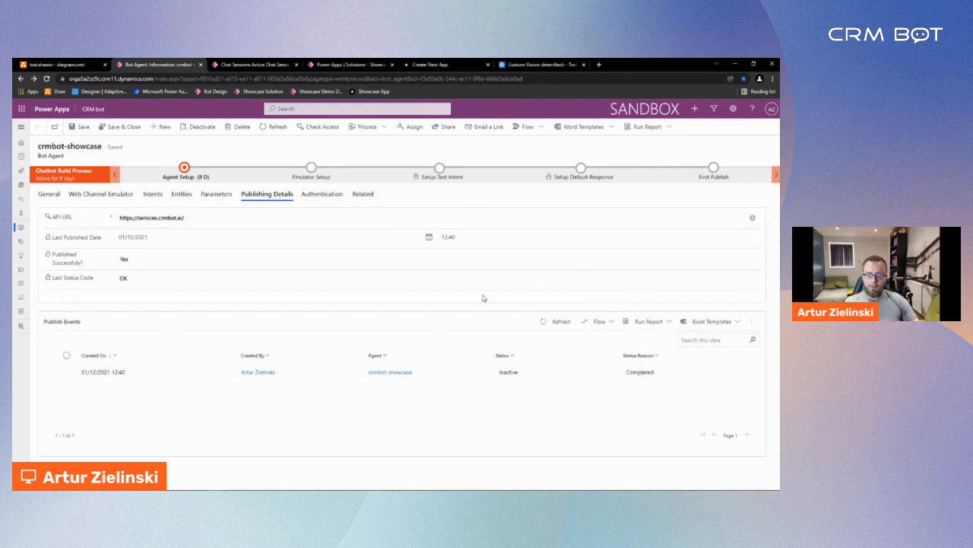
{"action": "left_click", "coordinate": [546, 329]}
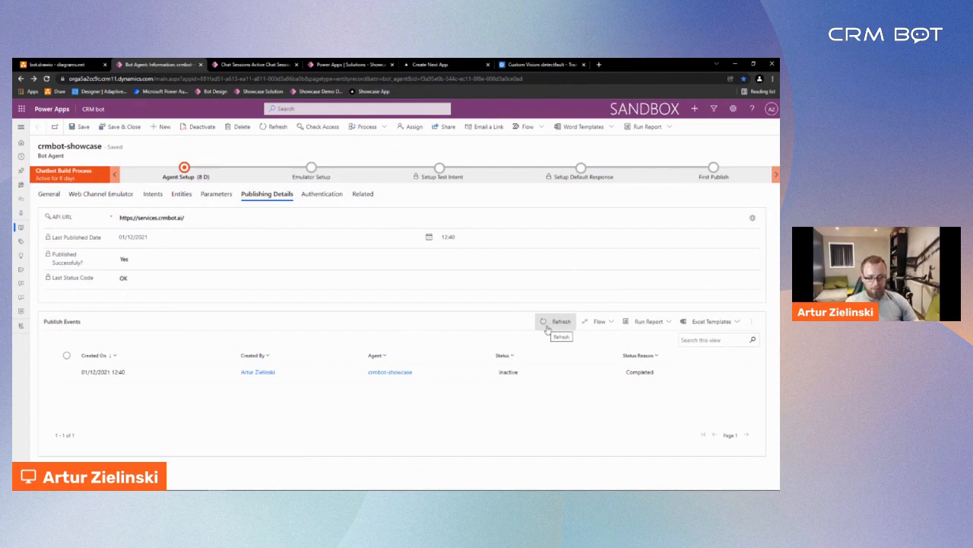
{"action": "left_click", "coordinate": [546, 329]}
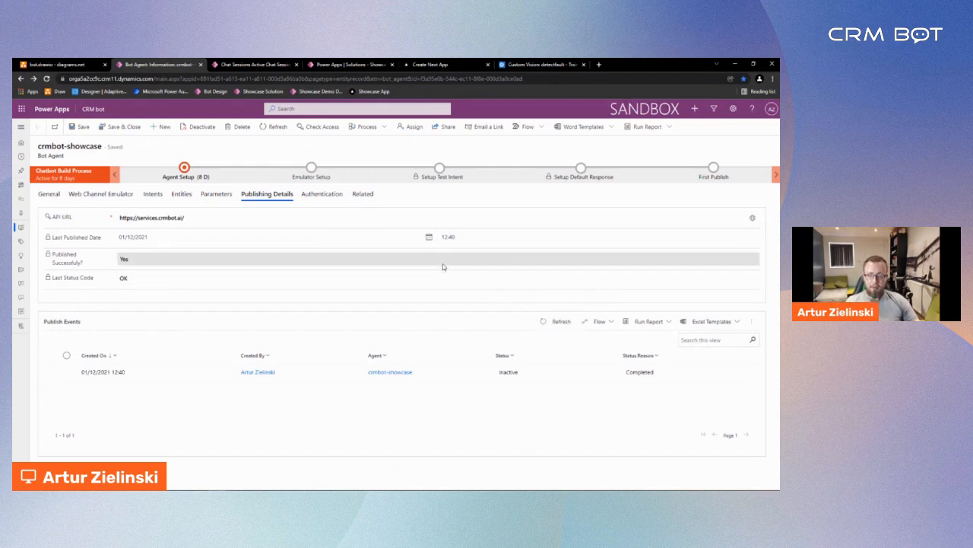
{"action": "left_click", "coordinate": [557, 323]}
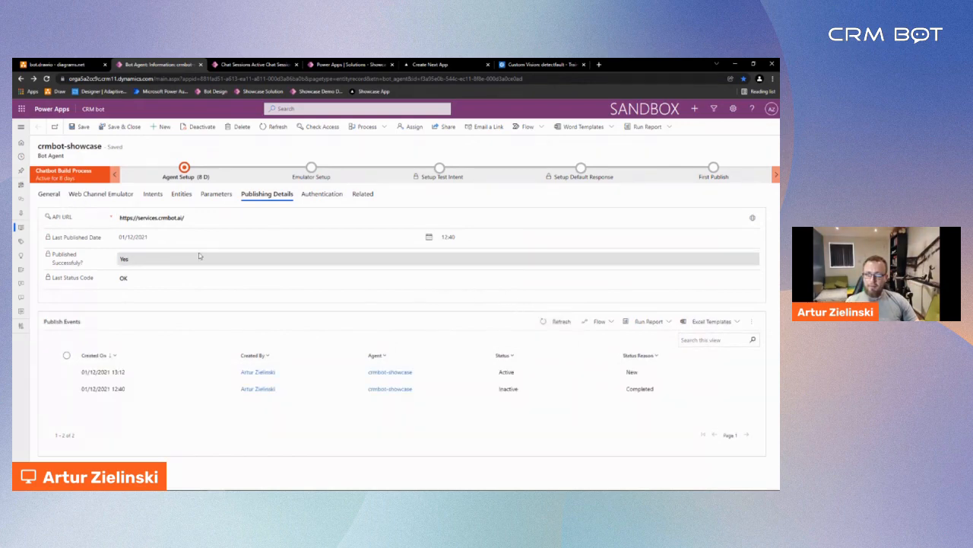
{"action": "left_click", "coordinate": [49, 194]}
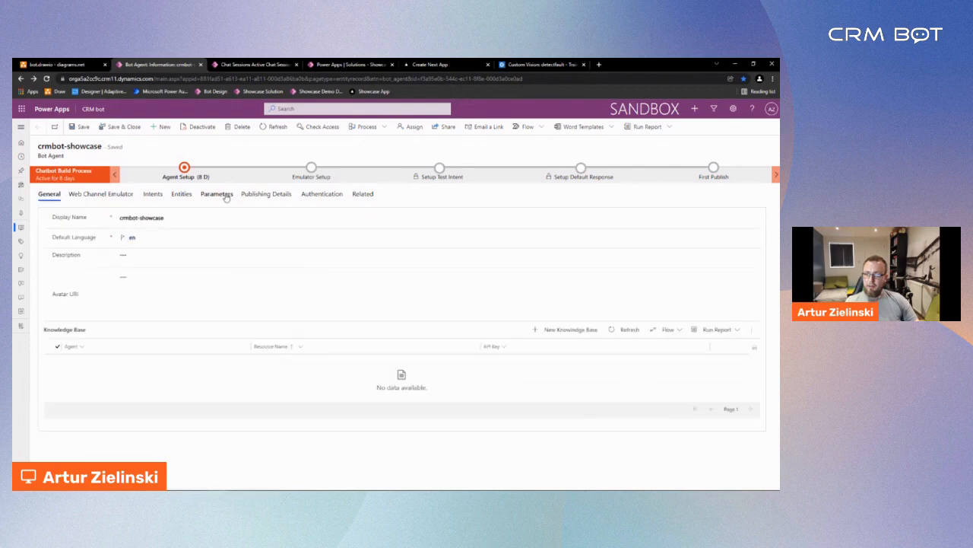
{"action": "left_click", "coordinate": [263, 195]}
{"action": "left_click", "coordinate": [543, 323]}
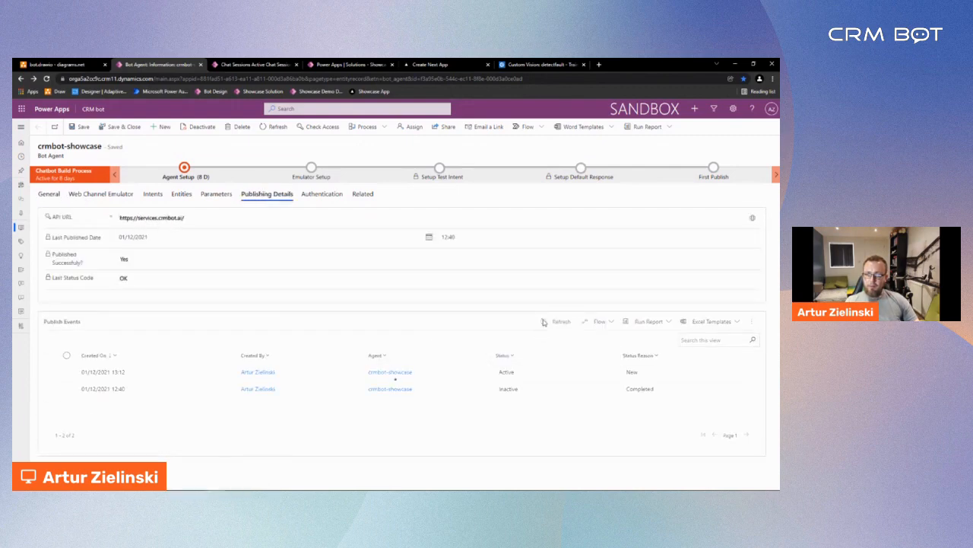
{"action": "left_click", "coordinate": [559, 320]}
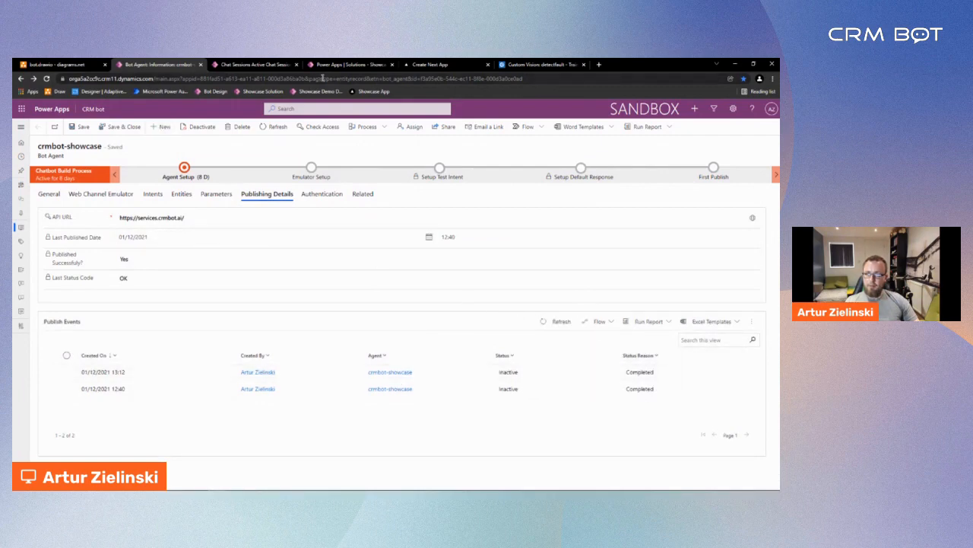
Step: Test the published bot in the Northwind site's chat by sending the messages "hi" and "create case"
{"action": "left_click", "coordinate": [449, 64]}
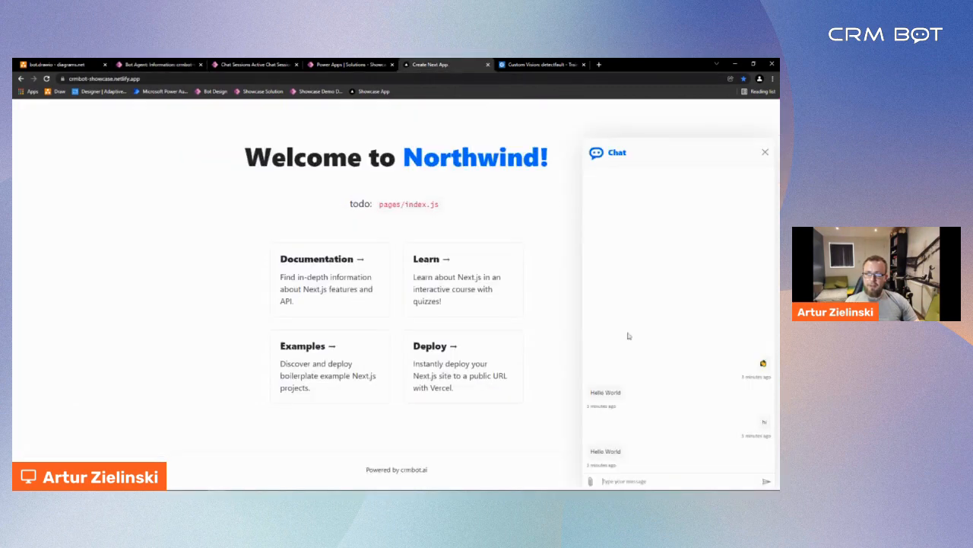
{"action": "left_click", "coordinate": [640, 479]}
{"action": "type", "text": "hi"}
{"action": "key", "text": "Return"}
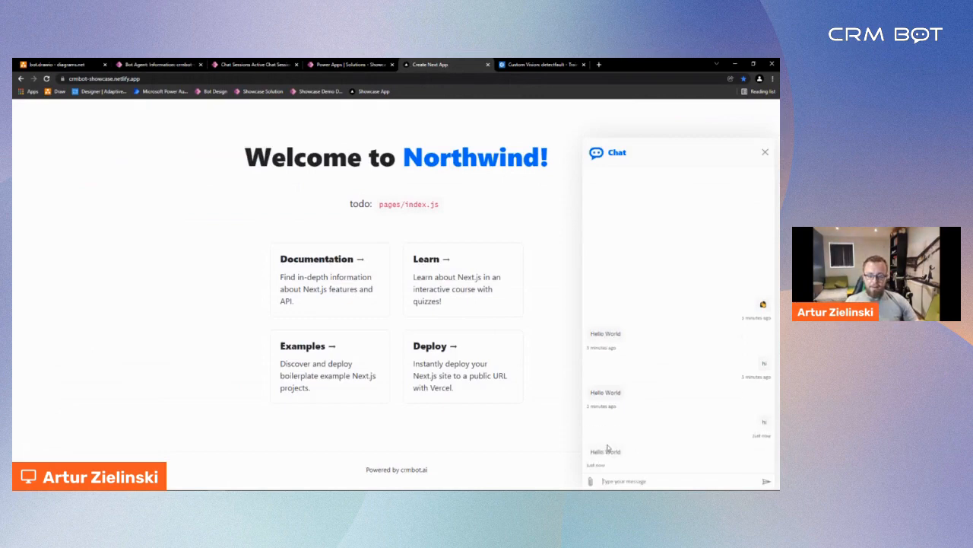
{"action": "type", "text": "create case"}
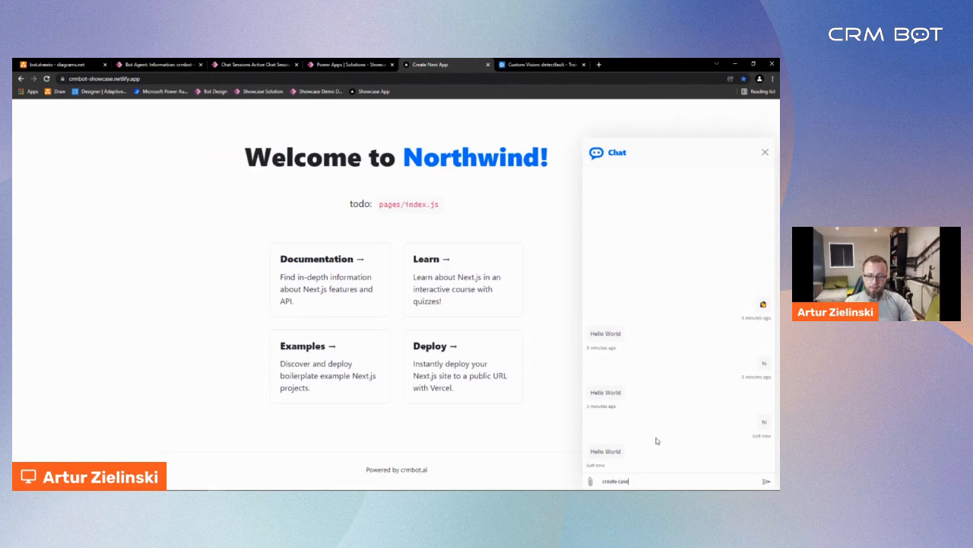
{"action": "key", "text": "Return"}
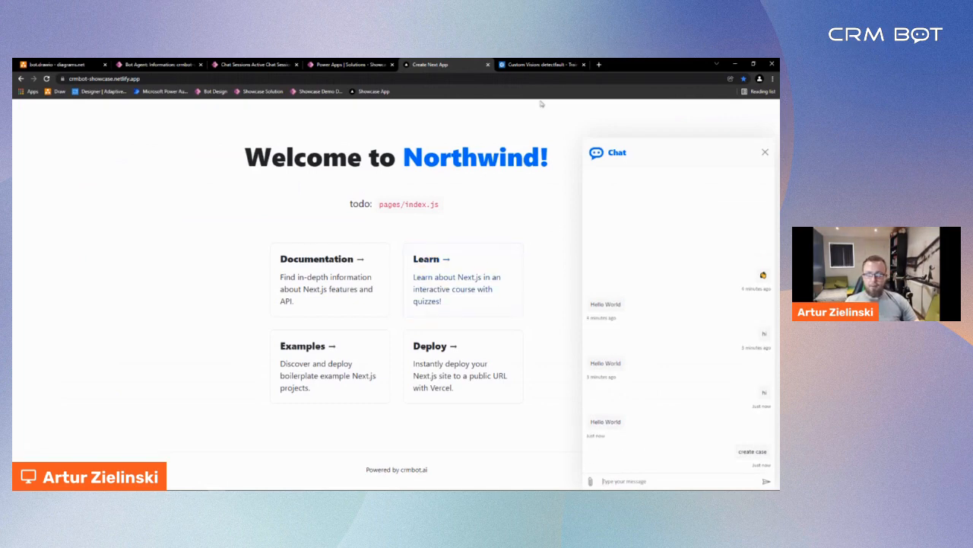
Step: Set the event of the crmbot-showcase agent's Case Submitted intent to "casesubmitted" and save the change
{"action": "left_click", "coordinate": [356, 64]}
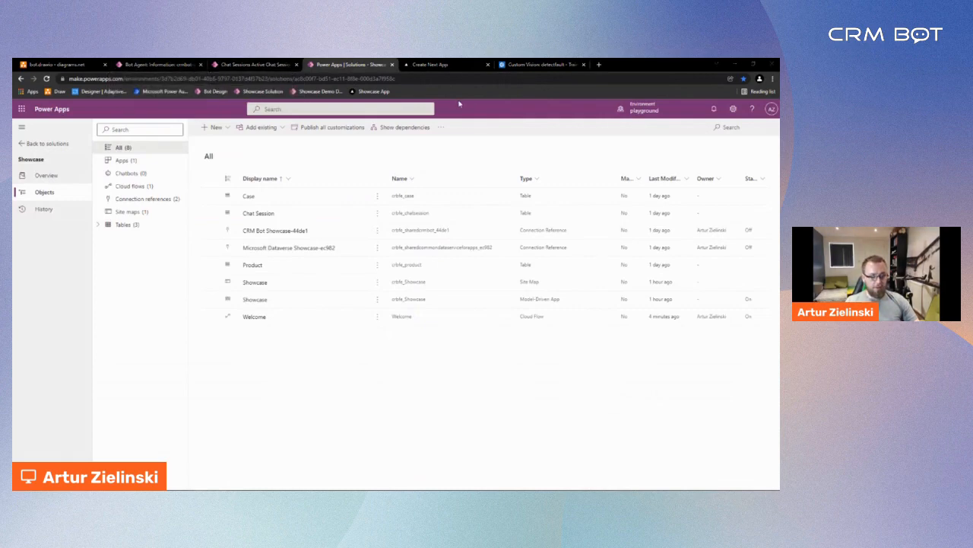
{"action": "left_click", "coordinate": [57, 63]}
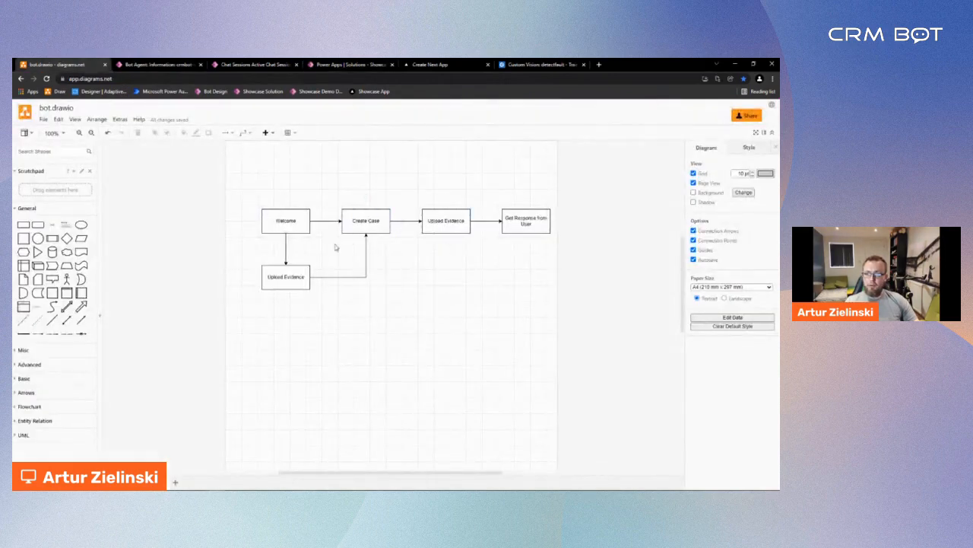
{"action": "left_click", "coordinate": [160, 65]}
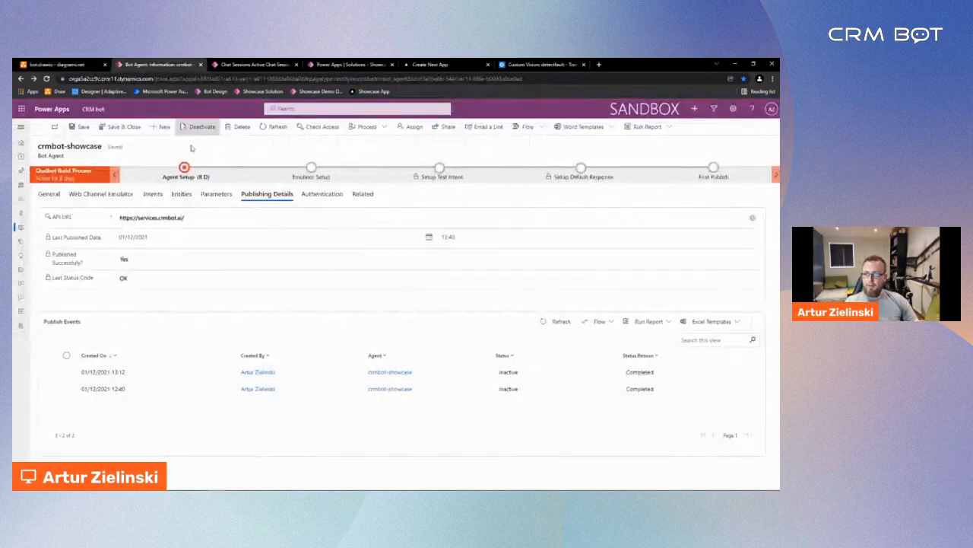
{"action": "left_click", "coordinate": [153, 194]}
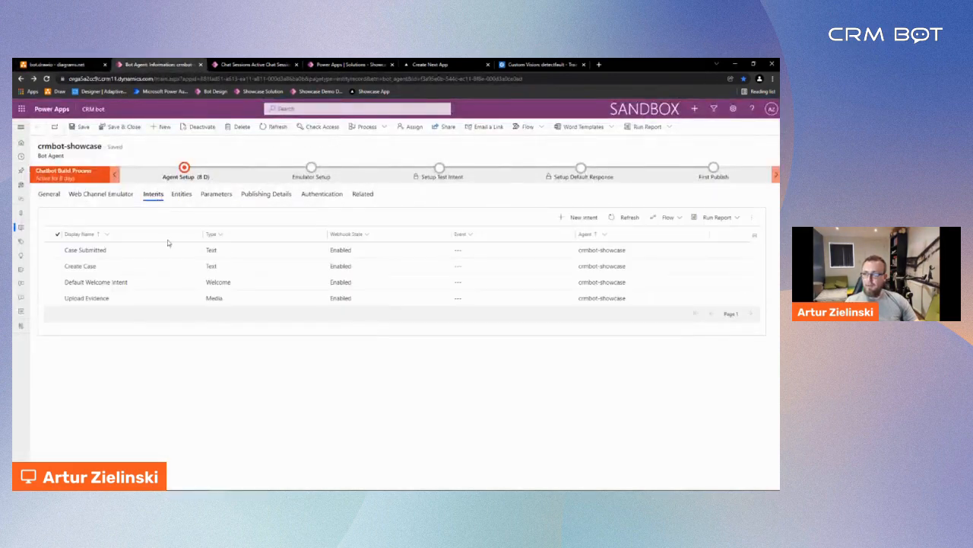
{"action": "left_click", "coordinate": [465, 249]}
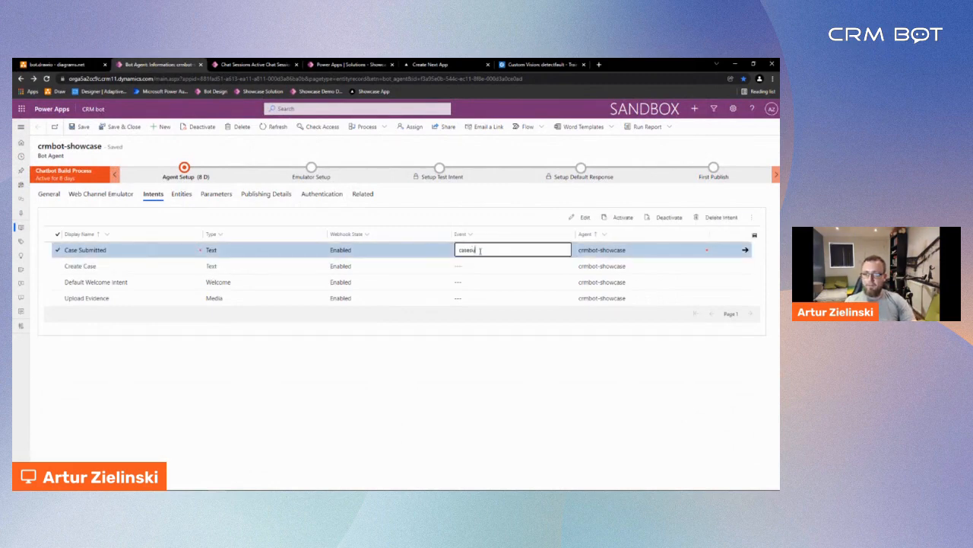
{"action": "left_click", "coordinate": [754, 236]}
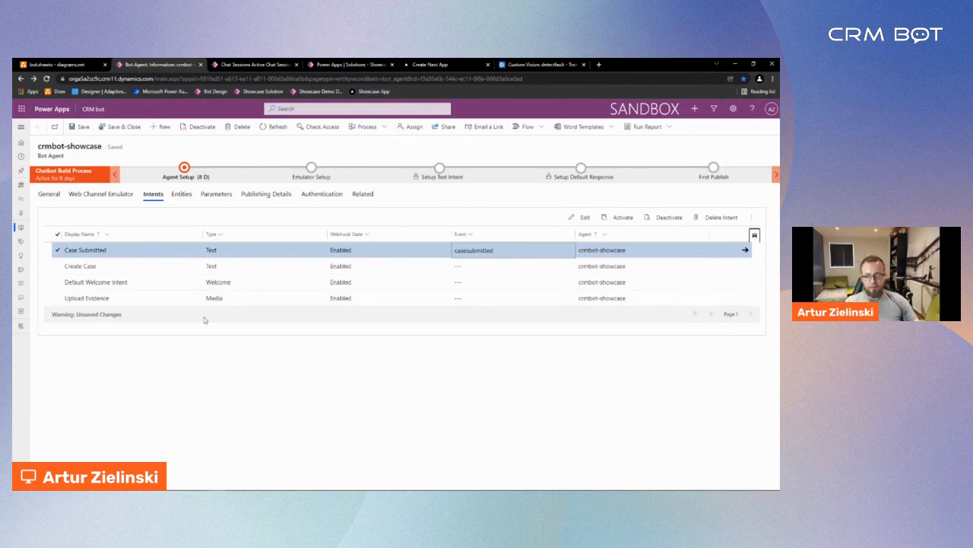
{"action": "left_click", "coordinate": [755, 235]}
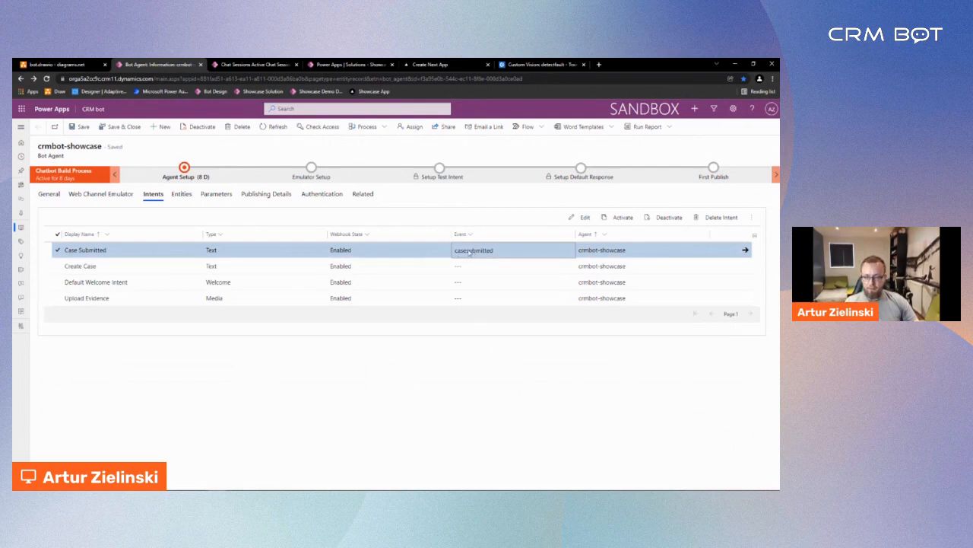
Step: Run the publishing workflow on the crmbot-showcase agent from its publishing details and confirm it
{"action": "left_click", "coordinate": [267, 197]}
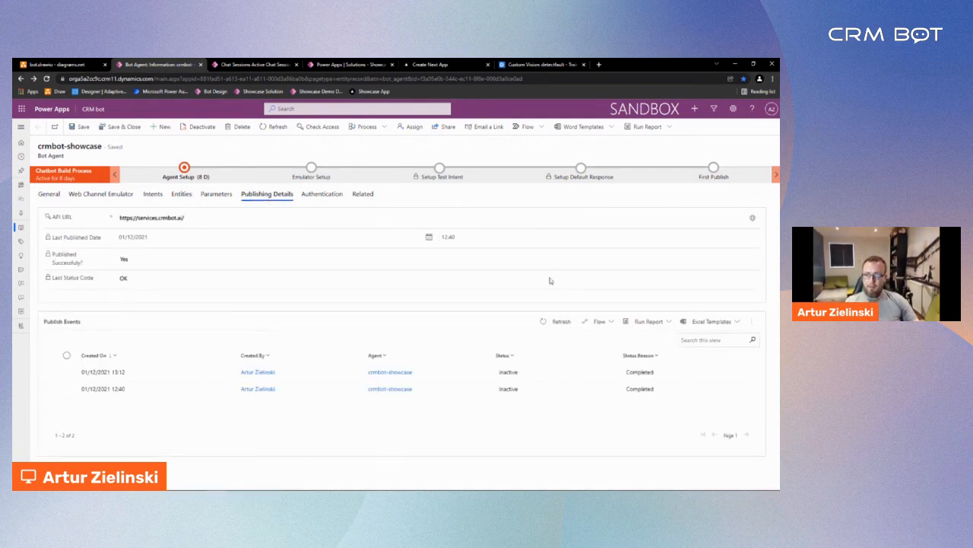
{"action": "left_click", "coordinate": [541, 131]}
{"action": "left_click", "coordinate": [558, 198]}
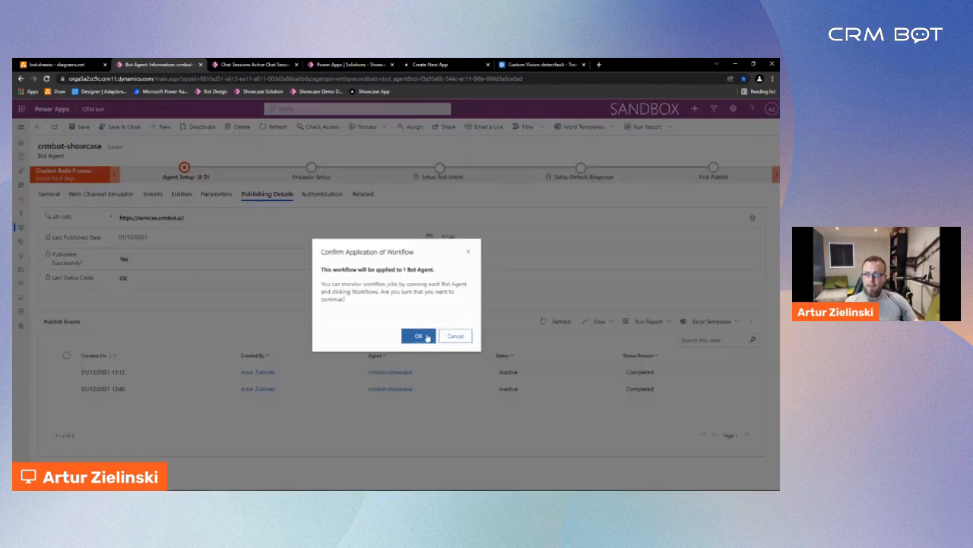
{"action": "left_click", "coordinate": [419, 336]}
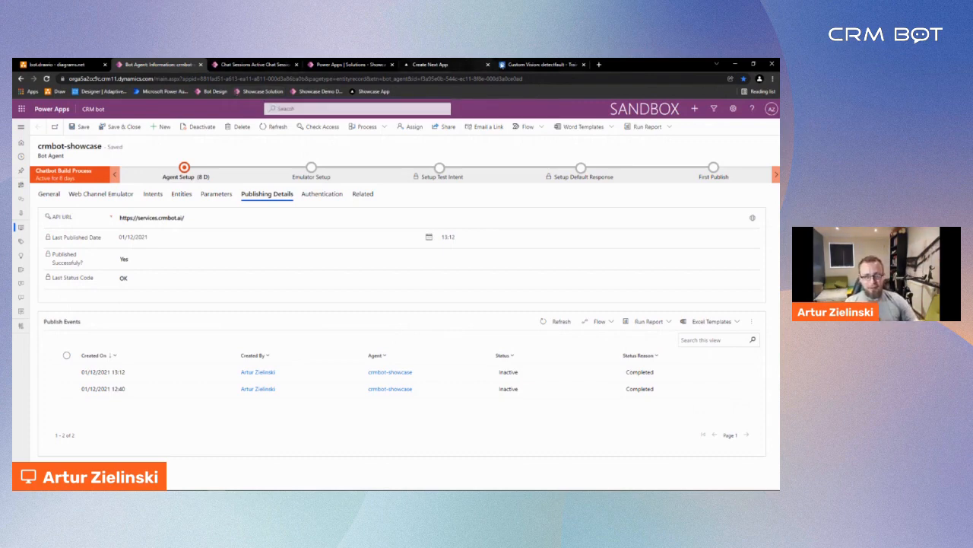
Step: Open the Welcome cloud flow of the Showcase solution for editing
{"action": "left_click", "coordinate": [437, 64]}
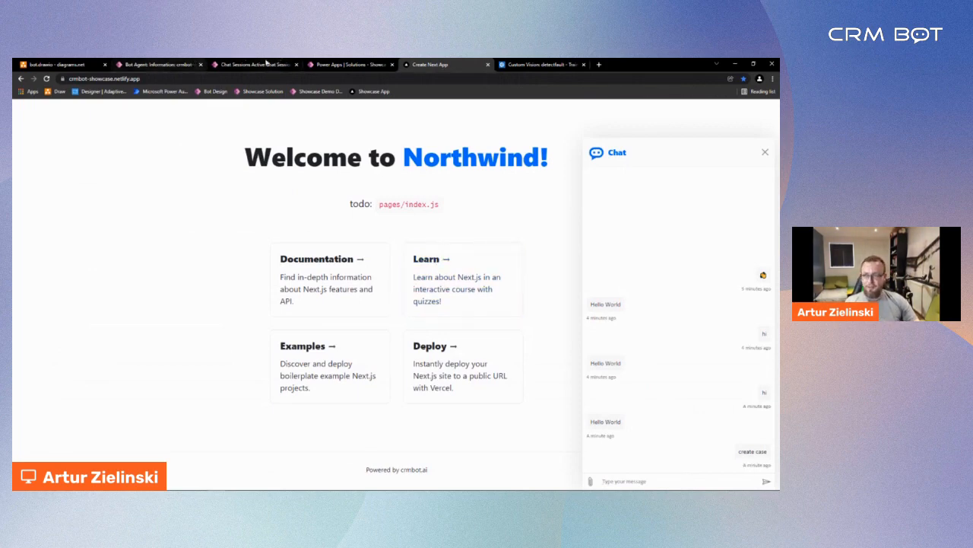
{"action": "left_click", "coordinate": [335, 64]}
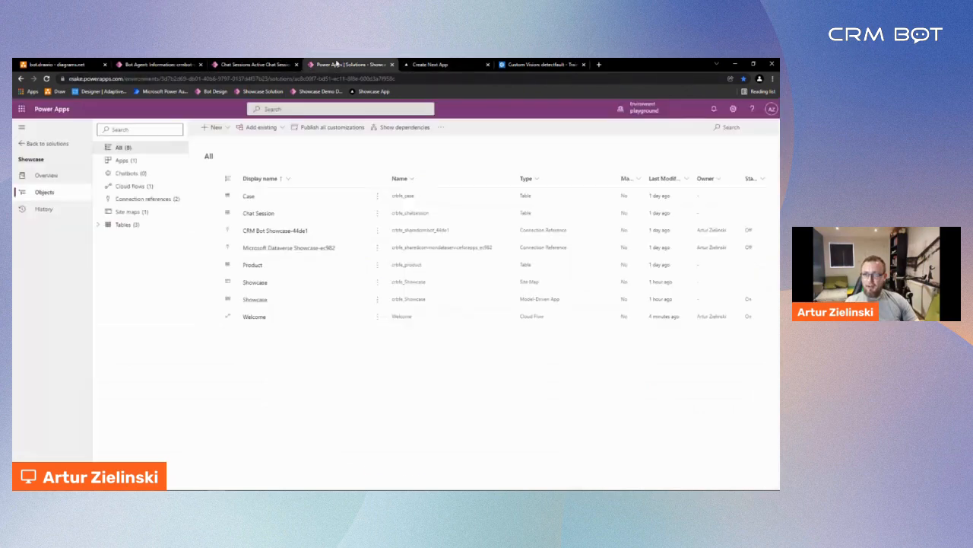
{"action": "left_click", "coordinate": [157, 188]}
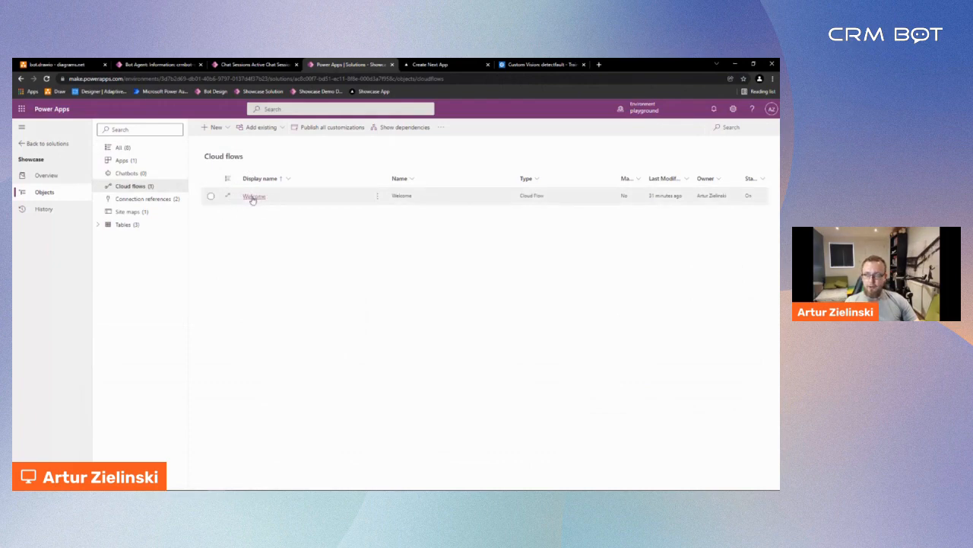
{"action": "left_click", "coordinate": [377, 196]}
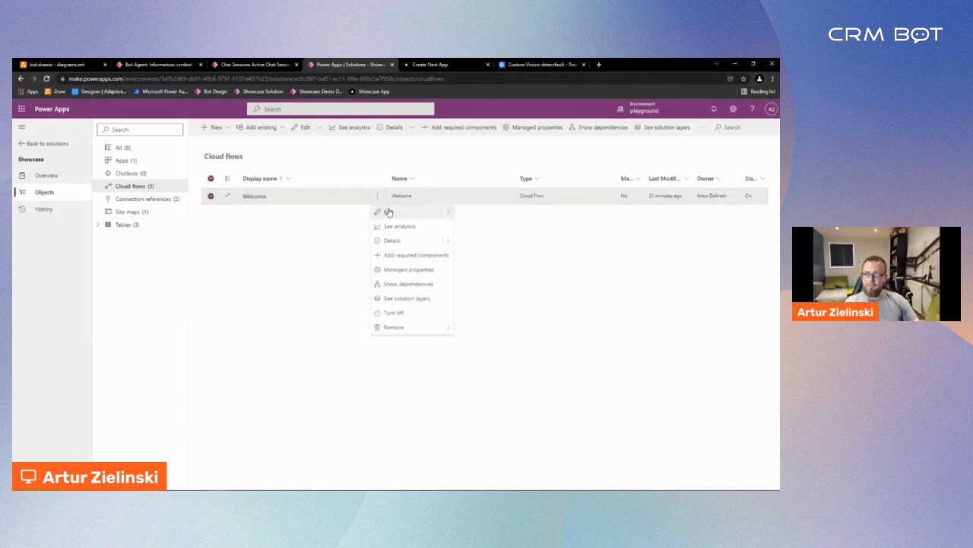
{"action": "left_click", "coordinate": [384, 211]}
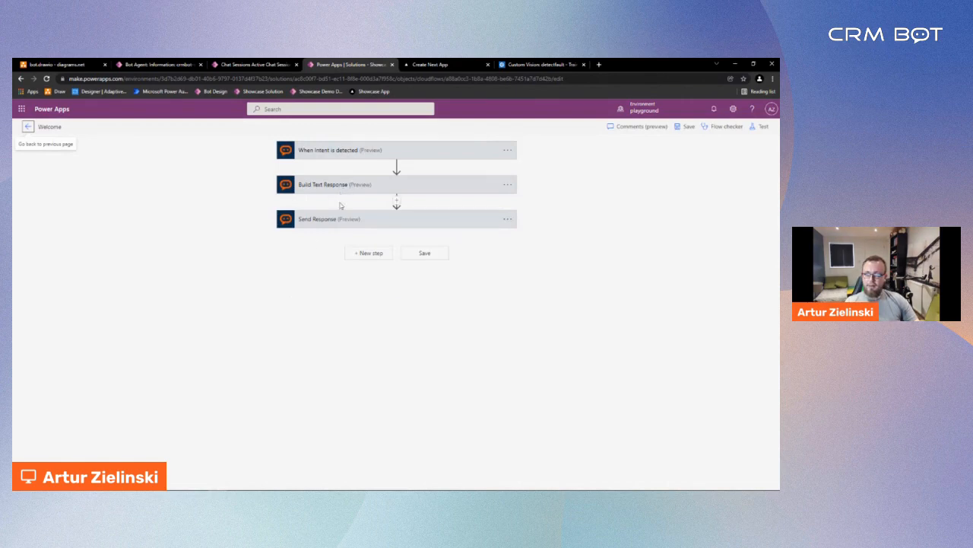
Step: Examine the Welcome flow's intent trigger, Build Text Response and Send Response actions
{"action": "left_click", "coordinate": [340, 151]}
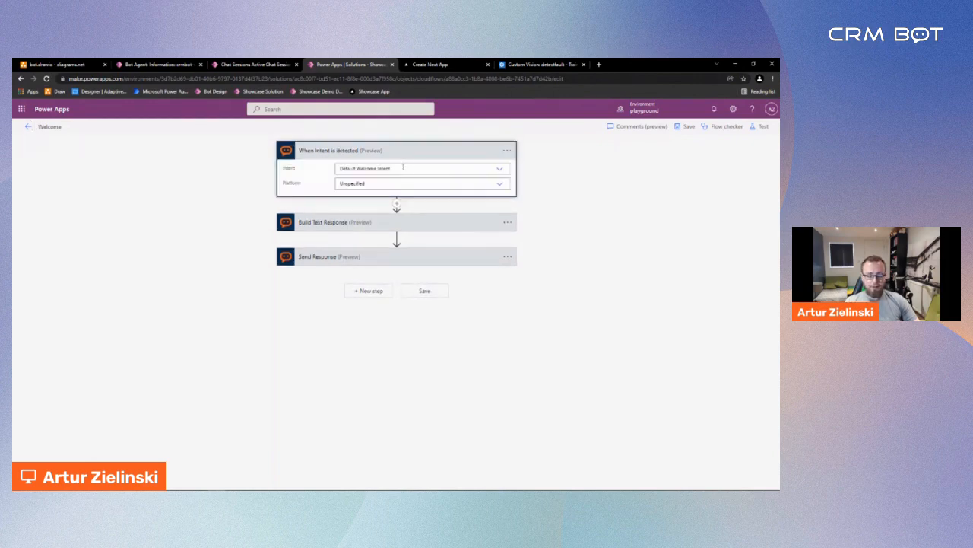
{"action": "left_click", "coordinate": [365, 154]}
{"action": "left_click", "coordinate": [339, 187]}
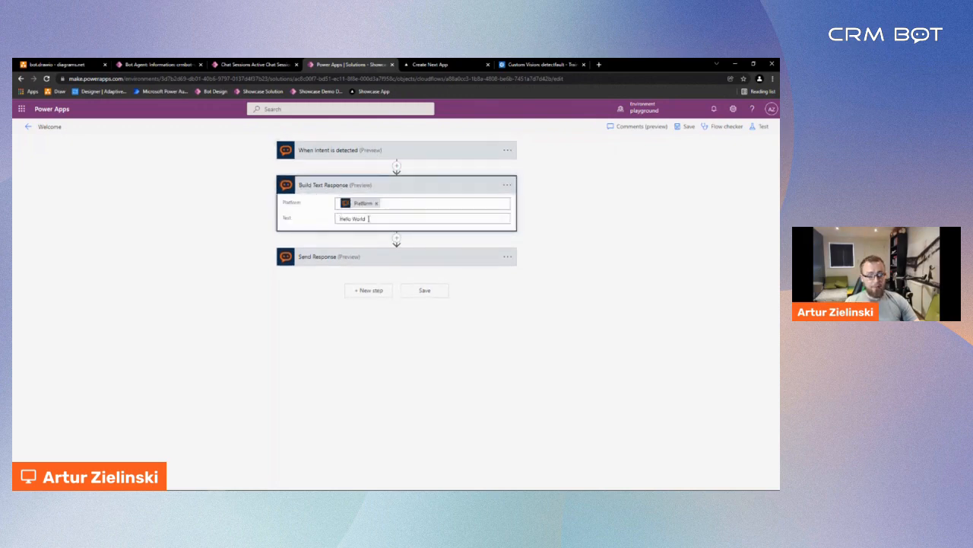
{"action": "left_click", "coordinate": [337, 189]}
{"action": "left_click", "coordinate": [327, 221]}
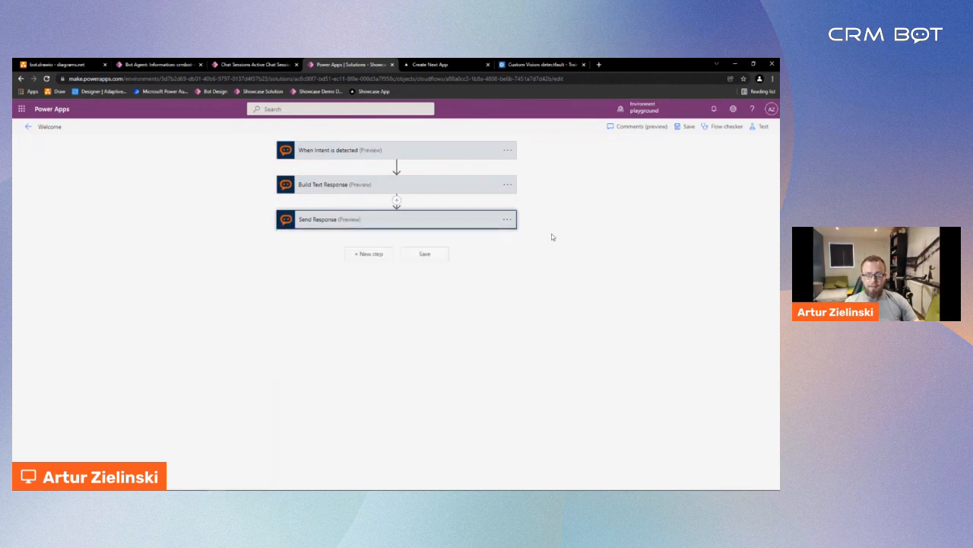
{"action": "left_click", "coordinate": [362, 220]}
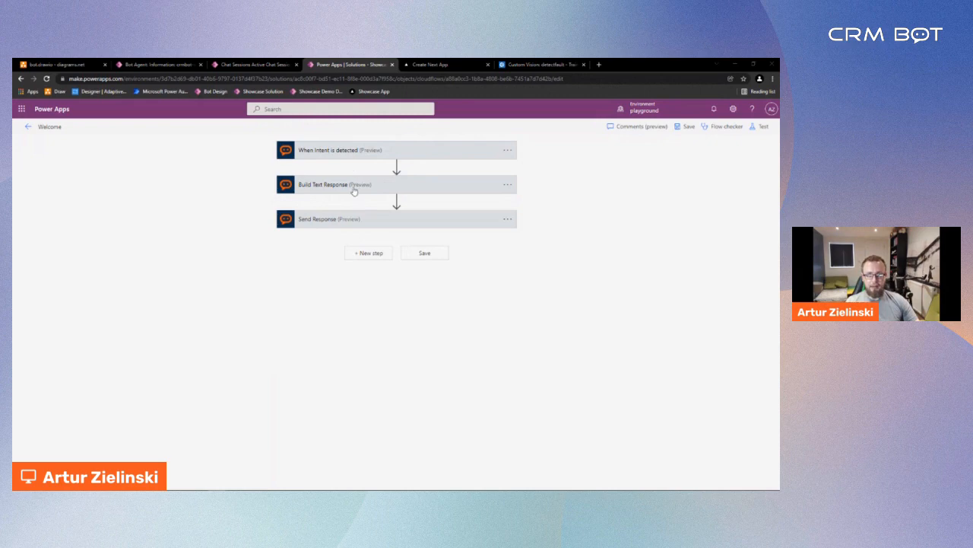
{"action": "mouse_move", "coordinate": [397, 167]}
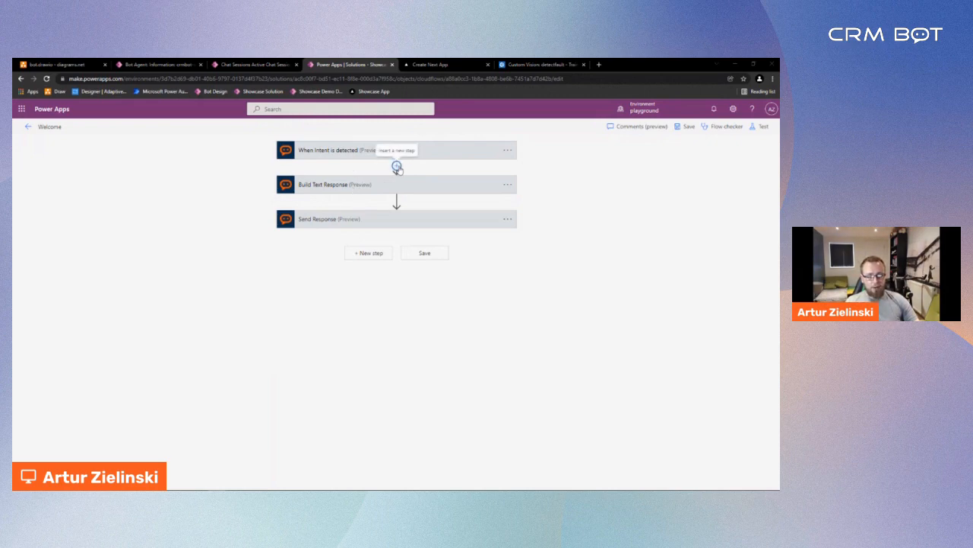
Step: Create and save a chat session in the Showcase app with Bot Session ID 1234 and User ID 1234, leaving the case empty
{"action": "left_click", "coordinate": [243, 64]}
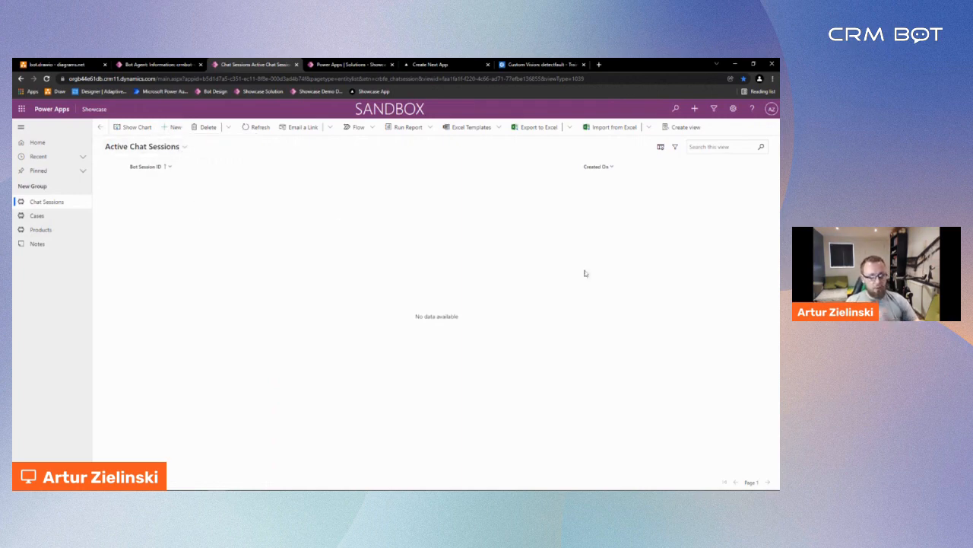
{"action": "left_click", "coordinate": [569, 329]}
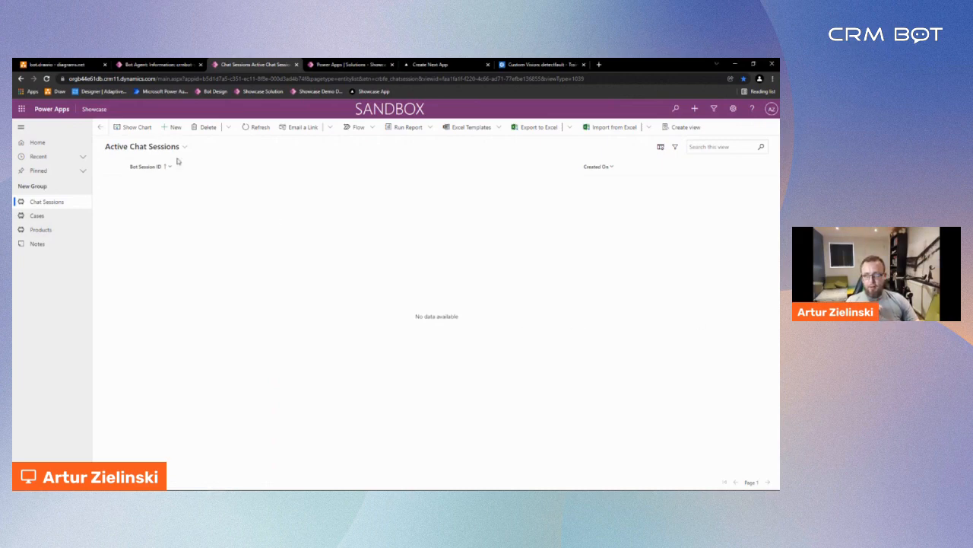
{"action": "left_click", "coordinate": [172, 127]}
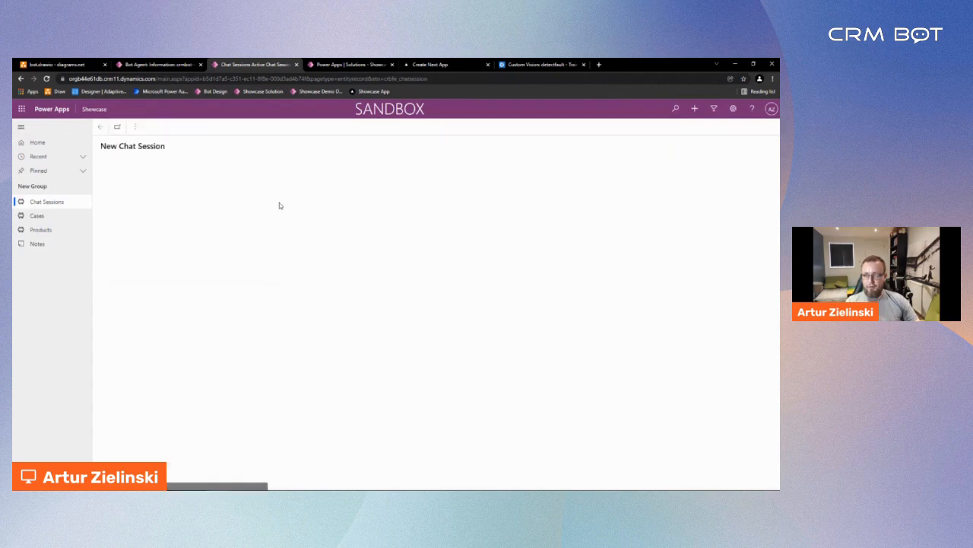
{"action": "type", "text": "123"}
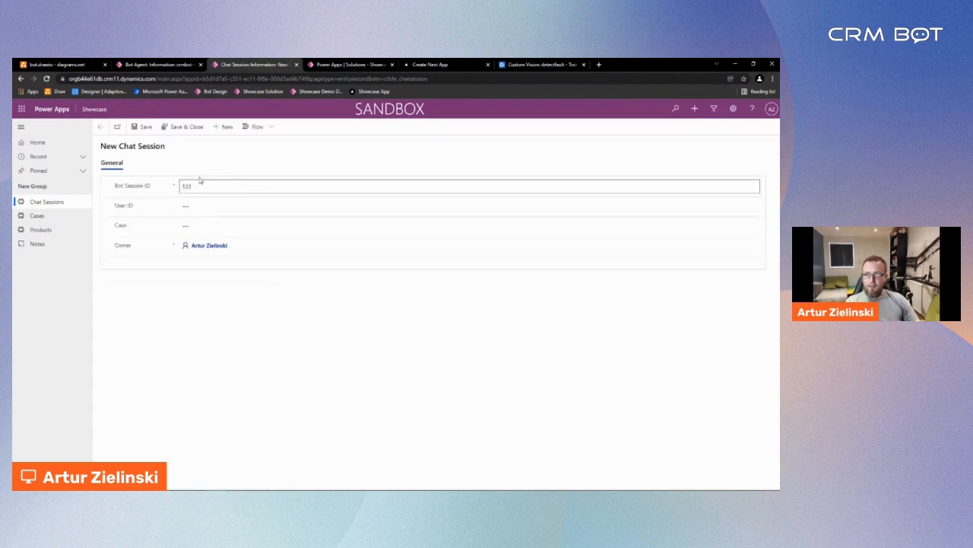
{"action": "type", "text": "4"}
{"action": "left_click_drag", "start_coordinate": [212, 187], "coordinate": [151, 201]}
{"action": "left_click", "coordinate": [150, 201]}
{"action": "left_click", "coordinate": [200, 205]}
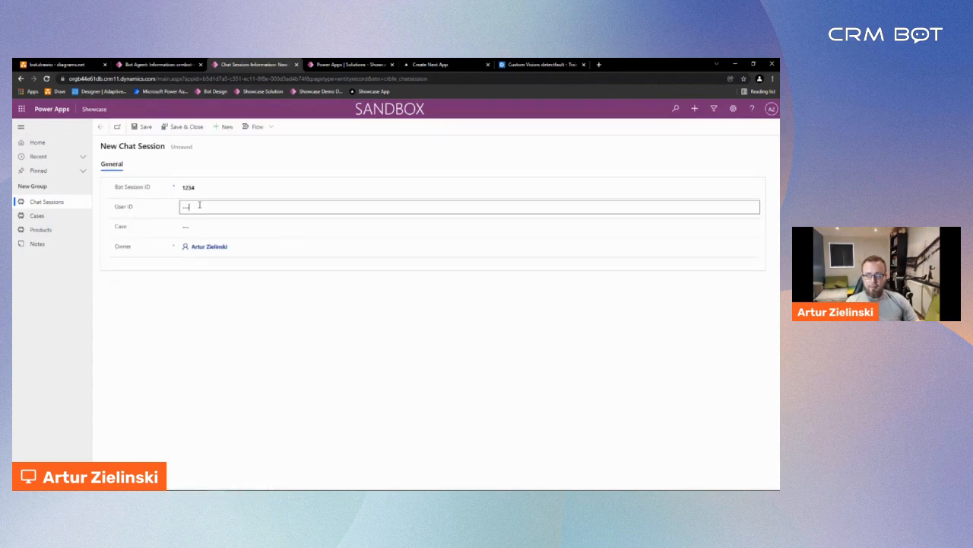
{"action": "type", "text": "1234"}
{"action": "left_click", "coordinate": [160, 226]}
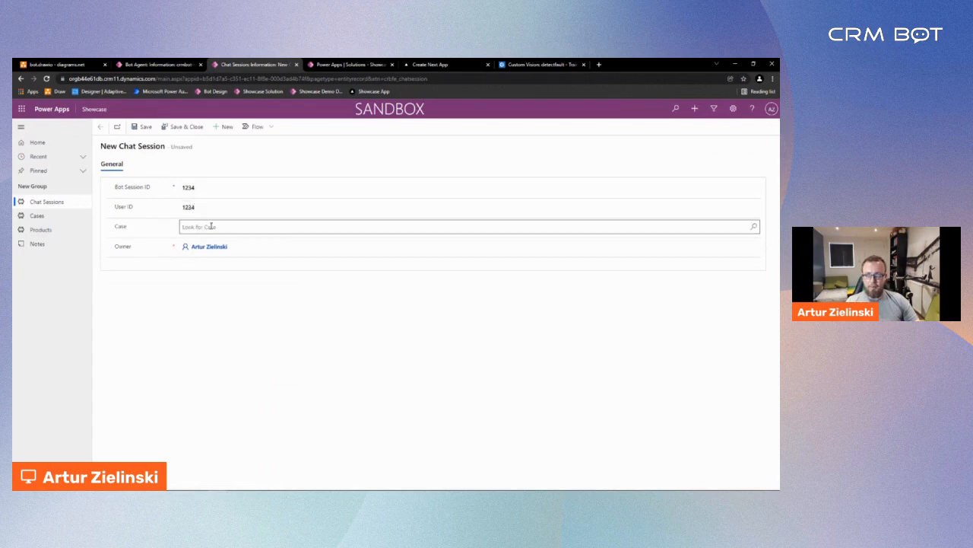
{"action": "left_click", "coordinate": [145, 126]}
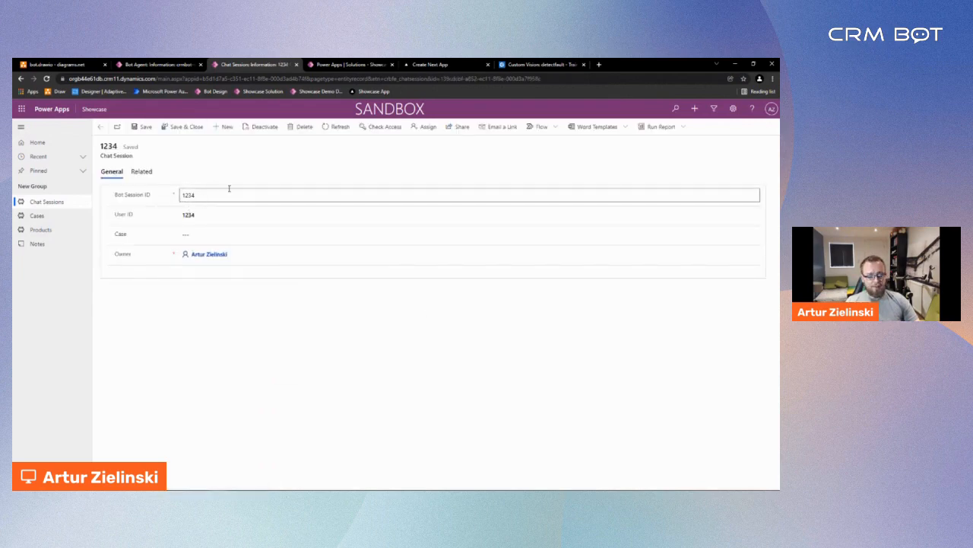
Step: Return to the active chat sessions and delete the session with Bot Session ID 1234
{"action": "left_click", "coordinate": [100, 126]}
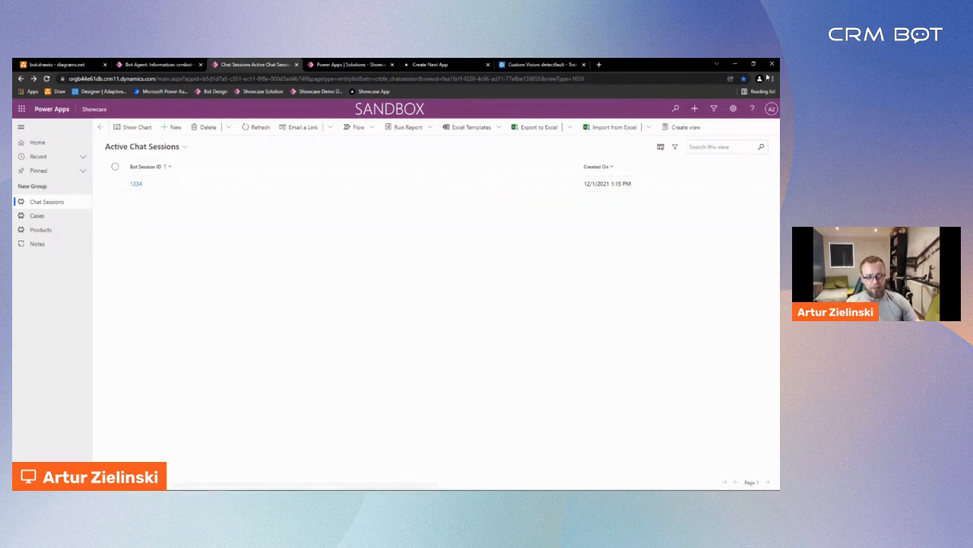
{"action": "left_click", "coordinate": [116, 184]}
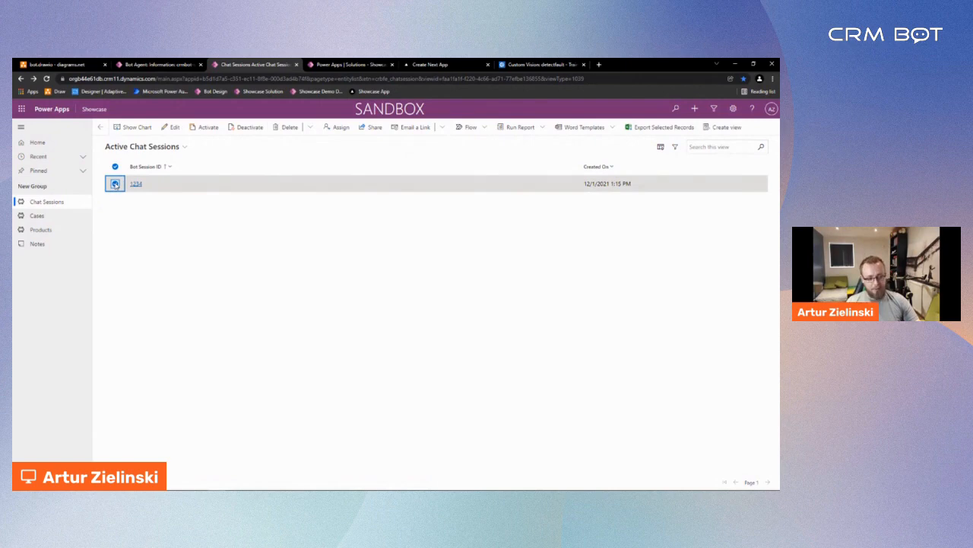
{"action": "left_click", "coordinate": [285, 129]}
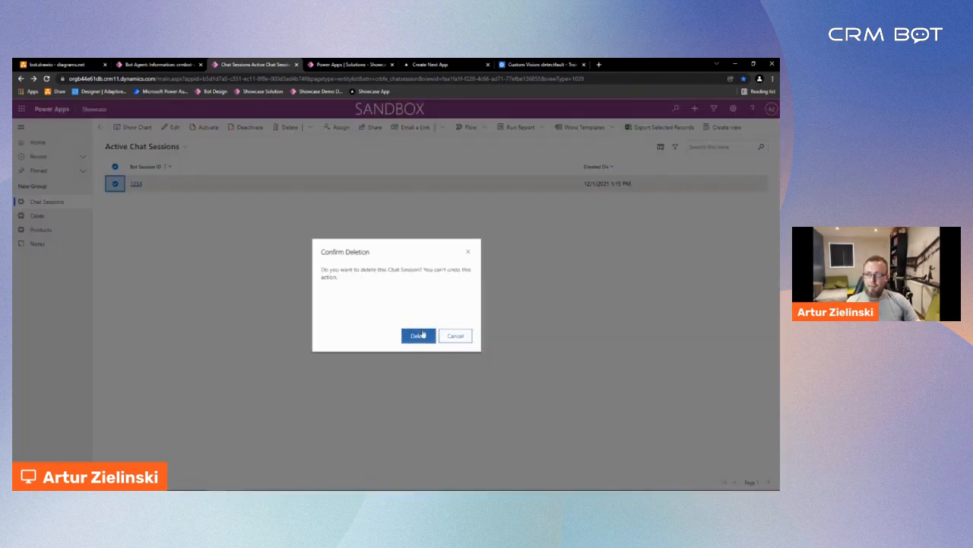
{"action": "left_click", "coordinate": [421, 335]}
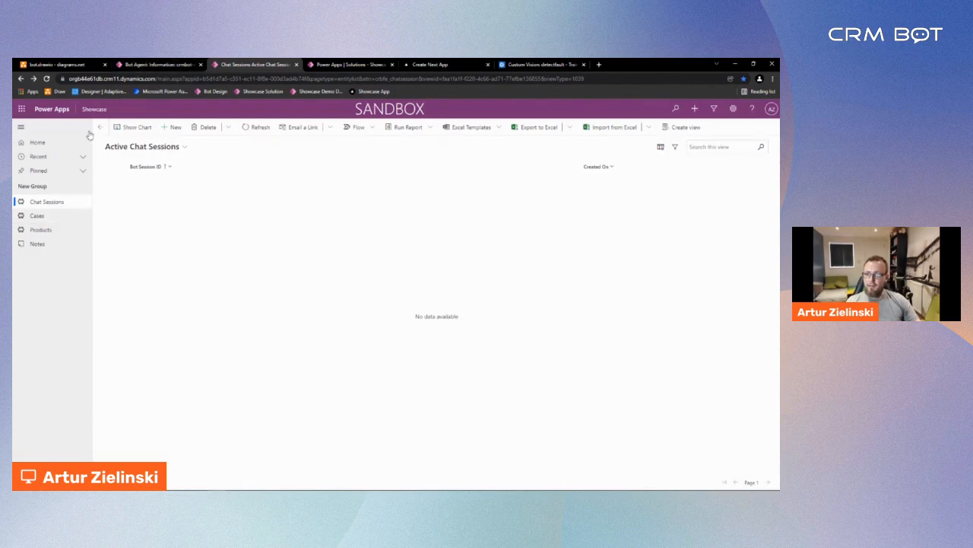
Step: Return to the Welcome flow and insert a Scope between the intent trigger and Build Text Response
{"action": "left_click", "coordinate": [156, 64]}
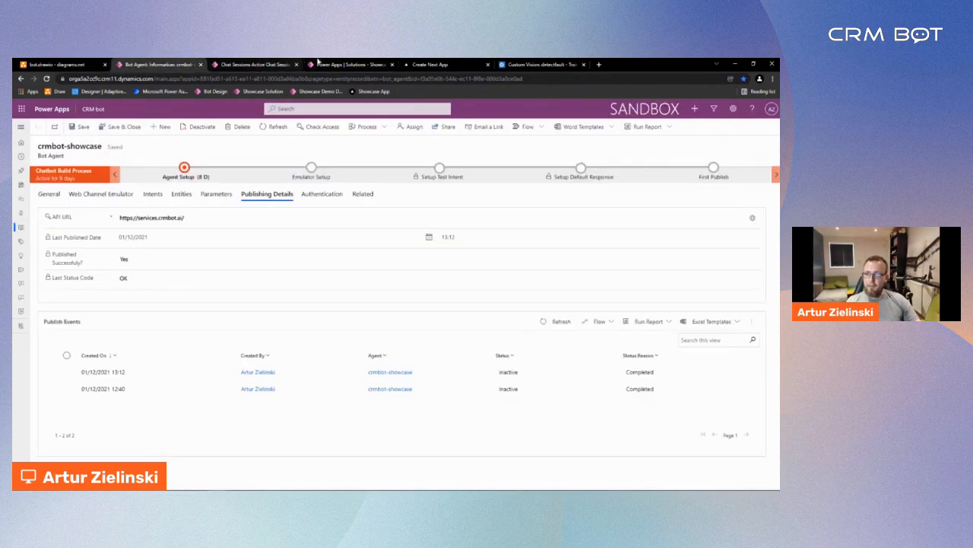
{"action": "left_click", "coordinate": [318, 64]}
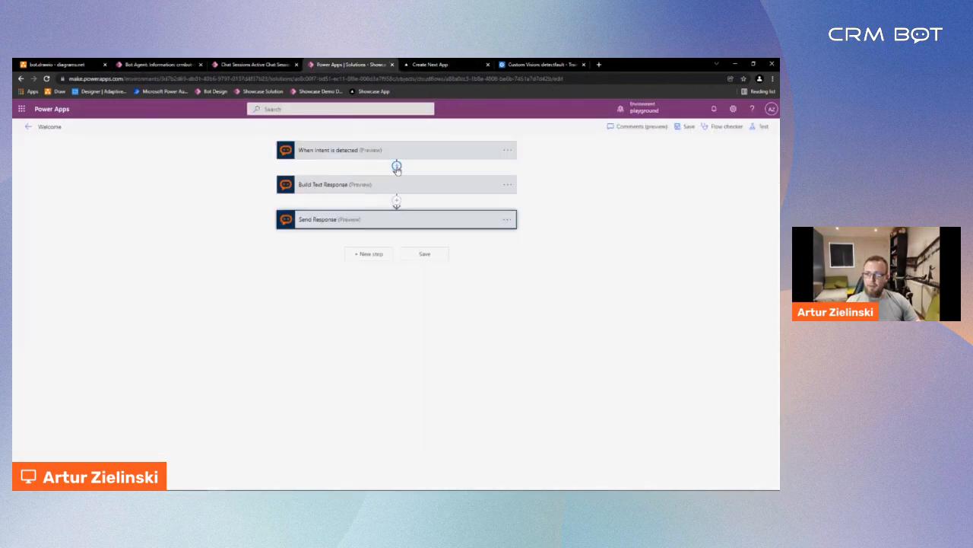
{"action": "left_click", "coordinate": [397, 167]}
{"action": "left_click", "coordinate": [391, 177]}
{"action": "type", "text": "scope"}
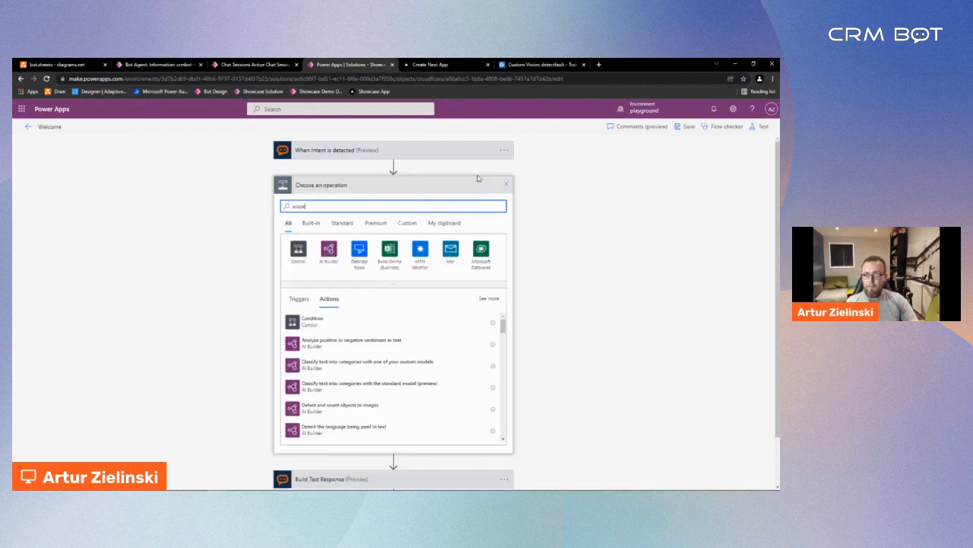
{"action": "left_click", "coordinate": [320, 329]}
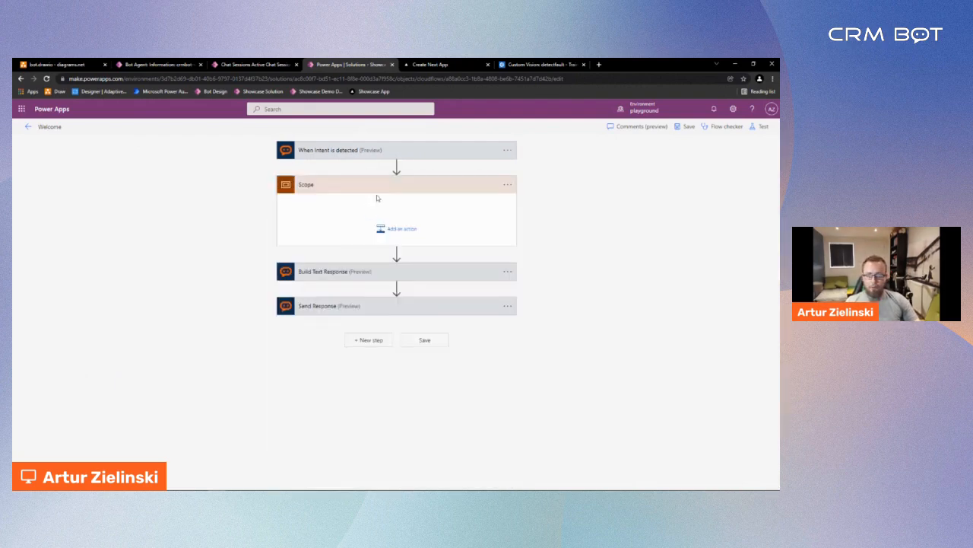
Step: Rename the new scope as Chat
{"action": "left_click", "coordinate": [507, 184]}
{"action": "left_click", "coordinate": [548, 210]}
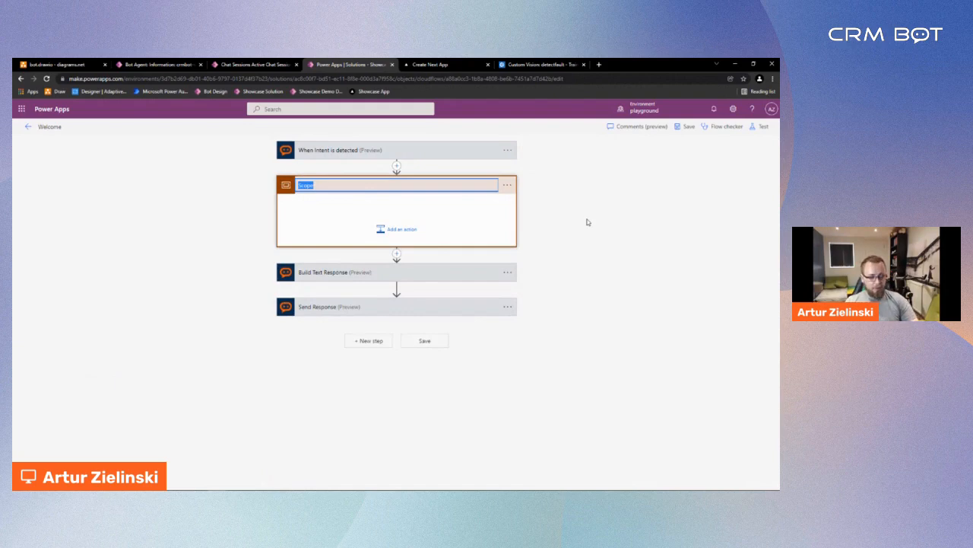
{"action": "type", "text": "Chat"}
{"action": "key", "text": "Return"}
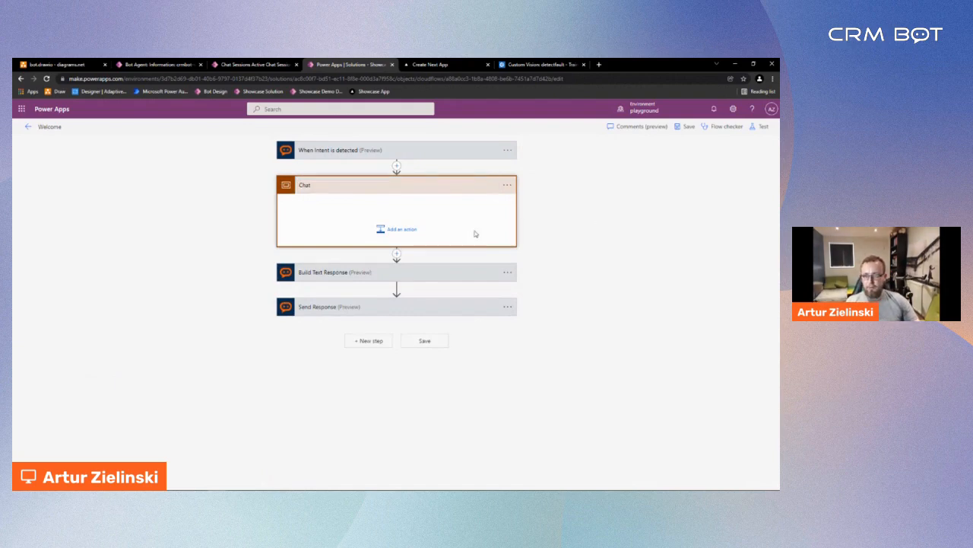
Step: Add a Microsoft Dataverse List rows action inside the Chat scope, using the Chat Sessions table
{"action": "left_click", "coordinate": [410, 232]}
{"action": "left_click", "coordinate": [478, 279]}
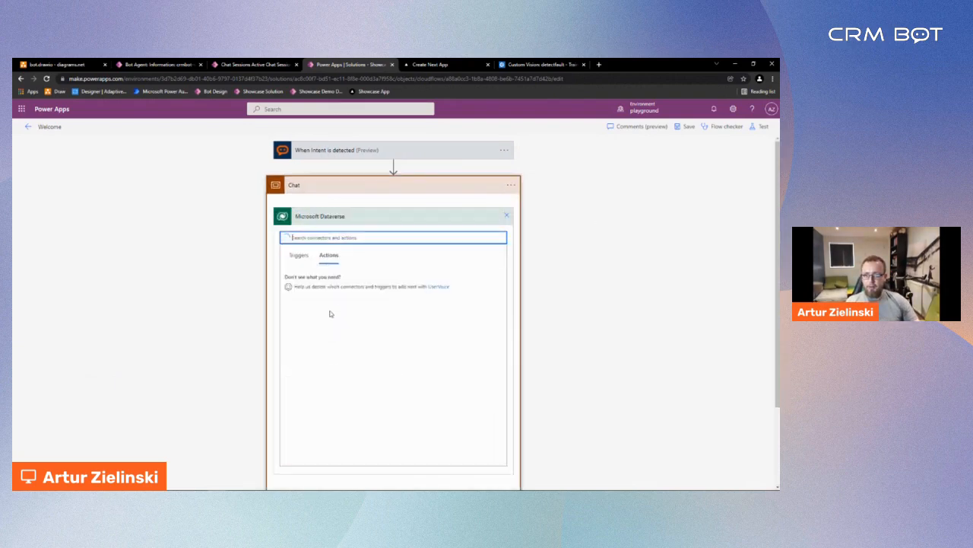
{"action": "left_click", "coordinate": [329, 367]}
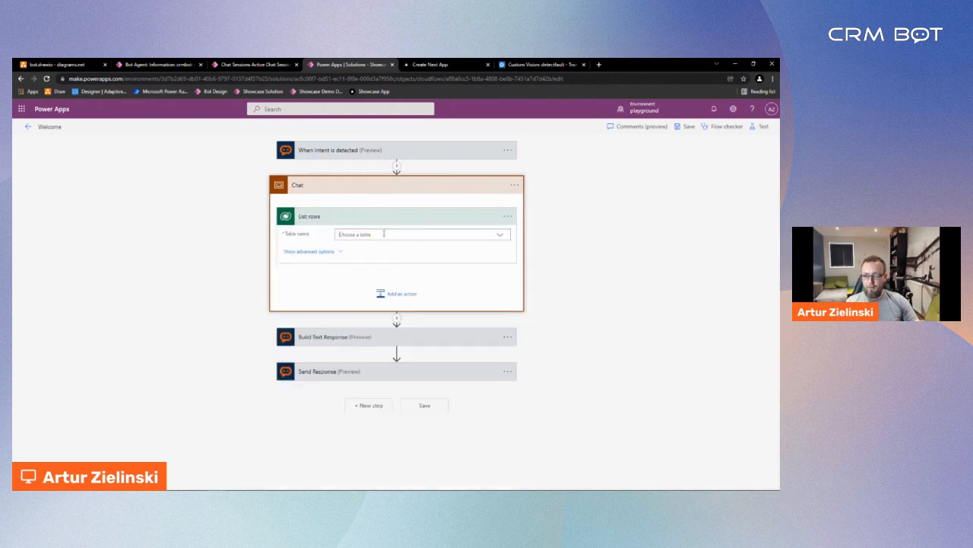
{"action": "left_click", "coordinate": [384, 233]}
{"action": "type", "text": "chat"}
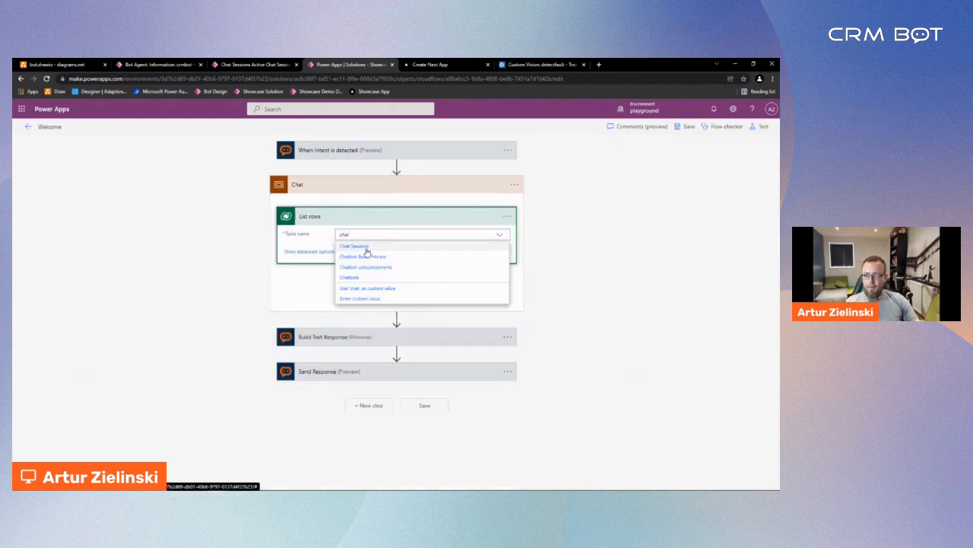
{"action": "left_click", "coordinate": [372, 247]}
Step: Filter the listed chat session rows with crbfe_botsessionid eq followed by the intent trigger's BotSessionId
{"action": "left_click", "coordinate": [311, 252]}
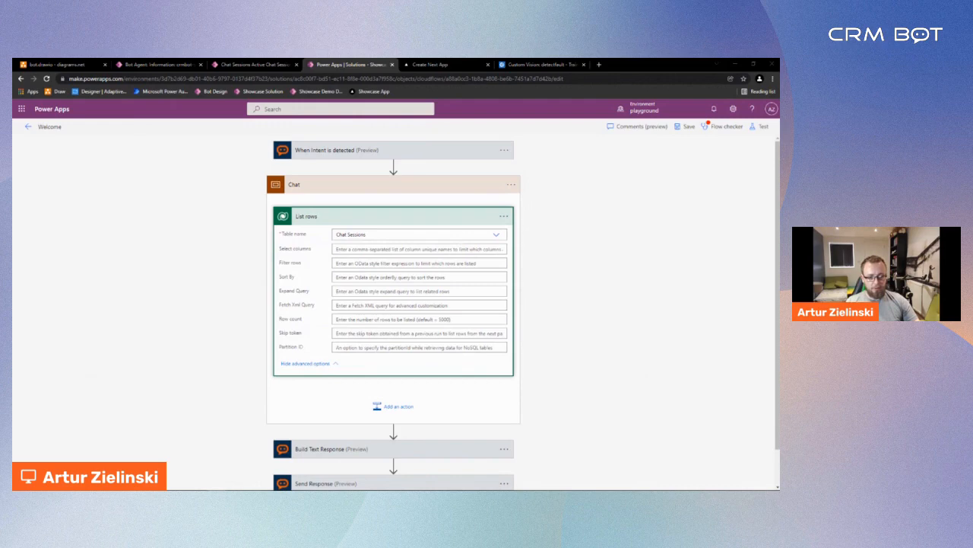
{"action": "left_click", "coordinate": [365, 264]}
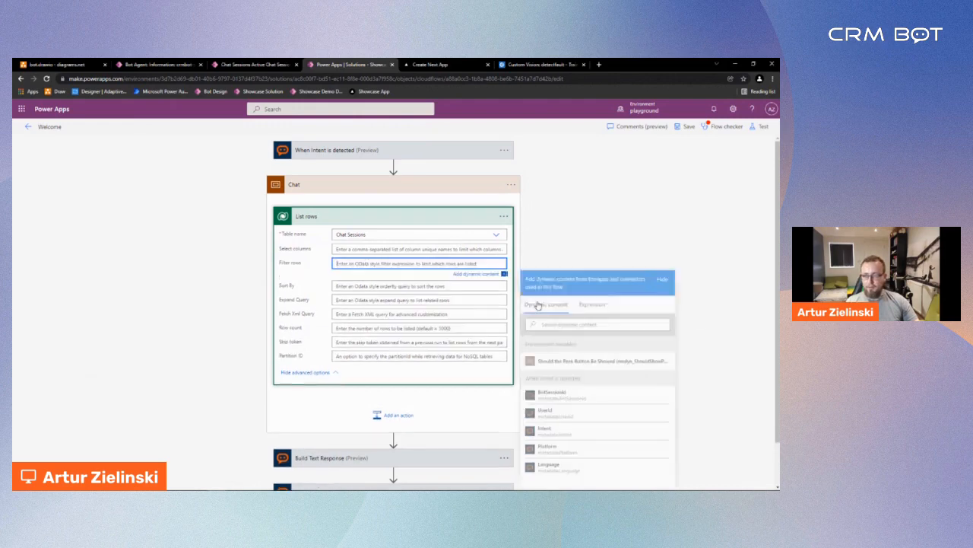
{"action": "key", "text": "ctrl+v"}
{"action": "left_click", "coordinate": [576, 233]}
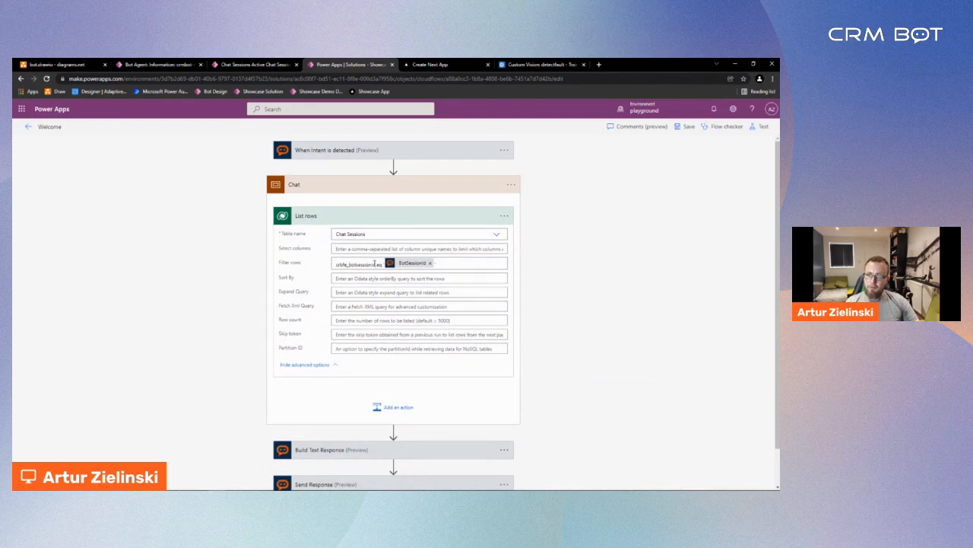
{"action": "mouse_move", "coordinate": [411, 268]}
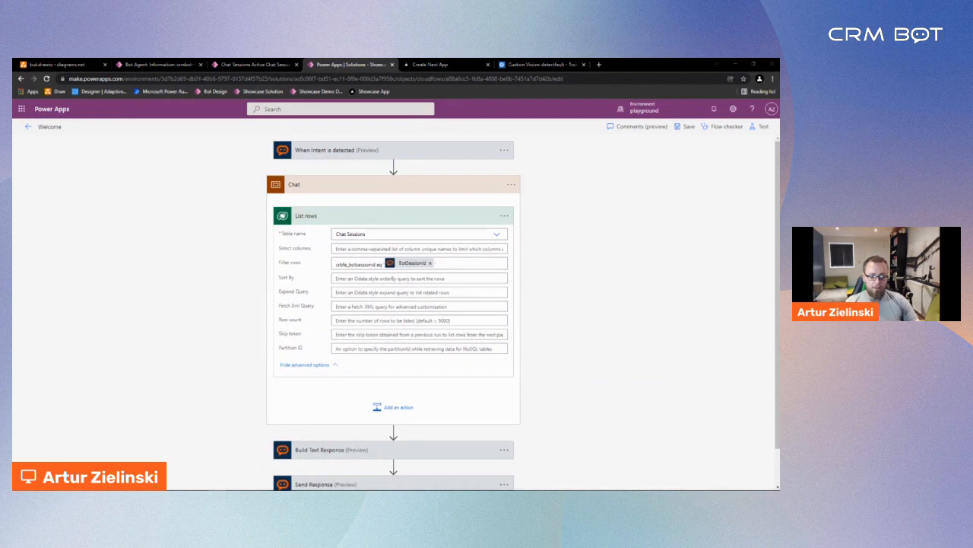
Step: Rename the List rows action as Find Chat
{"action": "left_click", "coordinate": [504, 216]}
{"action": "left_click", "coordinate": [534, 244]}
{"action": "type", "text": "Find Chat"}
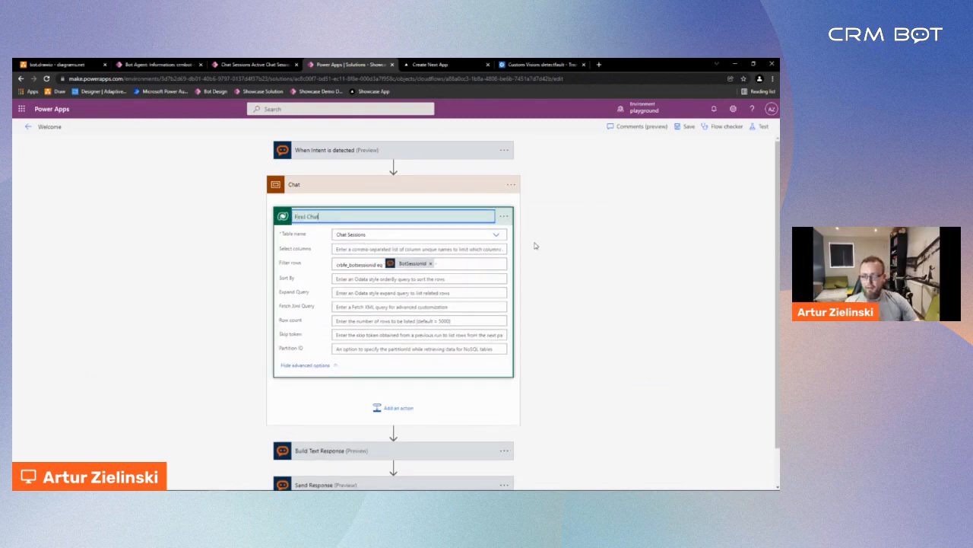
{"action": "left_click", "coordinate": [535, 244]}
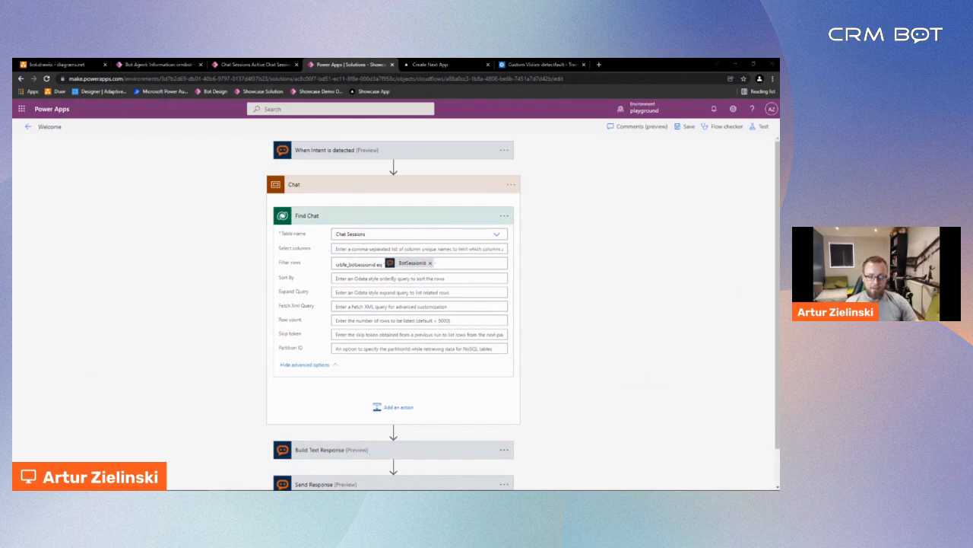
Step: Add a Dataverse Get a row by ID action after Find Chat, using the Chat Sessions table
{"action": "left_click", "coordinate": [392, 407]}
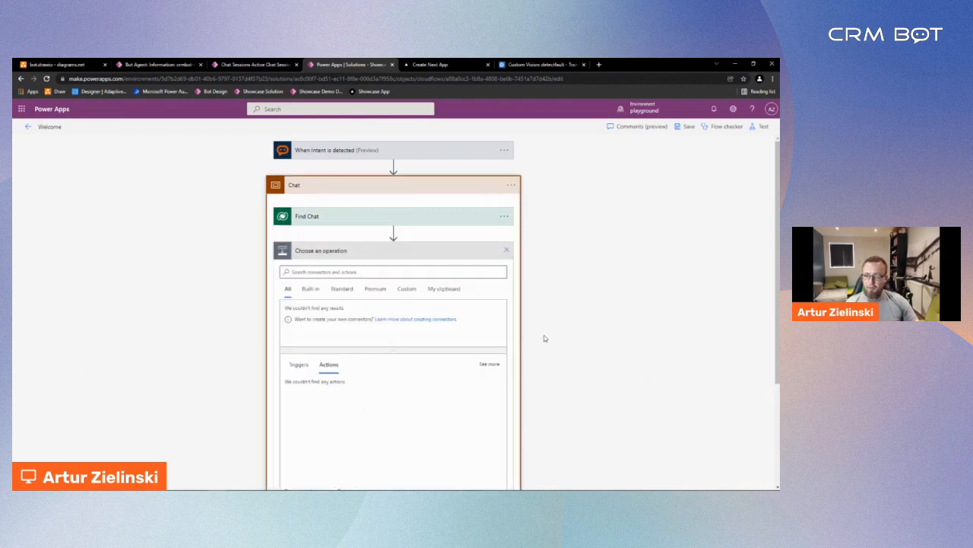
{"action": "left_click", "coordinate": [482, 316]}
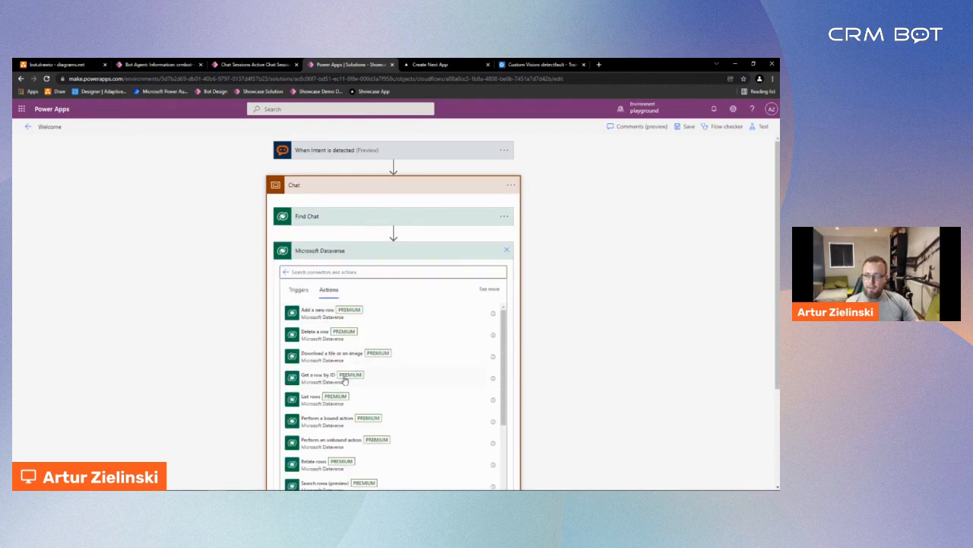
{"action": "left_click", "coordinate": [347, 375]}
{"action": "left_click", "coordinate": [392, 270]}
{"action": "type", "text": "chat"}
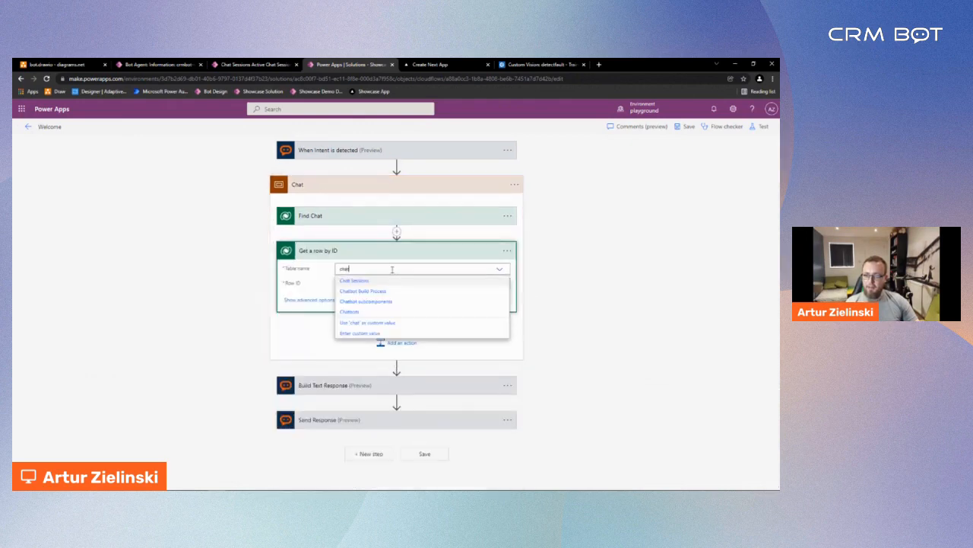
{"action": "left_click", "coordinate": [354, 280]}
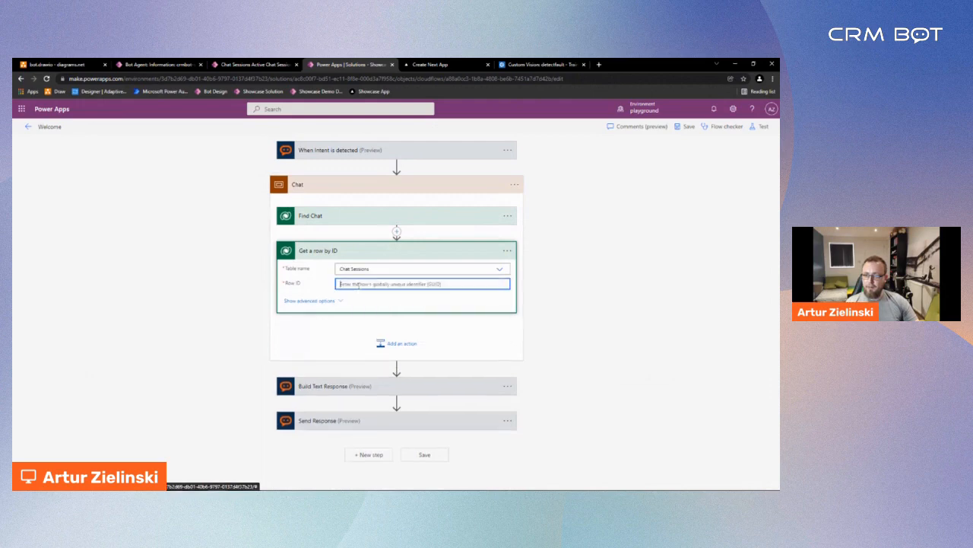
Step: Search the dynamic content for the Row ID with the term chat, and clear the search
{"action": "left_click", "coordinate": [358, 284]}
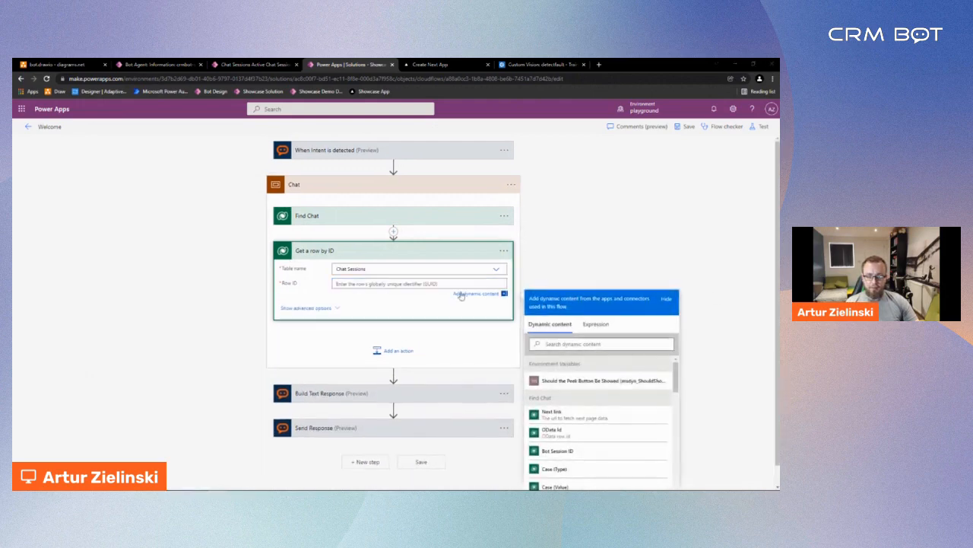
{"action": "left_click", "coordinate": [602, 344]}
{"action": "type", "text": "chat"}
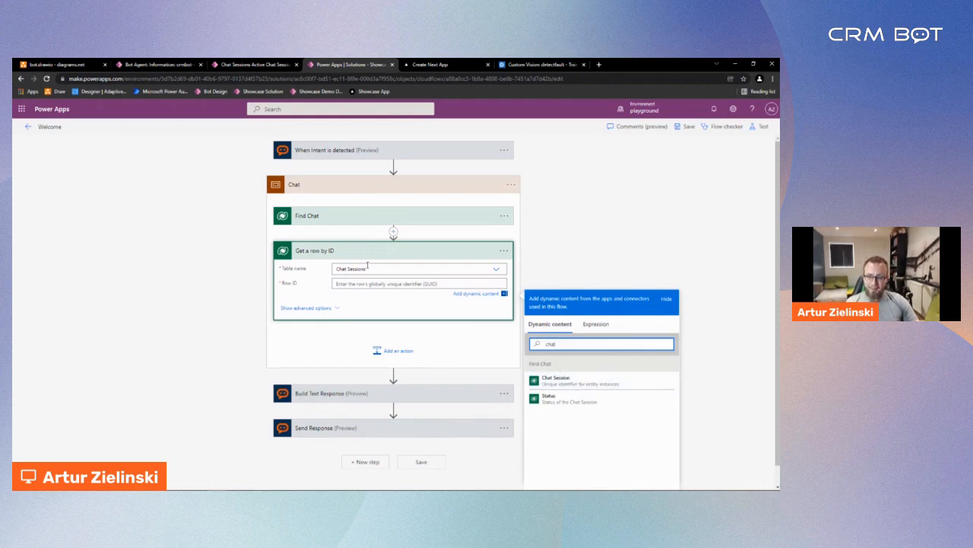
{"action": "double_click", "coordinate": [558, 343]}
{"action": "key", "text": "BackSpace"}
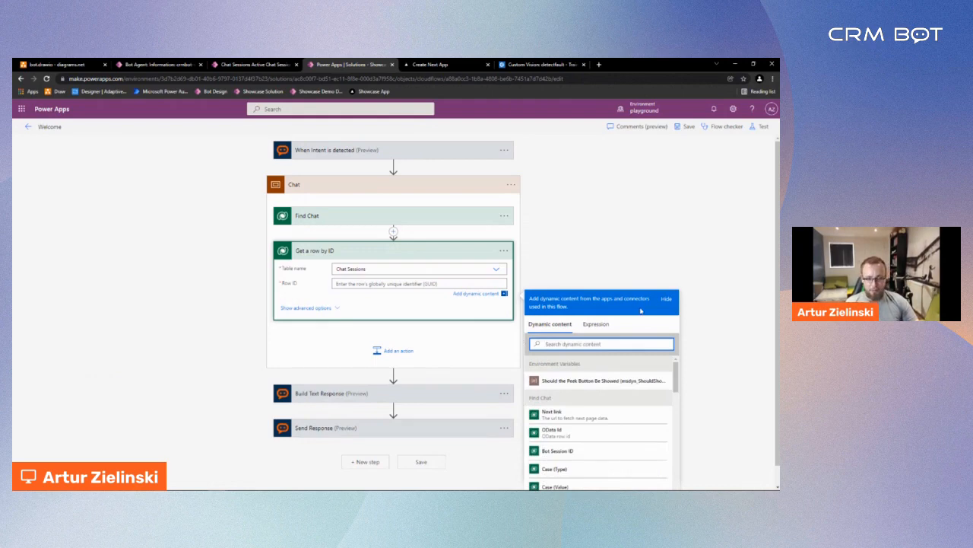
Step: Start a Row ID expression from Find Chat's value list and remove the question mark, giving outputs('Find_Chat')['body/value']
{"action": "left_click", "coordinate": [595, 324]}
{"action": "type", "text": "ad"}
{"action": "left_click", "coordinate": [556, 335]}
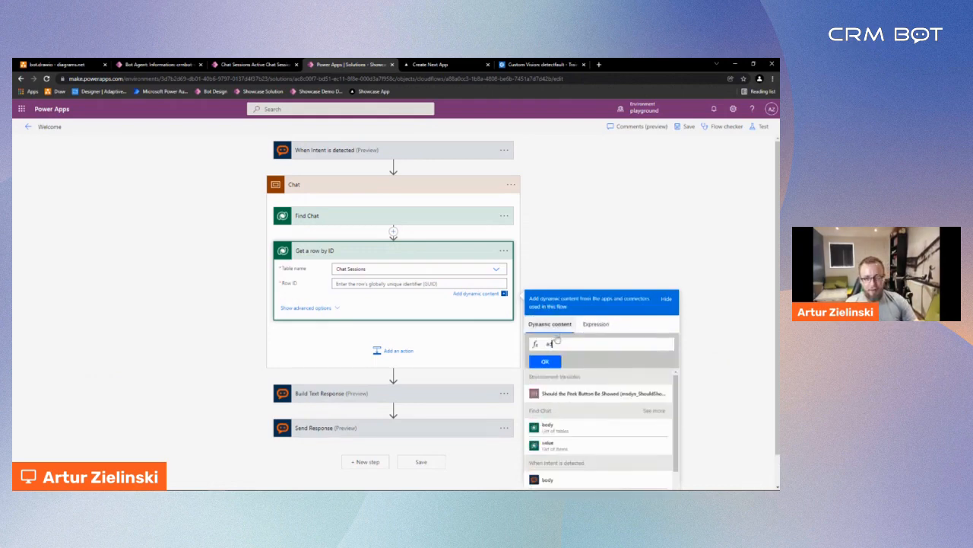
{"action": "left_click", "coordinate": [585, 443]}
{"action": "left_click", "coordinate": [613, 343]}
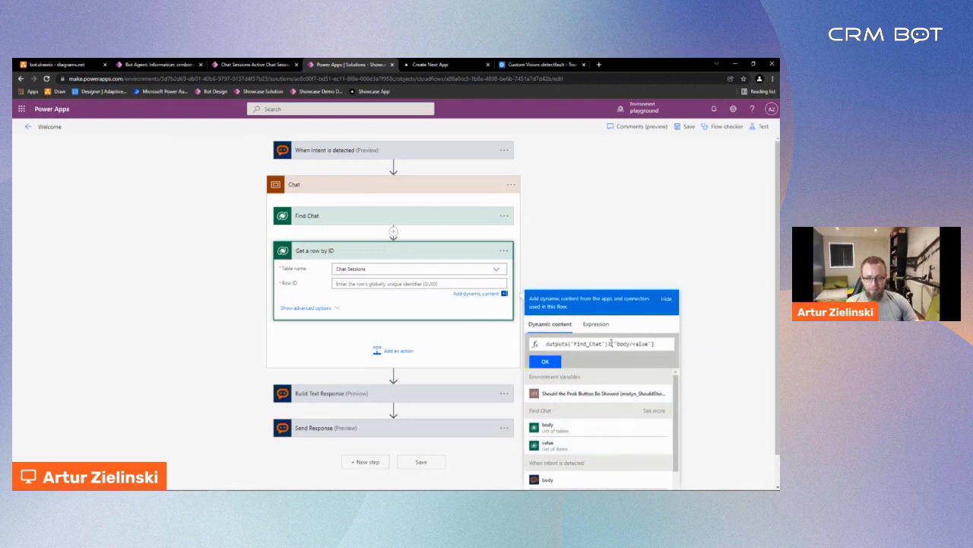
{"action": "key", "text": "BackSpace"}
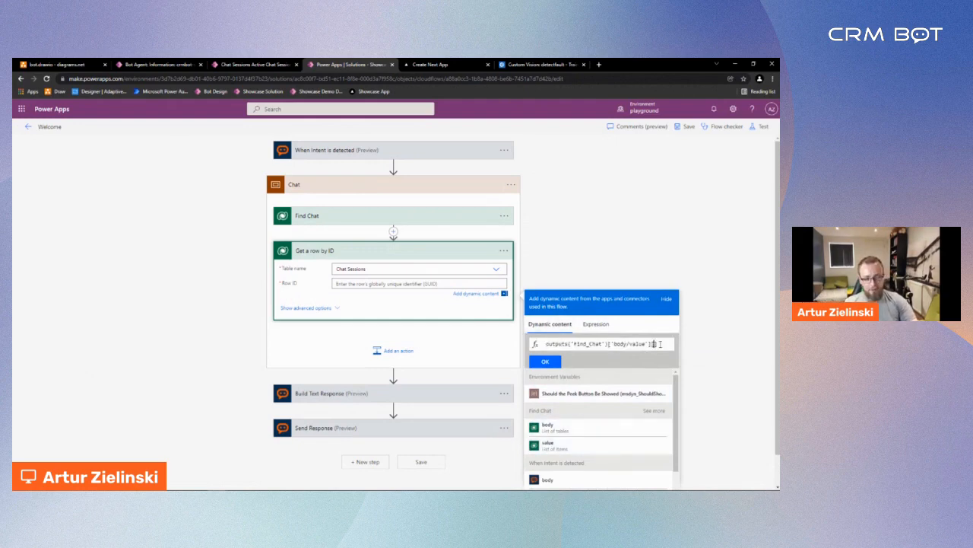
Step: Append [0]['crbfe_chatsessionid'] to the expression and insert it as the Row ID
{"action": "type", "text": "0]['c"}
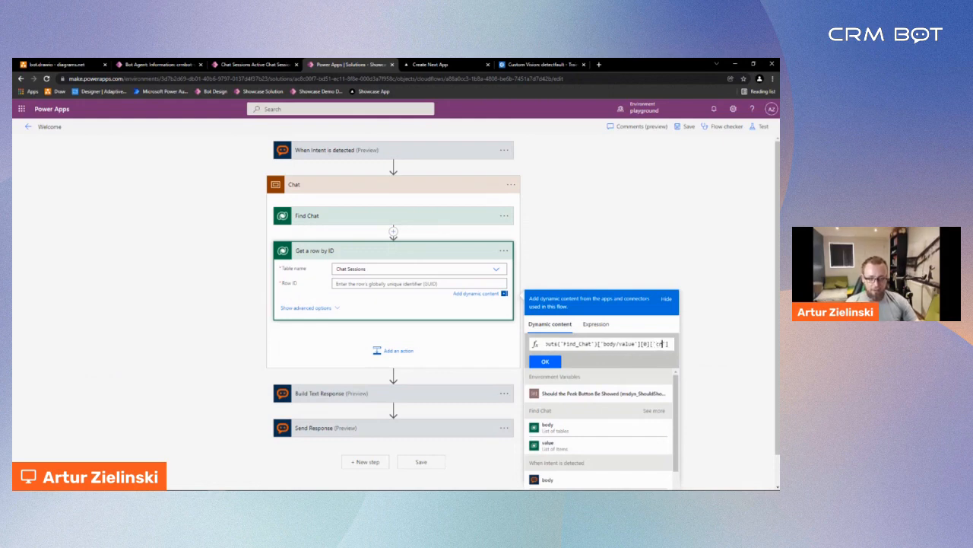
{"action": "type", "text": "rbfe_chatse"}
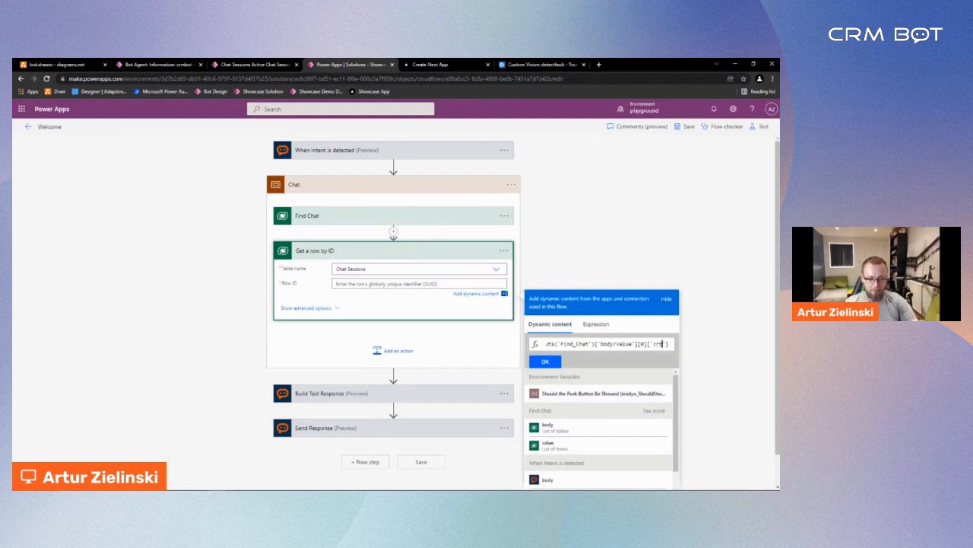
{"action": "type", "text": "ssionid"}
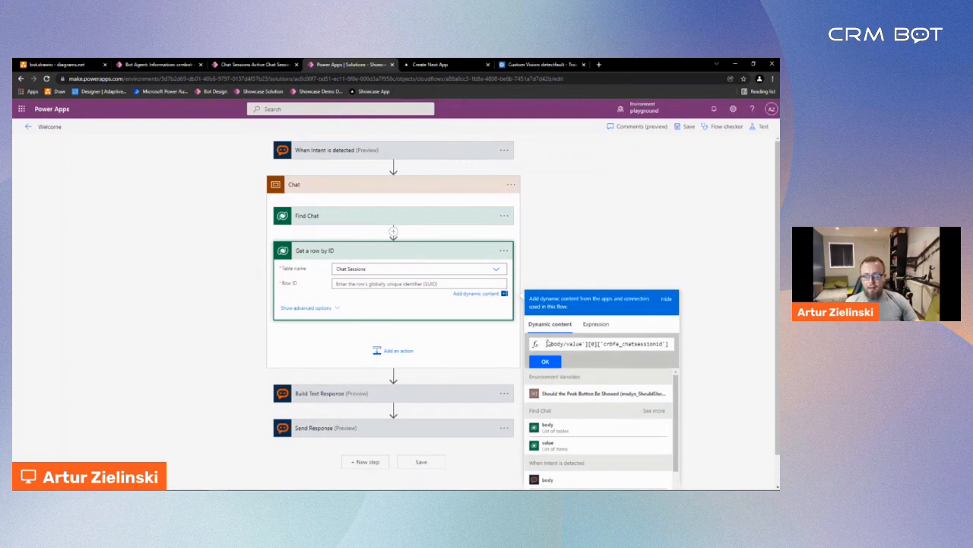
{"action": "left_click_drag", "start_coordinate": [548, 343], "coordinate": [545, 343]}
{"action": "left_click", "coordinate": [596, 324]}
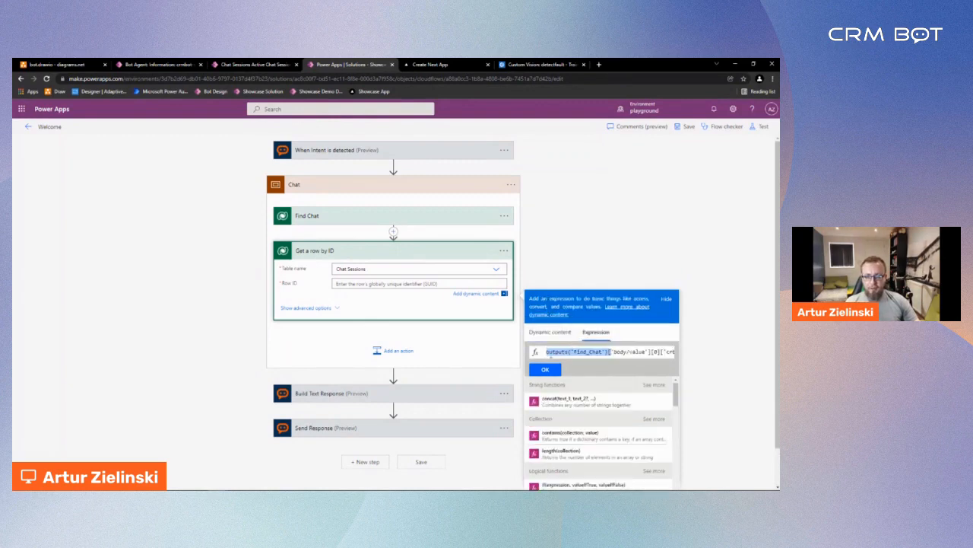
{"action": "left_click", "coordinate": [545, 361]}
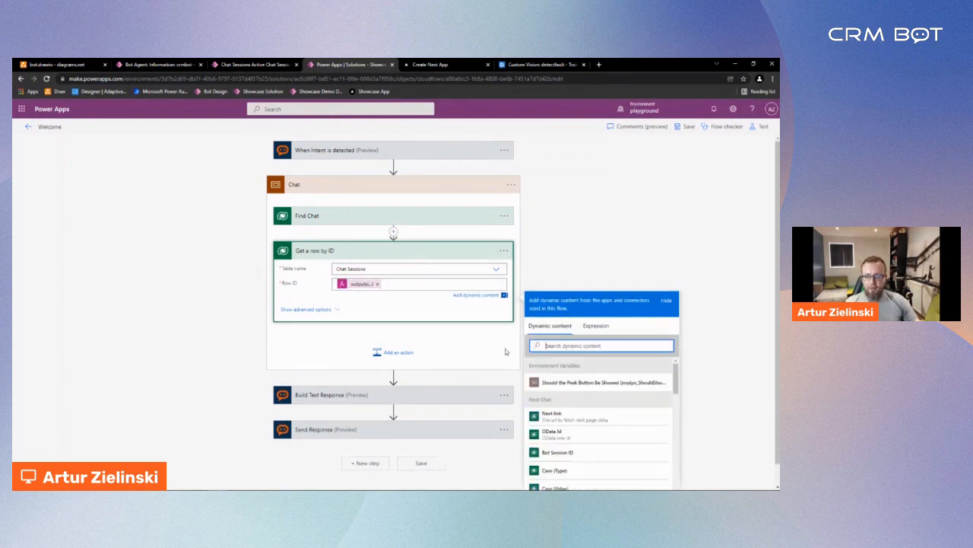
Step: Look through the dynamic content offered by Find Chat and open the Row ID expression for review
{"action": "left_click", "coordinate": [599, 326]}
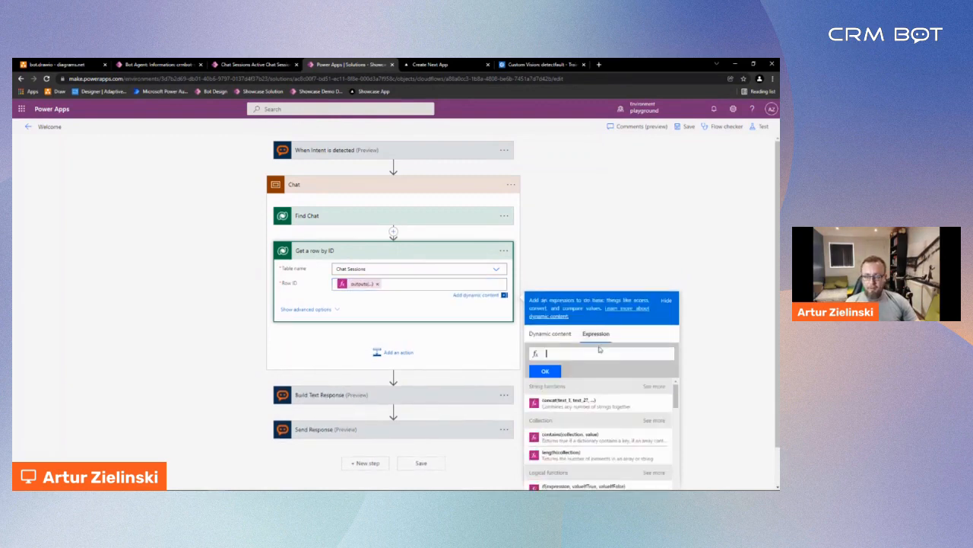
{"action": "type", "text": "ad"}
{"action": "left_click", "coordinate": [552, 335]}
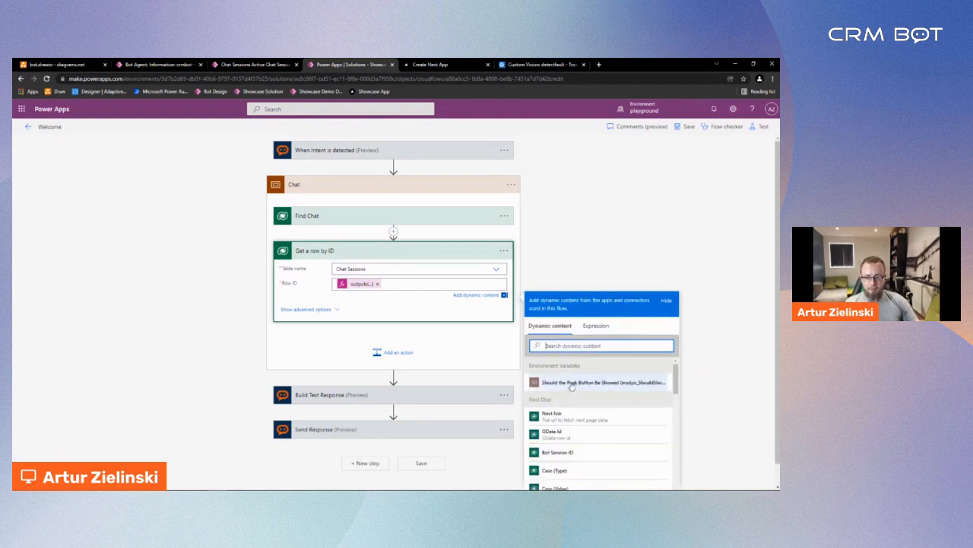
{"action": "scroll", "coordinate": [580, 411], "scroll_direction": "down", "scroll_amount": 2}
{"action": "scroll", "coordinate": [580, 410], "scroll_direction": "down", "scroll_amount": 8}
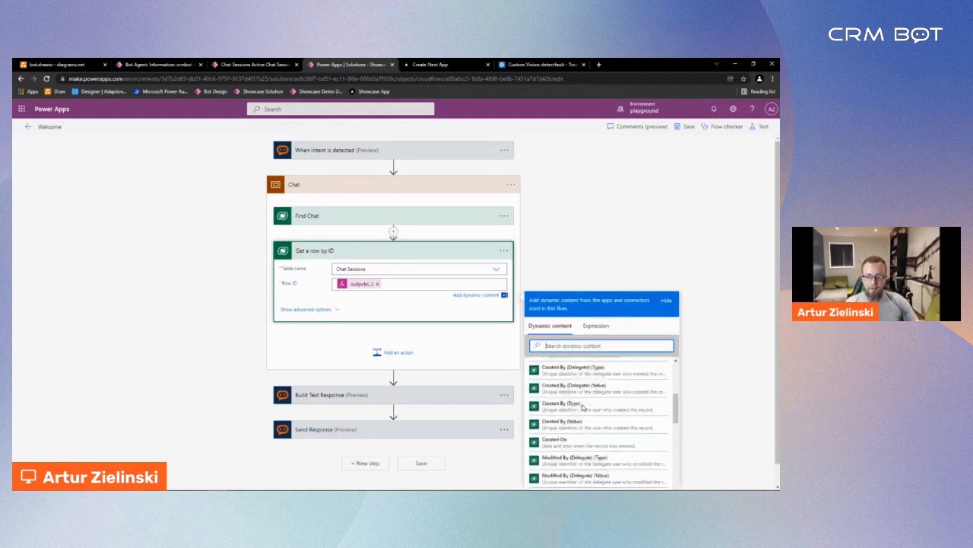
{"action": "scroll", "coordinate": [582, 437], "scroll_direction": "up", "scroll_amount": 3}
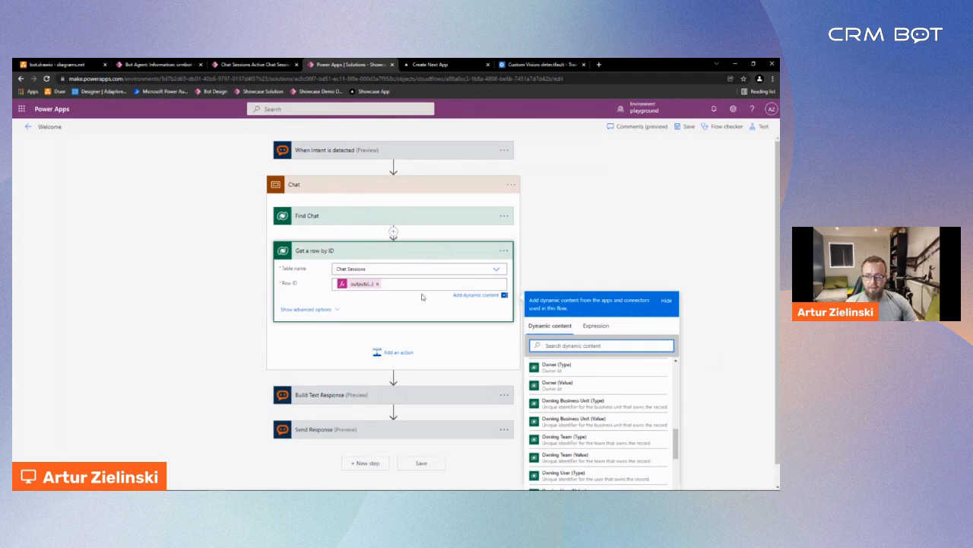
{"action": "left_click", "coordinate": [362, 288]}
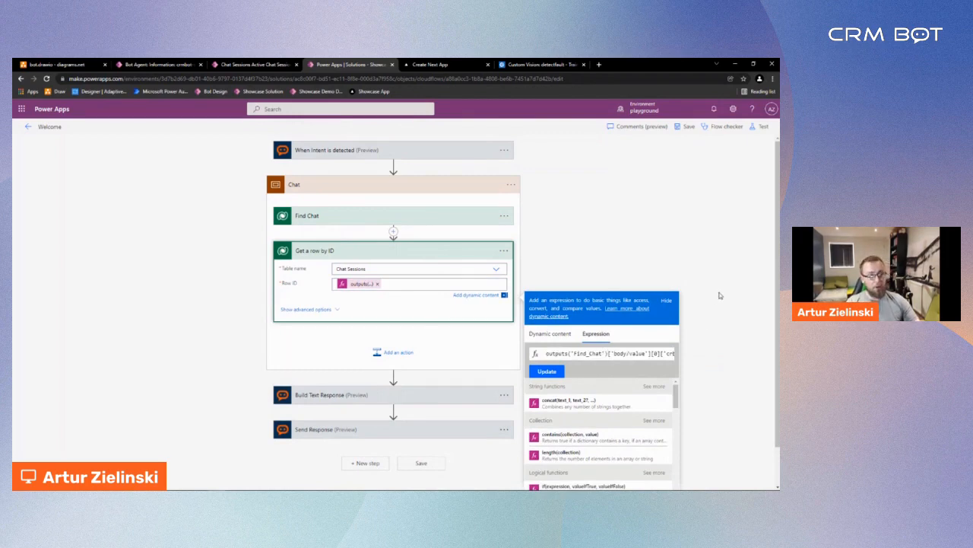
Step: Confirm the Row ID expression of the Get a row by ID action and rename the action Get Chat
{"action": "type", "text": ")"}
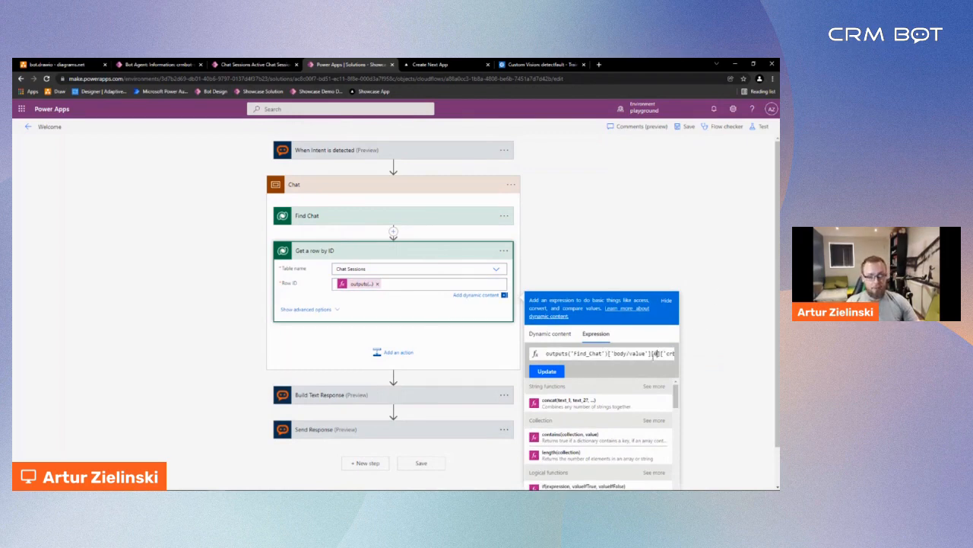
{"action": "left_click", "coordinate": [552, 372]}
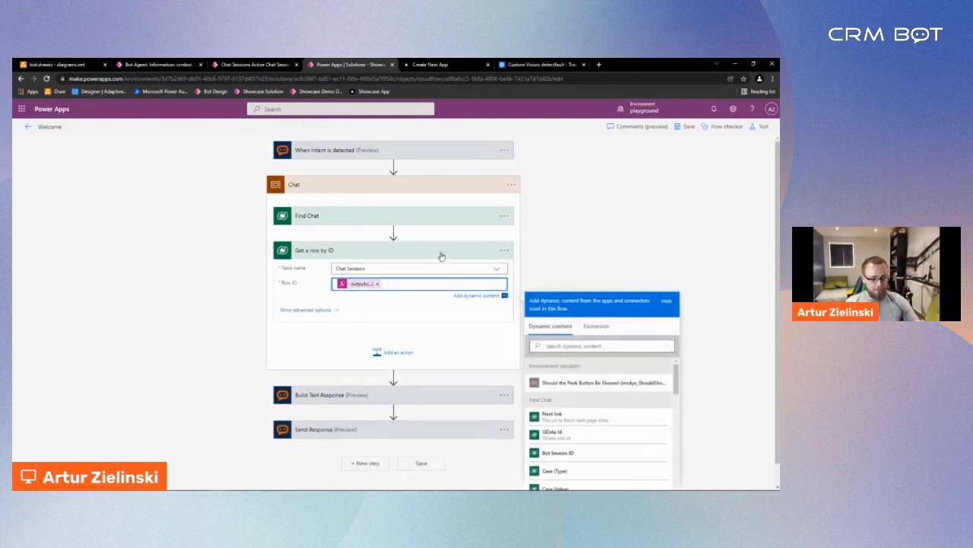
{"action": "left_click", "coordinate": [505, 251]}
{"action": "left_click", "coordinate": [556, 279]}
{"action": "type", "text": "Get Chat"}
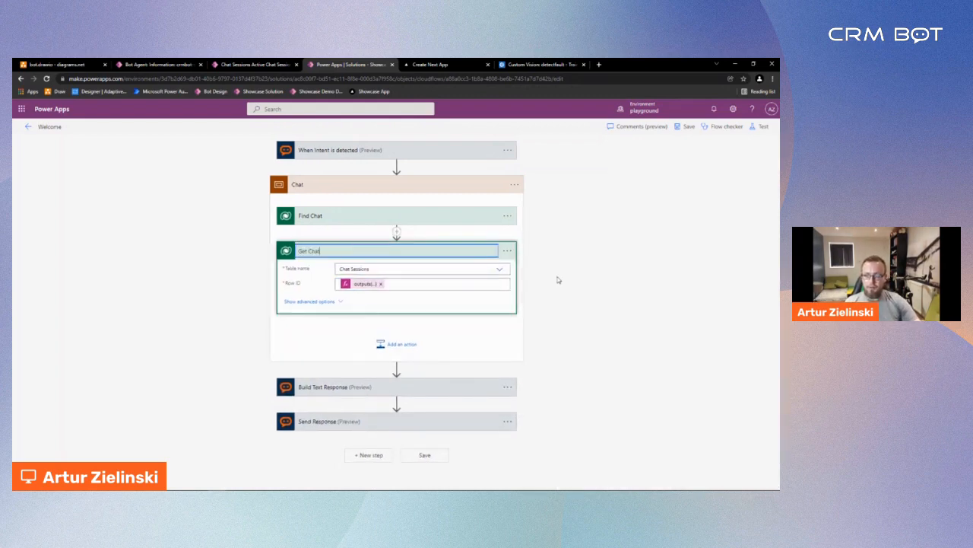
{"action": "left_click", "coordinate": [558, 279]}
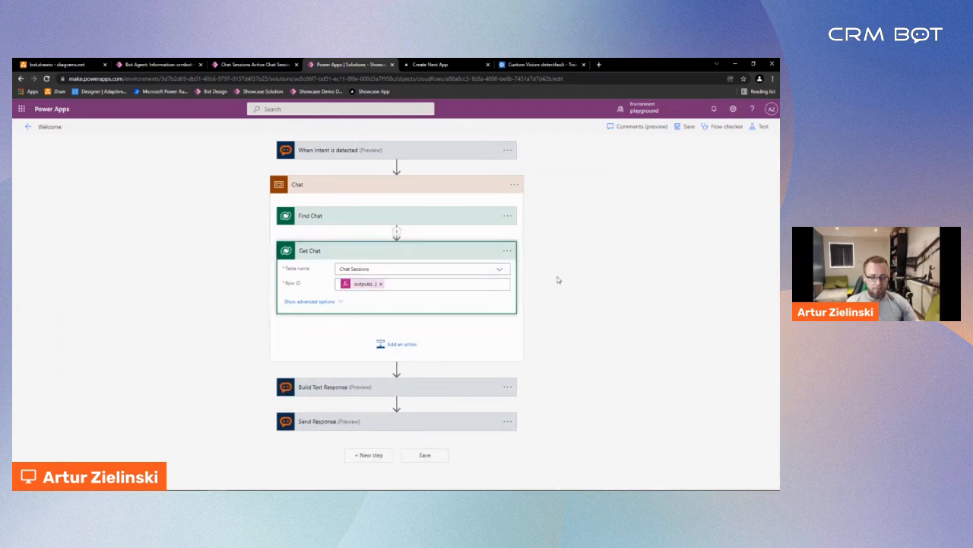
Step: Add a Microsoft Dataverse Add a new row action after Get Chat in the Chat scope and rename it Create Chat
{"action": "left_click", "coordinate": [400, 344]}
{"action": "left_click", "coordinate": [475, 350]}
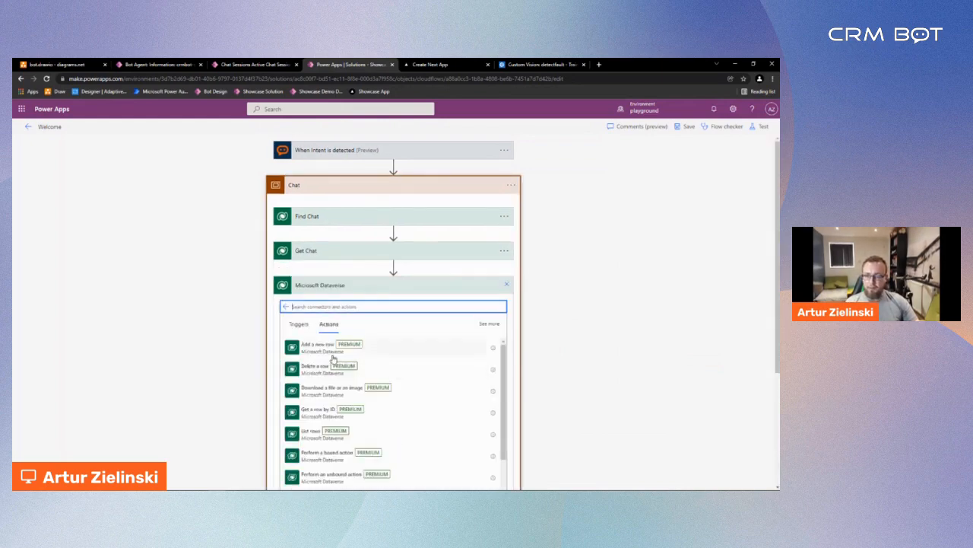
{"action": "left_click", "coordinate": [308, 350]}
{"action": "left_click", "coordinate": [508, 284]}
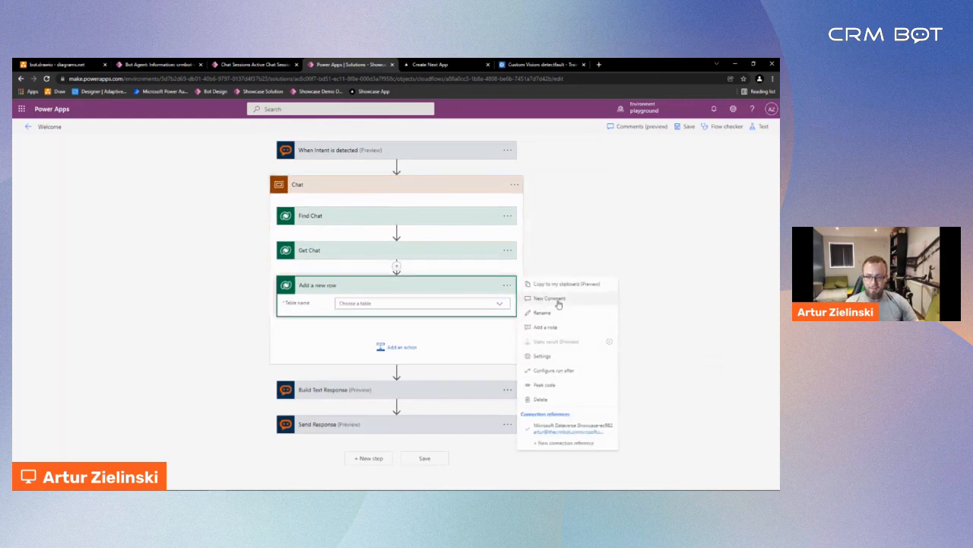
{"action": "left_click", "coordinate": [559, 300]}
{"action": "type", "text": "Cheate Chat"}
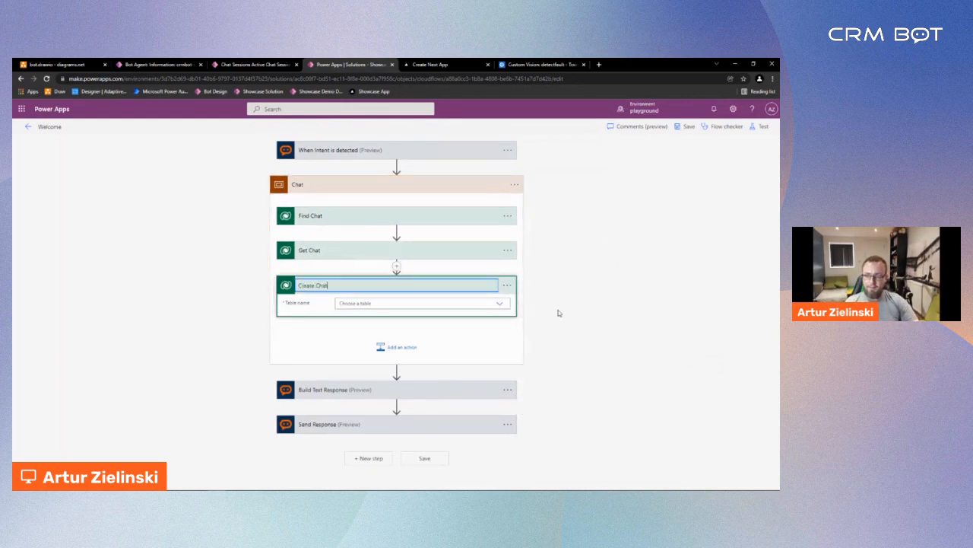
{"action": "left_click", "coordinate": [567, 309]}
Step: Set Create Chat's table to Chat Sessions and show its advanced options
{"action": "left_click", "coordinate": [357, 304]}
{"action": "type", "text": "chat"}
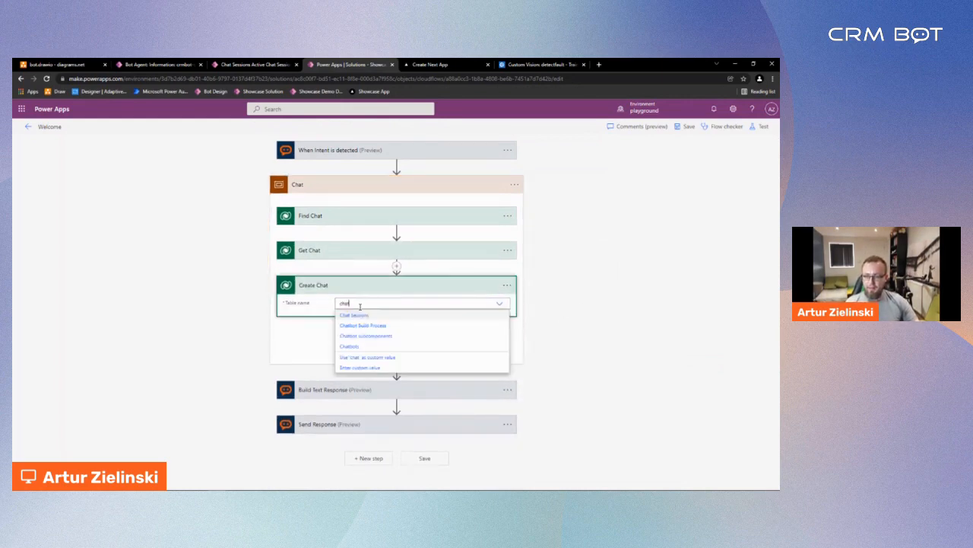
{"action": "left_click", "coordinate": [374, 318]}
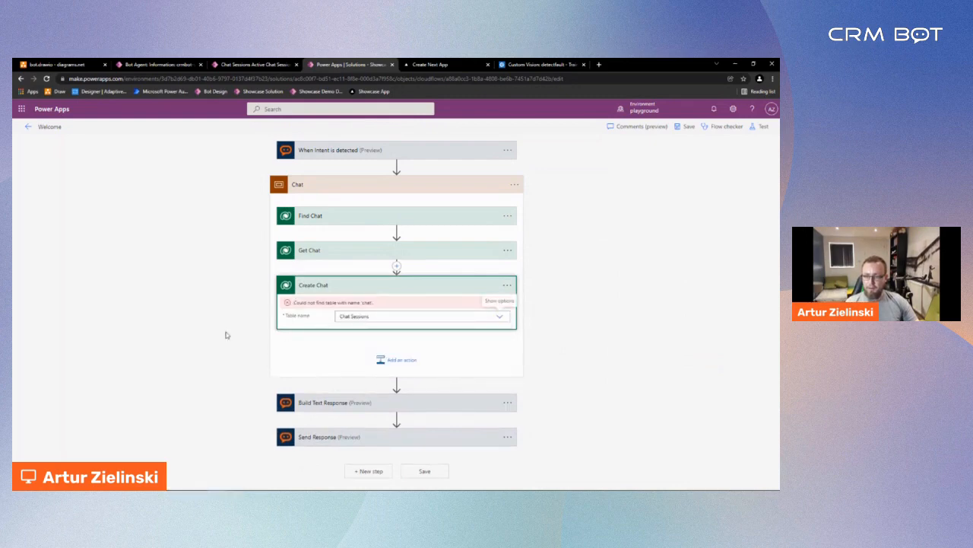
{"action": "left_click", "coordinate": [331, 327]}
Step: Fill Create Chat's Bot Session ID with the BotSessionId value from the intent trigger
{"action": "left_click", "coordinate": [383, 316]}
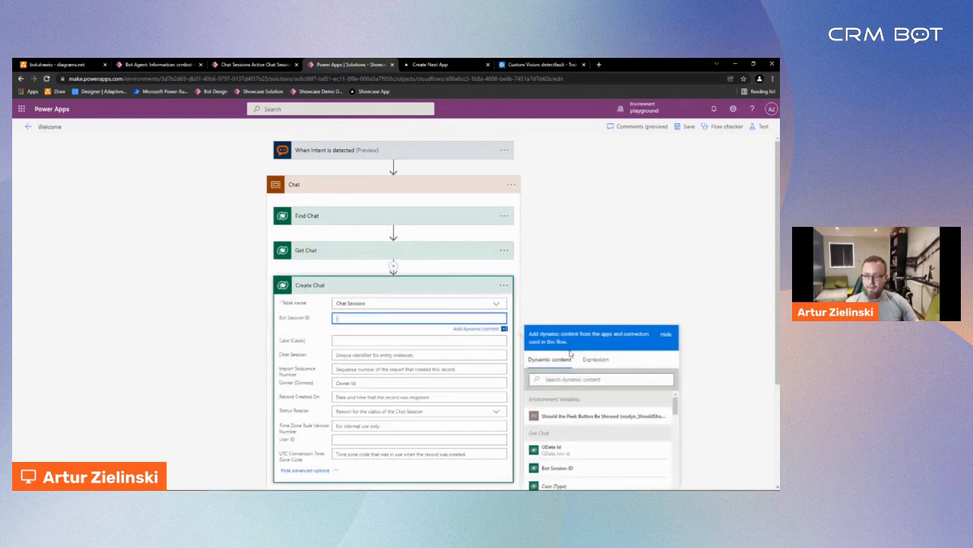
{"action": "left_click", "coordinate": [602, 377]}
{"action": "type", "text": "bot"}
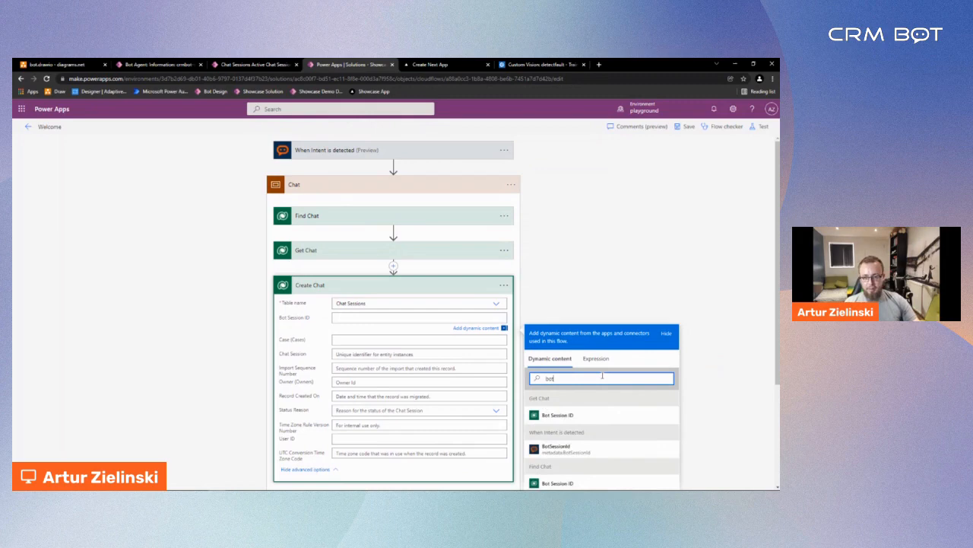
{"action": "left_click", "coordinate": [584, 450]}
Step: Fill Create Chat's User ID with the UserId value from the intent trigger
{"action": "left_click", "coordinate": [361, 441]}
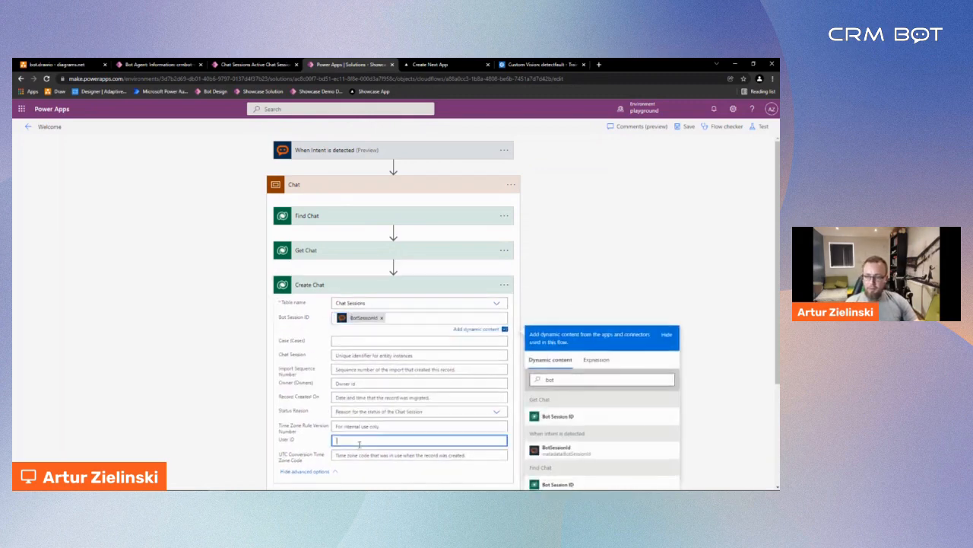
{"action": "scroll", "coordinate": [589, 428], "scroll_direction": "down", "scroll_amount": 4}
{"action": "left_click", "coordinate": [585, 335]}
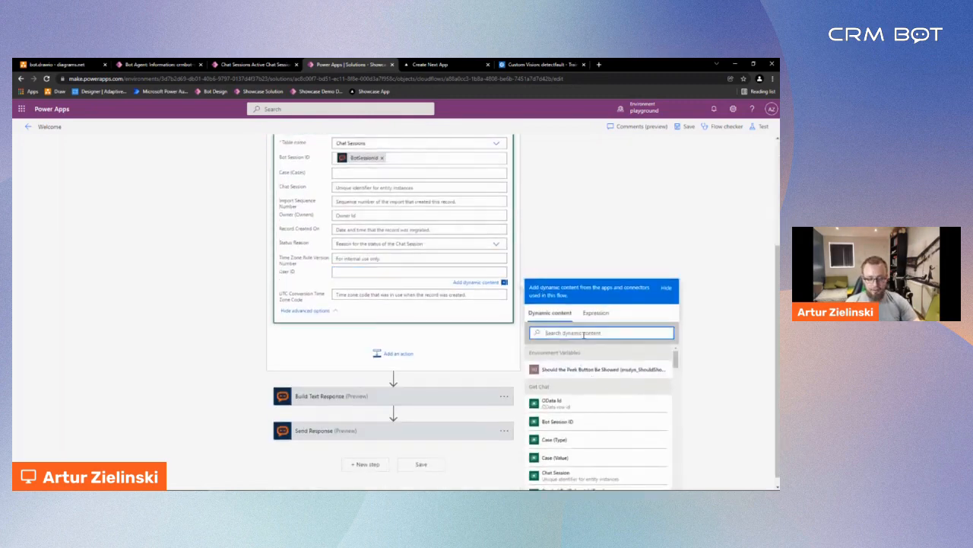
{"action": "type", "text": "user"}
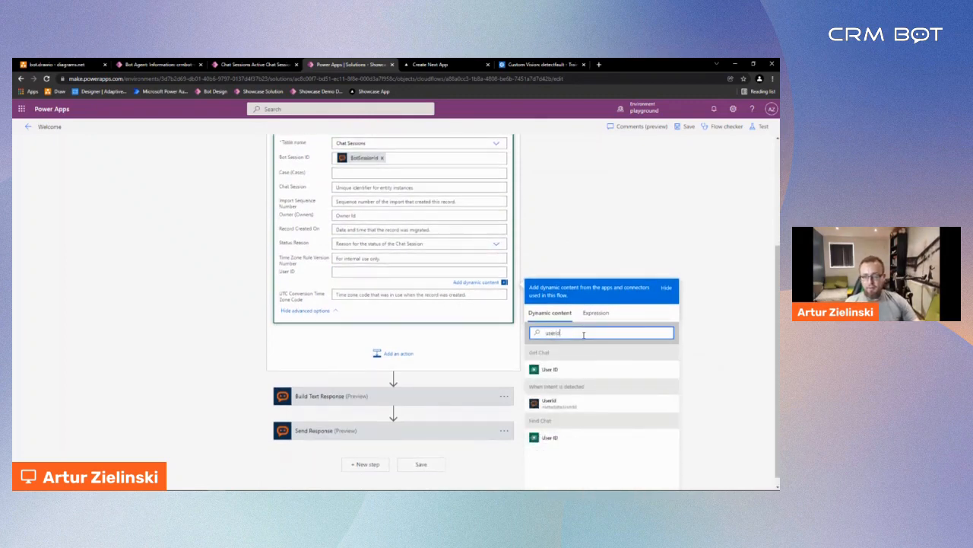
{"action": "type", "text": "id"}
{"action": "left_click", "coordinate": [549, 401]}
Step: Configure Create Chat to run only after Get Chat has failed, and save the flow with the Chat scope collapsed
{"action": "scroll", "coordinate": [362, 279], "scroll_direction": "up", "scroll_amount": 3}
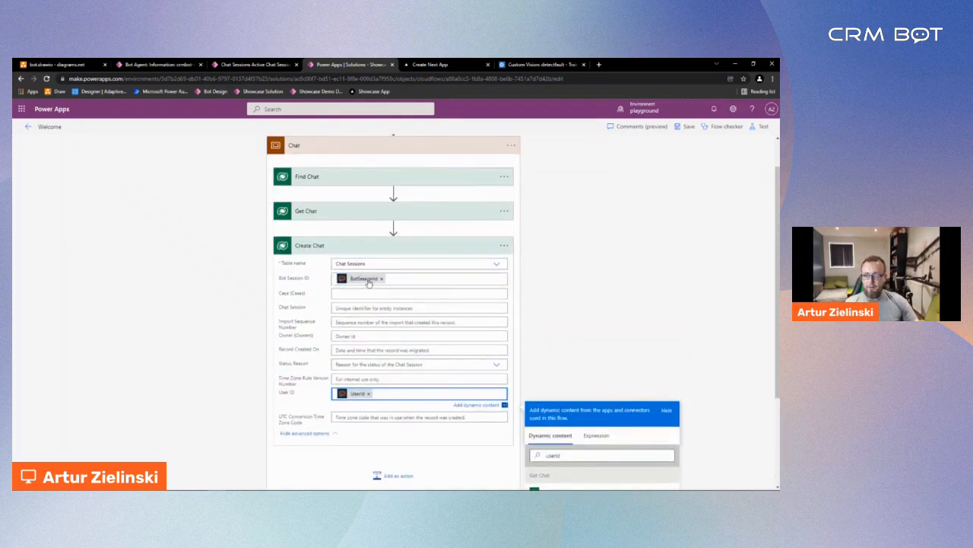
{"action": "left_click", "coordinate": [504, 244]}
{"action": "left_click", "coordinate": [549, 331]}
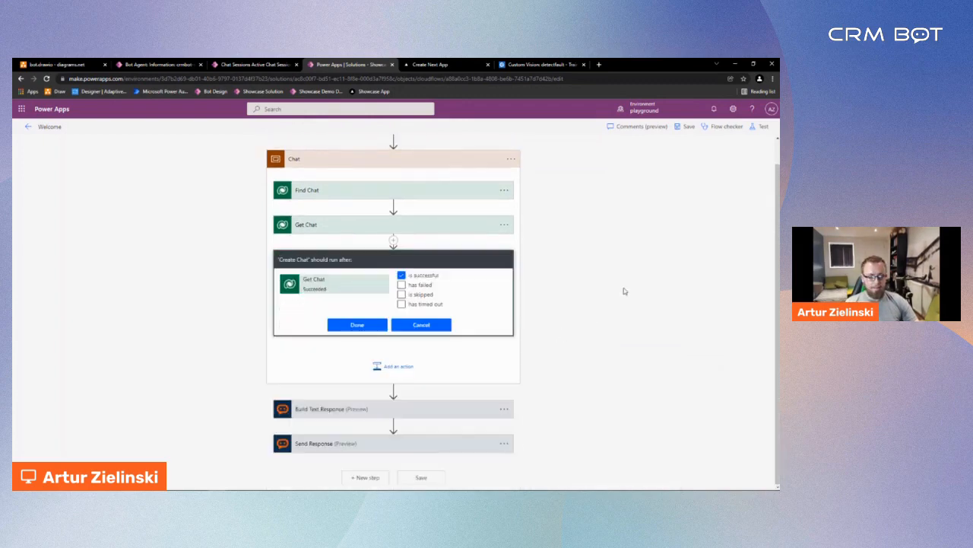
{"action": "left_click", "coordinate": [400, 275]}
{"action": "left_click", "coordinate": [400, 284]}
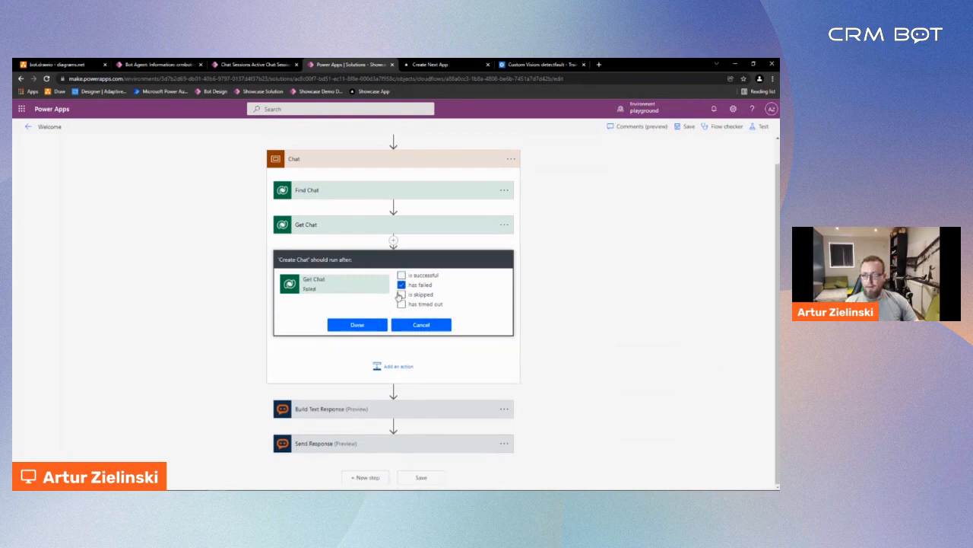
{"action": "left_click", "coordinate": [375, 325]}
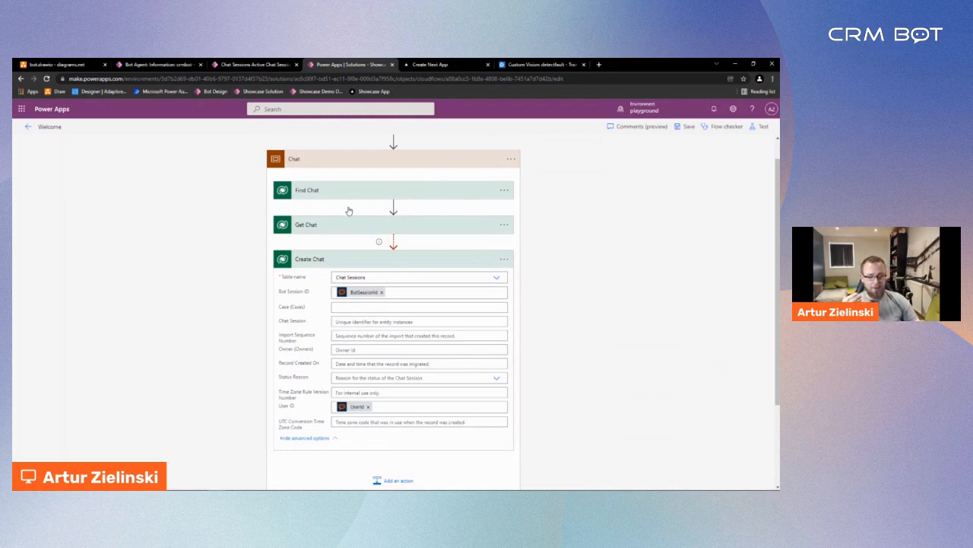
{"action": "left_click", "coordinate": [346, 163]}
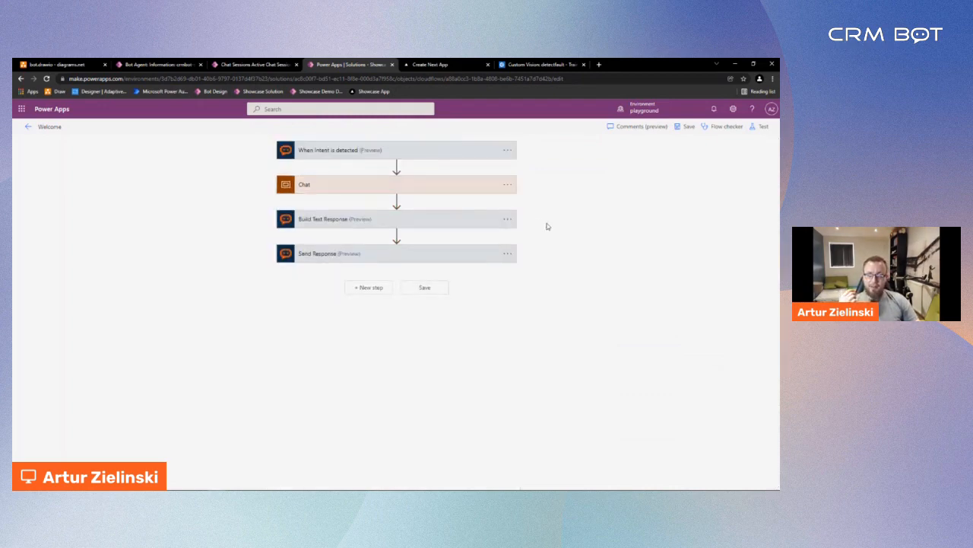
{"action": "left_click", "coordinate": [686, 127]}
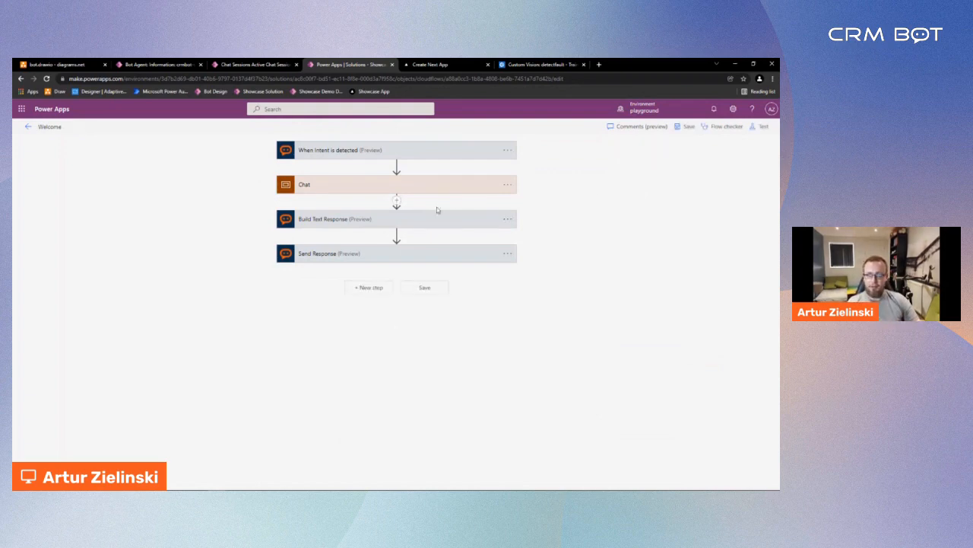
Step: Replace the Build Text Response action with a CRM Bot Build Card Response action between Chat and Send Response
{"action": "left_click", "coordinate": [508, 219]}
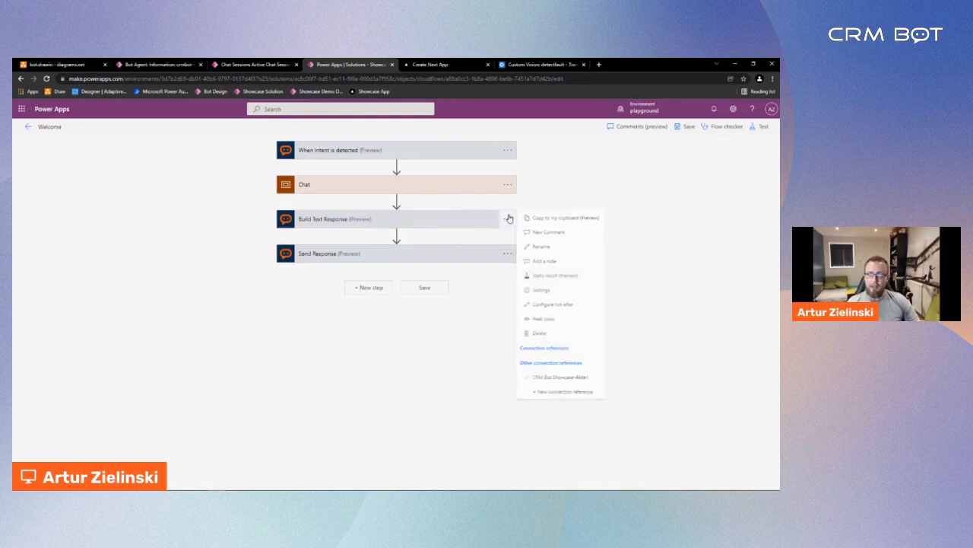
{"action": "left_click", "coordinate": [552, 332]}
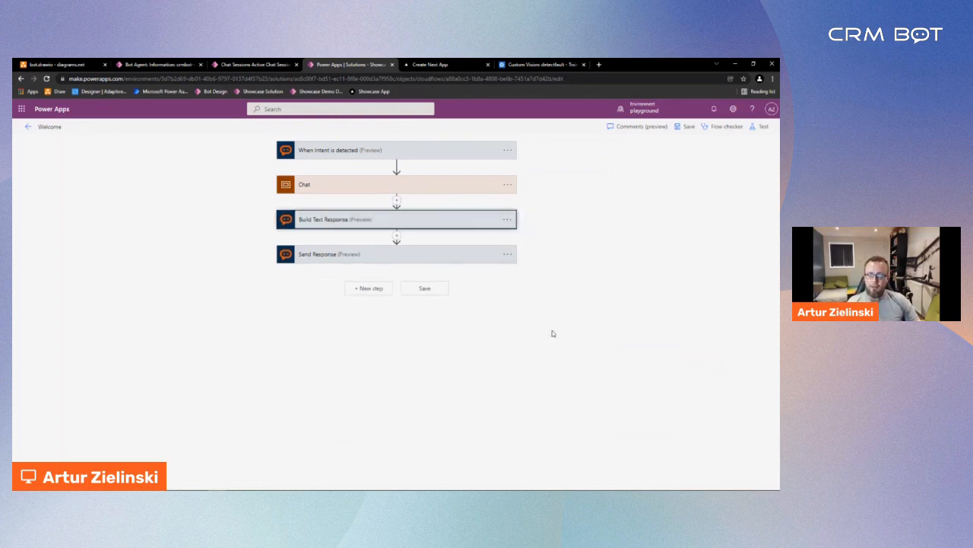
{"action": "left_click", "coordinate": [396, 199]}
{"action": "left_click", "coordinate": [399, 209]}
{"action": "type", "text": "cus"}
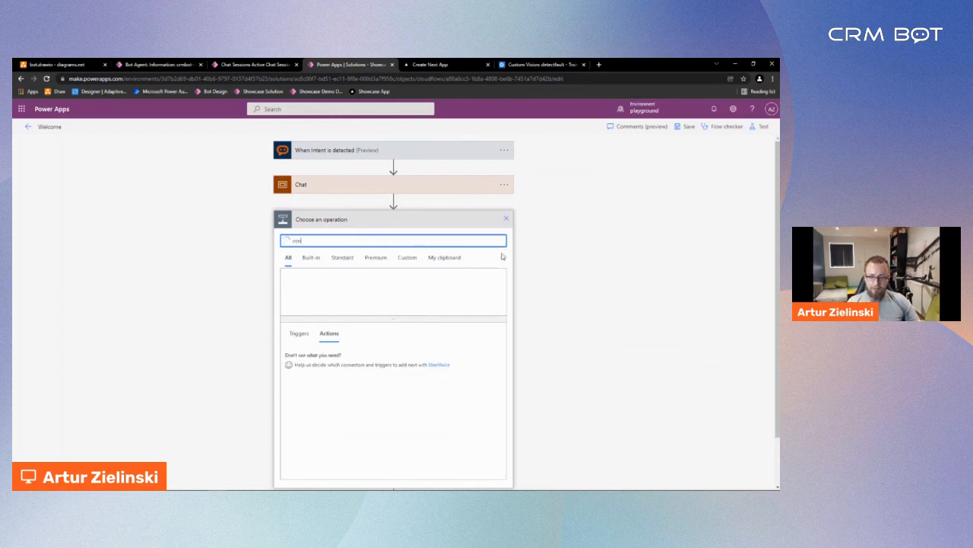
{"action": "left_click", "coordinate": [333, 283]}
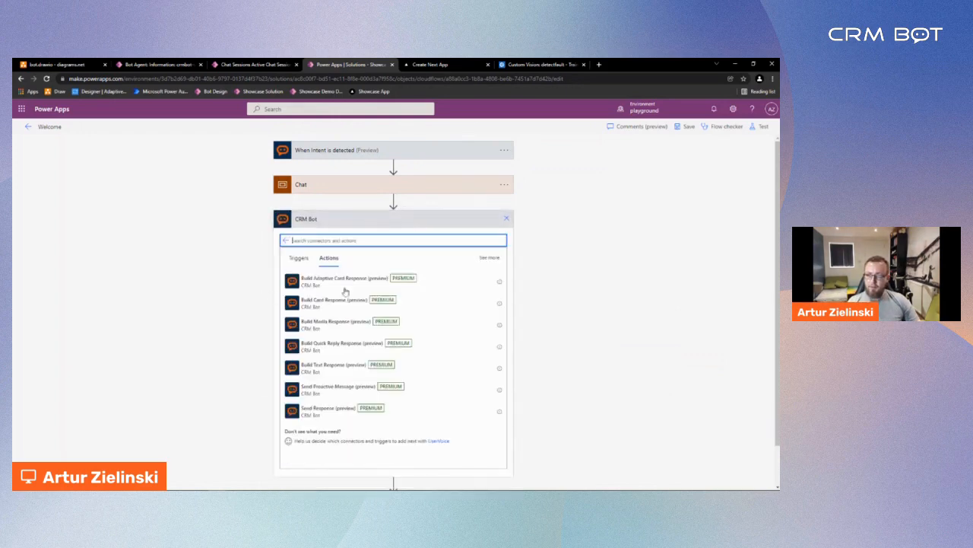
{"action": "left_click", "coordinate": [340, 302]}
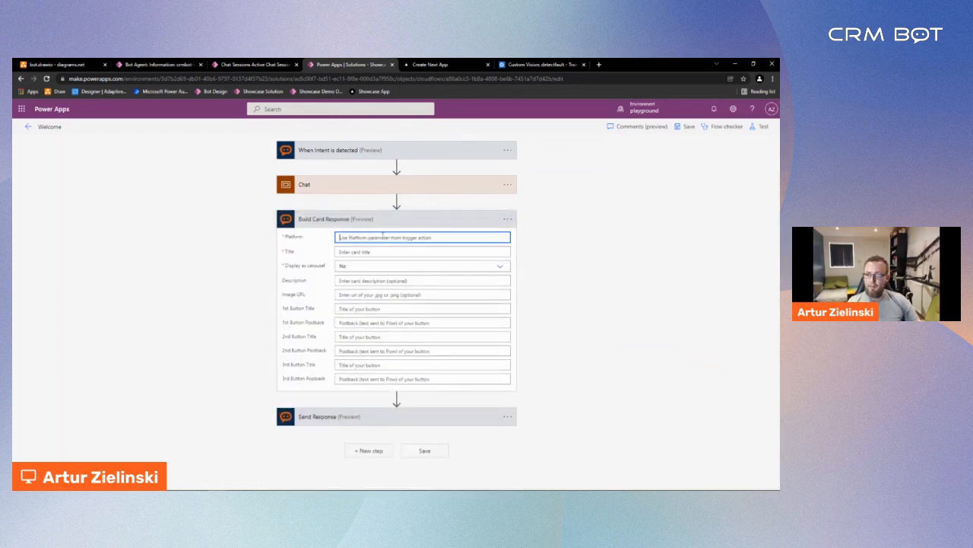
Step: Set the card response's Platform to the trigger's Platform value and its title to "Welcome!"
{"action": "left_click", "coordinate": [584, 297]}
{"action": "type", "text": "pla"}
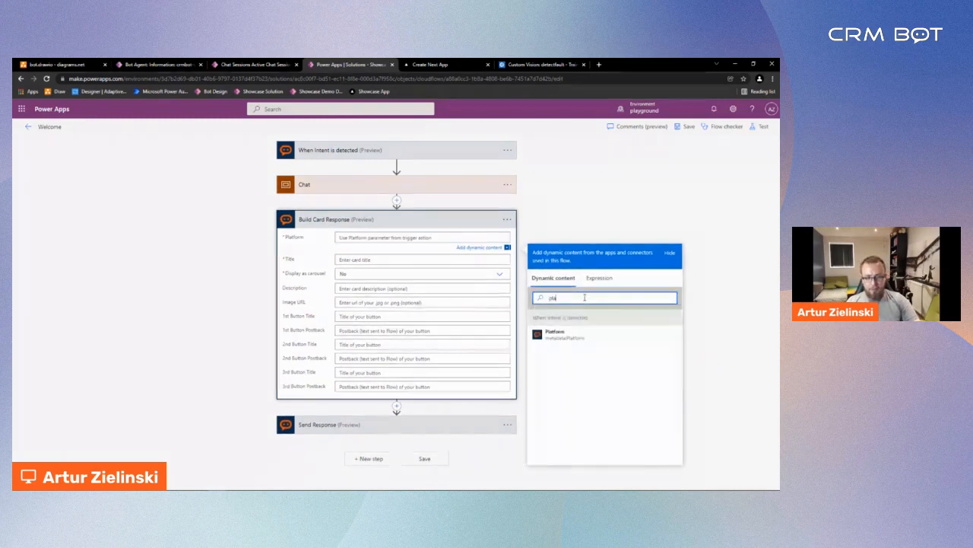
{"action": "type", "text": "tfo"}
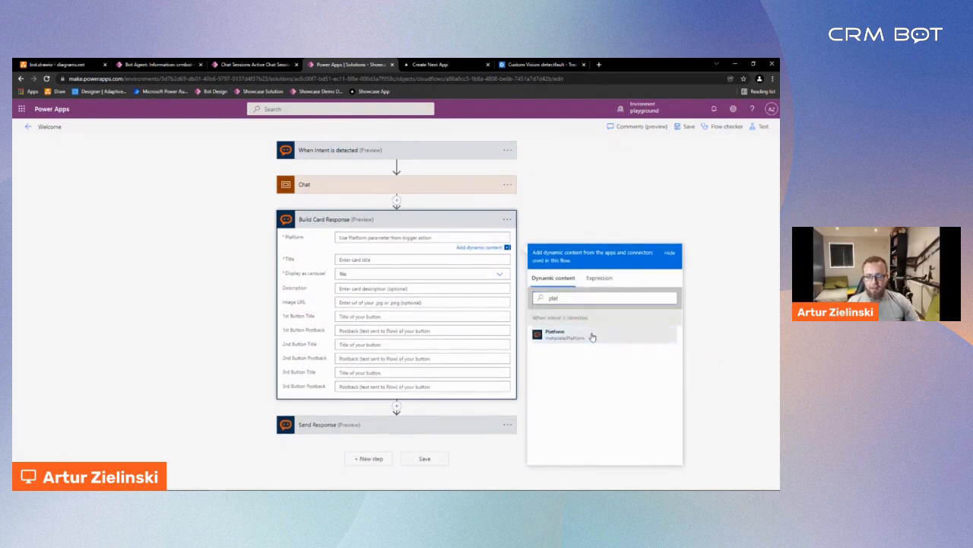
{"action": "left_click", "coordinate": [591, 335]}
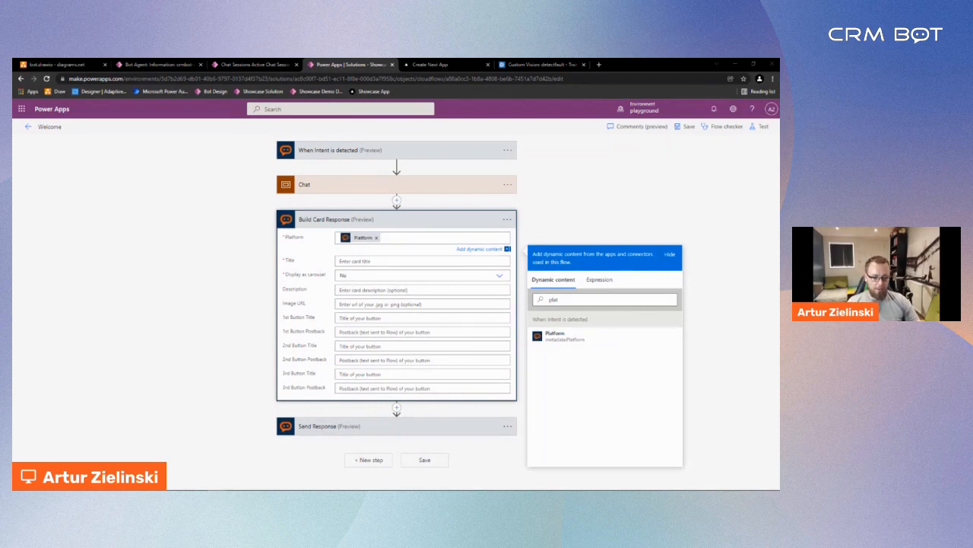
{"action": "left_click", "coordinate": [342, 261]}
{"action": "type", "text": "Wel"}
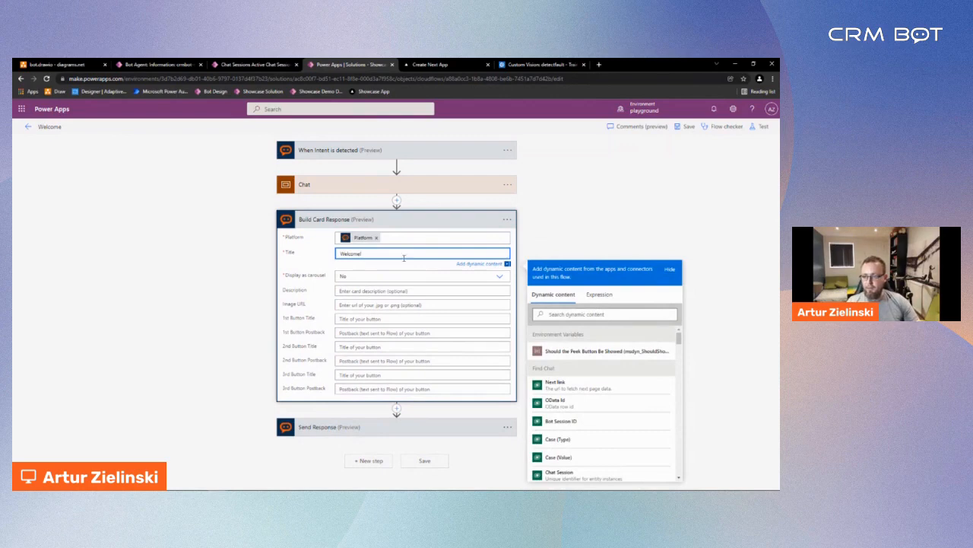
{"action": "type", "text": "come!"}
Step: Paste "To create a case, just press a button below" as the card's description
{"action": "left_click", "coordinate": [414, 290]}
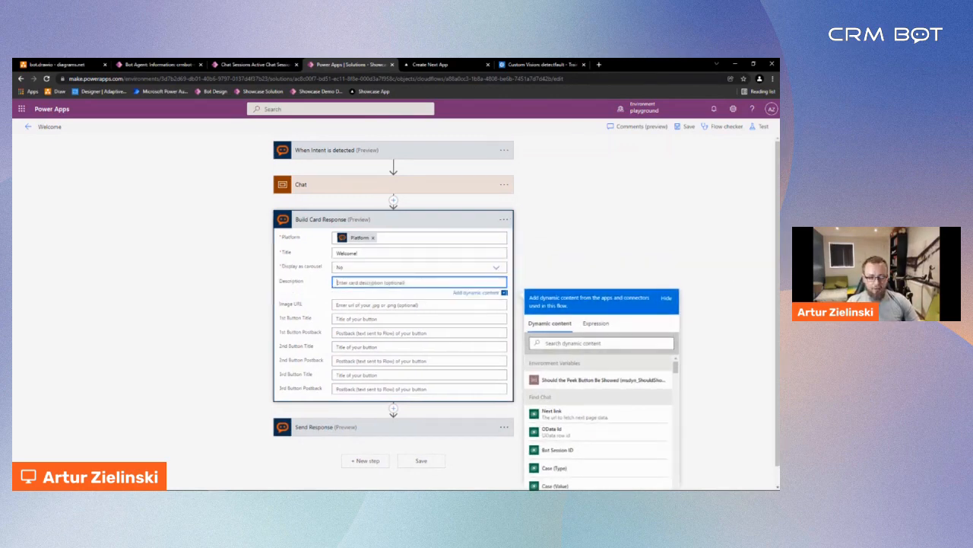
{"action": "key", "text": "alt+Tab"}
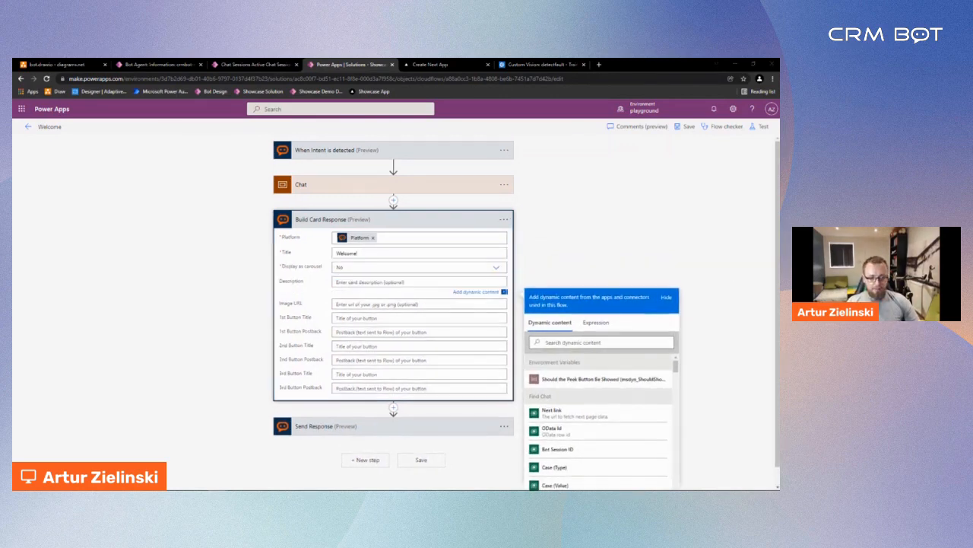
{"action": "left_click", "coordinate": [350, 283]}
{"action": "type", "text": "To create a case, just press a button below."}
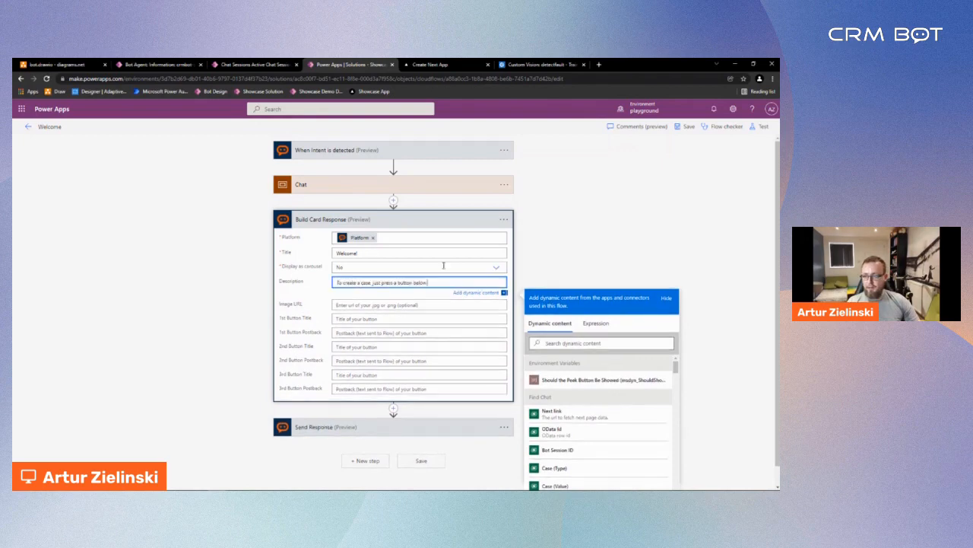
{"action": "left_click", "coordinate": [449, 271]}
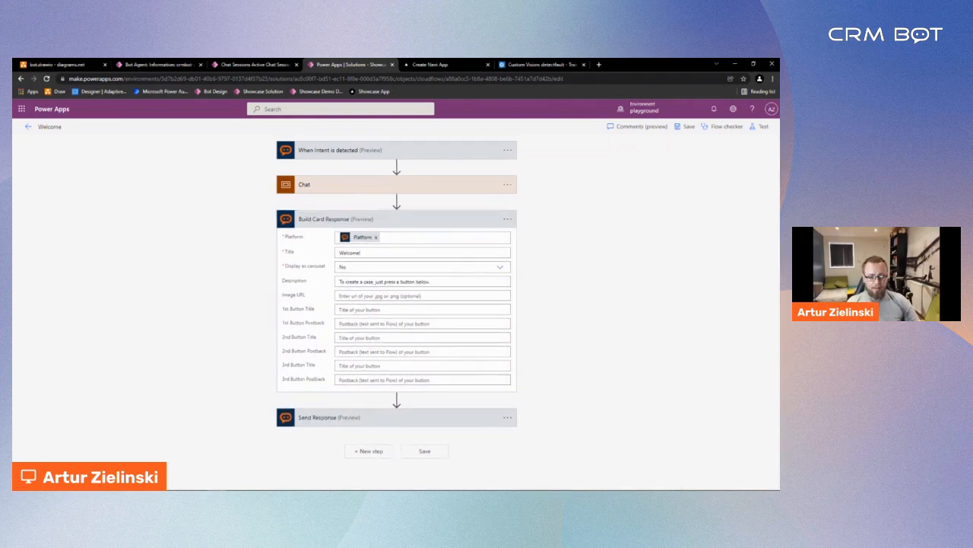
Step: Paste the link to the undraw_loading PNG from docs.crmbot.ai/uploads as the card's Image URL
{"action": "key", "text": "alt+Tab"}
{"action": "left_click", "coordinate": [358, 296]}
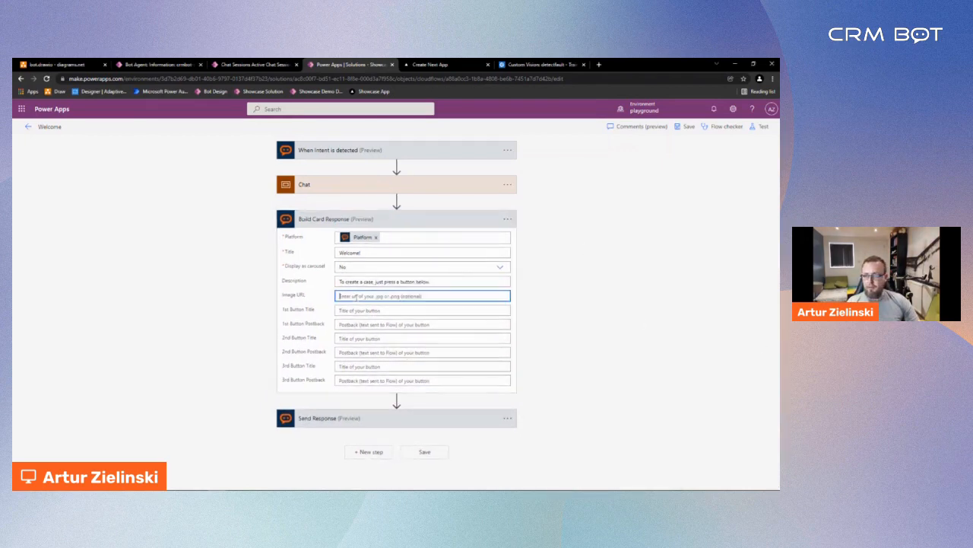
{"action": "type", "text": "https://docs.crmbot.ai/uploads/undraw_loading_frh4.png"}
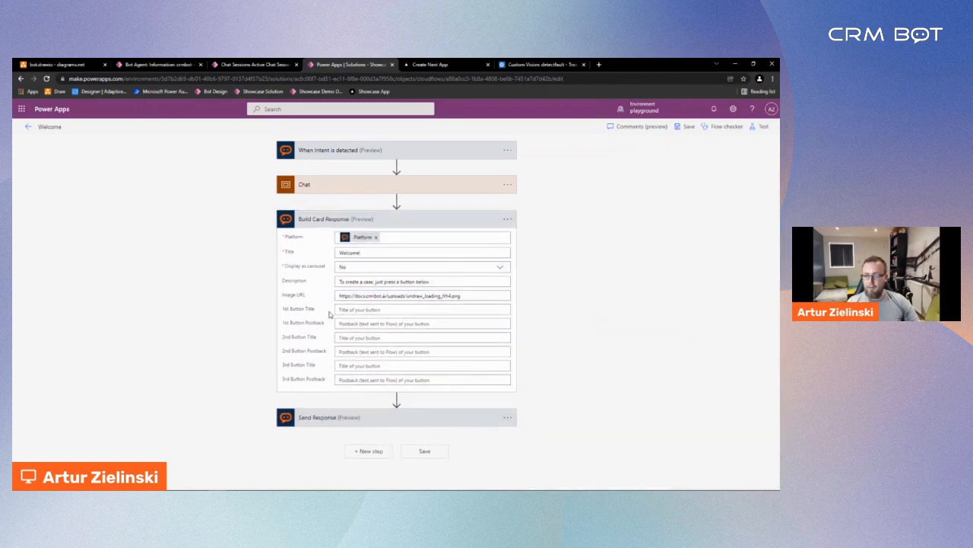
Step: Give the card's first button the title "New Case" and the postback "Create New Case"
{"action": "left_click", "coordinate": [353, 309]}
{"action": "type", "text": "New Case"}
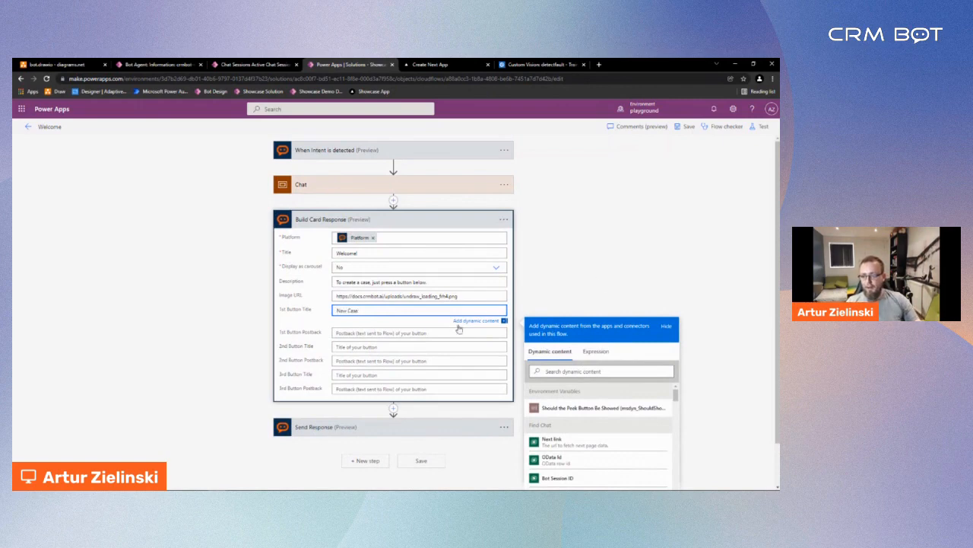
{"action": "key", "text": "Tab"}
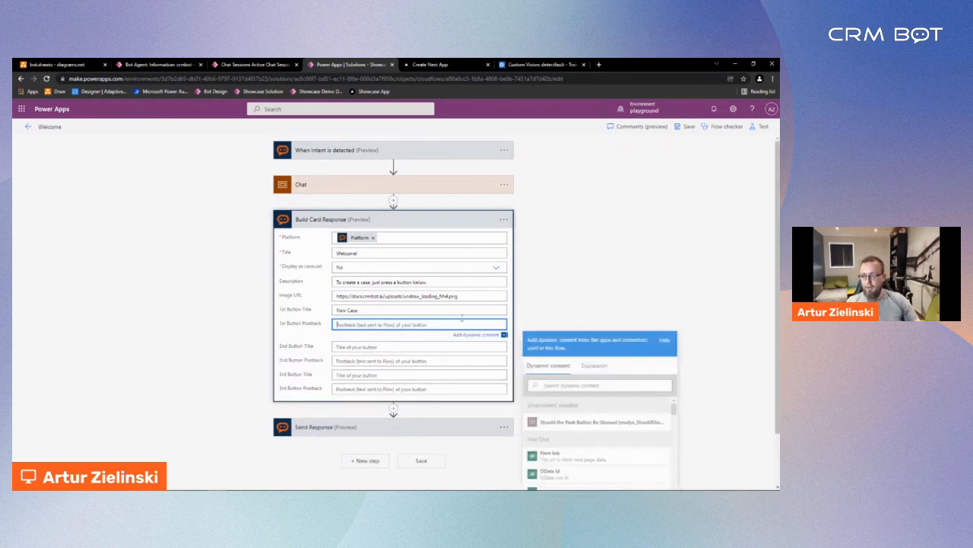
{"action": "type", "text": "1"}
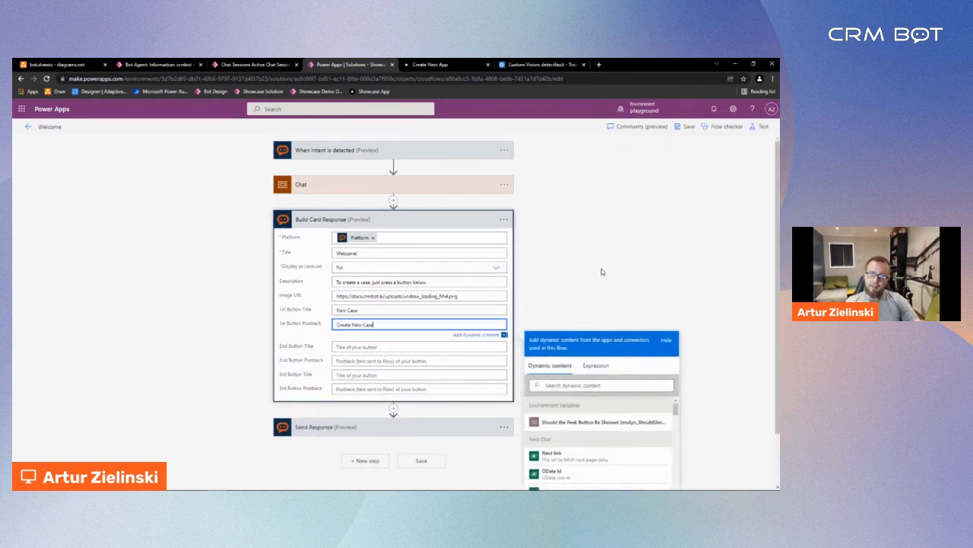
{"action": "left_click", "coordinate": [601, 271]}
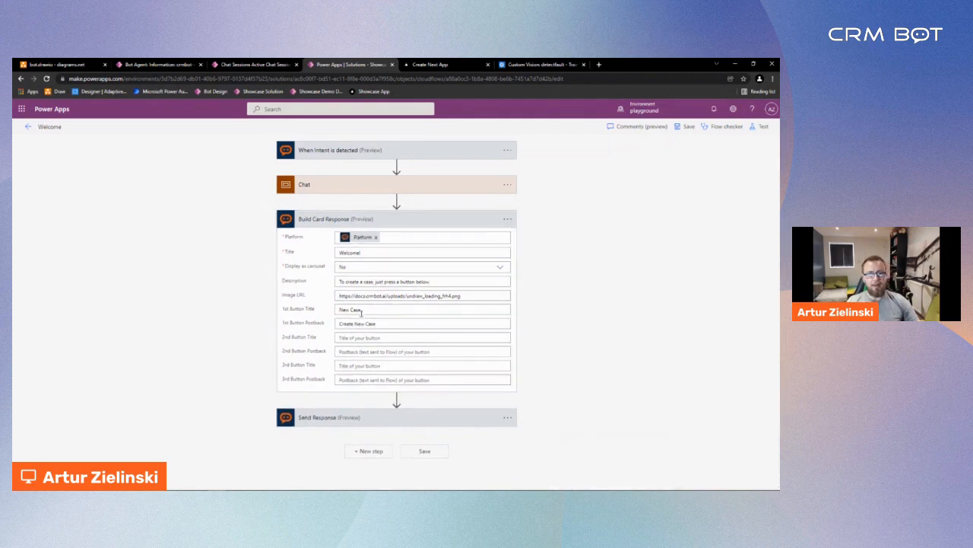
Step: Insert the Card message output into Send Response's Fulfillment Messages and save the Welcome flow
{"action": "left_click", "coordinate": [357, 417]}
{"action": "scroll", "coordinate": [225, 319], "scroll_direction": "down", "scroll_amount": 2}
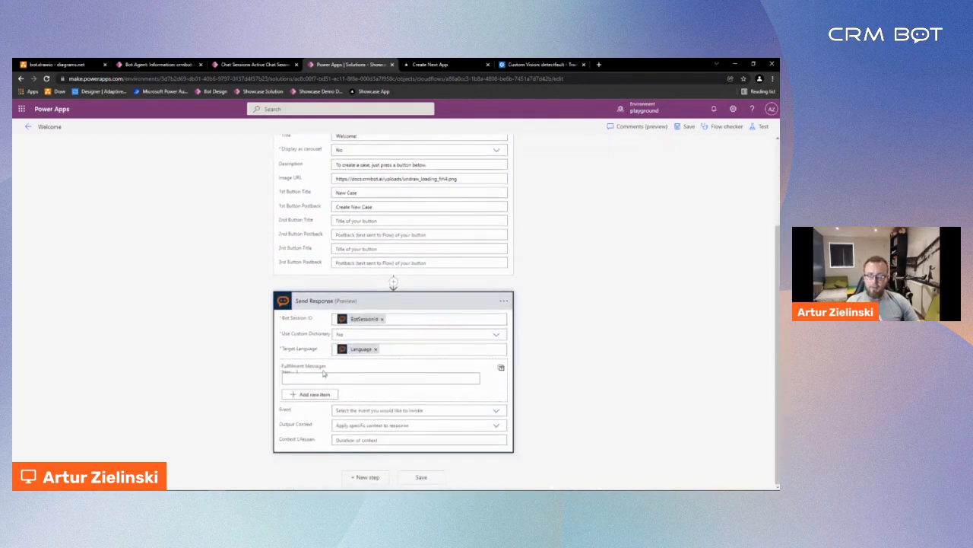
{"action": "left_click", "coordinate": [333, 378]}
{"action": "scroll", "coordinate": [568, 395], "scroll_direction": "down", "scroll_amount": 3}
{"action": "left_click", "coordinate": [567, 395]}
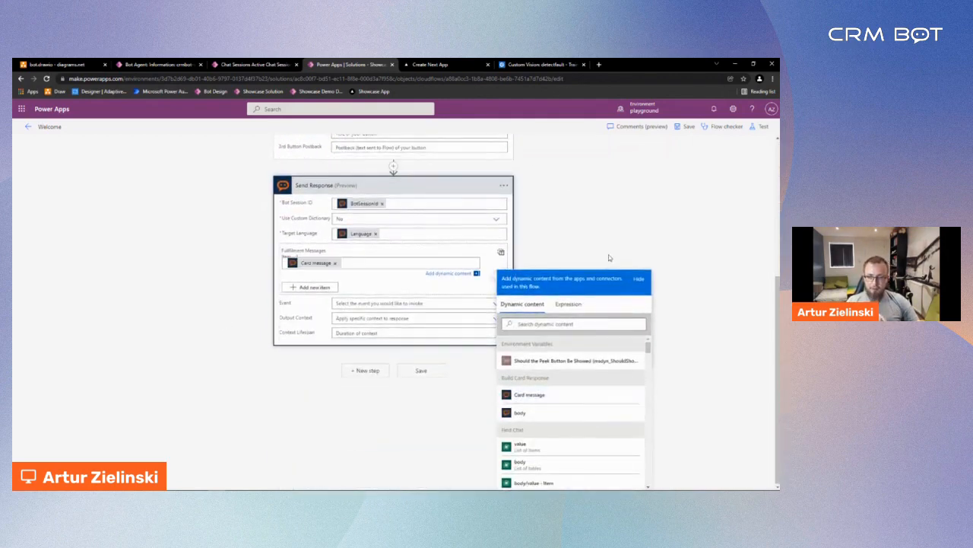
{"action": "left_click", "coordinate": [618, 251]}
{"action": "scroll", "coordinate": [618, 251], "scroll_direction": "up", "scroll_amount": 1}
{"action": "left_click", "coordinate": [688, 126]}
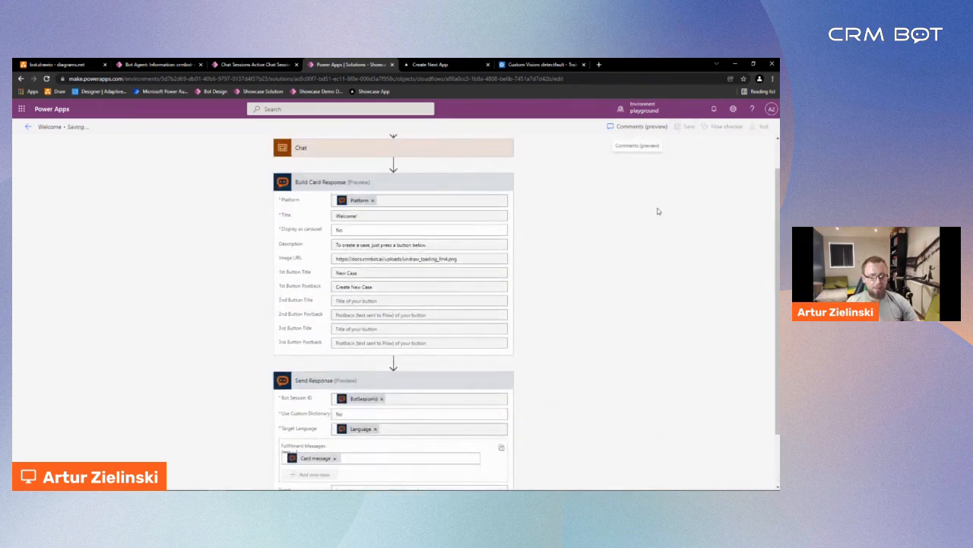
{"action": "scroll", "coordinate": [390, 281], "scroll_direction": "up", "scroll_amount": 1}
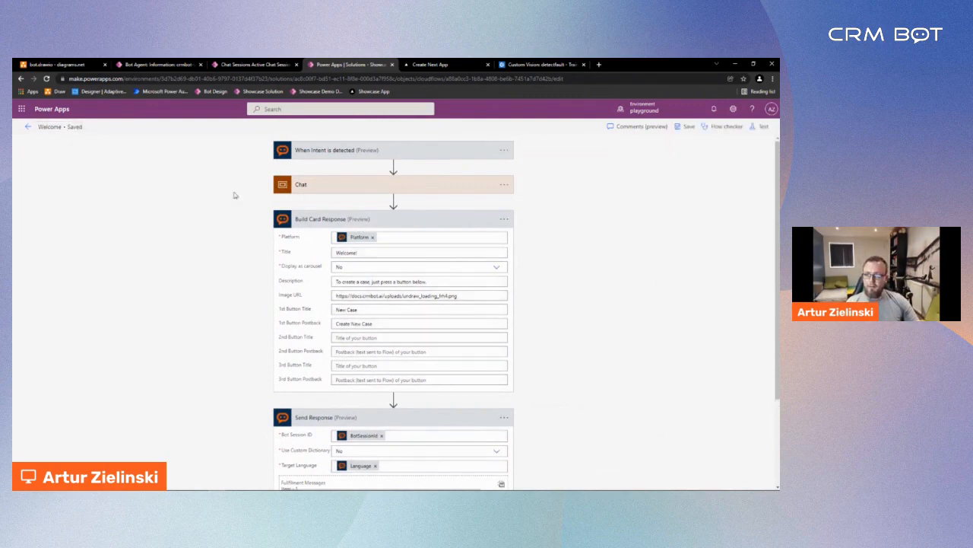
Step: Reload the Northwind test page and open its chat widget to test the welcome card
{"action": "left_click", "coordinate": [441, 64]}
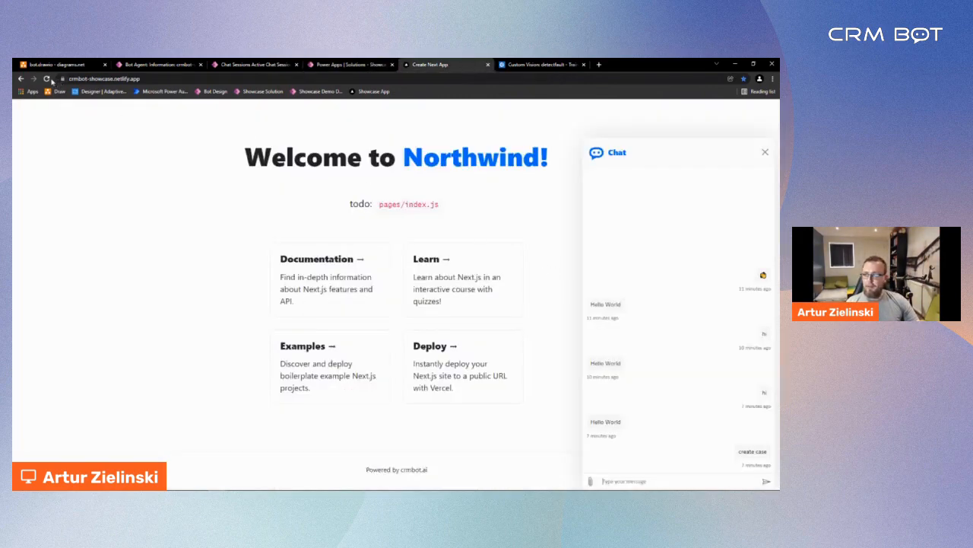
{"action": "left_click", "coordinate": [46, 78]}
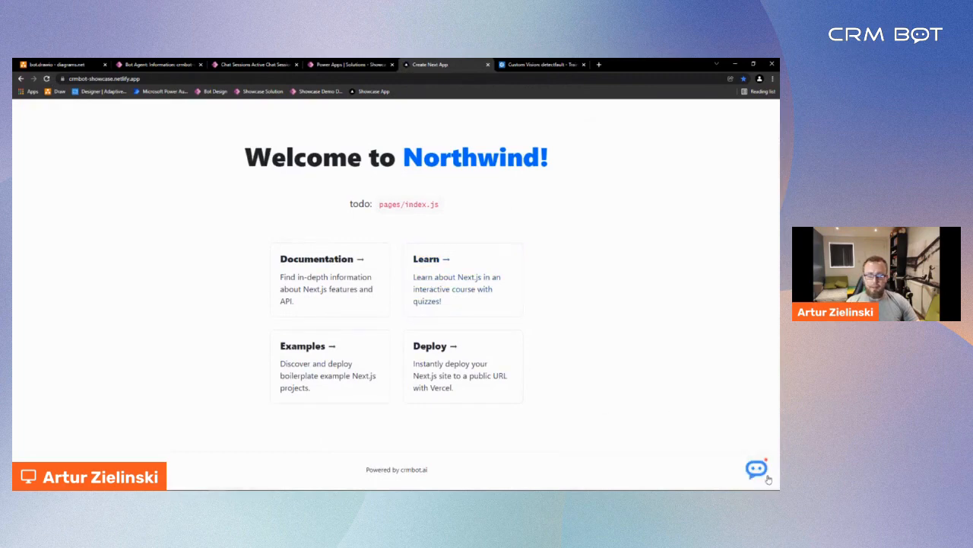
{"action": "left_click", "coordinate": [757, 469]}
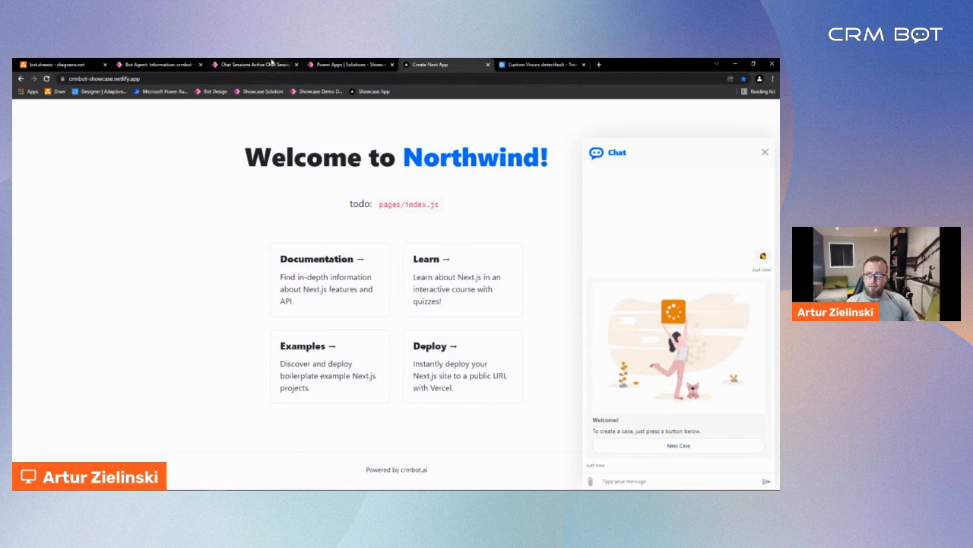
Step: Refresh the Active Chat Sessions list, inspect the session record's details, and return to the list
{"action": "left_click", "coordinate": [272, 64]}
{"action": "left_click", "coordinate": [256, 127]}
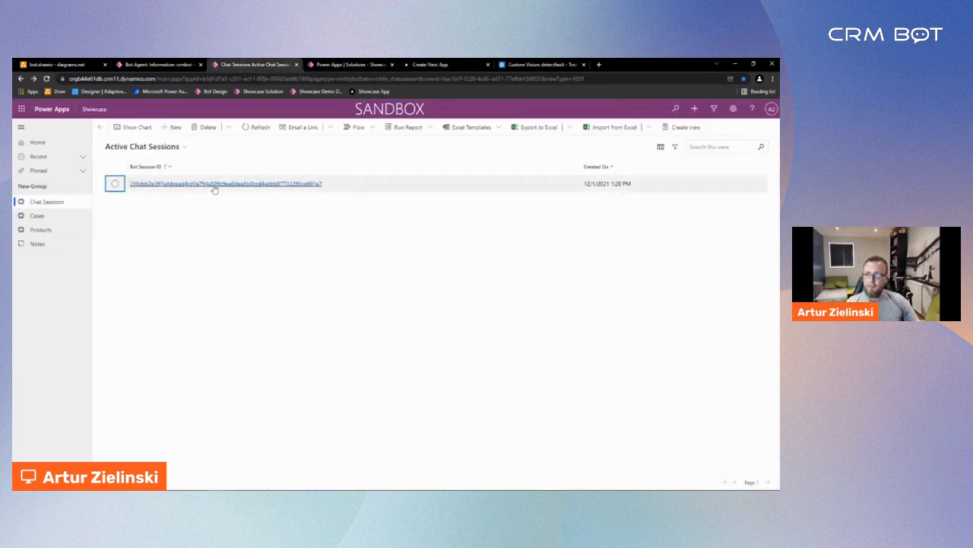
{"action": "left_click", "coordinate": [214, 186]}
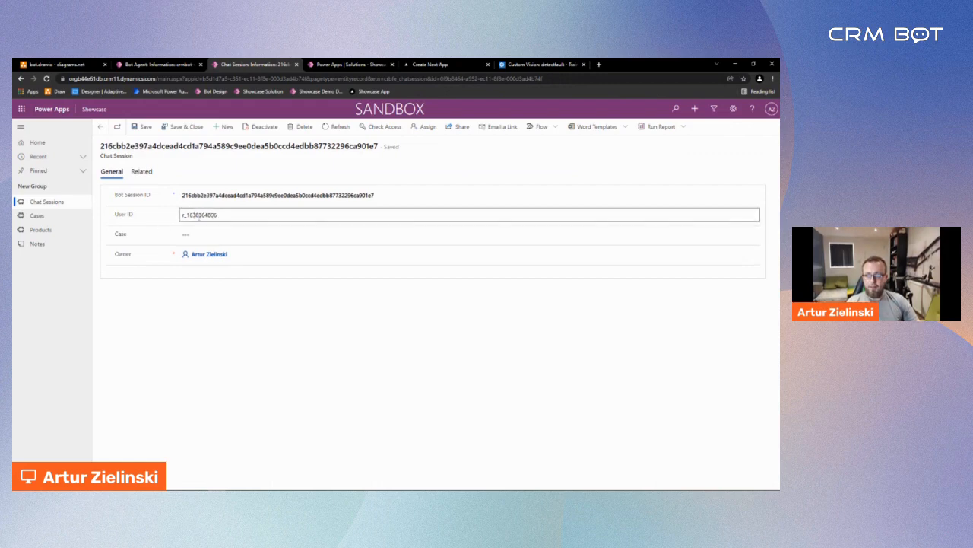
{"action": "left_click", "coordinate": [99, 127]}
Step: Send "hi" in the Northwind chat again and refresh Active Chat Sessions to check for duplicate sessions
{"action": "left_click", "coordinate": [532, 64]}
{"action": "left_click", "coordinate": [456, 64]}
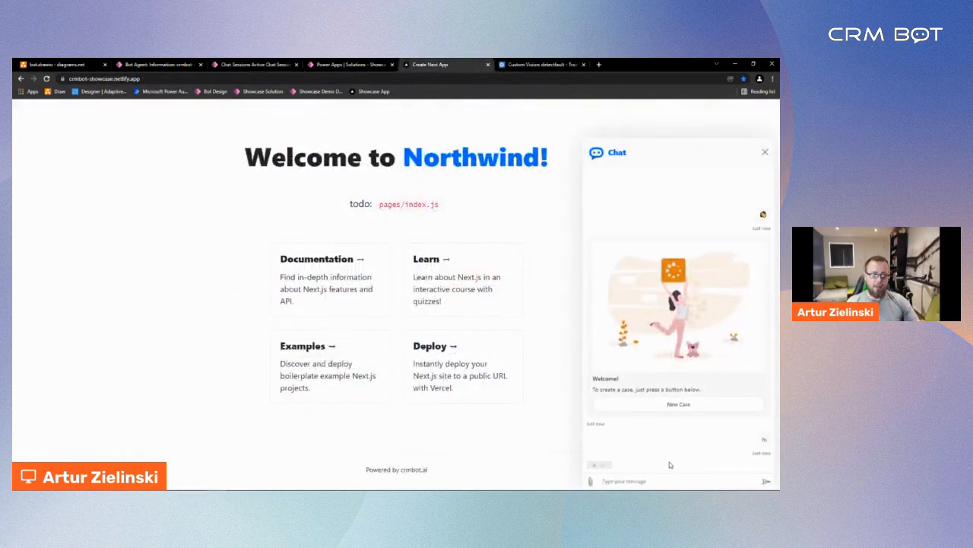
{"action": "left_click", "coordinate": [349, 63]}
{"action": "left_click", "coordinate": [255, 64]}
{"action": "left_click", "coordinate": [261, 127]}
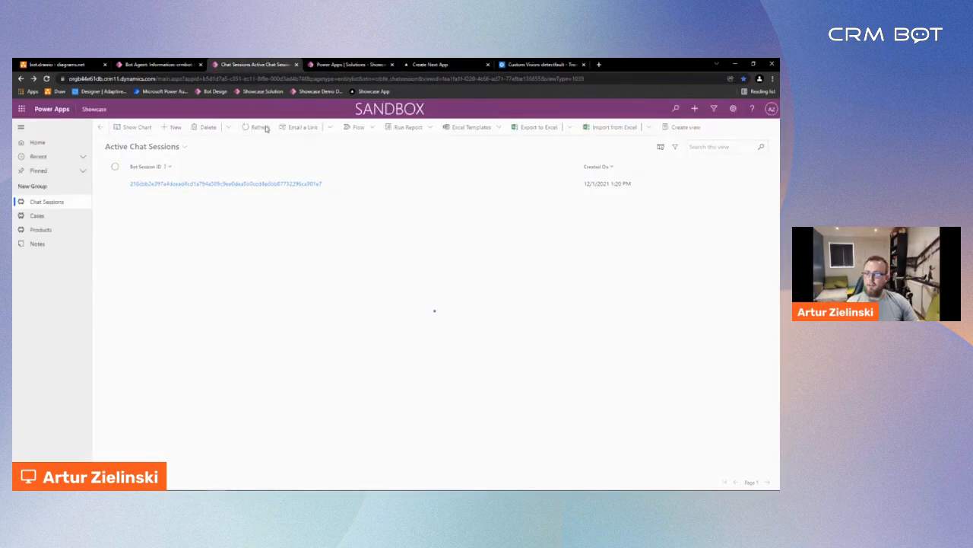
{"action": "left_click", "coordinate": [265, 129]}
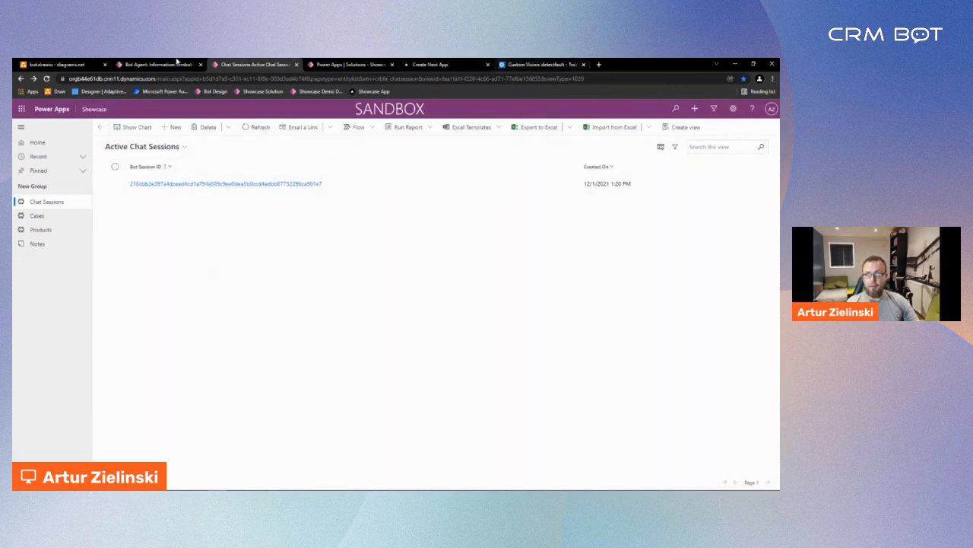
Step: Review the actions inside the Welcome flow's Chat scope, collapsing the card response and the scope
{"action": "left_click", "coordinate": [338, 64]}
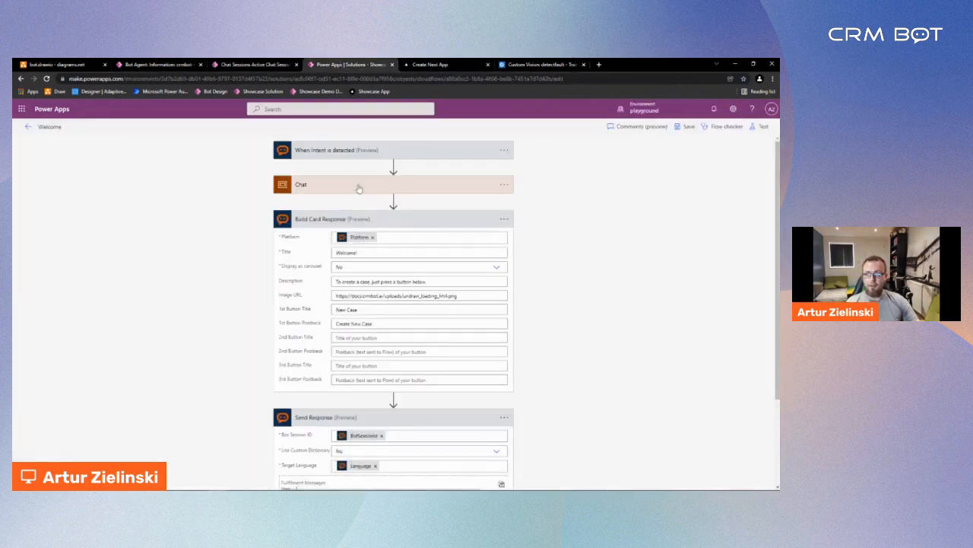
{"action": "left_click", "coordinate": [336, 217]}
{"action": "left_click", "coordinate": [339, 184]}
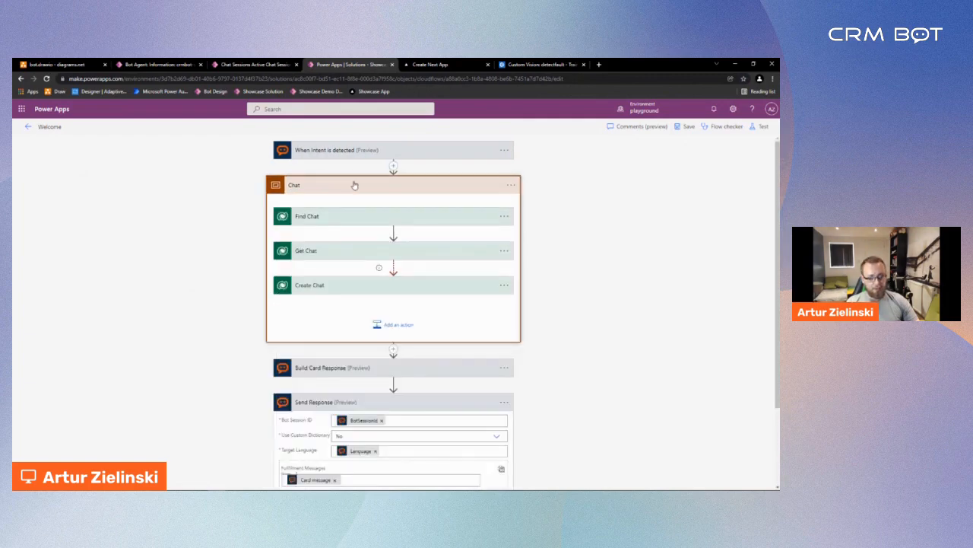
{"action": "left_click", "coordinate": [344, 185]}
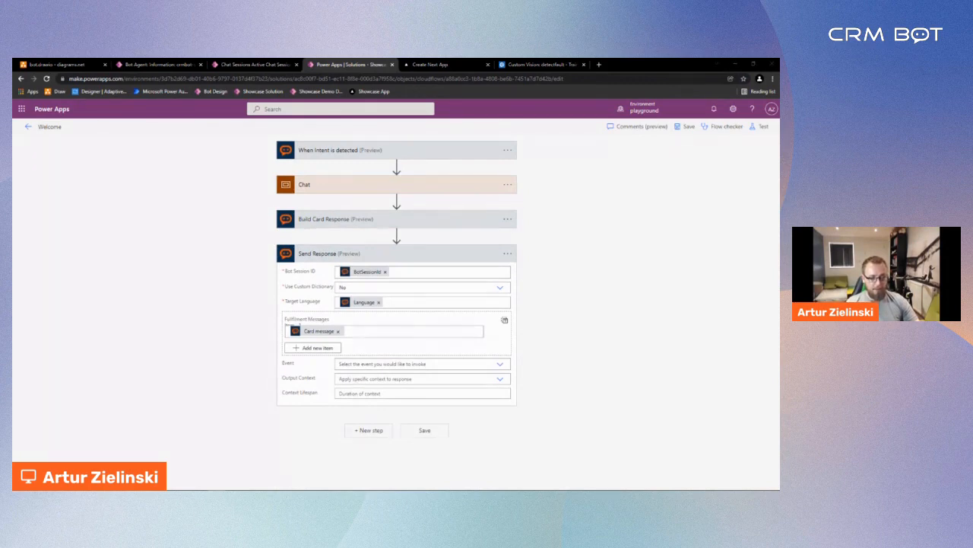
Step: Create an automated cloud flow named "Create New Case" in the Showcase solution, using CRM Bot's When intent is detected trigger
{"action": "left_click", "coordinate": [28, 127]}
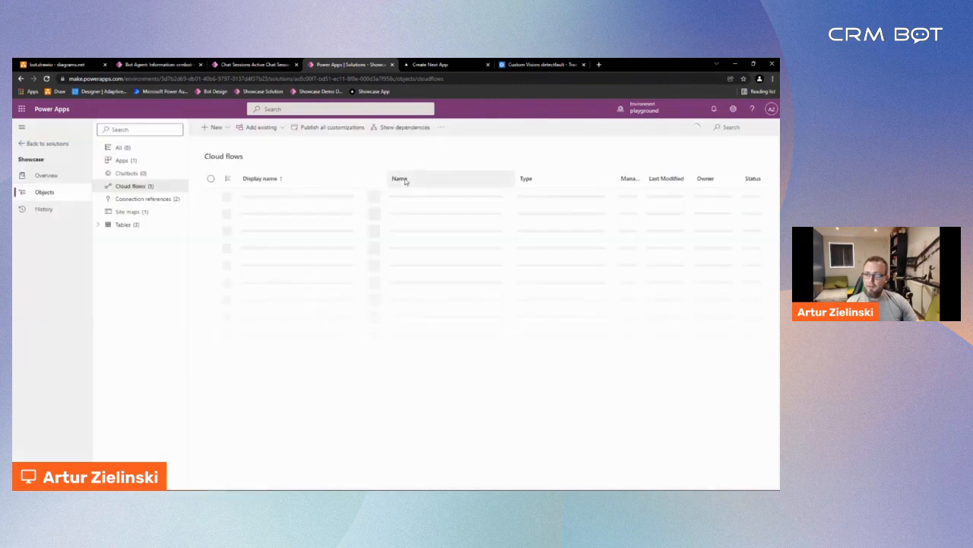
{"action": "left_click", "coordinate": [216, 127]}
{"action": "mouse_move", "coordinate": [225, 158]}
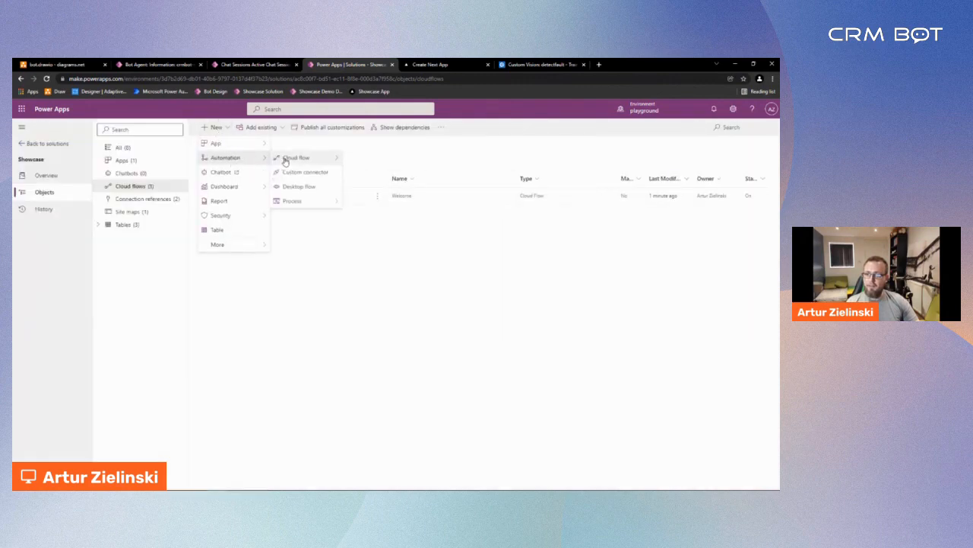
{"action": "mouse_move", "coordinate": [285, 160]}
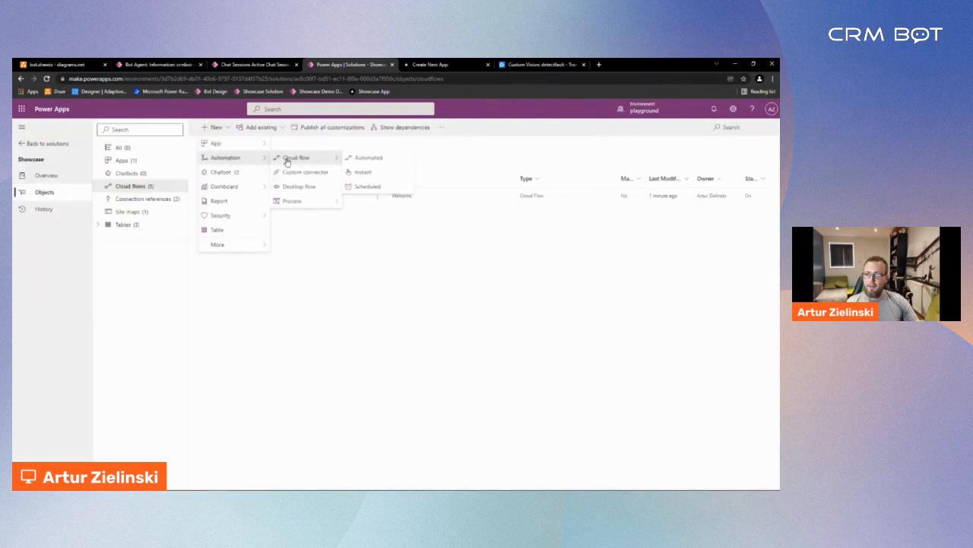
{"action": "left_click", "coordinate": [371, 160]}
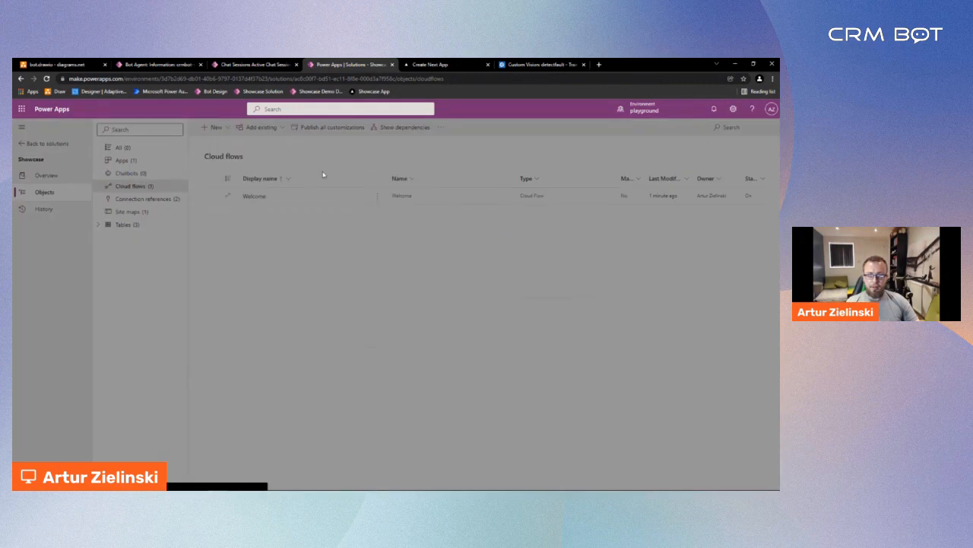
{"action": "left_click", "coordinate": [463, 231]}
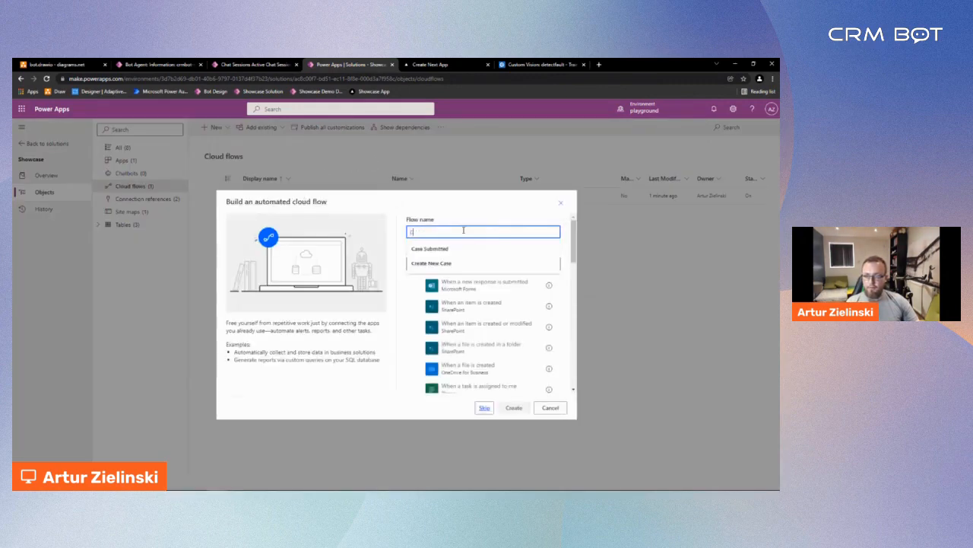
{"action": "type", "text": "Create New Case"}
{"action": "left_click", "coordinate": [449, 263]}
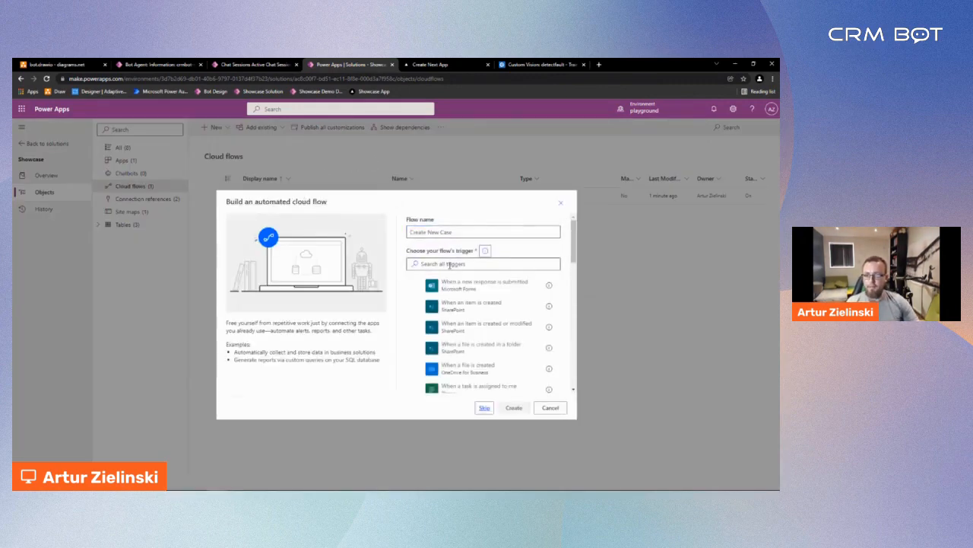
{"action": "type", "text": "crm"}
{"action": "left_click", "coordinate": [457, 280]}
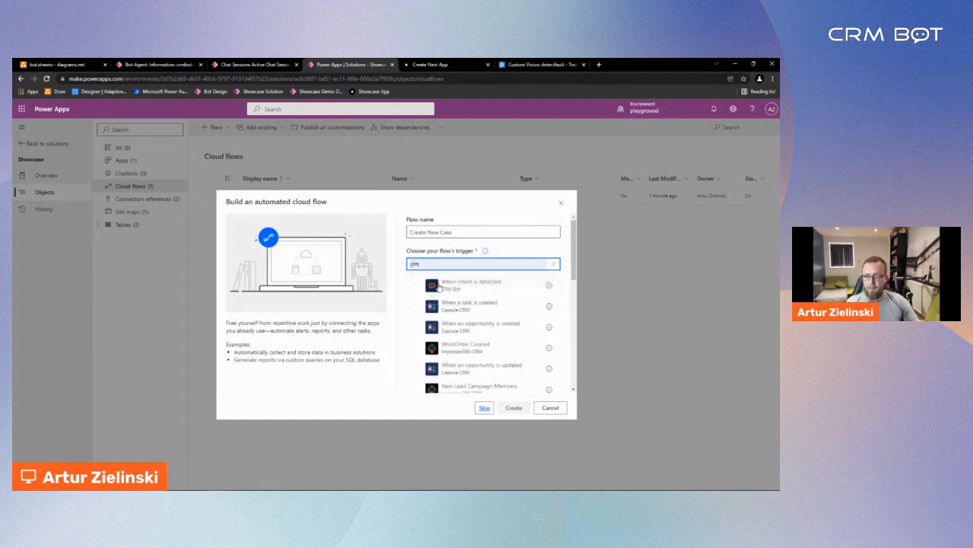
{"action": "left_click", "coordinate": [471, 285]}
{"action": "left_click", "coordinate": [512, 406]}
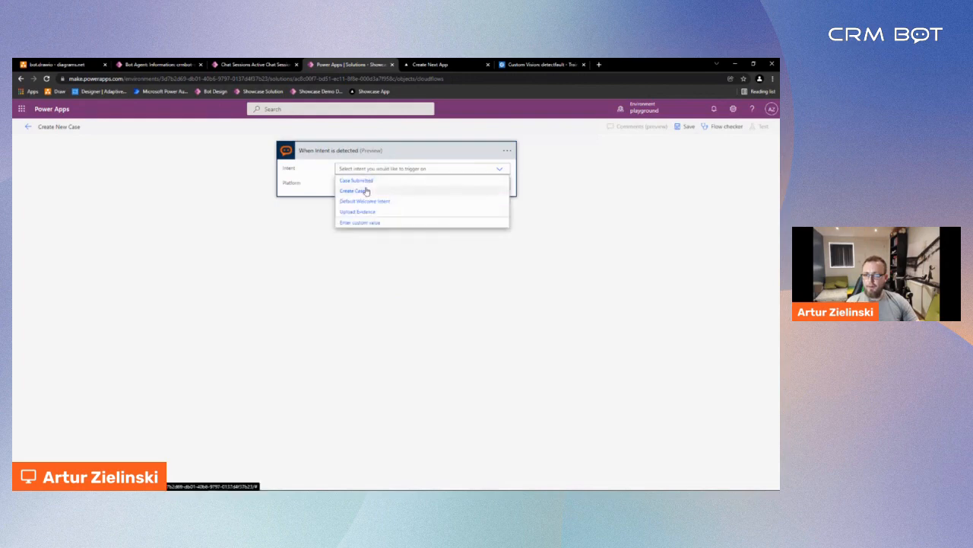
Step: Set the trigger's Intent to Create Case and Platform to Unspecified, and start adding an action below it
{"action": "left_click", "coordinate": [366, 190]}
{"action": "left_click", "coordinate": [370, 169]}
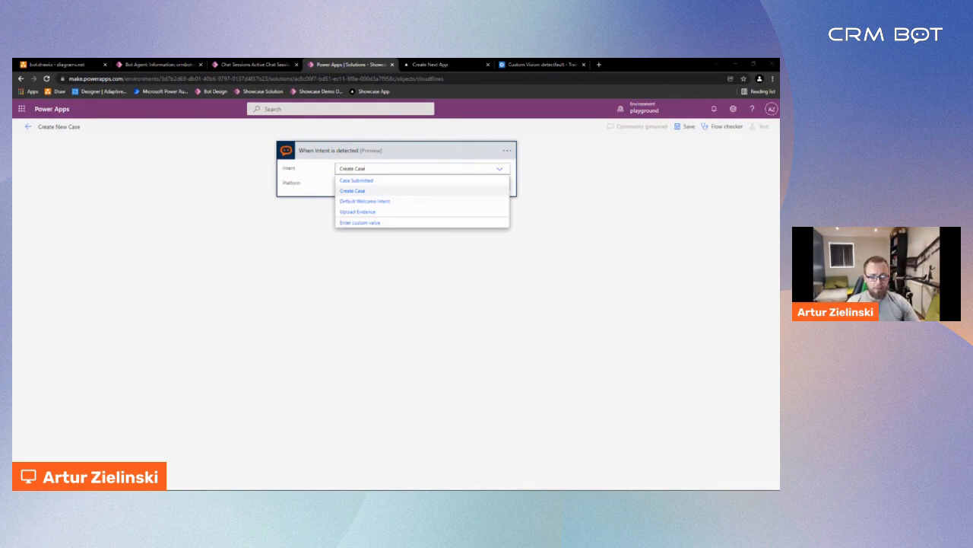
{"action": "left_click", "coordinate": [356, 191]}
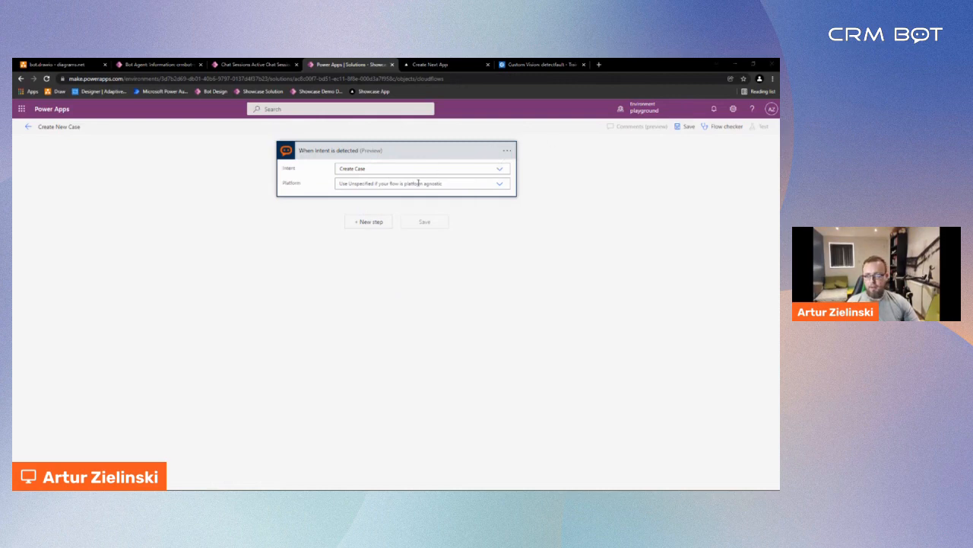
{"action": "left_click", "coordinate": [380, 184]}
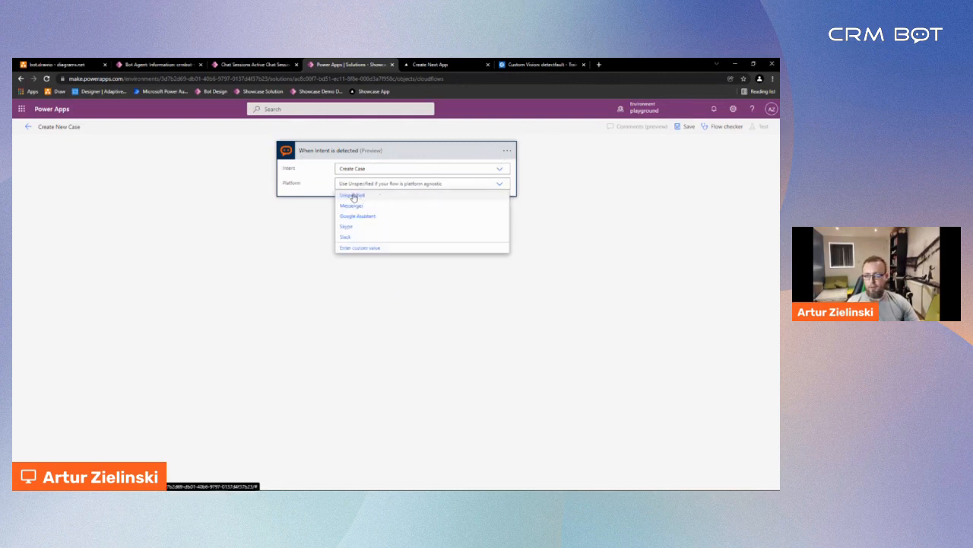
{"action": "left_click", "coordinate": [368, 198]}
{"action": "left_click", "coordinate": [372, 223]}
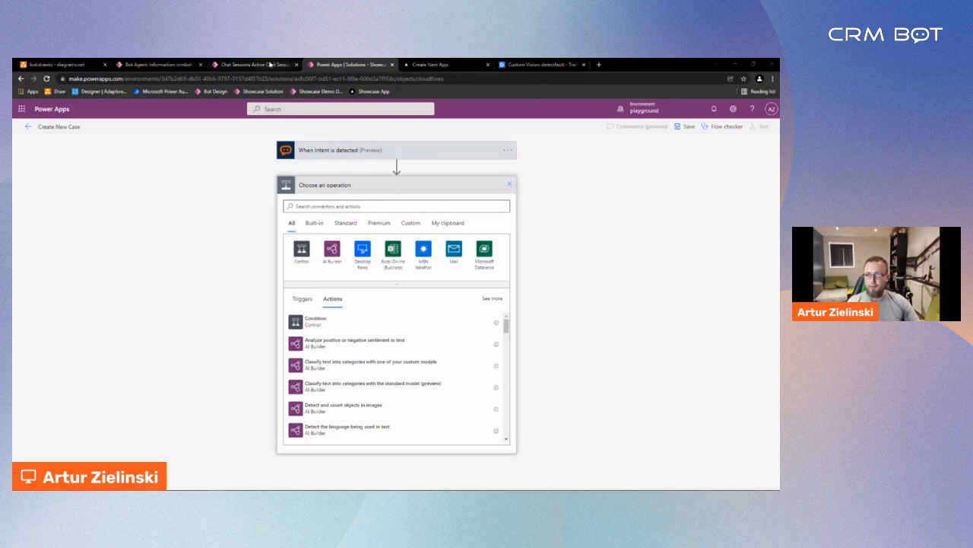
Step: Open the Welcome flow for editing from the Showcase solution's cloud flows, replacing the Northwind chat page
{"action": "left_click", "coordinate": [223, 63]}
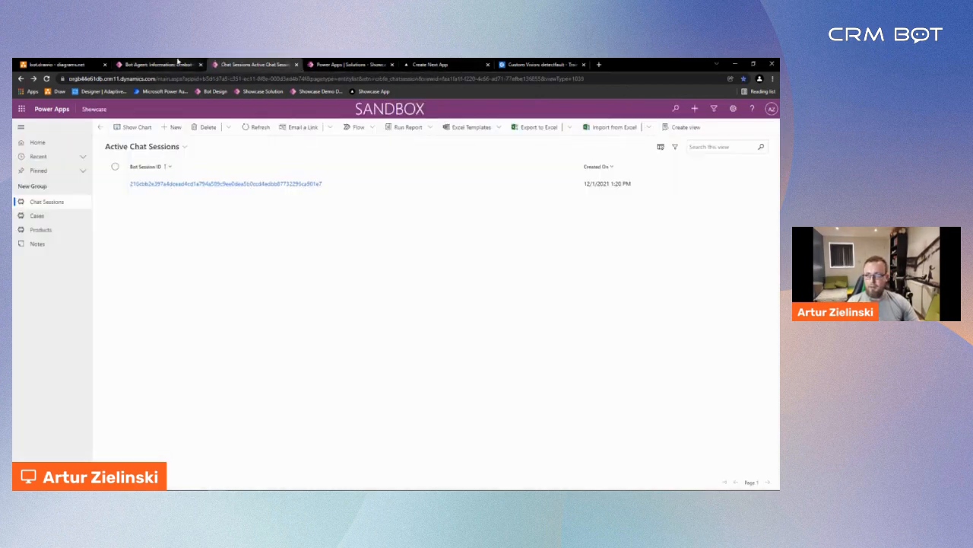
{"action": "left_click", "coordinate": [164, 64]}
{"action": "left_click", "coordinate": [354, 64]}
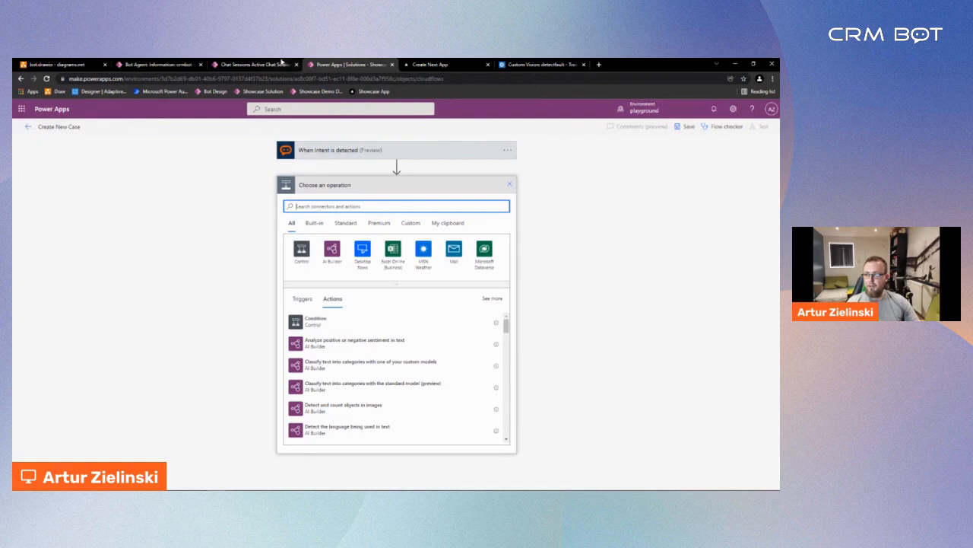
{"action": "left_click", "coordinate": [430, 64]}
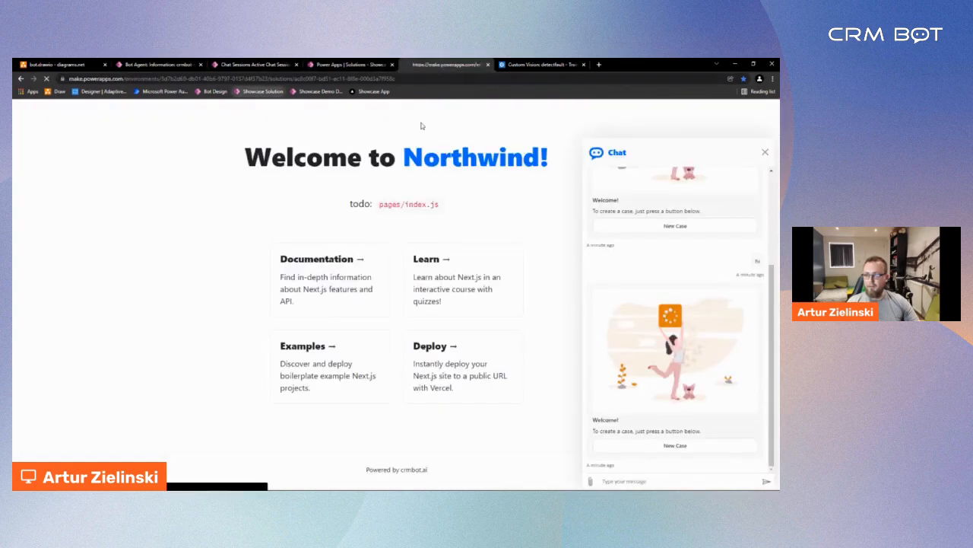
{"action": "left_click", "coordinate": [260, 90]}
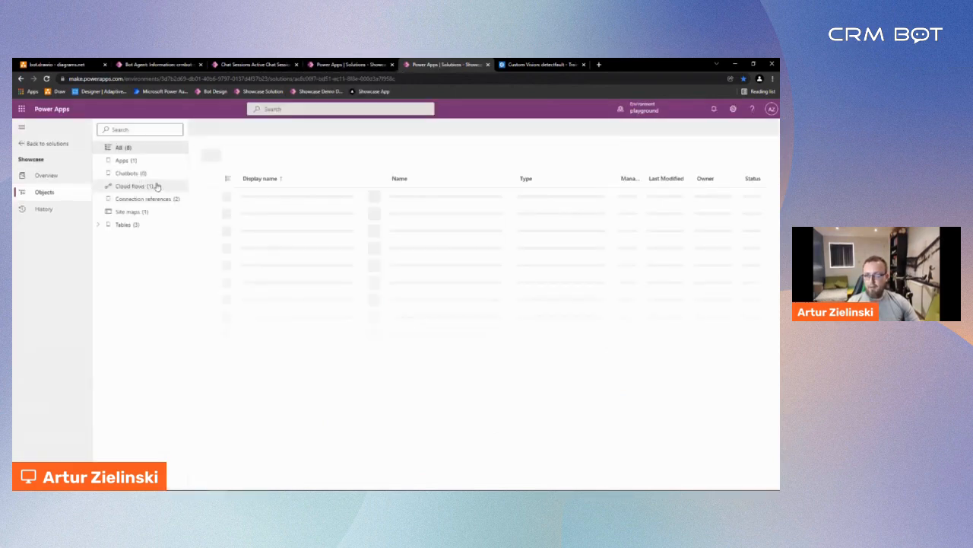
{"action": "left_click", "coordinate": [130, 186]}
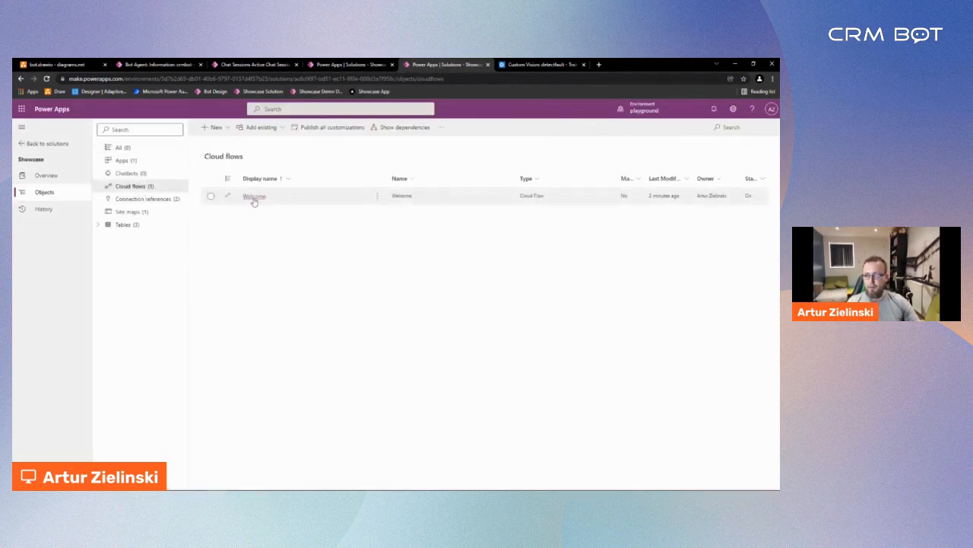
{"action": "left_click", "coordinate": [254, 197]}
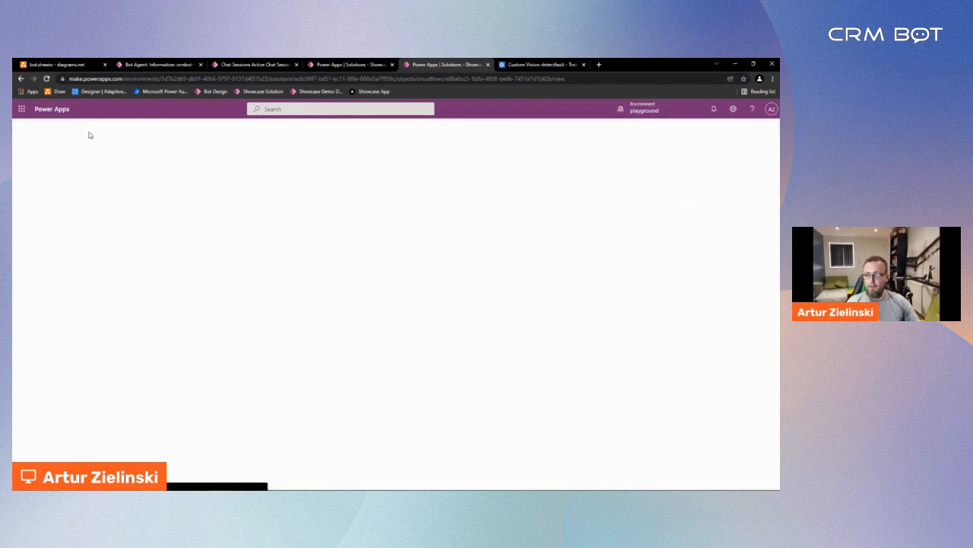
{"action": "left_click", "coordinate": [32, 127]}
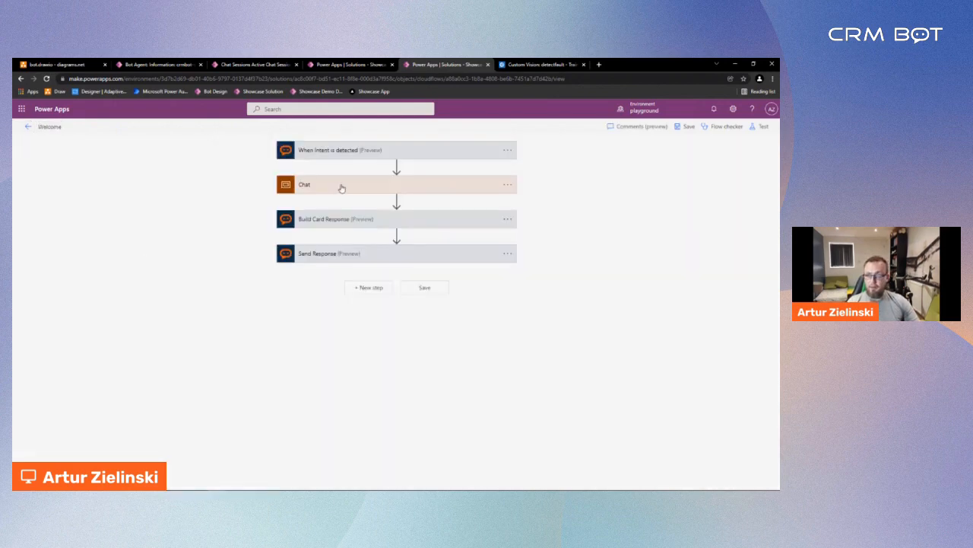
Step: Copy the Welcome flow's Chat scope and paste it below the trigger in the Create New Case flow
{"action": "left_click", "coordinate": [340, 187]}
{"action": "left_click", "coordinate": [486, 185]}
{"action": "left_click", "coordinate": [506, 185]}
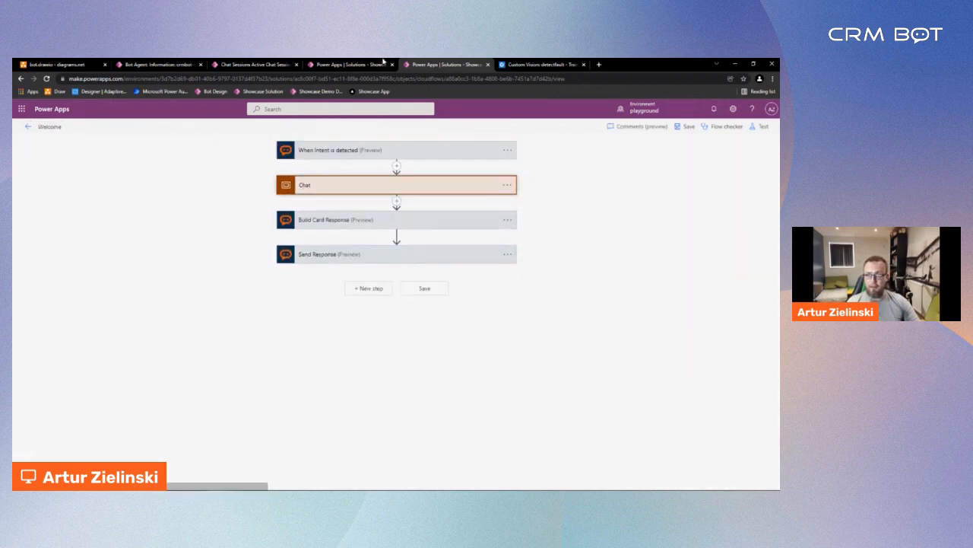
{"action": "left_click", "coordinate": [358, 64]}
{"action": "left_click", "coordinate": [451, 223]}
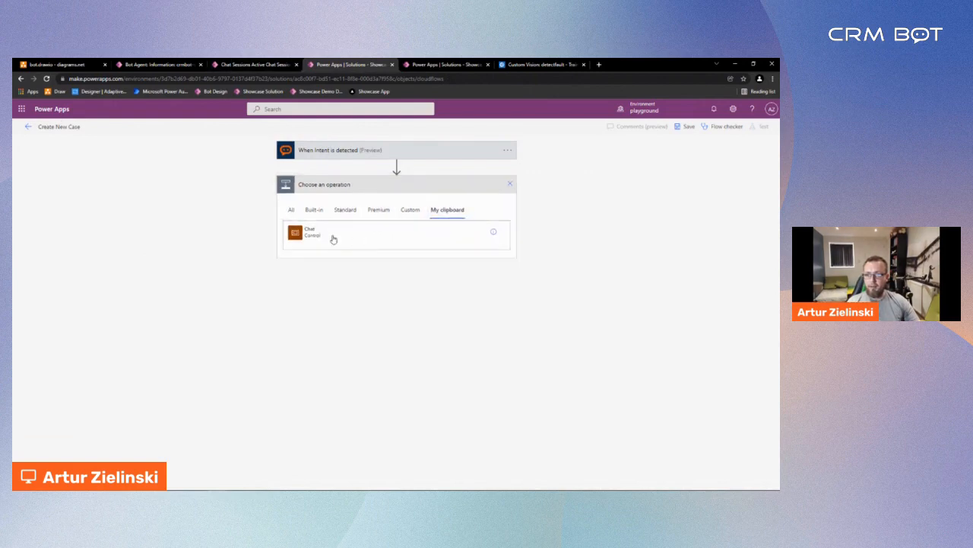
{"action": "left_click", "coordinate": [332, 238]}
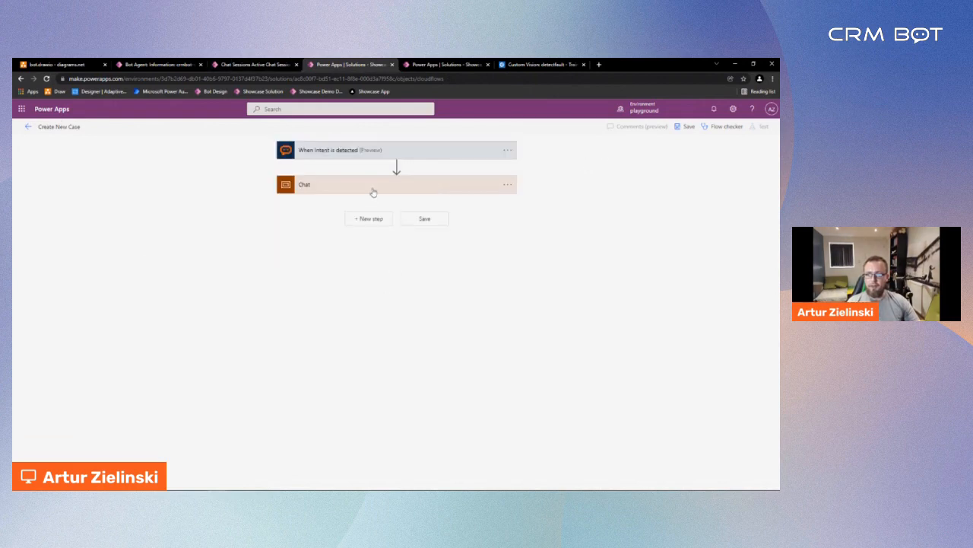
Step: Delete the Create Chat action from the pasted Chat scope in Create New Case and collapse the scope
{"action": "left_click", "coordinate": [374, 190]}
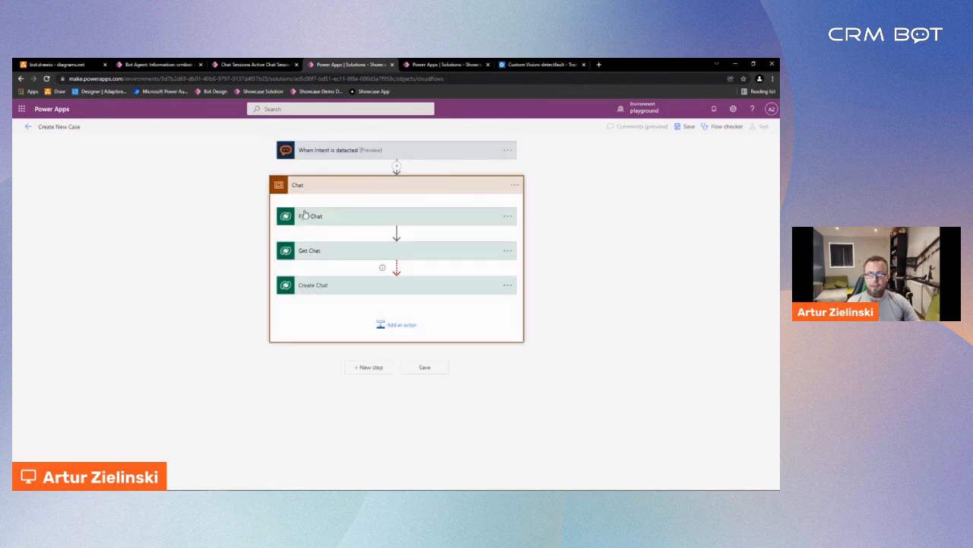
{"action": "left_click", "coordinate": [507, 287]}
{"action": "left_click", "coordinate": [557, 385]}
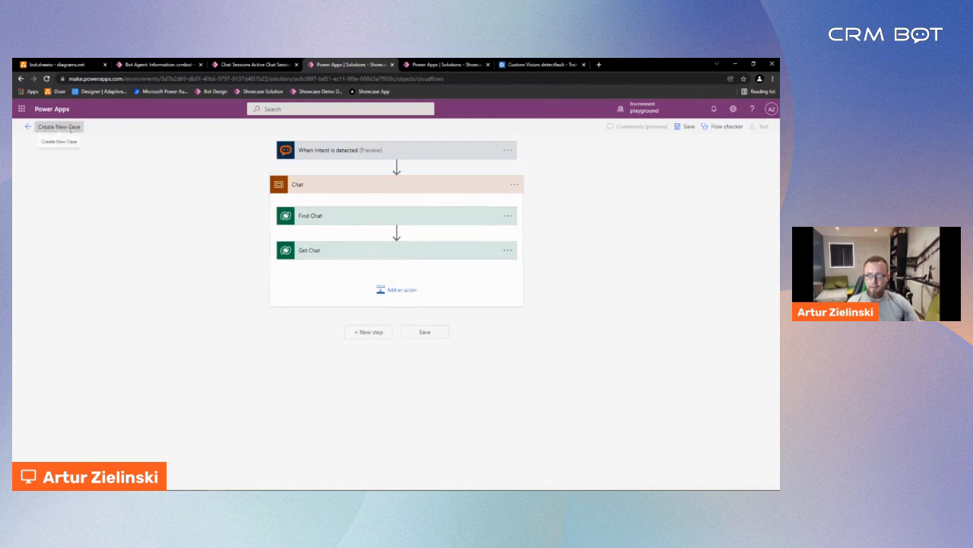
{"action": "left_click", "coordinate": [370, 187]}
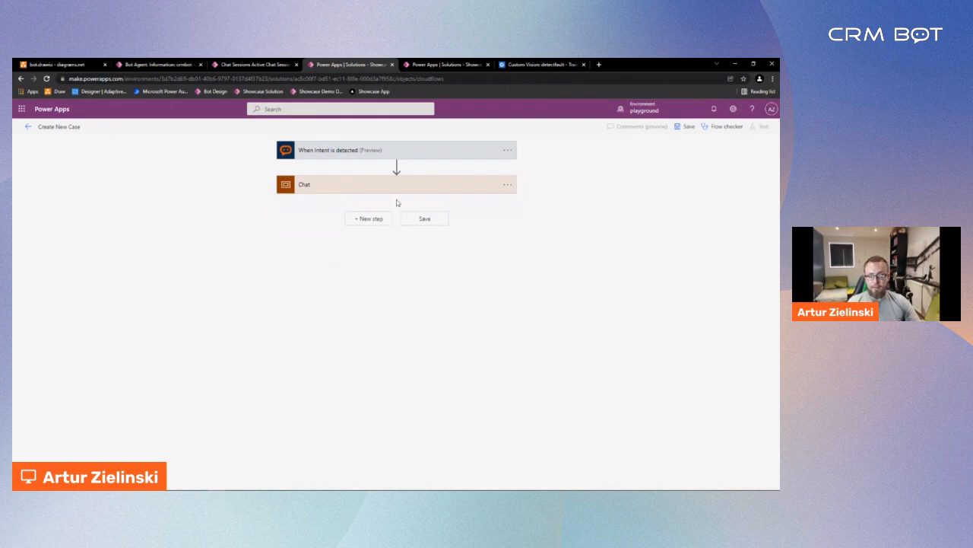
Step: Add CRM Bot's Build Adaptive Card Response action after the Chat scope, with Platform set to the trigger's Platform value
{"action": "left_click", "coordinate": [369, 219]}
{"action": "type", "text": "cu"}
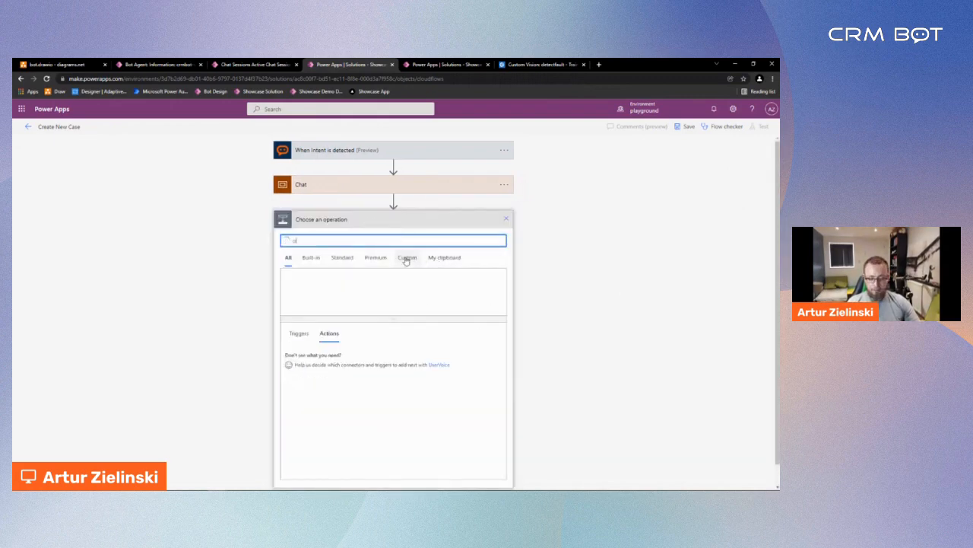
{"action": "left_click", "coordinate": [332, 285]}
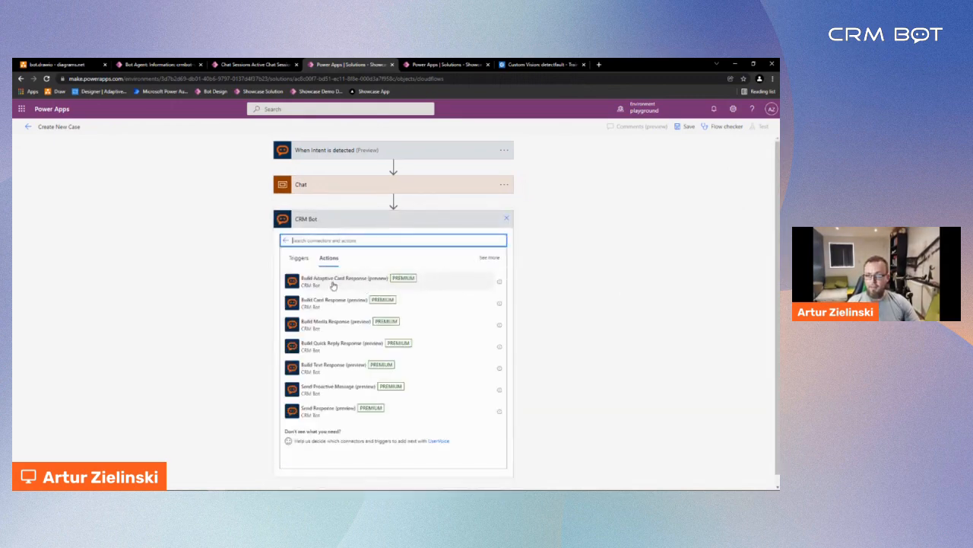
{"action": "left_click", "coordinate": [332, 279]}
{"action": "left_click", "coordinate": [380, 237]}
{"action": "left_click", "coordinate": [576, 297]}
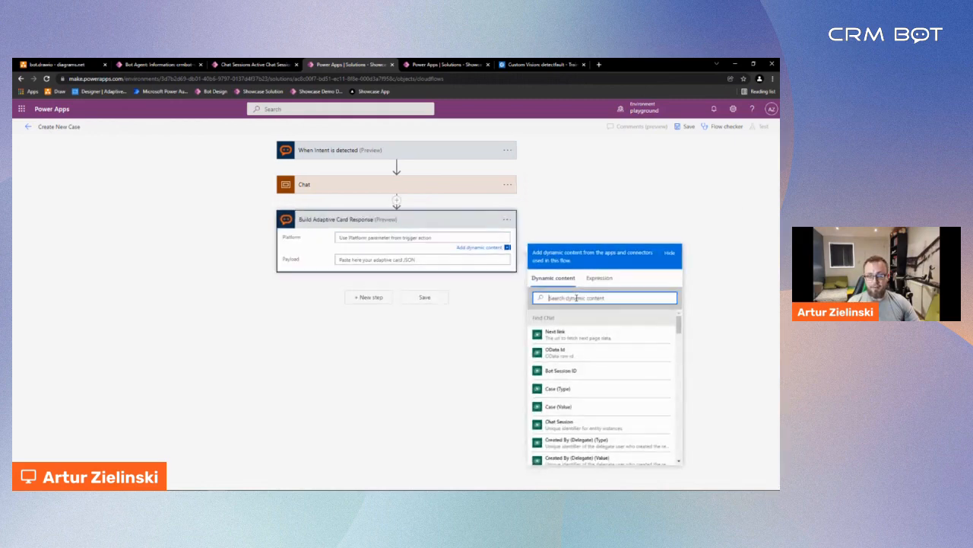
{"action": "type", "text": "pl"}
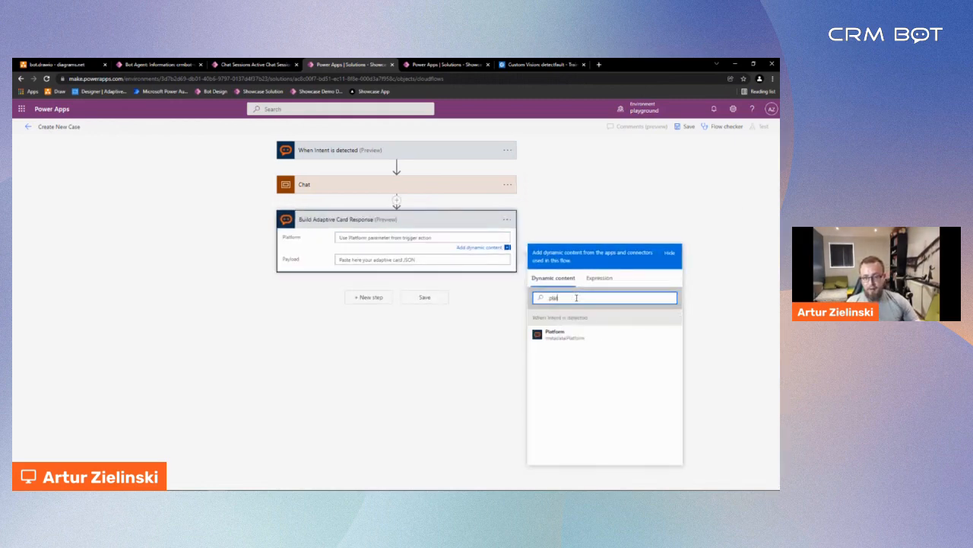
{"action": "type", "text": "at"}
{"action": "left_click", "coordinate": [555, 333]}
Step: Enter {} as the adaptive card response's placeholder Payload and save the Create New Case flow
{"action": "left_click", "coordinate": [419, 256]}
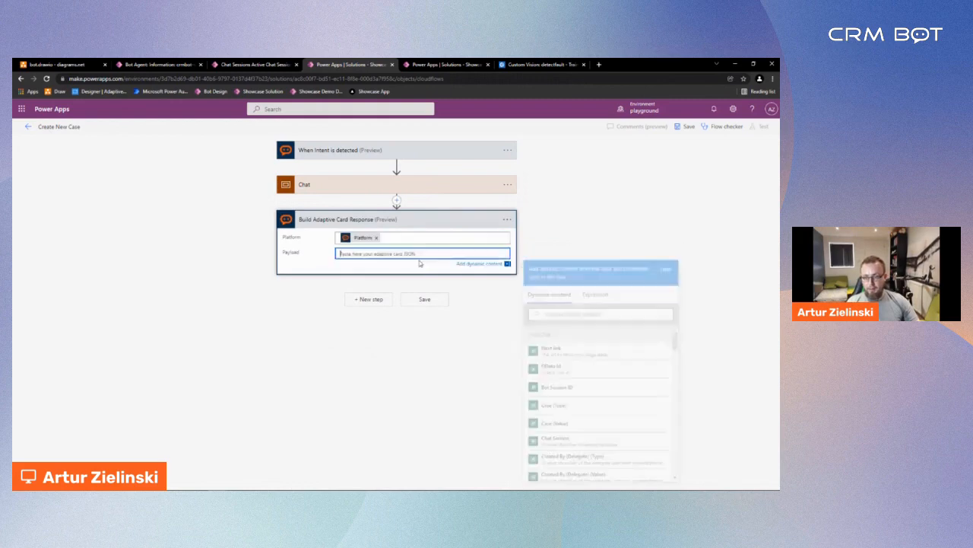
{"action": "left_click", "coordinate": [648, 226]}
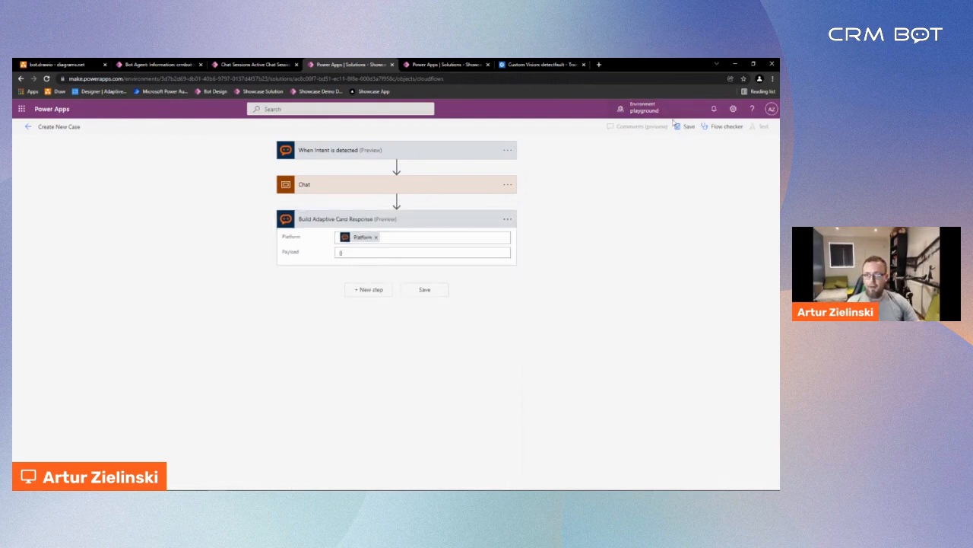
{"action": "left_click", "coordinate": [682, 127]}
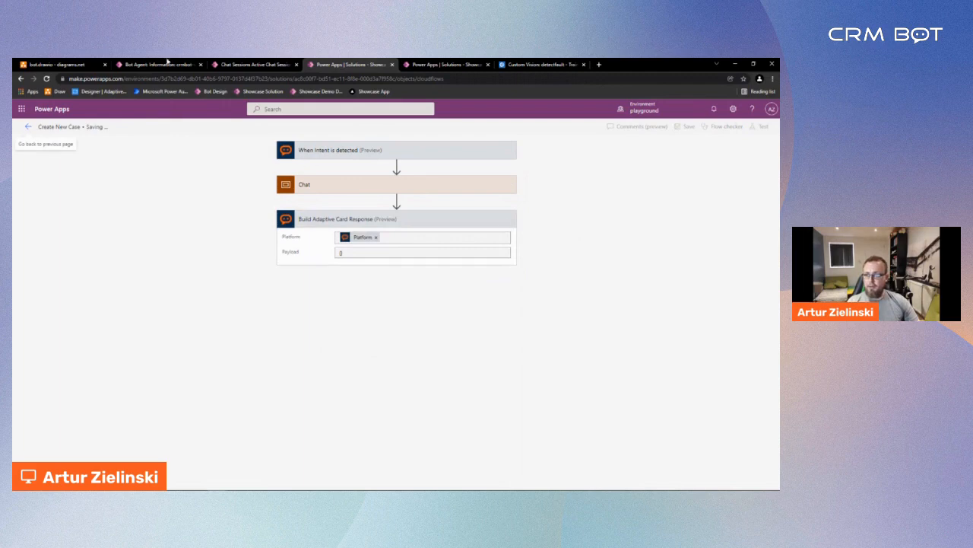
Step: Open the Adaptive Cards Designer in a new browser tab beside the Create New Case flow and start a blank card
{"action": "left_click", "coordinate": [598, 64]}
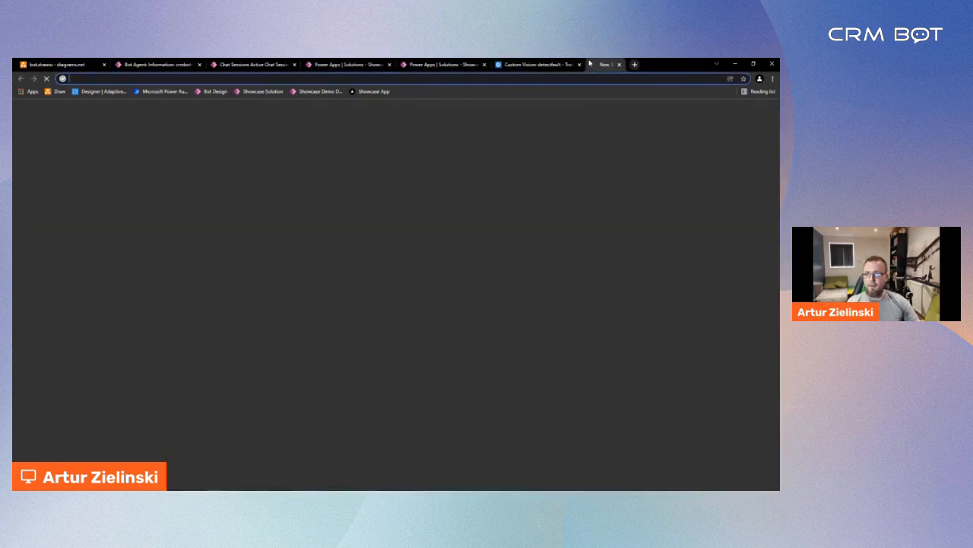
{"action": "left_click_drag", "start_coordinate": [591, 64], "coordinate": [417, 64]}
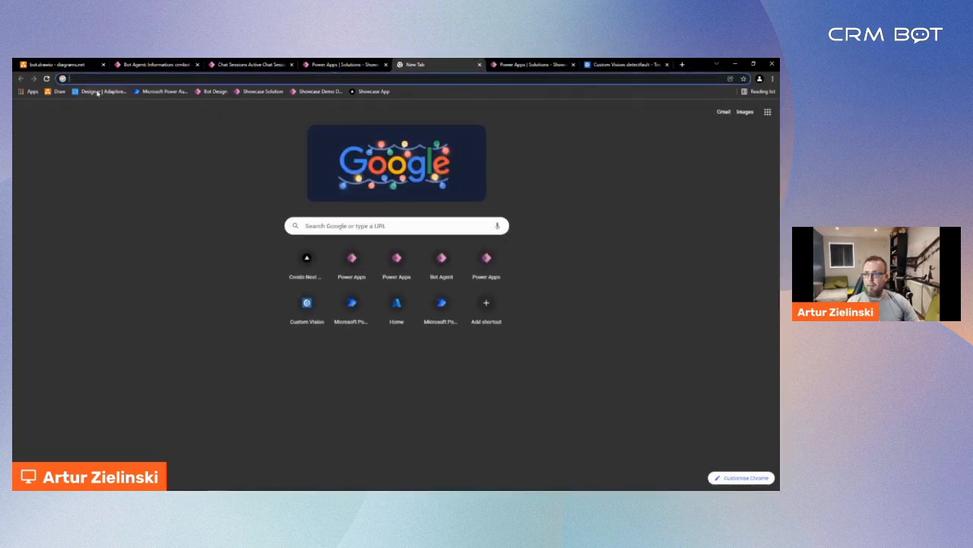
{"action": "left_click", "coordinate": [97, 92]}
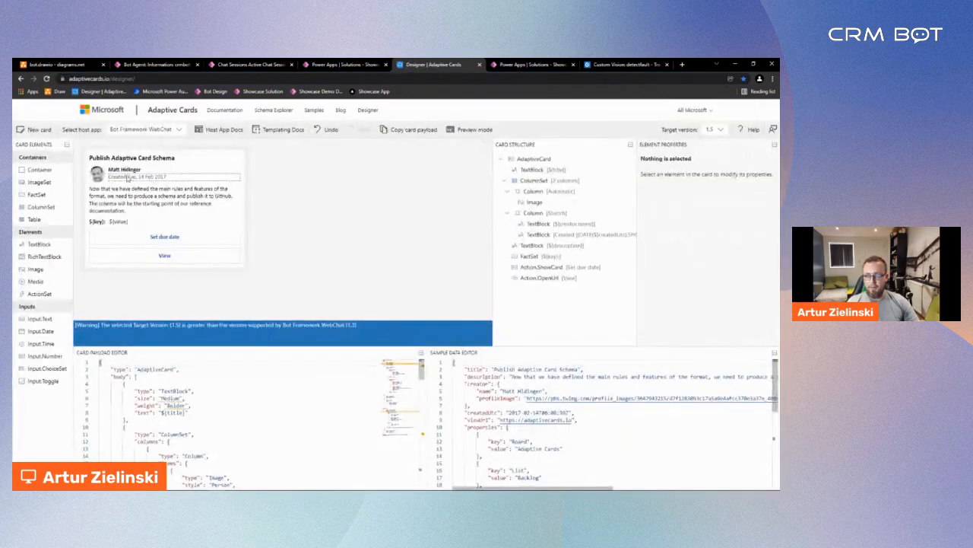
{"action": "left_click", "coordinate": [27, 130]}
{"action": "left_click", "coordinate": [235, 225]}
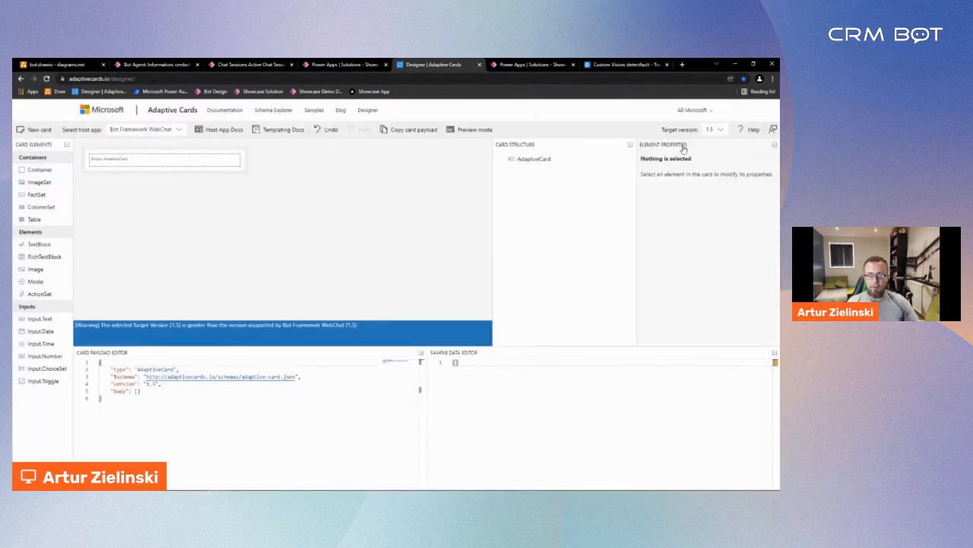
Step: Set the card's target version to 1.3 and review the host app options, keeping Bot Framework WebChat
{"action": "left_click", "coordinate": [714, 129]}
{"action": "left_click", "coordinate": [708, 201]}
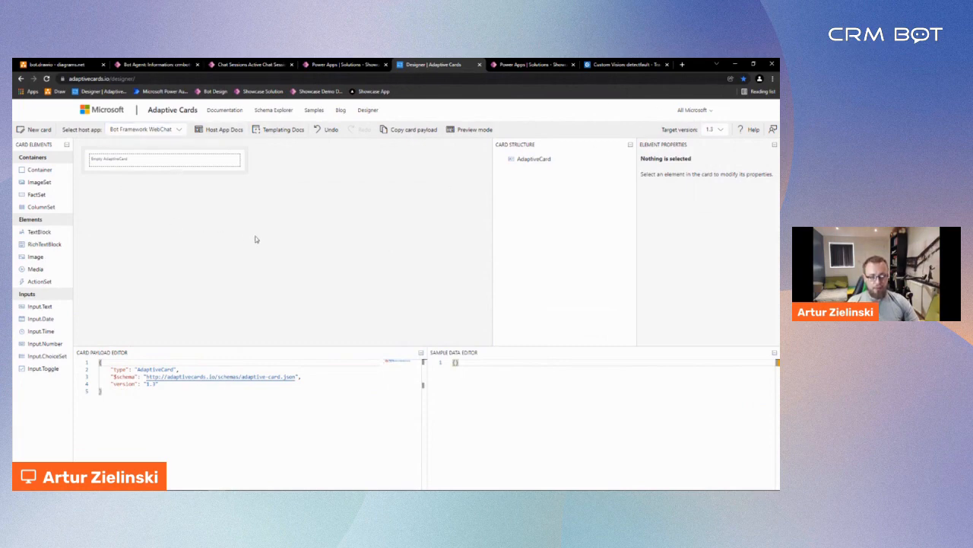
{"action": "left_click", "coordinate": [156, 129]}
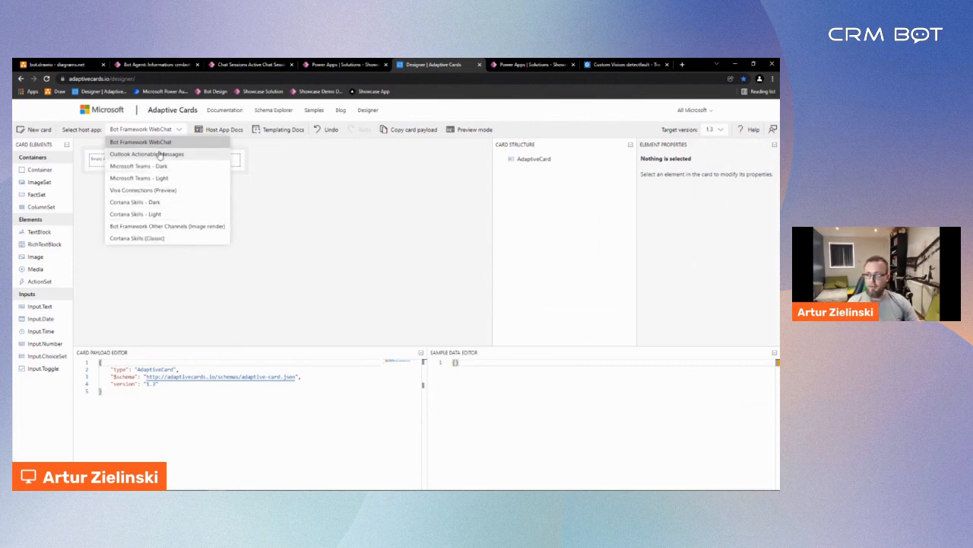
{"action": "left_click", "coordinate": [299, 196]}
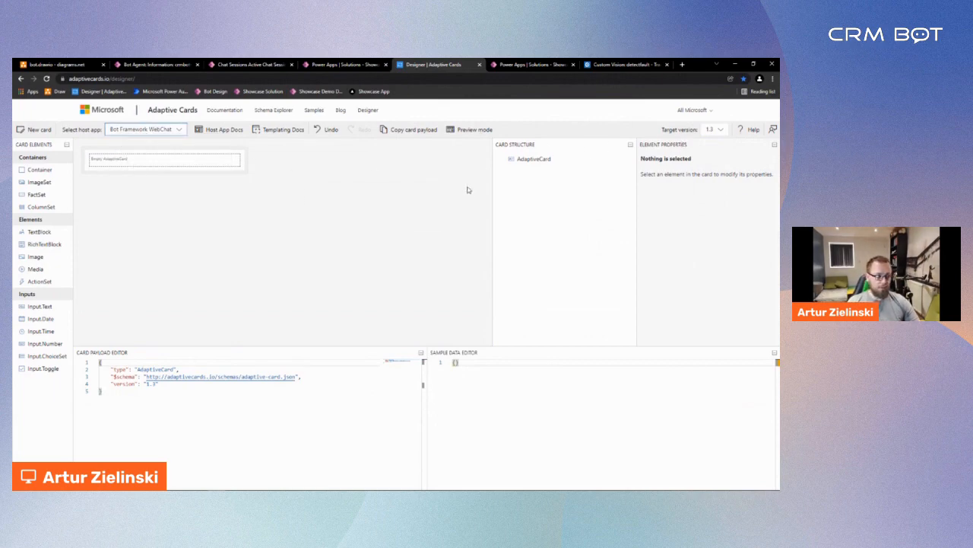
{"action": "left_click", "coordinate": [365, 240]}
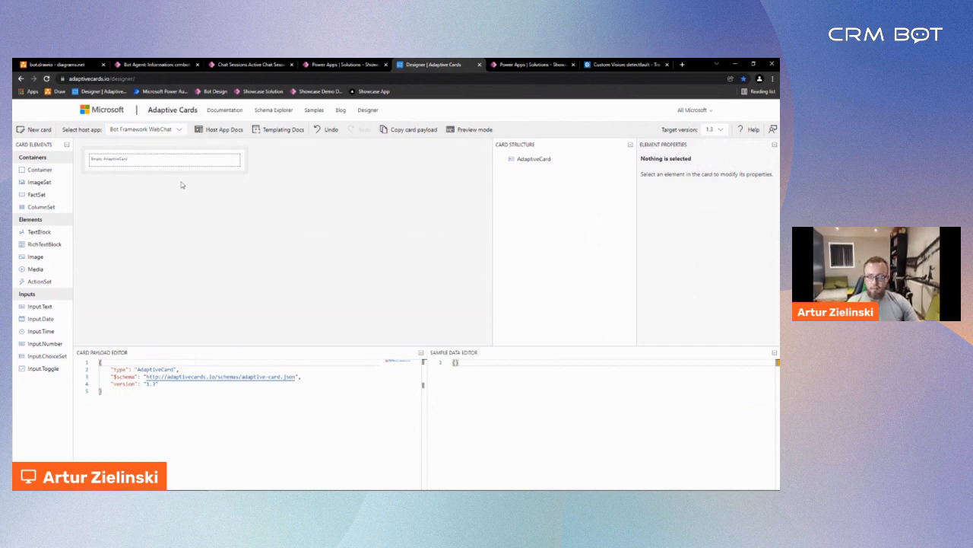
Step: Add a Container to the empty adaptive card
{"action": "left_click_drag", "start_coordinate": [39, 169], "coordinate": [122, 161]}
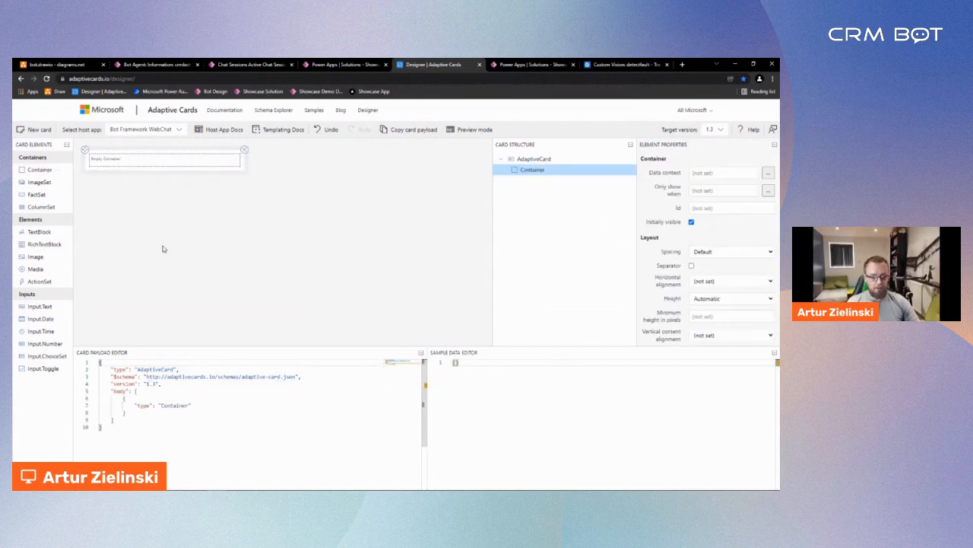
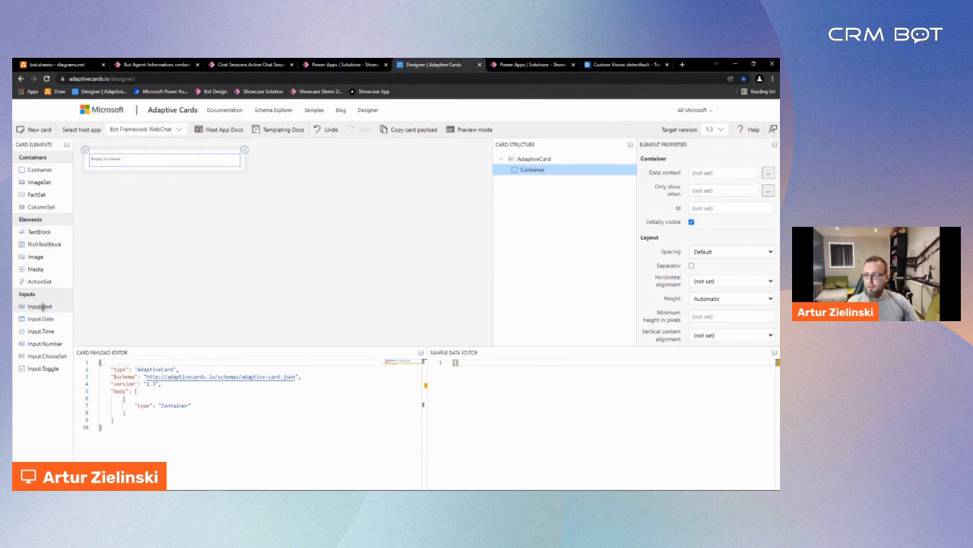
Step: Place an Input.ChoiceSet in the container with an Input.Text and a second Input.ChoiceSet below it, removing the container's trial text input
{"action": "left_click_drag", "start_coordinate": [41, 306], "coordinate": [119, 162]}
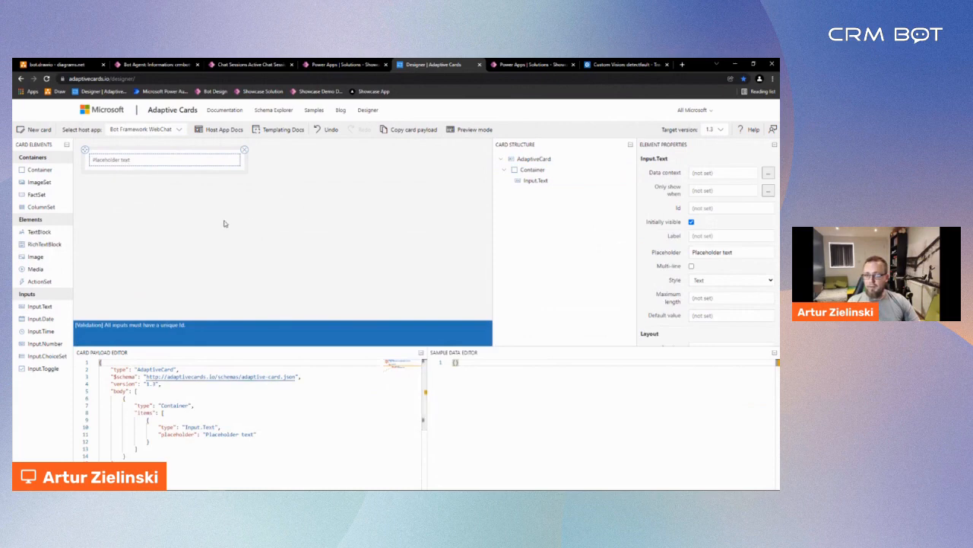
{"action": "left_click_drag", "start_coordinate": [59, 307], "coordinate": [120, 162]}
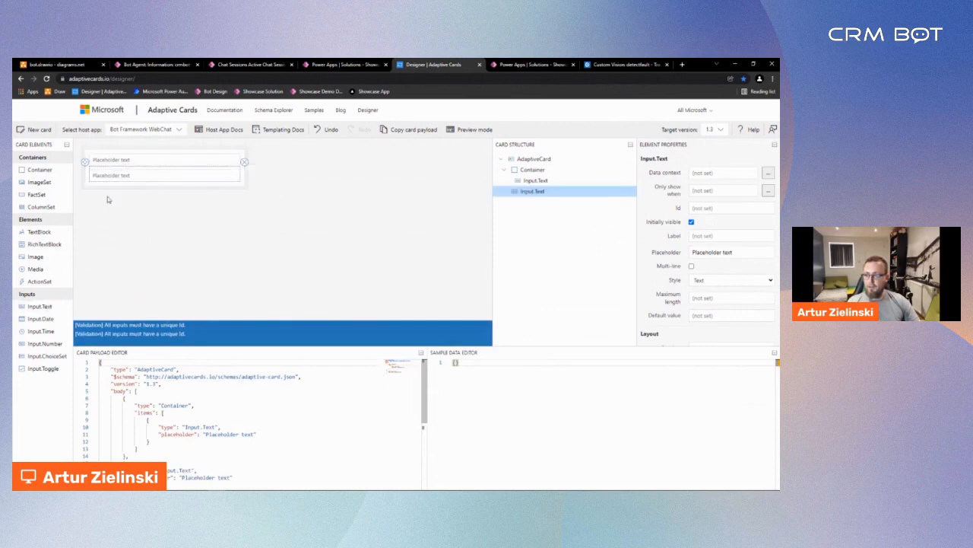
{"action": "left_click", "coordinate": [244, 161]}
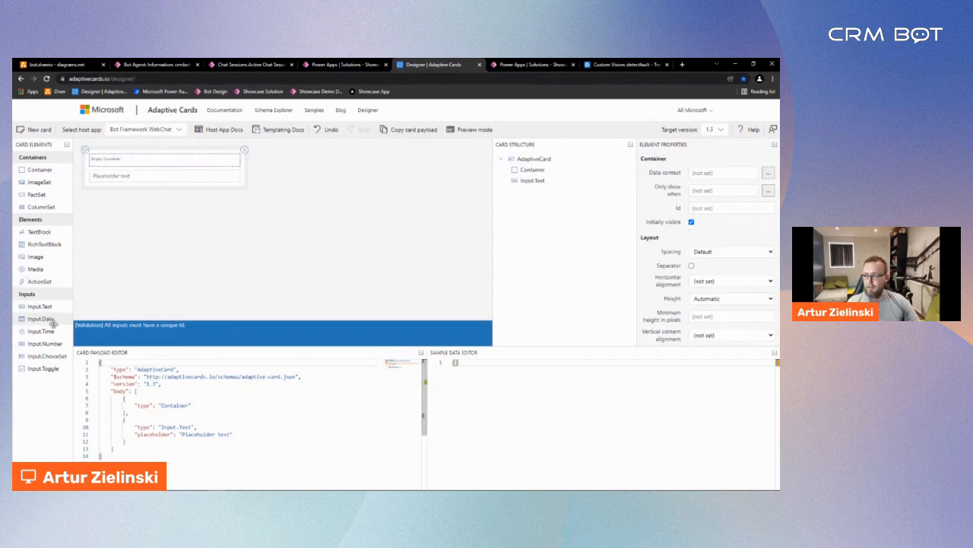
{"action": "left_click_drag", "start_coordinate": [47, 356], "coordinate": [126, 161]}
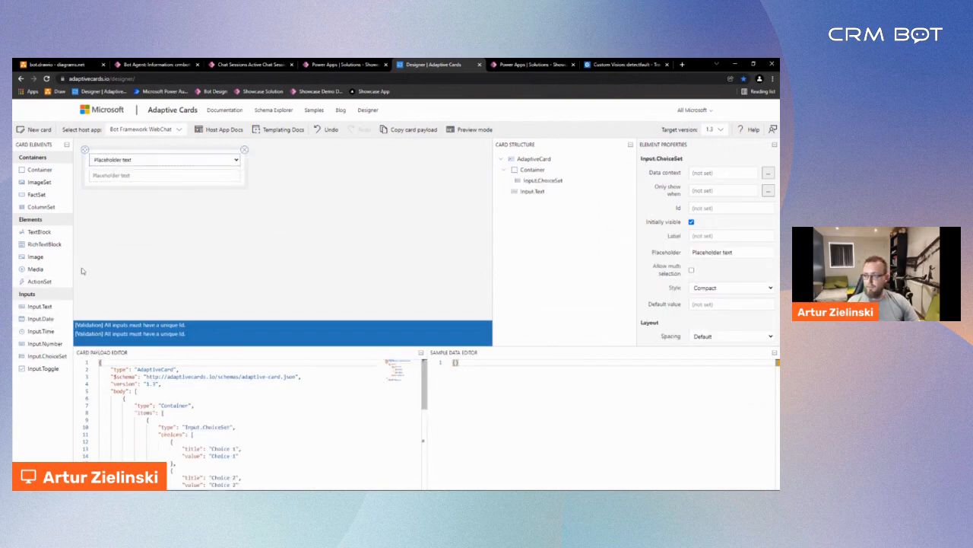
{"action": "left_click_drag", "start_coordinate": [55, 356], "coordinate": [137, 190]}
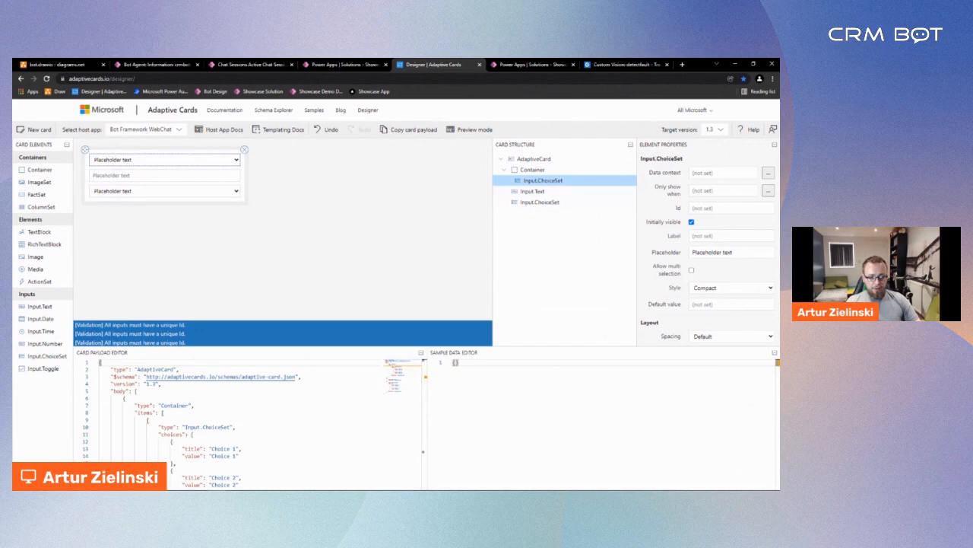
Step: Give the container's choice set the ID product and the label "Which product is affected?"
{"action": "left_click", "coordinate": [724, 209]}
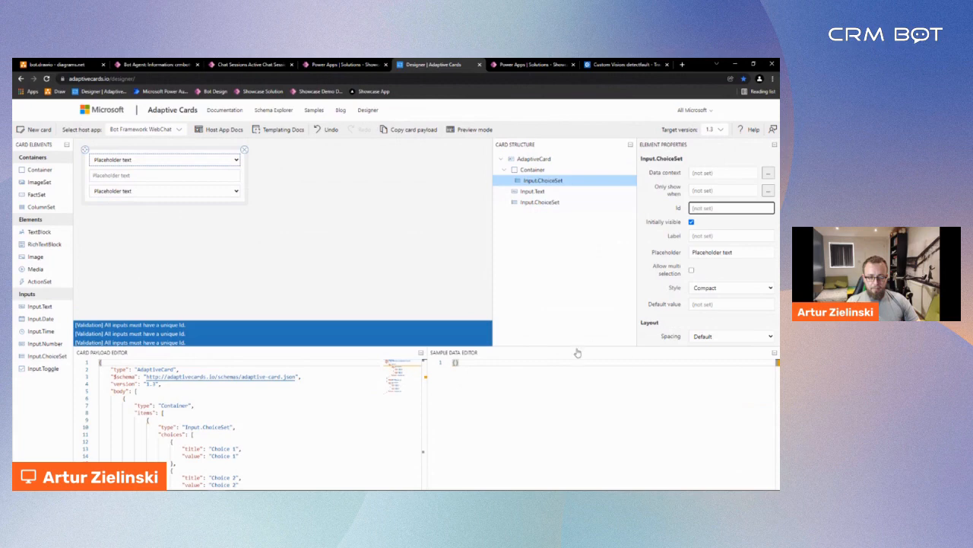
{"action": "type", "text": "product"}
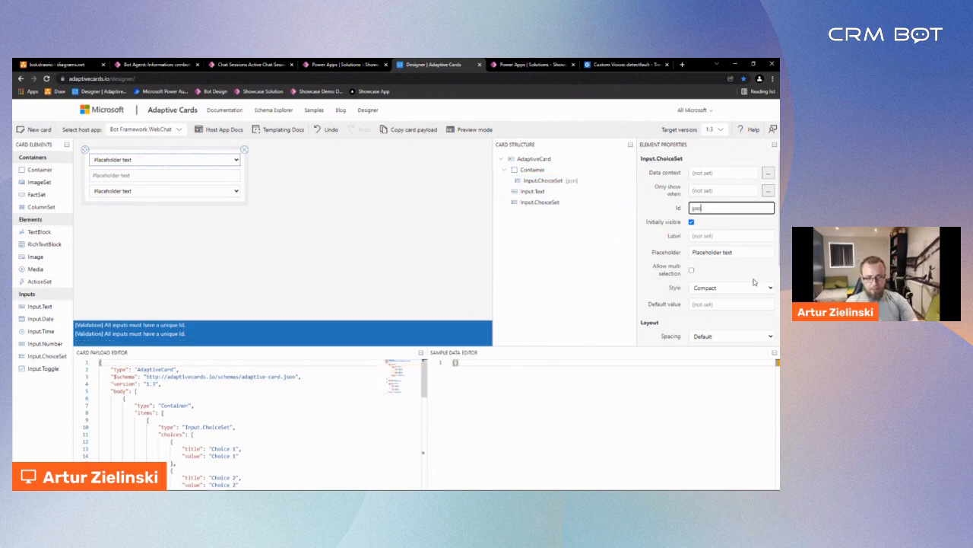
{"action": "left_click", "coordinate": [735, 238]}
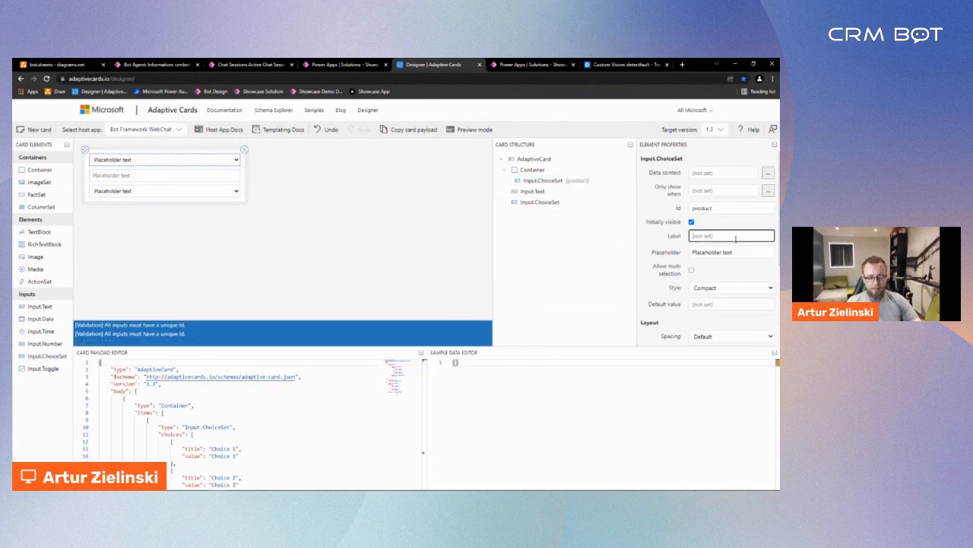
{"action": "type", "text": "Which pr"}
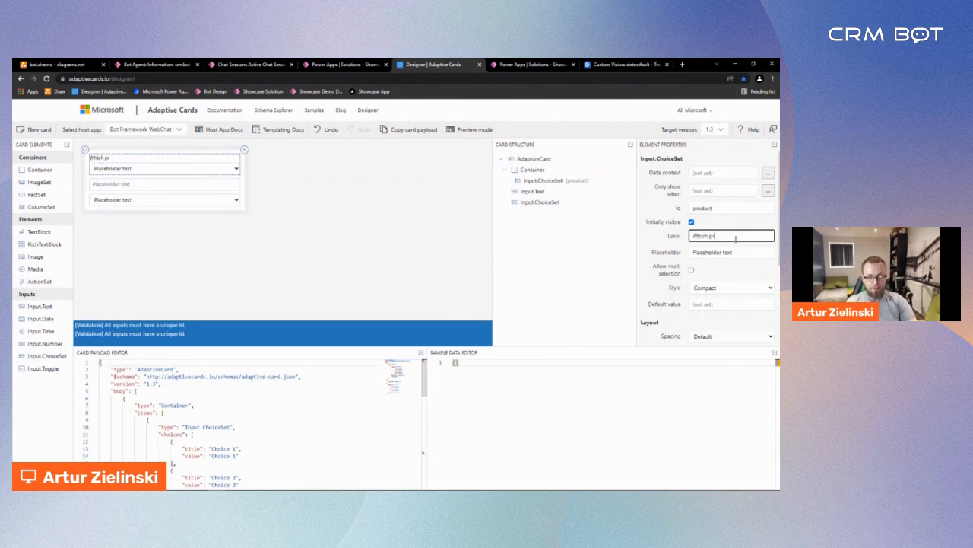
{"action": "type", "text": "oduct is affected?"}
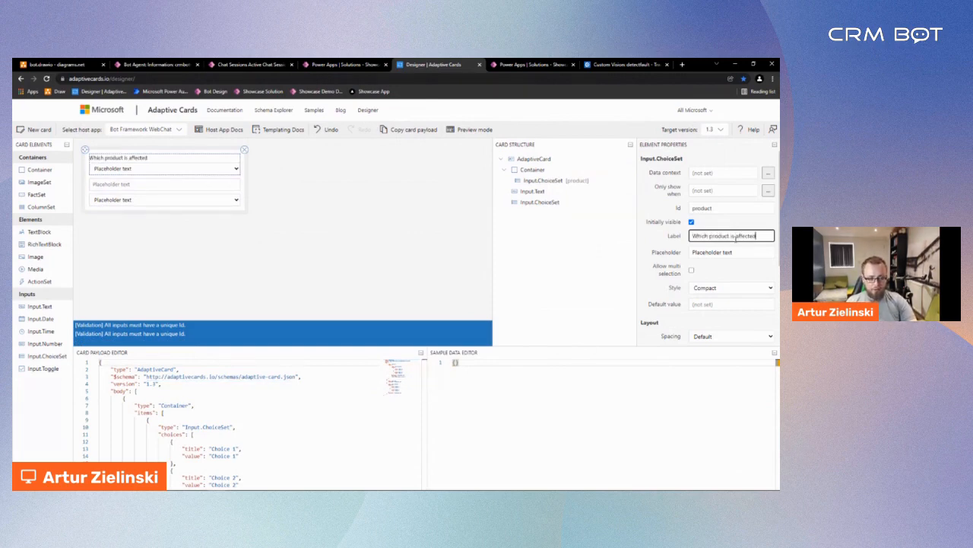
Step: Clear the product choice set's placeholder text and set its style to Expanded
{"action": "left_click", "coordinate": [720, 253]}
{"action": "key", "text": "ctrl+a"}
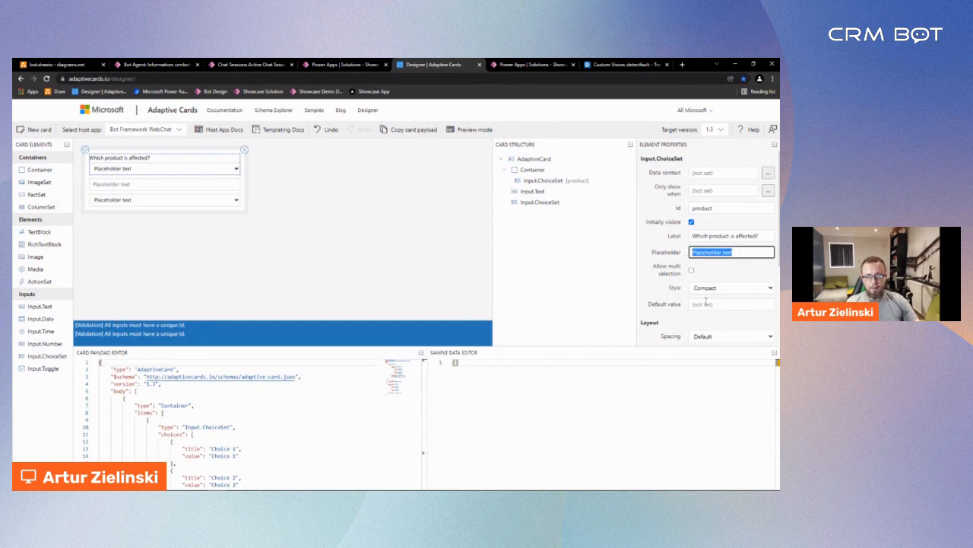
{"action": "key", "text": "BackSpace"}
{"action": "left_click", "coordinate": [721, 292]}
{"action": "left_click", "coordinate": [711, 304]}
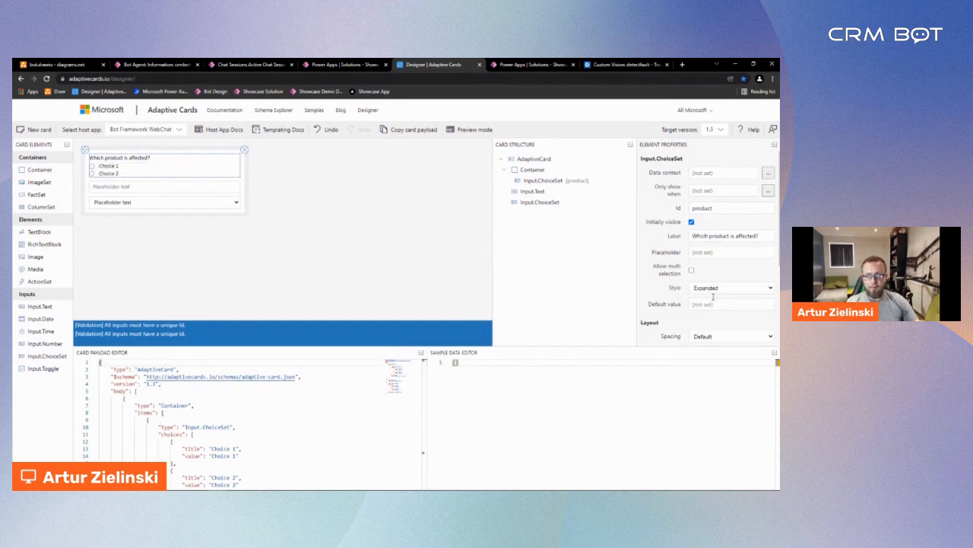
Step: Define the product choices as Mobile Phone with value Phone and Laptop with value Laptop
{"action": "scroll", "coordinate": [704, 312], "scroll_direction": "down", "scroll_amount": 1}
{"action": "scroll", "coordinate": [699, 319], "scroll_direction": "down", "scroll_amount": 1}
{"action": "left_click", "coordinate": [687, 303]}
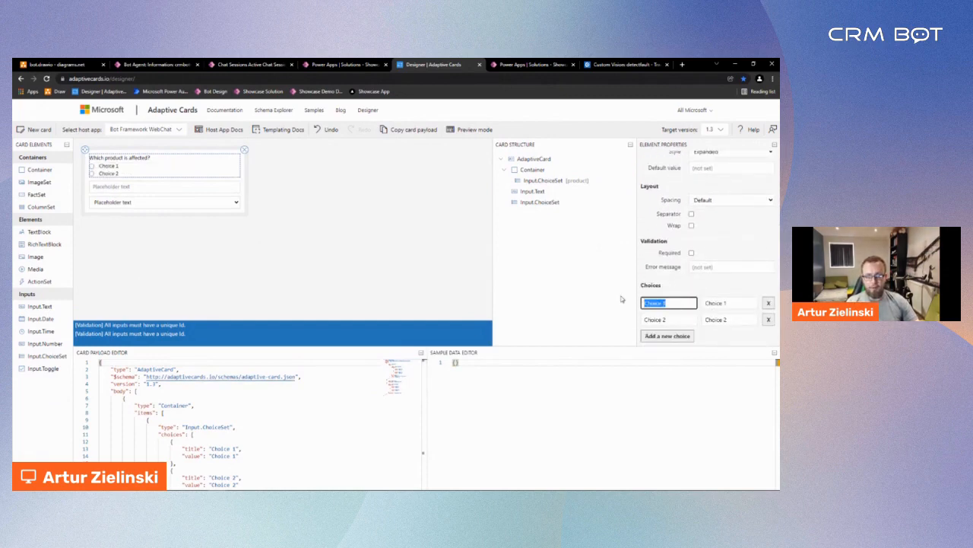
{"action": "type", "text": "Mobile Phone"}
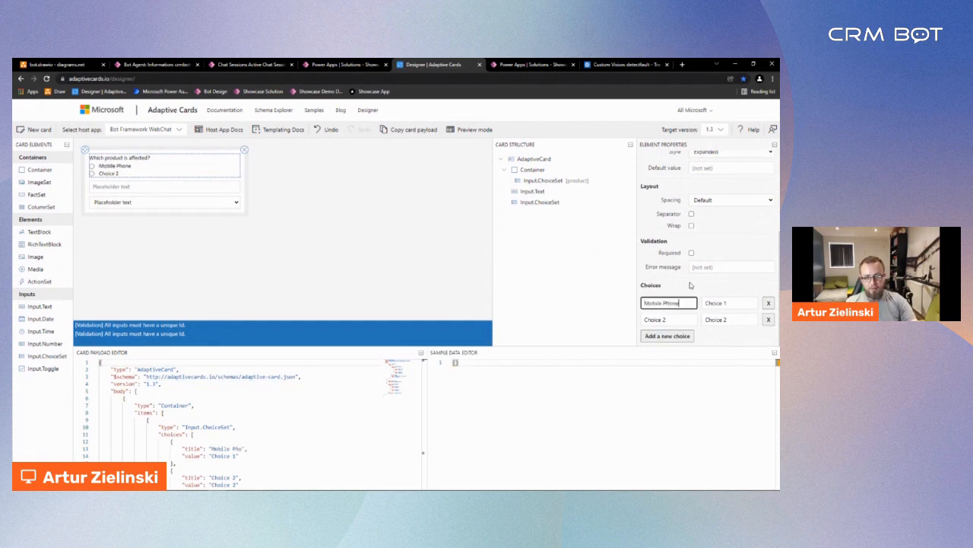
{"action": "key", "text": "Tab"}
{"action": "type", "text": "M"}
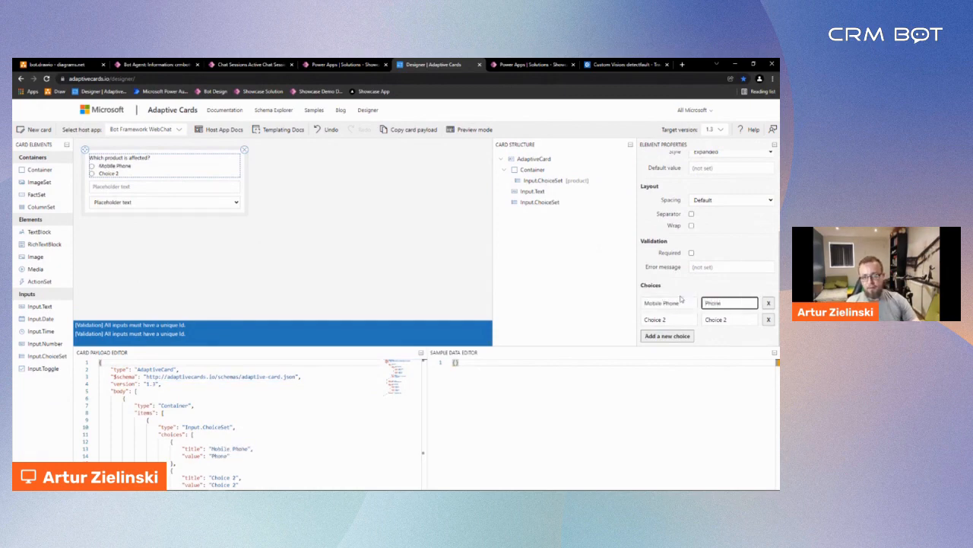
{"action": "key", "text": "Tab"}
{"action": "key", "text": "Tab"}
{"action": "type", "text": "Laptop"}
{"action": "key", "text": "Tab"}
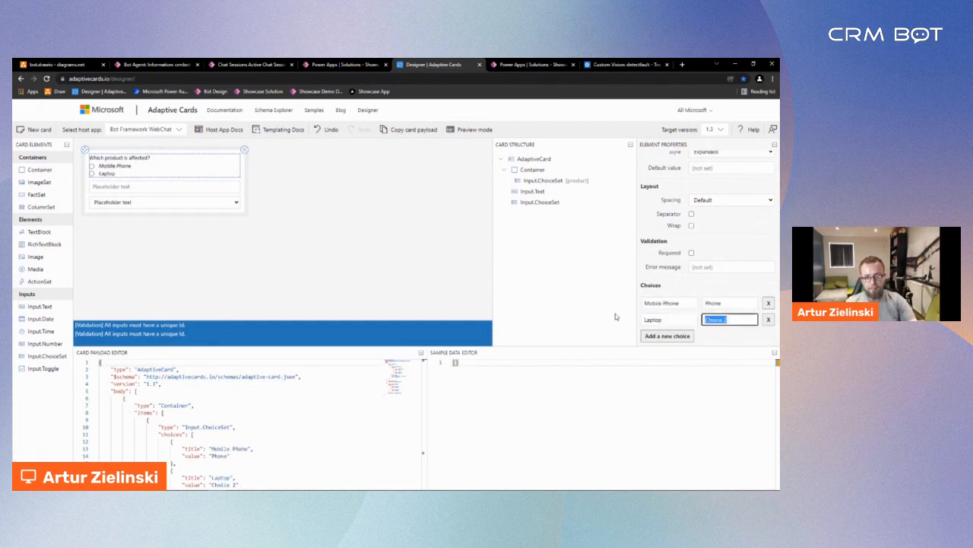
{"action": "type", "text": "Laptop"}
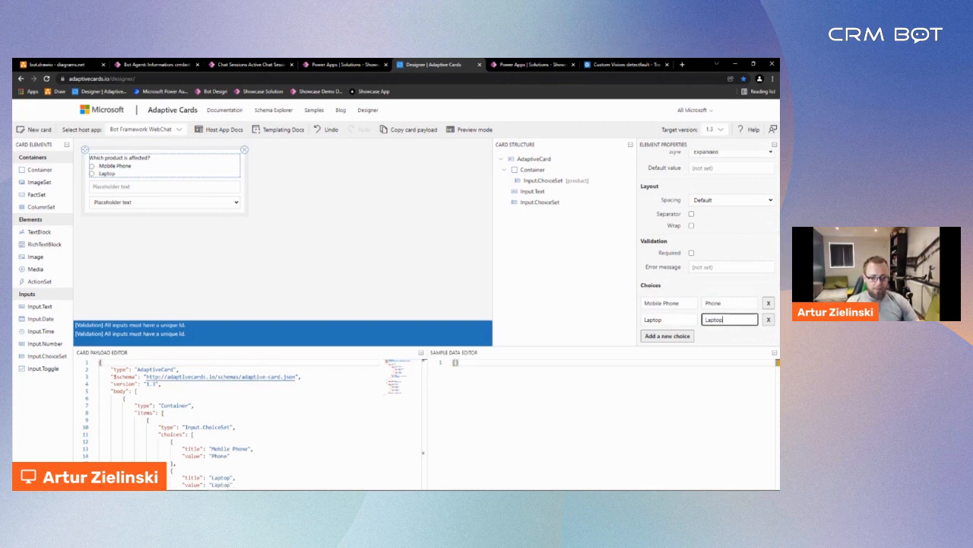
{"action": "left_click", "coordinate": [716, 290]}
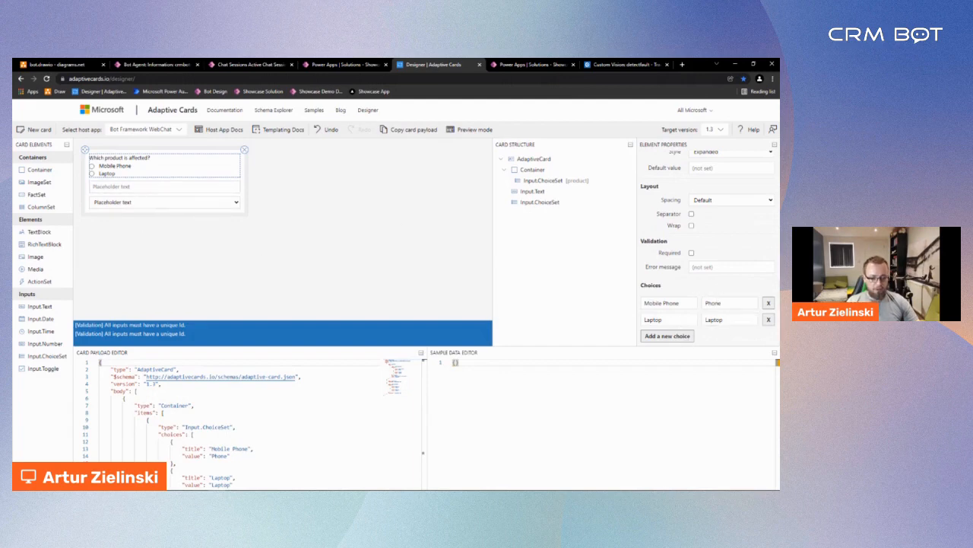
Step: Move the second choice set above the text input, and give the text input the ID Title and label "What's the issue?"
{"action": "left_click_drag", "start_coordinate": [146, 201], "coordinate": [146, 185]}
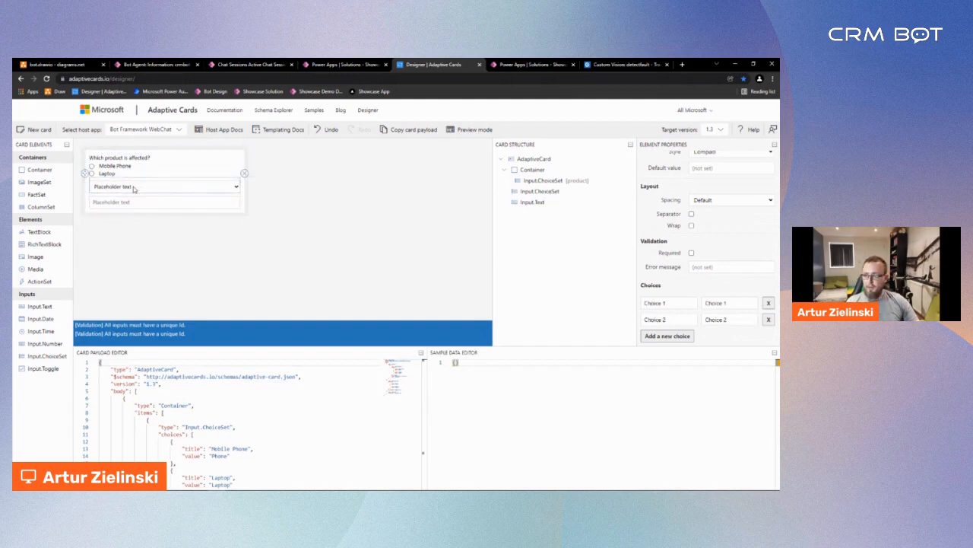
{"action": "left_click", "coordinate": [517, 204]}
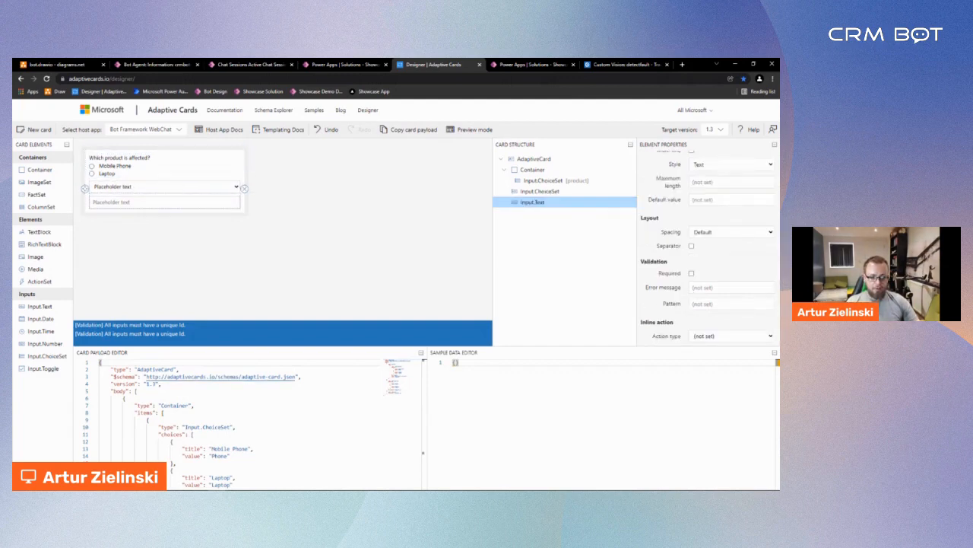
{"action": "scroll", "coordinate": [665, 266], "scroll_direction": "up", "scroll_amount": 3}
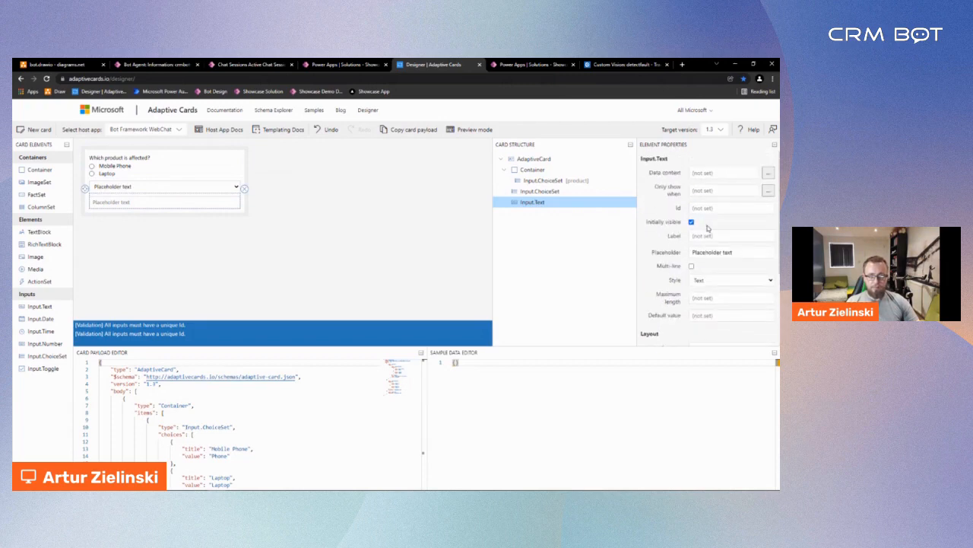
{"action": "left_click", "coordinate": [711, 208]}
{"action": "type", "text": "Title"}
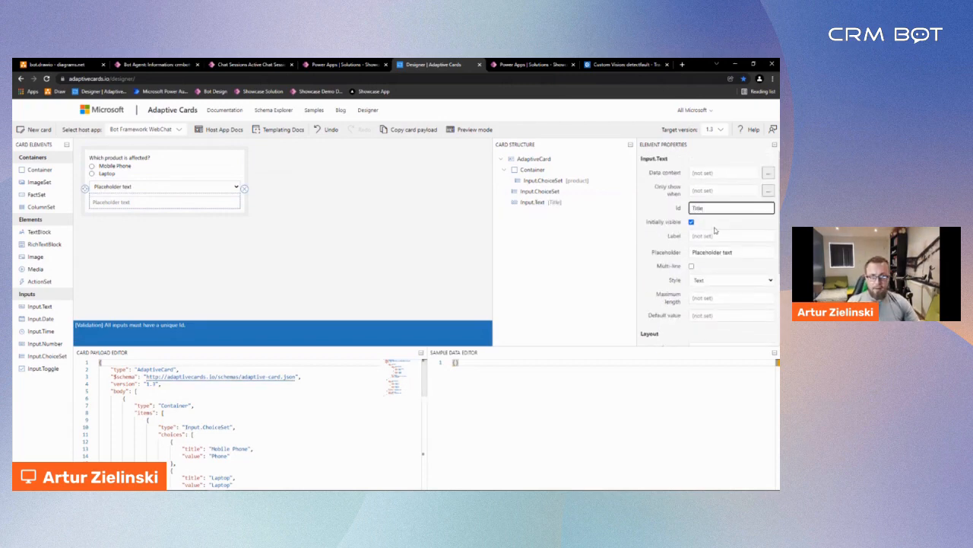
{"action": "left_click", "coordinate": [717, 236]}
{"action": "type", "text": "What's the issue?"}
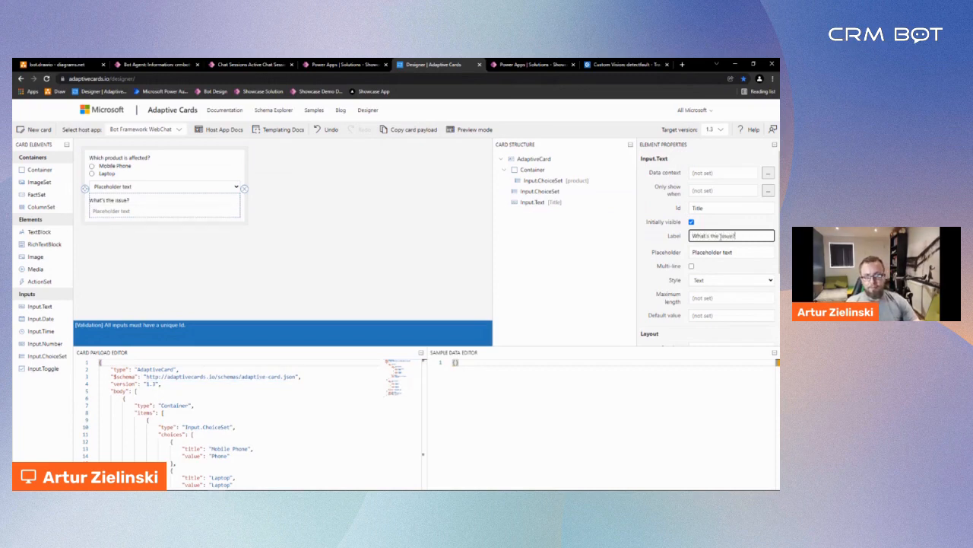
Step: Clear the text input's placeholder text and review its other properties, keeping the Text style
{"action": "key", "text": "Tab"}
{"action": "key", "text": "BackSpace"}
{"action": "scroll", "coordinate": [712, 286], "scroll_direction": "down", "scroll_amount": 1}
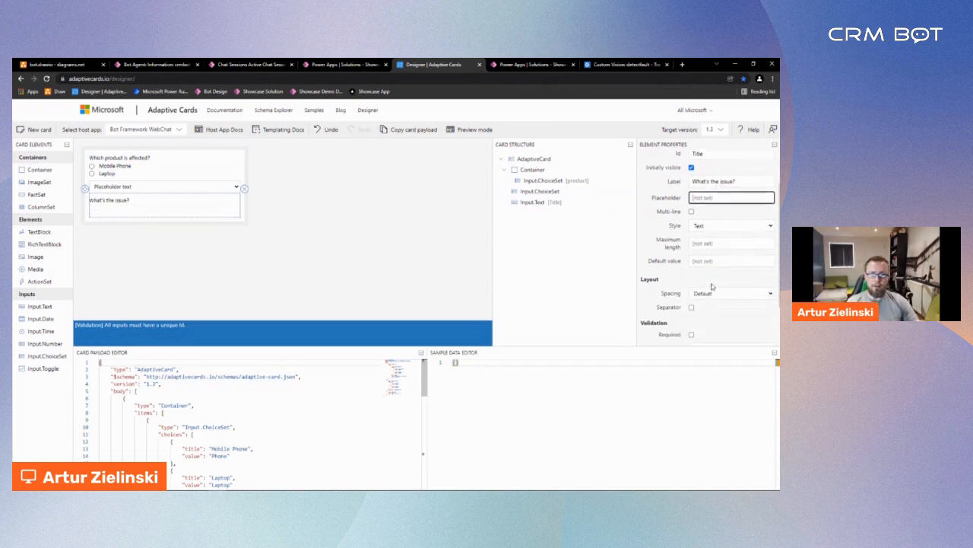
{"action": "scroll", "coordinate": [712, 286], "scroll_direction": "down", "scroll_amount": 1}
{"action": "scroll", "coordinate": [716, 236], "scroll_direction": "up", "scroll_amount": 3}
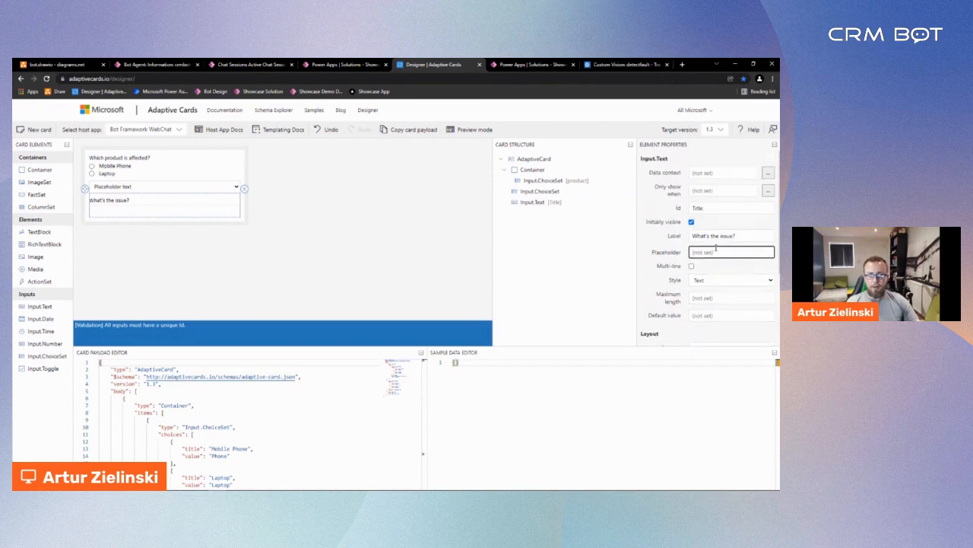
{"action": "left_click", "coordinate": [713, 283]}
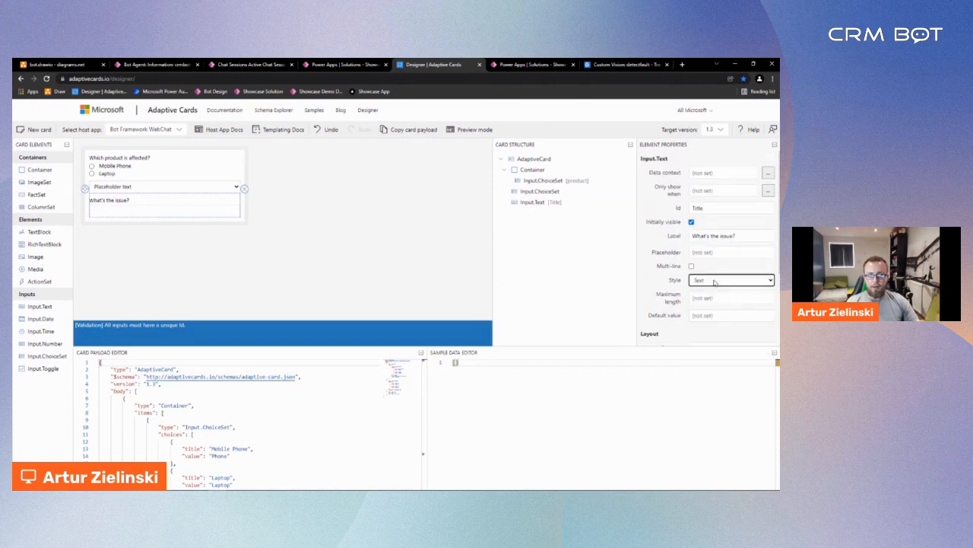
Step: Transfer the ID Title from the text input to the second choice set
{"action": "left_click", "coordinate": [157, 193]}
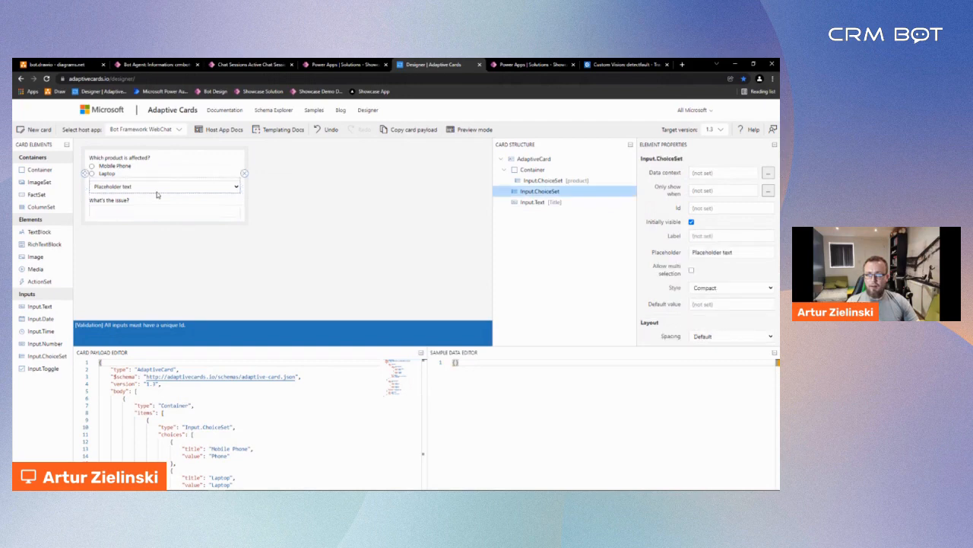
{"action": "left_click", "coordinate": [119, 208]}
{"action": "double_click", "coordinate": [697, 208]}
{"action": "key", "text": "ctrl+x"}
{"action": "left_click", "coordinate": [111, 187]}
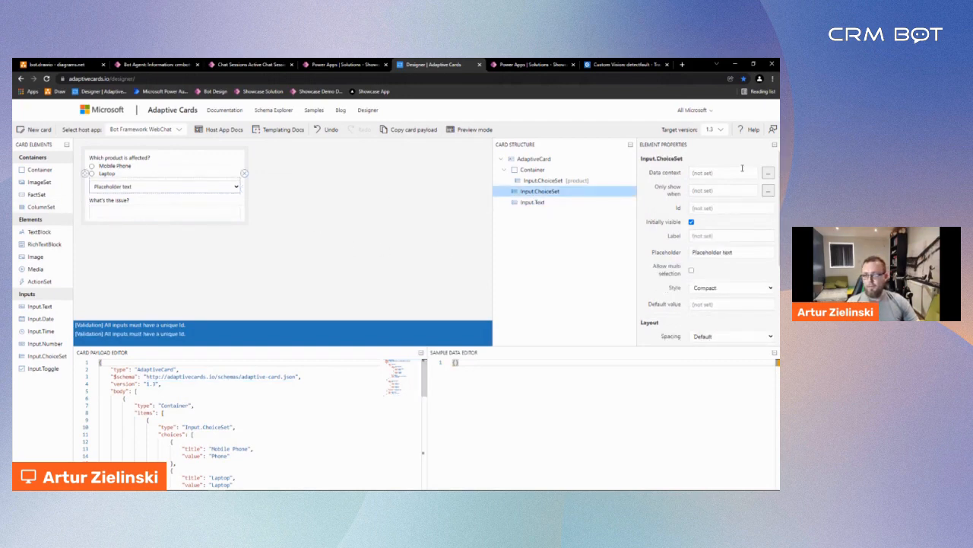
{"action": "left_click", "coordinate": [730, 207]}
{"action": "key", "text": "ctrl+v"}
Step: Transfer the label "What's the issue?" from the text input to the Title choice set
{"action": "left_click", "coordinate": [720, 233]}
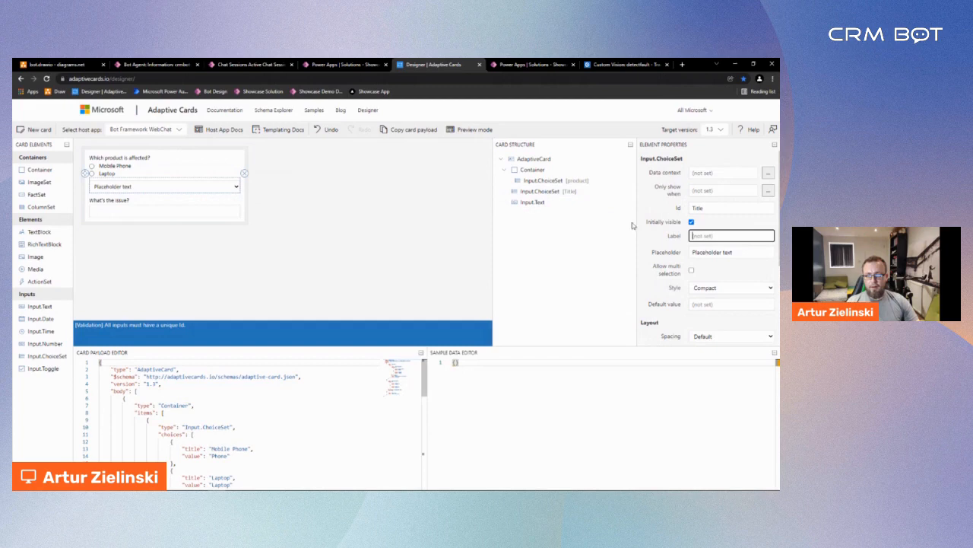
{"action": "left_click", "coordinate": [158, 206]}
{"action": "left_click_drag", "start_coordinate": [753, 235], "coordinate": [515, 236]}
{"action": "key", "text": "ctrl+x"}
{"action": "left_click", "coordinate": [148, 185]}
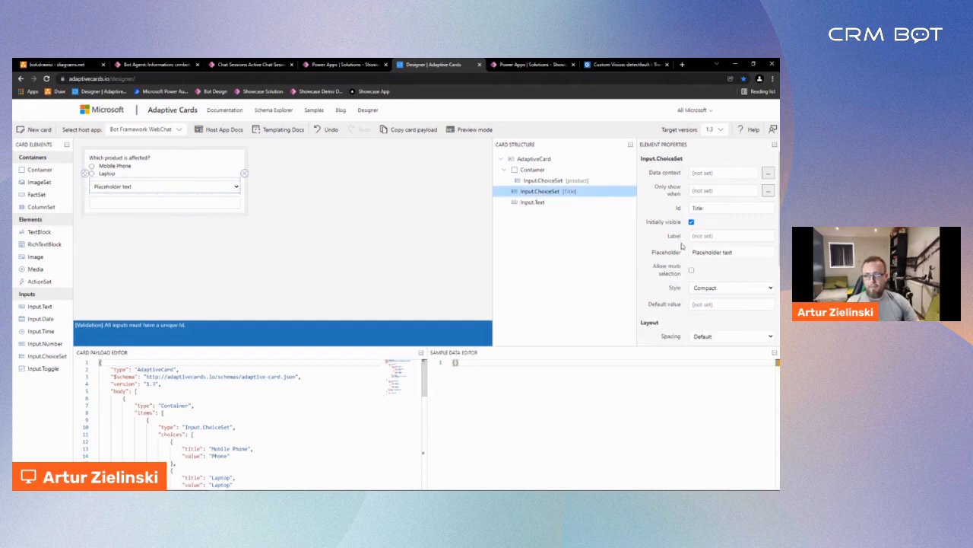
{"action": "left_click", "coordinate": [724, 236]}
{"action": "key", "text": "ctrl+v"}
Step: Clear the Title choice set's placeholder text and set its style to Expanded
{"action": "key", "text": "Tab"}
{"action": "key", "text": "BackSpace"}
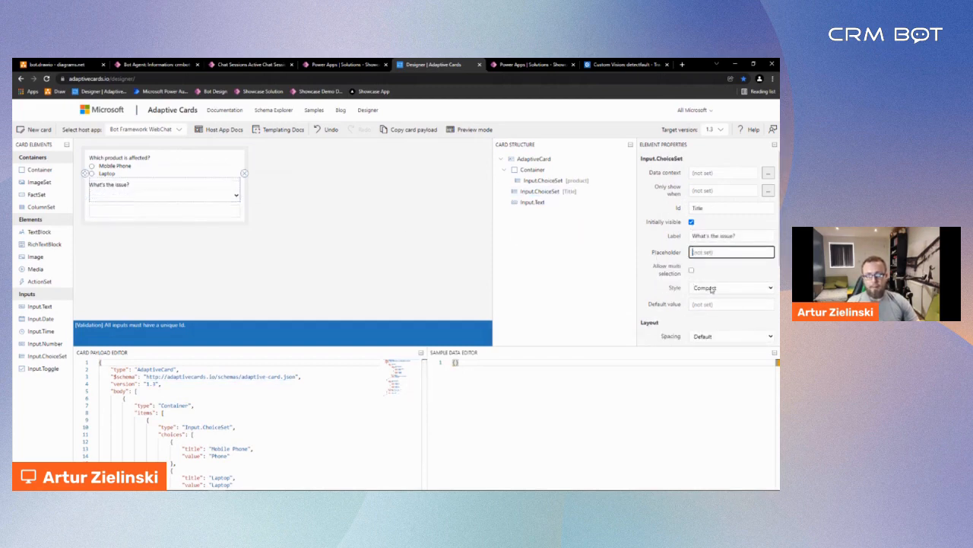
{"action": "left_click", "coordinate": [705, 288]}
{"action": "left_click", "coordinate": [706, 314]}
Step: Set the Title choice set's first choice to "My screen cracked." with the value "My screen scracked."
{"action": "scroll", "coordinate": [720, 284], "scroll_direction": "down", "scroll_amount": 3}
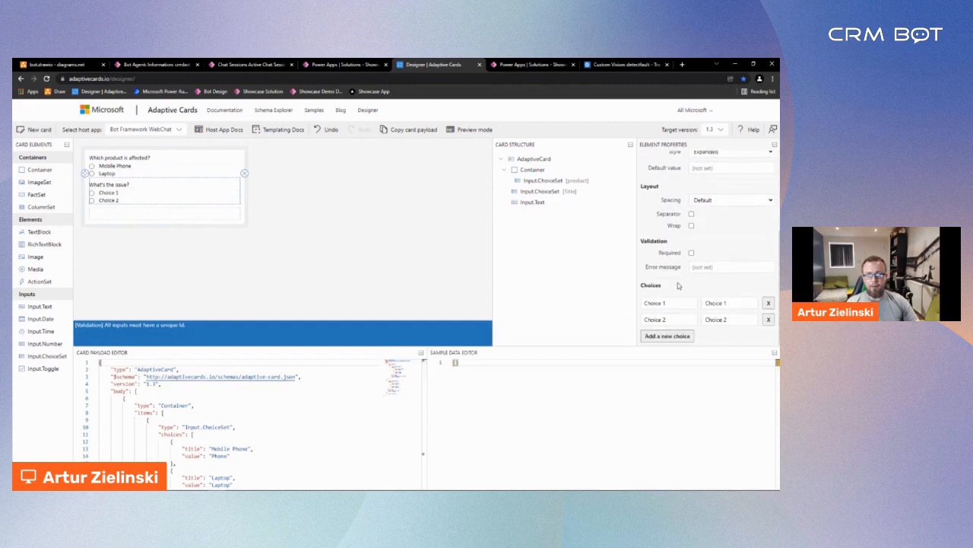
{"action": "left_click_drag", "start_coordinate": [674, 302], "coordinate": [627, 300]}
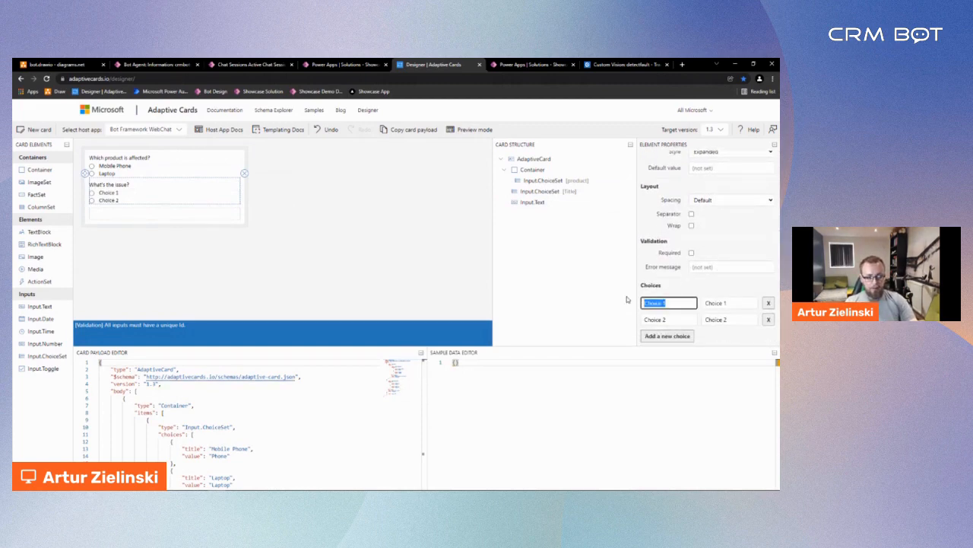
{"action": "type", "text": "My screen"}
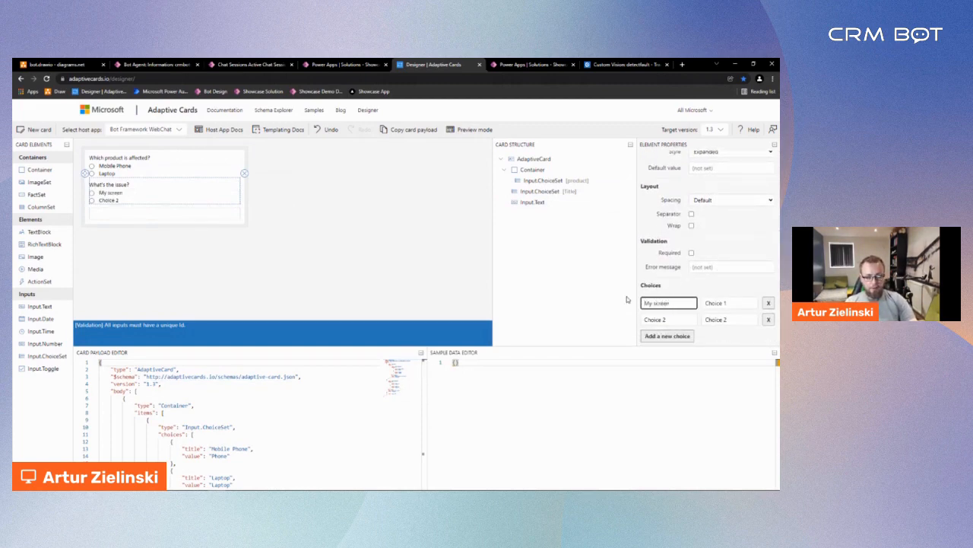
{"action": "type", "text": " cracked."}
{"action": "key", "text": "Tab"}
{"action": "type", "text": "My"}
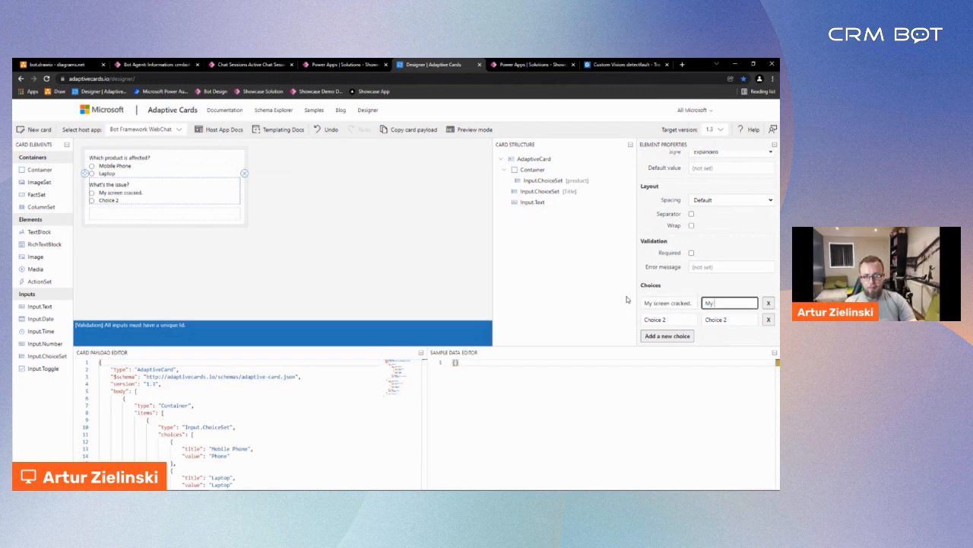
{"action": "type", "text": " Screen scracked."}
{"action": "left_click", "coordinate": [715, 303]}
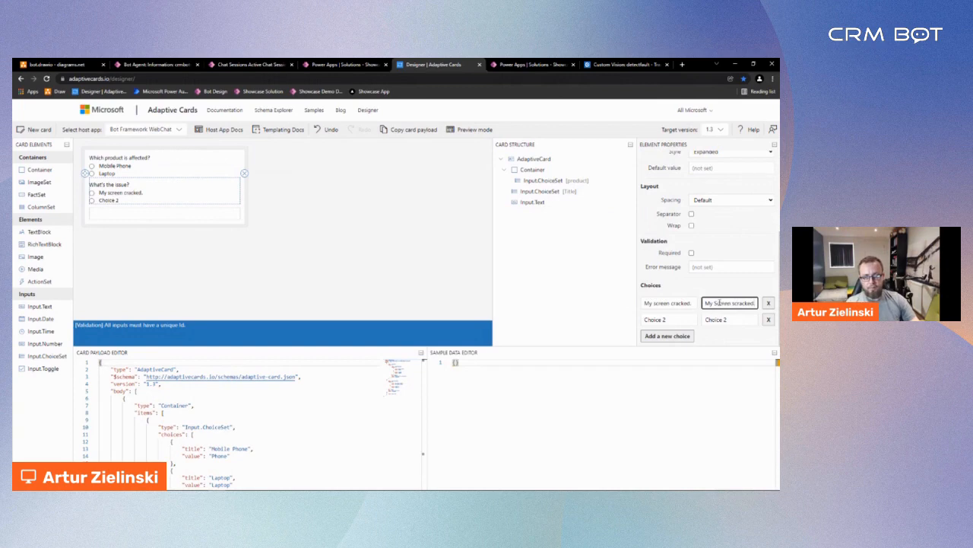
{"action": "key", "text": "Delete"}
{"action": "type", "text": "s"}
{"action": "key", "text": "Tab"}
{"action": "key", "text": "Tab"}
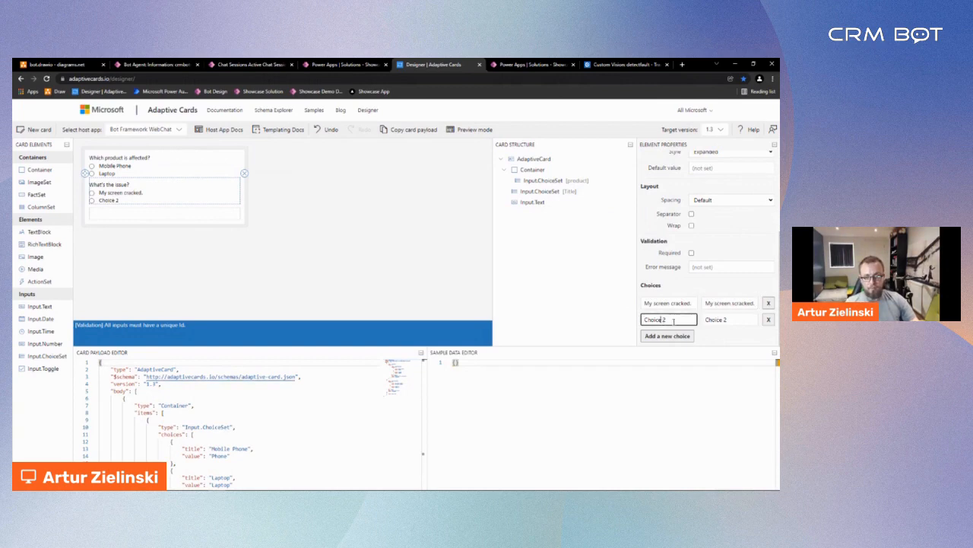
Step: Set both the title and the value of the Title choice set's second choice to "My battery is dead."
{"action": "type", "text": "My battery is d"}
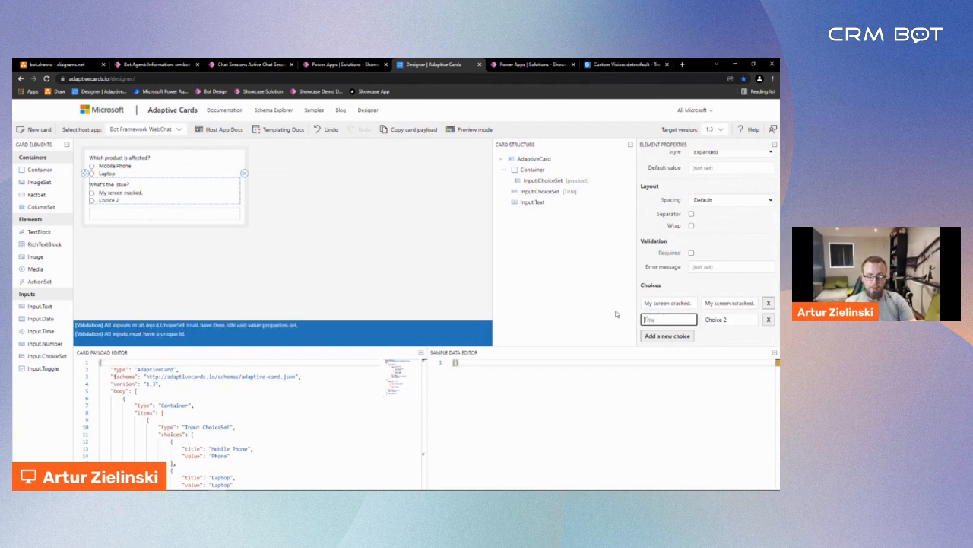
{"action": "type", "text": "ead."}
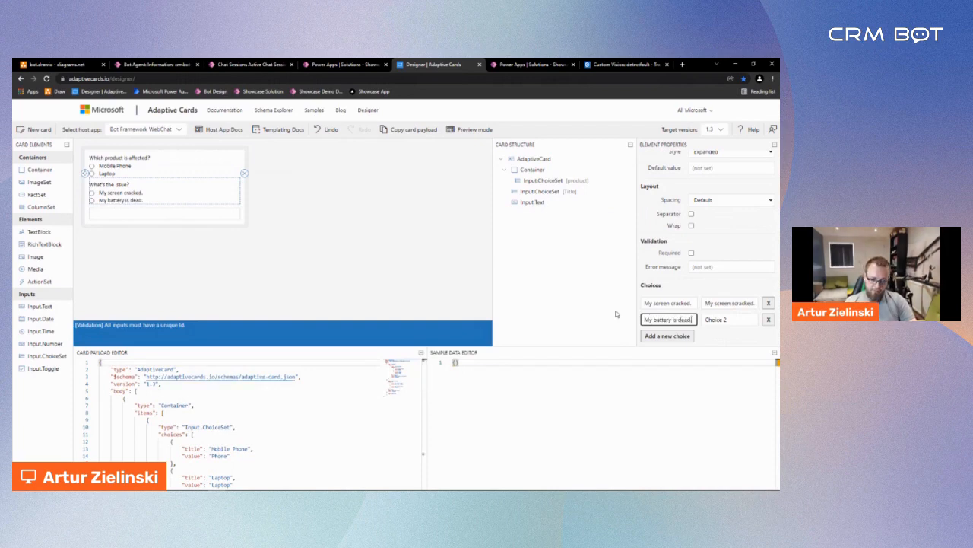
{"action": "key", "text": "Tab"}
{"action": "type", "text": "My battery is"}
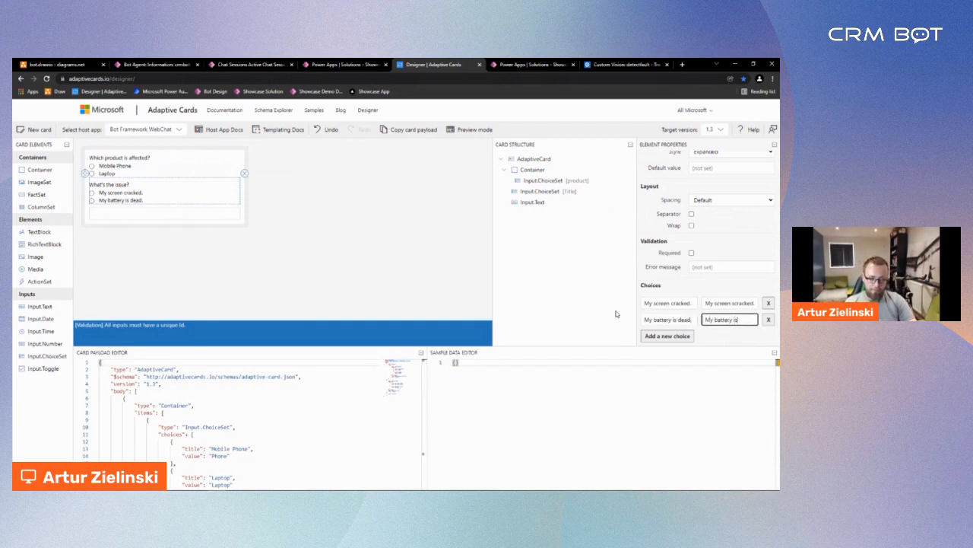
{"action": "type", "text": " dead."}
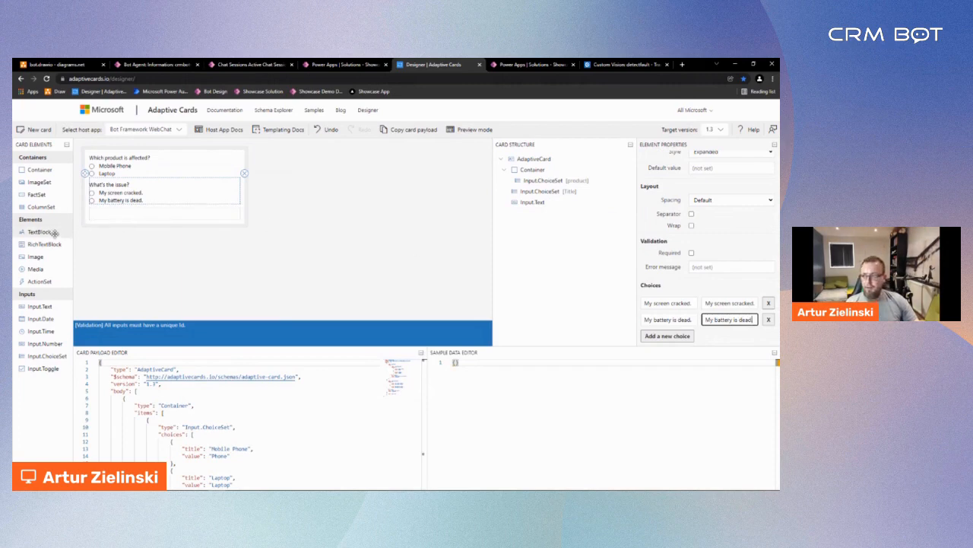
{"action": "left_click_drag", "start_coordinate": [39, 231], "coordinate": [117, 210]}
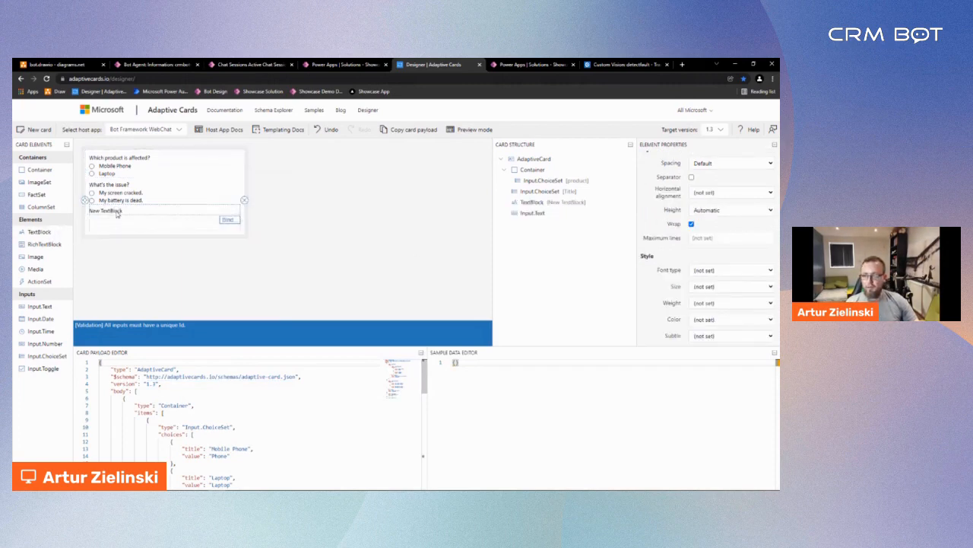
{"action": "scroll", "coordinate": [713, 227], "scroll_direction": "up", "scroll_amount": 2}
{"action": "left_click", "coordinate": [719, 209]}
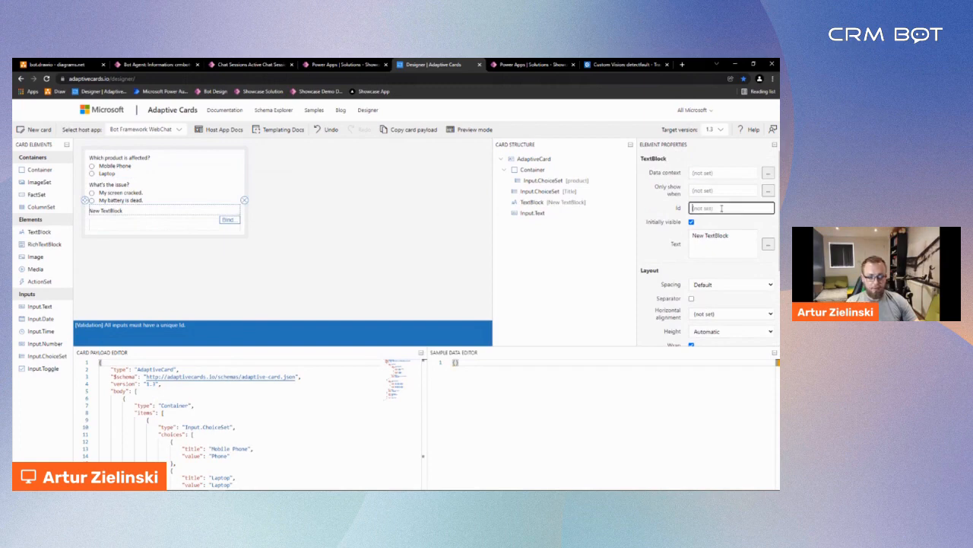
{"action": "type", "text": "Desc"}
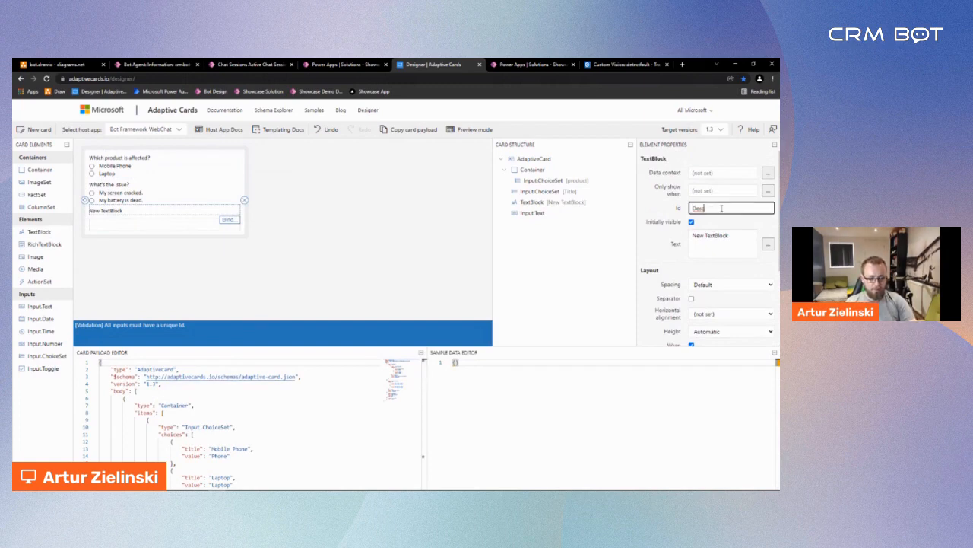
{"action": "key", "text": "BackSpace"}
{"action": "type", "text": "Title"}
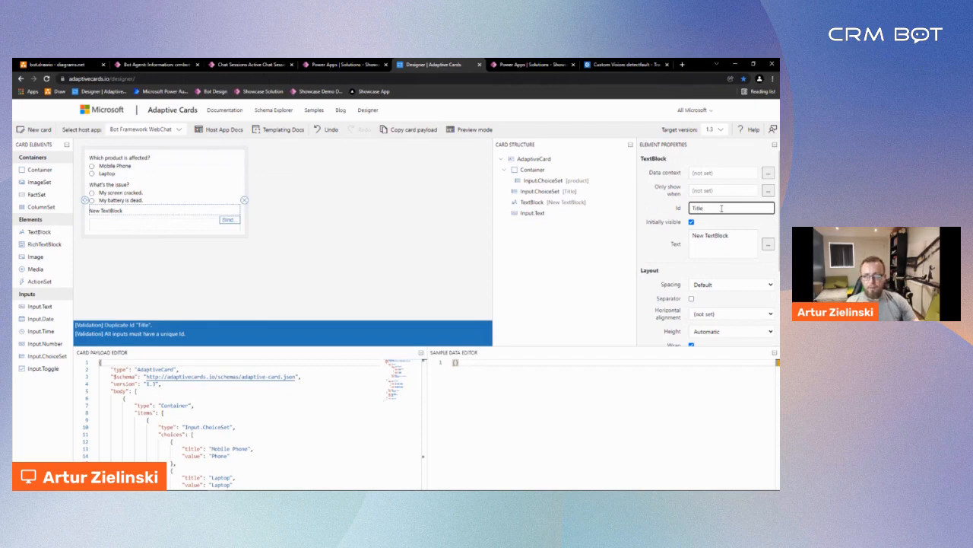
{"action": "key", "text": "ctrl+a"}
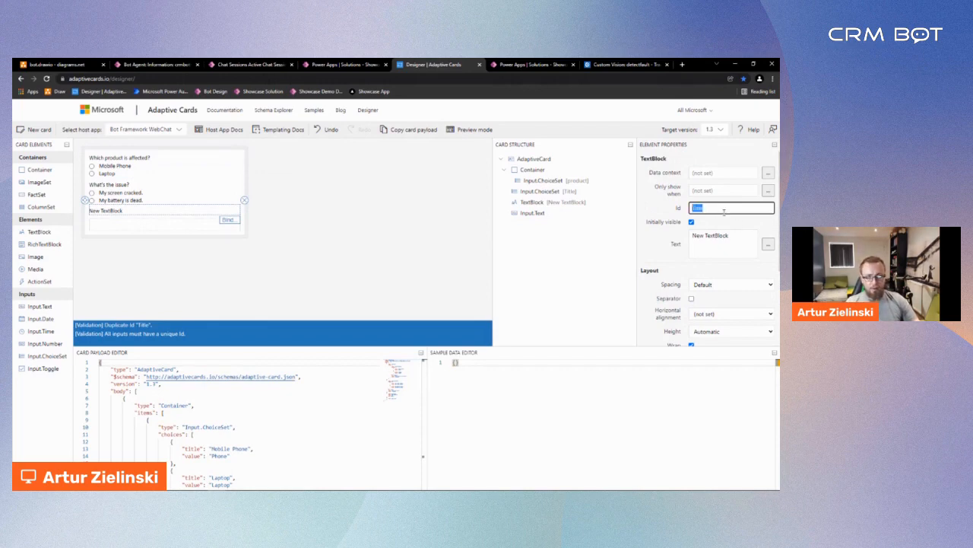
{"action": "type", "text": "description"}
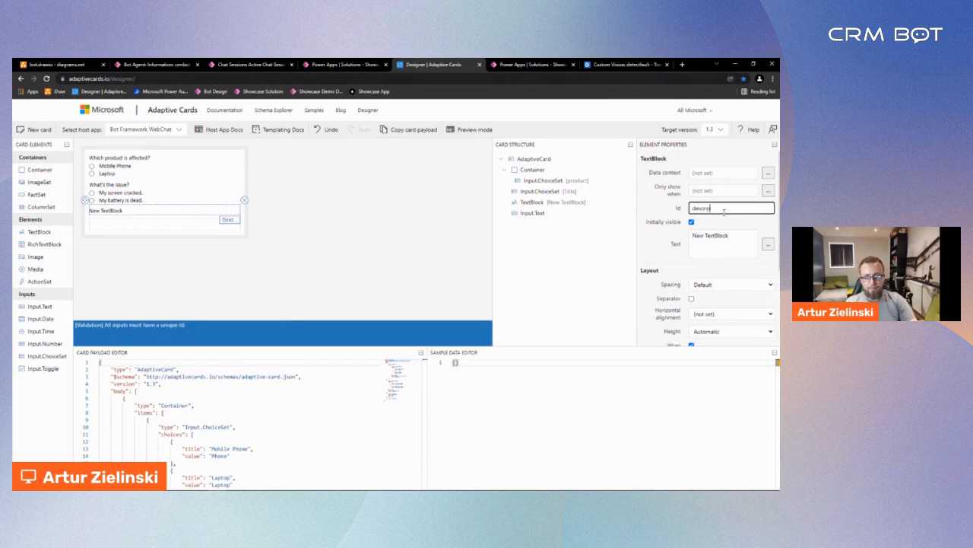
{"action": "left_click", "coordinate": [724, 250]}
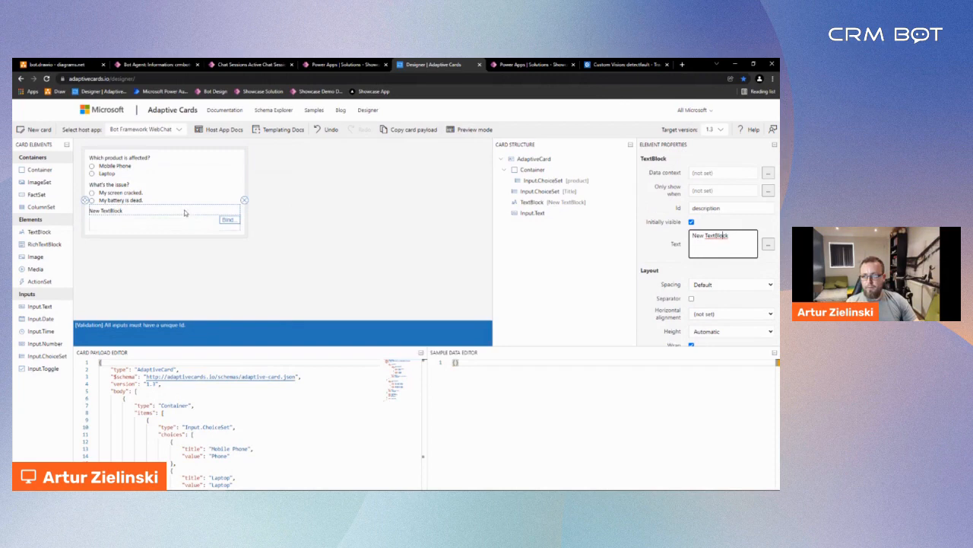
{"action": "left_click", "coordinate": [245, 200]}
Step: Give the text input the ID description and the label "Please explain the issue in more details"
{"action": "left_click", "coordinate": [157, 213]}
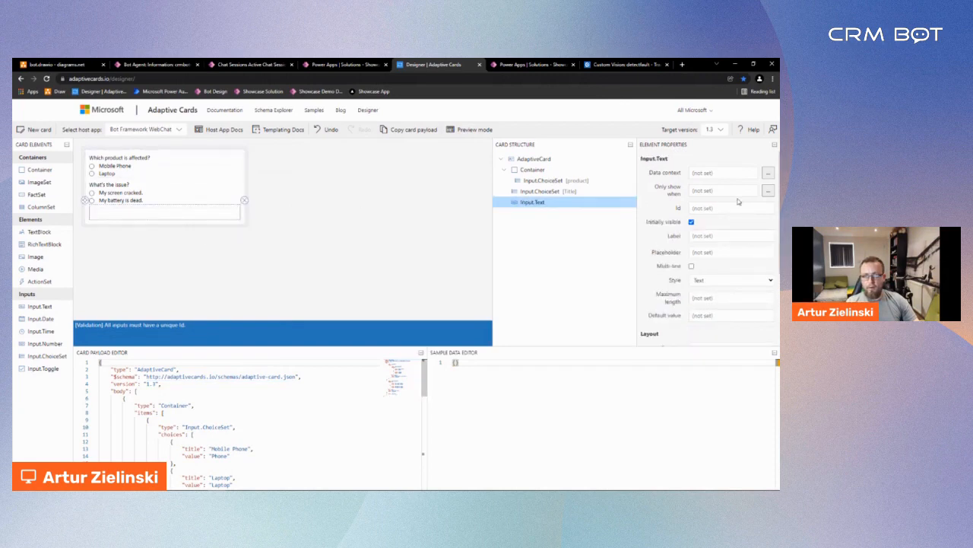
{"action": "left_click", "coordinate": [740, 207]}
{"action": "type", "text": "description"}
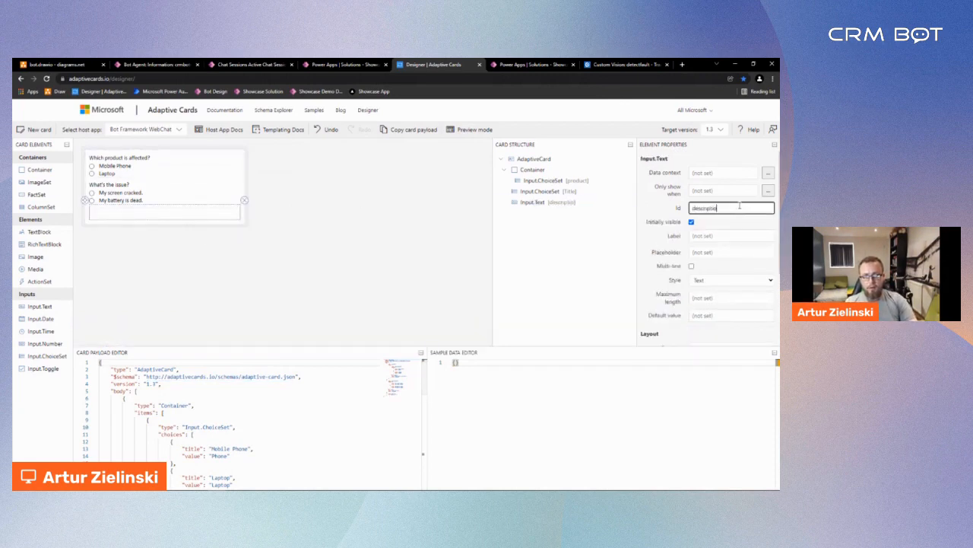
{"action": "left_click", "coordinate": [744, 234]}
{"action": "type", "text": "Wh"}
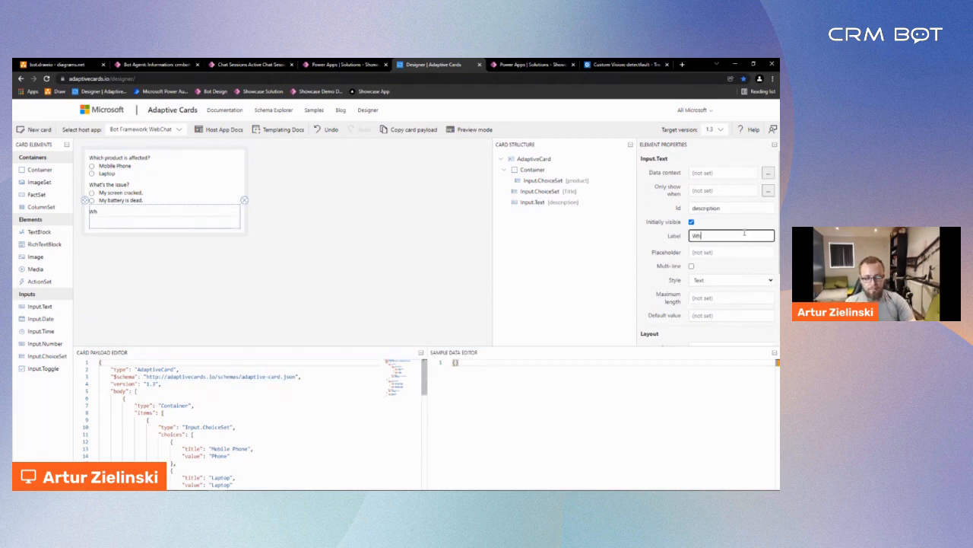
{"action": "type", "text": "lease explain"}
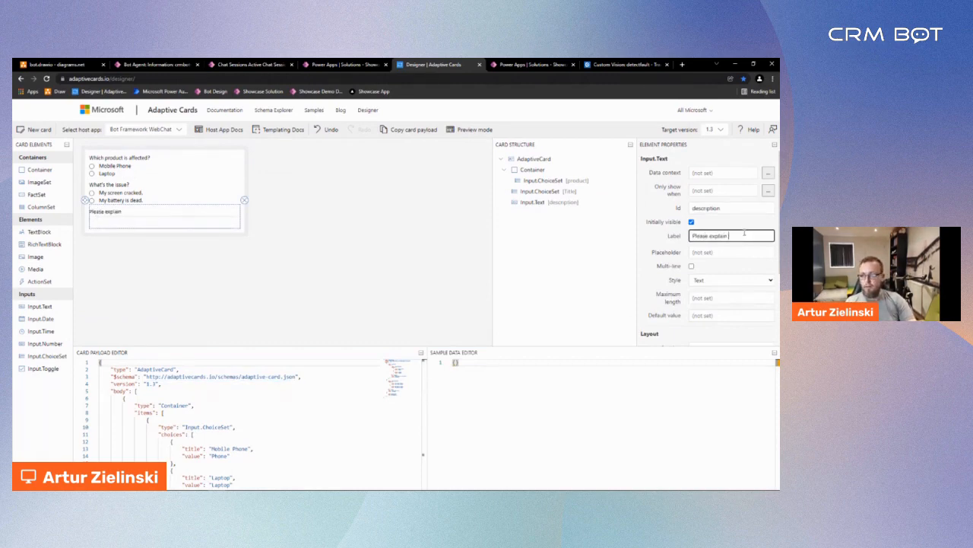
{"action": "type", "text": " the issue in more details"}
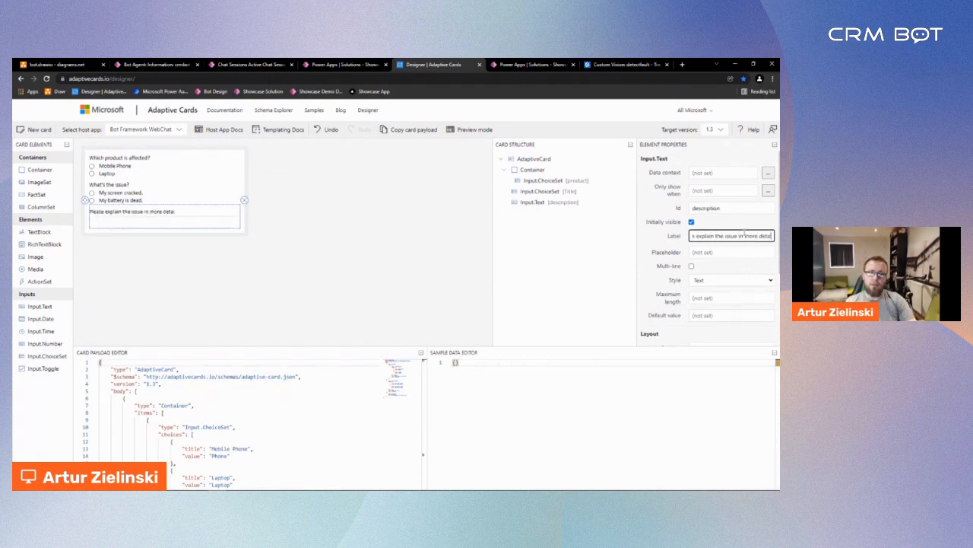
Step: Keep the description input's style as Text and make it multi-line
{"action": "left_click", "coordinate": [731, 280]}
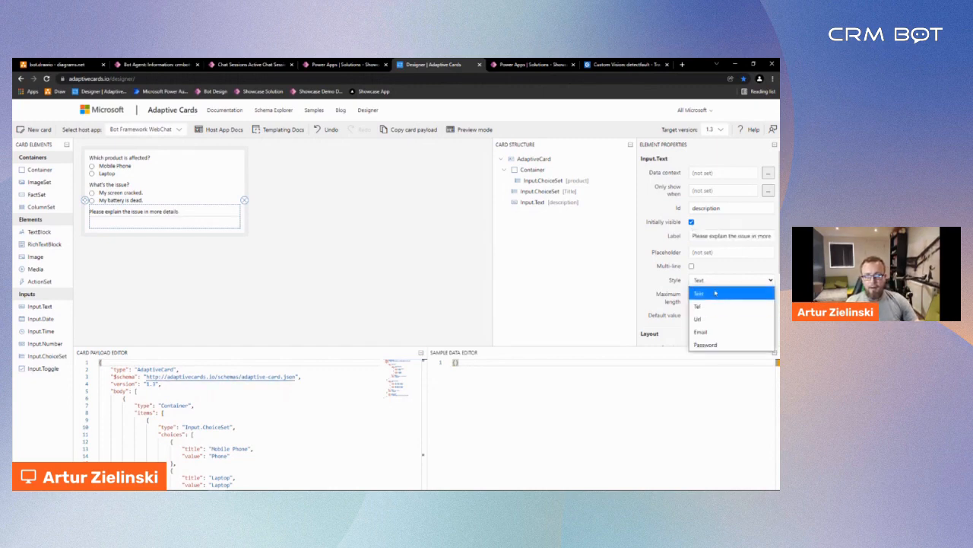
{"action": "left_click", "coordinate": [707, 289]}
{"action": "left_click", "coordinate": [691, 267]}
{"action": "scroll", "coordinate": [692, 269], "scroll_direction": "down", "scroll_amount": 3}
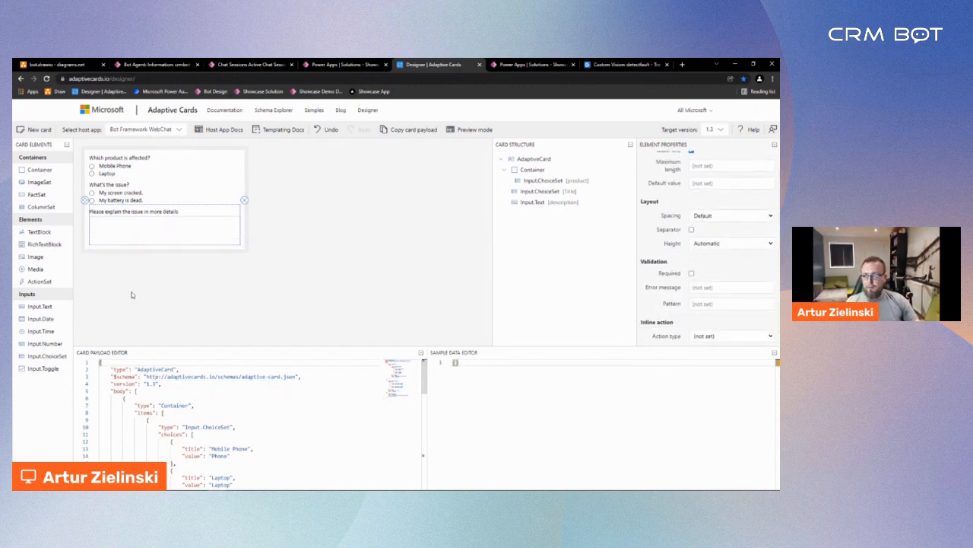
Step: Add an ActionSet below the description input and give it an Action.Submit action
{"action": "left_click_drag", "start_coordinate": [50, 282], "coordinate": [130, 251]}
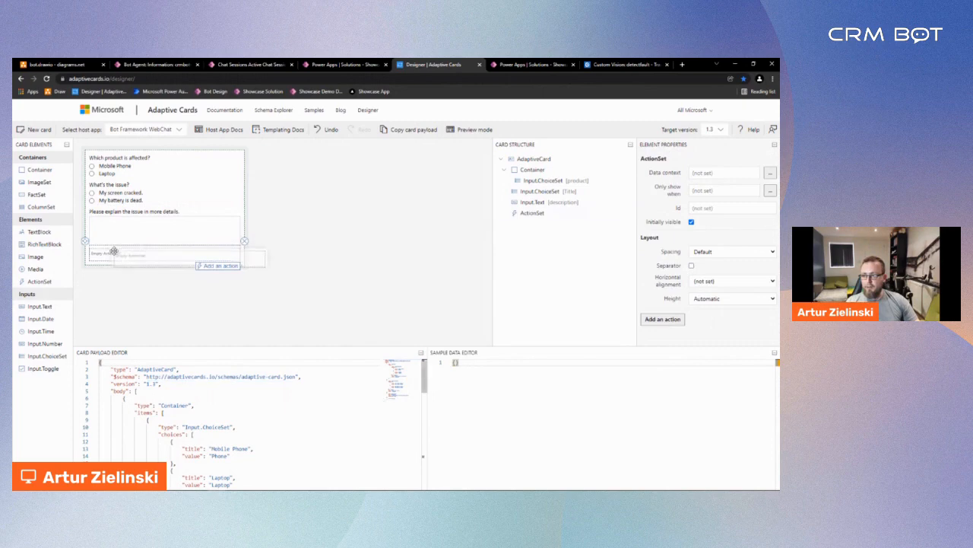
{"action": "left_click", "coordinate": [220, 266]}
{"action": "left_click", "coordinate": [220, 289]}
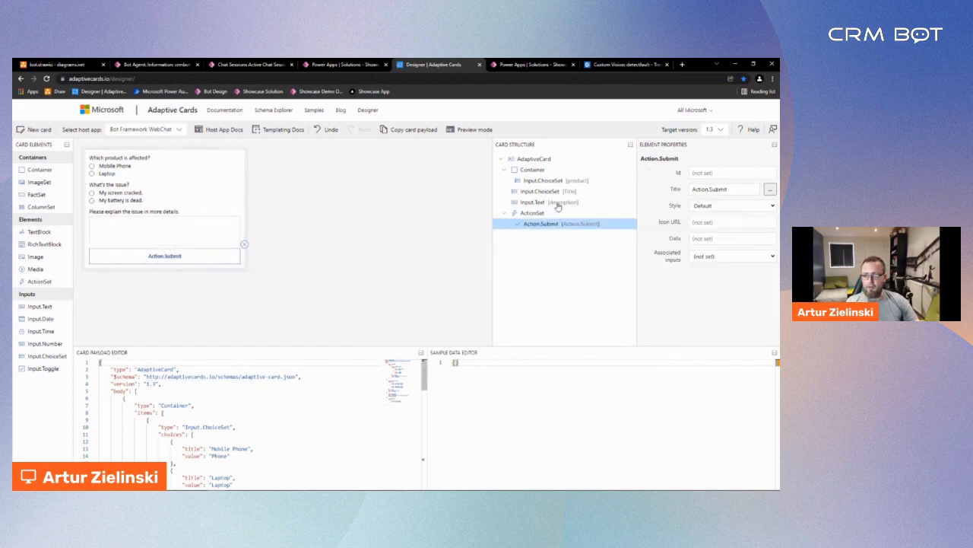
Step: Title the submit action "Submit Case"
{"action": "left_click", "coordinate": [718, 189]}
{"action": "double_click", "coordinate": [718, 189]}
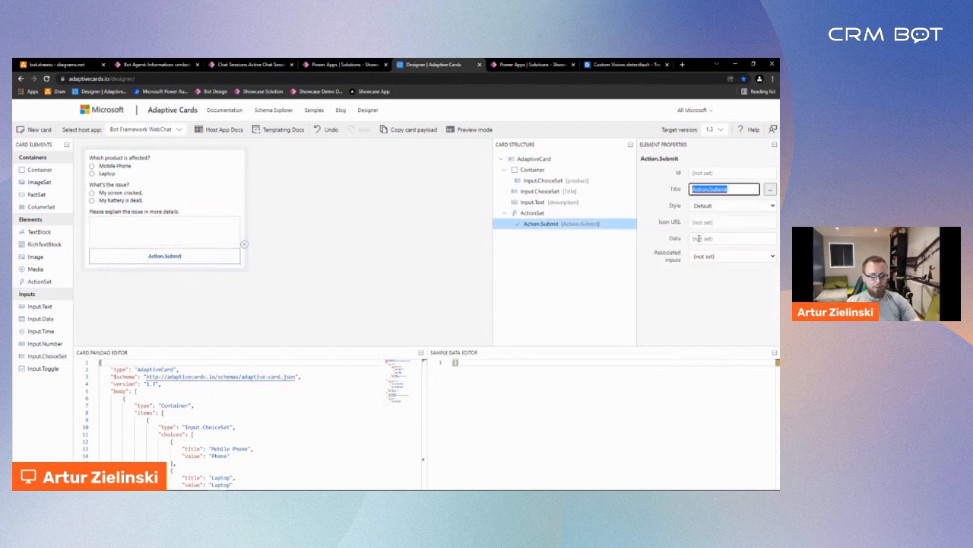
{"action": "type", "text": "Cre"}
{"action": "key", "text": "BackSpace"}
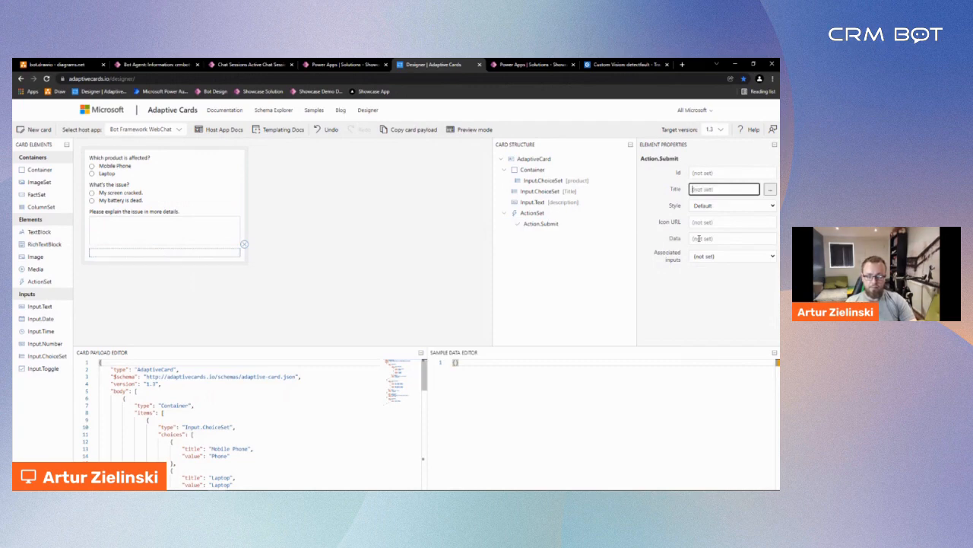
{"action": "type", "text": "Submit Case"}
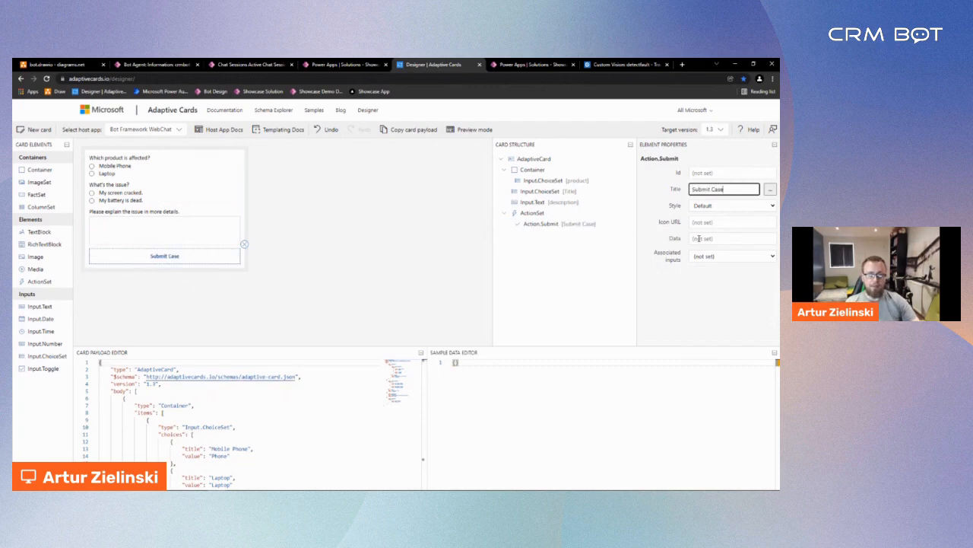
Step: Review the properties of the card's product, issue and description inputs
{"action": "left_click", "coordinate": [695, 239]}
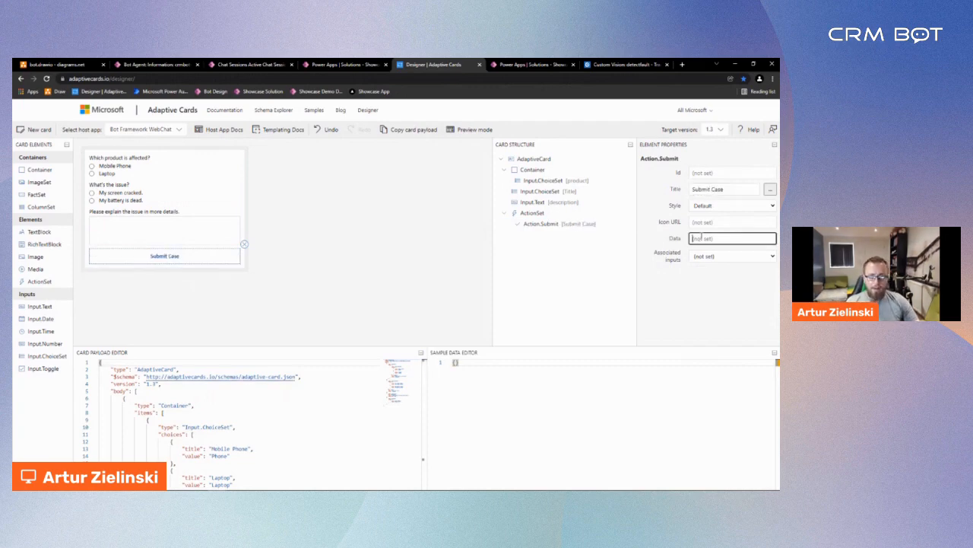
{"action": "left_click", "coordinate": [155, 221]}
{"action": "left_click", "coordinate": [164, 188]}
{"action": "left_click", "coordinate": [165, 173]}
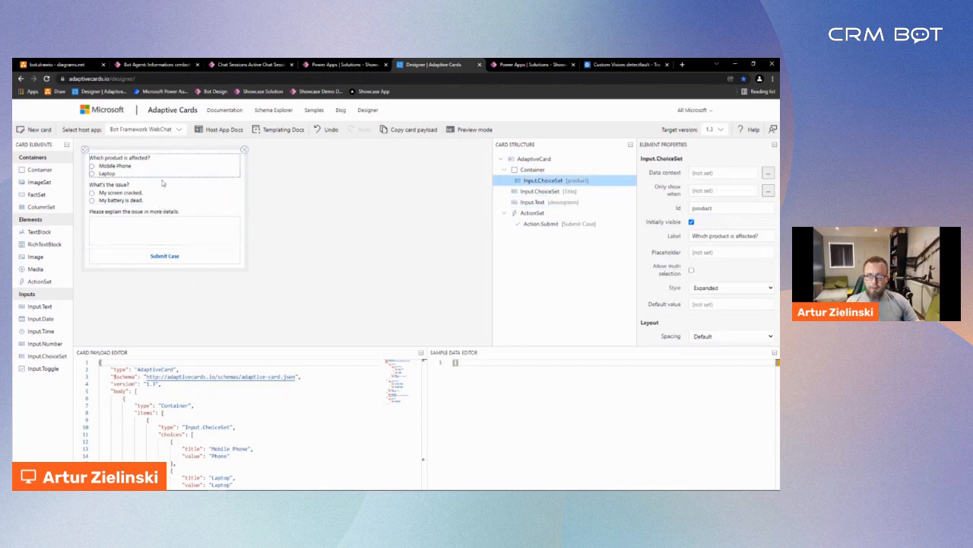
{"action": "left_click", "coordinate": [162, 192]}
{"action": "left_click", "coordinate": [162, 219]}
Step: Set the Submit Case action's data to {"event":"casesubmitted"}
{"action": "left_click", "coordinate": [165, 254]}
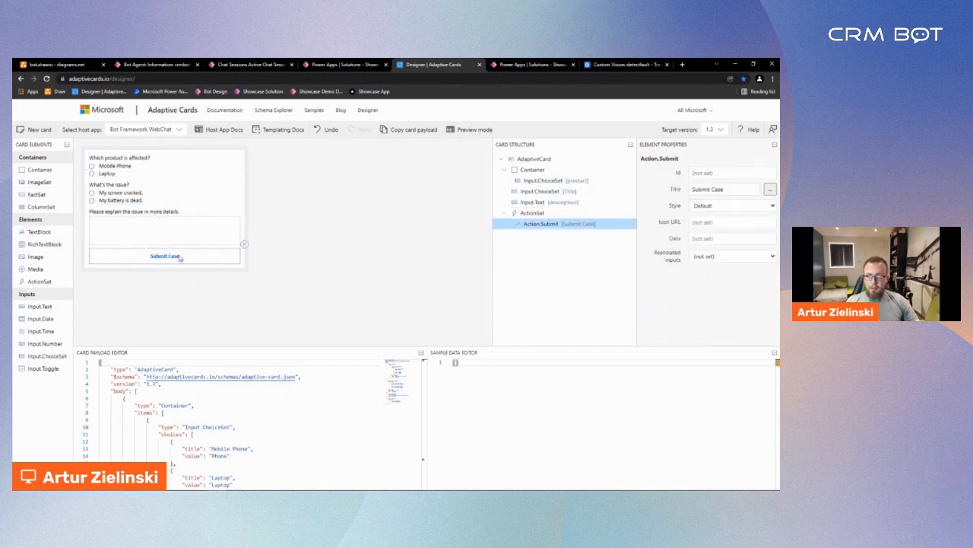
{"action": "left_click", "coordinate": [718, 221]}
{"action": "left_click", "coordinate": [721, 239]}
{"action": "type", "text": "{"}
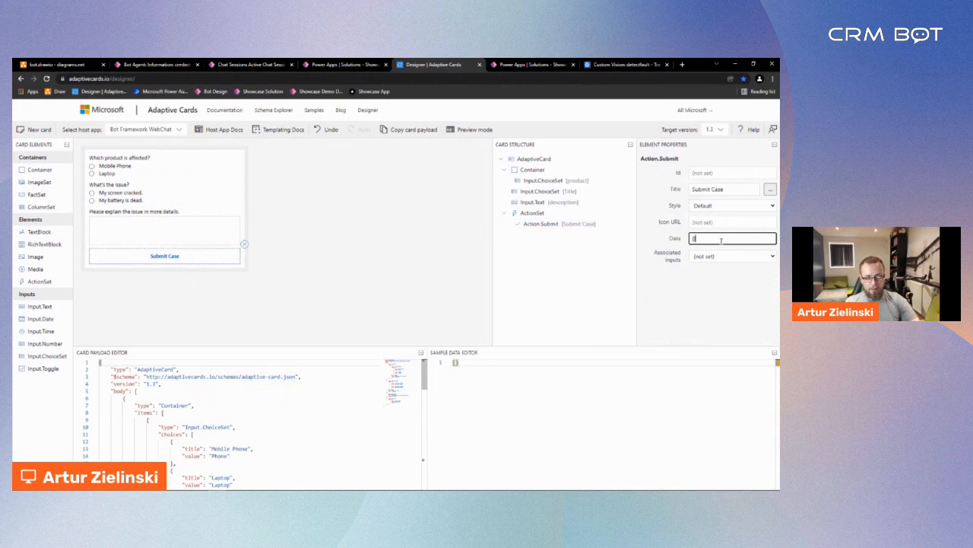
{"action": "type", "text": "\"event"}
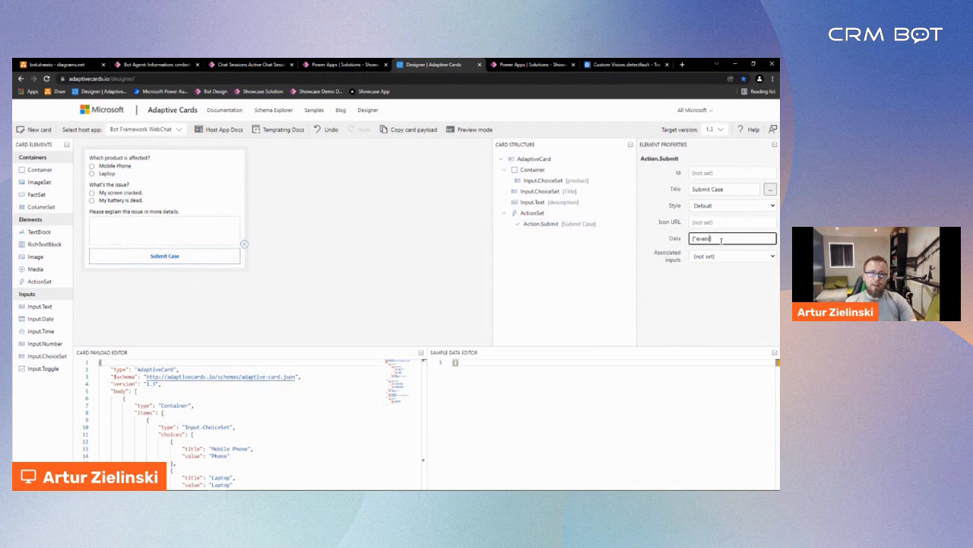
{"action": "type", "text": "\":\"\""}
{"action": "key", "text": "Left"}
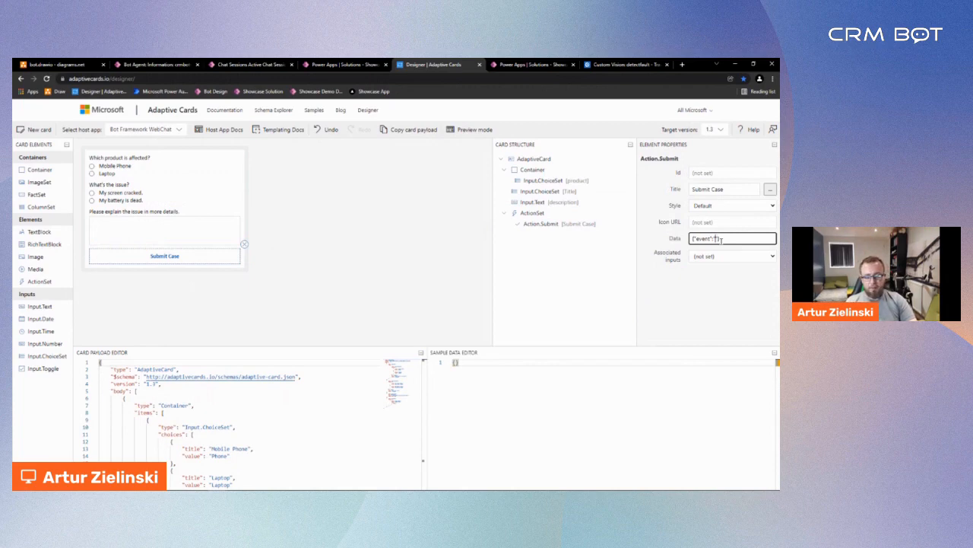
{"action": "type", "text": "casesub"}
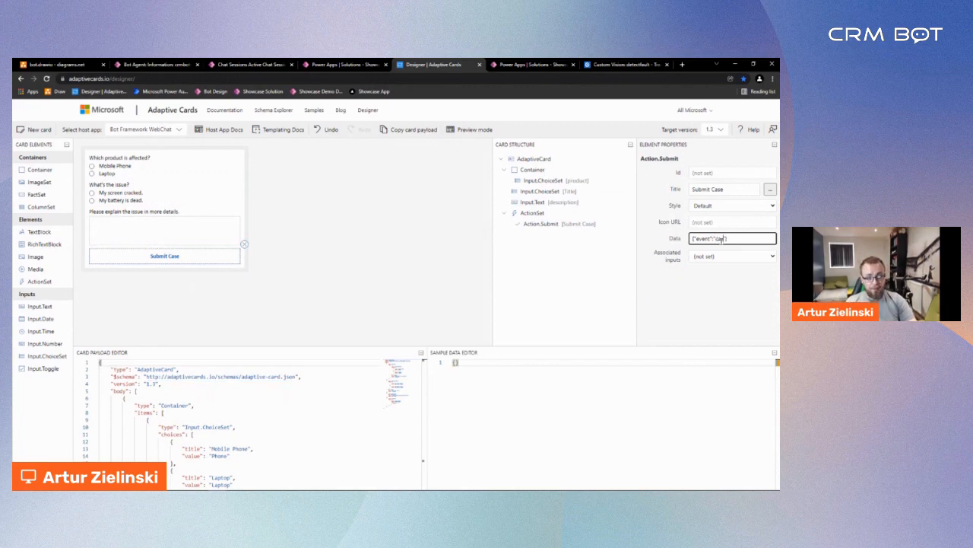
{"action": "type", "text": "mitted"}
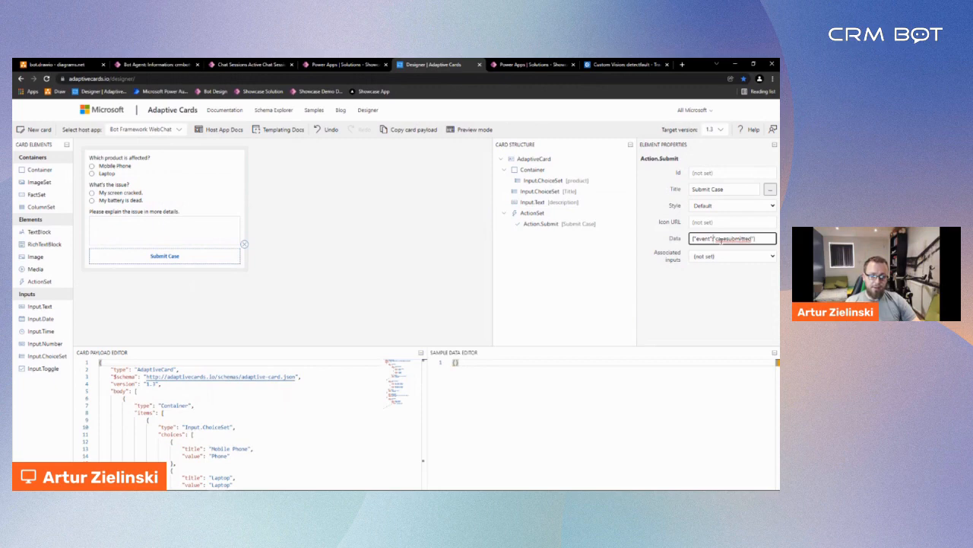
Step: Check the Case Submitted intent's event name in the crmbot-showcase agent against the event in the card's submit action data
{"action": "left_click", "coordinate": [181, 63]}
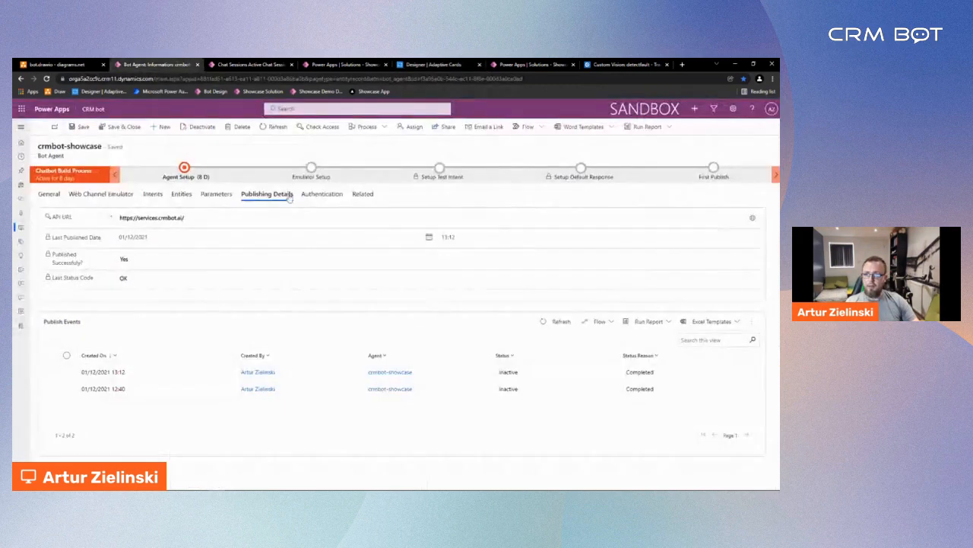
{"action": "left_click", "coordinate": [151, 196]}
{"action": "left_click", "coordinate": [487, 250]}
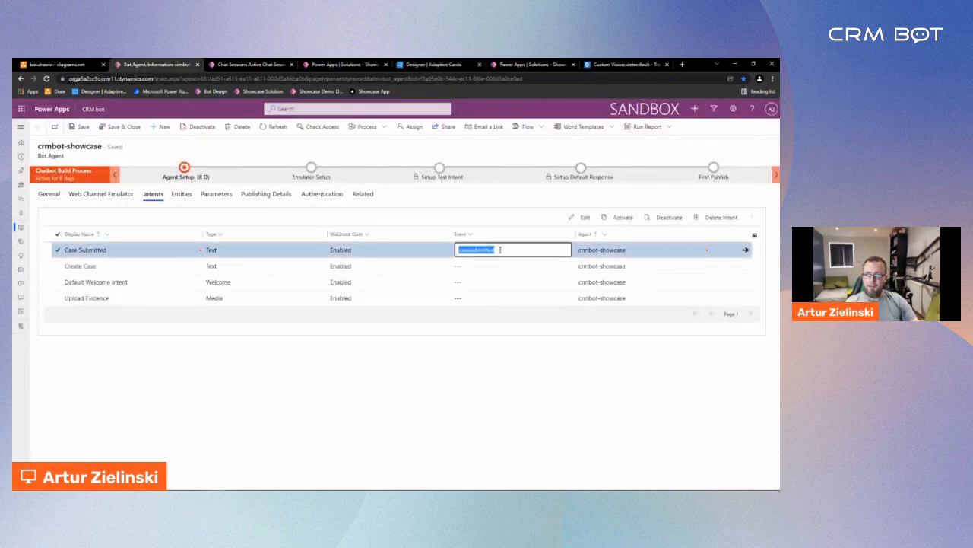
{"action": "mouse_move", "coordinate": [469, 250]}
{"action": "left_mouse_down"}
{"action": "mouse_move", "coordinate": [496, 250]}
{"action": "mouse_move", "coordinate": [455, 250]}
{"action": "left_mouse_up"}
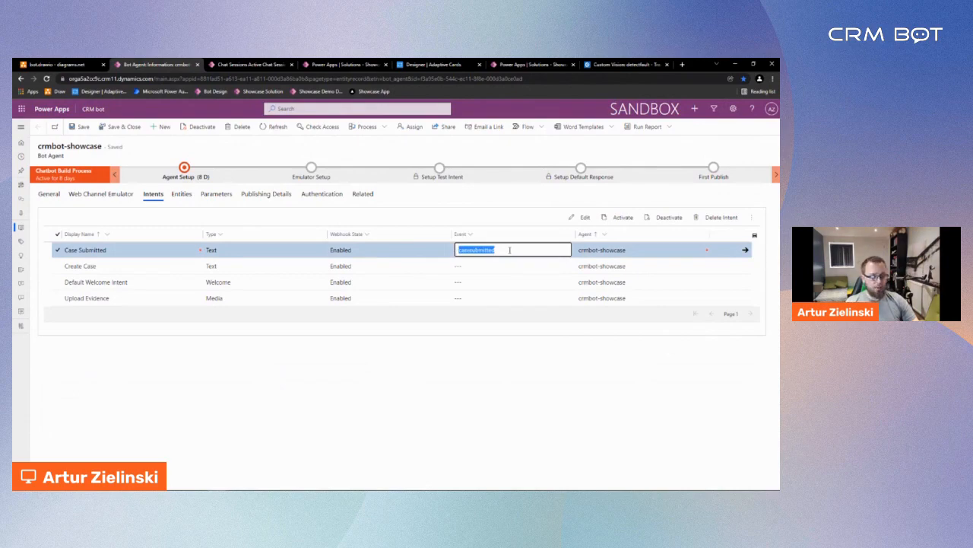
{"action": "left_click", "coordinate": [350, 68]}
{"action": "left_click", "coordinate": [272, 63]}
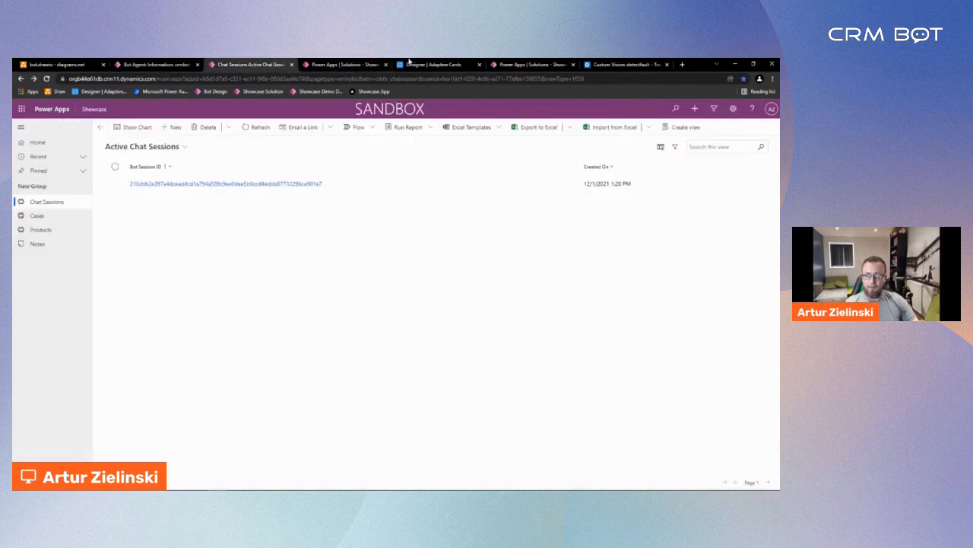
{"action": "left_click", "coordinate": [435, 66]}
{"action": "left_click_drag", "start_coordinate": [754, 239], "coordinate": [718, 239]}
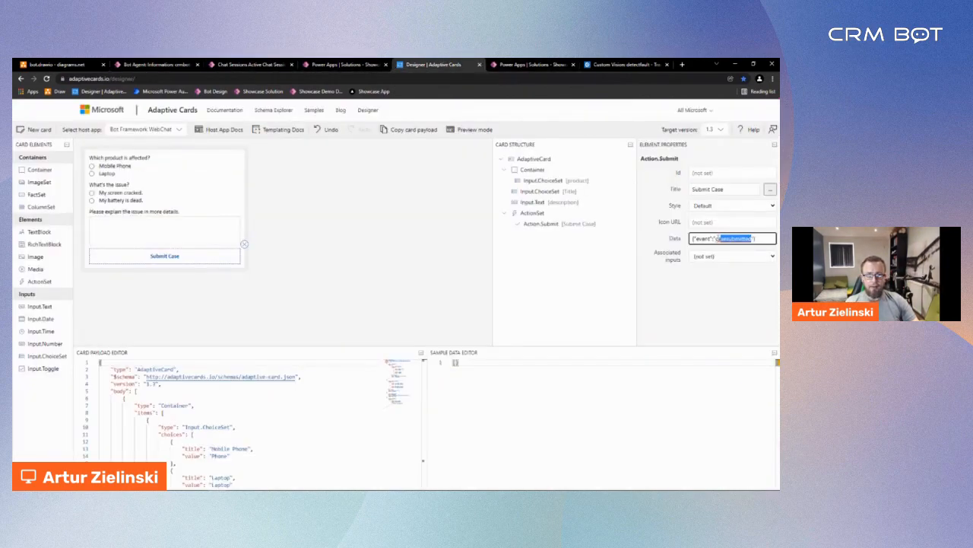
{"action": "left_click", "coordinate": [718, 240]}
{"action": "left_click", "coordinate": [726, 289]}
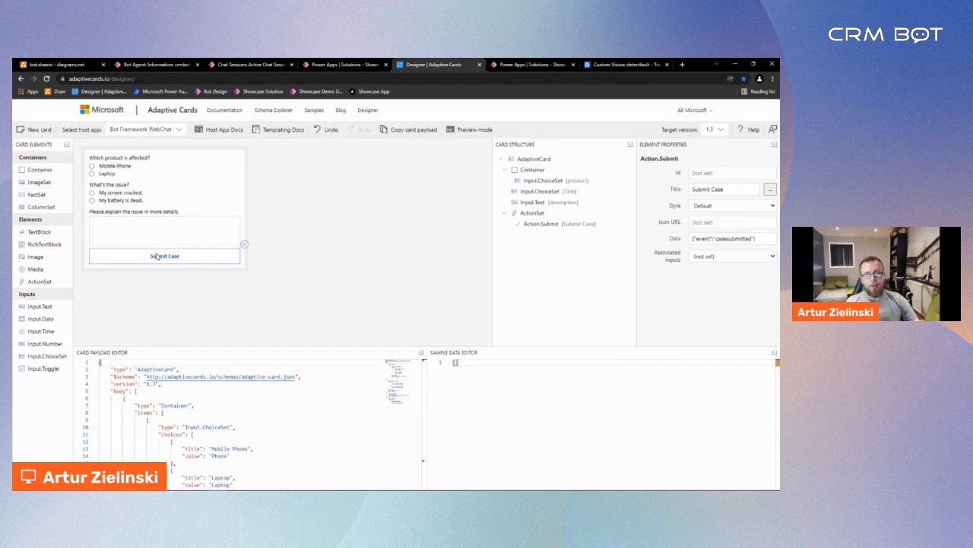
Step: Copy the entire card payload from the designer into the Payload of the Create New Case flow's Build Adaptive Card Response action
{"action": "scroll", "coordinate": [237, 404], "scroll_direction": "down", "scroll_amount": 10}
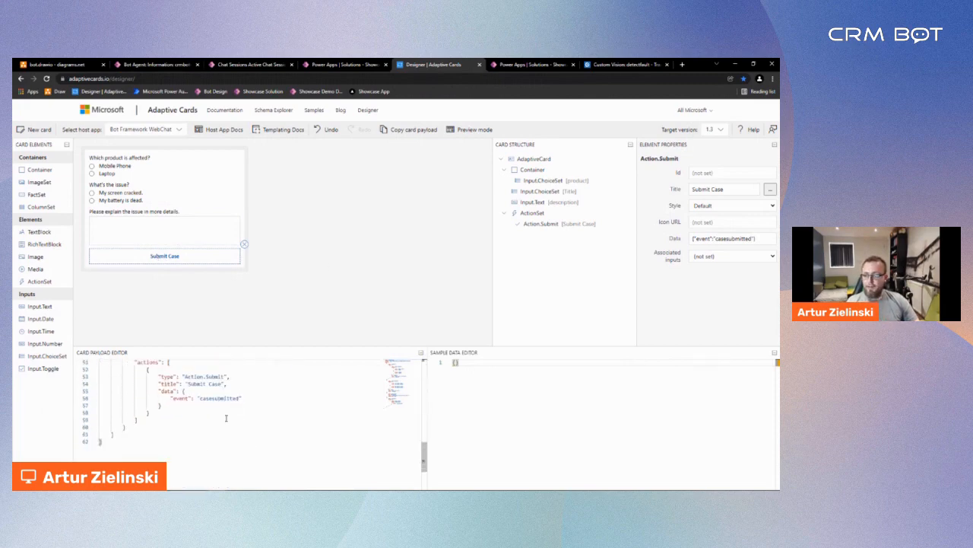
{"action": "key", "text": "ctrl+a"}
{"action": "key", "text": "ctrl+c"}
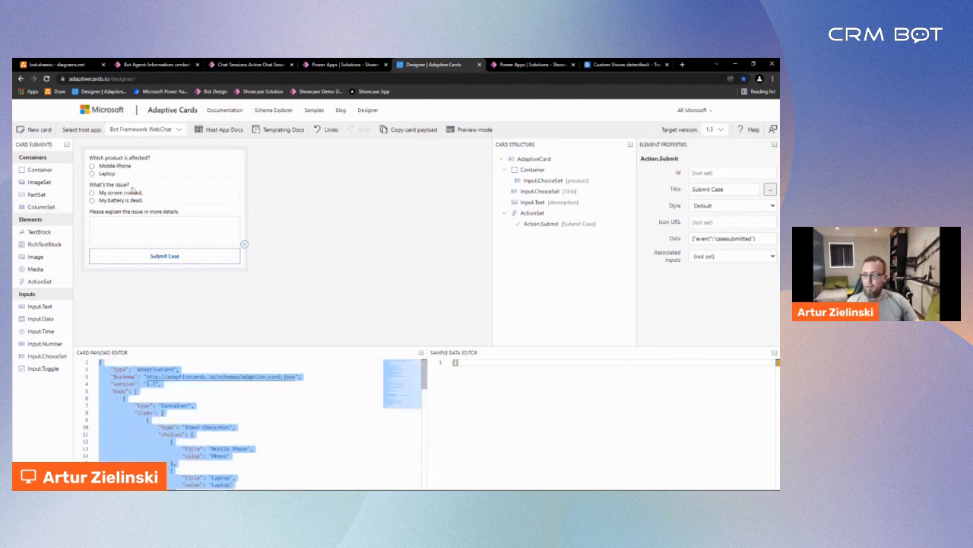
{"action": "left_click", "coordinate": [271, 64]}
{"action": "left_click", "coordinate": [343, 64]}
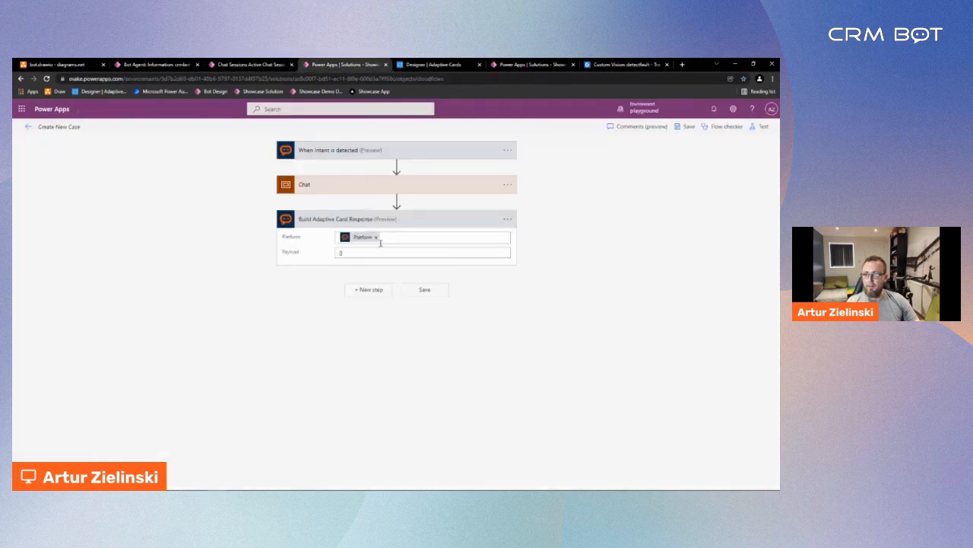
{"action": "left_click", "coordinate": [340, 253]}
{"action": "key", "text": "ctrl+v"}
{"action": "scroll", "coordinate": [403, 237], "scroll_direction": "up", "scroll_amount": 5}
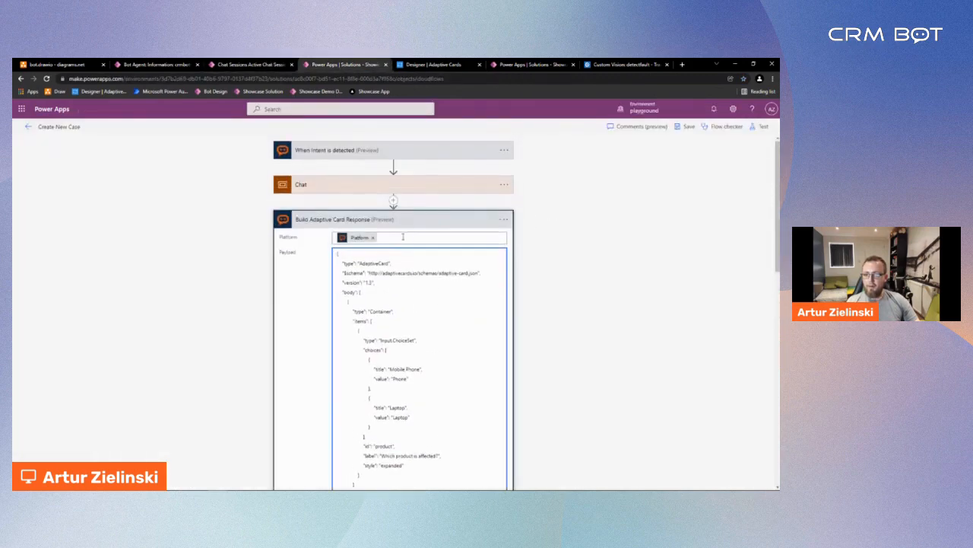
{"action": "left_click", "coordinate": [393, 221]}
Step: Add the CRM Bot Send Response action after Build Adaptive Card Response
{"action": "left_click", "coordinate": [373, 252]}
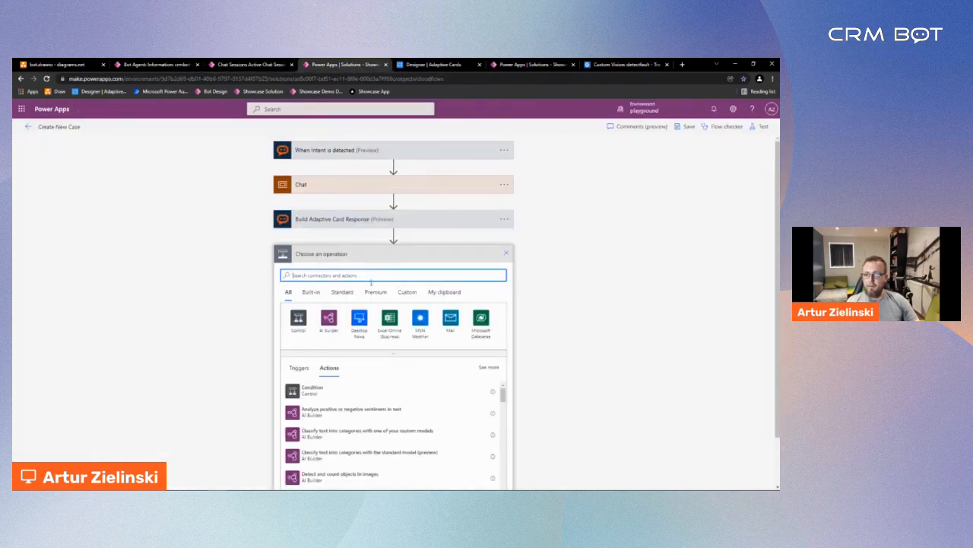
{"action": "type", "text": "crm"}
{"action": "left_click", "coordinate": [329, 318]}
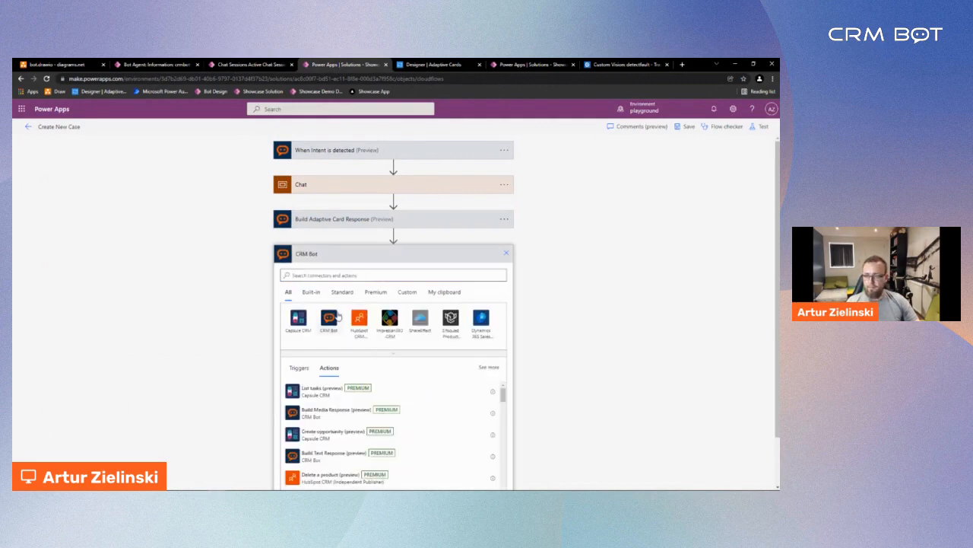
{"action": "left_click", "coordinate": [334, 442]}
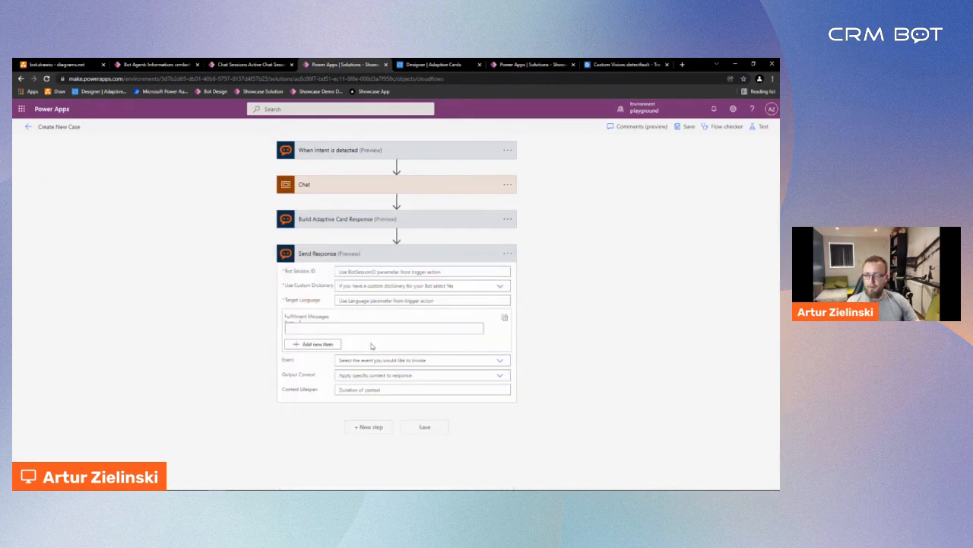
Step: Fill in Send Response with the trigger's BotSessionId, custom dictionary set to No, and the trigger's Language as target language
{"action": "left_click", "coordinate": [382, 271]}
{"action": "left_click", "coordinate": [601, 331]}
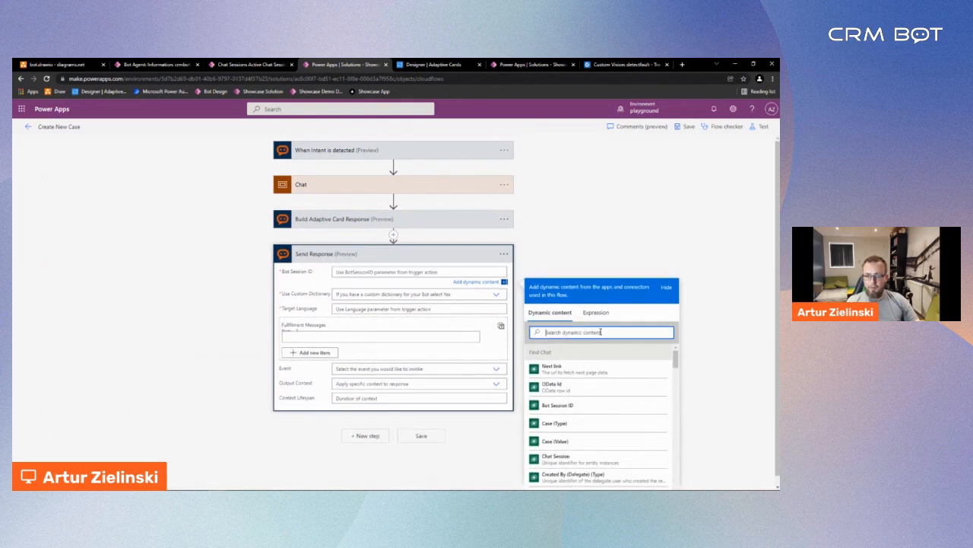
{"action": "type", "text": "botsi"}
{"action": "left_click", "coordinate": [559, 370]}
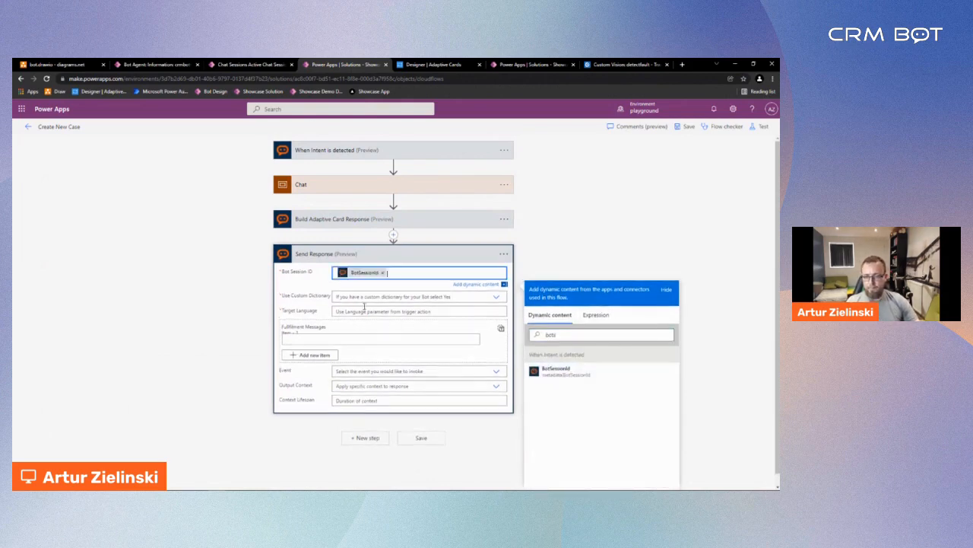
{"action": "left_click", "coordinate": [367, 290]}
{"action": "left_click", "coordinate": [343, 309]}
{"action": "left_click", "coordinate": [396, 302]}
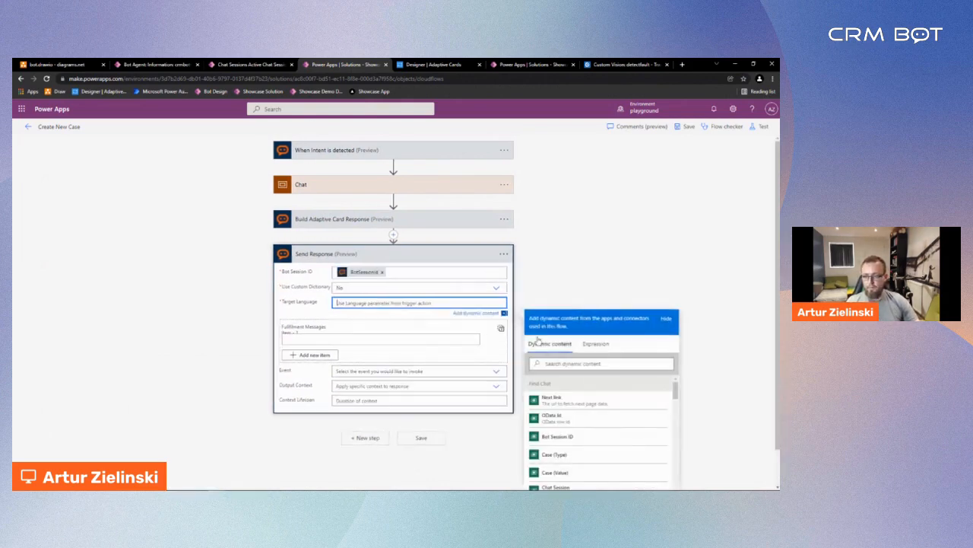
{"action": "type", "text": "lang"}
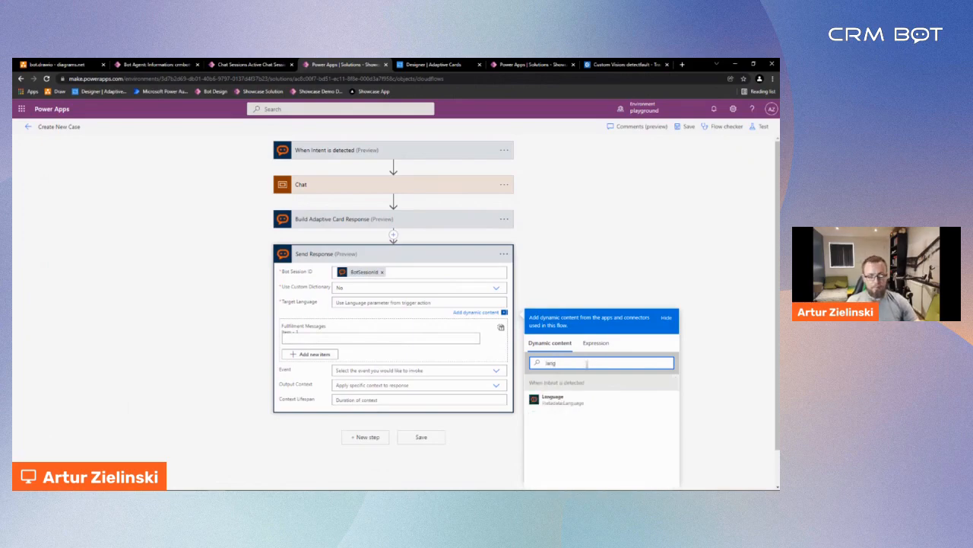
{"action": "left_click", "coordinate": [585, 400]}
Step: Use the Adaptive card output as the Send Response fulfillment message and save the Create New Case flow
{"action": "left_click", "coordinate": [380, 339]}
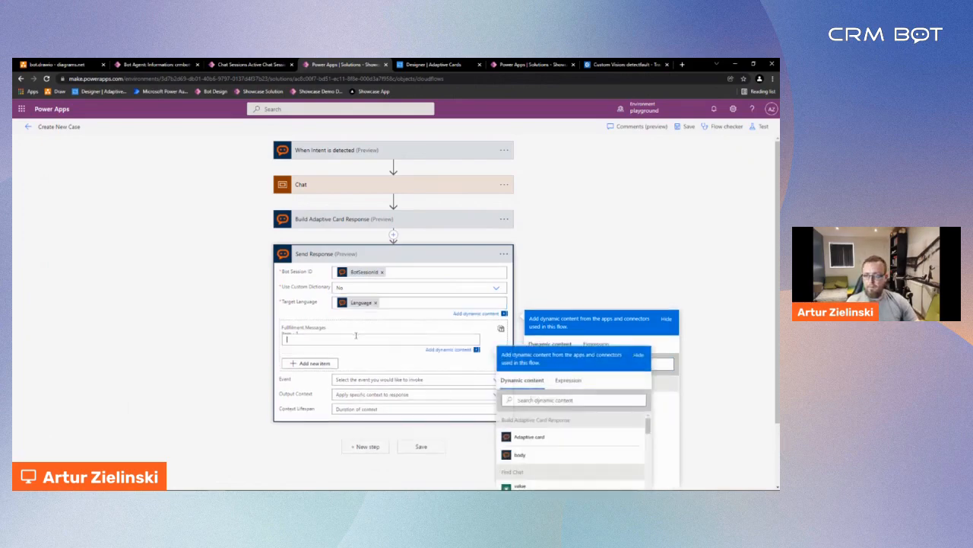
{"action": "left_click", "coordinate": [563, 431]}
{"action": "left_click", "coordinate": [610, 274]}
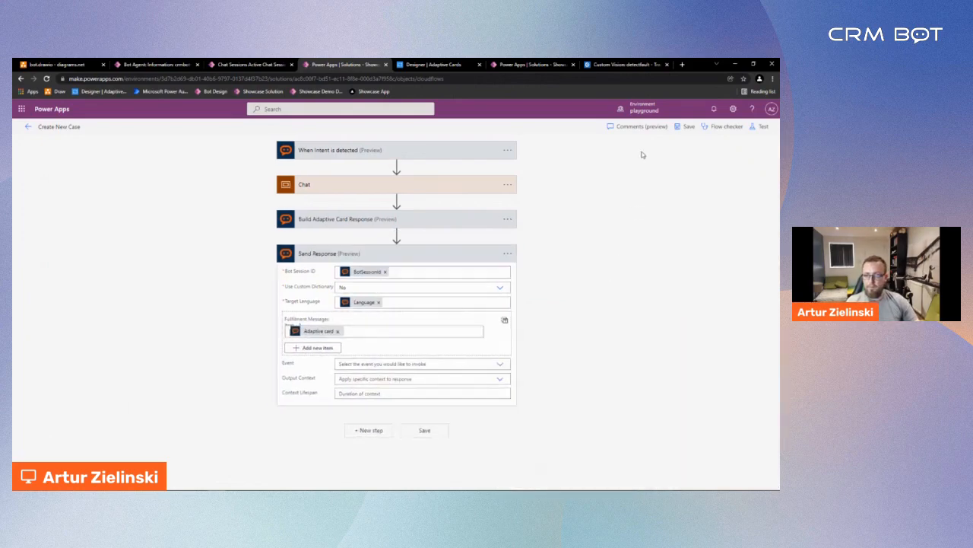
{"action": "left_click", "coordinate": [683, 129]}
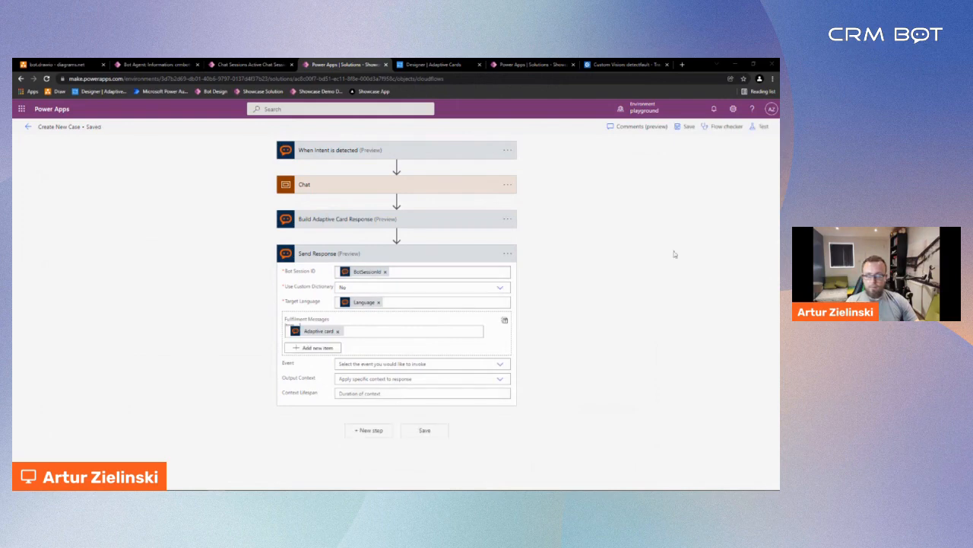
Step: Open the Showcase App website, start the chatbot and request a new case from its welcome card
{"action": "left_click", "coordinate": [624, 64]}
{"action": "left_click", "coordinate": [456, 65]}
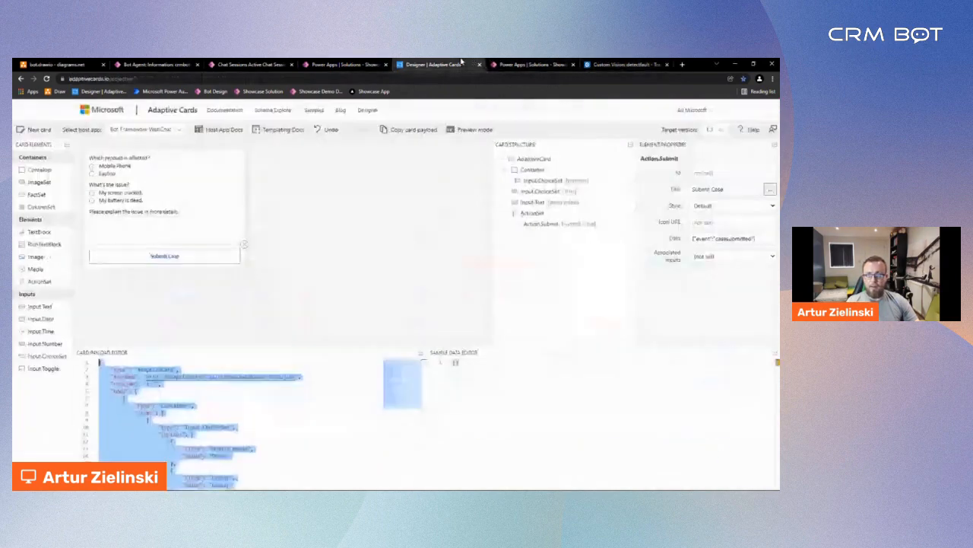
{"action": "left_click", "coordinate": [601, 65]}
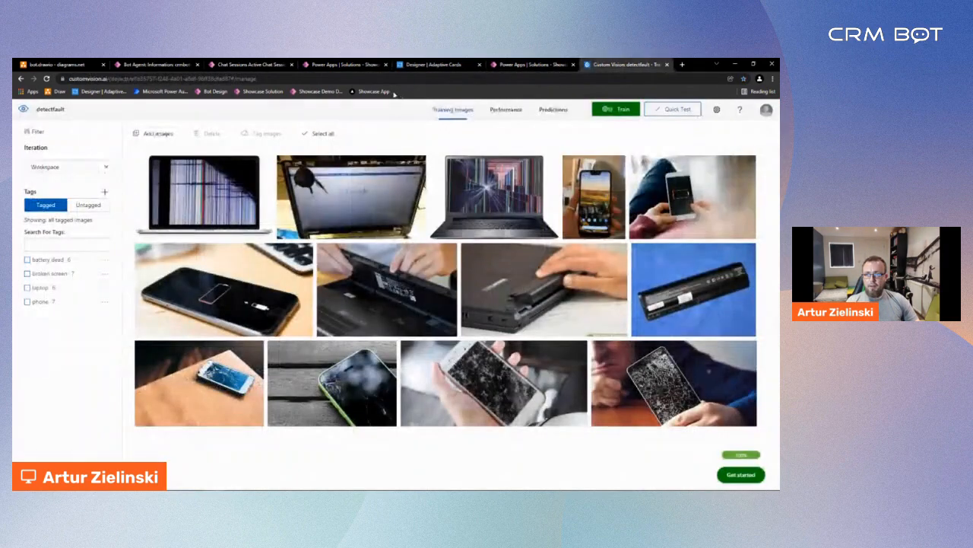
{"action": "left_click", "coordinate": [373, 91]}
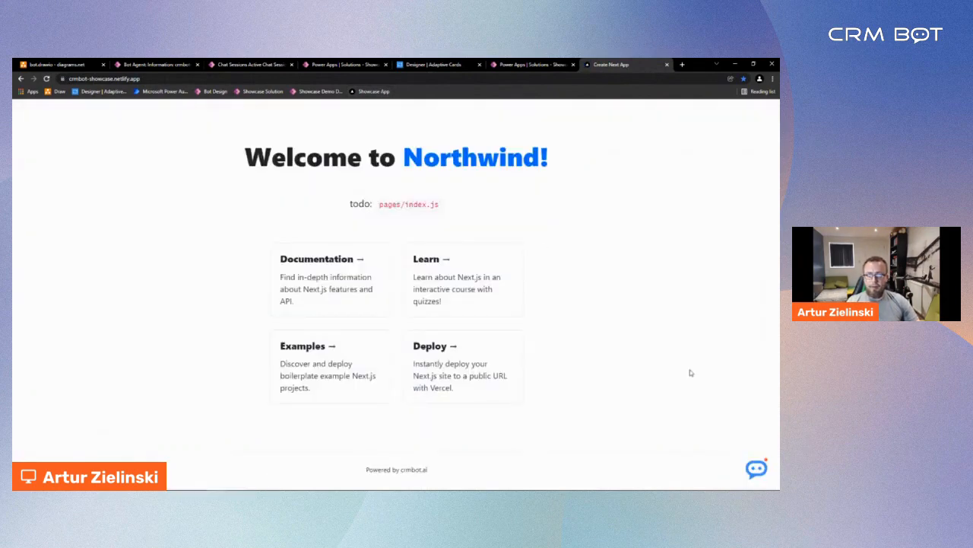
{"action": "left_click", "coordinate": [756, 468]}
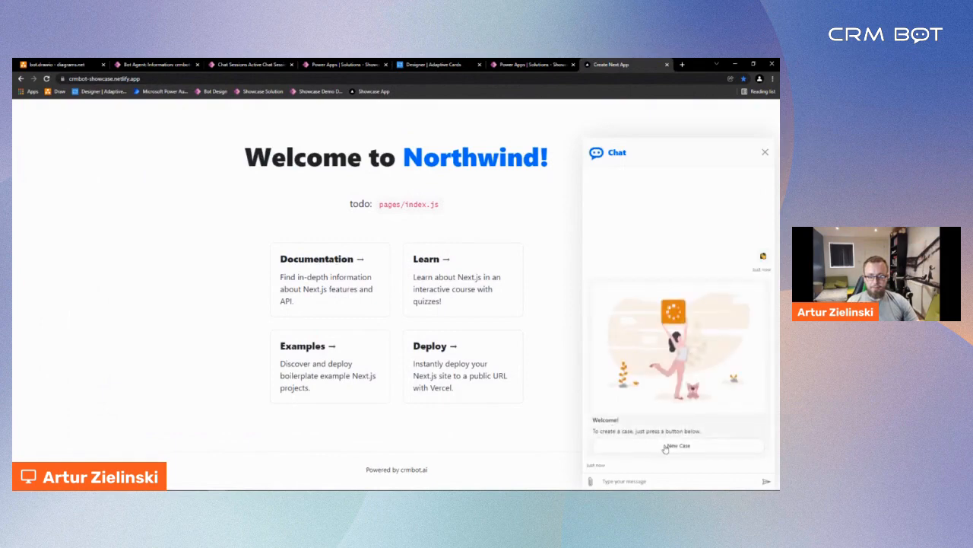
{"action": "left_click", "coordinate": [665, 446]}
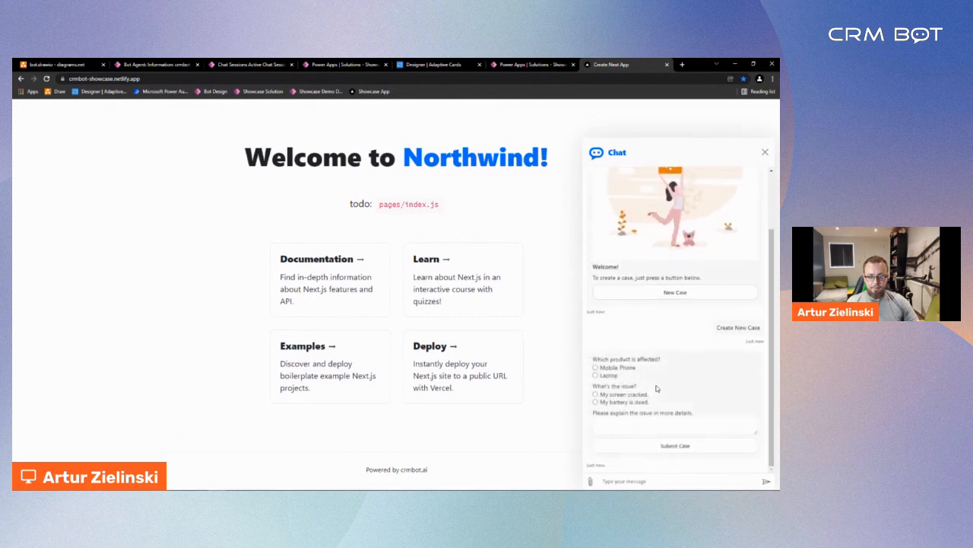
Step: Choose Mobile Phone and "My screen cracked." in the chat's case card and go to its description field
{"action": "left_click", "coordinate": [603, 368]}
{"action": "left_click", "coordinate": [603, 394]}
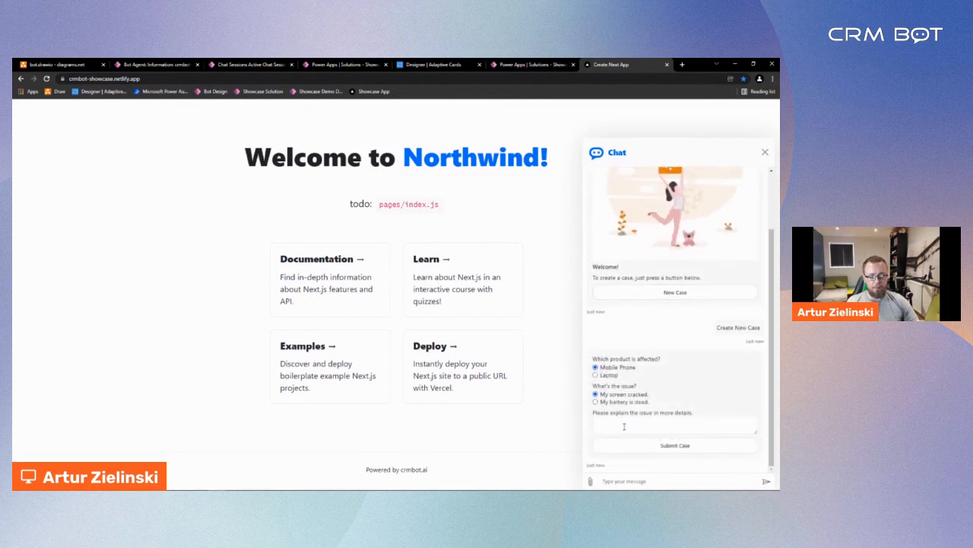
{"action": "left_click", "coordinate": [626, 425]}
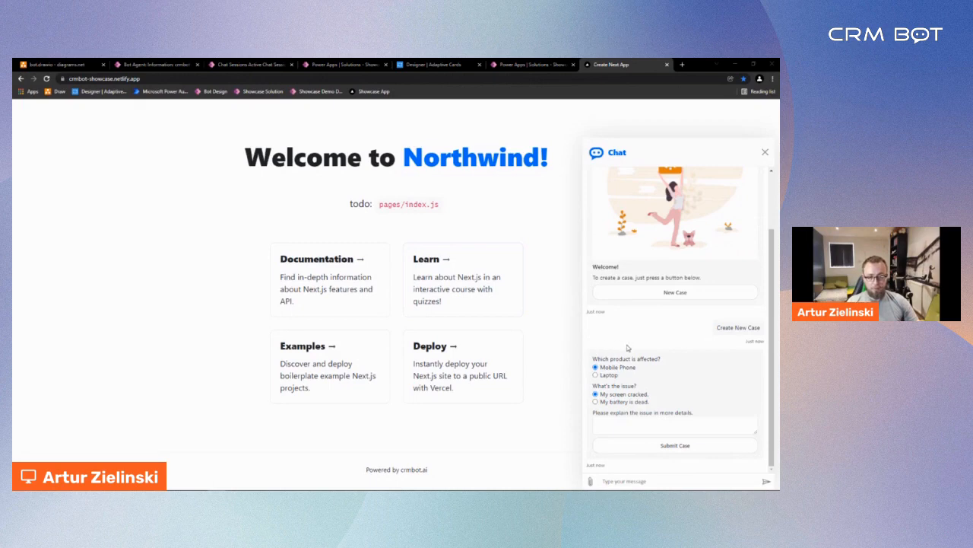
Step: Return to the Showcase solution's cloud flows and start building a new automated cloud flow
{"action": "left_click", "coordinate": [159, 65]}
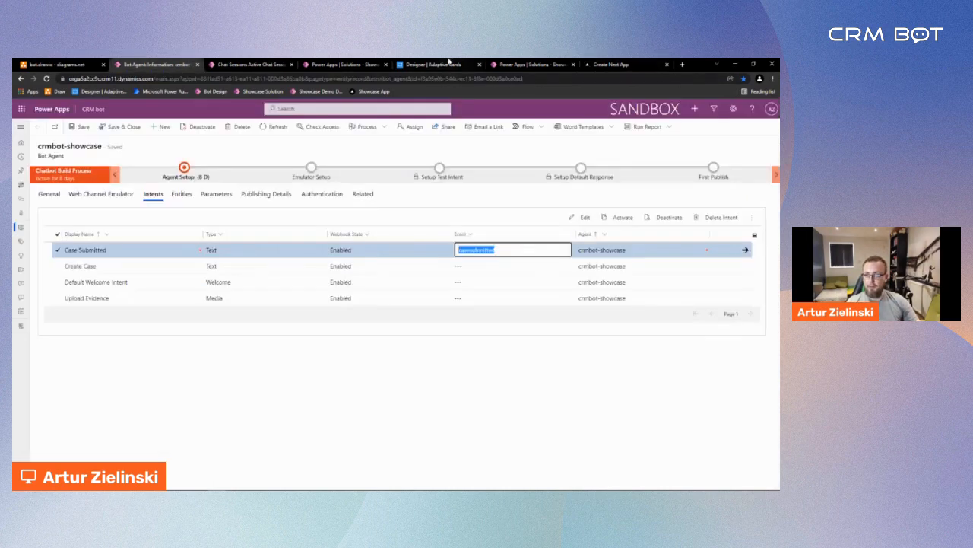
{"action": "left_click", "coordinate": [532, 65]}
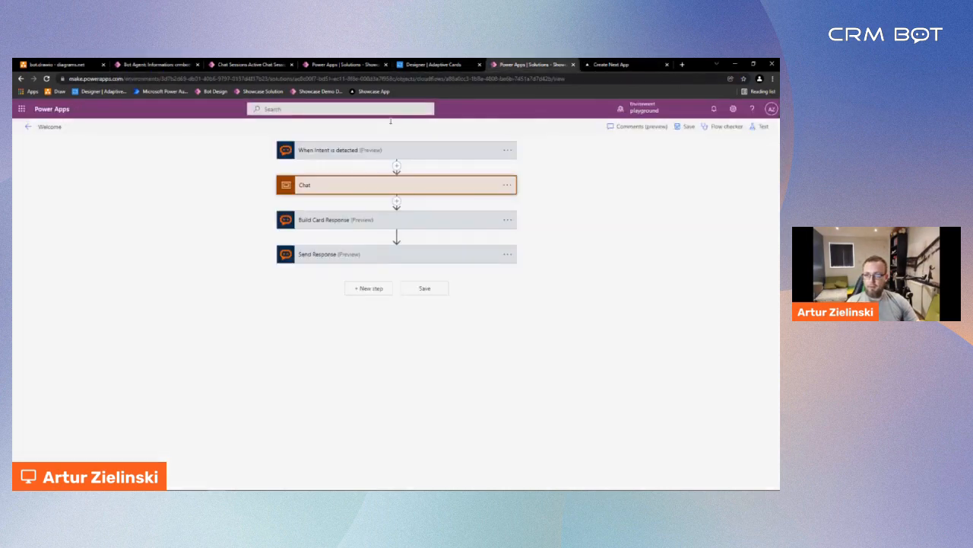
{"action": "left_click", "coordinate": [28, 127]}
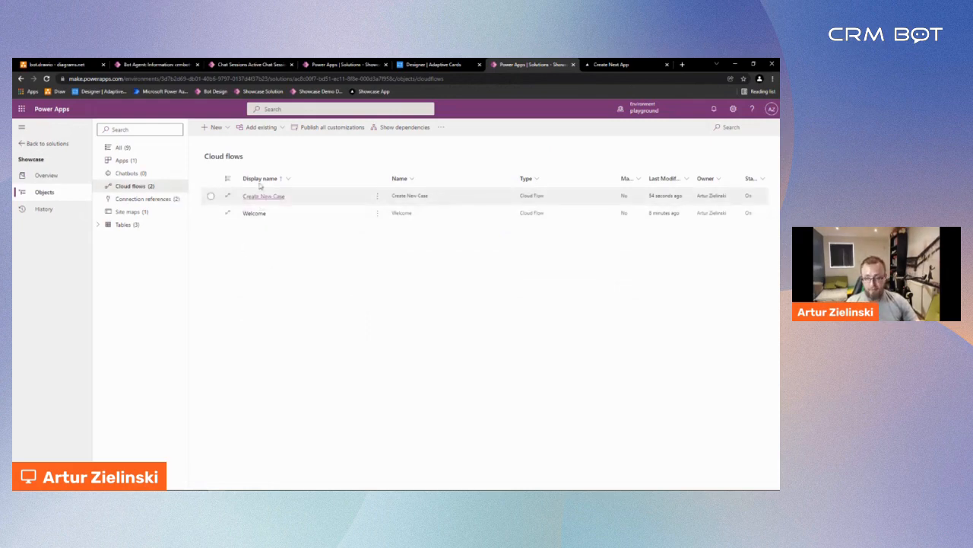
{"action": "left_click", "coordinate": [216, 127]}
{"action": "mouse_move", "coordinate": [243, 163]}
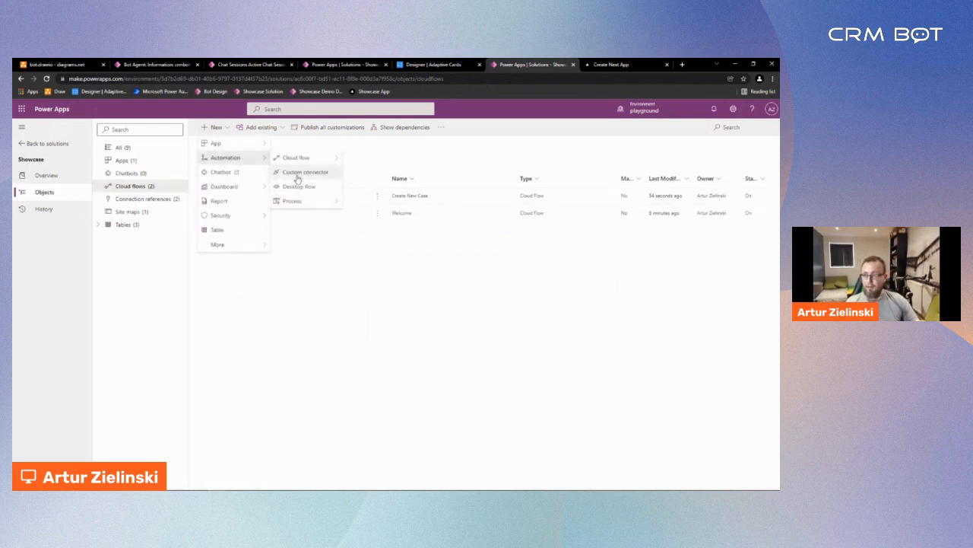
{"action": "mouse_move", "coordinate": [305, 157]}
{"action": "left_click", "coordinate": [361, 170]}
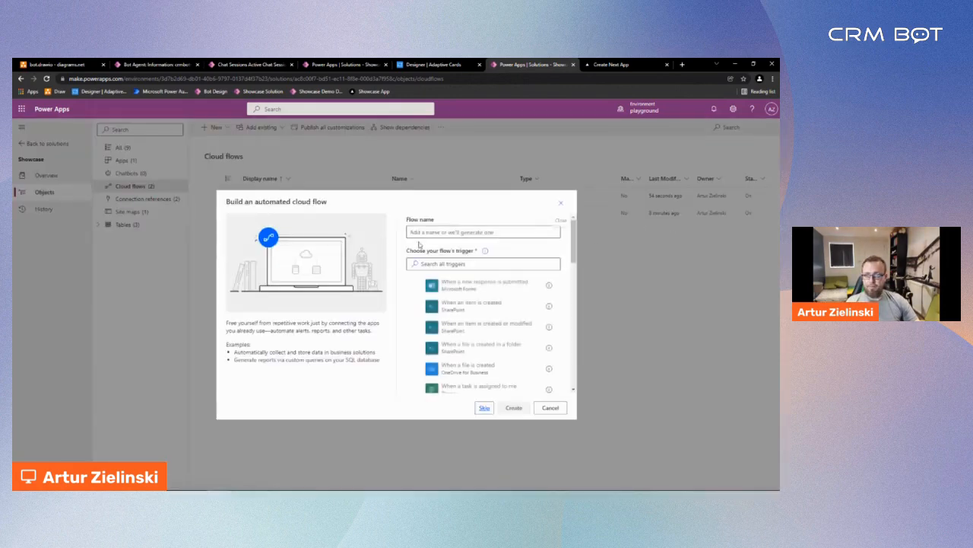
Step: Name the flow Case Submitted and create it with the CRM Bot trigger When Intent is detected
{"action": "left_click", "coordinate": [436, 232]}
{"action": "type", "text": "Case Submitted"}
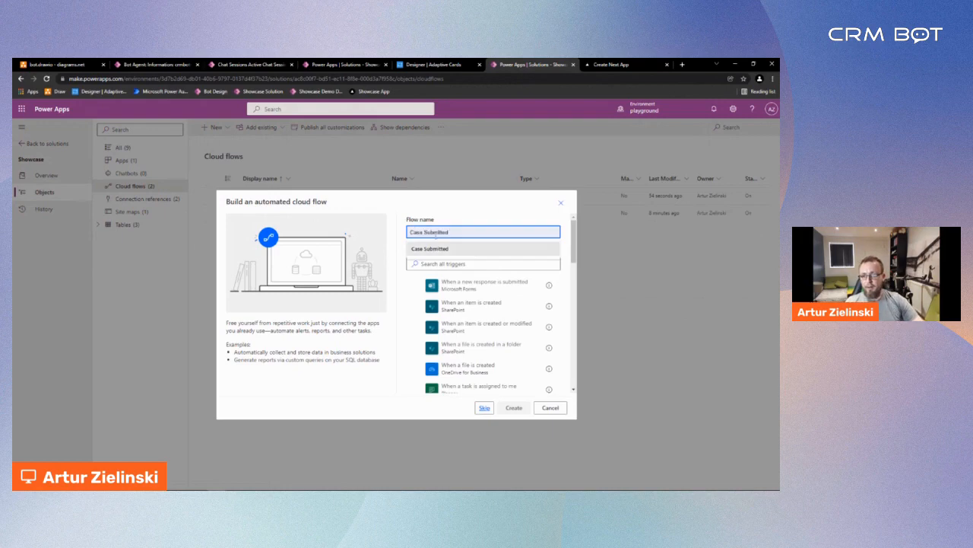
{"action": "left_click", "coordinate": [430, 249]}
{"action": "left_click", "coordinate": [449, 264]}
{"action": "type", "text": "crm"}
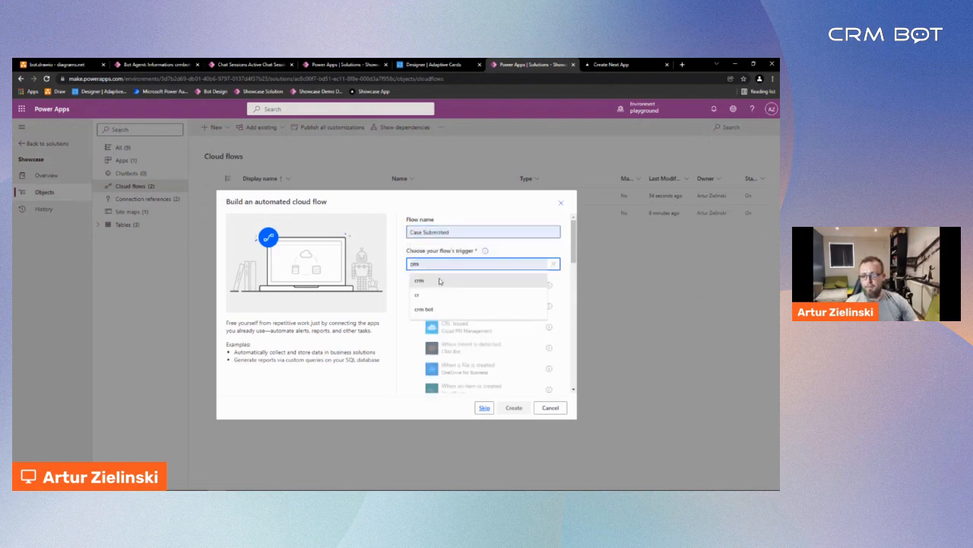
{"action": "left_click", "coordinate": [455, 281]}
{"action": "left_click", "coordinate": [456, 285]}
{"action": "left_click", "coordinate": [514, 408]}
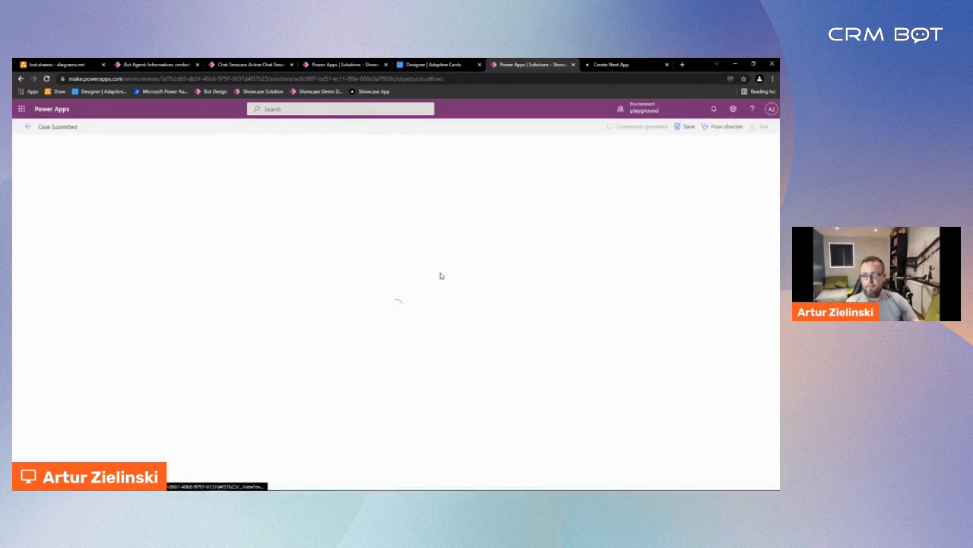
Step: Set the trigger's intent to Case Submitted and its platform to Unspecified
{"action": "left_click", "coordinate": [392, 169]}
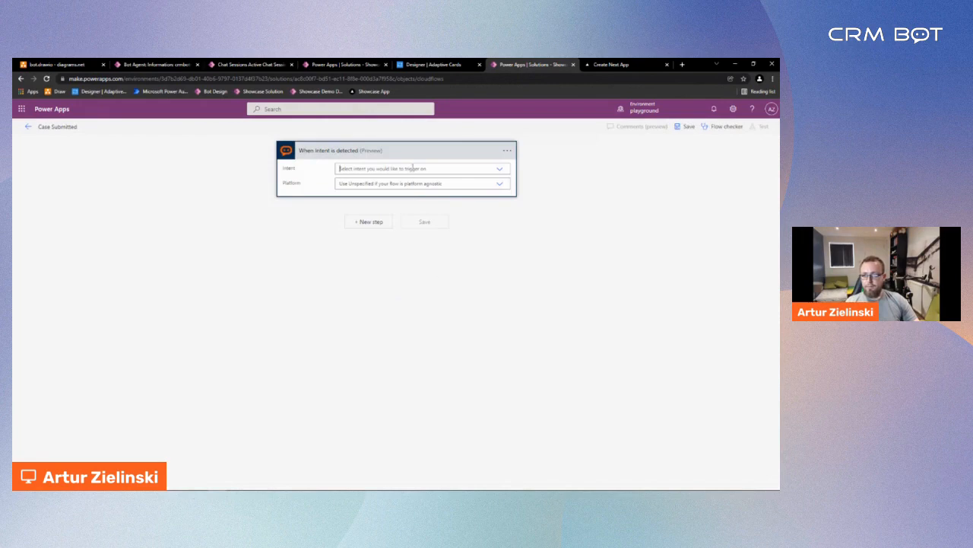
{"action": "left_click", "coordinate": [370, 183]}
{"action": "left_click", "coordinate": [369, 183]}
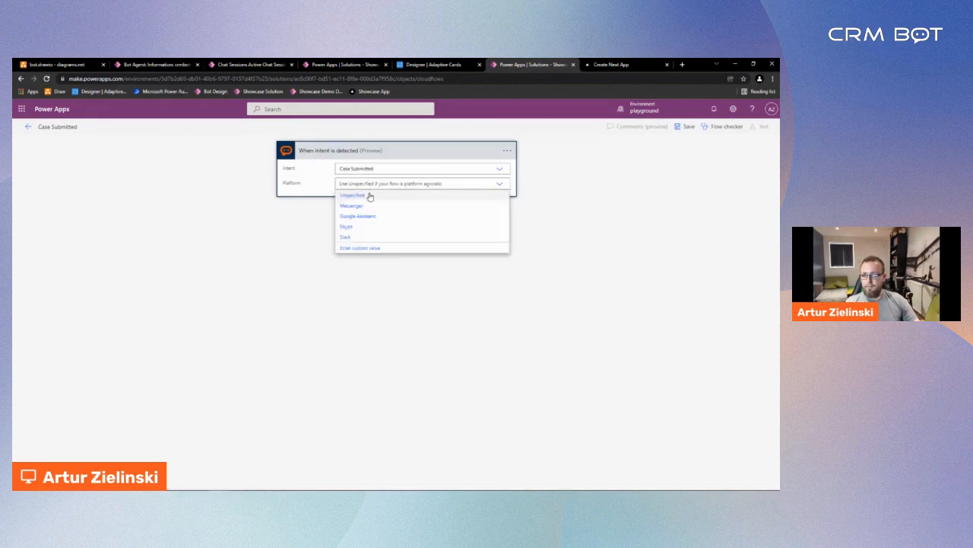
{"action": "left_click", "coordinate": [370, 196]}
Step: Copy the Chat scope from the Create New Case flow, add it below the Case Submitted trigger, and save the flow
{"action": "left_click", "coordinate": [368, 222]}
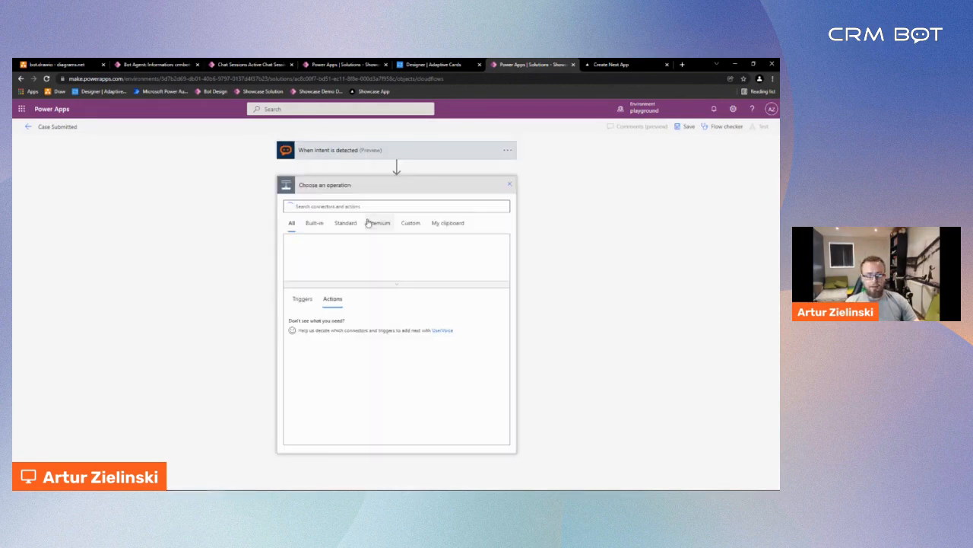
{"action": "left_click", "coordinate": [447, 222]}
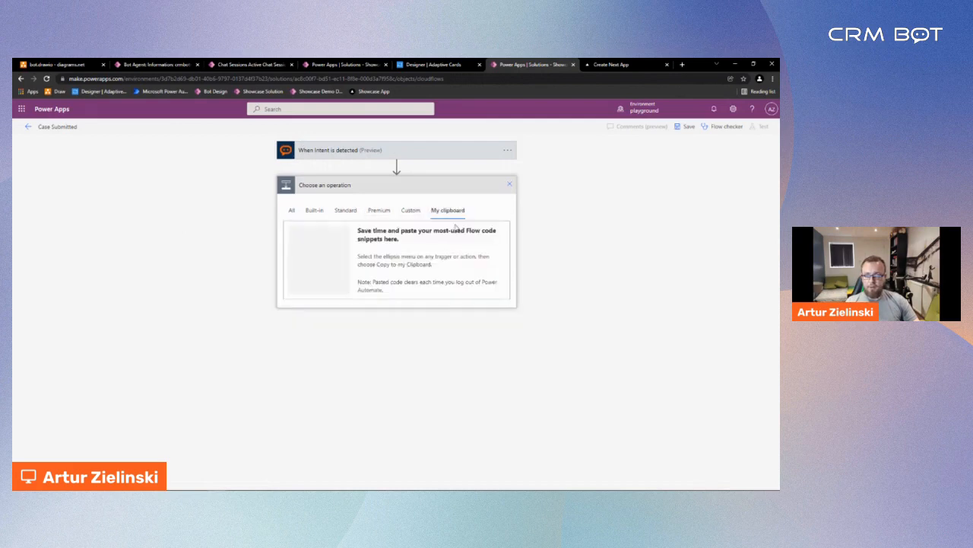
{"action": "left_click", "coordinate": [347, 65]}
{"action": "left_click", "coordinate": [505, 188]}
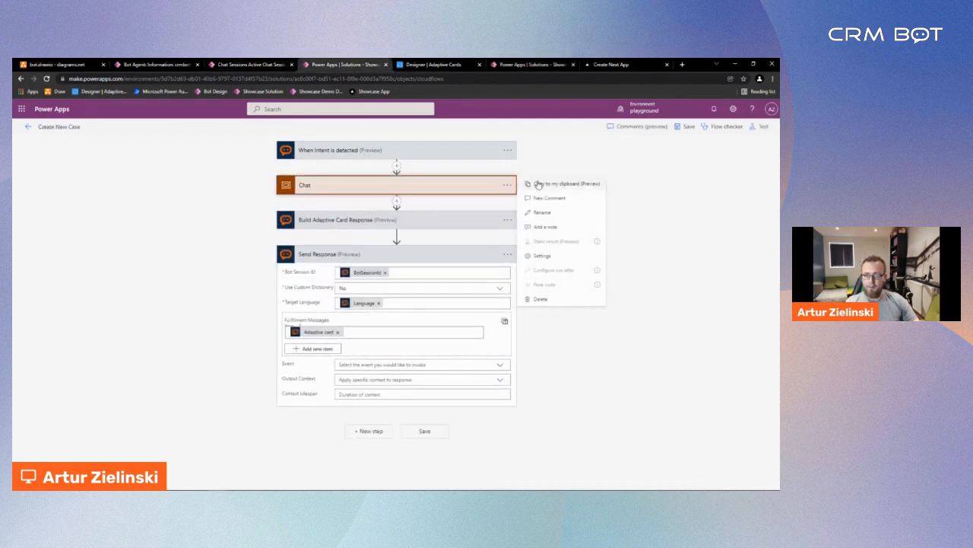
{"action": "left_click", "coordinate": [563, 184]}
{"action": "left_click", "coordinate": [533, 65]}
{"action": "left_click", "coordinate": [327, 241]}
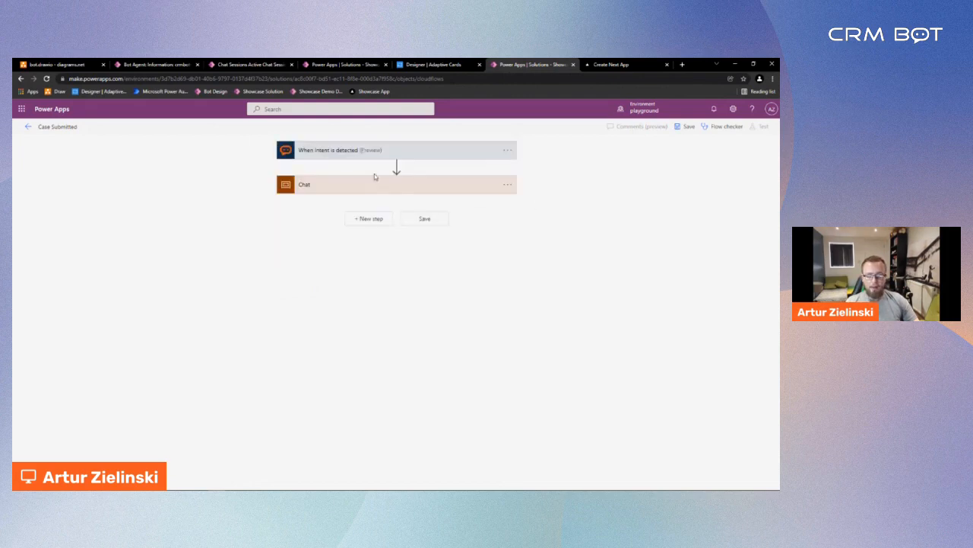
{"action": "left_click", "coordinate": [684, 127]}
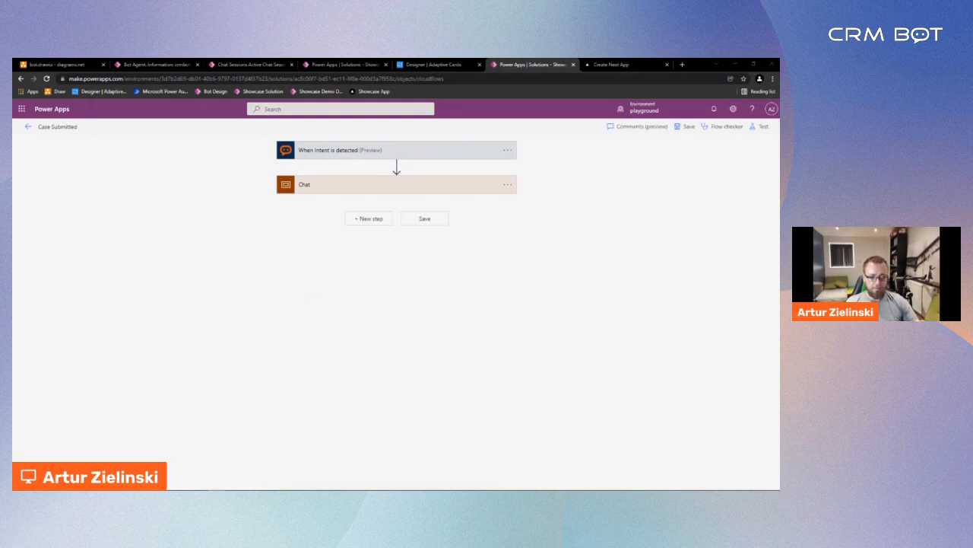
Step: Insert a Parse JSON action between the trigger and the Chat scope, using the trigger's body as content
{"action": "left_click", "coordinate": [396, 181]}
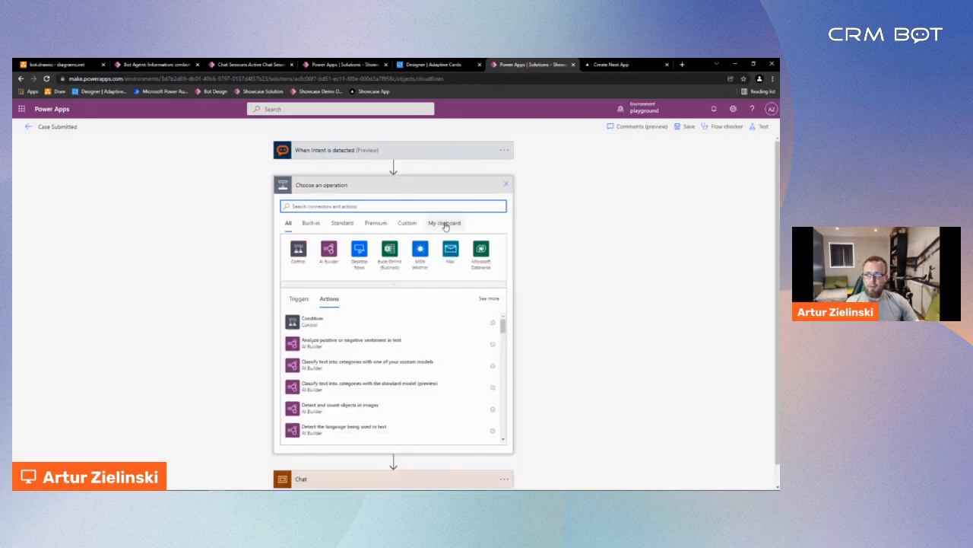
{"action": "type", "text": "parse json"}
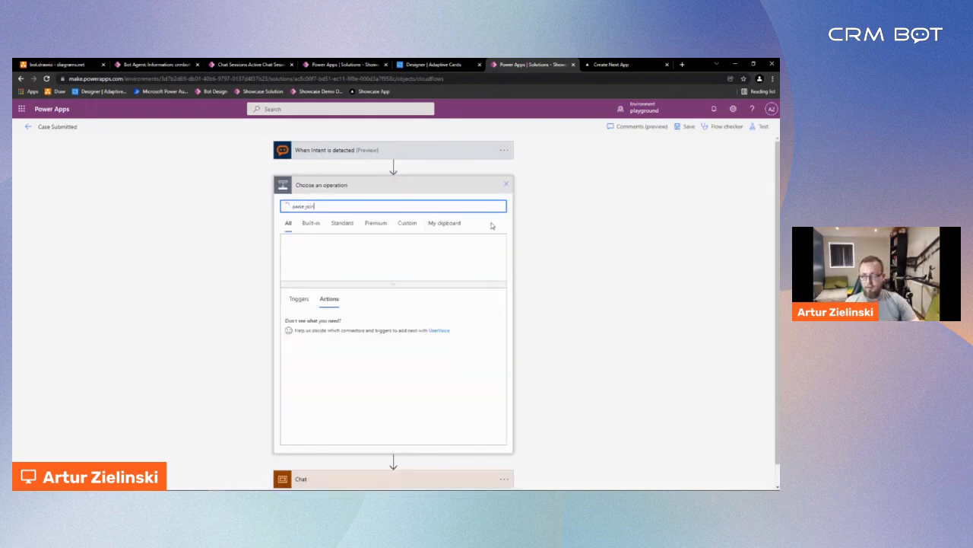
{"action": "left_click", "coordinate": [325, 316]}
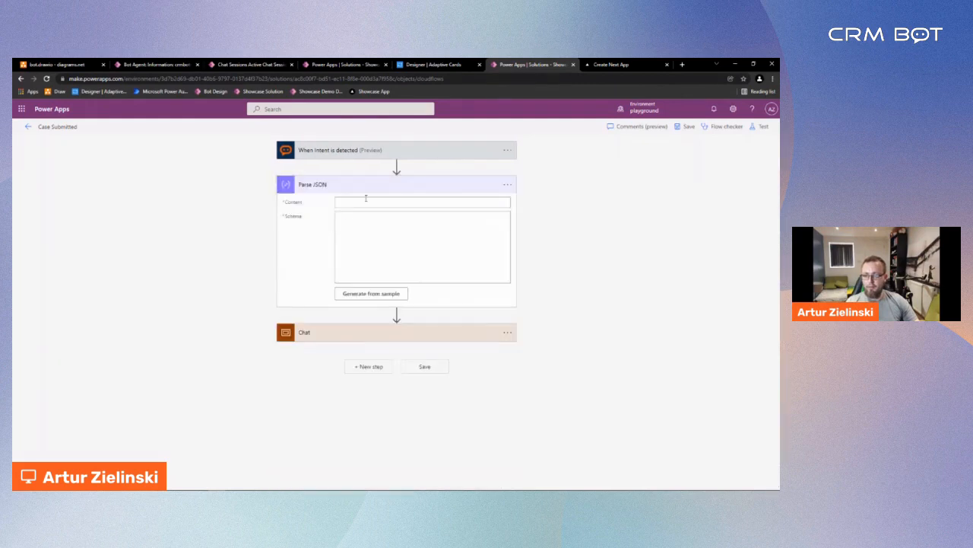
{"action": "left_click", "coordinate": [351, 203]}
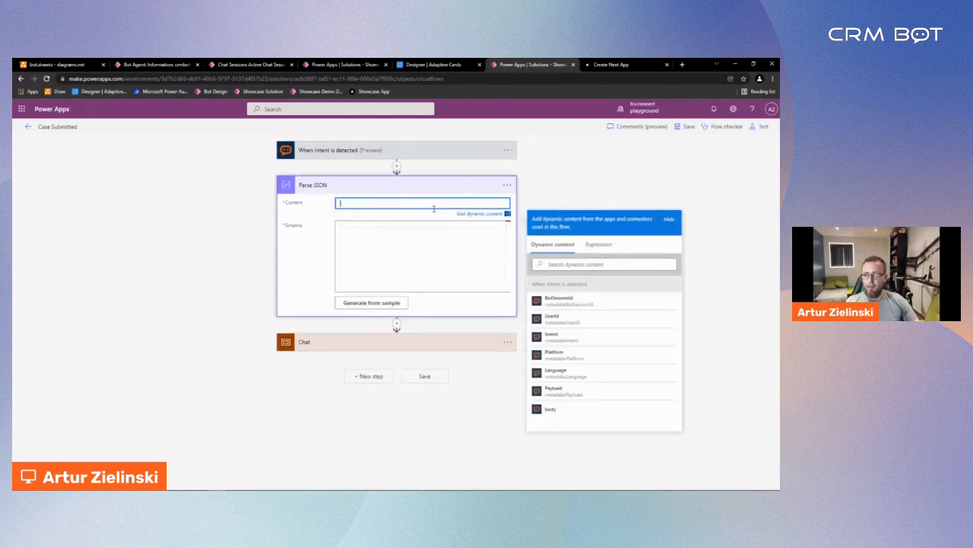
{"action": "left_click", "coordinate": [563, 408]}
Step: Paste the copied object schema with fields from BotSessionId to description into Parse JSON, review it, and save the flow
{"action": "left_click", "coordinate": [379, 276]}
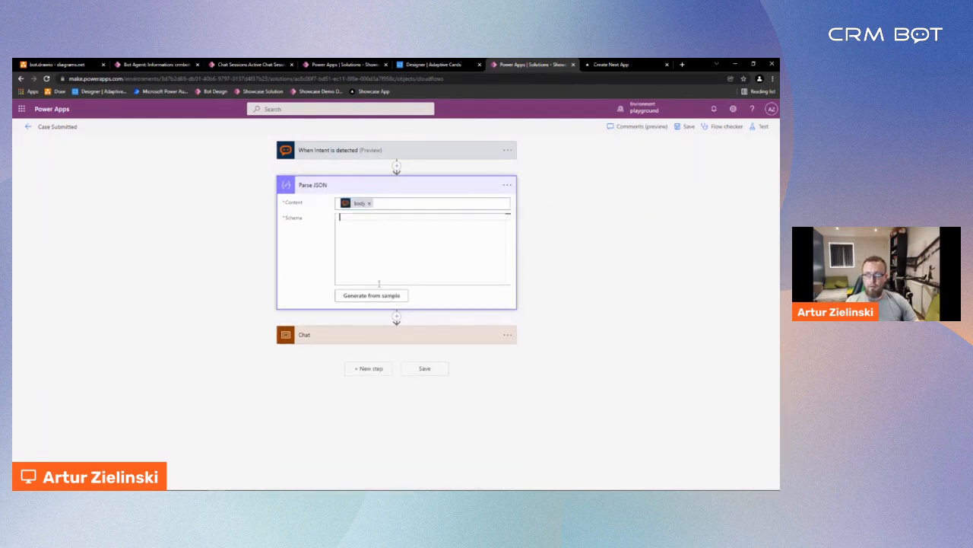
{"action": "key", "text": "ctrl+v"}
{"action": "left_click", "coordinate": [546, 258]}
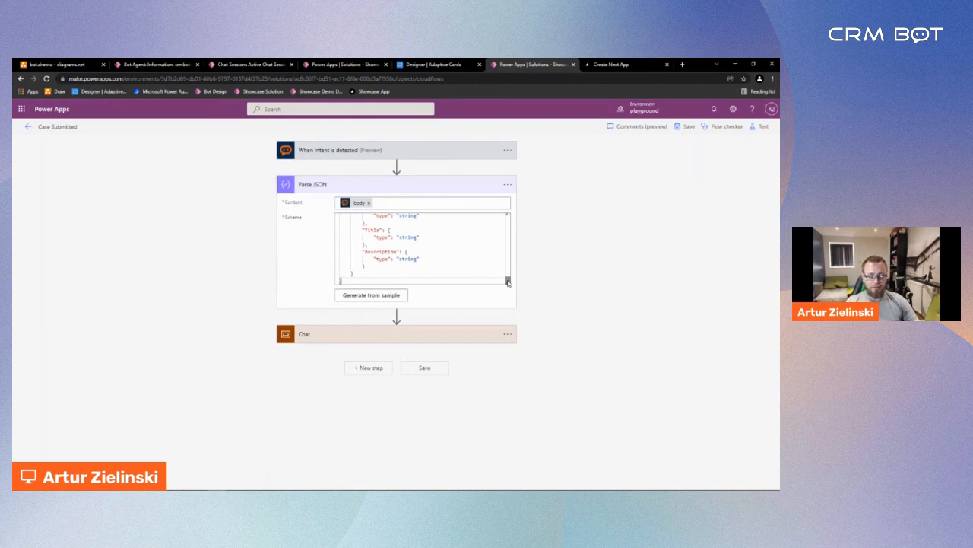
{"action": "left_click_drag", "start_coordinate": [508, 282], "coordinate": [513, 216]}
{"action": "left_click", "coordinate": [678, 127]}
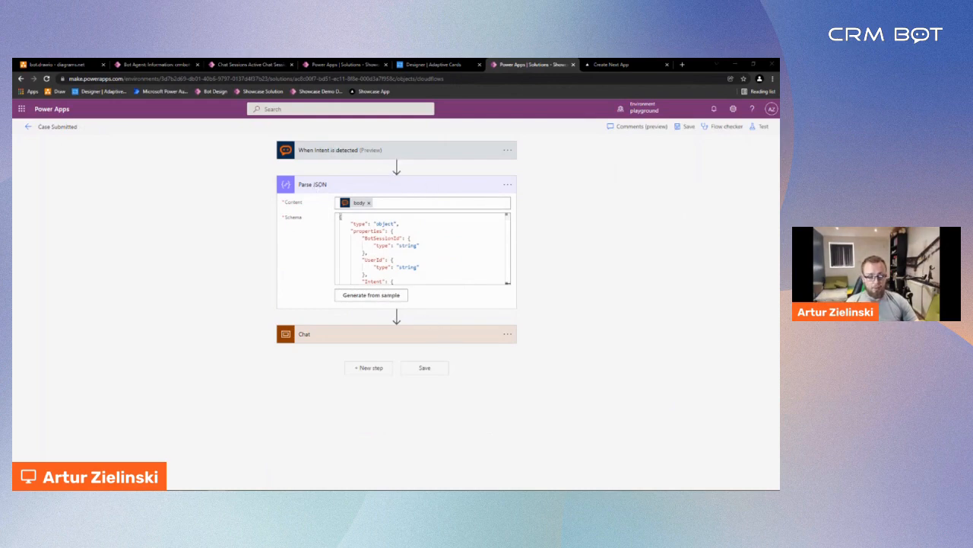
{"action": "left_click", "coordinate": [441, 334]}
{"action": "left_click", "coordinate": [476, 331]}
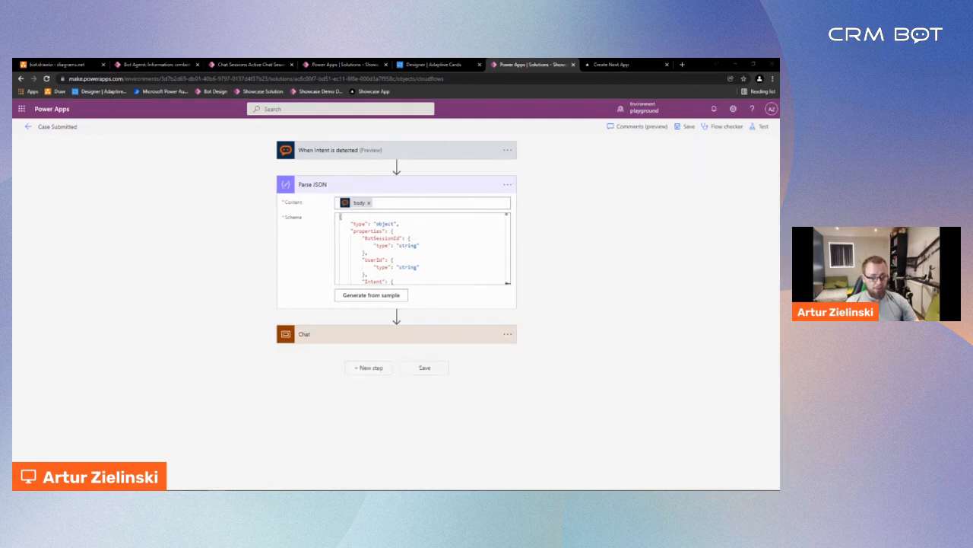
Step: Add a Scope action after the Chat scope and rename it Product
{"action": "left_click", "coordinate": [354, 368]}
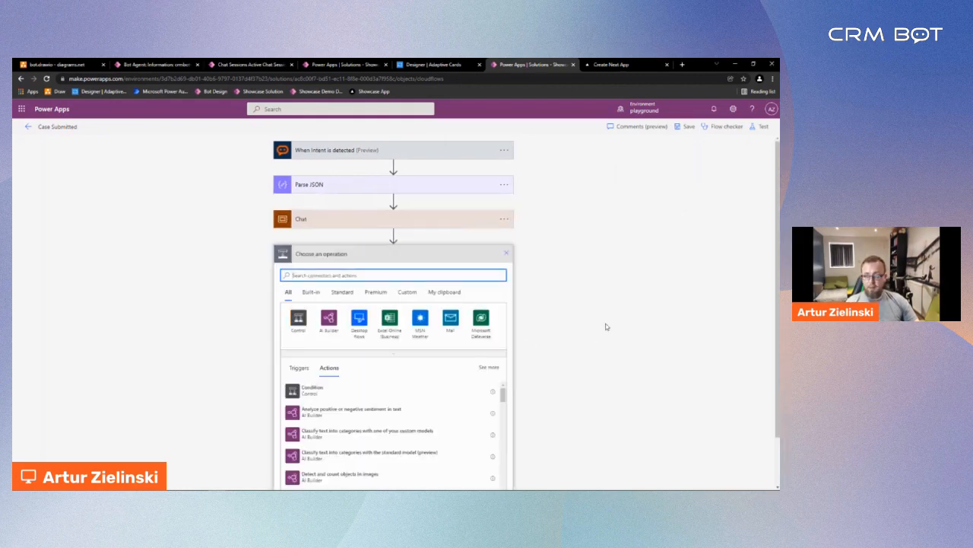
{"action": "type", "text": "scope"}
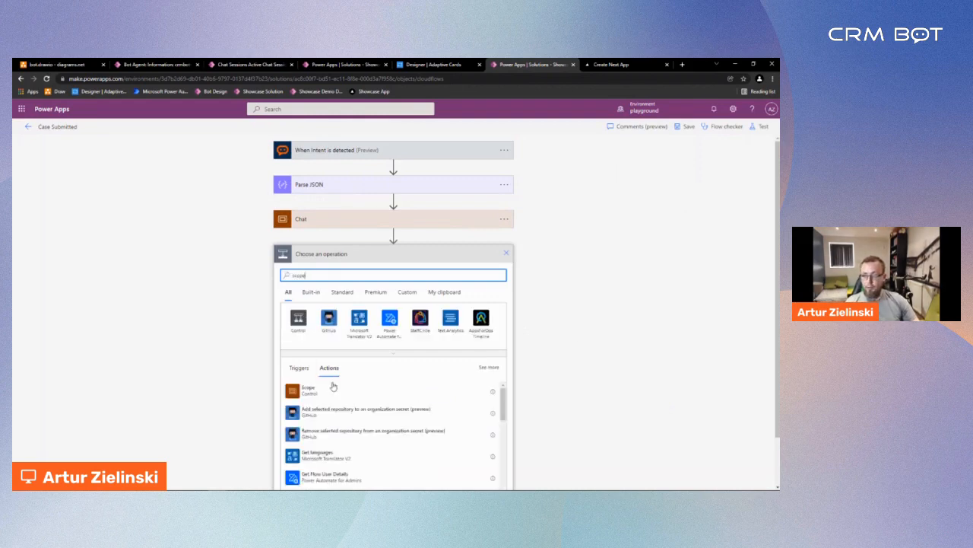
{"action": "left_click", "coordinate": [327, 394]}
{"action": "left_click", "coordinate": [508, 253]}
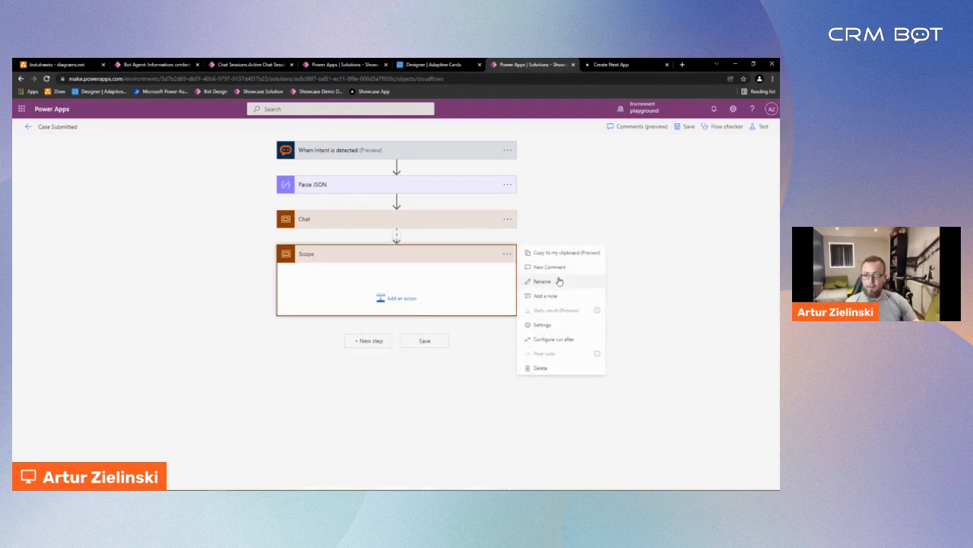
{"action": "left_click", "coordinate": [559, 280]}
{"action": "type", "text": "Product"}
{"action": "key", "text": "Return"}
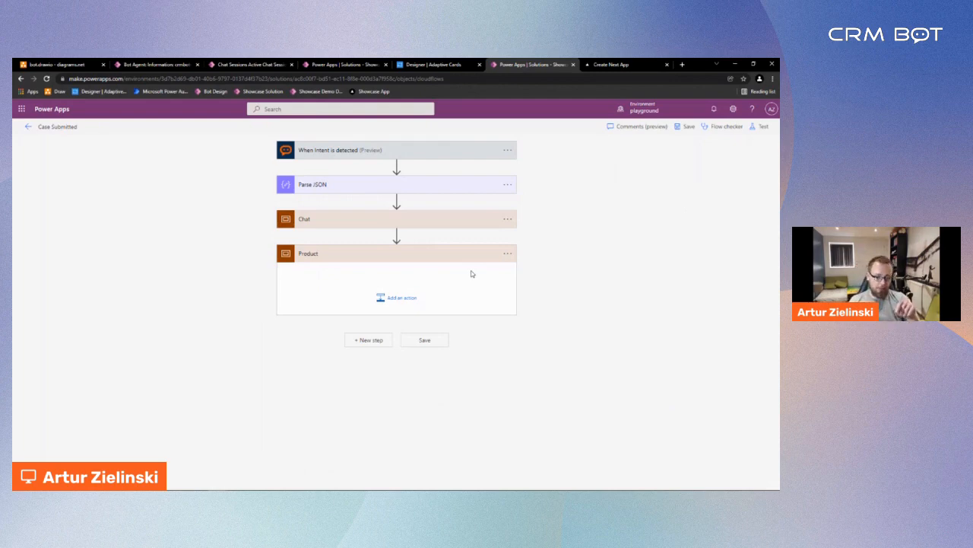
Step: Examine the Active Products records in the Showcase app and the product choices in the Adaptive Cards designer
{"action": "left_click", "coordinate": [342, 64]}
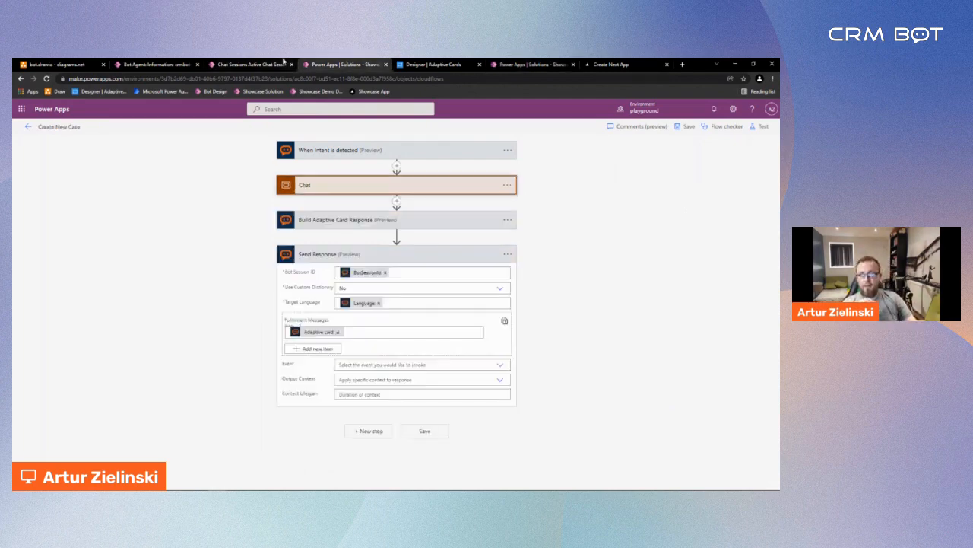
{"action": "left_click", "coordinate": [251, 64]}
{"action": "left_click", "coordinate": [70, 229]}
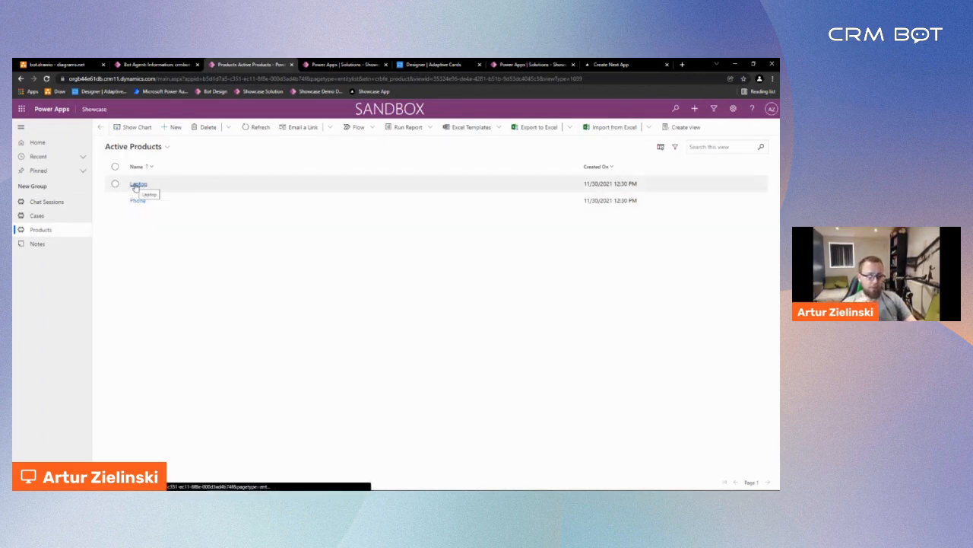
{"action": "left_click", "coordinate": [436, 67]}
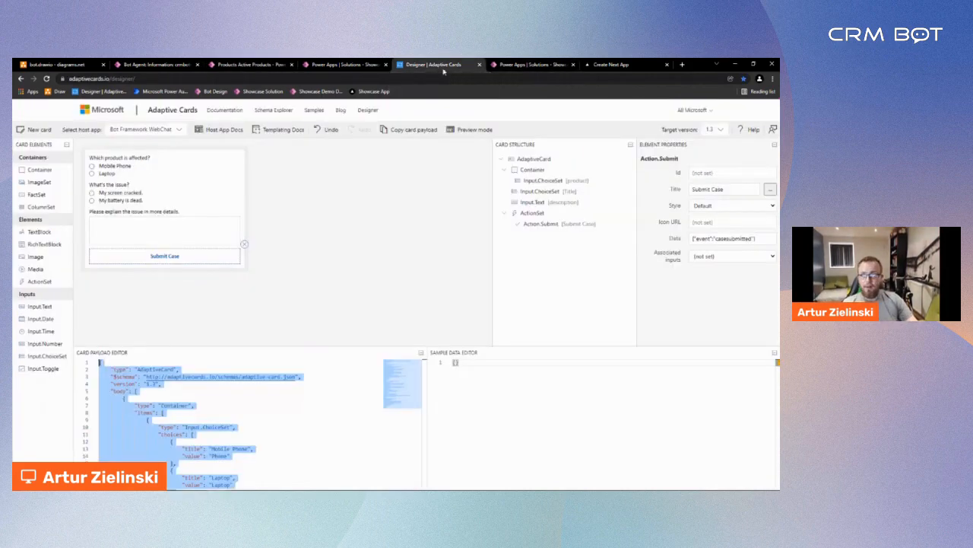
Step: Back in the Case Submitted flow, add a Dataverse List rows action for the Products table inside Product and show its advanced options
{"action": "left_click", "coordinate": [525, 64]}
{"action": "left_click", "coordinate": [395, 291]}
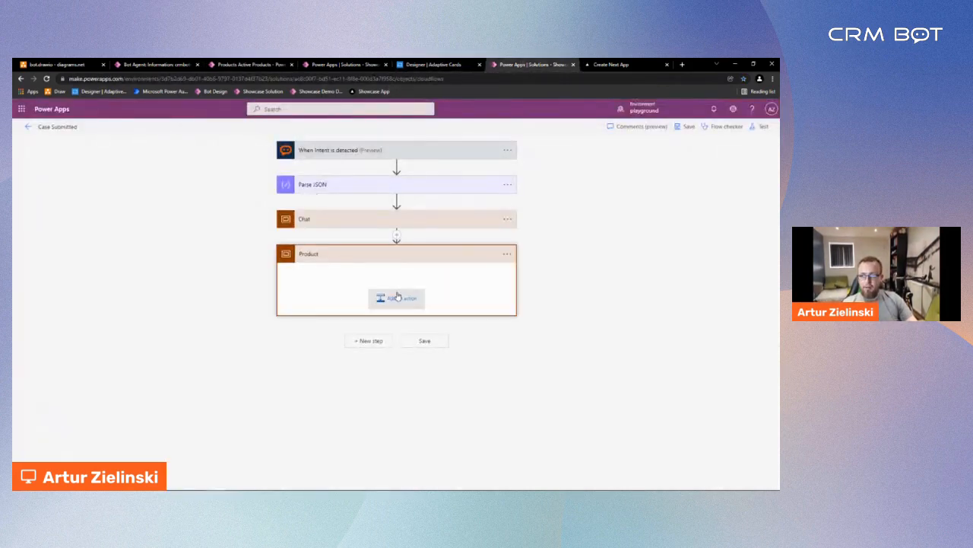
{"action": "left_click", "coordinate": [452, 347]}
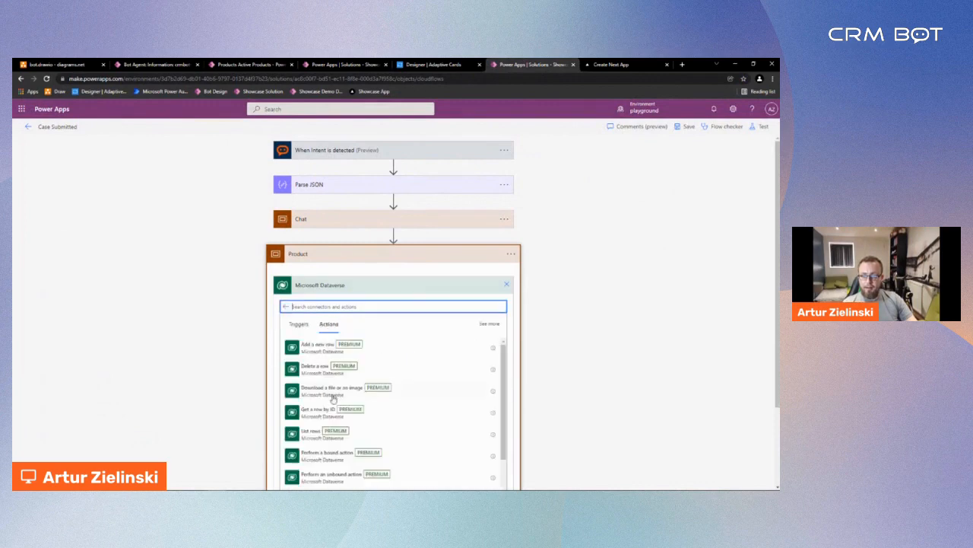
{"action": "left_click", "coordinate": [312, 431]}
{"action": "left_click", "coordinate": [369, 302]}
{"action": "type", "text": "produc"}
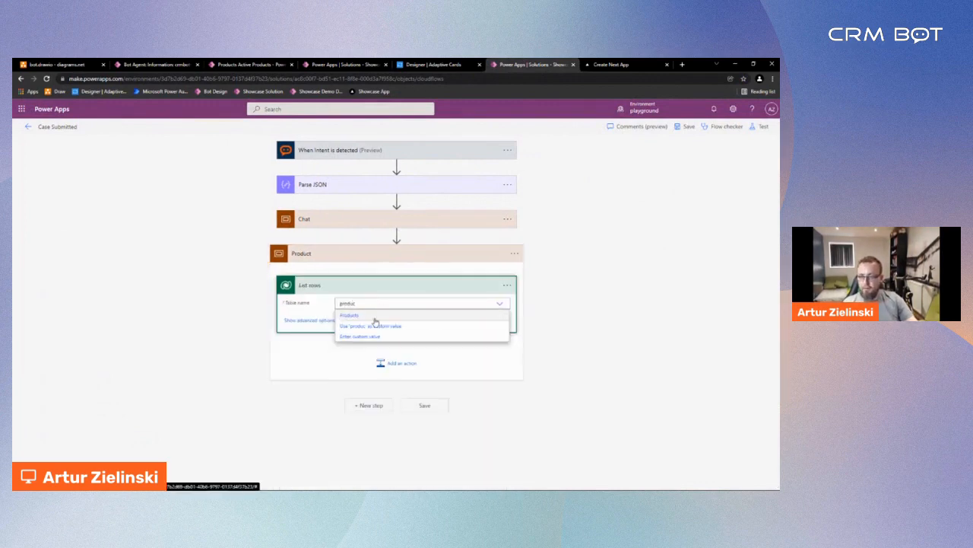
{"action": "left_click", "coordinate": [373, 316]}
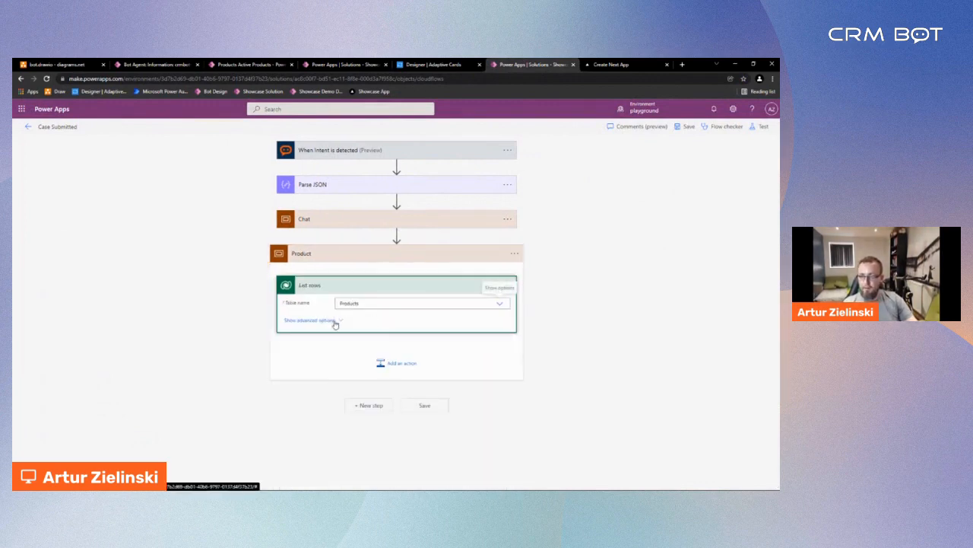
{"action": "left_click", "coordinate": [331, 320]}
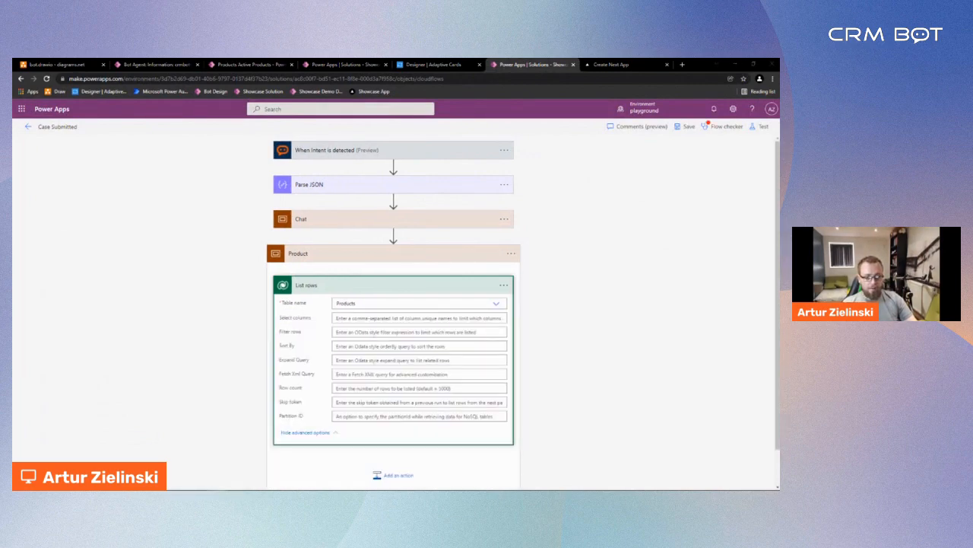
Step: Filter the List rows action with crbfe_name eq the parsed product value in quotes, and collapse the action
{"action": "left_click", "coordinate": [367, 331]}
{"action": "key", "text": "ctrl+v"}
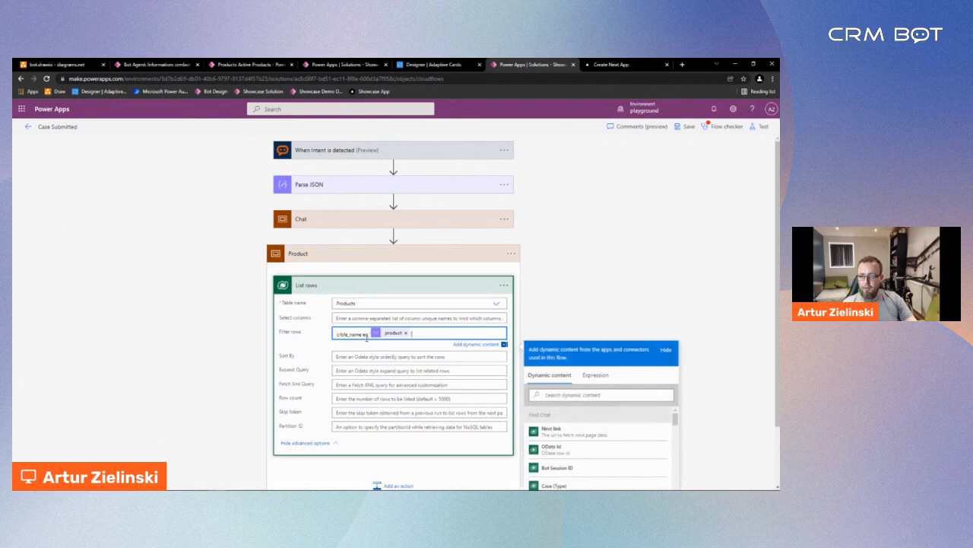
{"action": "left_click", "coordinate": [577, 306]}
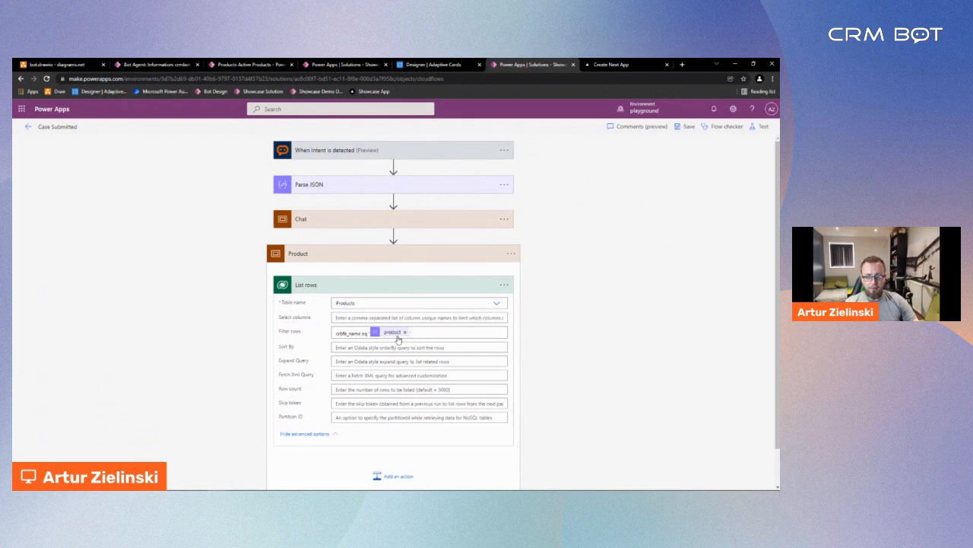
{"action": "left_click", "coordinate": [354, 290]}
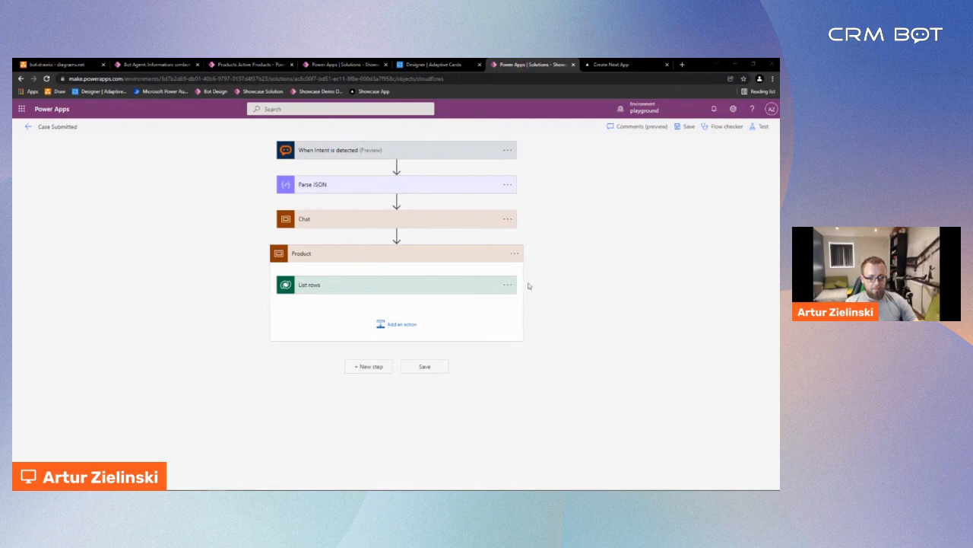
Step: Add a Dataverse Get a row by ID action for the Products table inside Product and rename it Get Product
{"action": "left_click", "coordinate": [397, 324]}
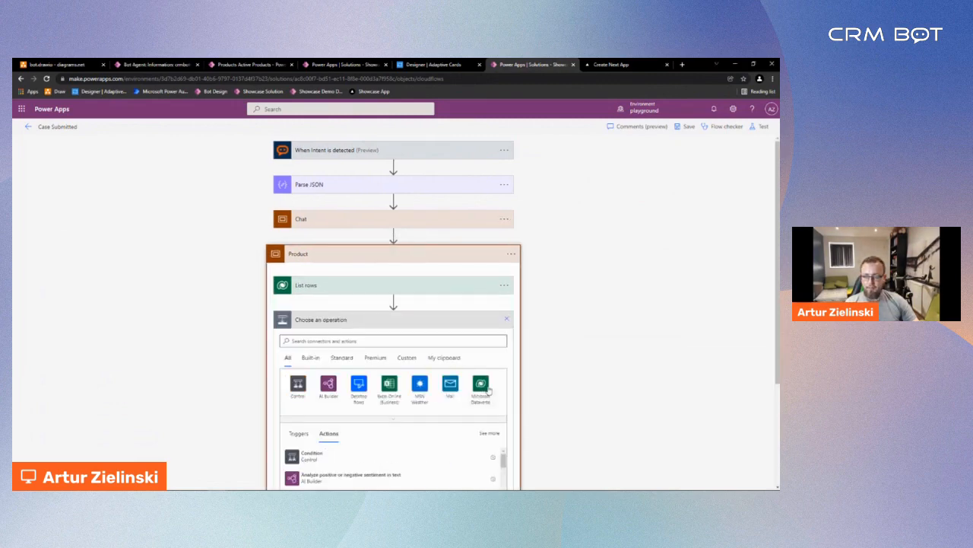
{"action": "left_click", "coordinate": [483, 385]}
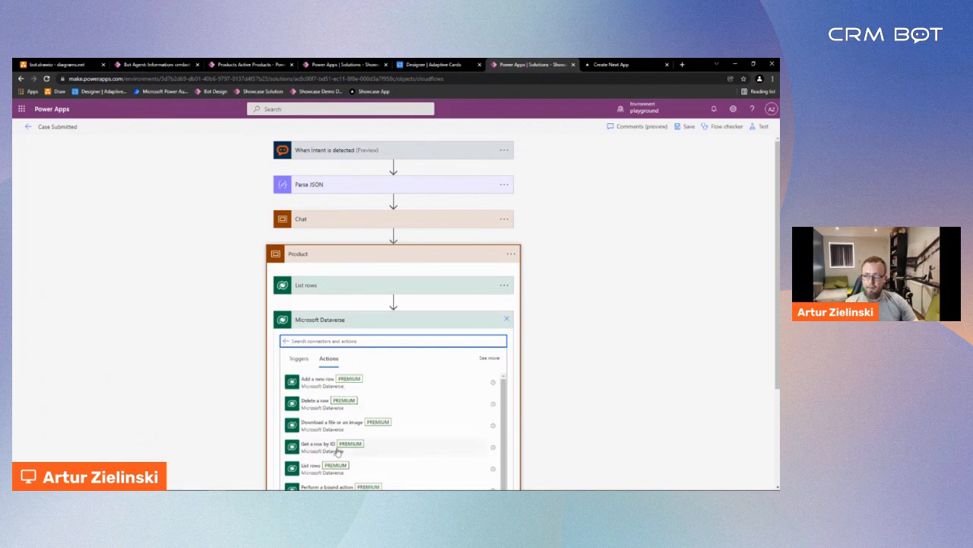
{"action": "left_click", "coordinate": [335, 446]}
{"action": "type", "text": "prod"}
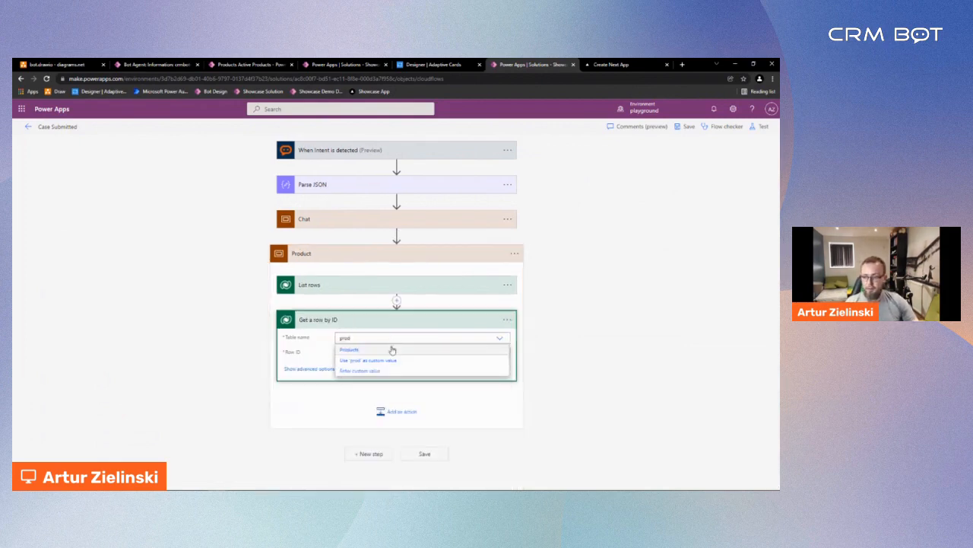
{"action": "left_click", "coordinate": [393, 348]}
{"action": "left_click", "coordinate": [508, 319]}
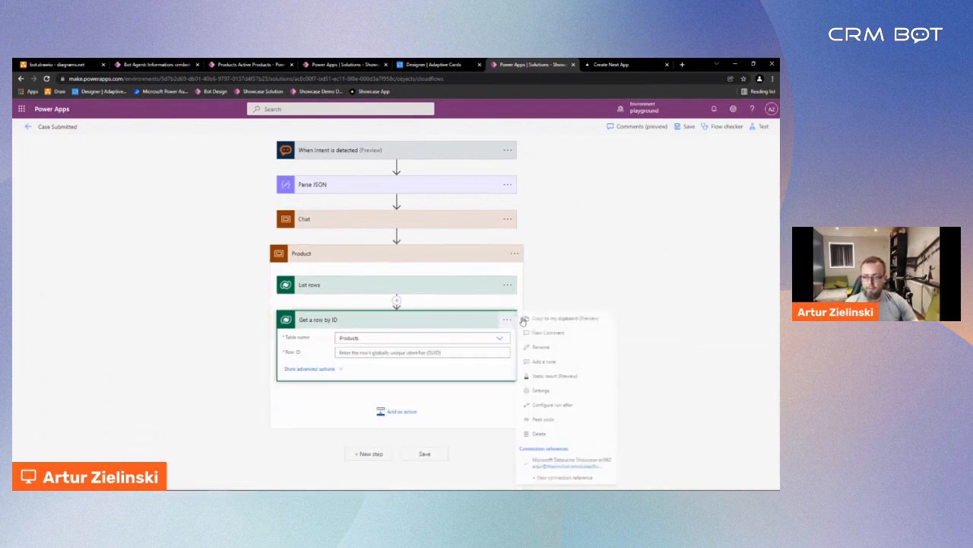
{"action": "left_click", "coordinate": [545, 345]}
{"action": "type", "text": "Ge"}
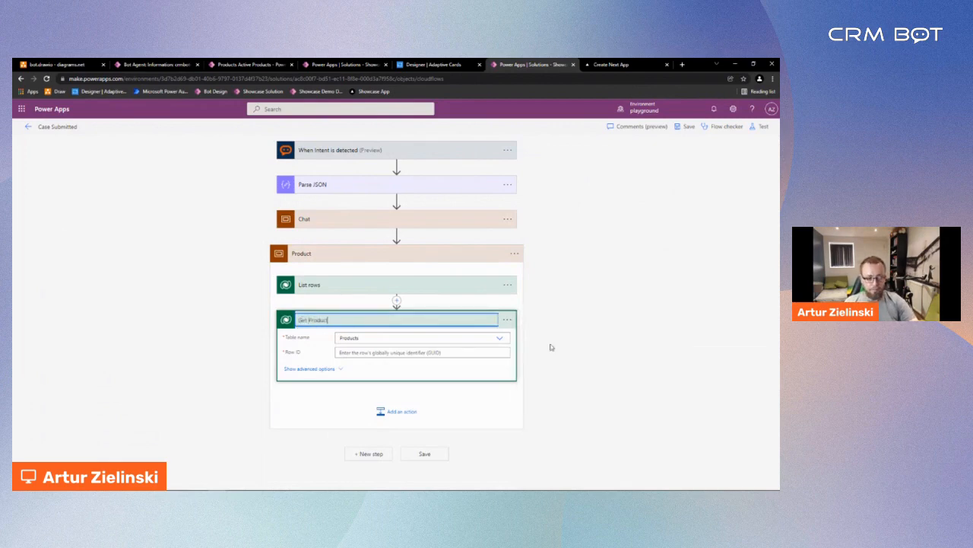
{"action": "type", "text": "t Product"}
Step: Start a Row ID expression for Get Product with the List rows value output, outputs('List_rows')?['body/value']
{"action": "left_click", "coordinate": [430, 354]}
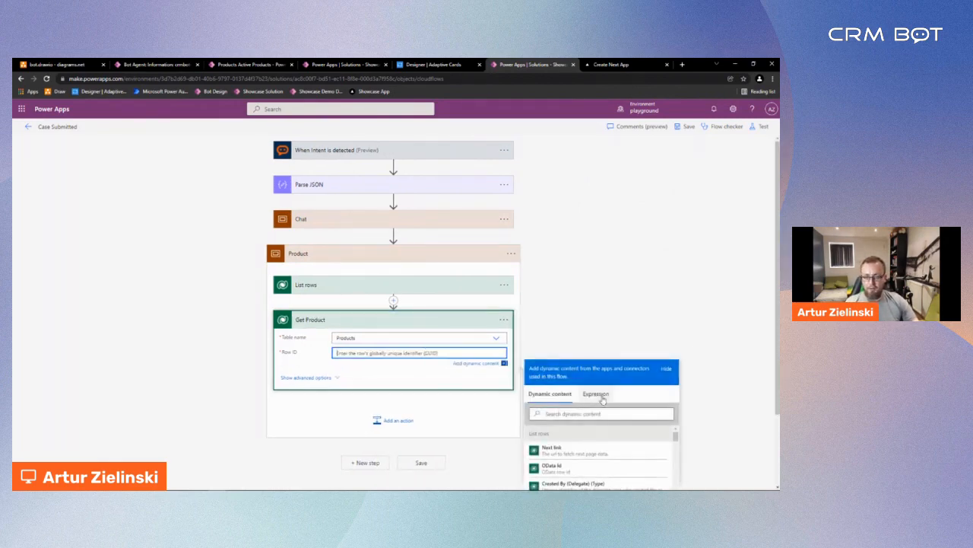
{"action": "scroll", "coordinate": [605, 326], "scroll_direction": "down", "scroll_amount": 1}
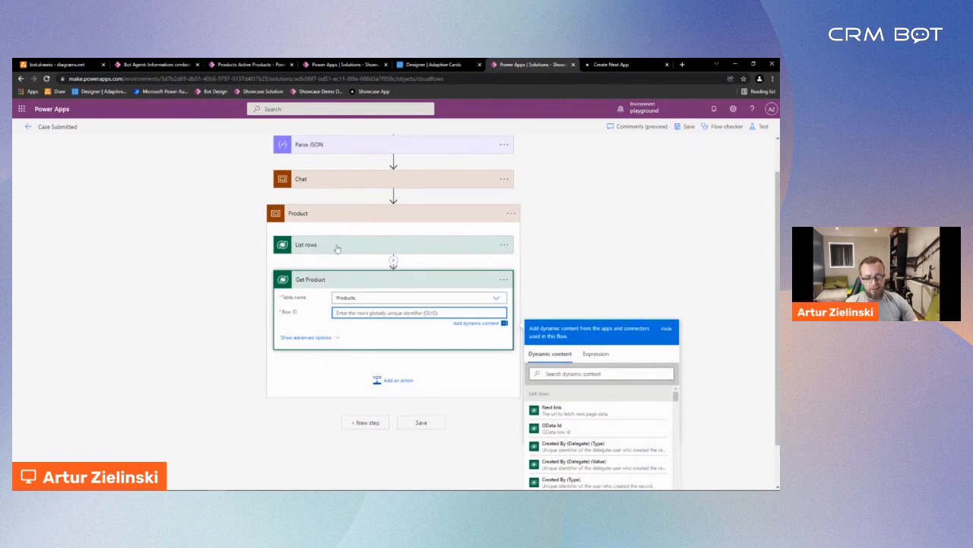
{"action": "left_click", "coordinate": [596, 355]}
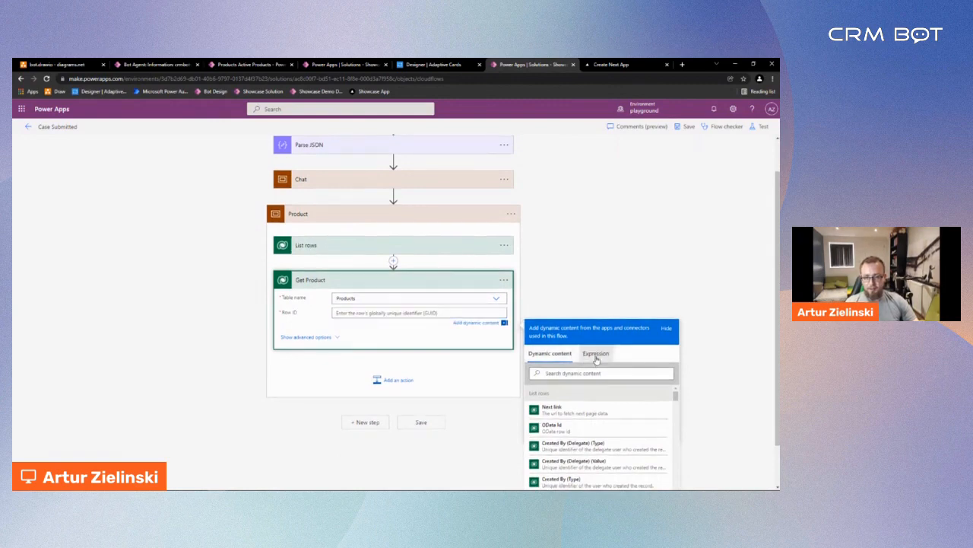
{"action": "type", "text": "ad"}
{"action": "key", "text": "BackSpace"}
{"action": "key", "text": "BackSpace"}
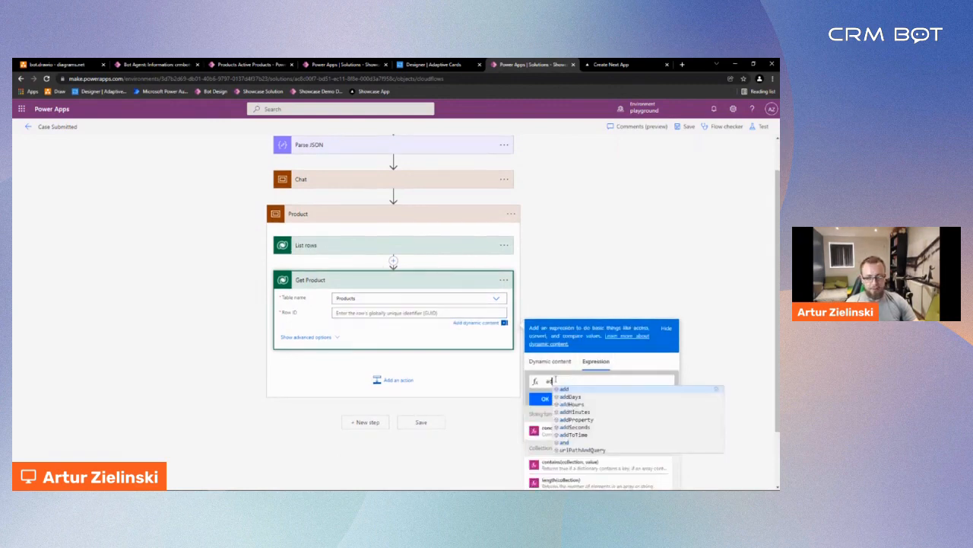
{"action": "left_click", "coordinate": [555, 363]}
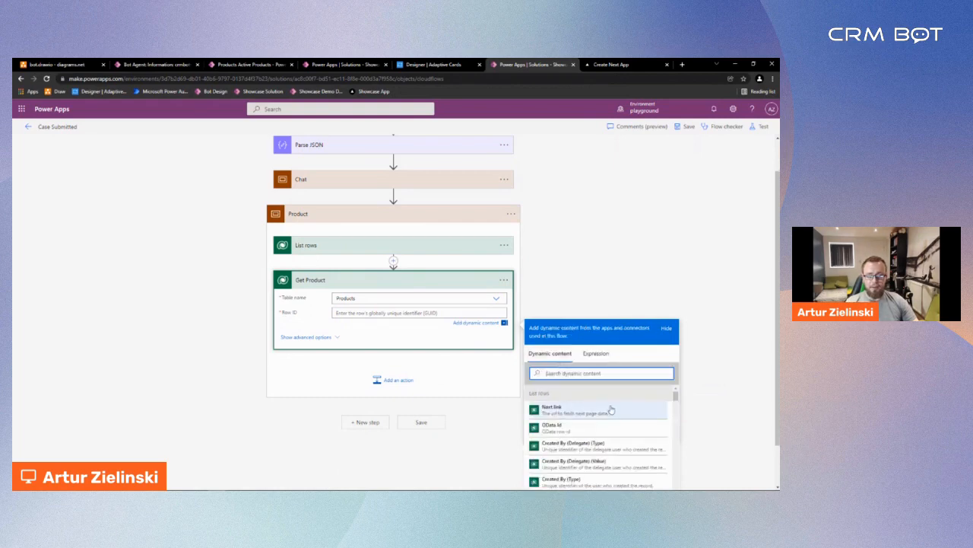
{"action": "left_click", "coordinate": [596, 354]}
{"action": "type", "text": "ad"}
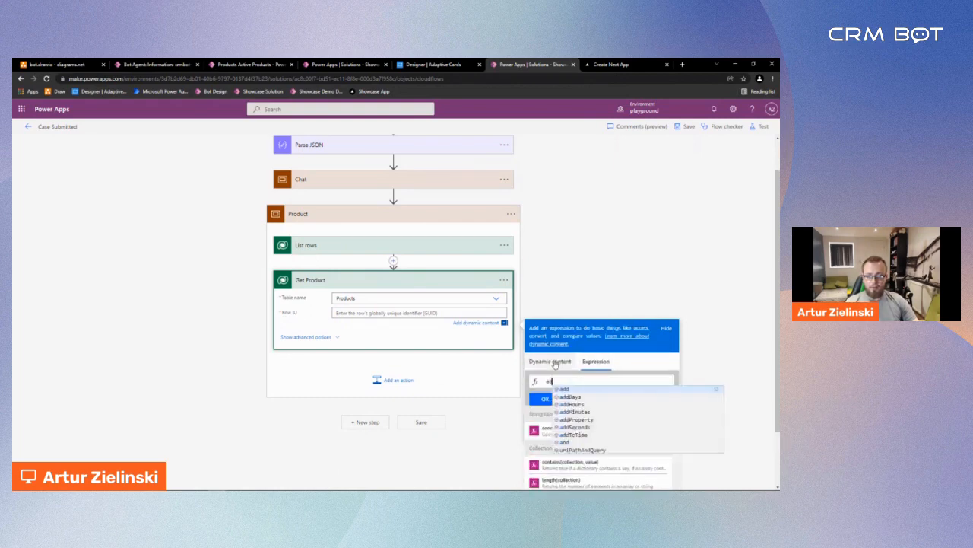
{"action": "left_click", "coordinate": [550, 355]}
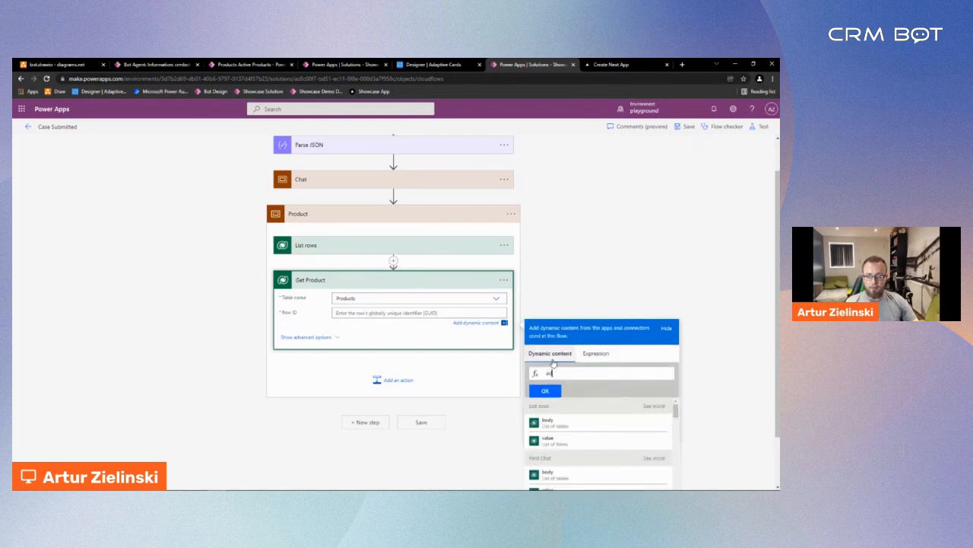
{"action": "left_click", "coordinate": [562, 442]}
{"action": "left_click", "coordinate": [552, 373]}
{"action": "key", "text": "BackSpace"}
{"action": "key", "text": "BackSpace"}
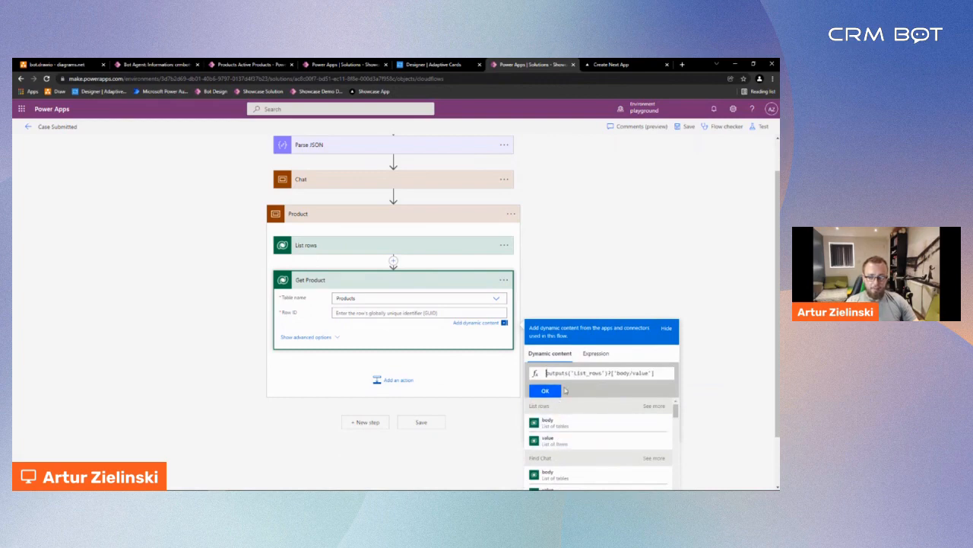
Step: Complete the Row ID expression as outputs('List_rows')['body/value'][0]['crbfe_productid'], insert it, and collapse the Product scope
{"action": "left_click", "coordinate": [570, 373]}
{"action": "key", "text": "Right"}
{"action": "key", "text": "Right"}
{"action": "key", "text": "Right"}
{"action": "key", "text": "Right"}
{"action": "key", "text": "Right"}
{"action": "key", "text": "Right"}
{"action": "key", "text": "Right"}
{"action": "key", "text": "Right"}
{"action": "key", "text": "Right"}
{"action": "key", "text": "Right"}
{"action": "key", "text": "Right"}
{"action": "key", "text": "Right"}
{"action": "key", "text": "Right"}
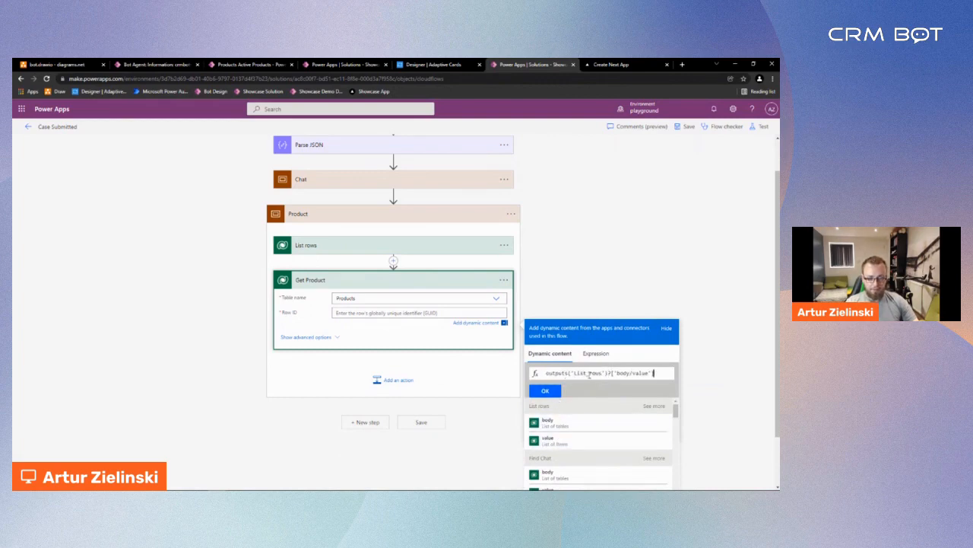
{"action": "left_click", "coordinate": [609, 373]}
{"action": "key", "text": "shift+Left"}
{"action": "key", "text": "BackSpace"}
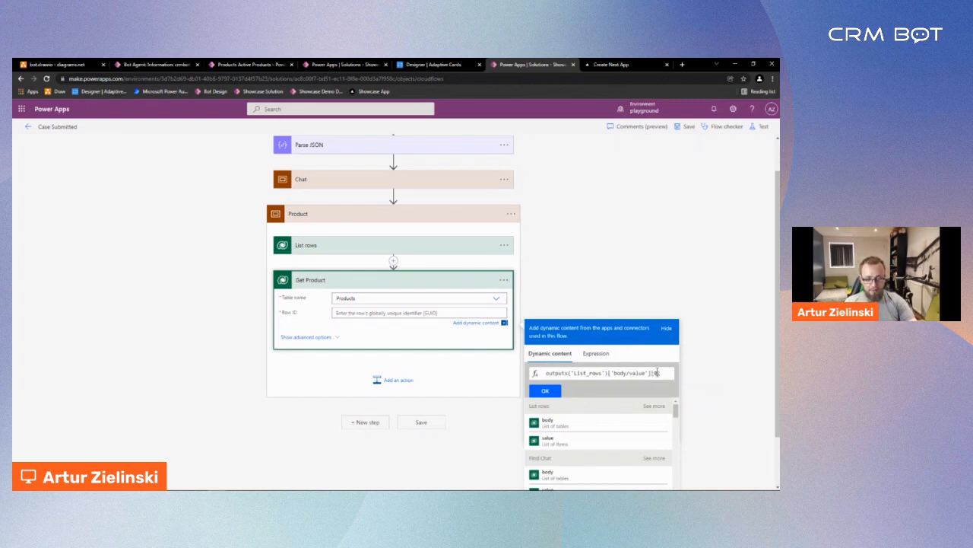
{"action": "type", "text": "]["}
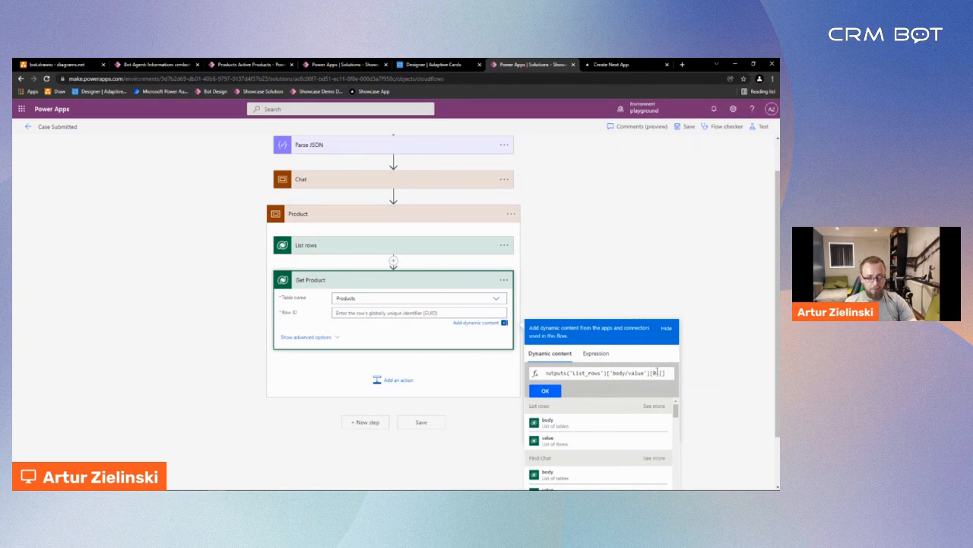
{"action": "type", "text": "'"}
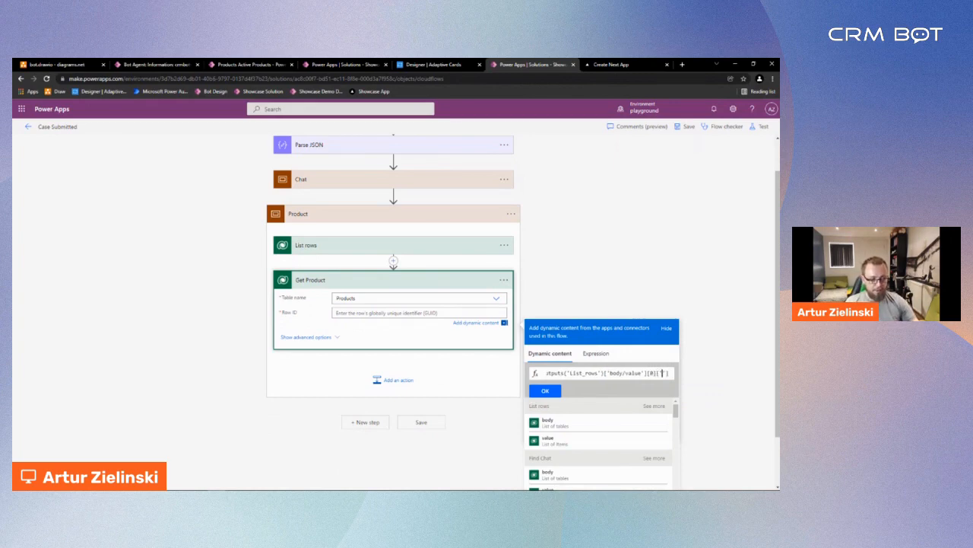
{"action": "type", "text": "crbfd"}
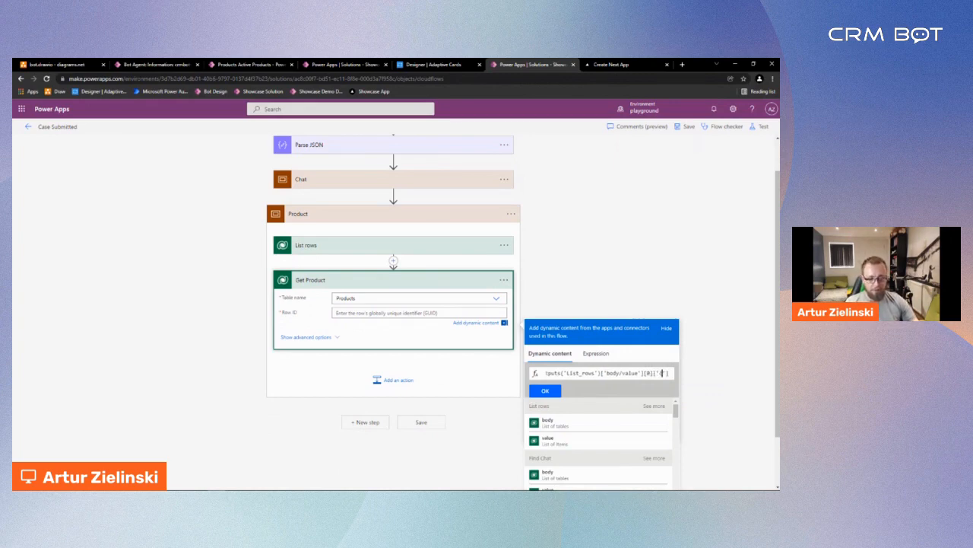
{"action": "type", "text": "_product"}
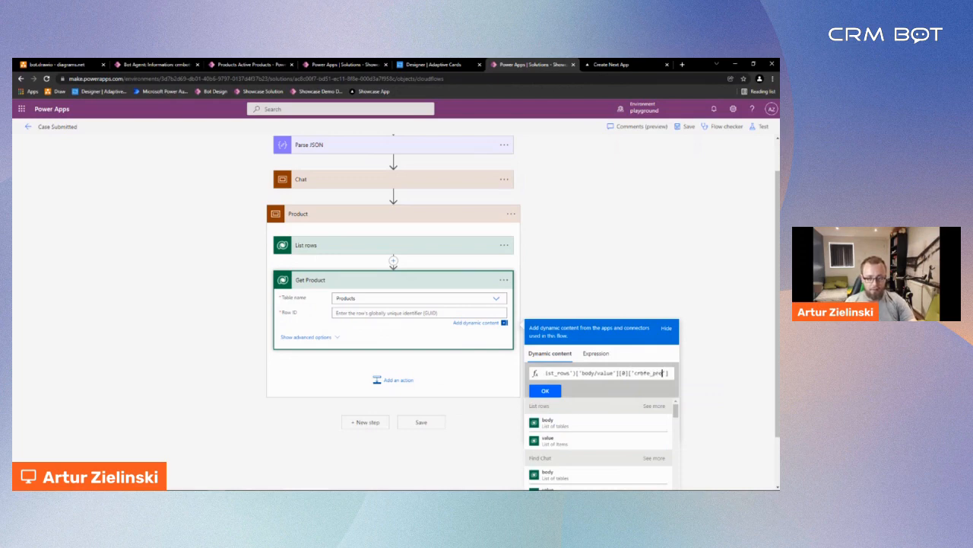
{"action": "type", "text": "id"}
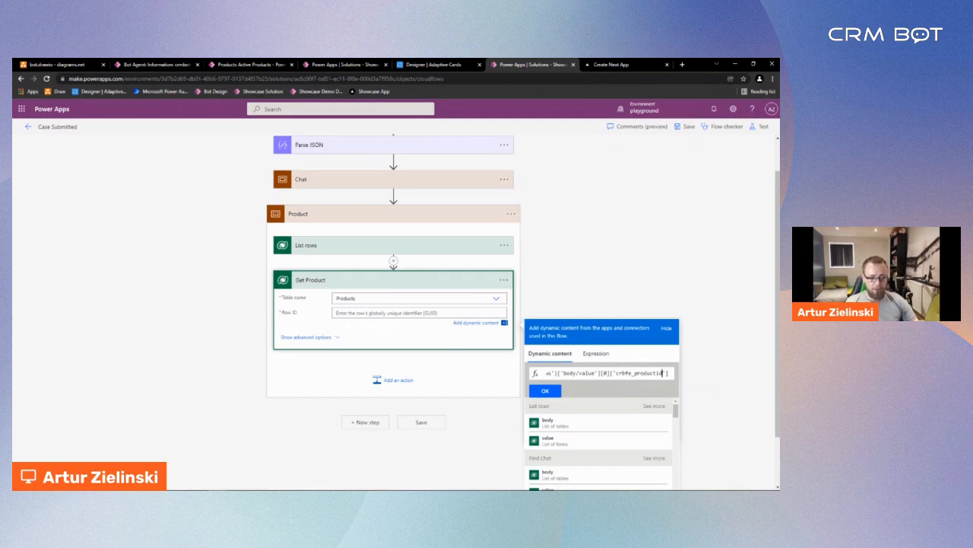
{"action": "left_click", "coordinate": [545, 391]}
{"action": "left_click", "coordinate": [369, 286]}
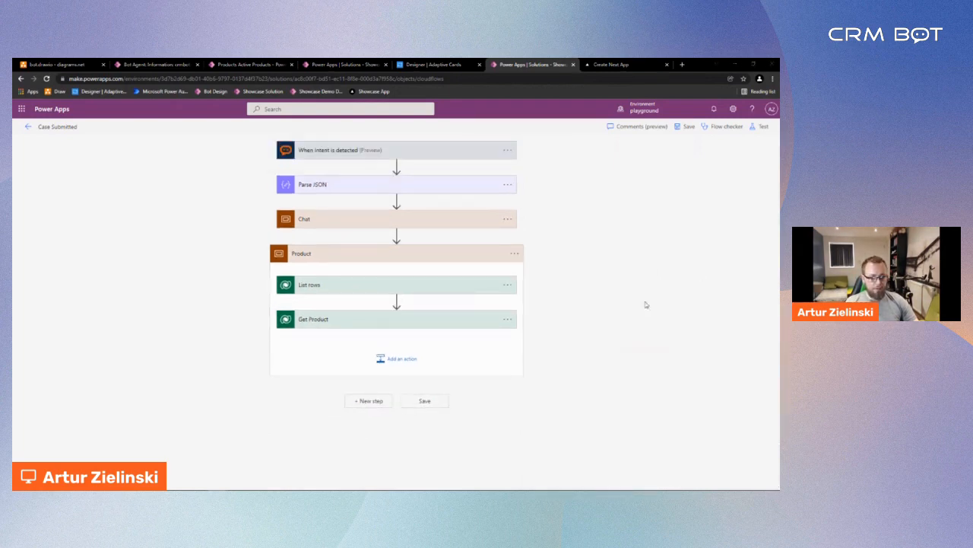
{"action": "left_click", "coordinate": [356, 254]}
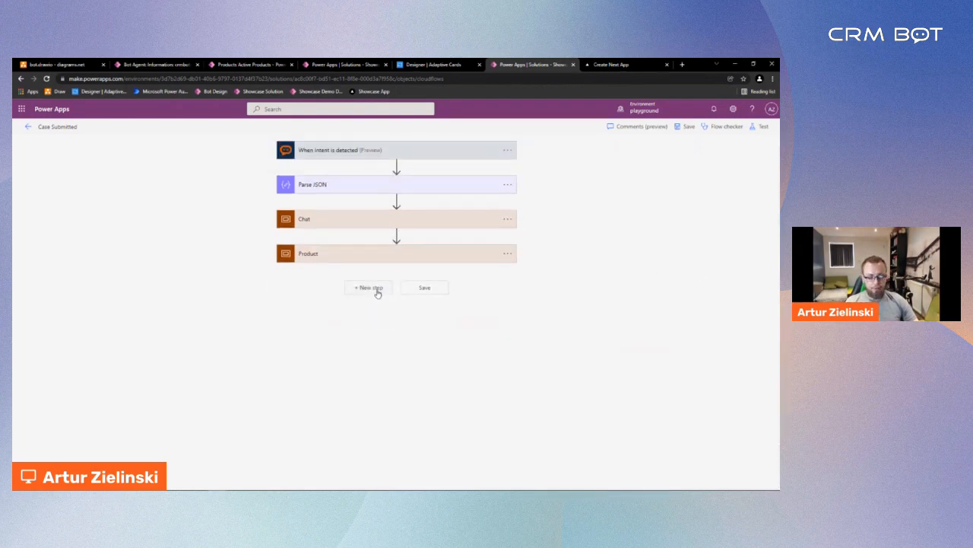
Step: Add a Dataverse Add a new row action after the Product scope and rename it Create new Case
{"action": "left_click", "coordinate": [371, 287]}
{"action": "left_click", "coordinate": [474, 356]}
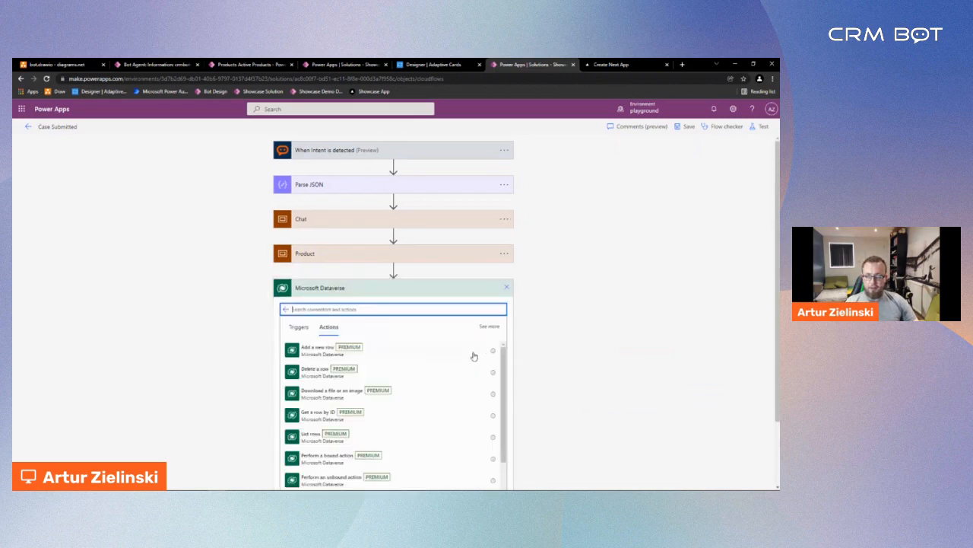
{"action": "left_click", "coordinate": [341, 352]}
{"action": "left_click", "coordinate": [507, 288]}
{"action": "left_click", "coordinate": [574, 314]}
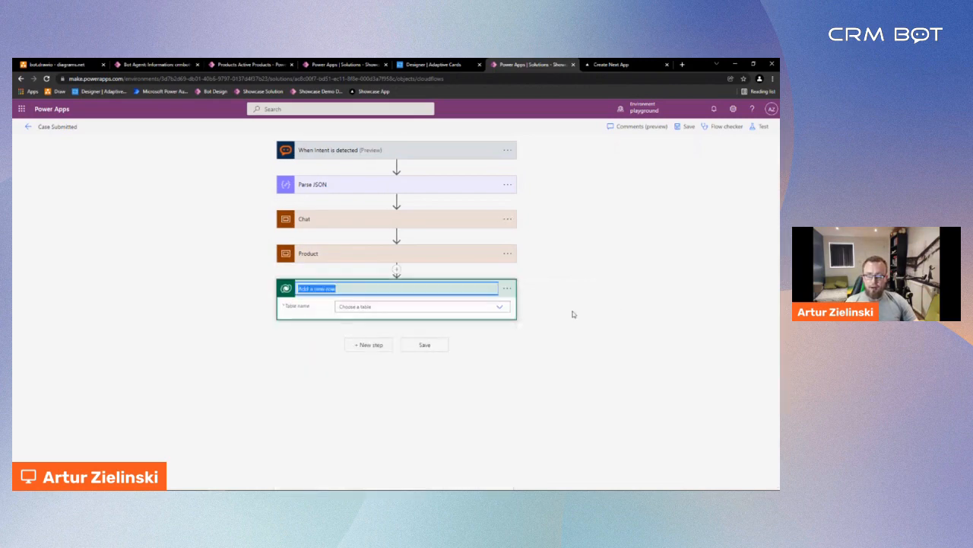
{"action": "type", "text": "Create new Case"}
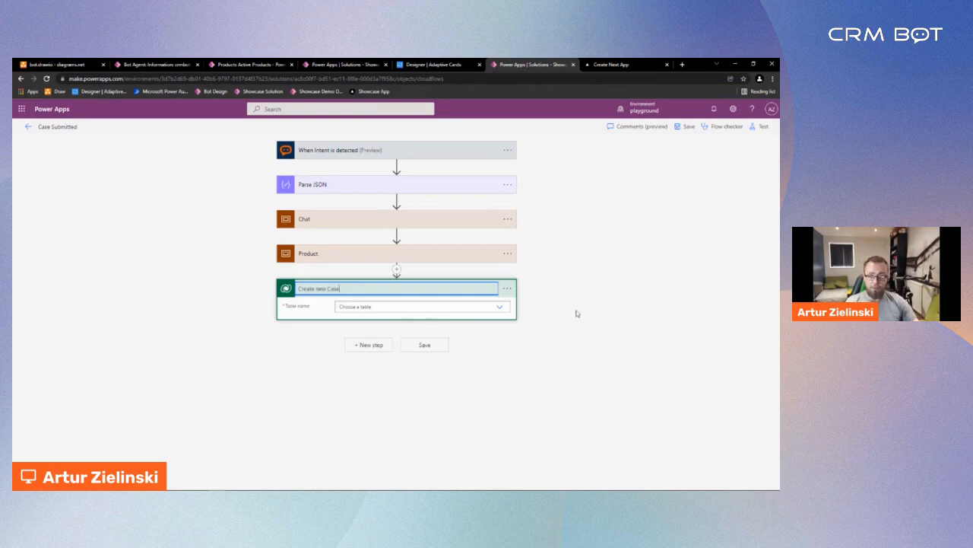
{"action": "key", "text": "alt+Tab"}
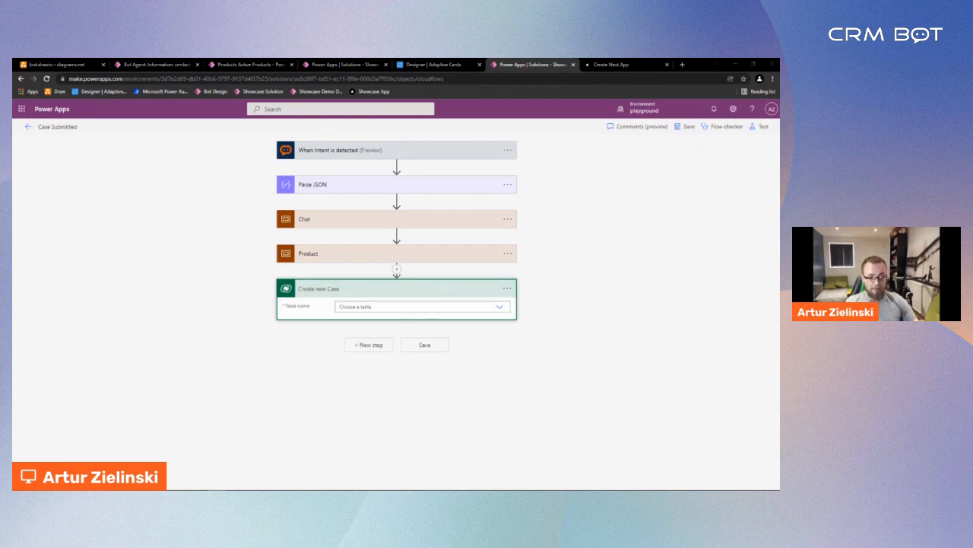
Step: Set the Create new Case action's table to Cases and show its advanced options
{"action": "left_click", "coordinate": [358, 307]}
{"action": "type", "text": "case"}
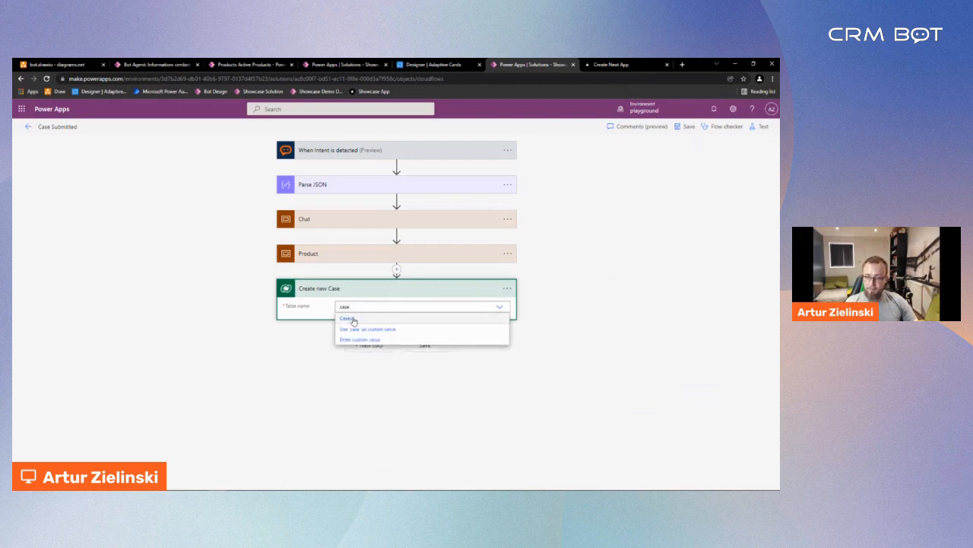
{"action": "left_click", "coordinate": [341, 331]}
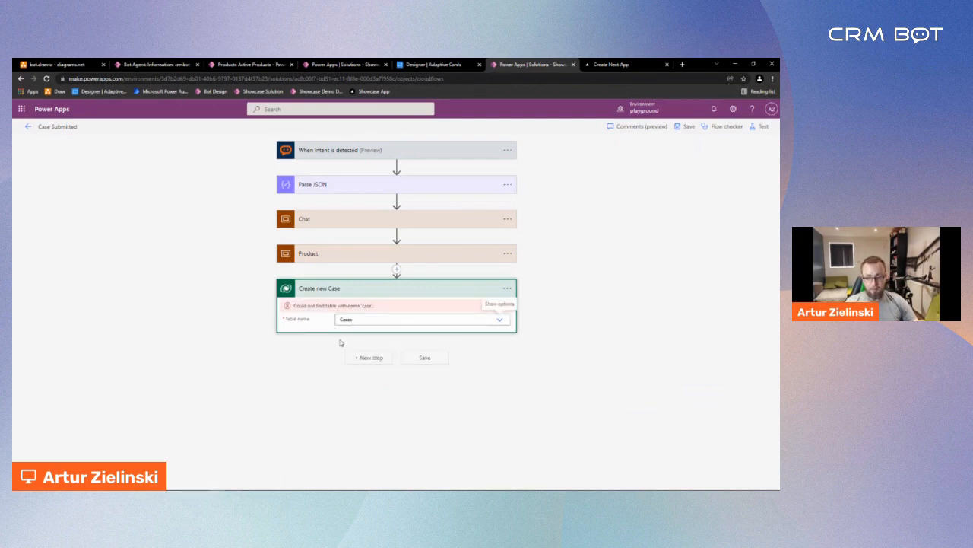
{"action": "left_click", "coordinate": [314, 325]}
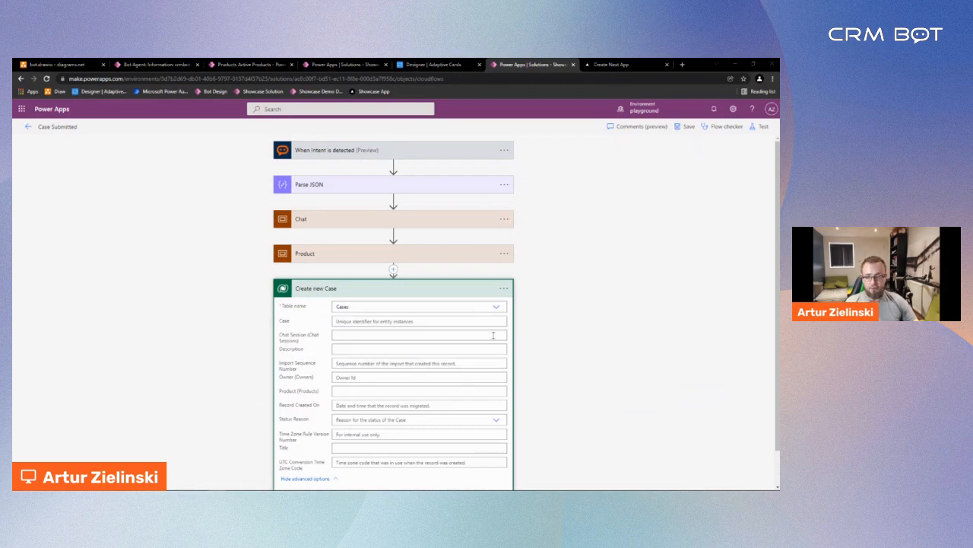
Step: Open a new case form in the Showcase app and examine which fields a case needs, returning to the Case Submitted flow
{"action": "scroll", "coordinate": [573, 330], "scroll_direction": "down", "scroll_amount": 2}
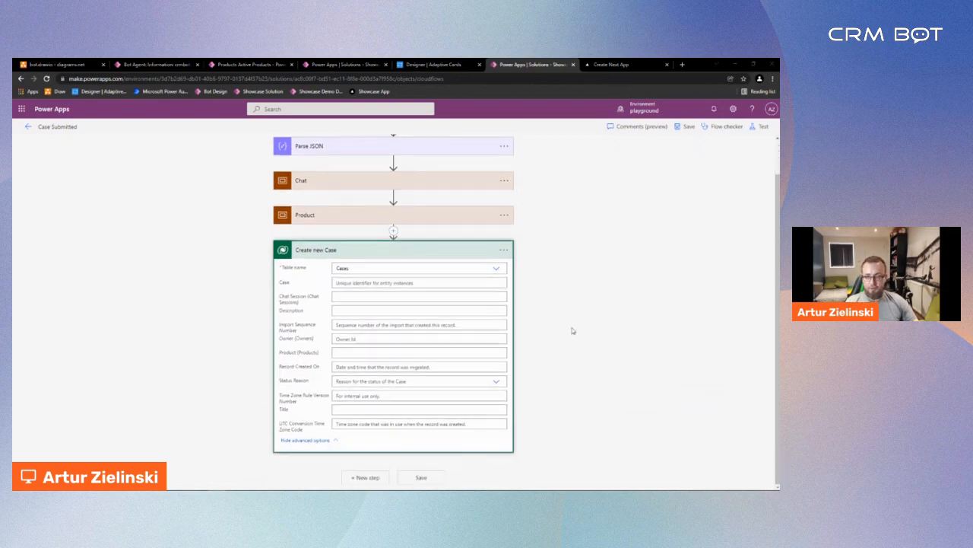
{"action": "left_click", "coordinate": [384, 298]}
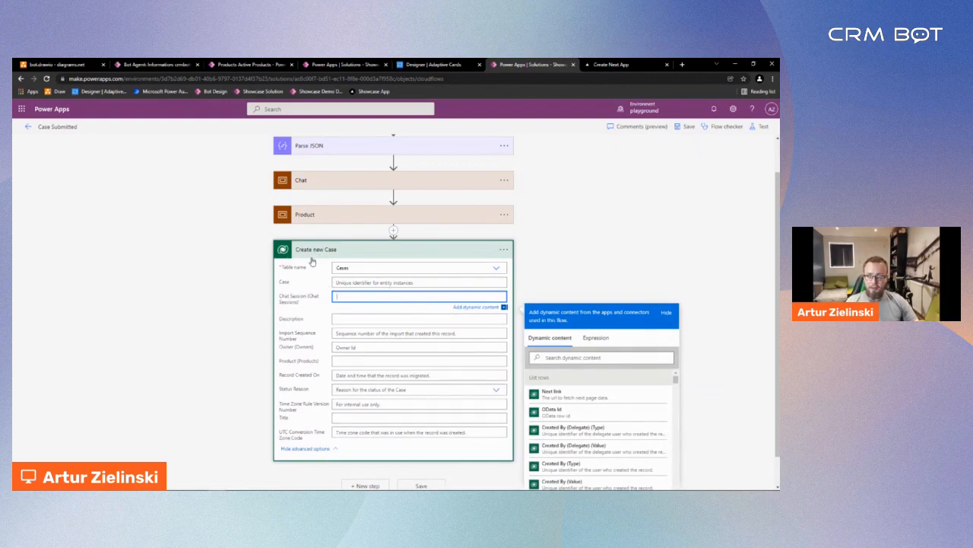
{"action": "scroll", "coordinate": [315, 261], "scroll_direction": "down", "scroll_amount": 1}
{"action": "left_click", "coordinate": [344, 63]}
{"action": "left_click", "coordinate": [259, 64]}
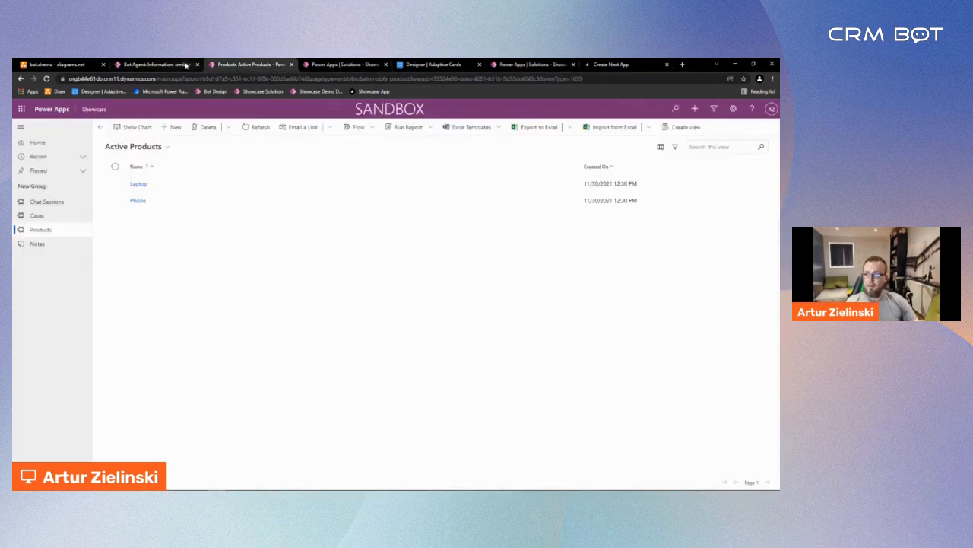
{"action": "left_click", "coordinate": [39, 215]}
{"action": "left_click", "coordinate": [166, 129]}
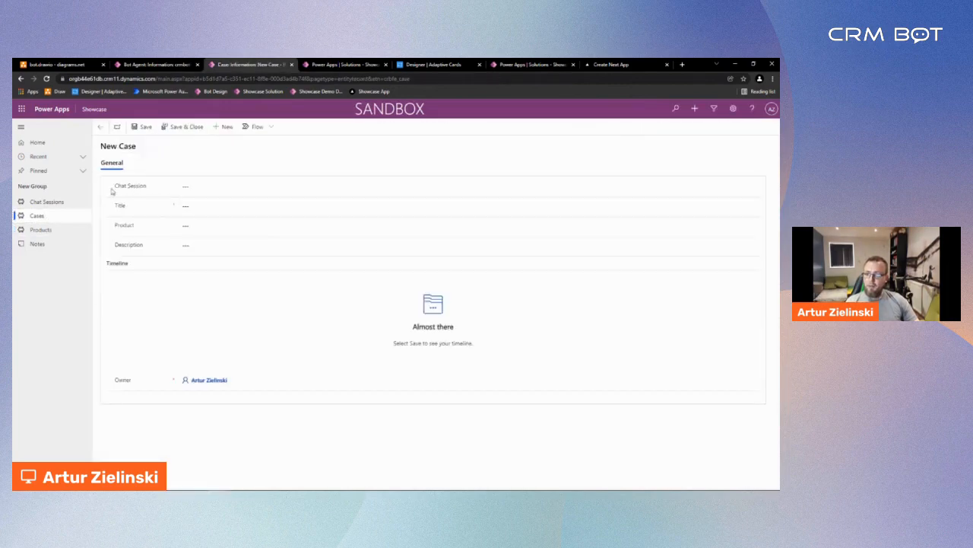
{"action": "left_click_drag", "start_coordinate": [113, 188], "coordinate": [152, 188]}
{"action": "left_click", "coordinate": [152, 188]}
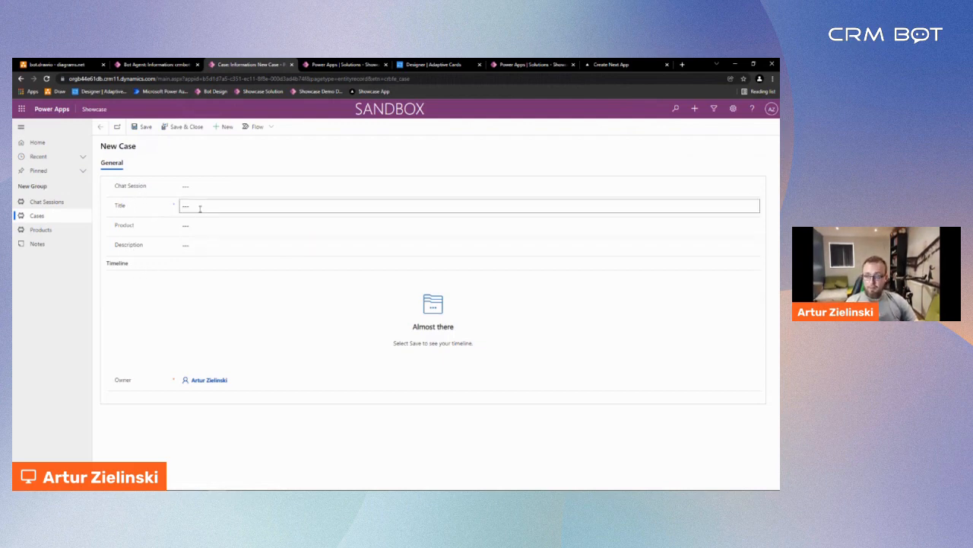
{"action": "left_click", "coordinate": [156, 206]}
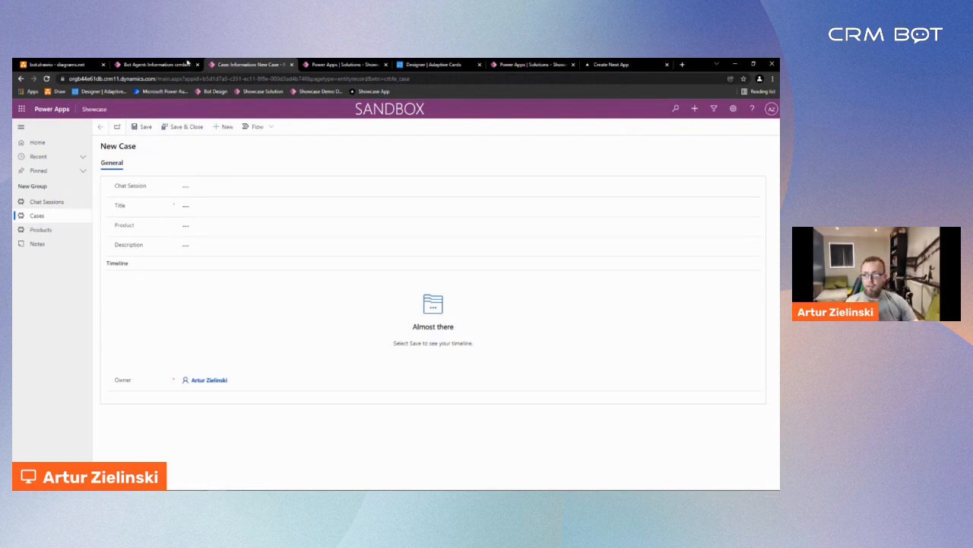
{"action": "left_click", "coordinate": [524, 64]}
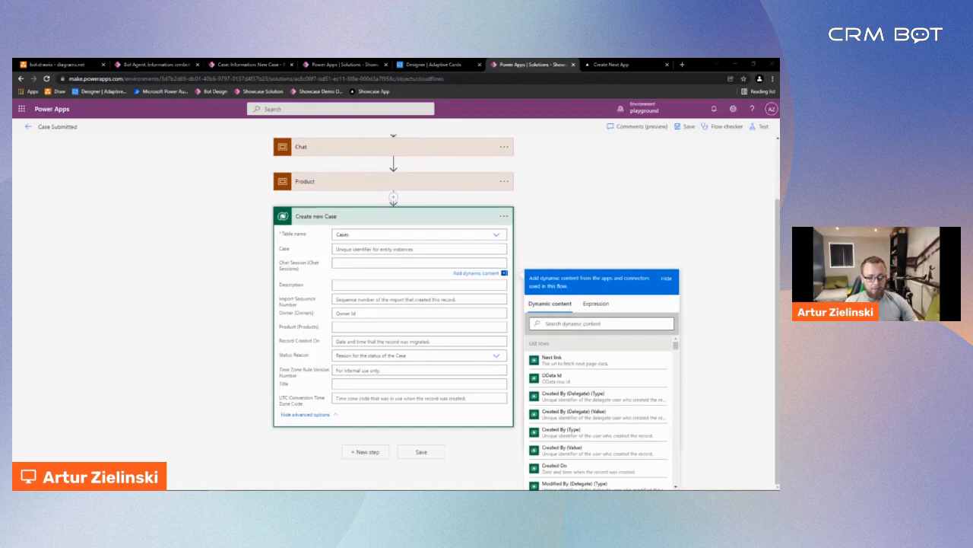
Step: Set the Chat Session field of Create new Case to crbfe_chatsessions() around Get Chat's Chat Session value, and check the Chat scope's actions
{"action": "left_click", "coordinate": [388, 263]}
{"action": "key", "text": "ctrl+v"}
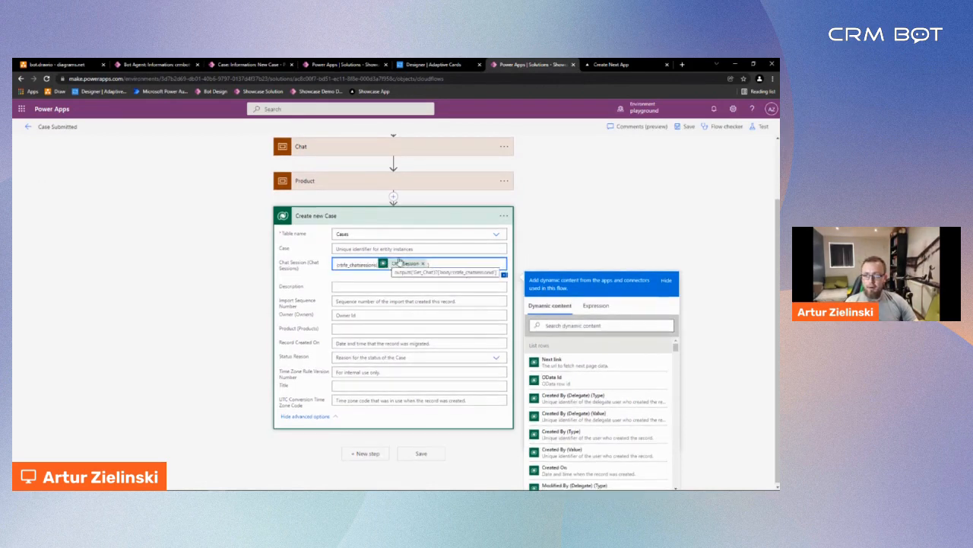
{"action": "scroll", "coordinate": [362, 228], "scroll_direction": "up", "scroll_amount": 2}
{"action": "left_click", "coordinate": [328, 222]}
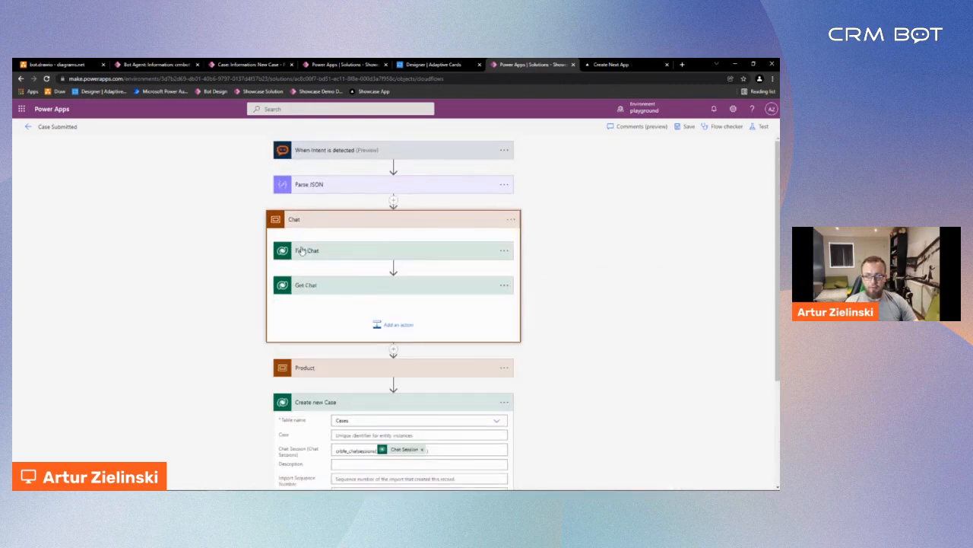
{"action": "left_click", "coordinate": [325, 225]}
{"action": "scroll", "coordinate": [420, 299], "scroll_direction": "down", "scroll_amount": 1}
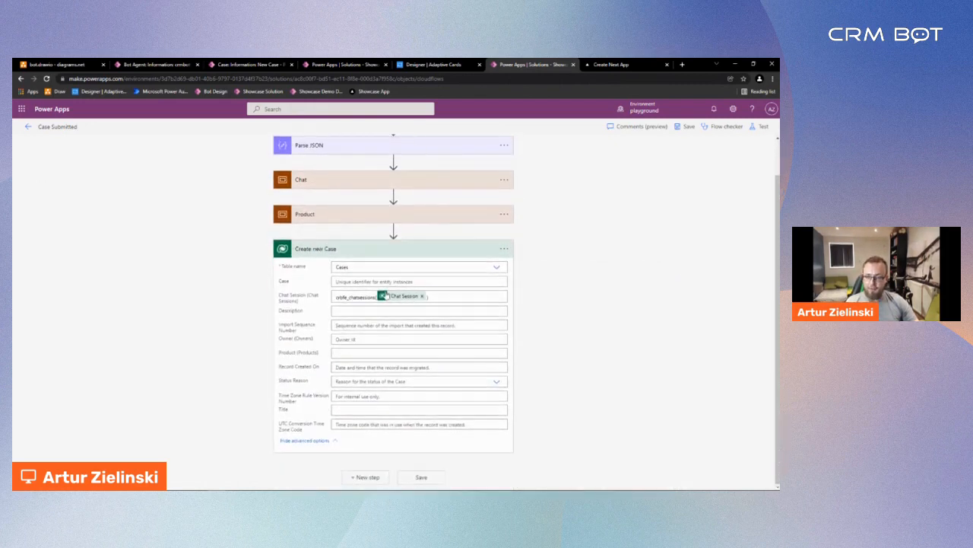
Step: Set the Description field of Create new Case to the description value from Parse JSON
{"action": "left_click", "coordinate": [349, 312]}
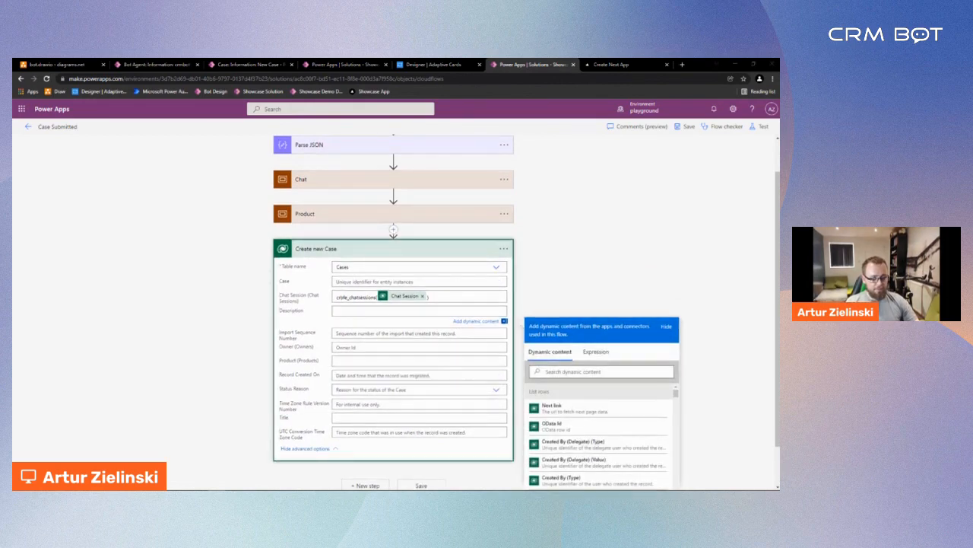
{"action": "left_click", "coordinate": [601, 371]}
{"action": "type", "text": "desc"}
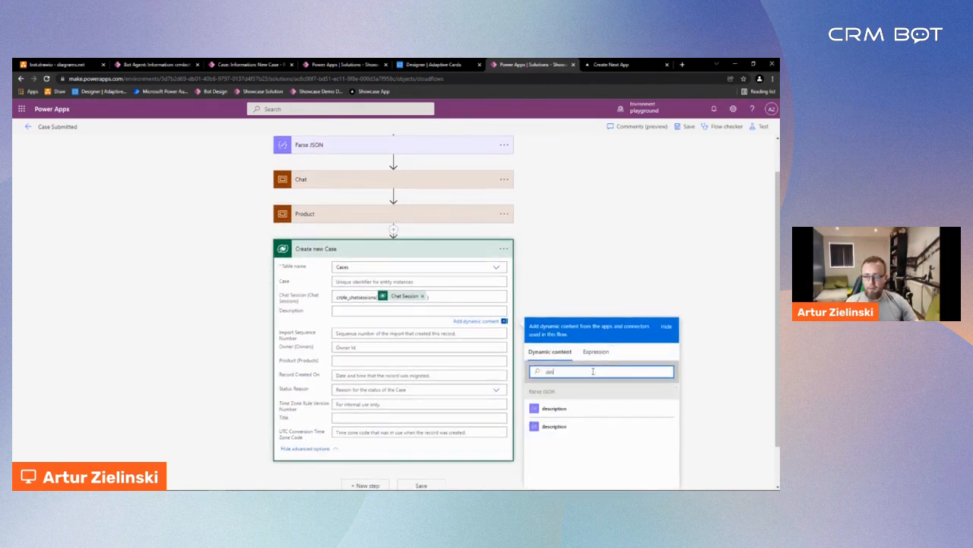
{"action": "left_click", "coordinate": [576, 410]}
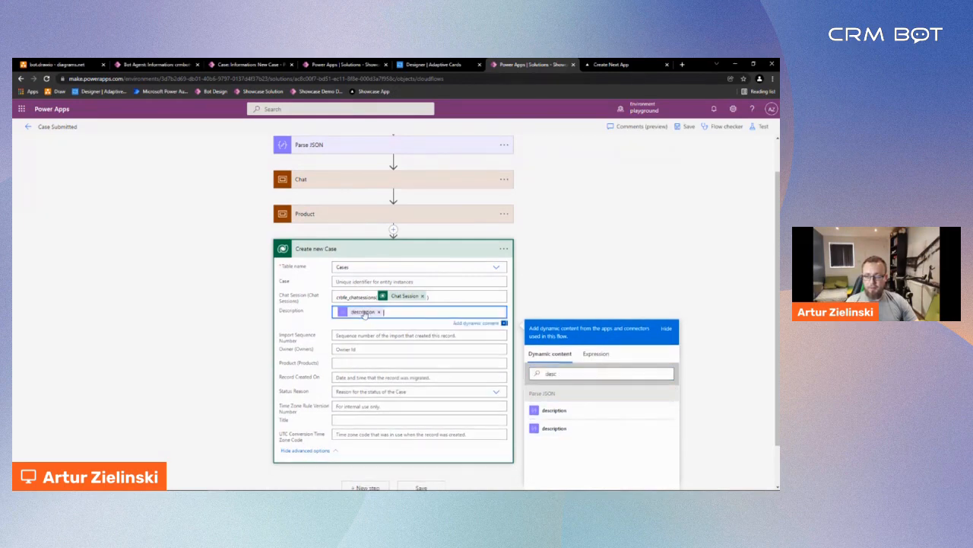
Step: Set the Product field of Create new Case to crbfe_products() around the Product identifier value
{"action": "scroll", "coordinate": [363, 314], "scroll_direction": "down", "scroll_amount": 1}
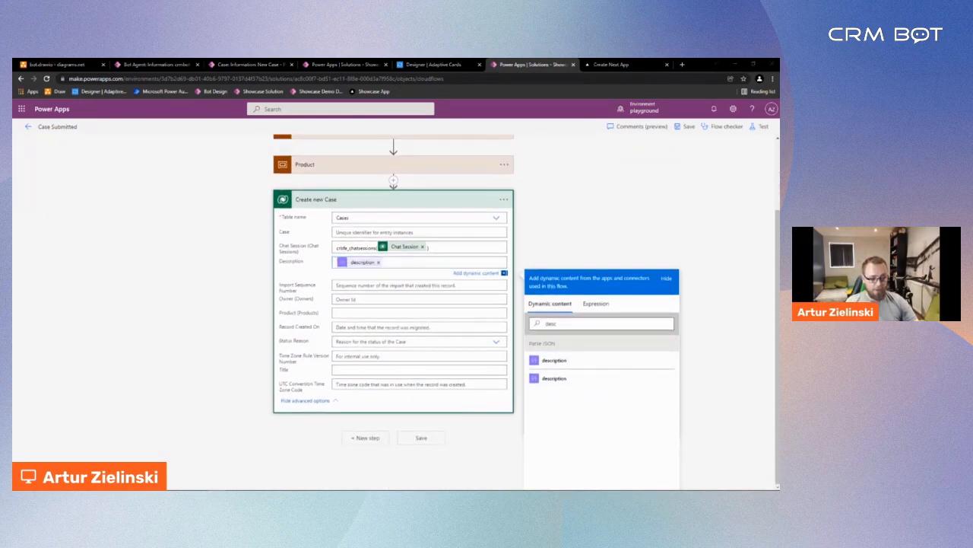
{"action": "left_click", "coordinate": [344, 310]}
{"action": "key", "text": "ctrl+v"}
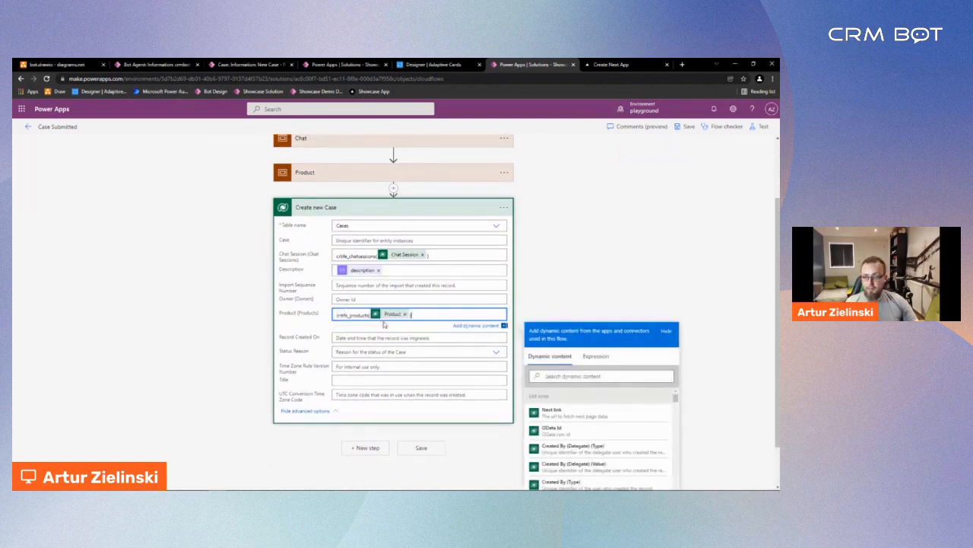
Step: Set the Title field of Create new Case to the Title value from Parse JSON and collapse the action
{"action": "scroll", "coordinate": [414, 282], "scroll_direction": "down", "scroll_amount": 2}
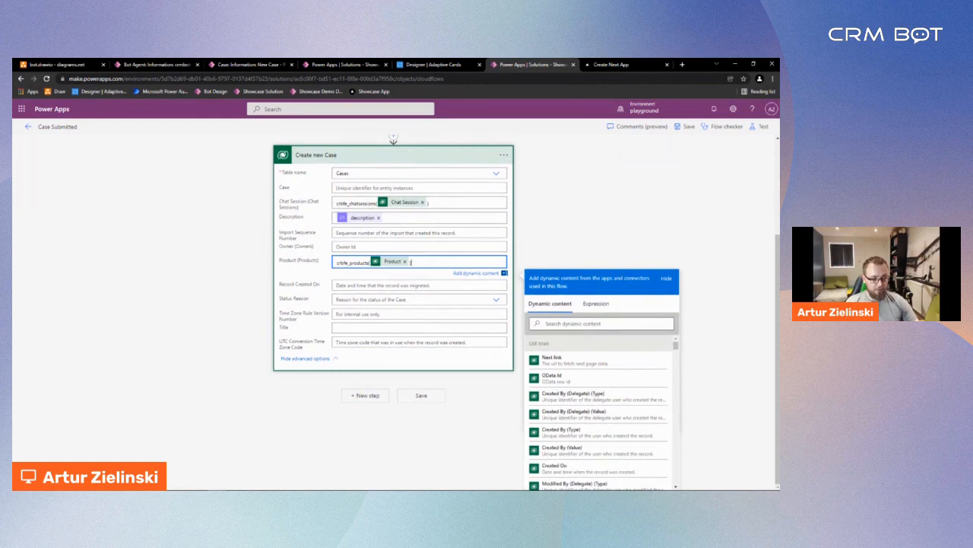
{"action": "left_click", "coordinate": [363, 329]}
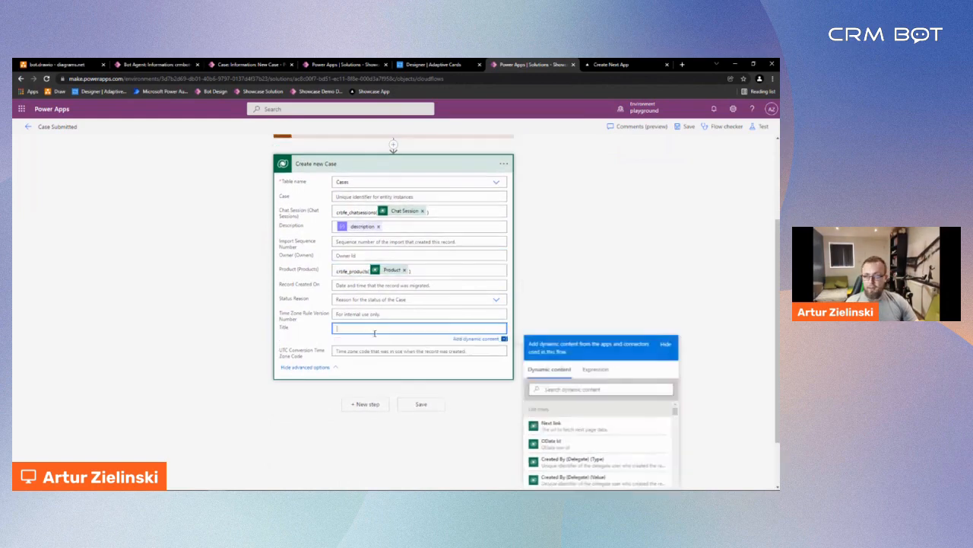
{"action": "left_click", "coordinate": [594, 388]}
{"action": "type", "text": "title"}
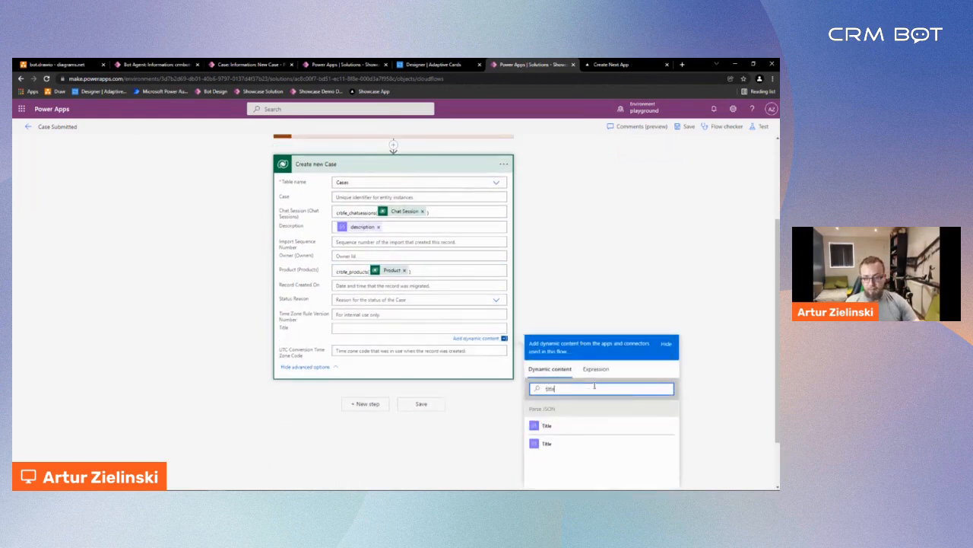
{"action": "left_click", "coordinate": [598, 428]}
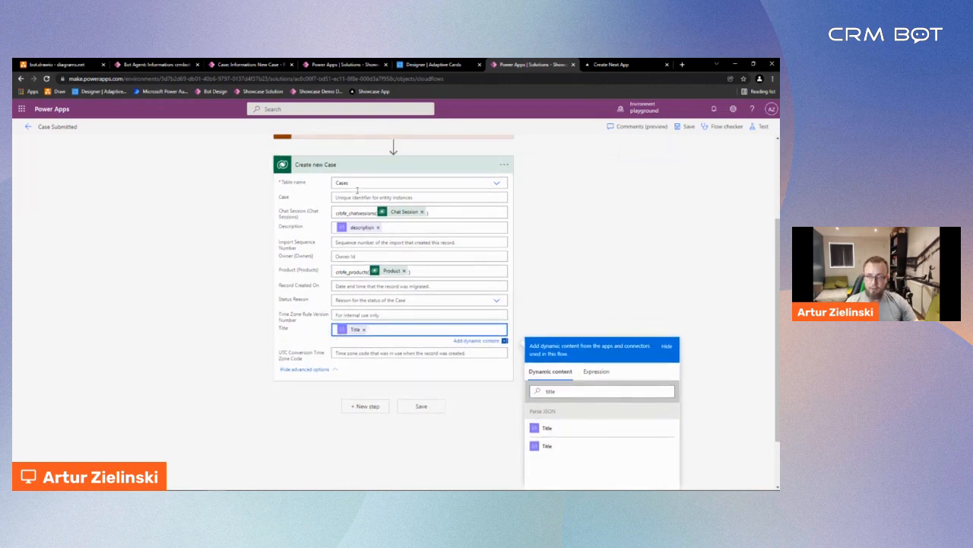
{"action": "left_click", "coordinate": [350, 165]}
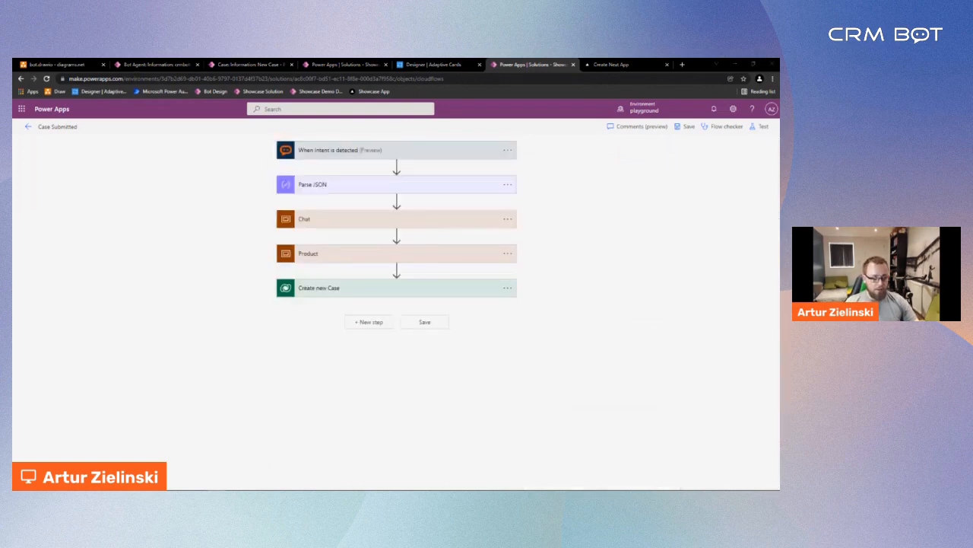
Step: Add a Dataverse Update a row action after Create new Case and set its table to Chat Sessions
{"action": "left_click", "coordinate": [370, 322]}
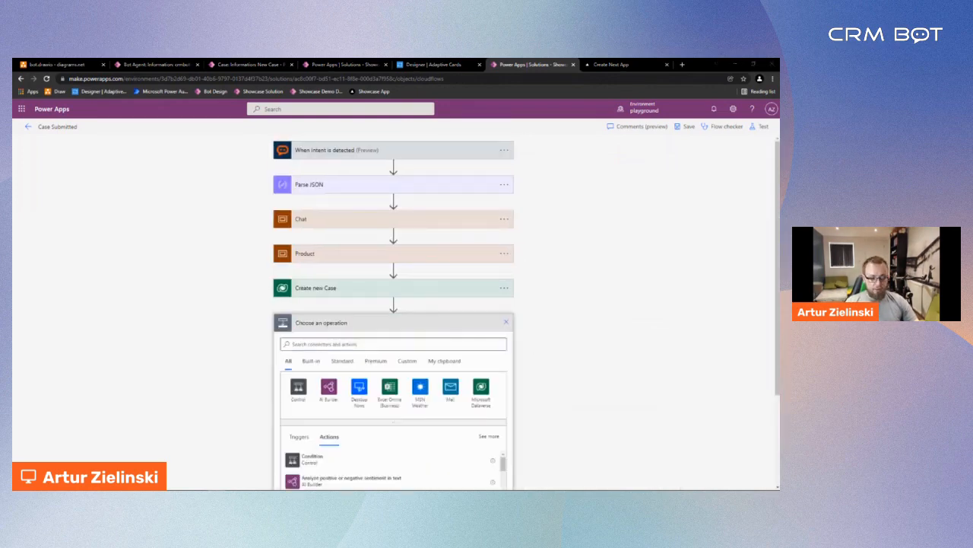
{"action": "left_click", "coordinate": [481, 308]}
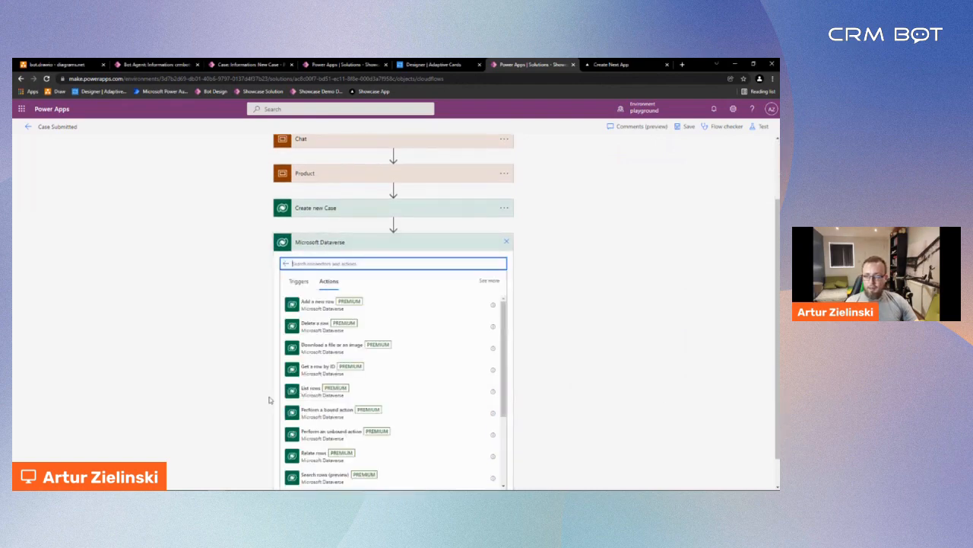
{"action": "scroll", "coordinate": [331, 431], "scroll_direction": "down", "scroll_amount": 1}
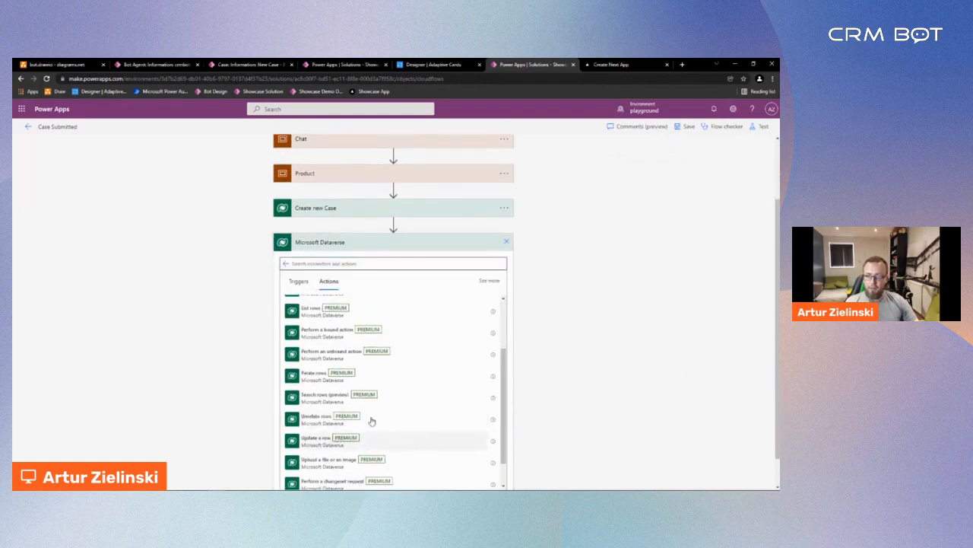
{"action": "left_click", "coordinate": [372, 422]}
{"action": "left_click", "coordinate": [377, 340]}
{"action": "type", "text": "cha"}
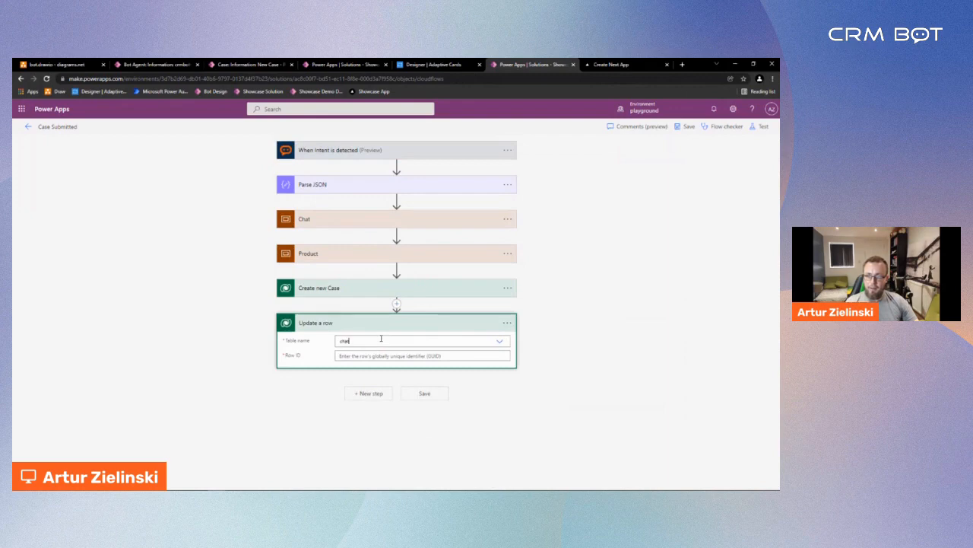
{"action": "type", "text": "t"}
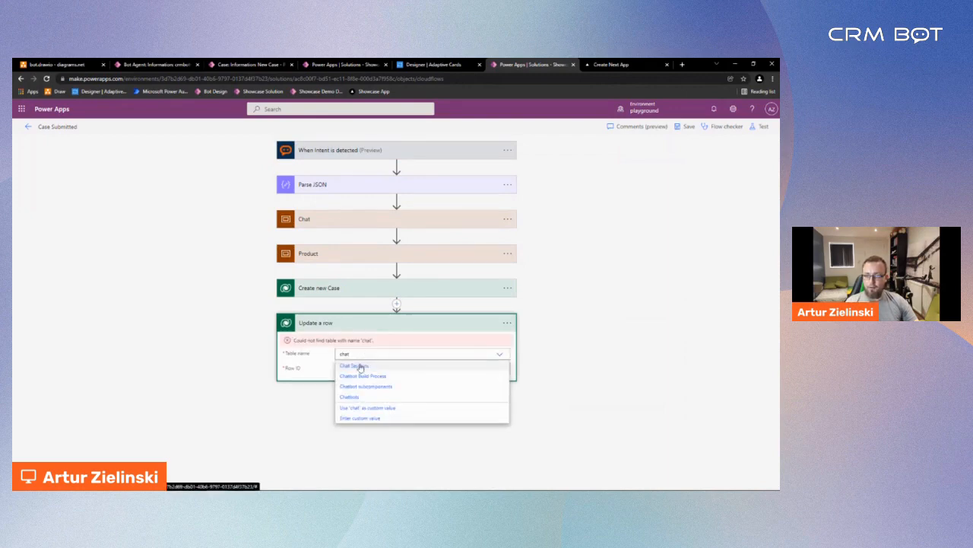
{"action": "left_click", "coordinate": [360, 366]}
Step: Set the Row ID of the Update a row action to the Chat Session value from Get Chat
{"action": "left_click", "coordinate": [380, 367]}
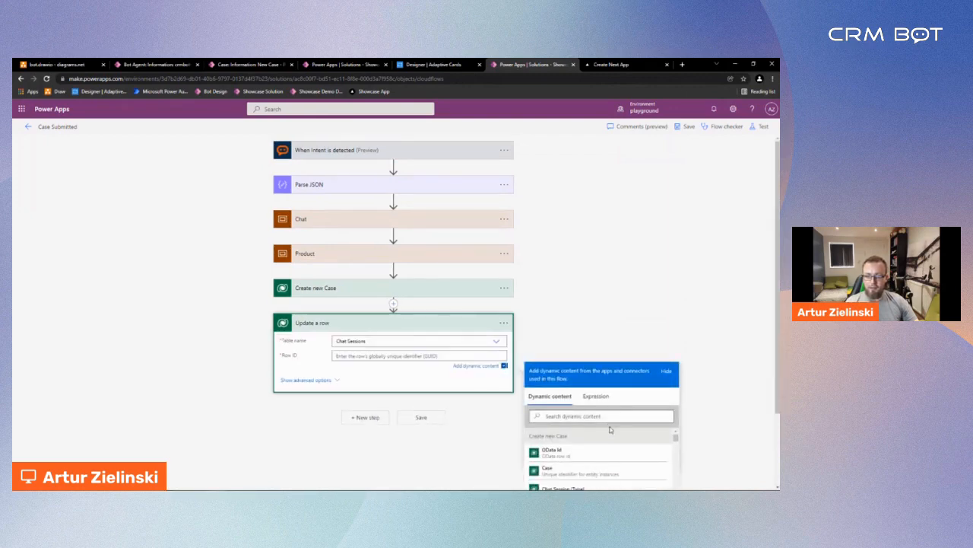
{"action": "left_click", "coordinate": [612, 417]}
{"action": "type", "text": "chat"}
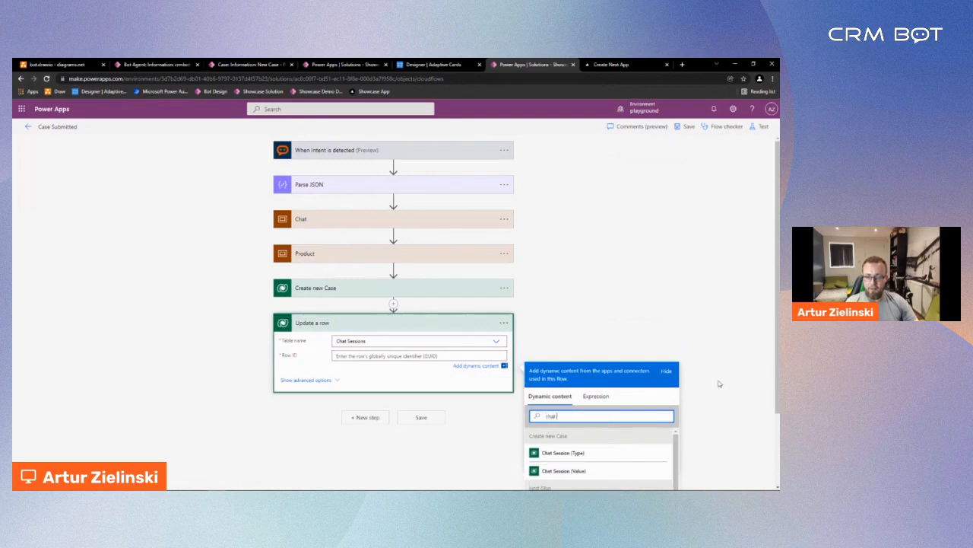
{"action": "scroll", "coordinate": [720, 384], "scroll_direction": "down", "scroll_amount": 2}
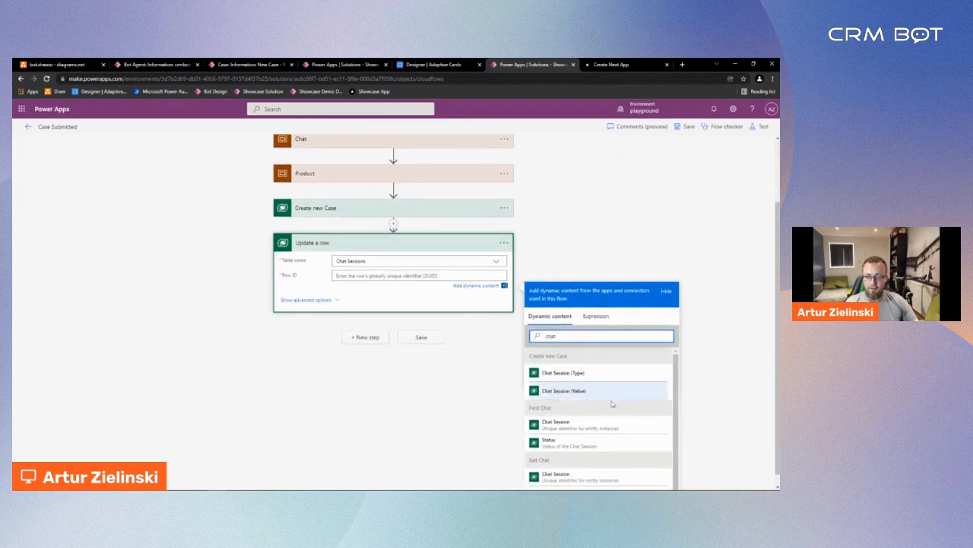
{"action": "left_click", "coordinate": [609, 477]}
Step: Show the Update a row action's advanced options, paste the case reference into the Case (Cases) field, and collapse the action
{"action": "left_click", "coordinate": [326, 303]}
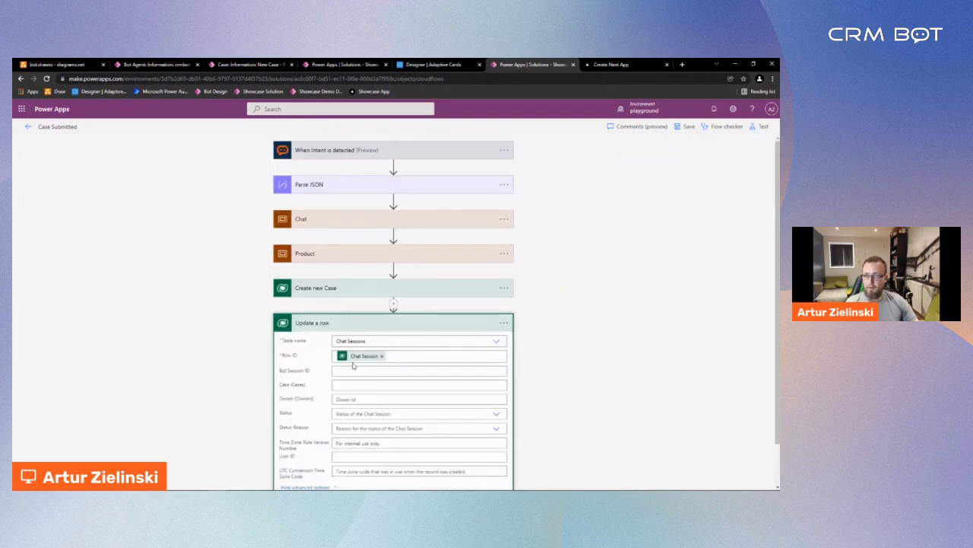
{"action": "left_click", "coordinate": [362, 384]}
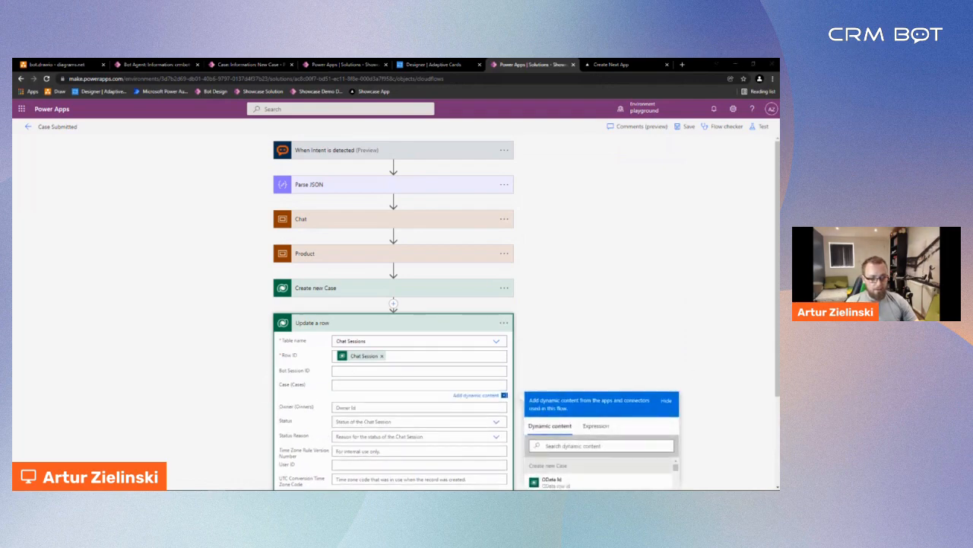
{"action": "left_click", "coordinate": [365, 386]}
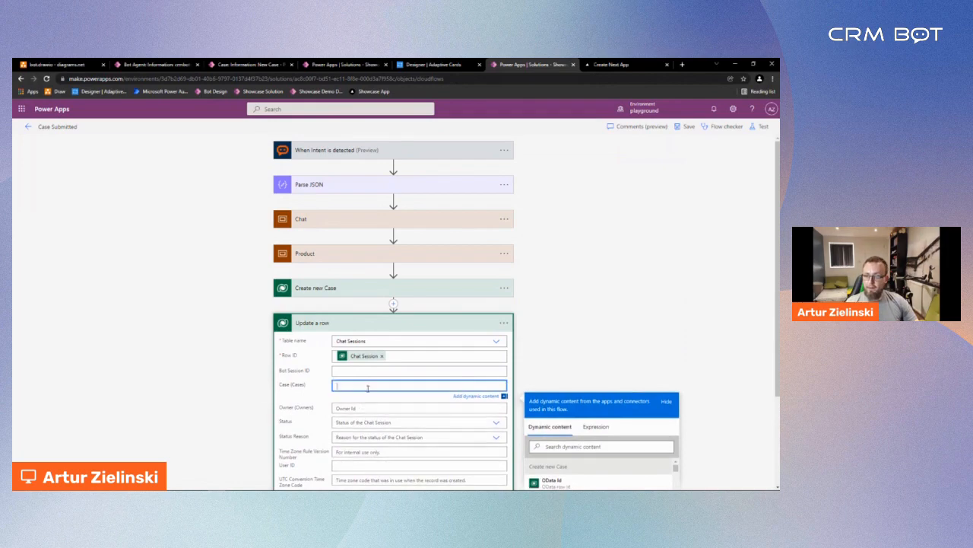
{"action": "key", "text": "ctrl+v"}
{"action": "left_click", "coordinate": [430, 324]}
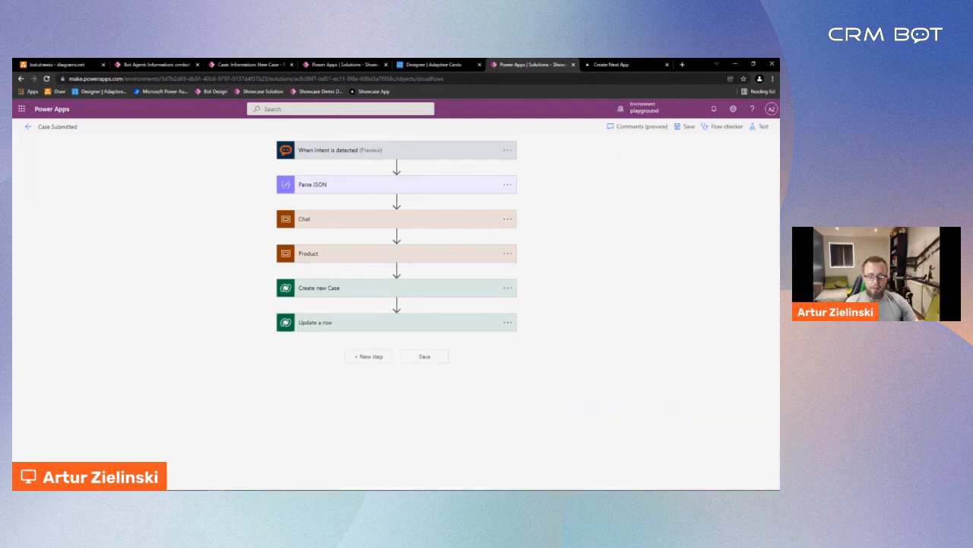
Step: Rename the Update a row action to Update Chat Session
{"action": "left_click", "coordinate": [508, 322]}
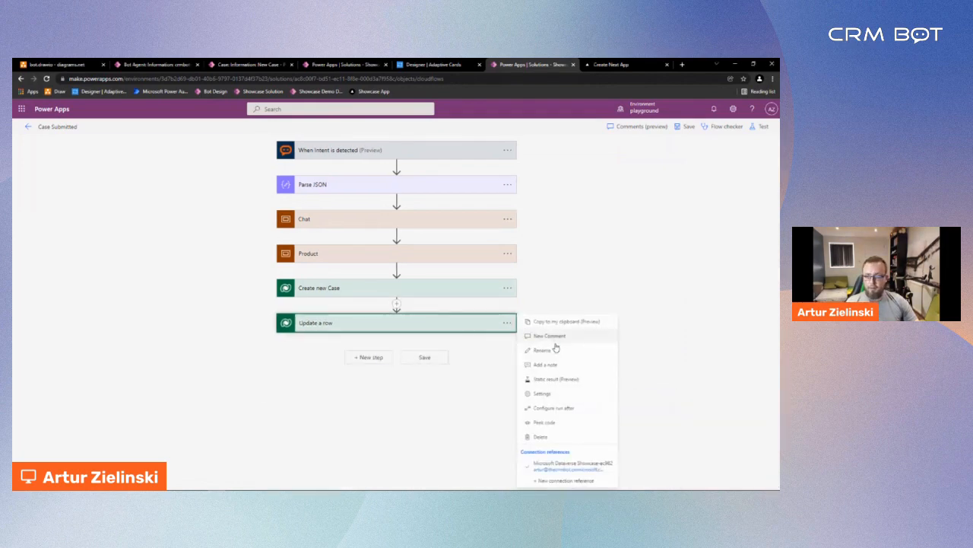
{"action": "left_click", "coordinate": [555, 347]}
{"action": "type", "text": "Update Chat Session"}
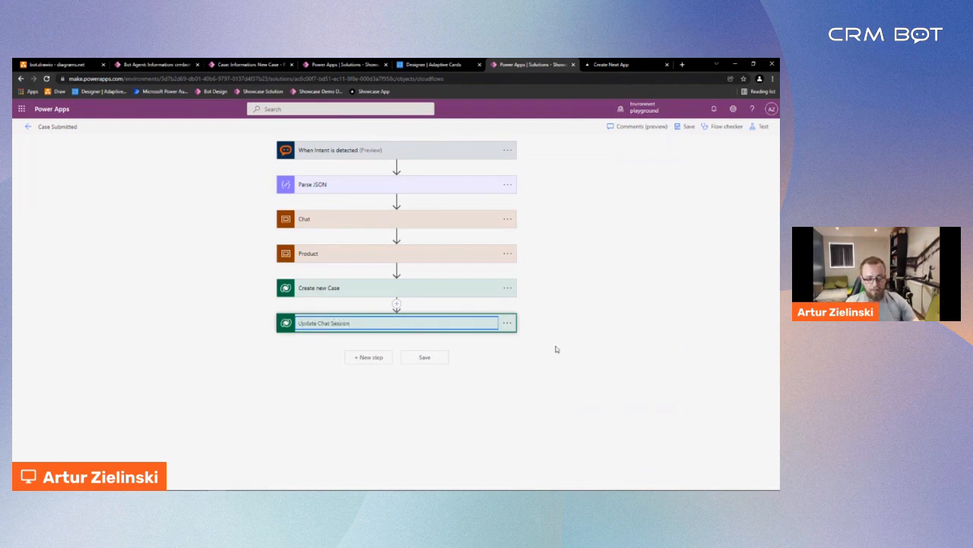
{"action": "left_click", "coordinate": [558, 349]}
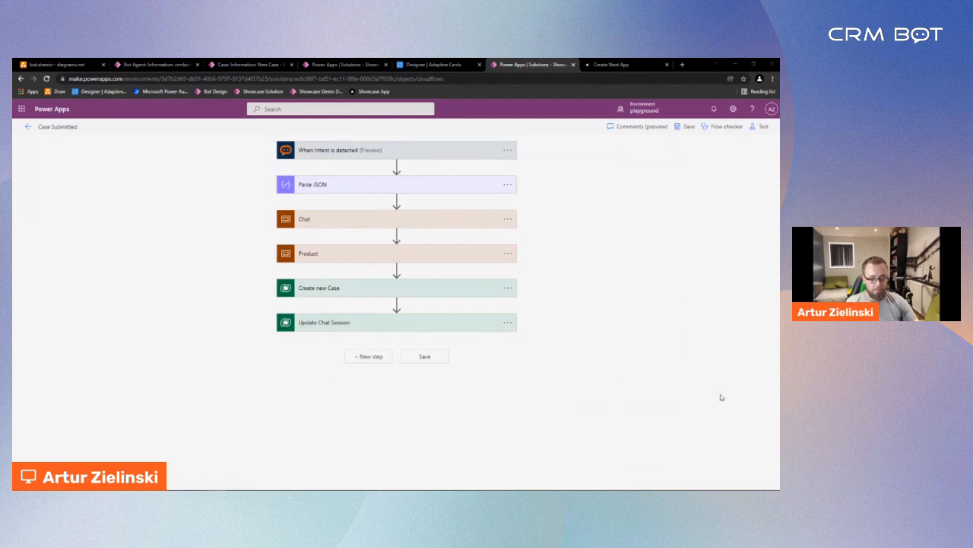
Step: Add a CRM Bot Build Text Response action after Update Chat Session and set its Platform to the trigger's Platform value
{"action": "left_click", "coordinate": [369, 357]}
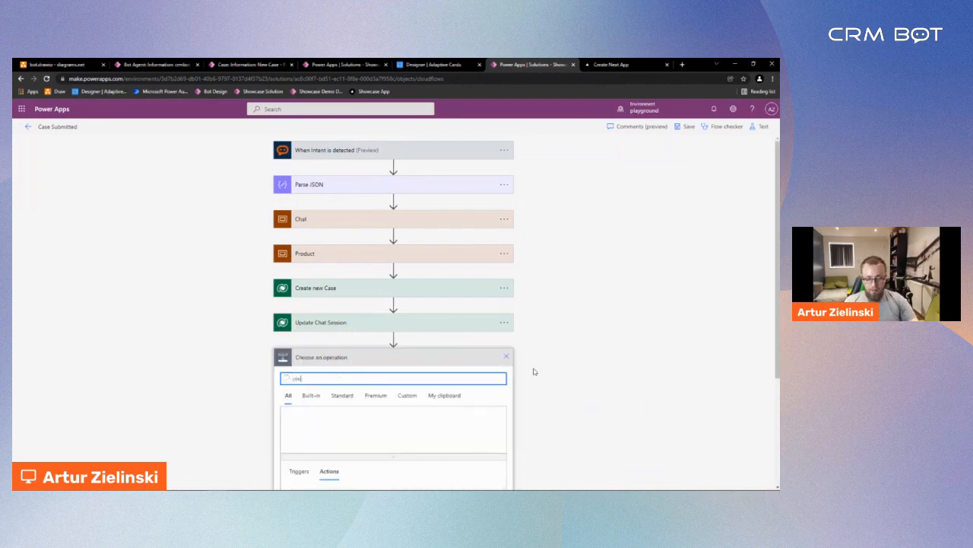
{"action": "type", "text": "crm"}
{"action": "left_click", "coordinate": [299, 419]}
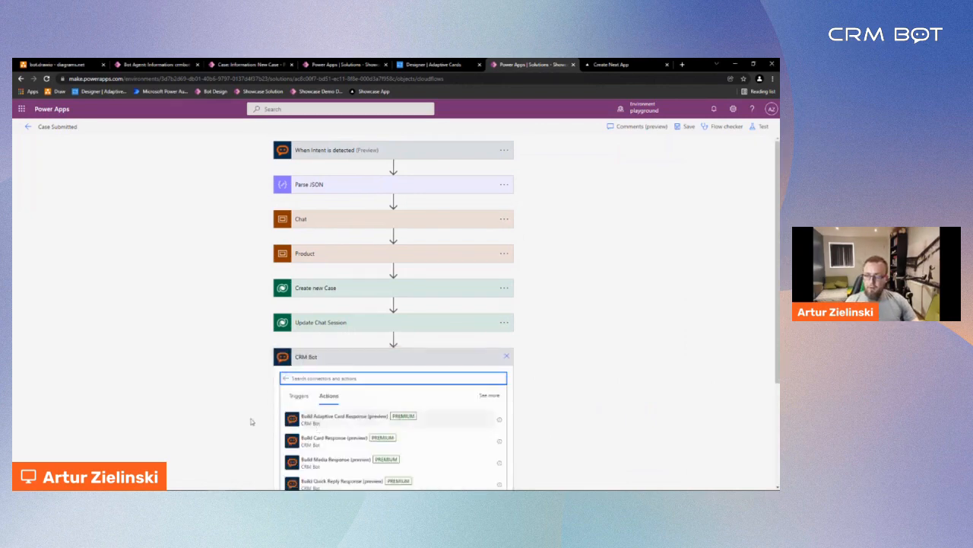
{"action": "scroll", "coordinate": [304, 415], "scroll_direction": "down", "scroll_amount": 2}
{"action": "left_click", "coordinate": [333, 382]}
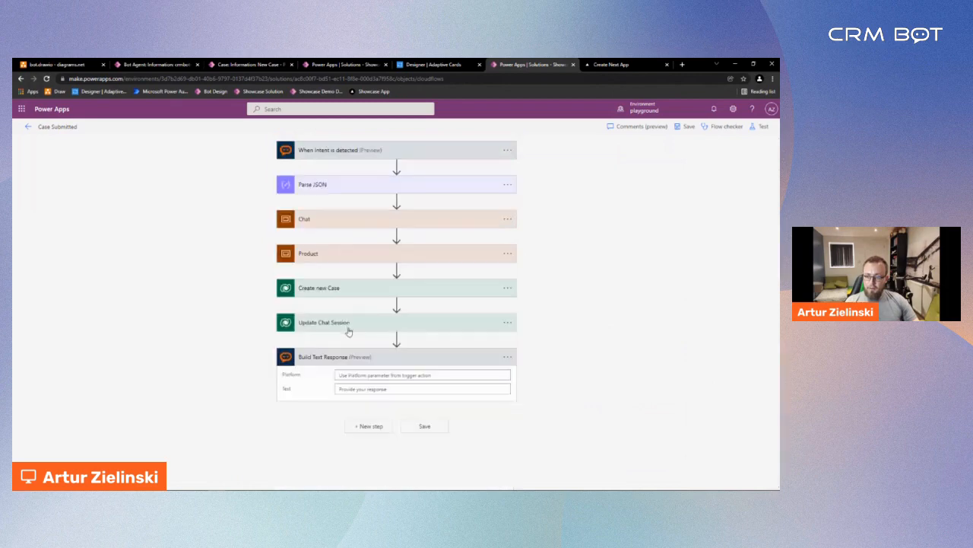
{"action": "left_click", "coordinate": [362, 374]}
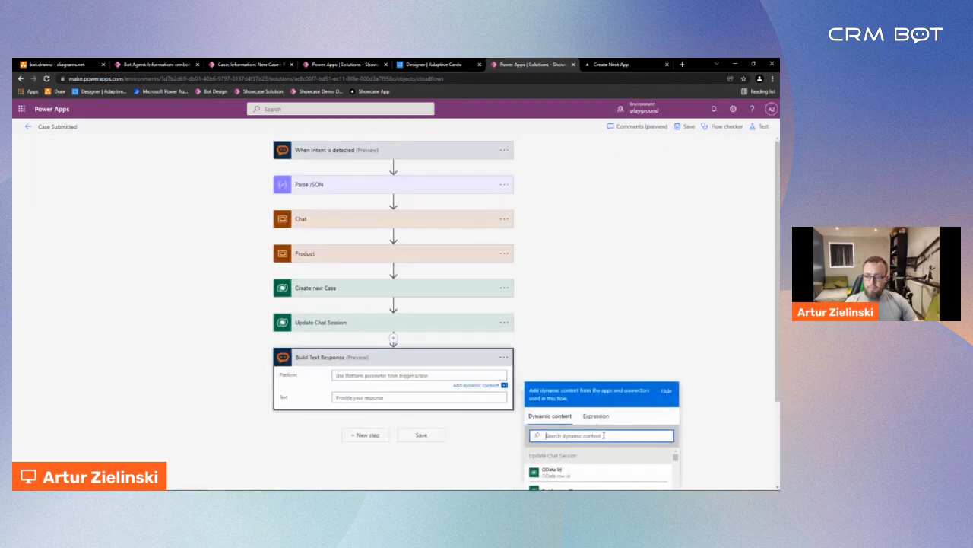
{"action": "type", "text": "plat"}
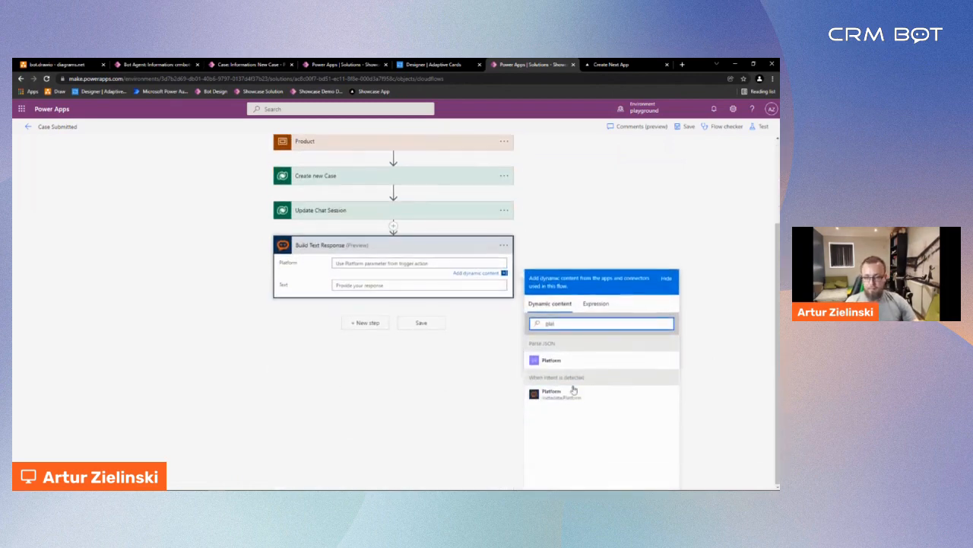
{"action": "left_click", "coordinate": [551, 394]}
Step: Set the Build Text Response text to "🙏 for letting us know. If you have any evidence, please submit this now."
{"action": "left_click", "coordinate": [384, 288]}
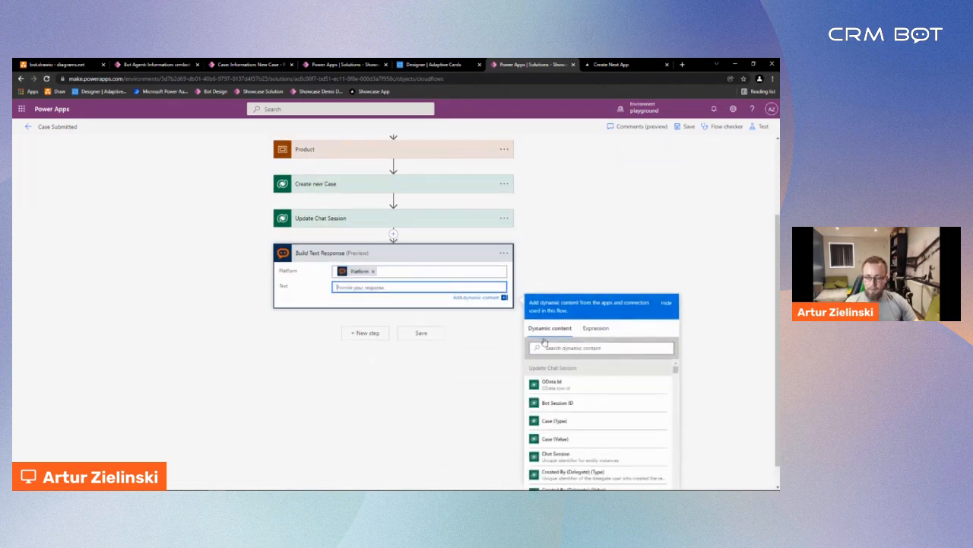
{"action": "right_click", "coordinate": [416, 288]}
{"action": "left_click", "coordinate": [441, 294]}
{"action": "left_click", "coordinate": [380, 338]}
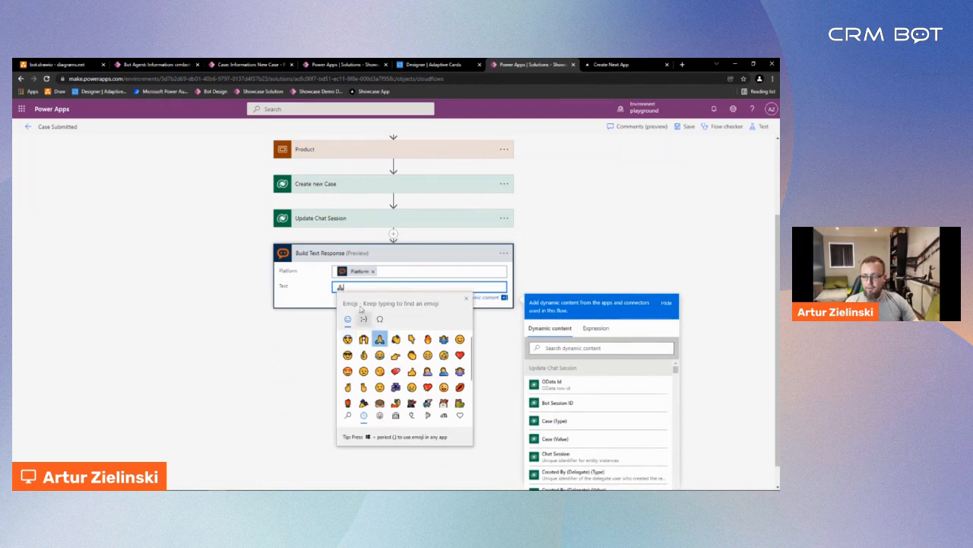
{"action": "left_click", "coordinate": [357, 286]}
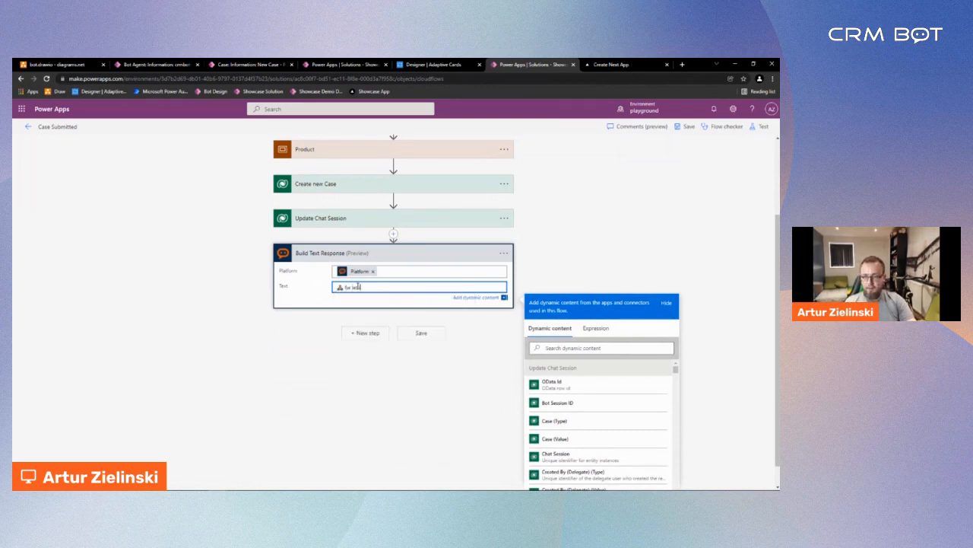
{"action": "type", "text": "for letting us know. If you have any"}
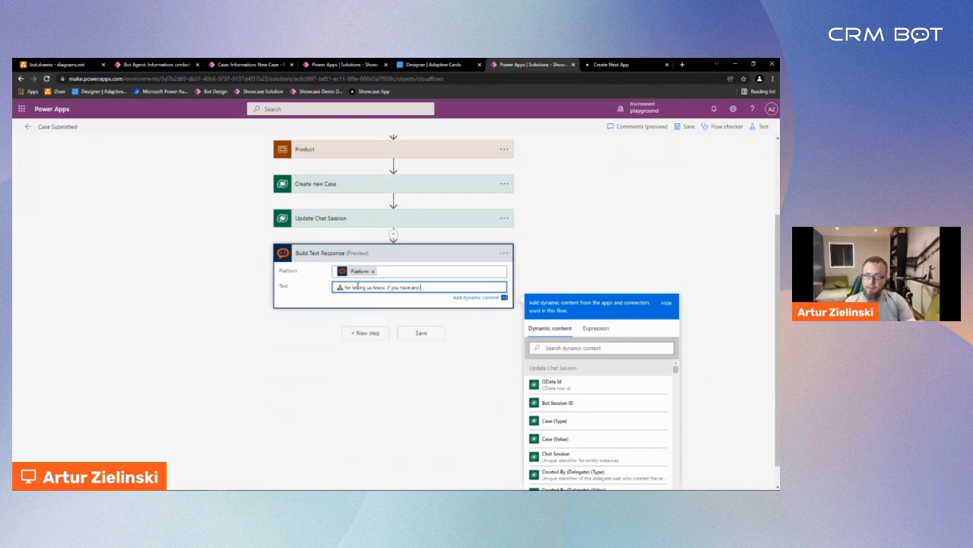
{"action": "type", "text": " evidence, please submit this now."}
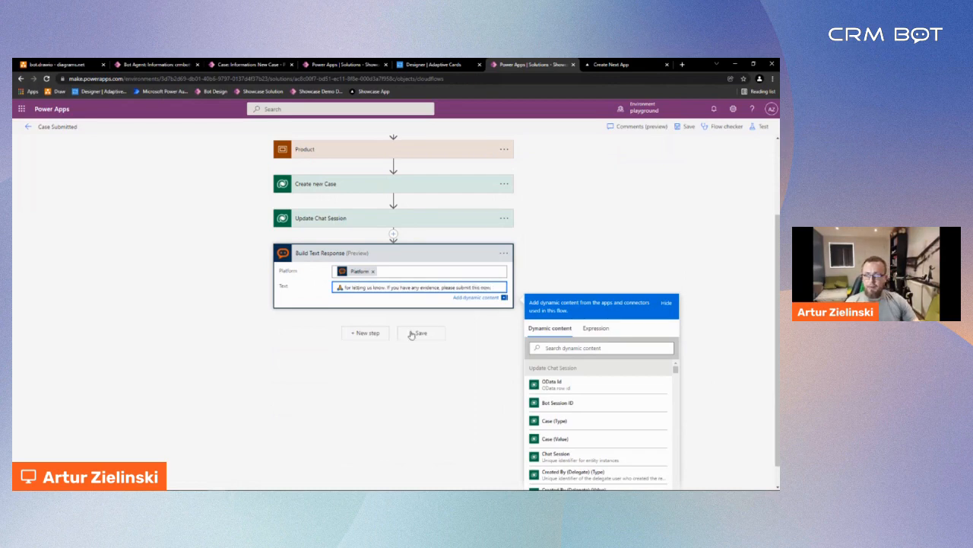
Step: Add a CRM Bot Send Response action after Build Text Response and set its Bot Session ID to the trigger's BotSessionId
{"action": "left_click", "coordinate": [365, 332]}
{"action": "type", "text": "crm"}
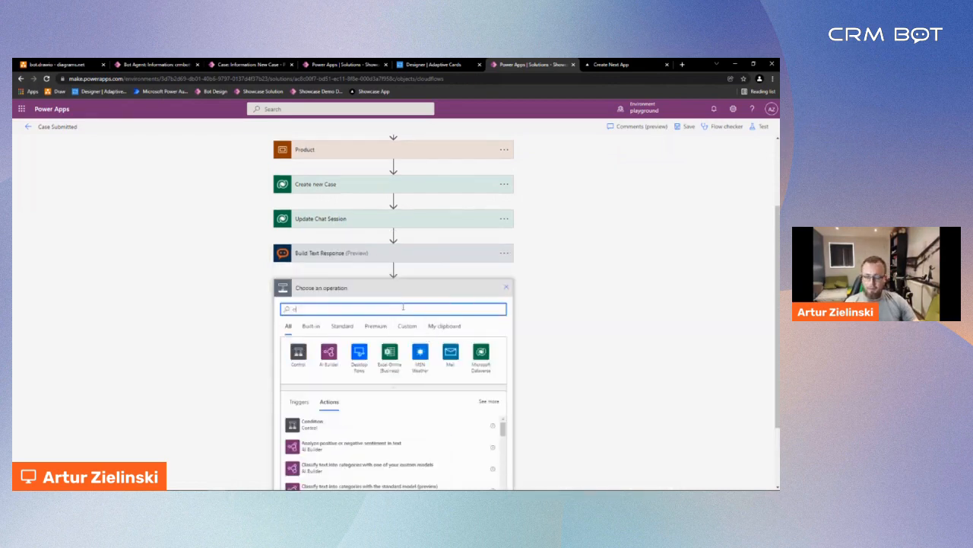
{"action": "scroll", "coordinate": [229, 351], "scroll_direction": "down", "scroll_amount": 1}
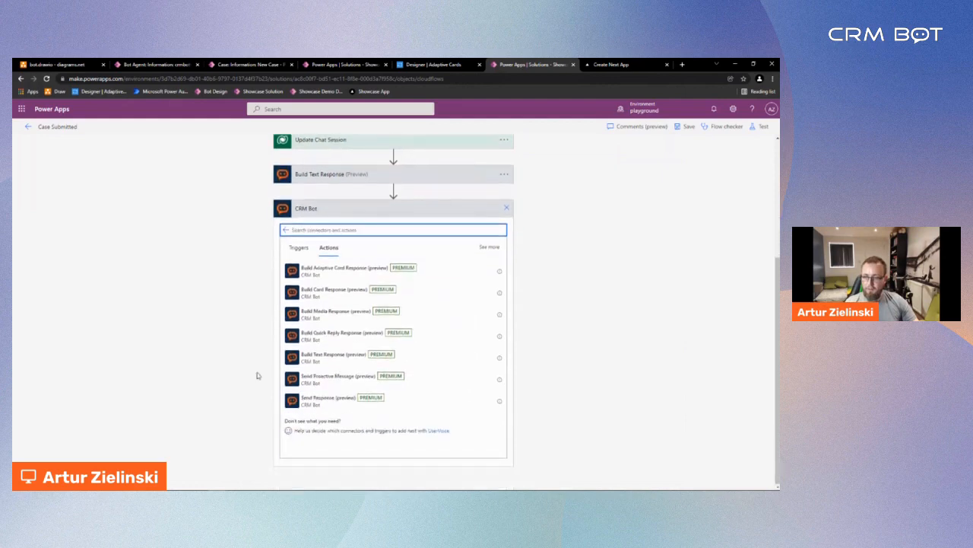
{"action": "left_click", "coordinate": [341, 401]}
{"action": "left_click", "coordinate": [359, 323]}
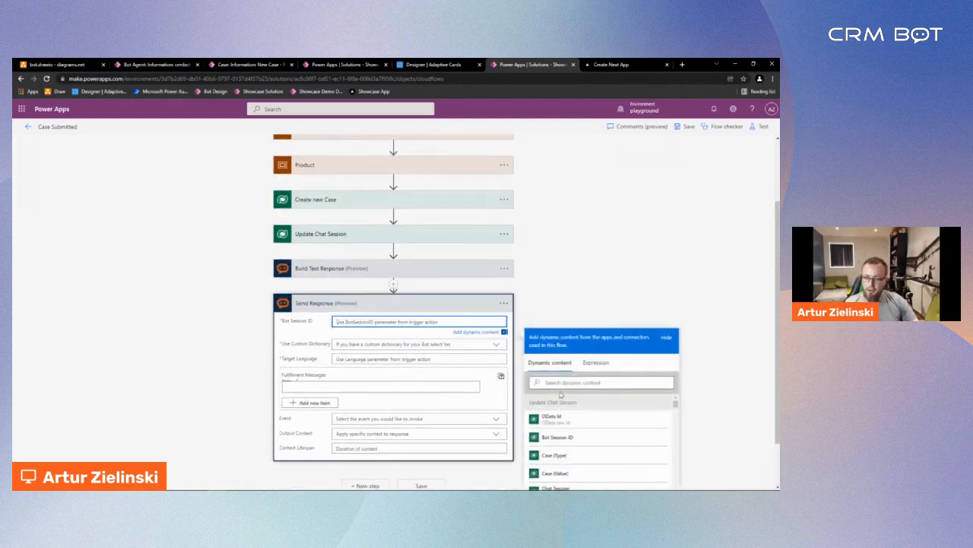
{"action": "left_click", "coordinate": [569, 381]}
{"action": "type", "text": "bots"}
{"action": "left_click", "coordinate": [556, 449]}
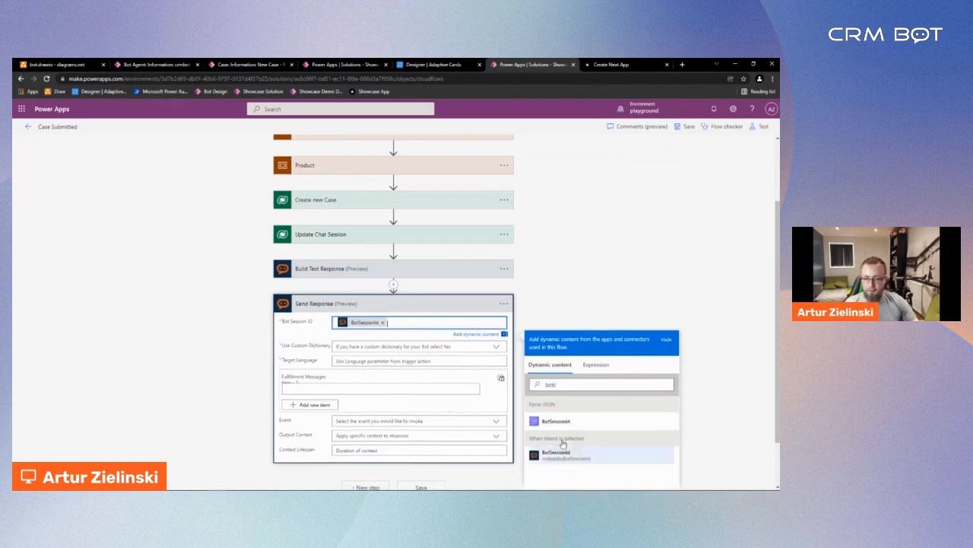
Step: In the Send Response action, set Use Custom Dictionary to No and Target Language to the trigger's Language value
{"action": "left_click", "coordinate": [349, 344]}
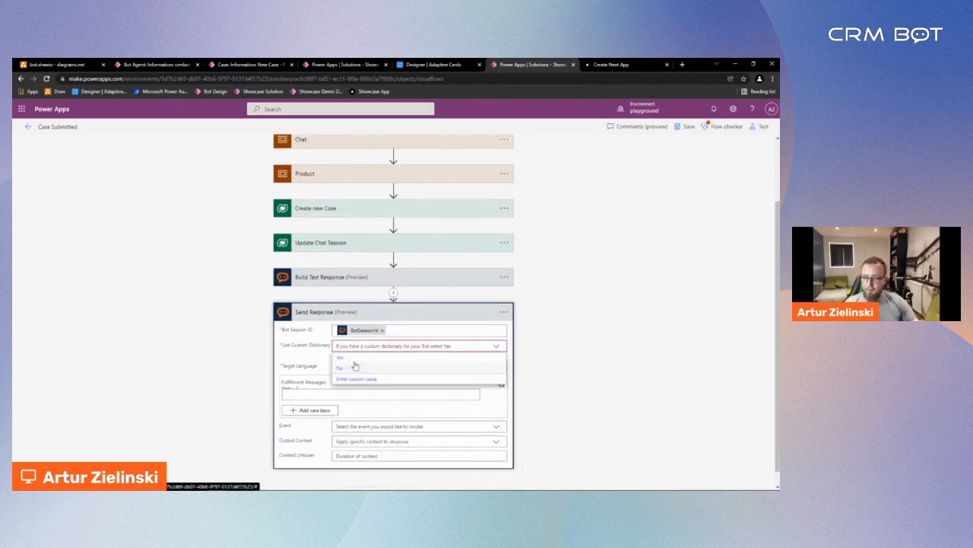
{"action": "left_click", "coordinate": [353, 367]}
{"action": "left_click", "coordinate": [396, 361]}
{"action": "type", "text": "lang"}
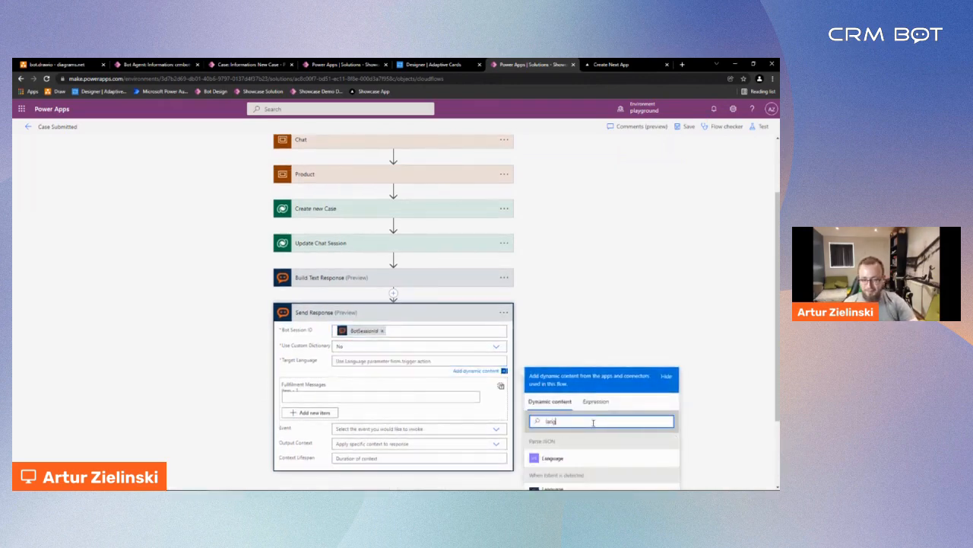
{"action": "scroll", "coordinate": [598, 421], "scroll_direction": "down", "scroll_amount": 1}
{"action": "left_click", "coordinate": [554, 394]}
Step: Set the Send Response action's Fulfillment Messages item to the Text message from Build Text Response and save the flow
{"action": "left_click", "coordinate": [358, 302]}
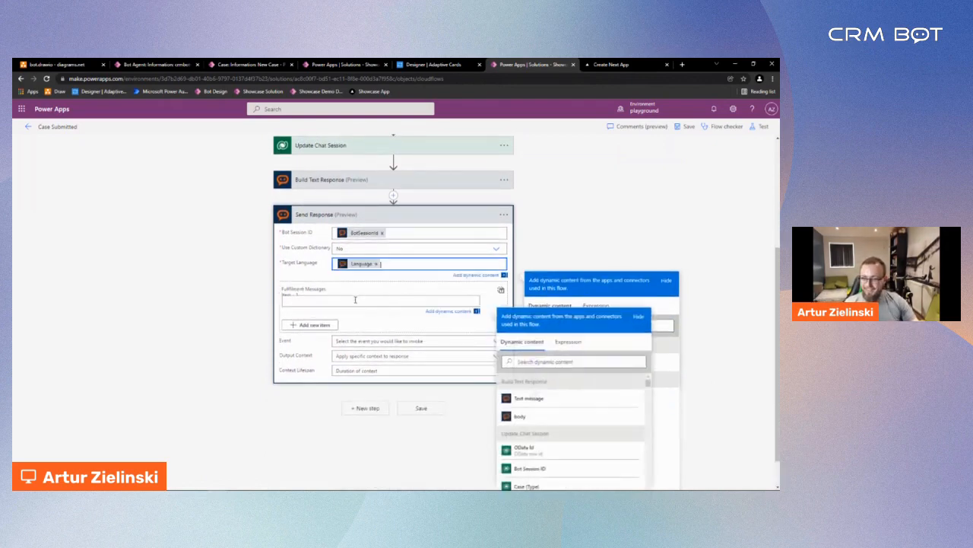
{"action": "left_click", "coordinate": [428, 319]}
{"action": "left_click", "coordinate": [436, 312]}
{"action": "left_click", "coordinate": [433, 214]}
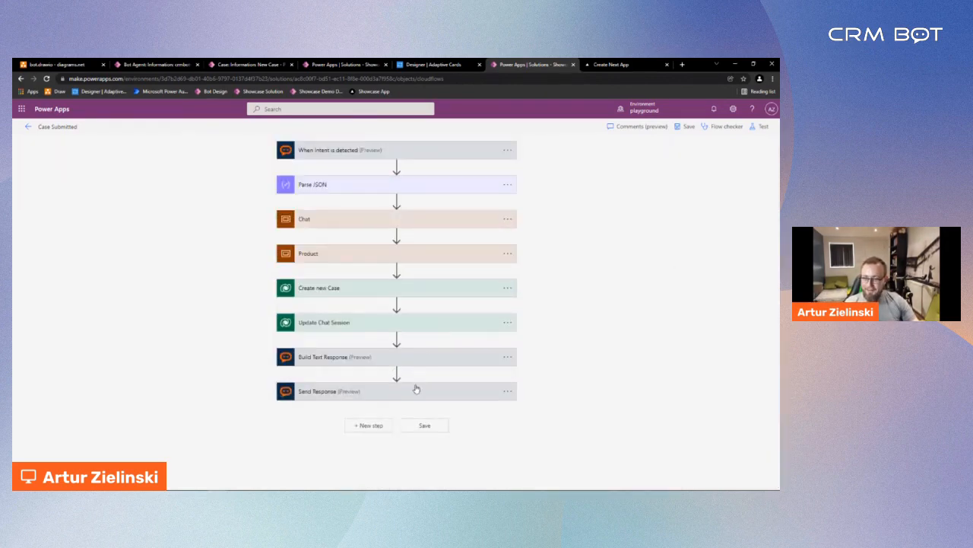
{"action": "left_click", "coordinate": [389, 392]}
{"action": "scroll", "coordinate": [366, 381], "scroll_direction": "down", "scroll_amount": 1}
{"action": "left_click", "coordinate": [341, 377]}
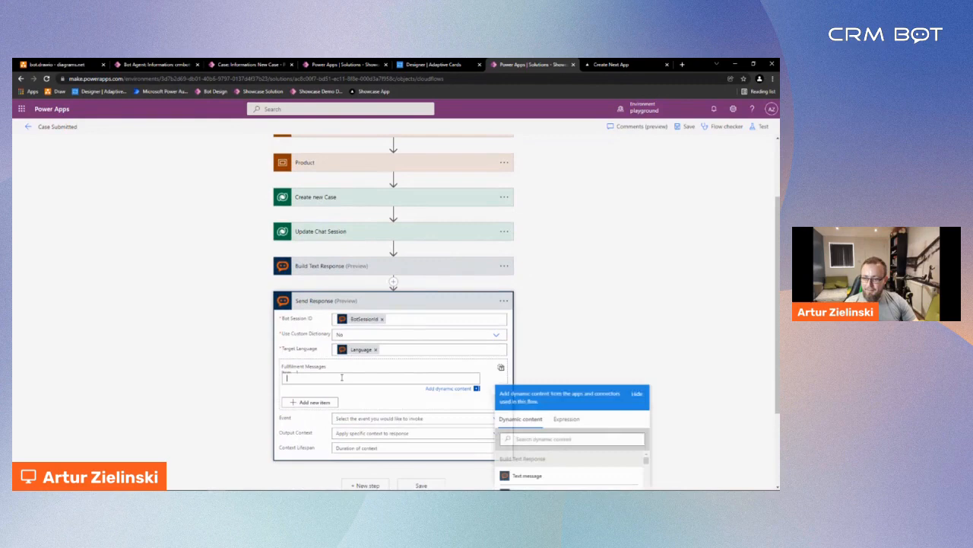
{"action": "left_click", "coordinate": [527, 476]}
{"action": "left_click", "coordinate": [632, 283]}
{"action": "left_click", "coordinate": [681, 132]}
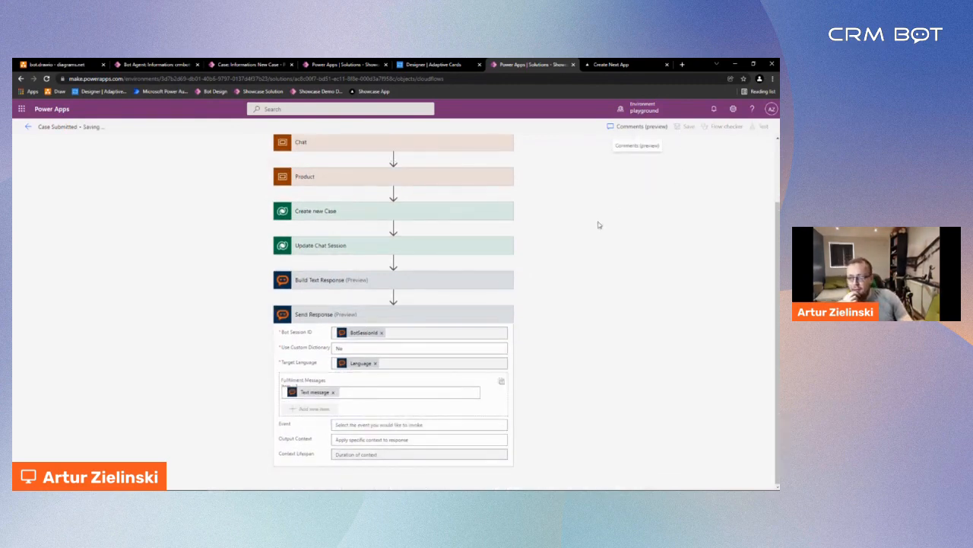
{"action": "scroll", "coordinate": [438, 243], "scroll_direction": "up", "scroll_amount": 2}
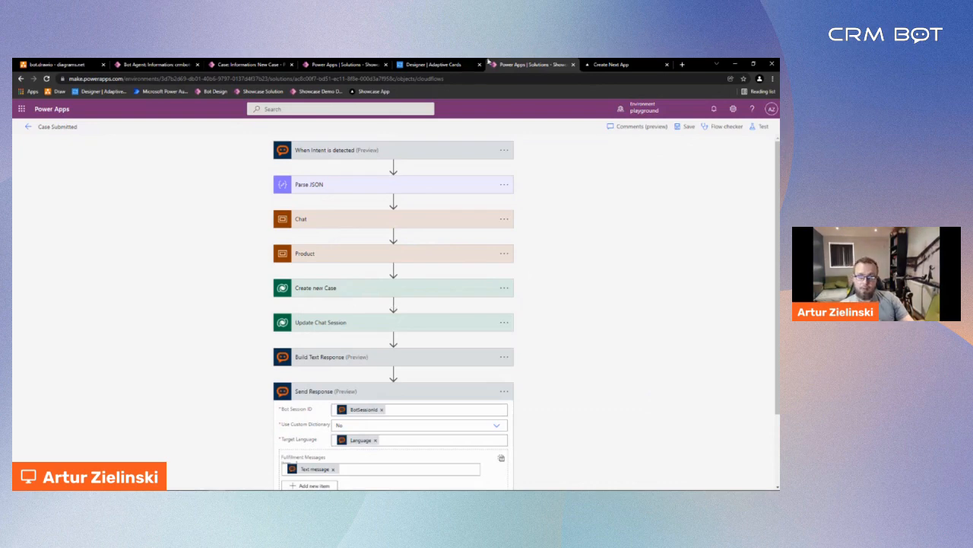
Step: Switch to the Northwind chat page and submit the case card with Mobile Phone, "My screen cracked." and the description "heya"
{"action": "left_click", "coordinate": [609, 64]}
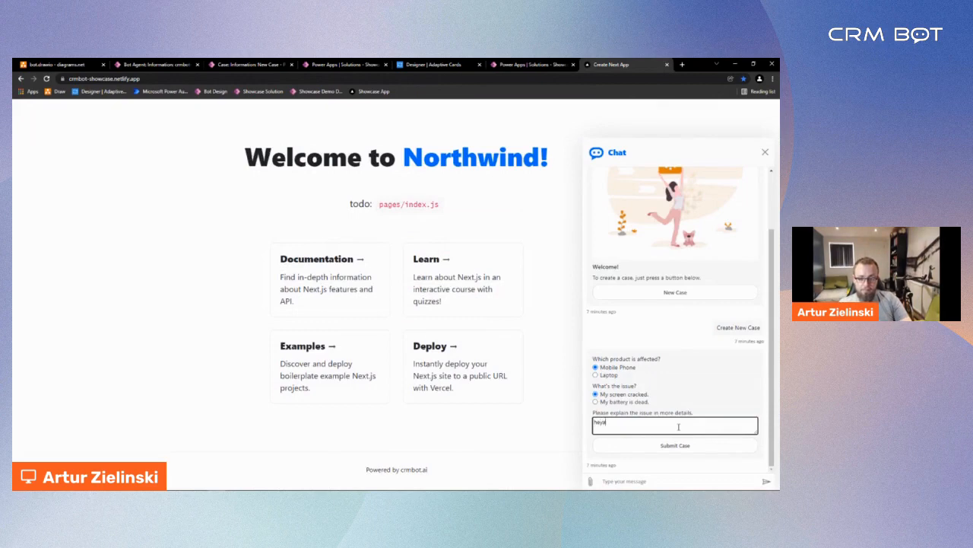
{"action": "left_click", "coordinate": [611, 368]}
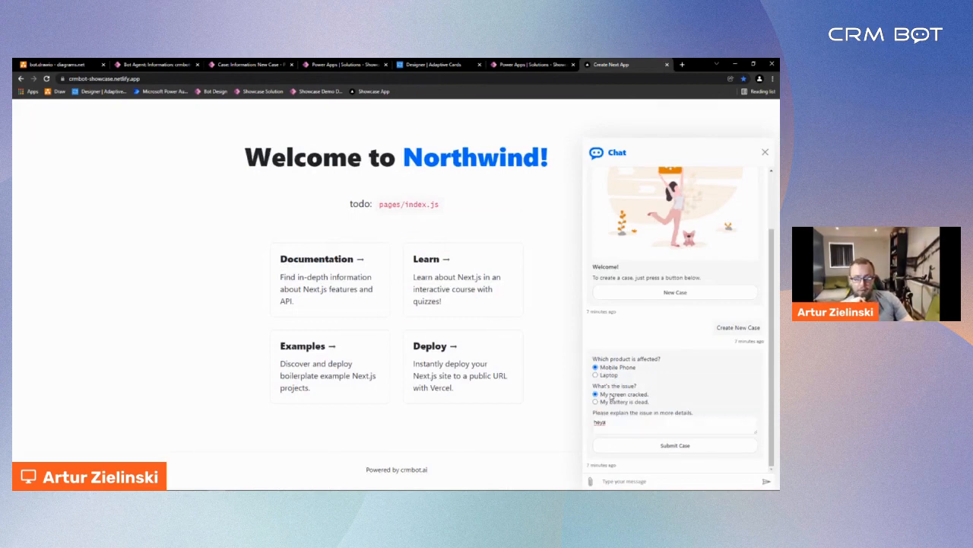
{"action": "left_click", "coordinate": [625, 395]}
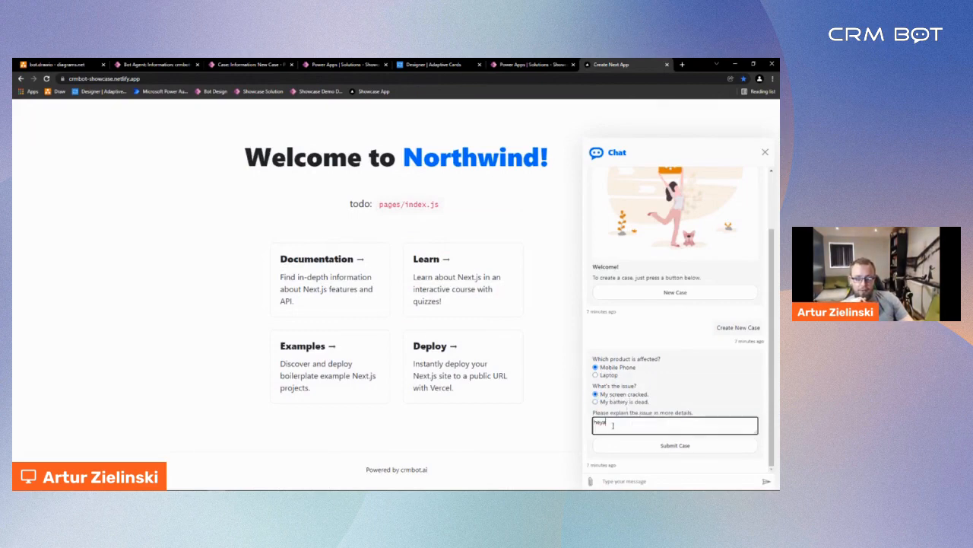
{"action": "left_click", "coordinate": [615, 423]}
{"action": "left_click", "coordinate": [680, 454]}
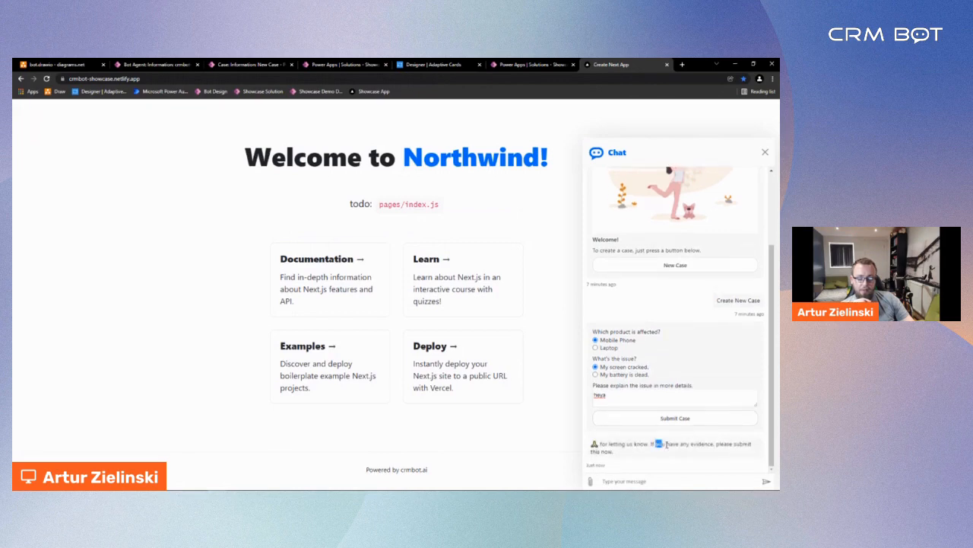
Step: Check the submitted case and its linked chat session in the Showcase app, and return to the bot's reply in the chat
{"action": "left_click", "coordinate": [257, 64]}
{"action": "left_click", "coordinate": [60, 203]}
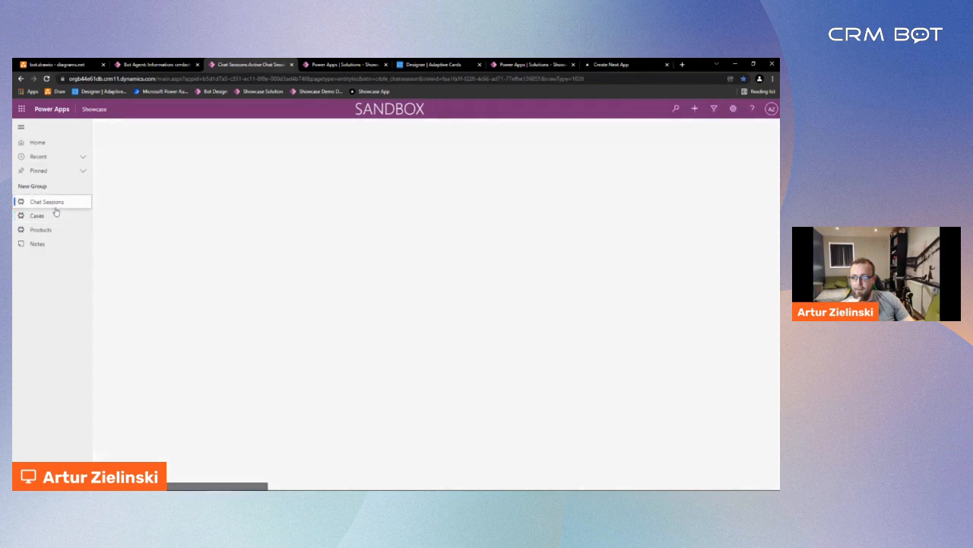
{"action": "left_click", "coordinate": [50, 218]}
{"action": "left_click", "coordinate": [141, 182]}
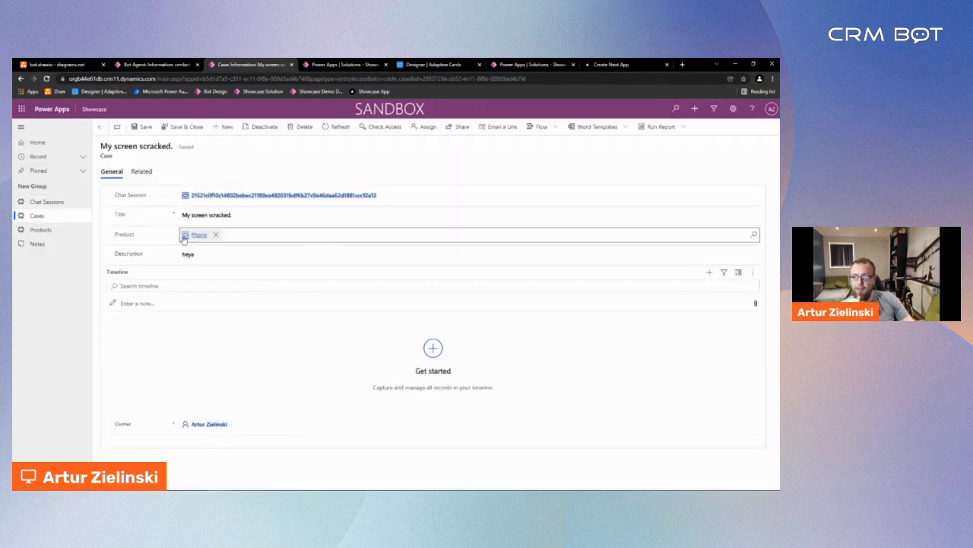
{"action": "left_click", "coordinate": [197, 195]}
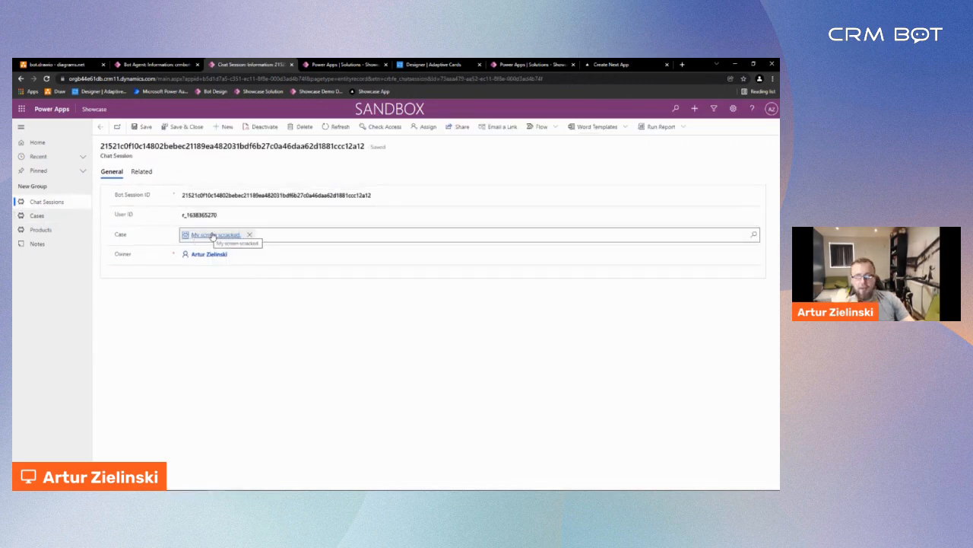
{"action": "left_click", "coordinate": [200, 235]}
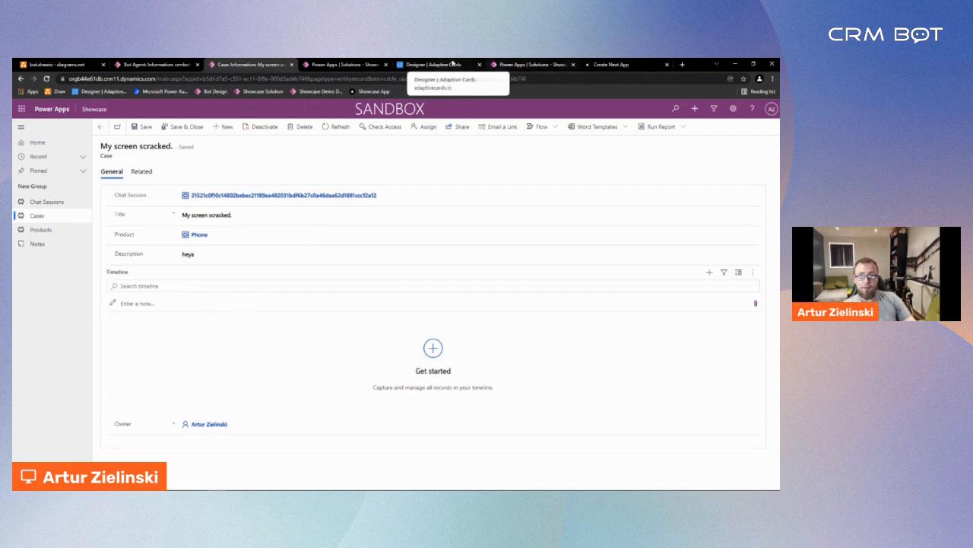
{"action": "left_click", "coordinate": [590, 63]}
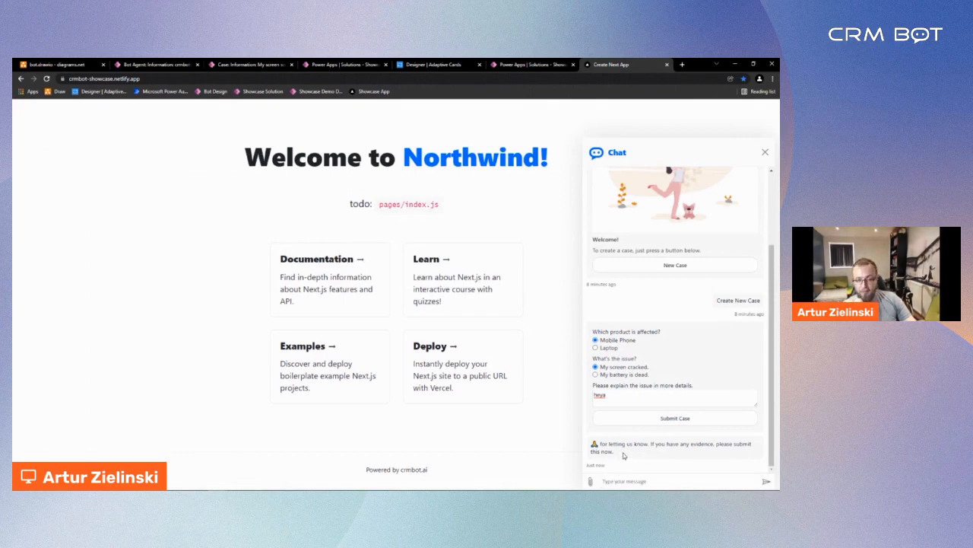
{"action": "mouse_move", "coordinate": [621, 489]}
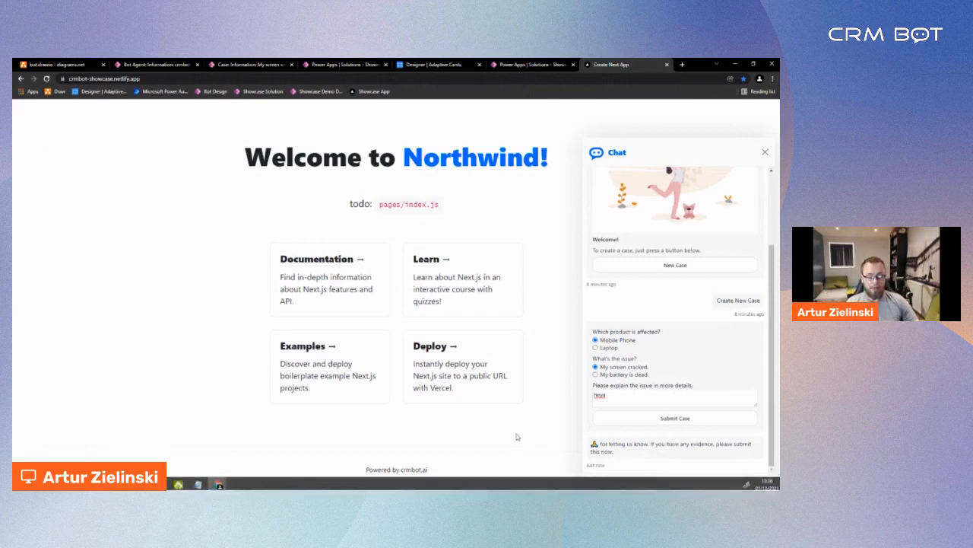
Step: Return to the Showcase solution's cloud flows and start a new automated cloud flow
{"action": "left_click", "coordinate": [163, 64]}
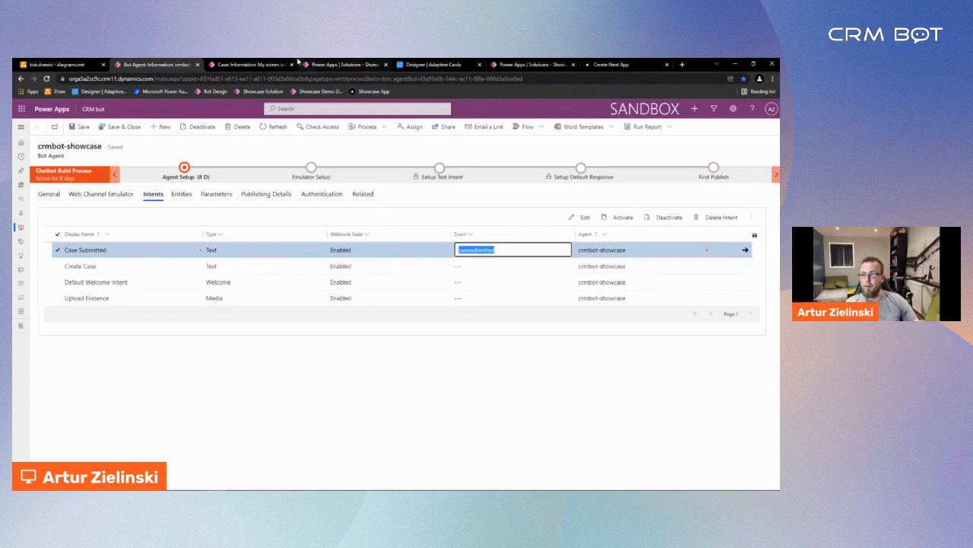
{"action": "left_click", "coordinate": [314, 64]}
{"action": "left_click", "coordinate": [25, 127]}
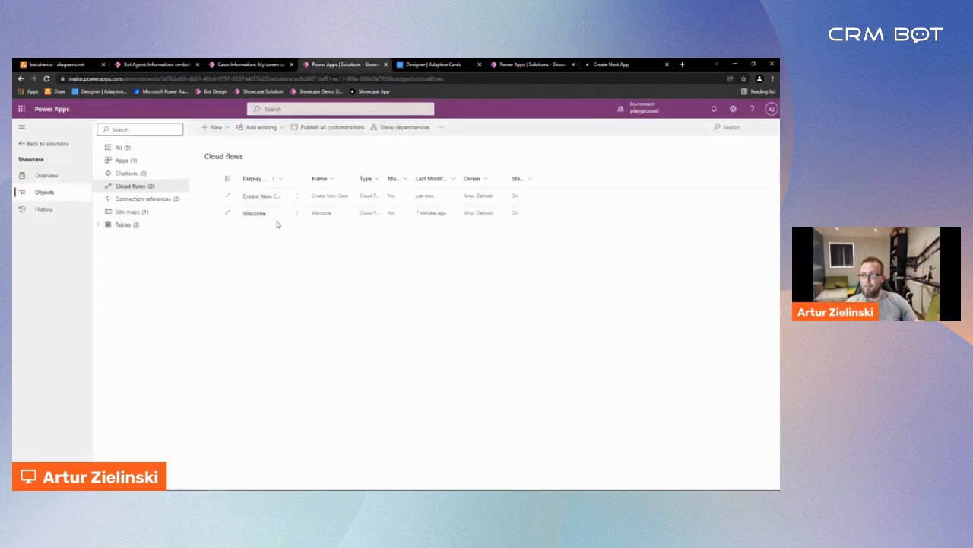
{"action": "left_click", "coordinate": [213, 127]}
{"action": "mouse_move", "coordinate": [232, 160]}
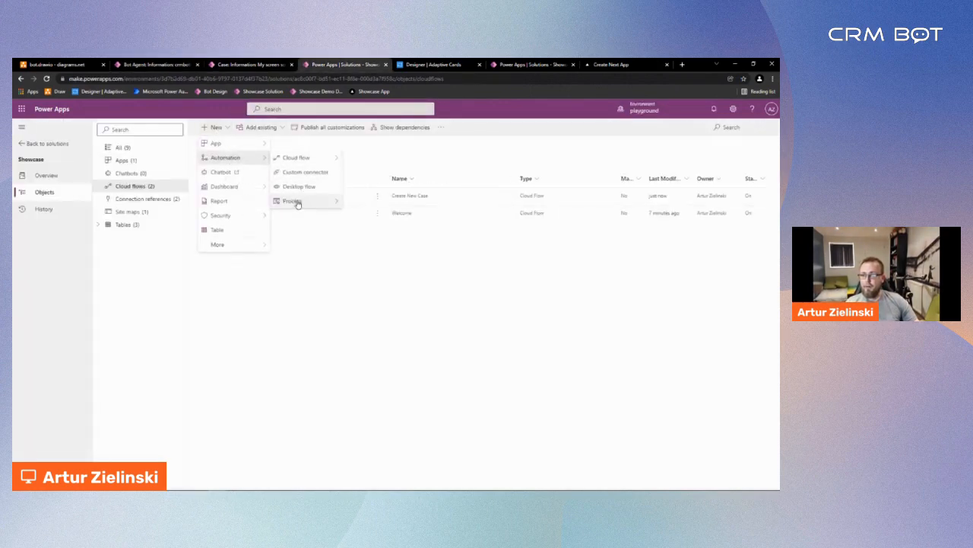
{"action": "mouse_move", "coordinate": [312, 160]}
{"action": "left_click", "coordinate": [368, 159]}
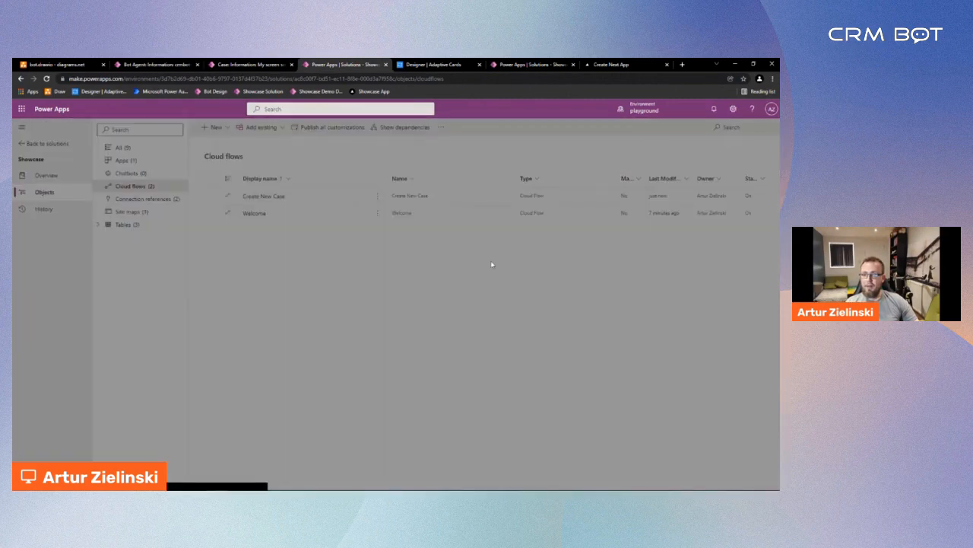
Step: Name the flow Upload Image, choose CRM Bot's When Intent is detected trigger and create the flow
{"action": "left_click", "coordinate": [460, 232]}
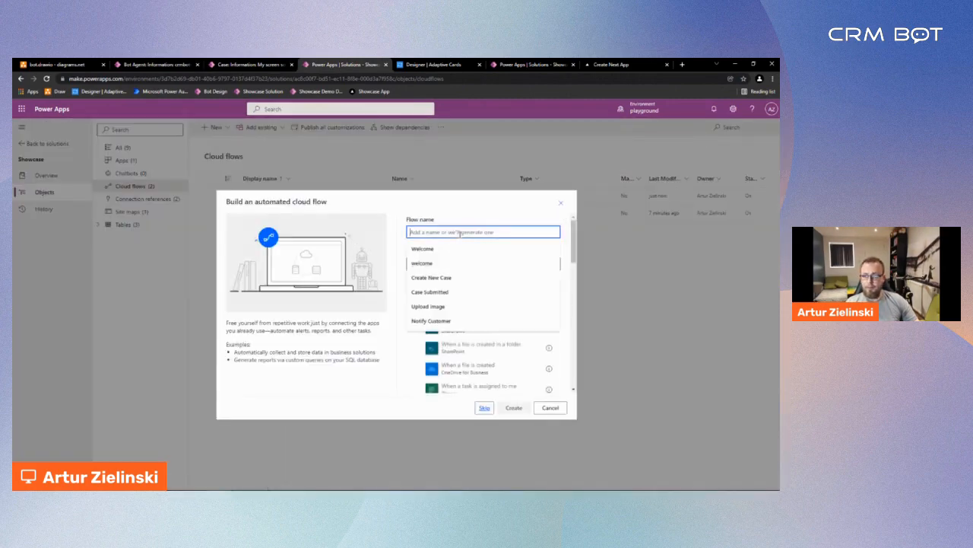
{"action": "type", "text": "Up"}
{"action": "key", "text": "Down"}
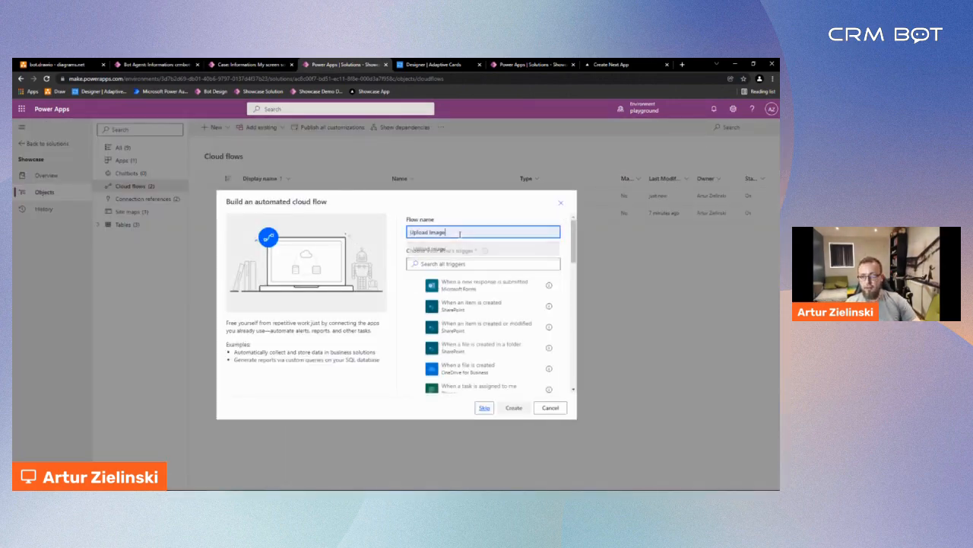
{"action": "key", "text": "Return"}
{"action": "left_click", "coordinate": [464, 264]}
{"action": "type", "text": "crm"}
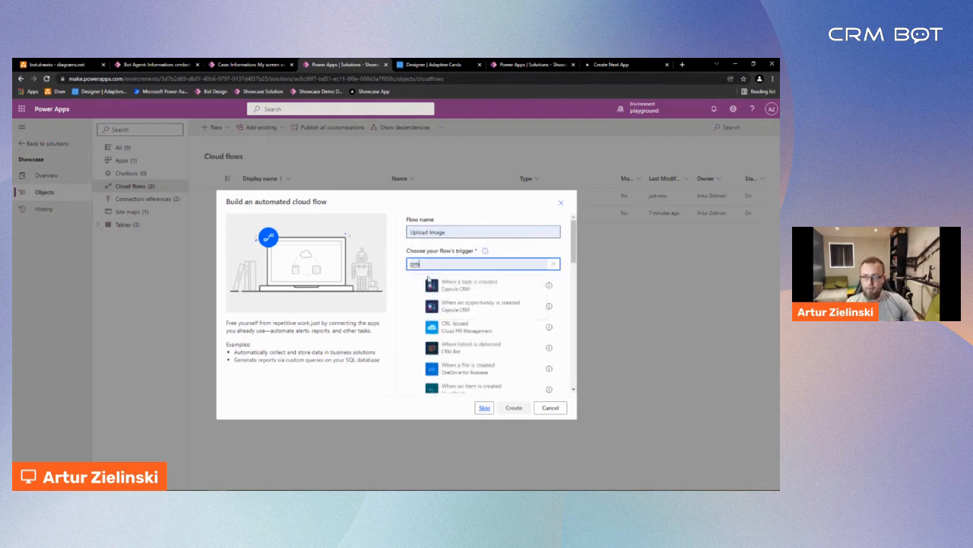
{"action": "left_click", "coordinate": [514, 292]}
{"action": "left_click", "coordinate": [514, 407]}
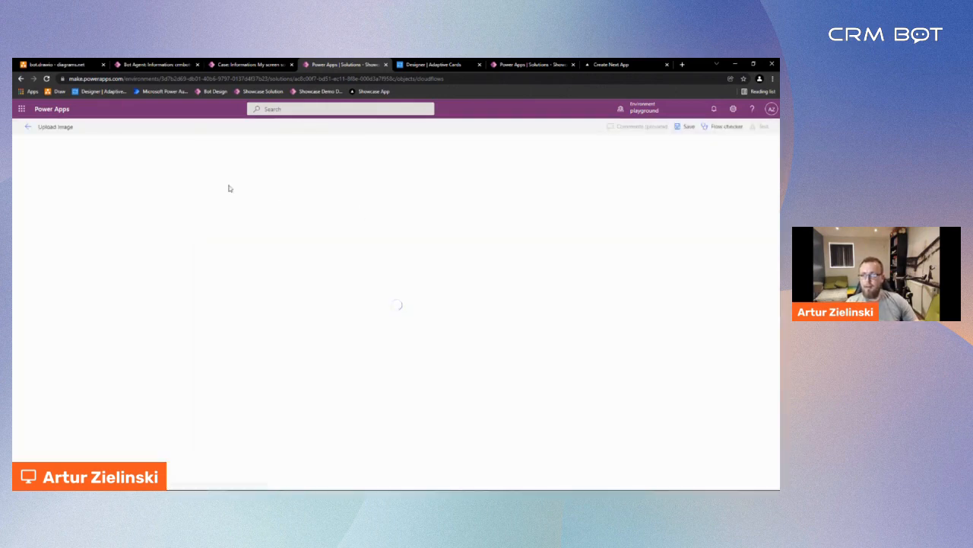
Step: Set the trigger's Intent to Upload Evidence and its Platform to Unspecified, and try to save the flow
{"action": "left_click", "coordinate": [377, 173]}
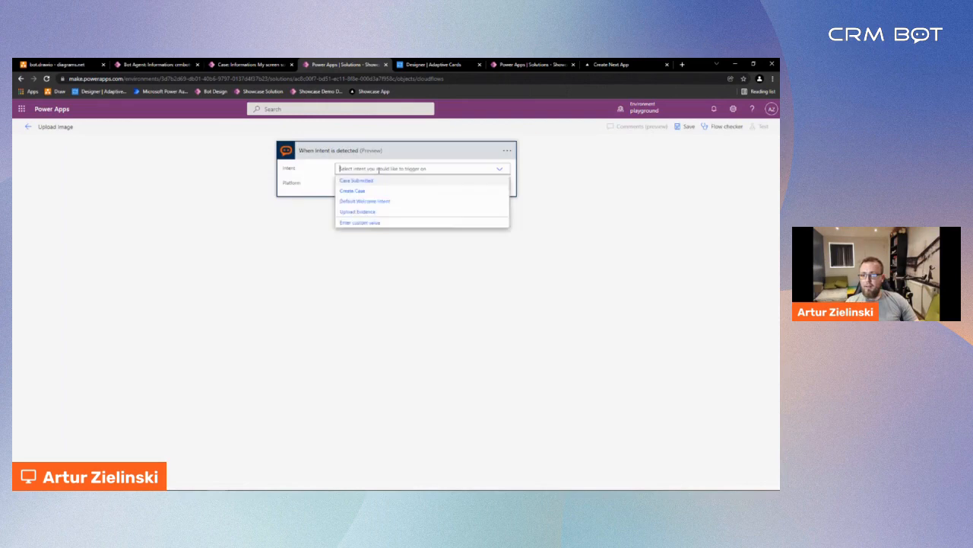
{"action": "left_click", "coordinate": [358, 211]}
{"action": "left_click", "coordinate": [368, 184]}
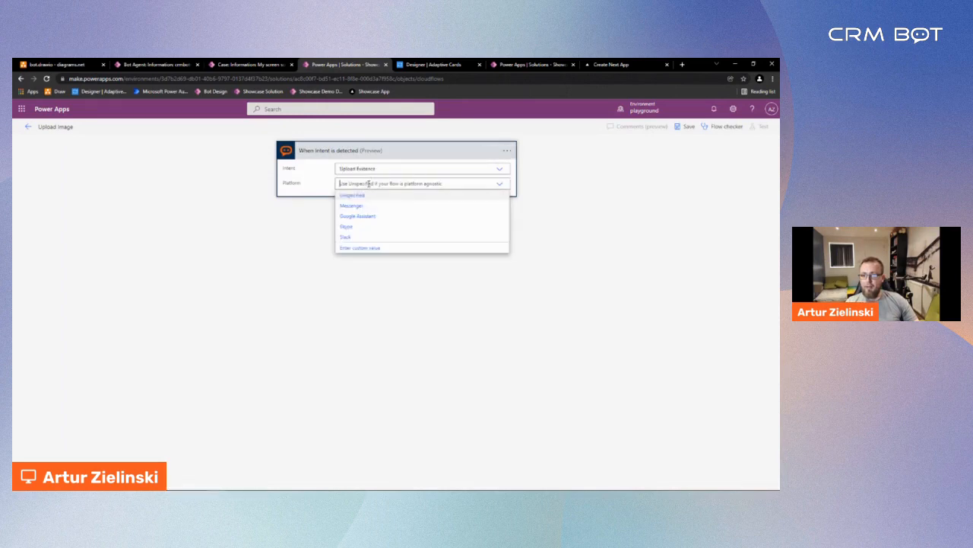
{"action": "left_click", "coordinate": [358, 195]}
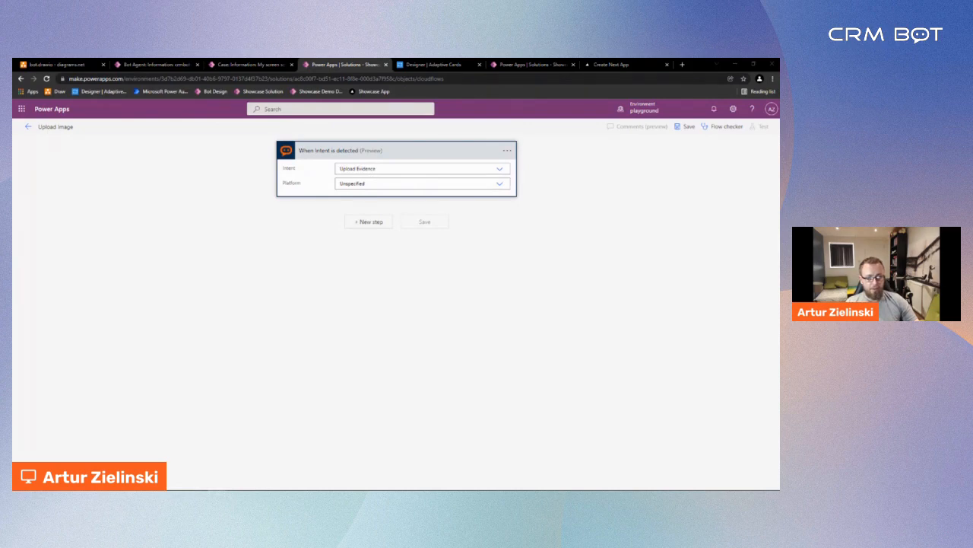
{"action": "left_click", "coordinate": [270, 66]}
{"action": "left_click", "coordinate": [315, 69]}
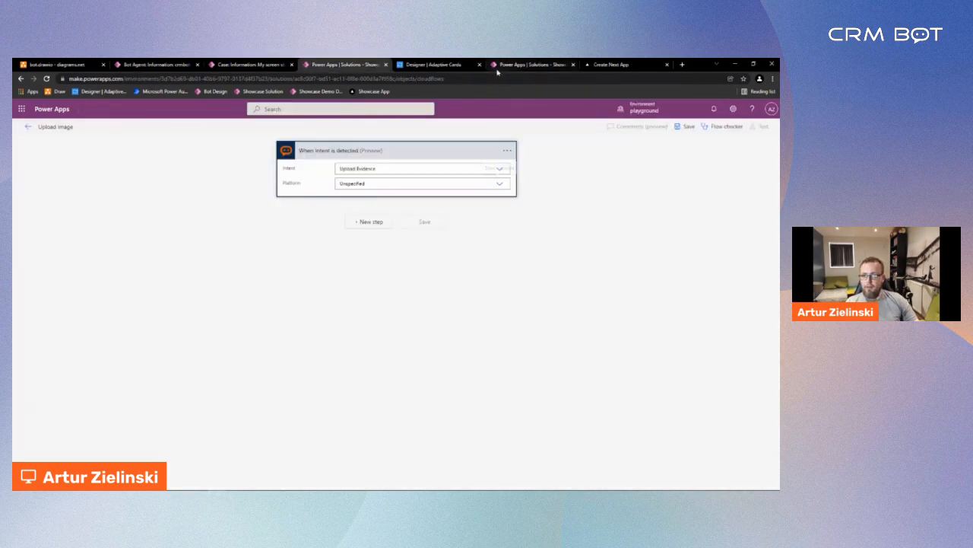
{"action": "left_click", "coordinate": [689, 127]}
Step: Add a new step after the trigger and browse the copied actions available for it
{"action": "left_click", "coordinate": [381, 233]}
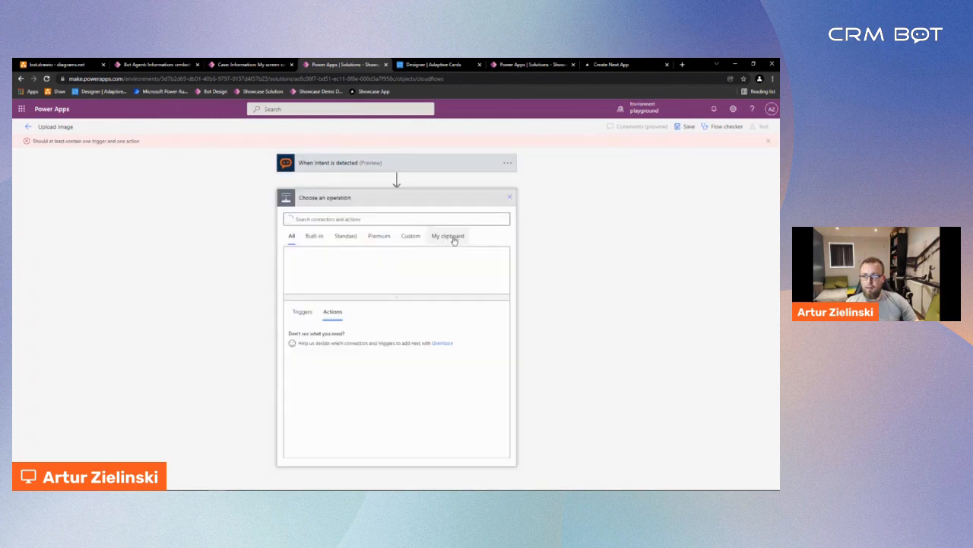
{"action": "left_click", "coordinate": [452, 237]}
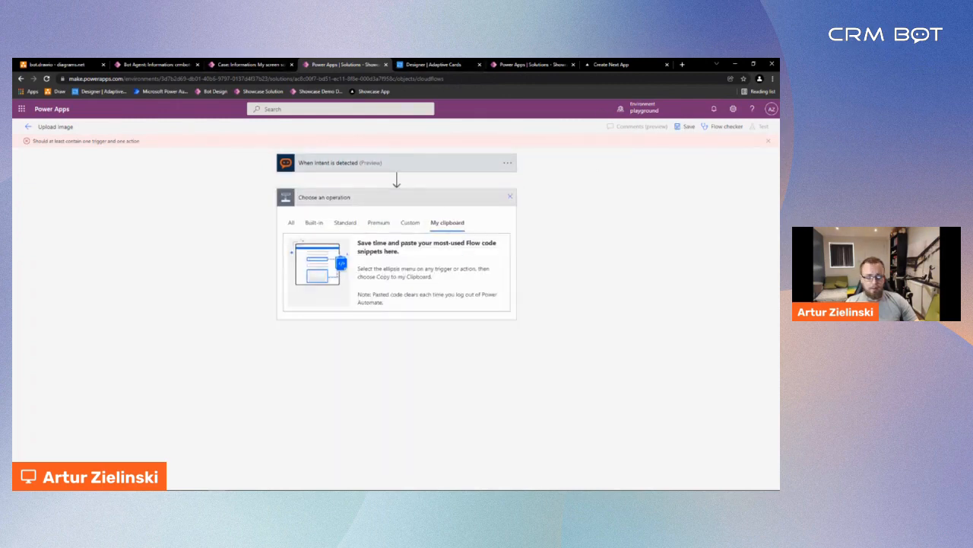
{"action": "left_click", "coordinate": [410, 222]}
{"action": "left_click", "coordinate": [450, 237]}
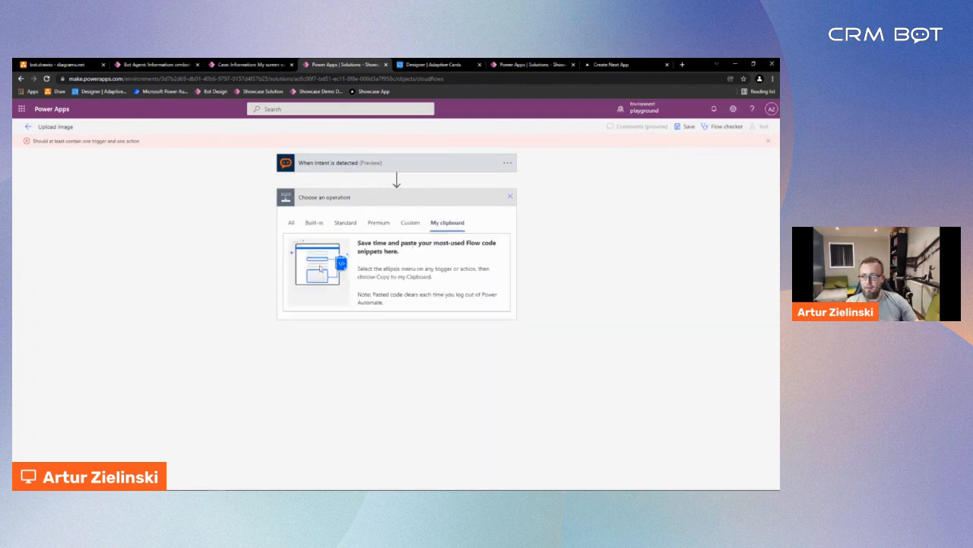
{"action": "left_click", "coordinate": [509, 196]}
{"action": "left_click", "coordinate": [368, 198]}
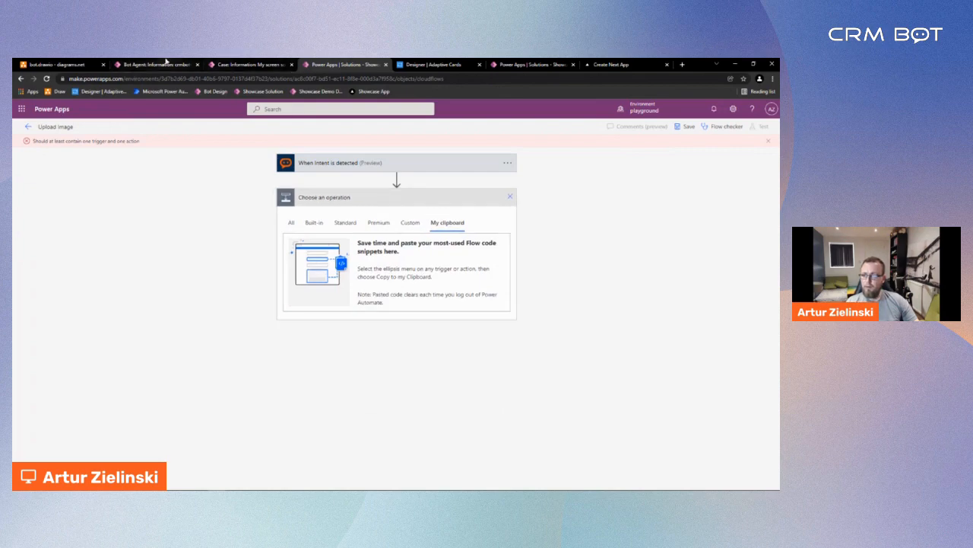
Step: Copy the Chat scope from the Case Submitted flow, add it after the Upload Image trigger and check its contained actions
{"action": "left_click", "coordinate": [507, 64]}
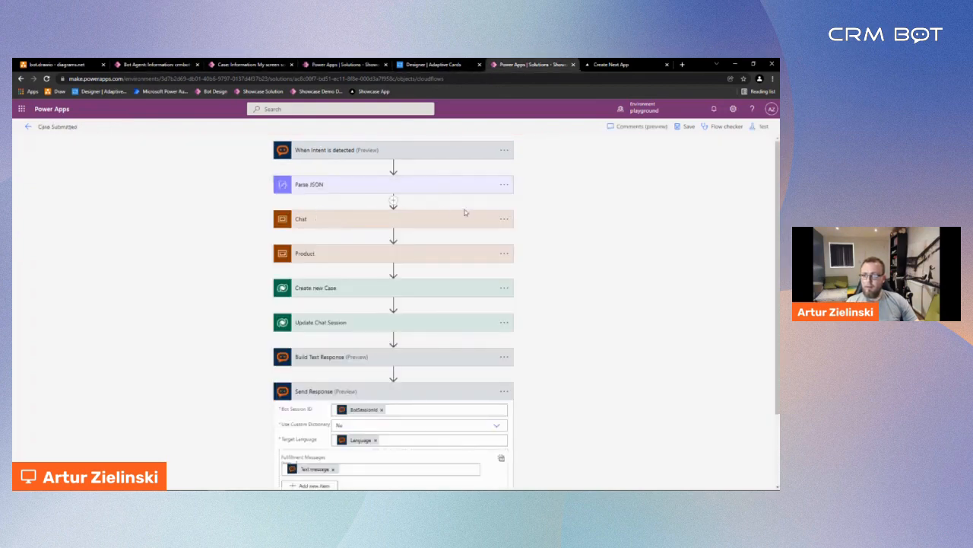
{"action": "left_click", "coordinate": [503, 219]}
{"action": "left_click", "coordinate": [541, 218]}
{"action": "left_click", "coordinate": [363, 64]}
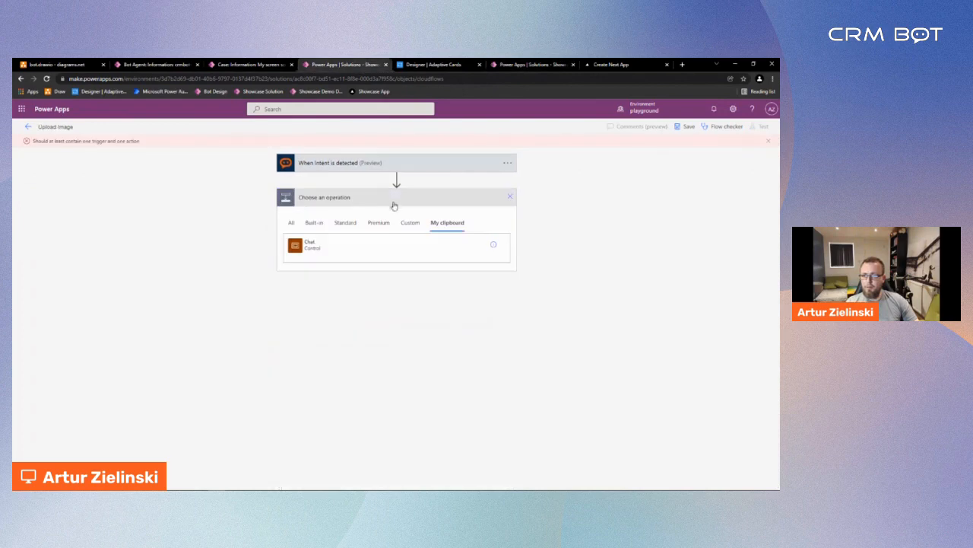
{"action": "left_click", "coordinate": [311, 254]}
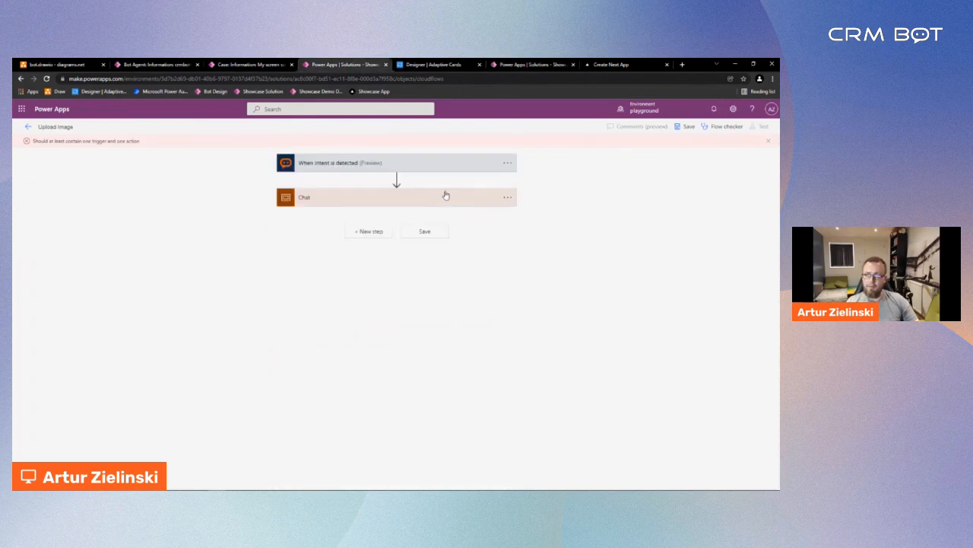
{"action": "left_click", "coordinate": [447, 196]}
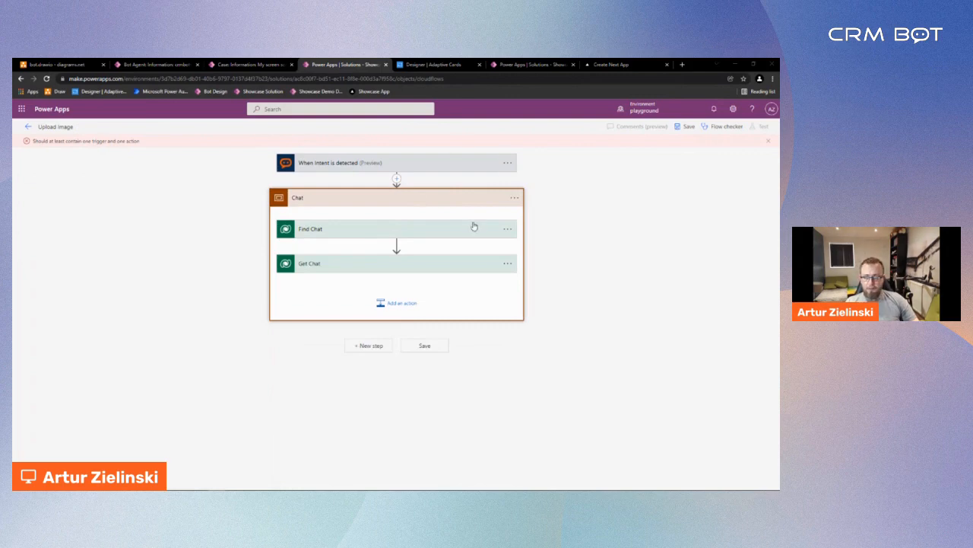
{"action": "left_click", "coordinate": [473, 197]}
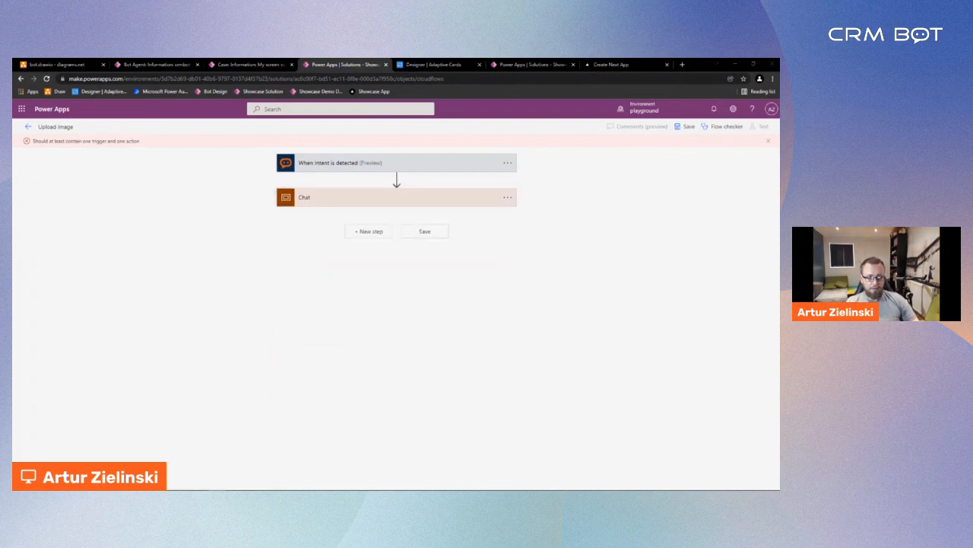
Step: Add a Parse JSON action after Chat and set its Content to the body from When Intent is detected
{"action": "left_click", "coordinate": [357, 235]}
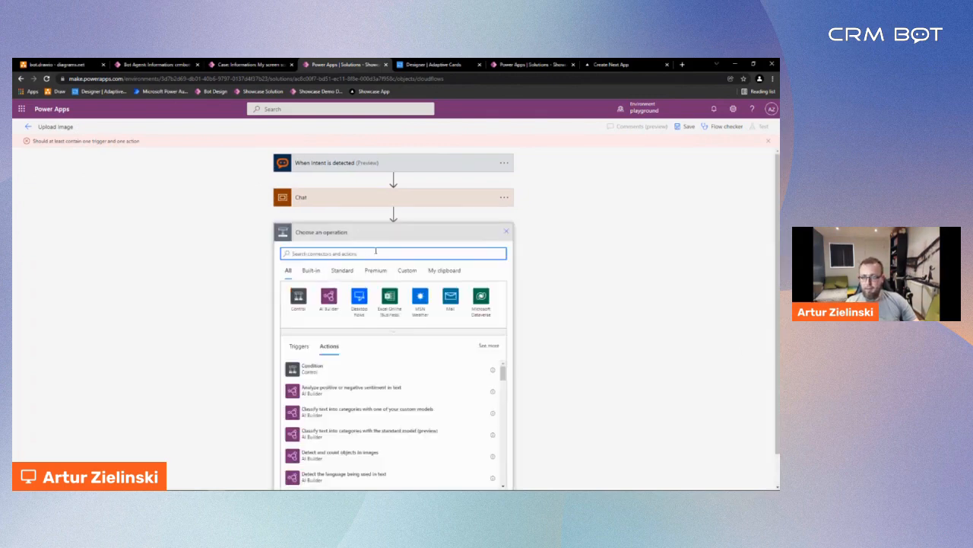
{"action": "type", "text": "se json"}
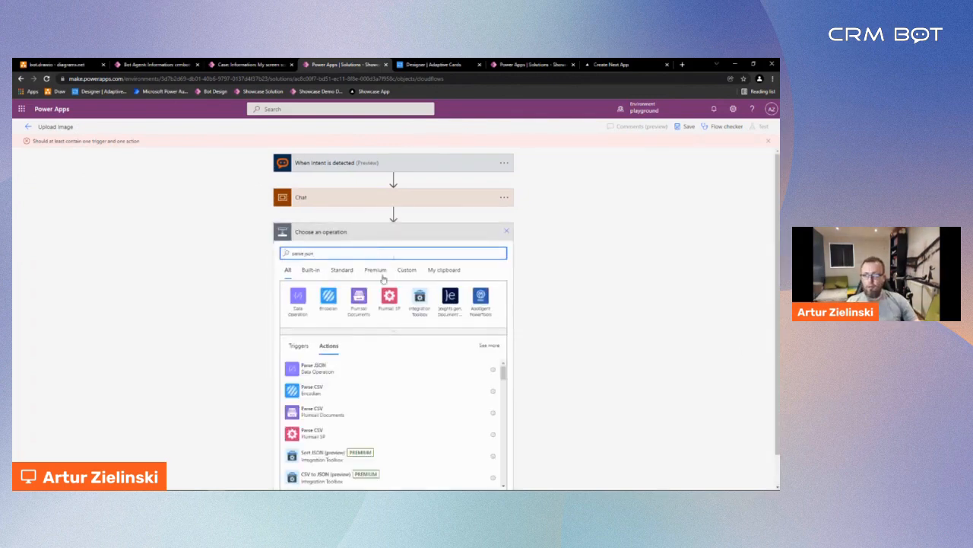
{"action": "left_click", "coordinate": [327, 369]}
{"action": "left_click", "coordinate": [366, 252]}
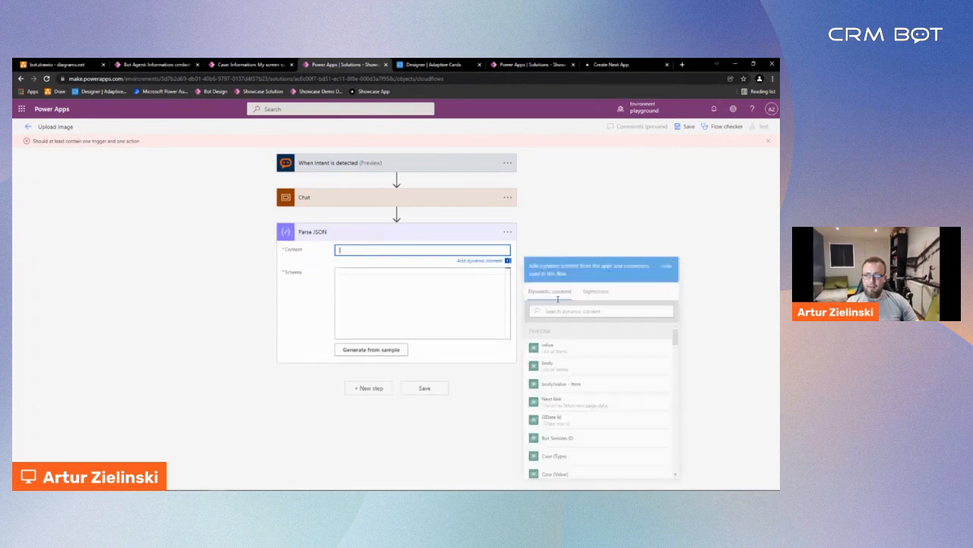
{"action": "left_click", "coordinate": [591, 311]}
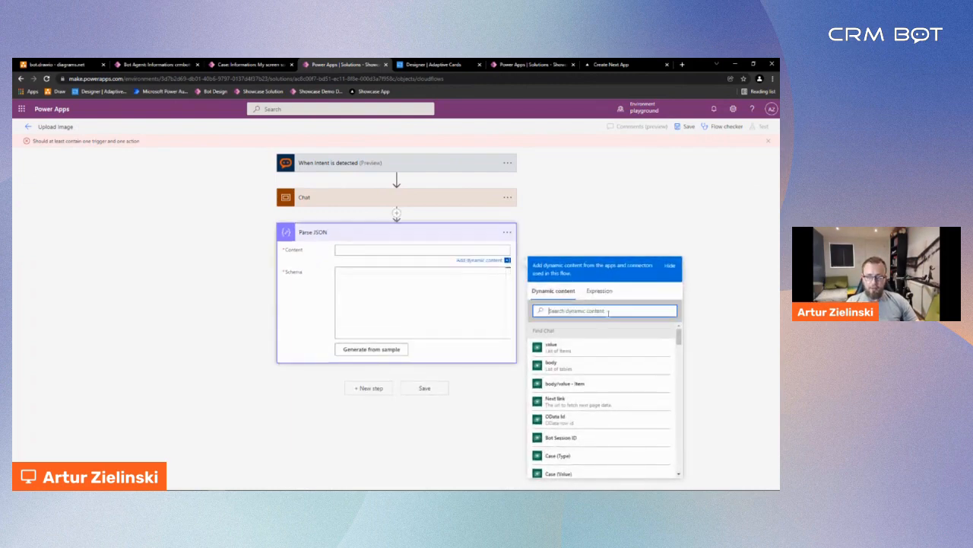
{"action": "type", "text": "bod"}
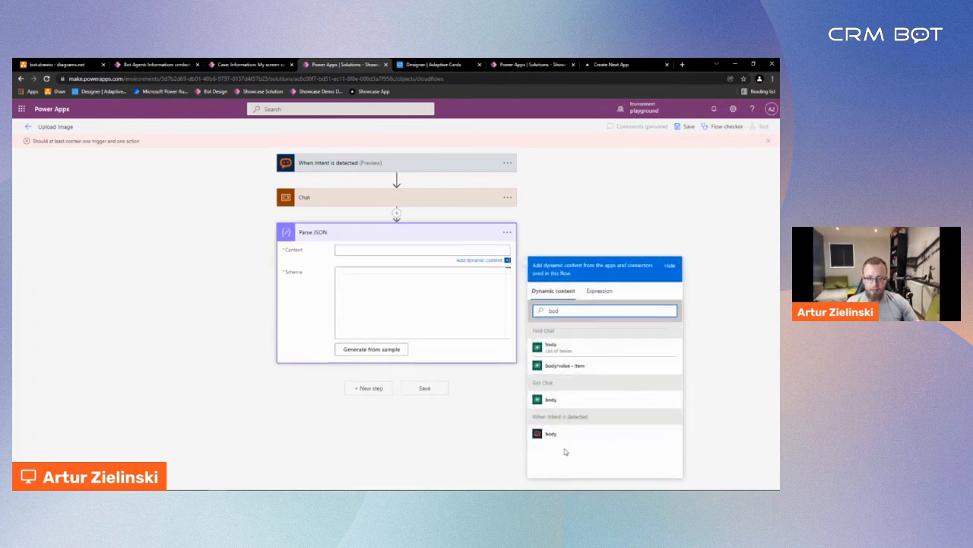
{"action": "left_click", "coordinate": [551, 433]}
Step: Paste the copied schema with the Attachments string array into Parse JSON and save the flow
{"action": "left_click", "coordinate": [379, 287]}
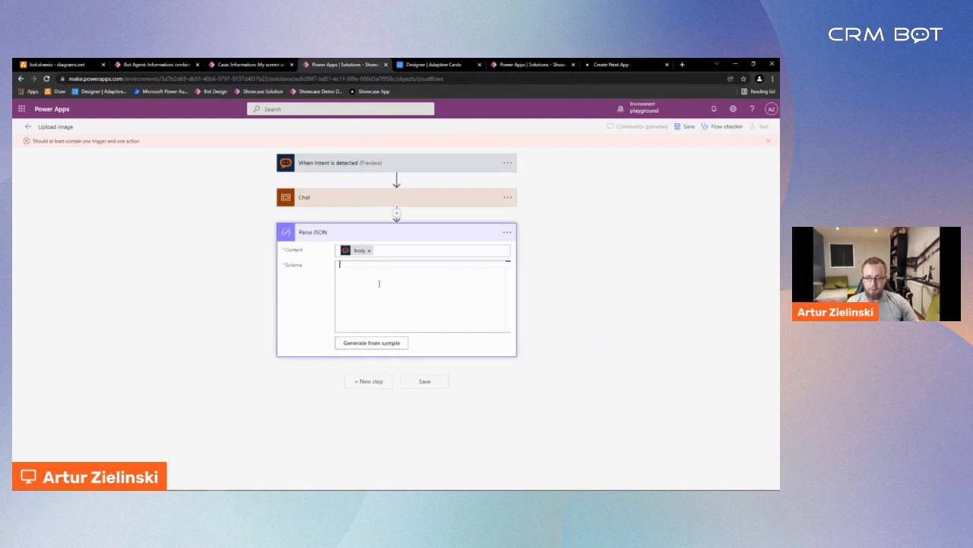
{"action": "key", "text": "ctrl+v"}
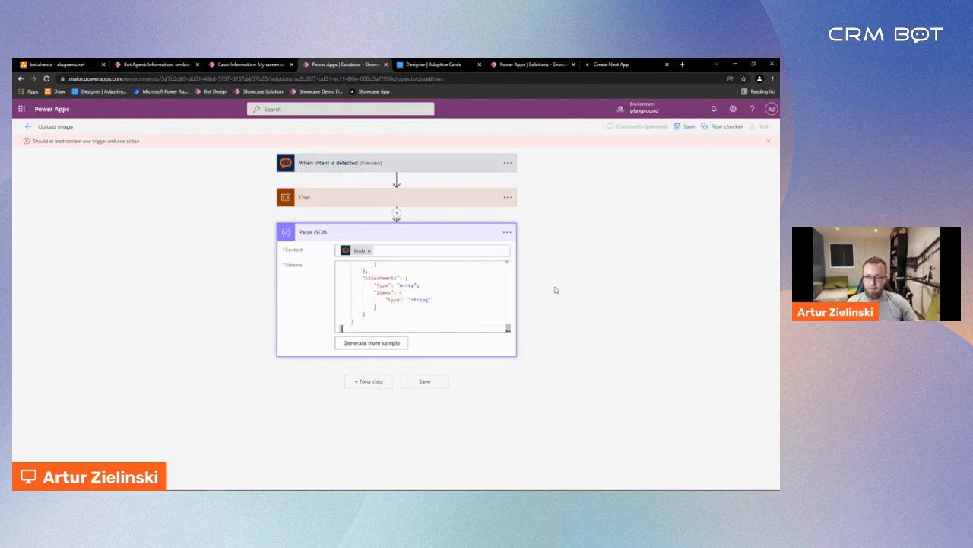
{"action": "scroll", "coordinate": [397, 289], "scroll_direction": "down", "scroll_amount": 5}
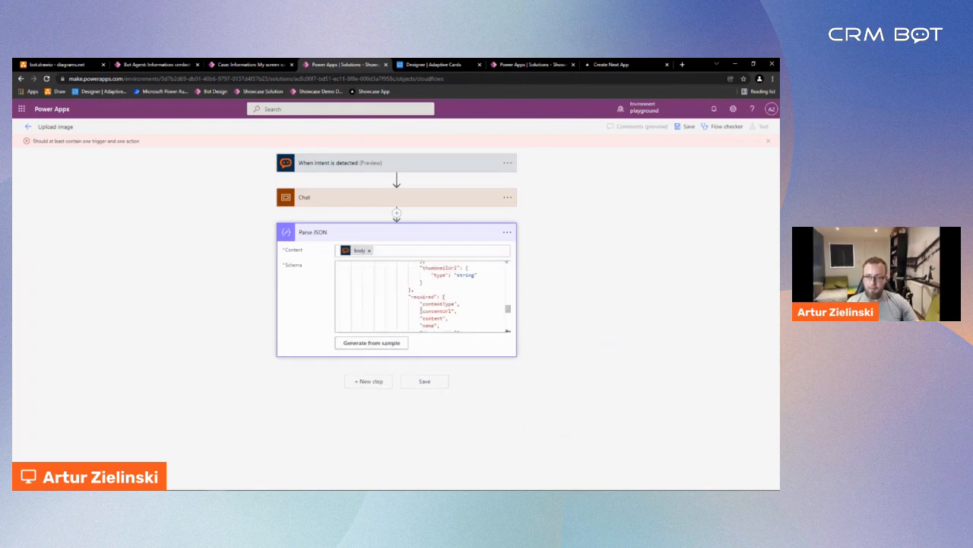
{"action": "left_click", "coordinate": [599, 280]}
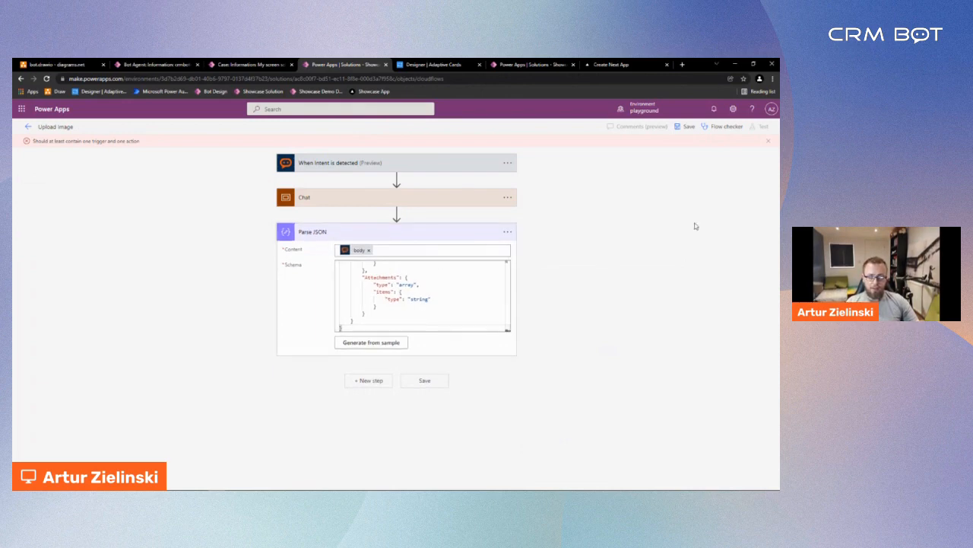
{"action": "left_click", "coordinate": [689, 127]}
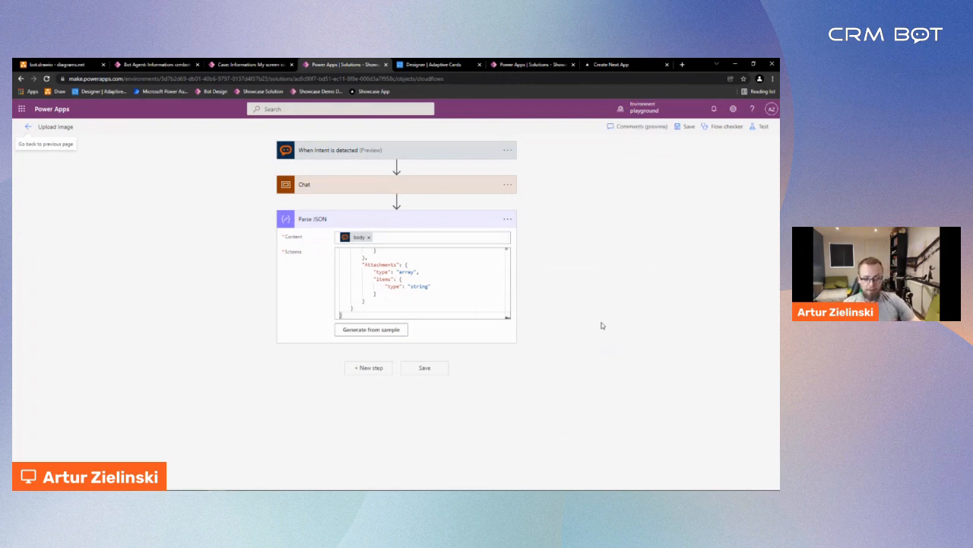
Step: Add an HTTP action after Parse JSON and set its Method to GET
{"action": "left_click", "coordinate": [388, 219]}
{"action": "left_click", "coordinate": [369, 255]}
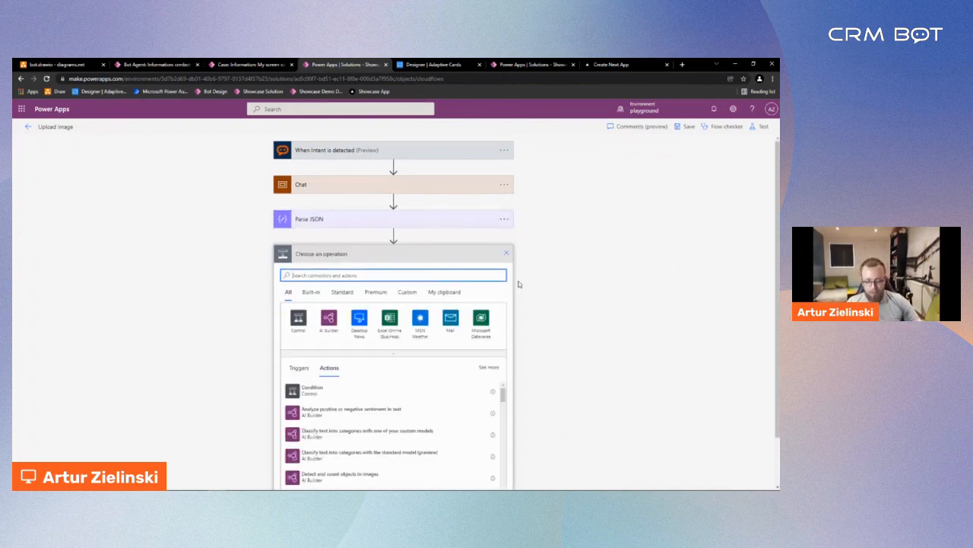
{"action": "type", "text": "http"}
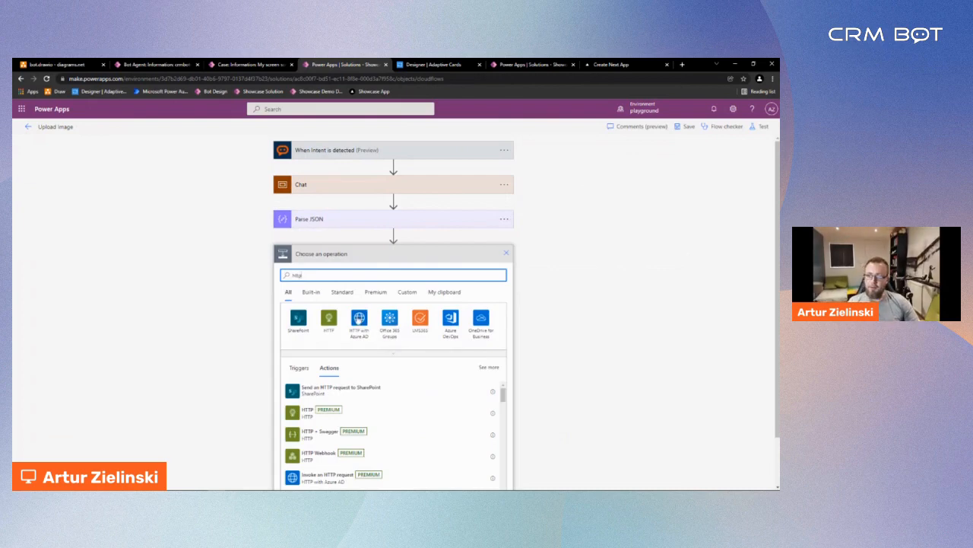
{"action": "left_click", "coordinate": [329, 317]}
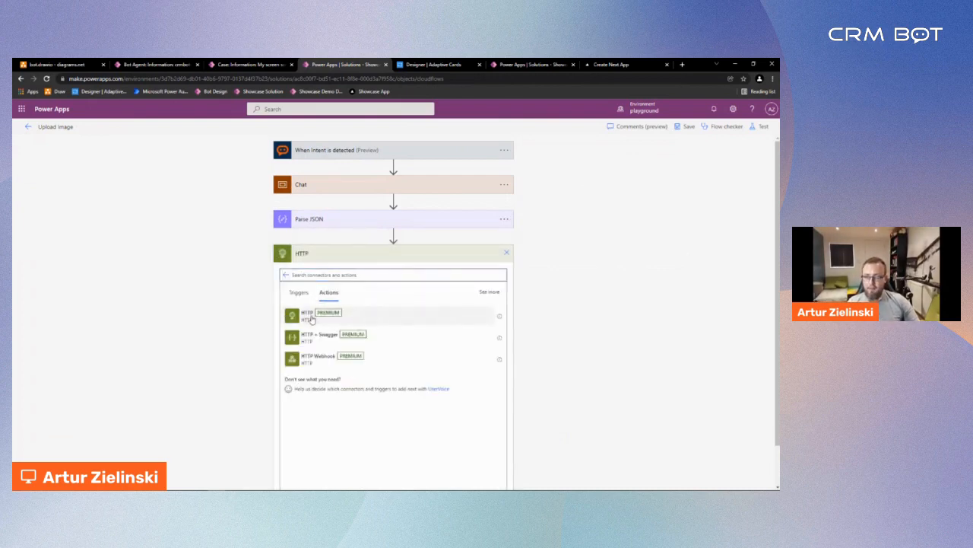
{"action": "left_click", "coordinate": [311, 321]}
{"action": "left_click", "coordinate": [369, 272]}
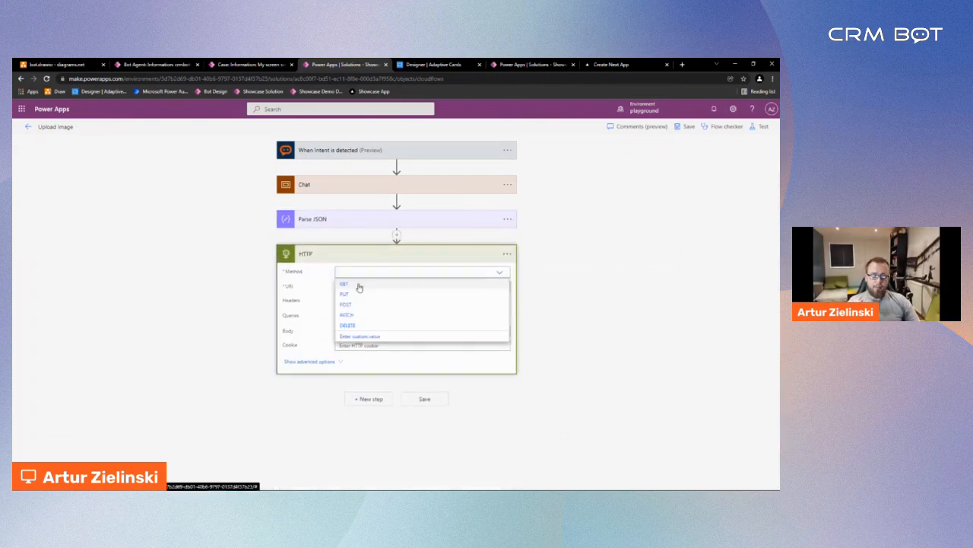
{"action": "left_click", "coordinate": [362, 284]}
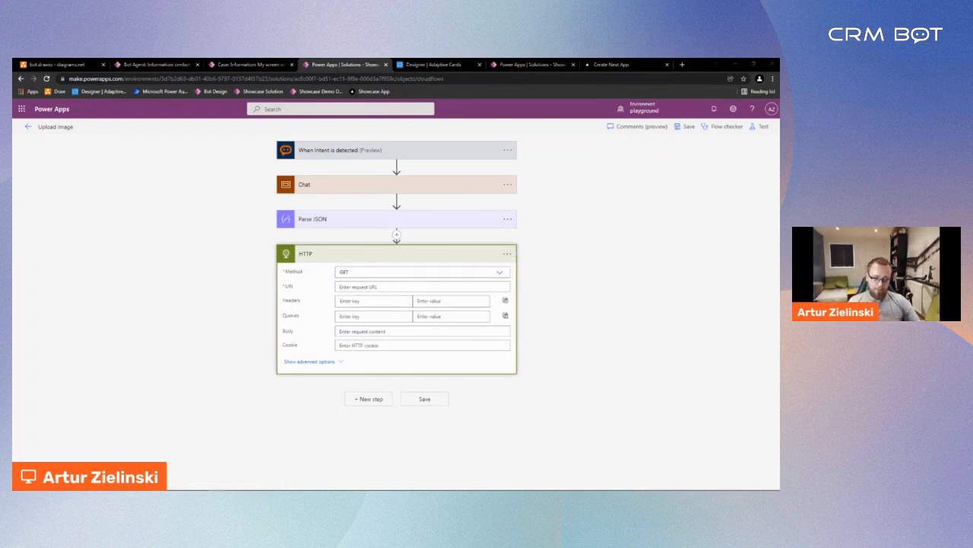
Step: Search the dynamic content for "attachment" and set the HTTP action's URI to the expression triggerOutputs()['body/Attachments'][0]
{"action": "left_click", "coordinate": [386, 287]}
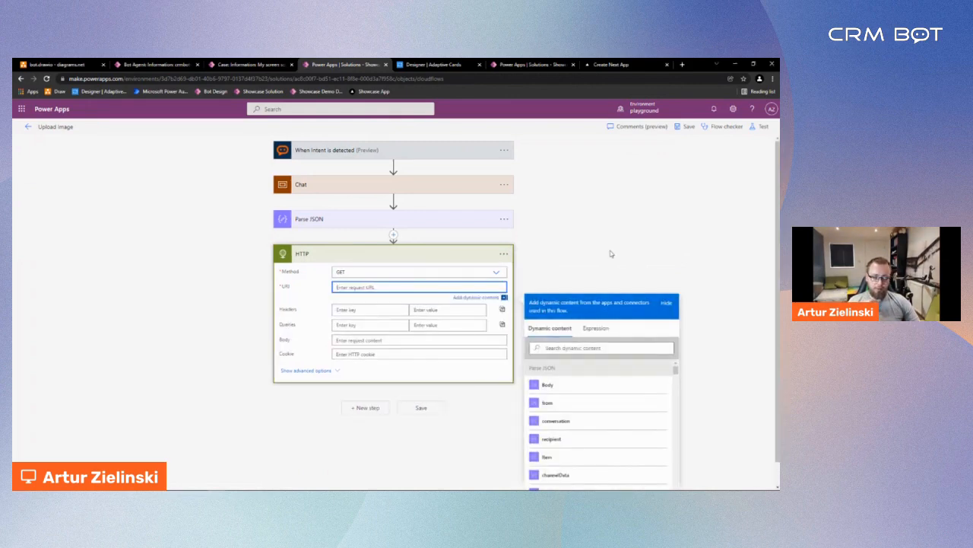
{"action": "left_click", "coordinate": [607, 346]}
{"action": "type", "text": "sta"}
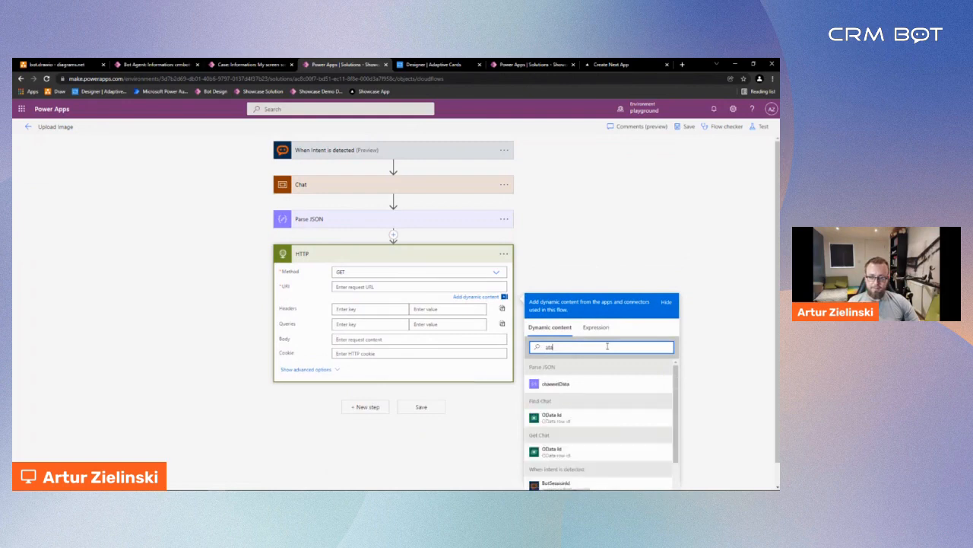
{"action": "type", "text": "achment"}
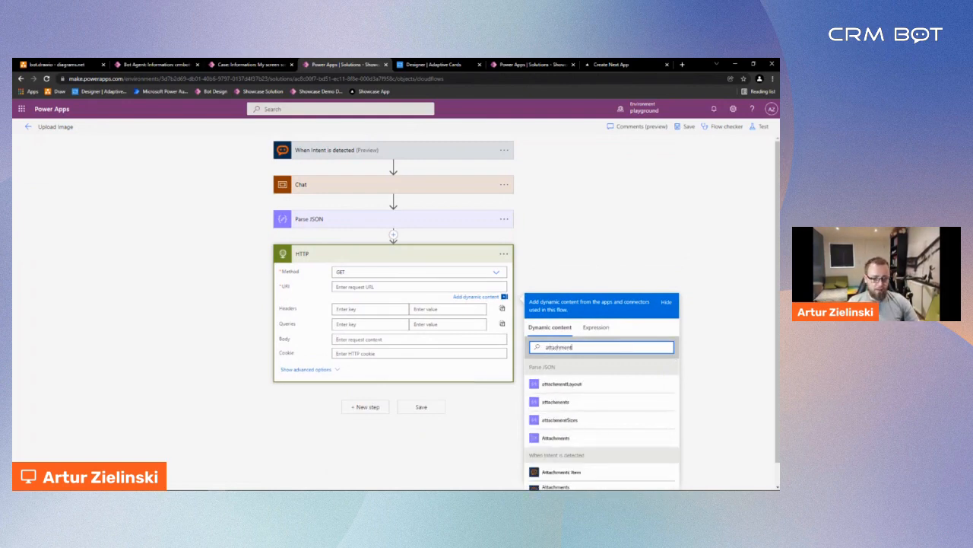
{"action": "scroll", "coordinate": [608, 426], "scroll_direction": "down", "scroll_amount": 1}
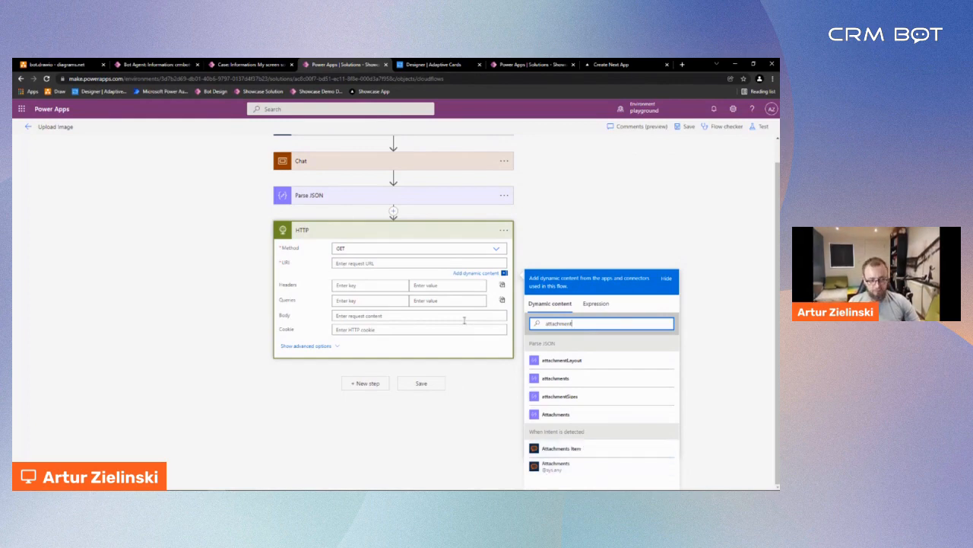
{"action": "left_click", "coordinate": [404, 263]}
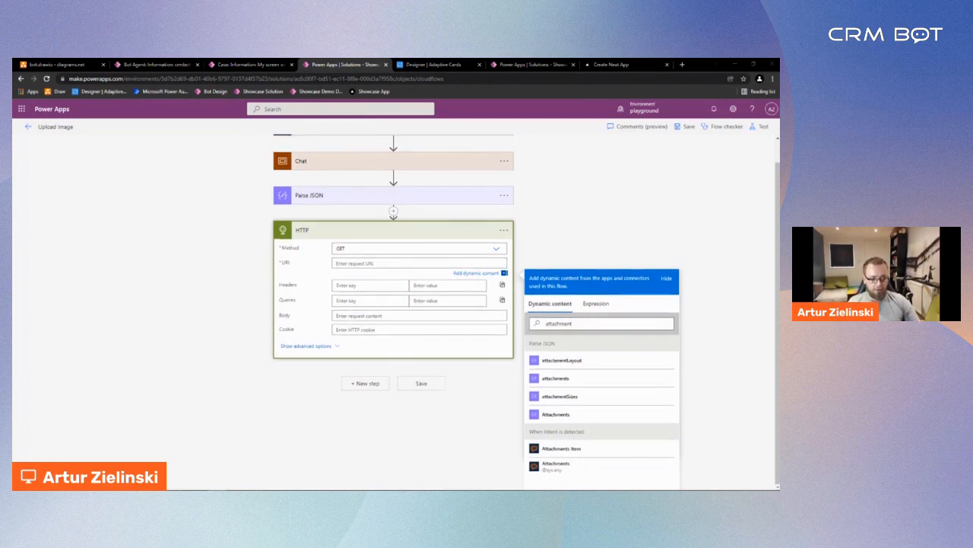
{"action": "left_click", "coordinate": [379, 263]}
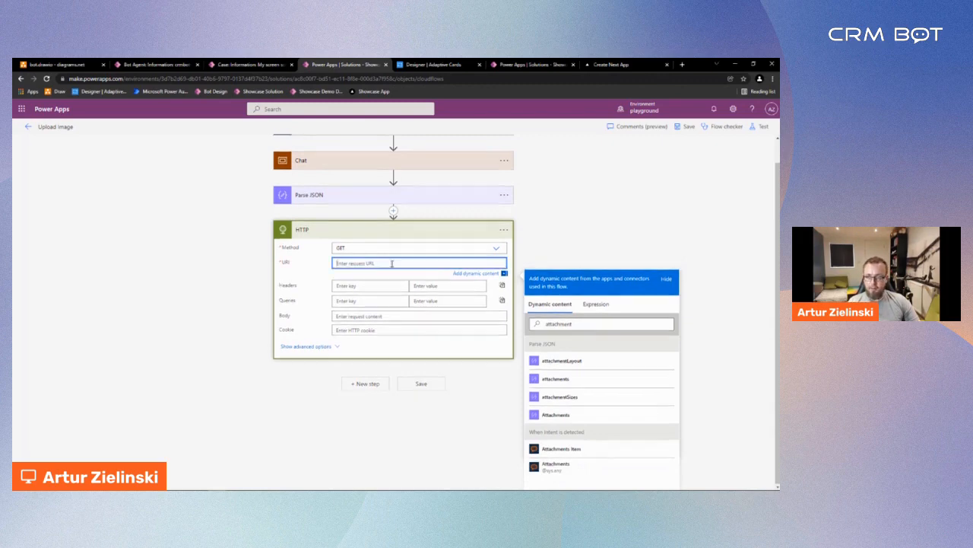
{"action": "left_click", "coordinate": [594, 303]}
{"action": "type", "text": "triggerOutputs()['body/Attachments'][0]"}
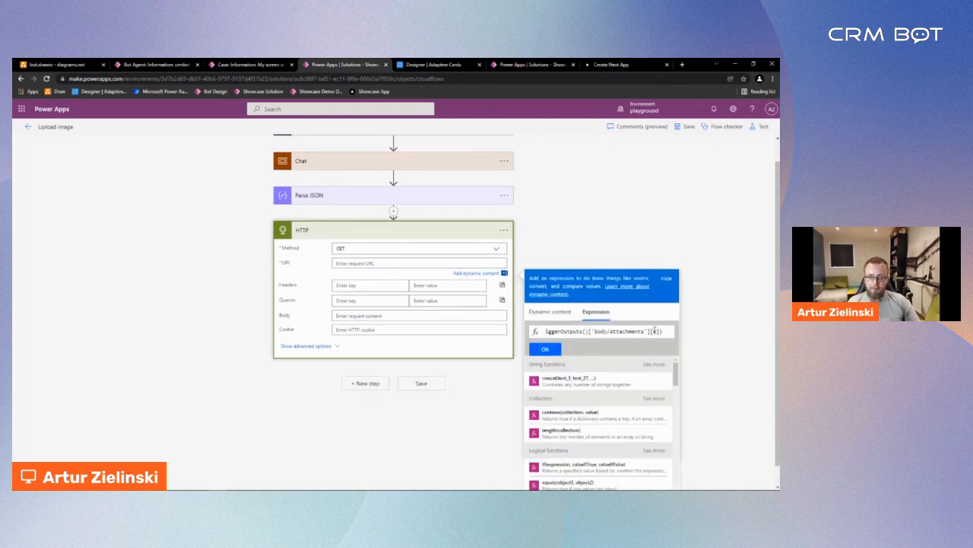
{"action": "left_click_drag", "start_coordinate": [567, 332], "coordinate": [534, 333]}
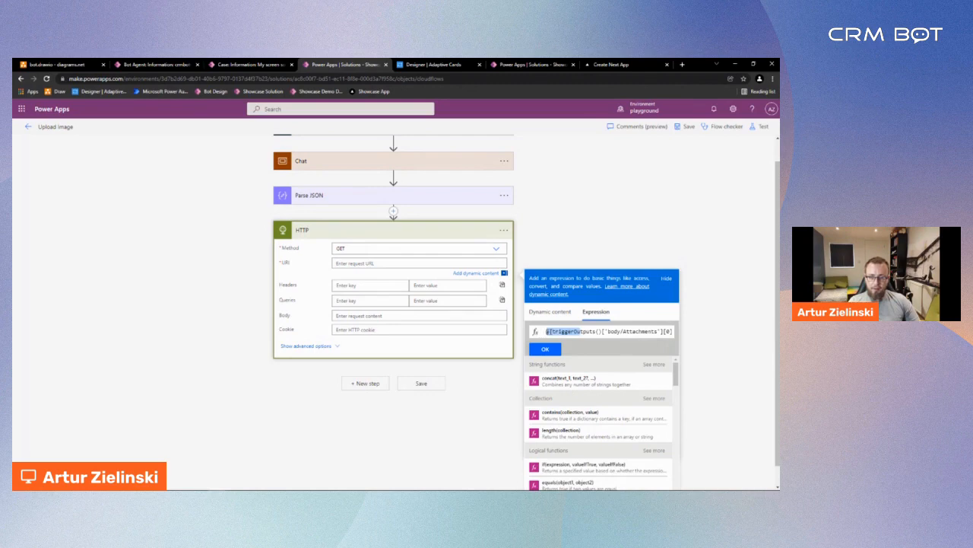
{"action": "left_click", "coordinate": [545, 332]}
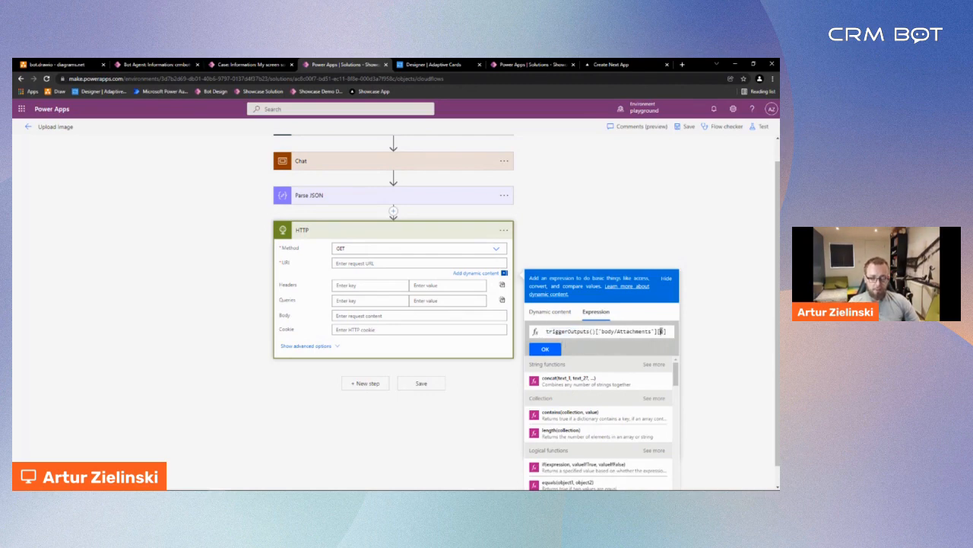
{"action": "left_click", "coordinate": [544, 348]}
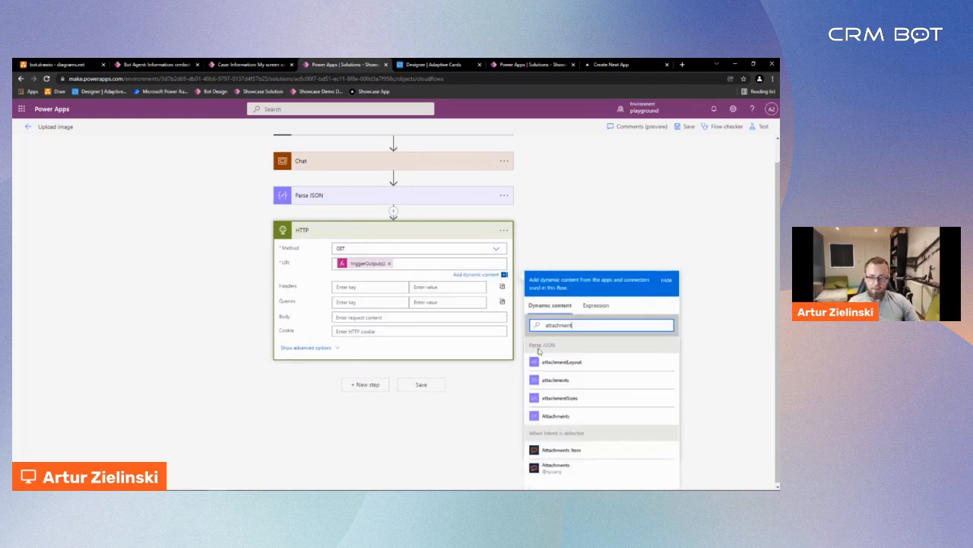
{"action": "left_click", "coordinate": [441, 255]}
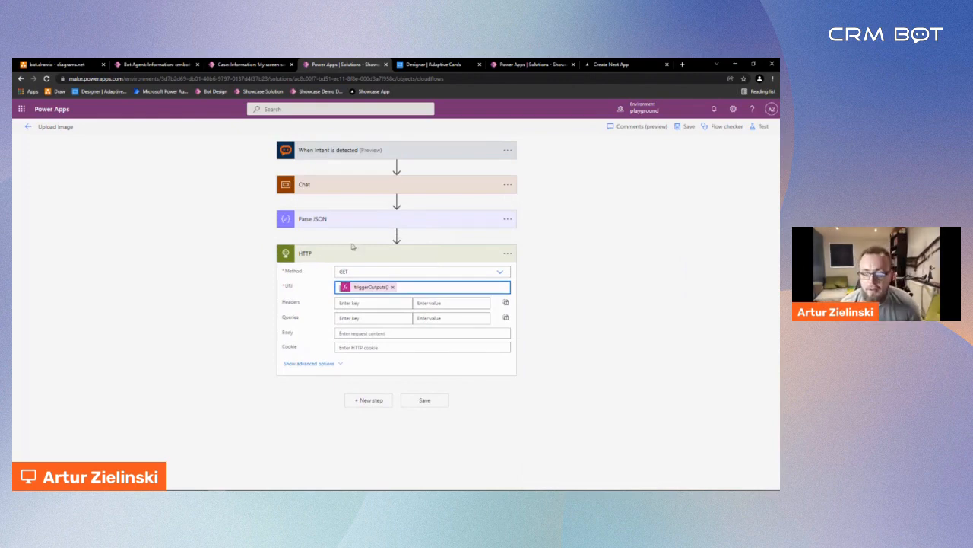
Step: Add a Compose action after HTTP and rename it File Name
{"action": "key", "text": "alt+Tab"}
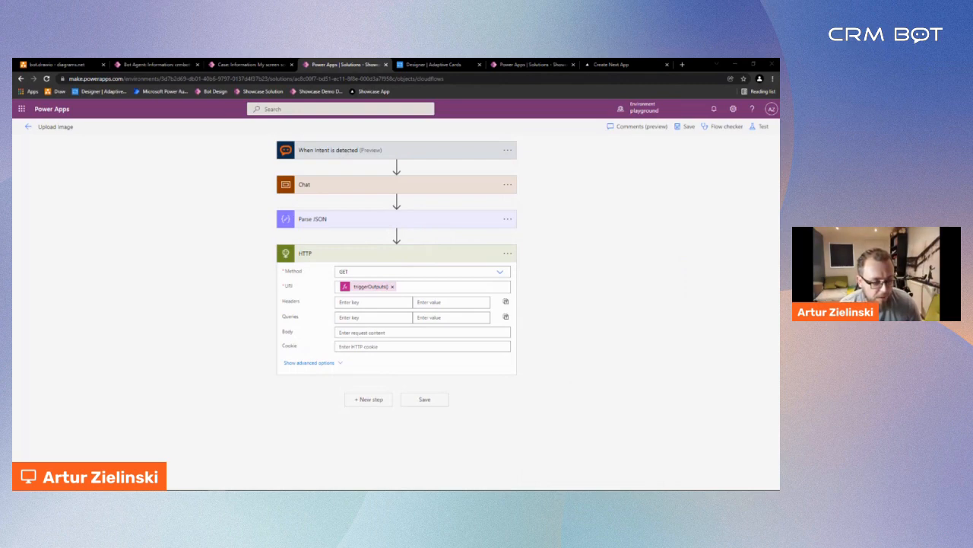
{"action": "left_click", "coordinate": [378, 399]}
{"action": "type", "text": "dompose"}
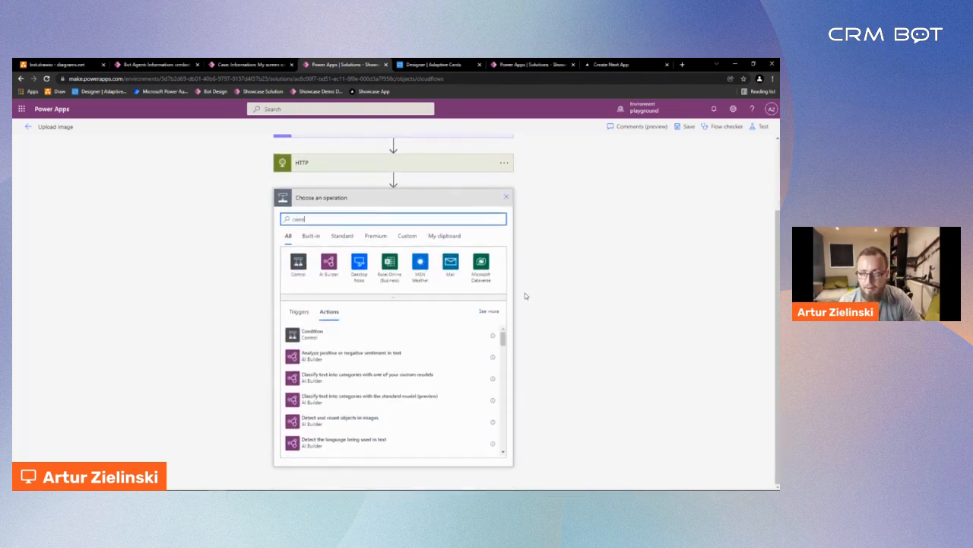
{"action": "left_click", "coordinate": [319, 336]}
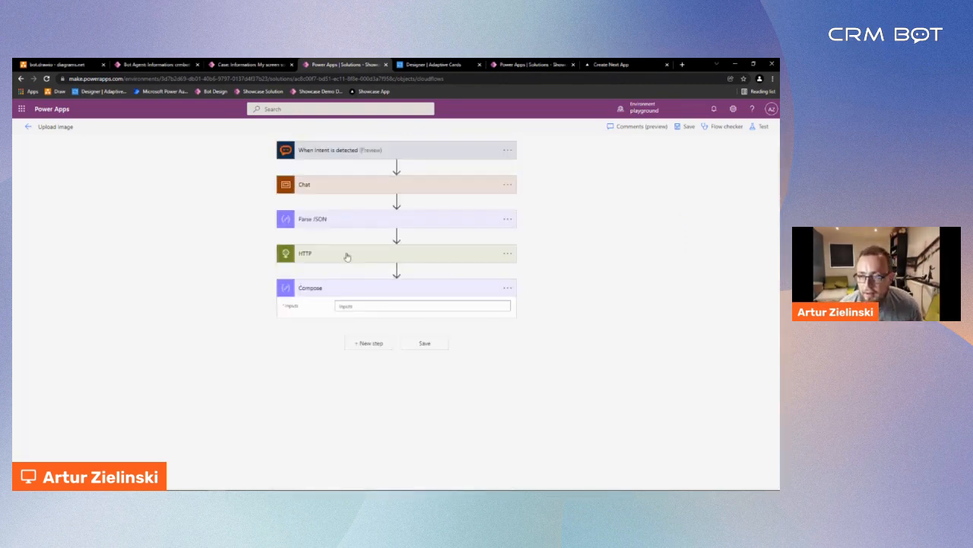
{"action": "left_click", "coordinate": [507, 288]}
{"action": "left_click", "coordinate": [561, 308]}
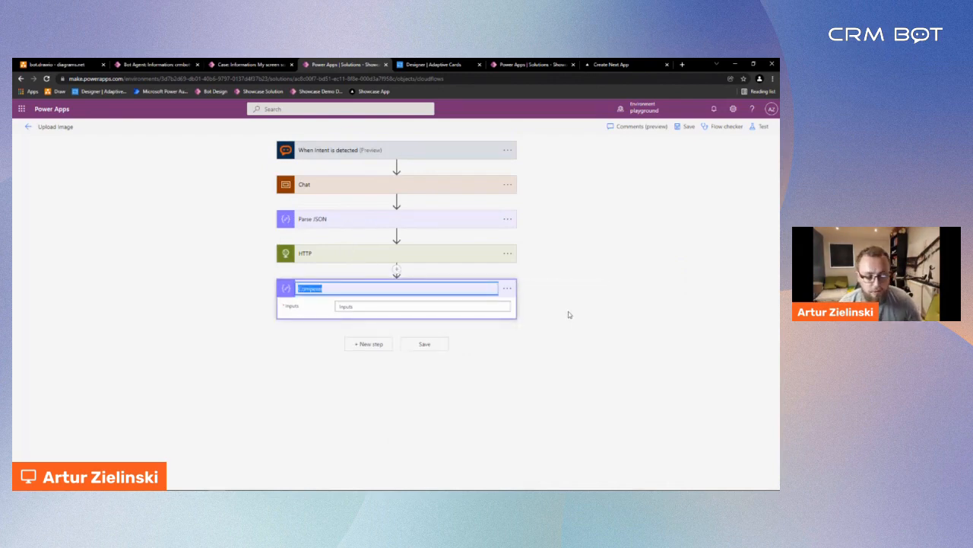
{"action": "type", "text": "Fole Name"}
{"action": "key", "text": "Return"}
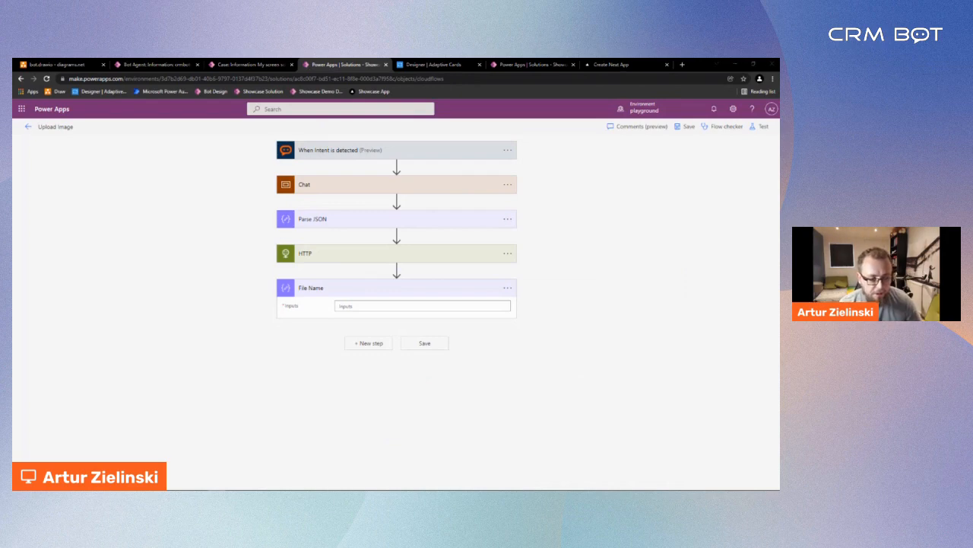
Step: Set the File Name action's Inputs to the expression body('Parse_JSON')?['Payload']['attachments'][0]['name']
{"action": "left_click", "coordinate": [466, 306]}
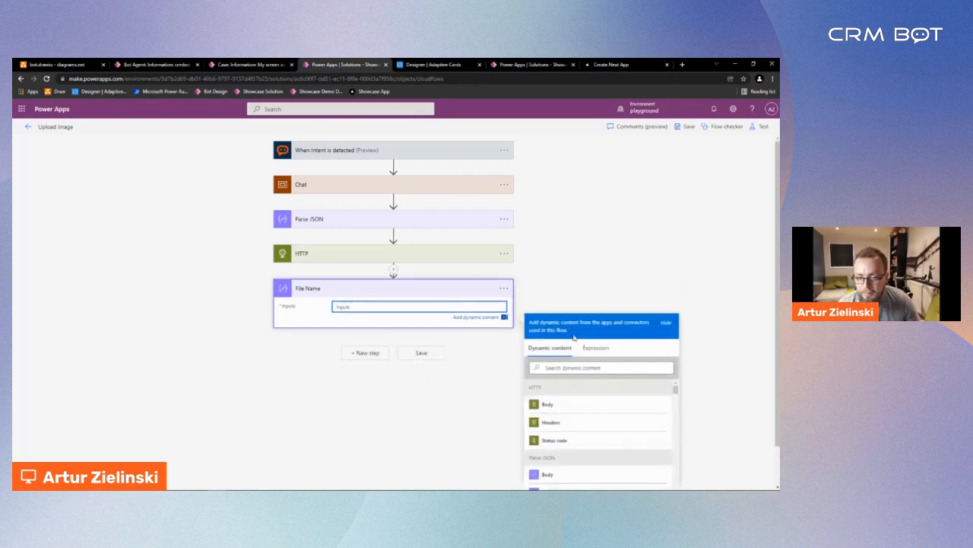
{"action": "left_click", "coordinate": [596, 354]}
{"action": "type", "text": "['Payload']['attachments'][0]['name']"}
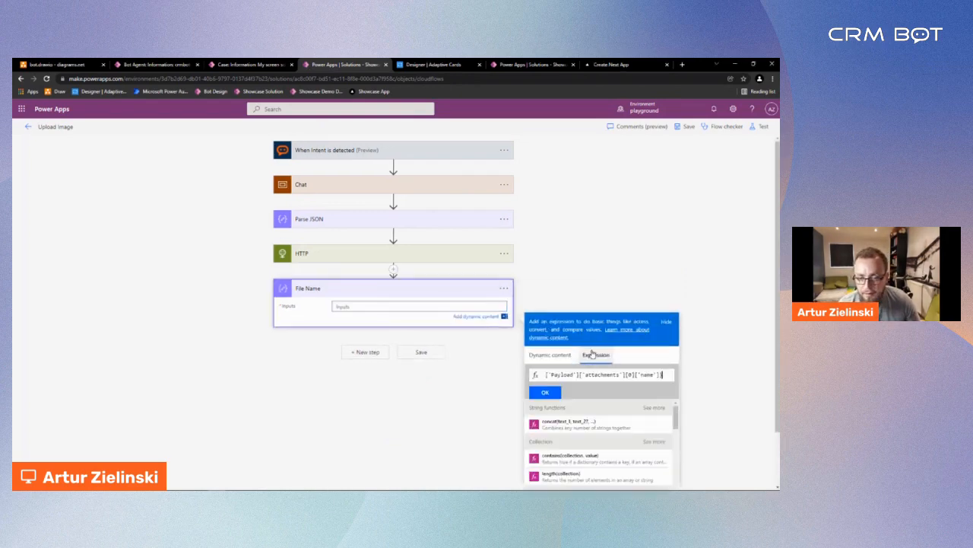
{"action": "left_click_drag", "start_coordinate": [547, 375], "coordinate": [540, 375]}
{"action": "left_click", "coordinate": [546, 375]}
{"action": "key", "text": "BackSpace"}
{"action": "key", "text": "BackSpace"}
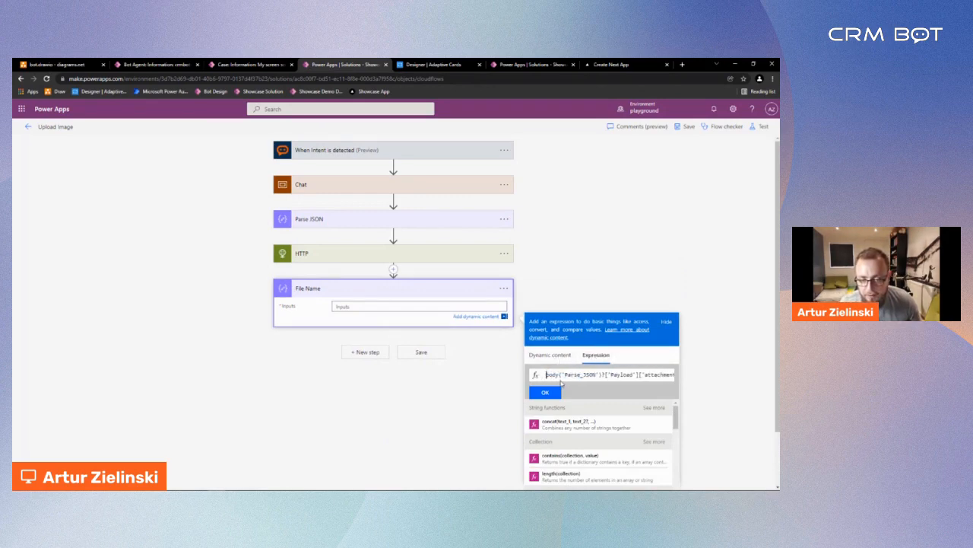
{"action": "key", "text": "Right"}
{"action": "key", "text": "Right"}
{"action": "key", "text": "Right"}
{"action": "key", "text": "Right"}
{"action": "key", "text": "Right"}
{"action": "key", "text": "Right"}
{"action": "key", "text": "Right"}
{"action": "key", "text": "Right"}
{"action": "key", "text": "Right"}
{"action": "key", "text": "Right"}
{"action": "key", "text": "Right"}
{"action": "key", "text": "Right"}
{"action": "key", "text": "Right"}
{"action": "key", "text": "Right"}
{"action": "key", "text": "Right"}
{"action": "key", "text": "Right"}
{"action": "key", "text": "Right"}
{"action": "key", "text": "Right"}
{"action": "key", "text": "Right"}
{"action": "key", "text": "Right"}
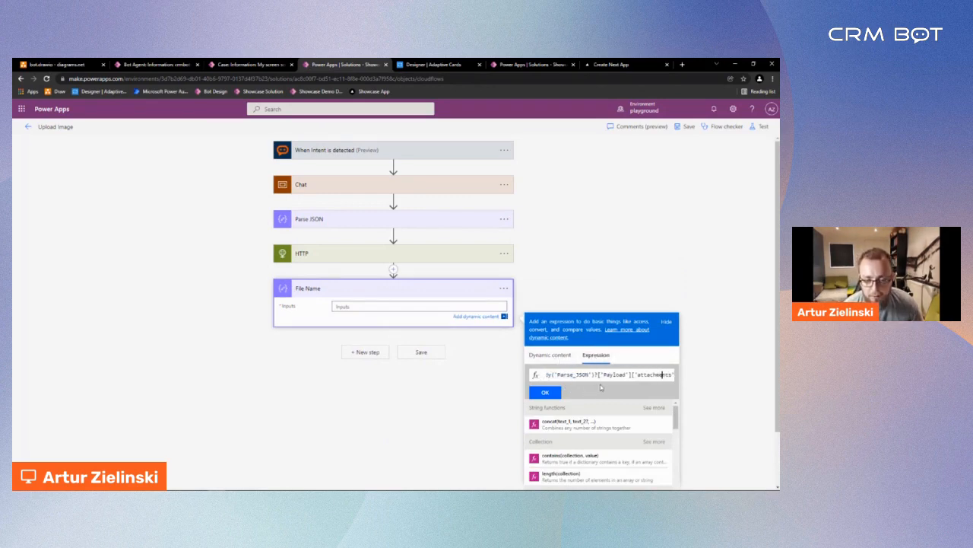
{"action": "left_click", "coordinate": [667, 375]}
{"action": "key", "text": "BackSpace"}
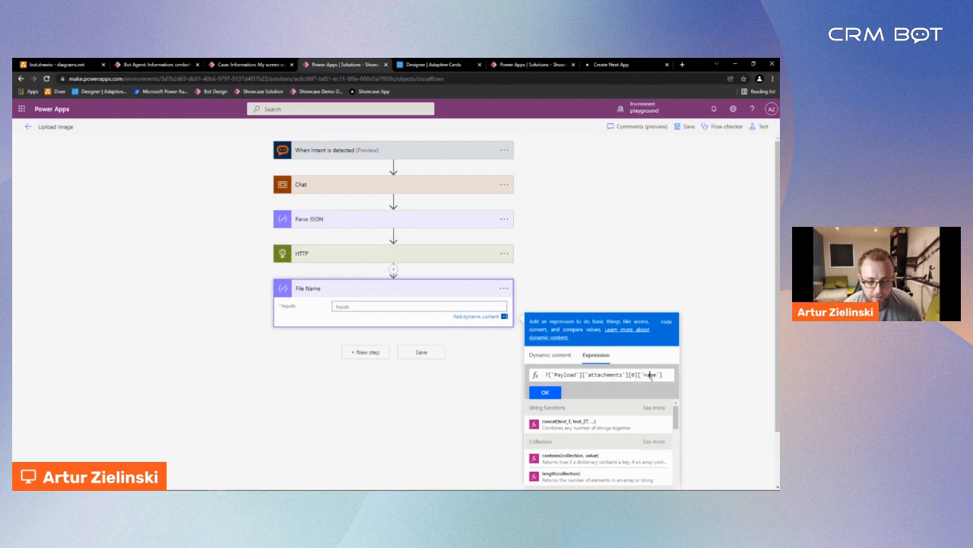
{"action": "left_click", "coordinate": [561, 392]}
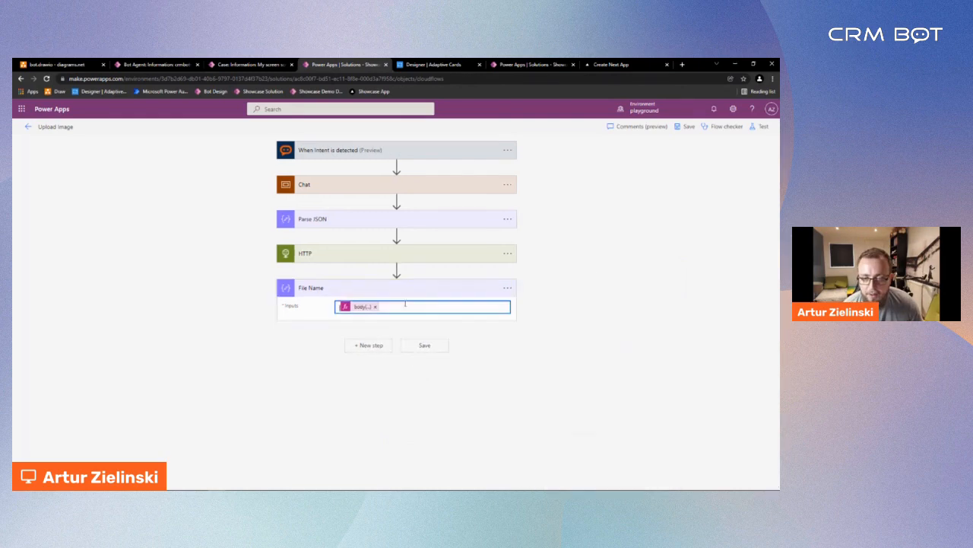
Step: Reopen the expression in the File Name action's Inputs and examine it through to its end
{"action": "left_click", "coordinate": [354, 309]}
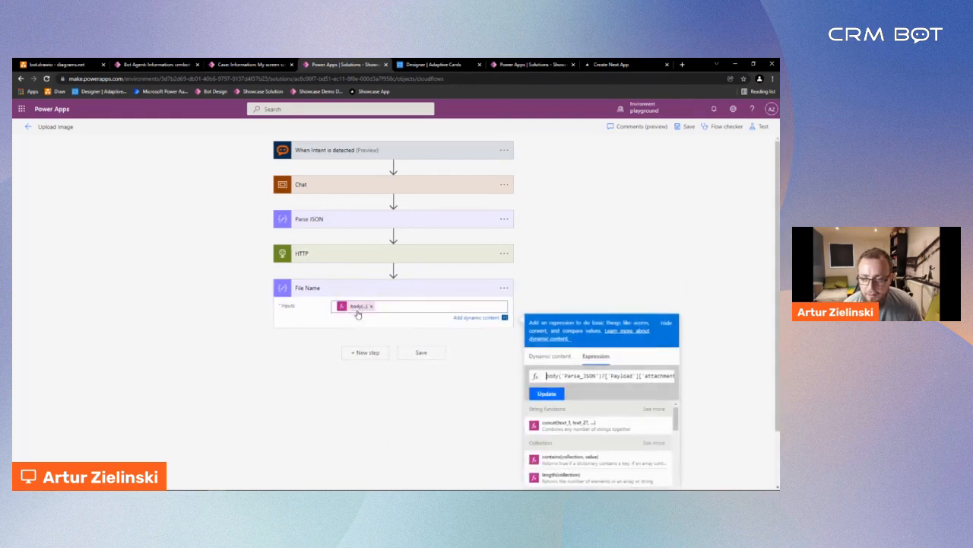
{"action": "left_click", "coordinate": [631, 376]}
{"action": "left_click", "coordinate": [659, 376]}
{"action": "left_click", "coordinate": [662, 376]}
{"action": "left_click", "coordinate": [663, 375]}
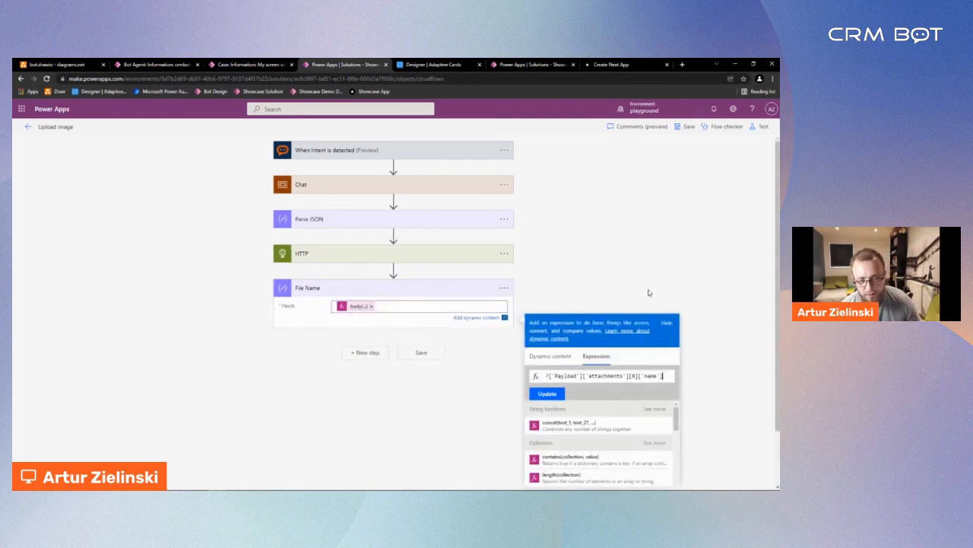
{"action": "left_click", "coordinate": [649, 293]}
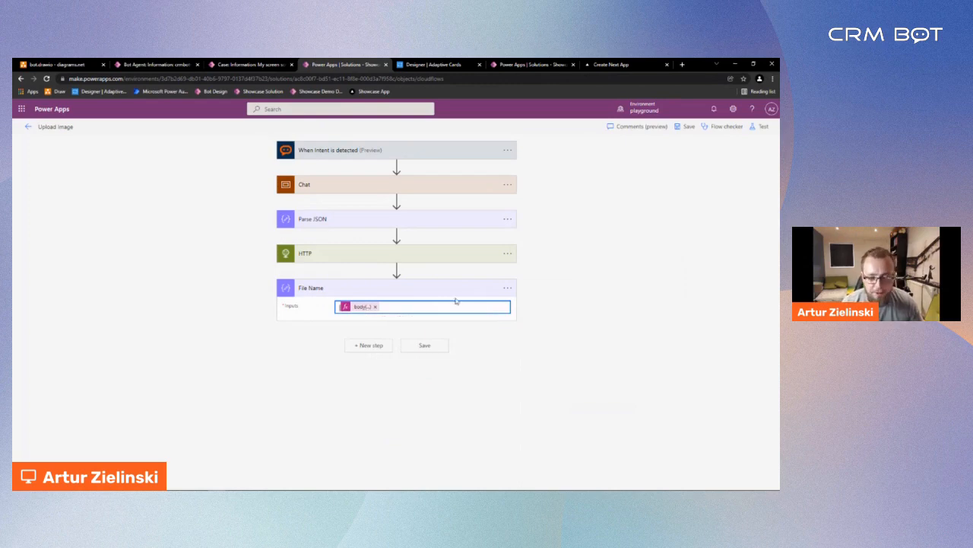
{"action": "left_click", "coordinate": [546, 299]}
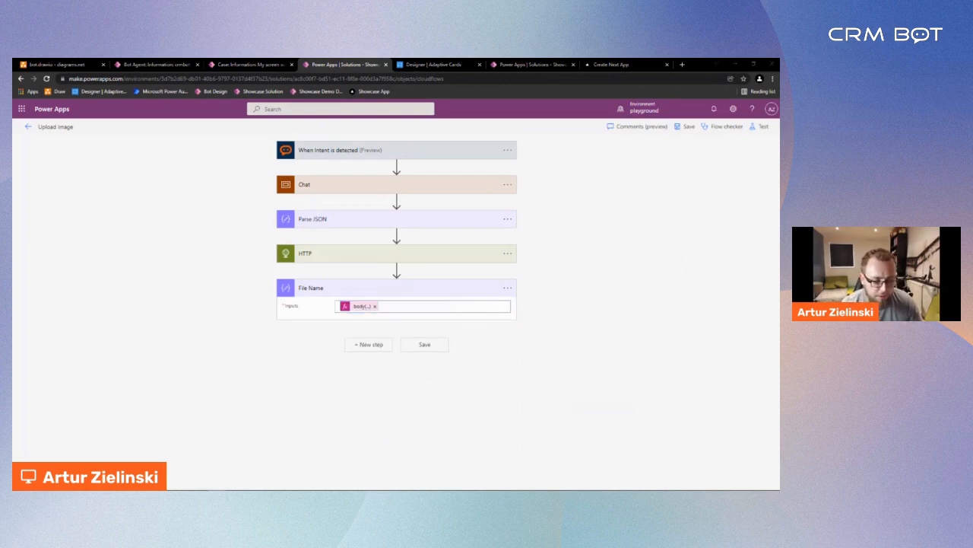
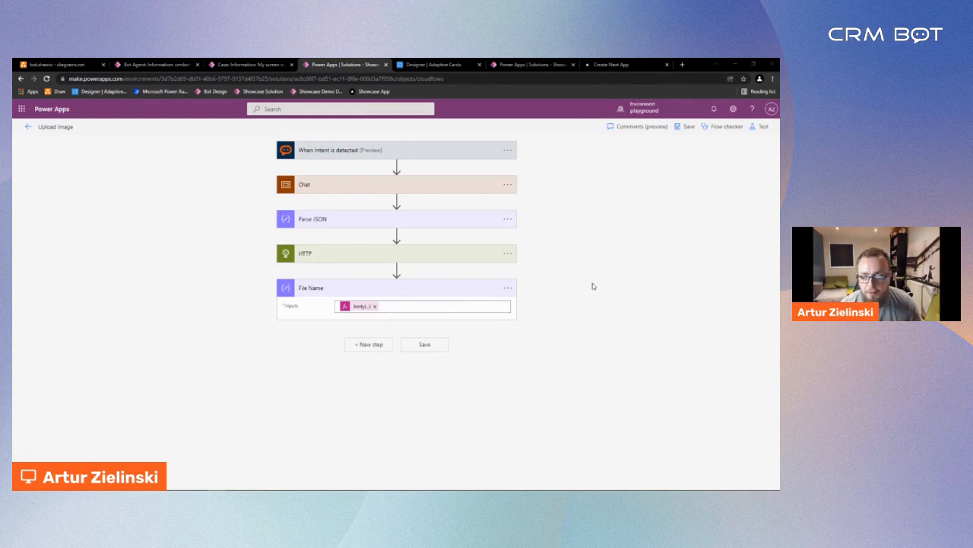
{"action": "left_click", "coordinate": [650, 320]}
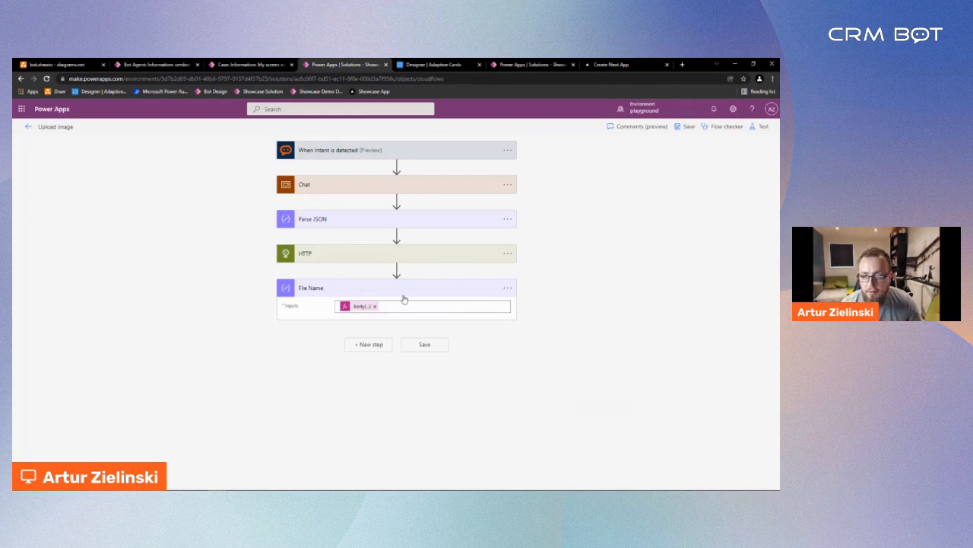
{"action": "mouse_move", "coordinate": [395, 271]}
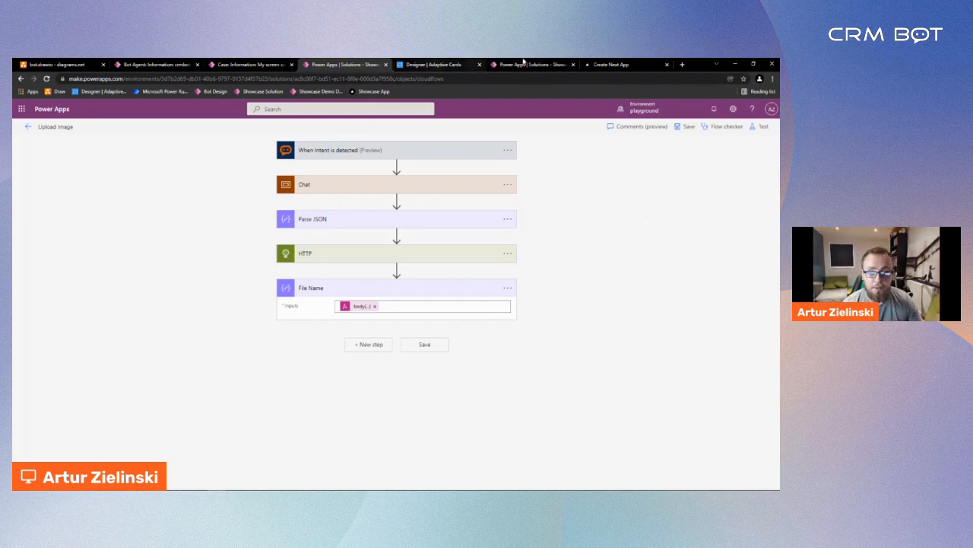
Step: Go to customvision.ai, open the detectfault project and look over its predictions and training images
{"action": "left_click", "coordinate": [609, 66]}
{"action": "left_click", "coordinate": [606, 78]}
{"action": "type", "text": "cust"}
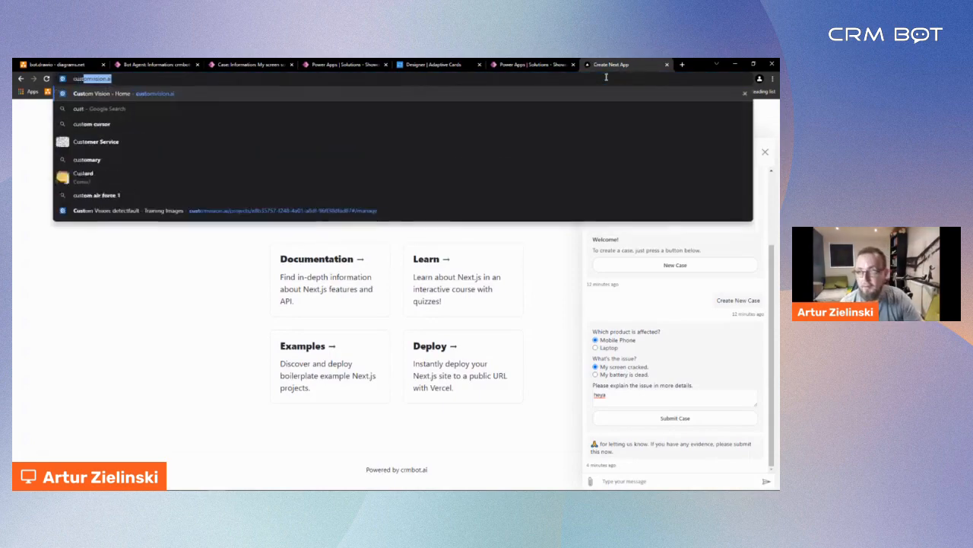
{"action": "key", "text": "Return"}
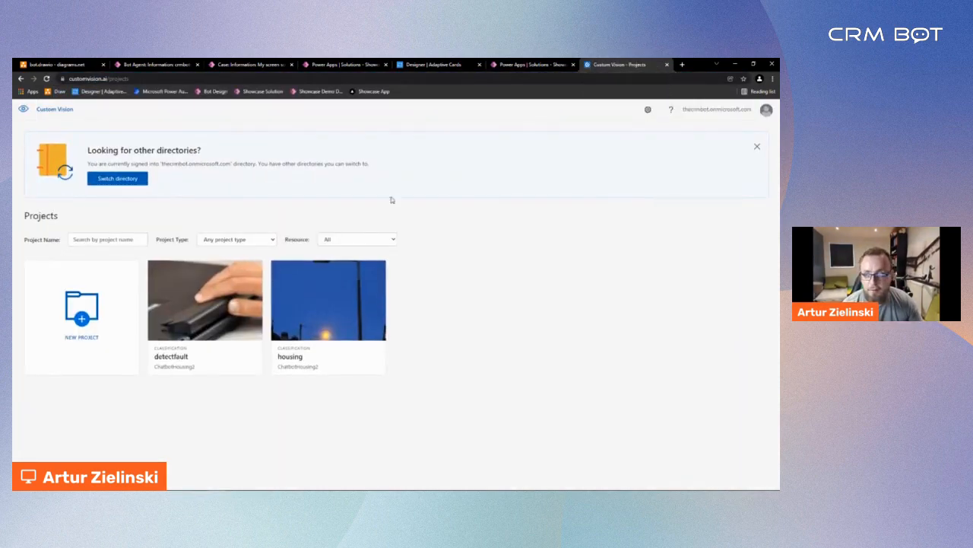
{"action": "left_click", "coordinate": [216, 290]}
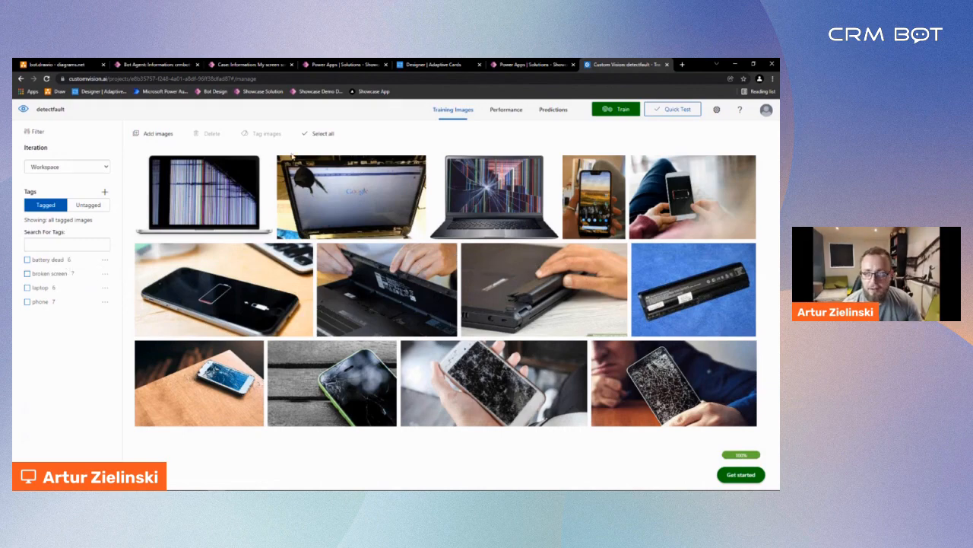
{"action": "left_click", "coordinate": [540, 112]}
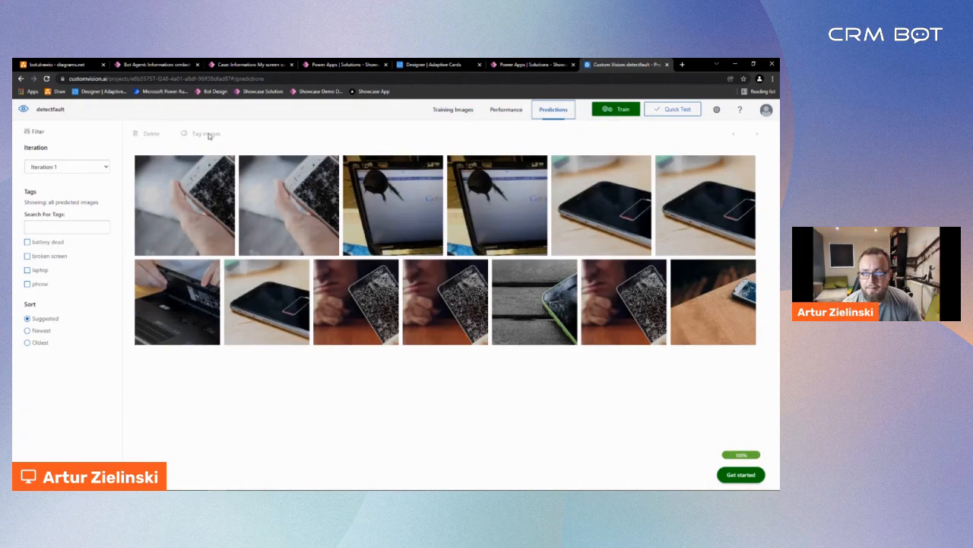
{"action": "left_click", "coordinate": [455, 112]}
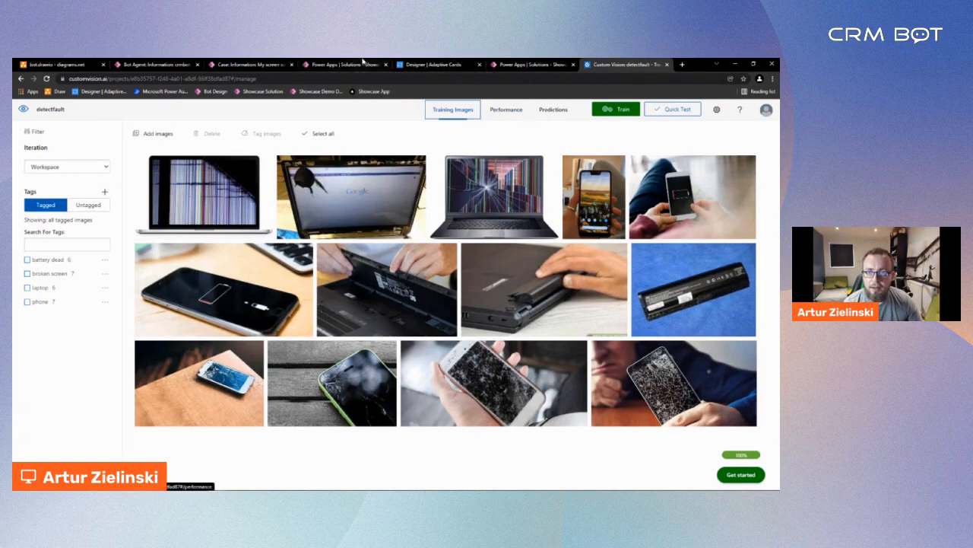
Step: Switch back to the Upload image flow and insert a Scope action between HTTP and File Name
{"action": "left_click", "coordinate": [334, 64]}
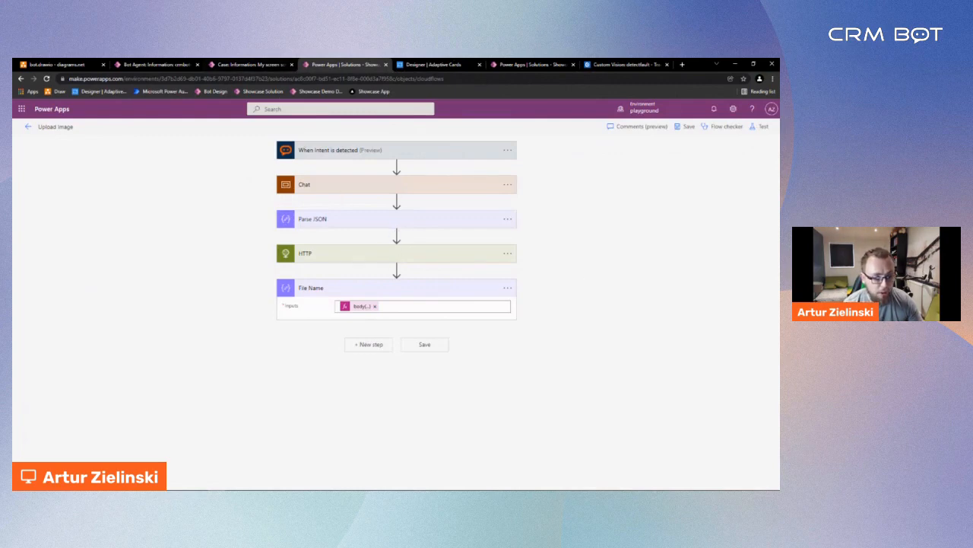
{"action": "left_click", "coordinate": [397, 269]}
{"action": "left_click", "coordinate": [397, 281]}
{"action": "type", "text": "loade"}
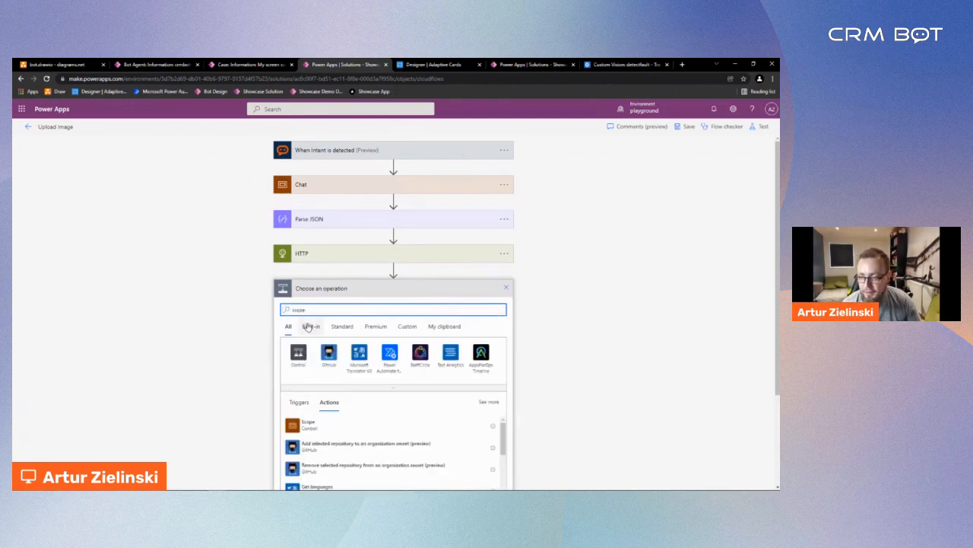
{"action": "left_click", "coordinate": [308, 424]}
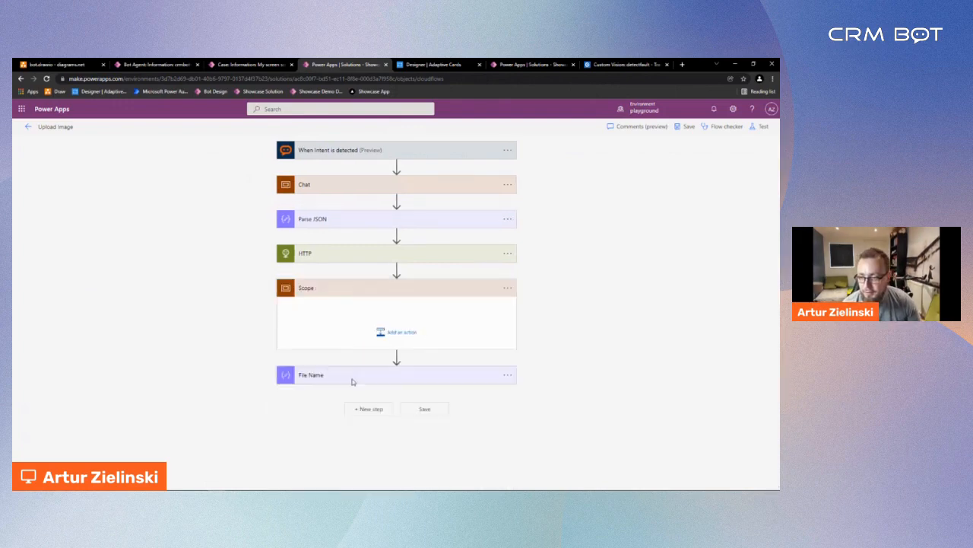
Step: Add an HTTP action inside Scope and set its method to POST
{"action": "left_click", "coordinate": [397, 333]}
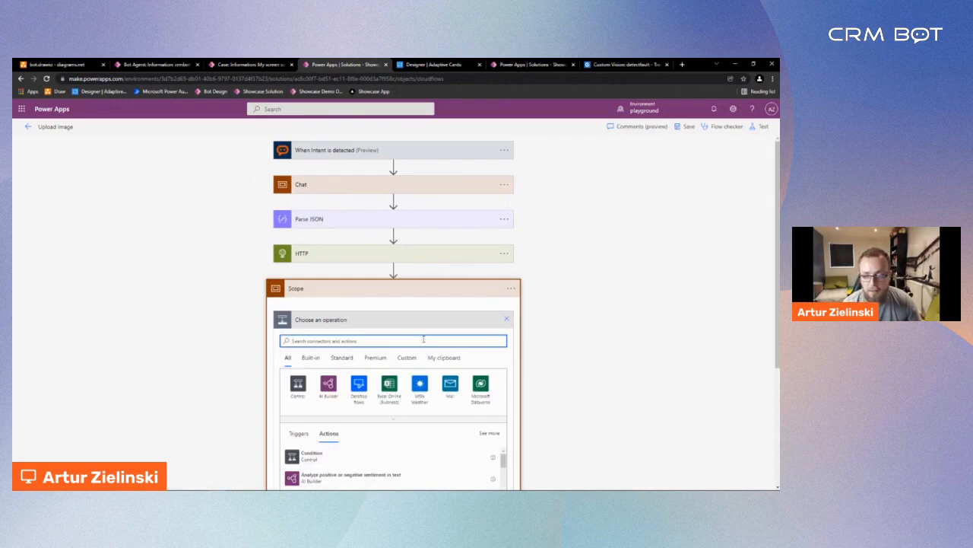
{"action": "type", "text": "http"}
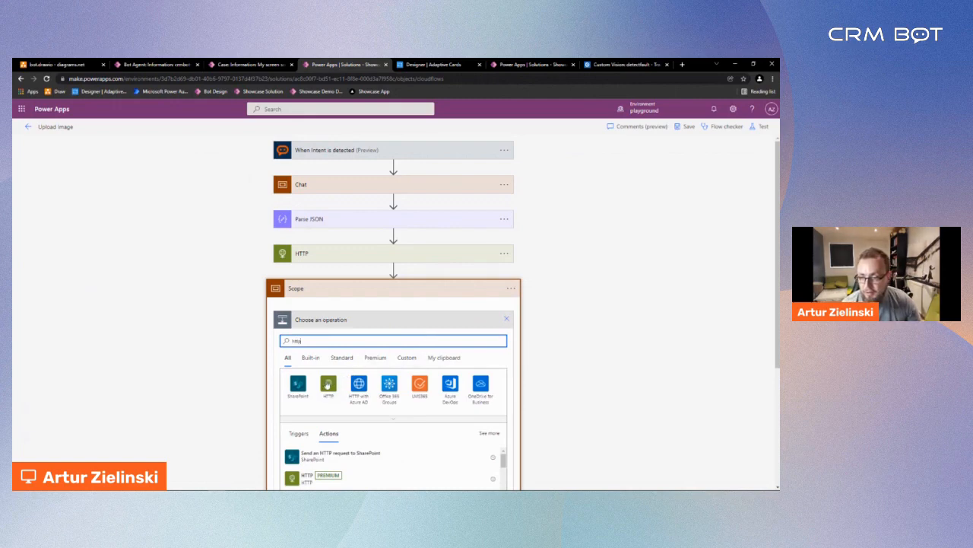
{"action": "left_click", "coordinate": [327, 384]}
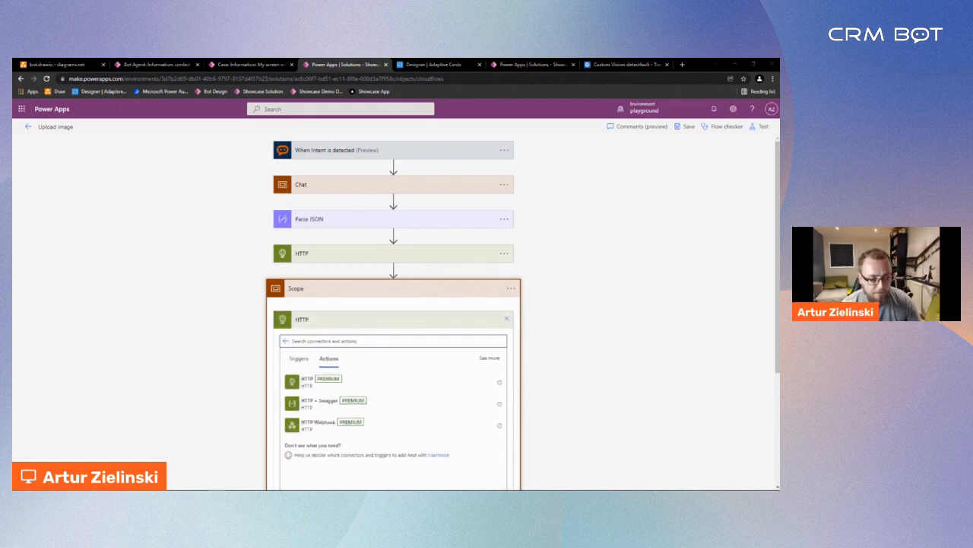
{"action": "left_click", "coordinate": [325, 251]}
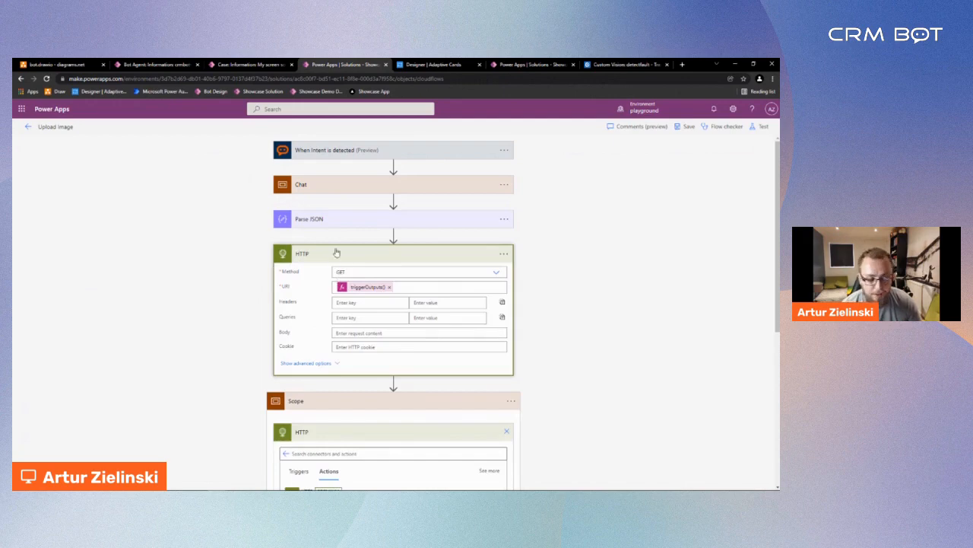
{"action": "left_click", "coordinate": [337, 253]}
{"action": "scroll", "coordinate": [323, 263], "scroll_direction": "down", "scroll_amount": 3}
{"action": "left_click", "coordinate": [323, 263]}
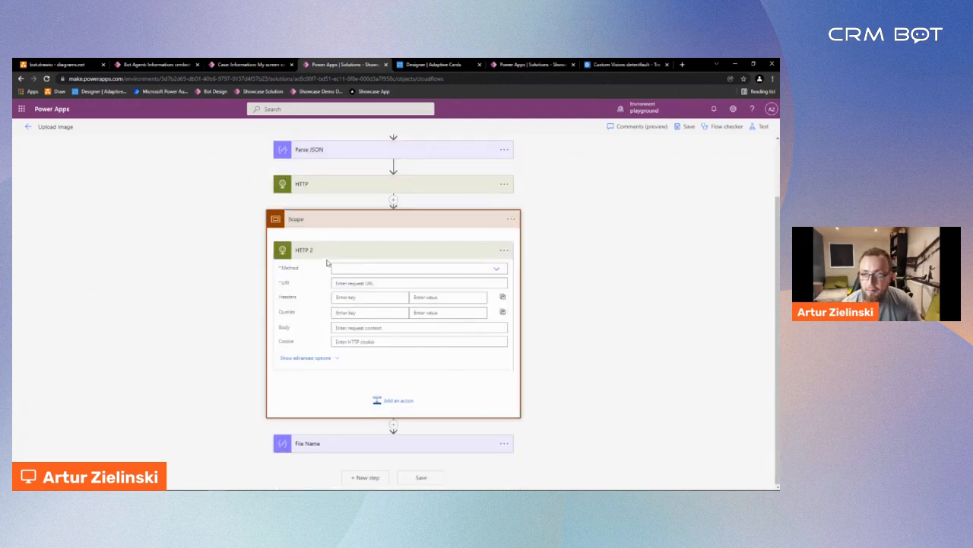
{"action": "left_click", "coordinate": [346, 267]}
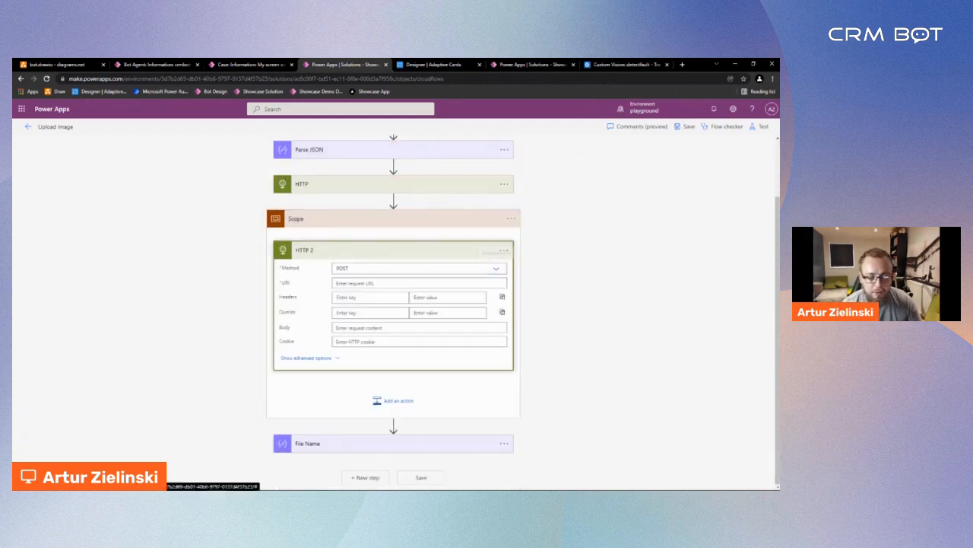
{"action": "left_click", "coordinate": [343, 300]}
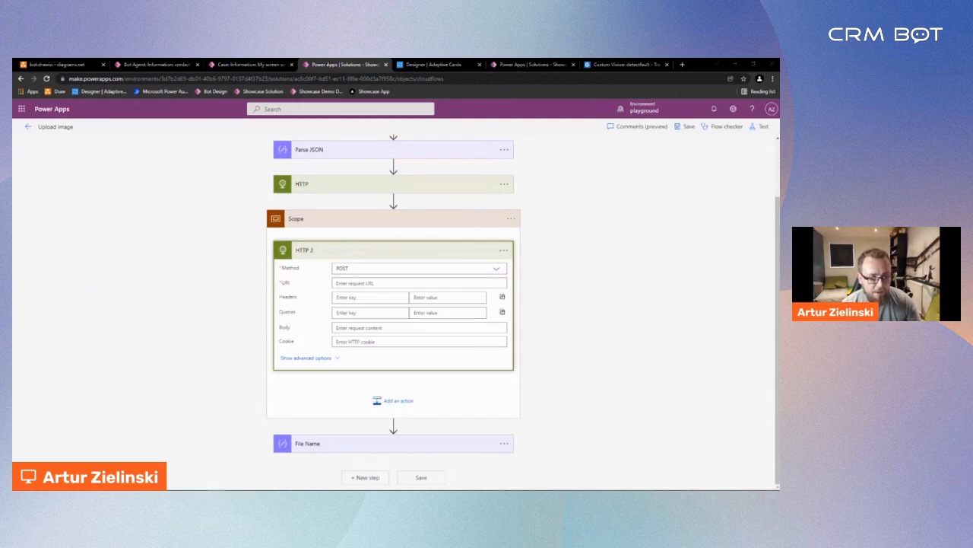
{"action": "left_click", "coordinate": [411, 285]}
{"action": "key", "text": "ctrl+v"}
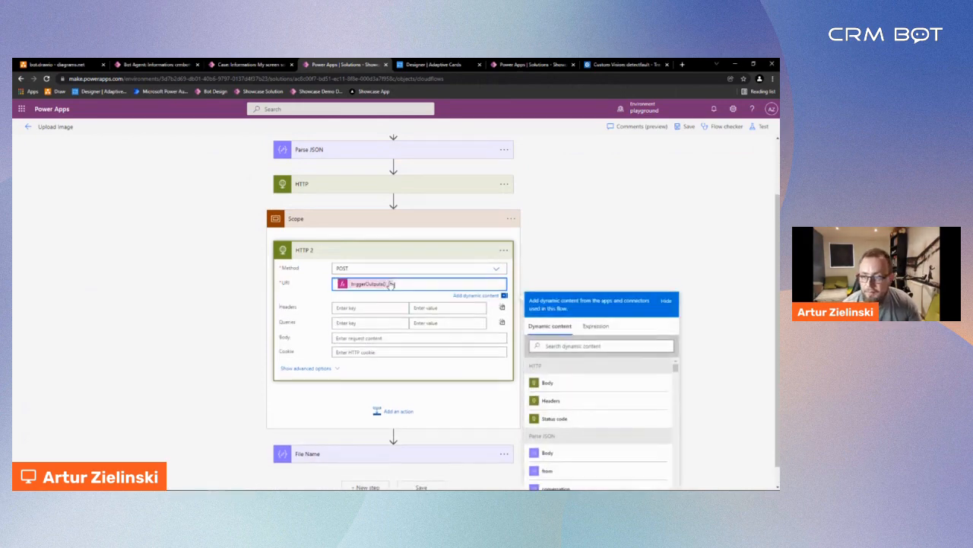
{"action": "left_click", "coordinate": [574, 243]}
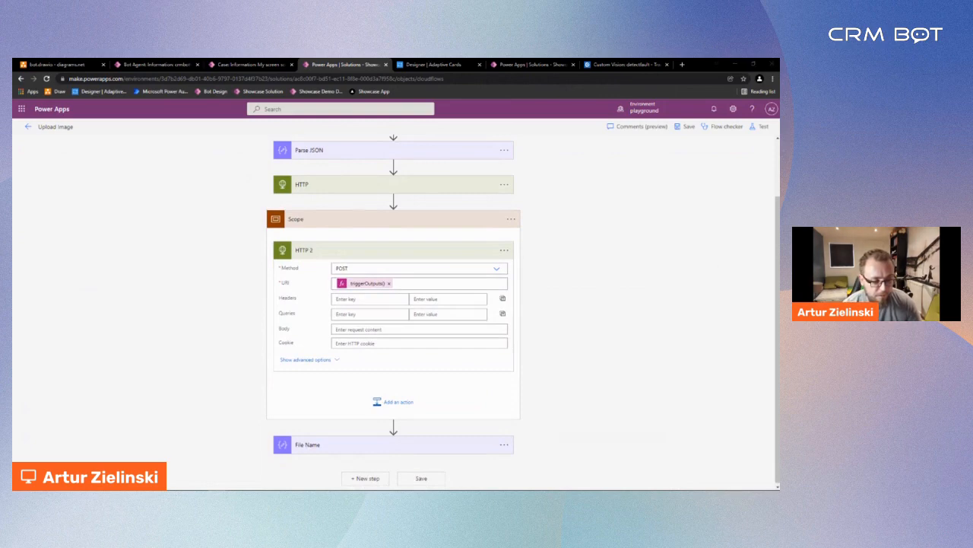
Step: Replace the URI of HTTP 2 with the chatbothousing2 Custom Vision prediction endpoint ending in /classify/iterations/Iteration1/url
{"action": "left_click", "coordinate": [389, 283]}
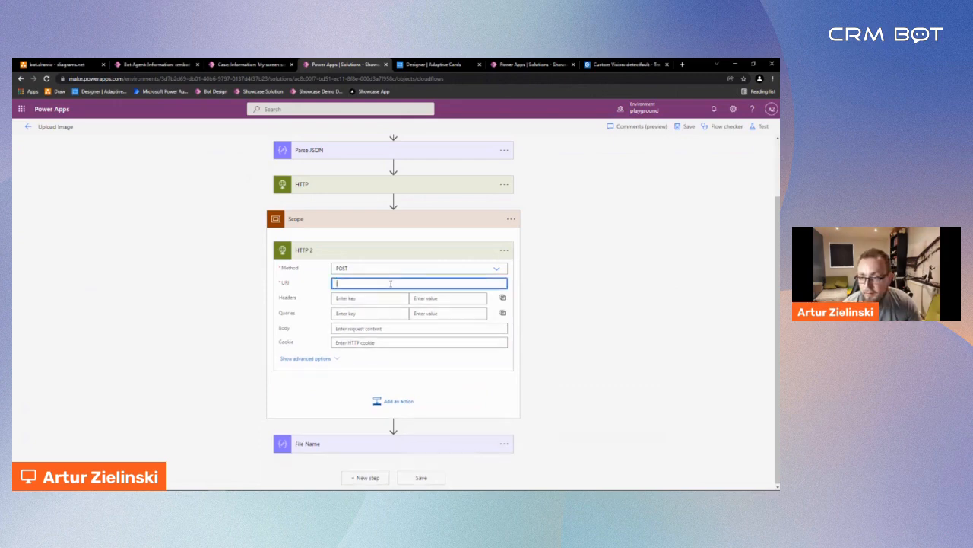
{"action": "key", "text": "ctrl+v"}
{"action": "left_click", "coordinate": [615, 259]}
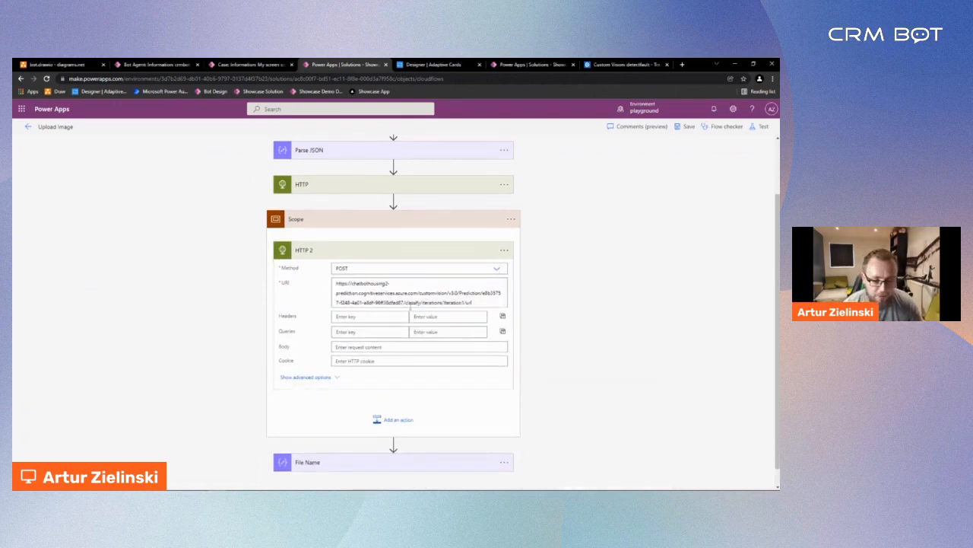
Step: Add a Prediction-Key header to HTTP 2 and paste the prediction API key as its value
{"action": "scroll", "coordinate": [406, 284], "scroll_direction": "down", "scroll_amount": 1}
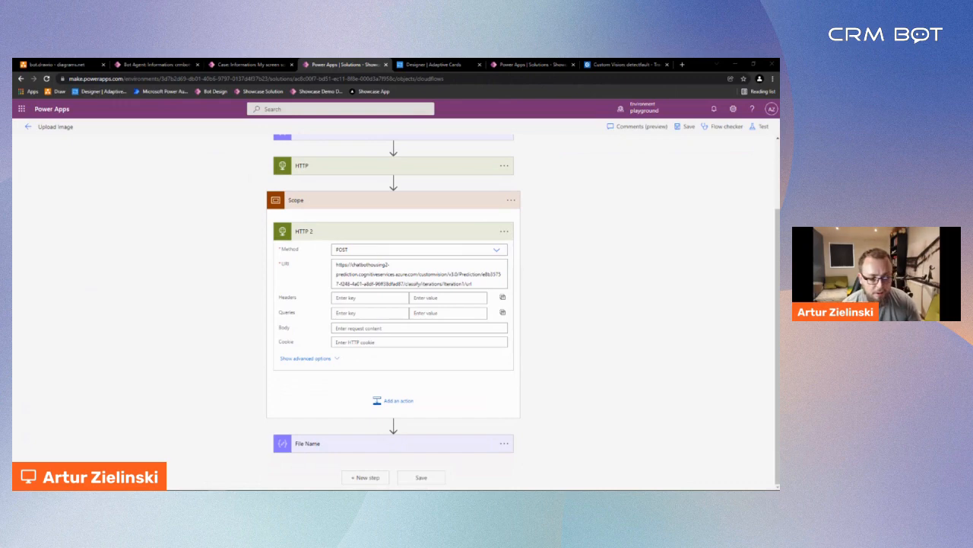
{"action": "left_click", "coordinate": [363, 298]}
{"action": "type", "text": "Prediction-Key"}
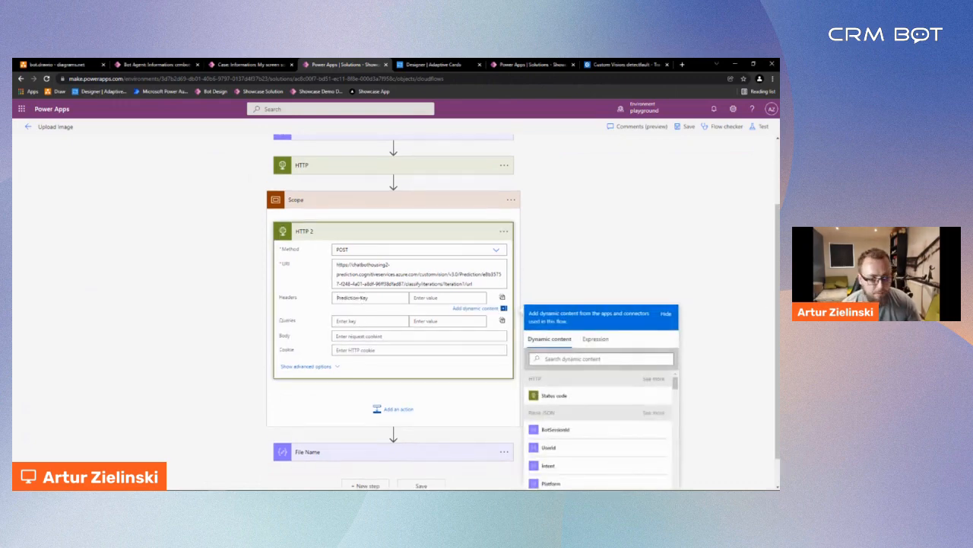
{"action": "left_click", "coordinate": [448, 297]}
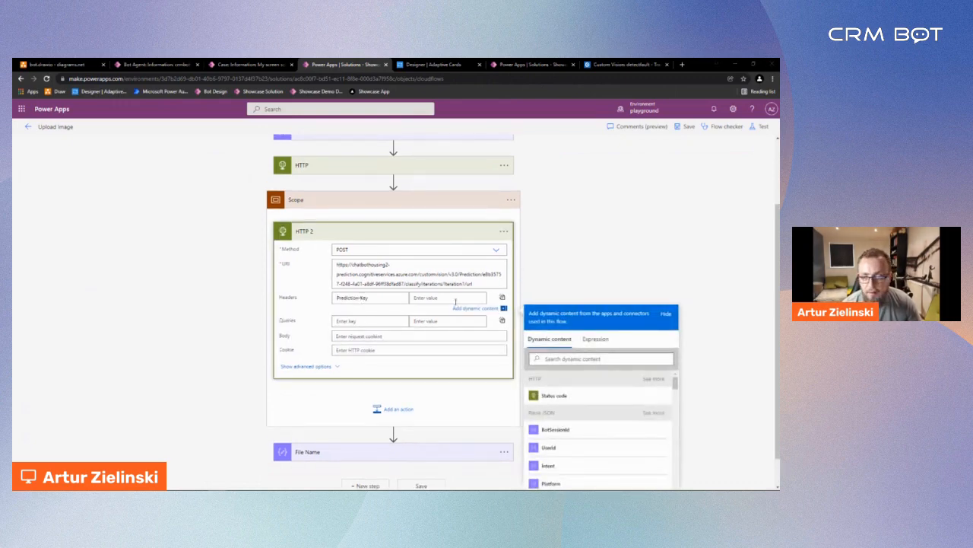
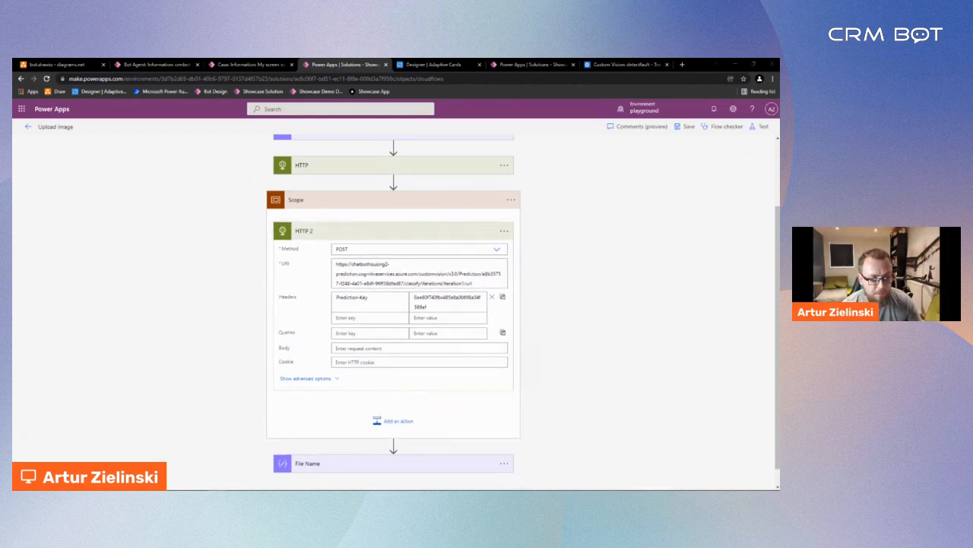
Step: Add a second header to HTTP 2 with the key Content-Type and the value application/json
{"action": "left_click", "coordinate": [360, 317]}
{"action": "type", "text": "Content-Type"}
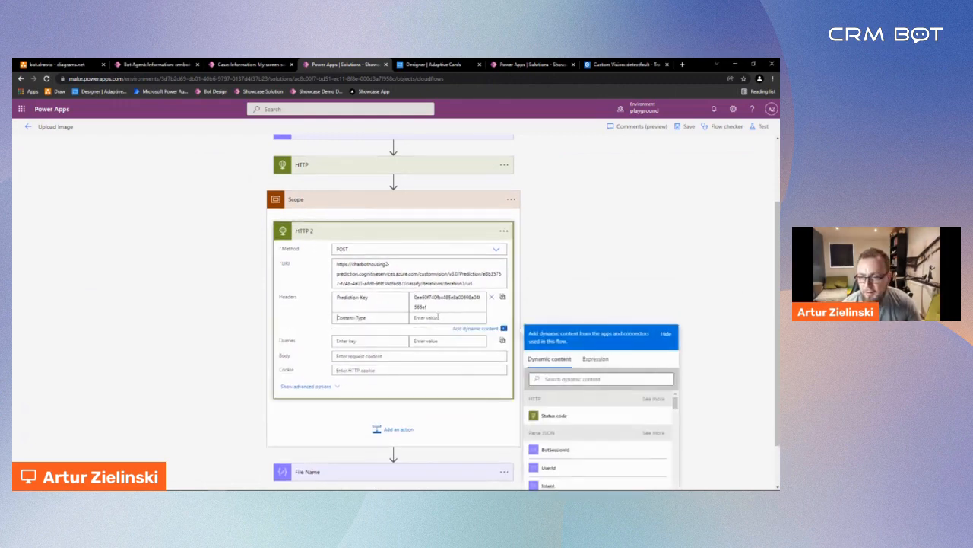
{"action": "left_click", "coordinate": [436, 318]}
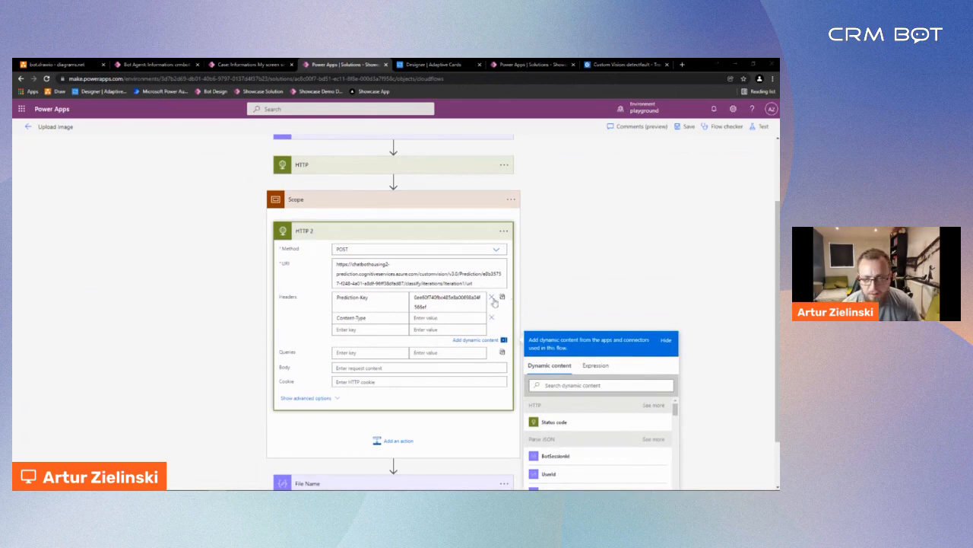
{"action": "type", "text": "application/json"}
{"action": "left_click", "coordinate": [574, 265]}
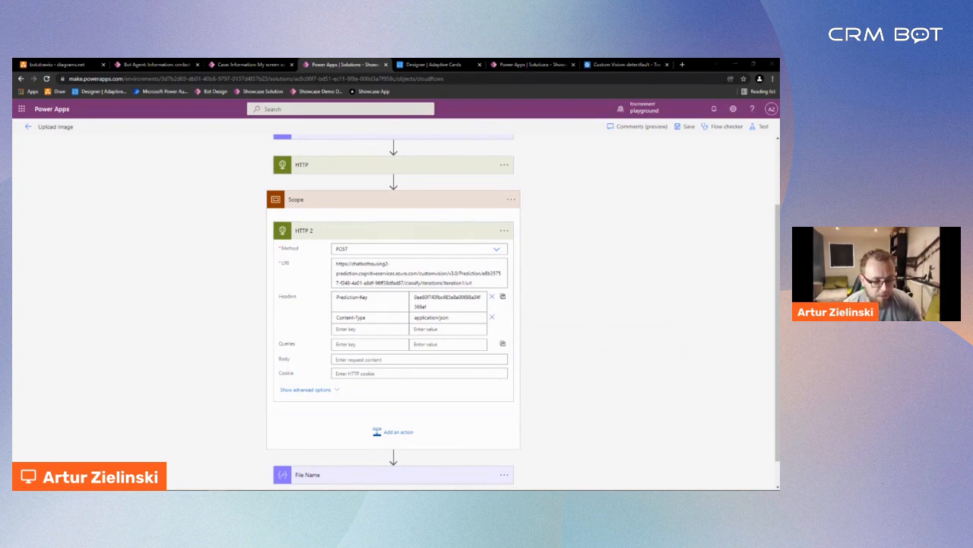
Step: Set the body of HTTP 2 to a JSON object whose Url is the expression triggerOutputs()['body/Attachments'][0]
{"action": "left_click", "coordinate": [354, 359]}
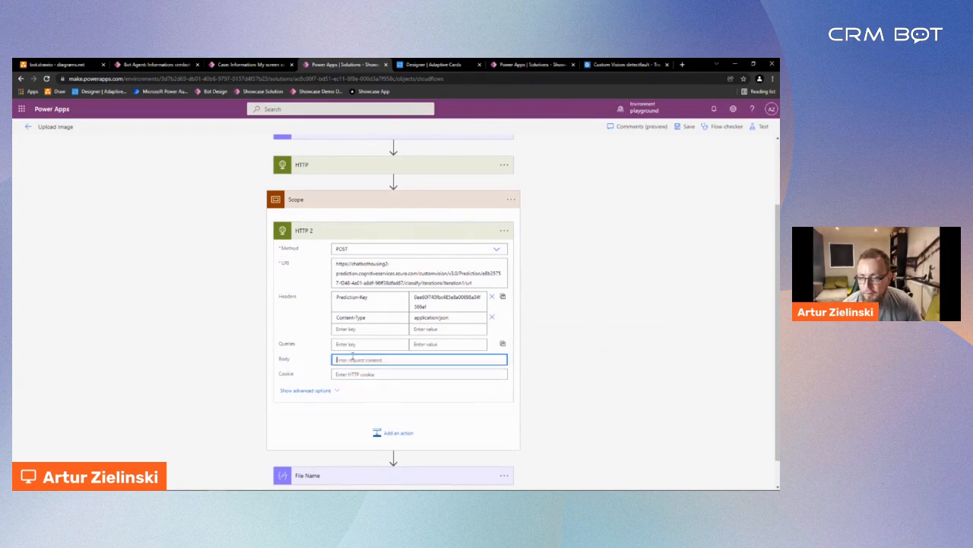
{"action": "key", "text": "ctrl+v"}
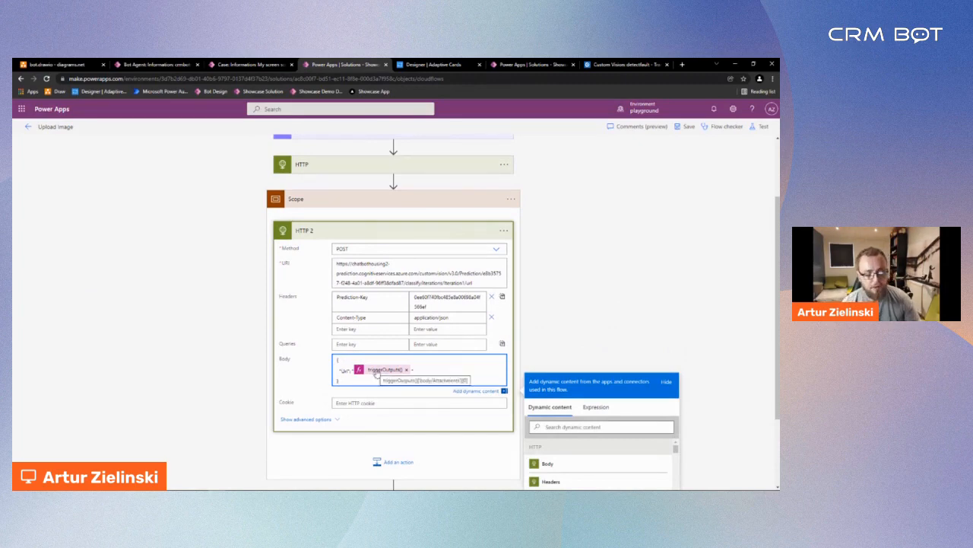
{"action": "left_click", "coordinate": [383, 231]}
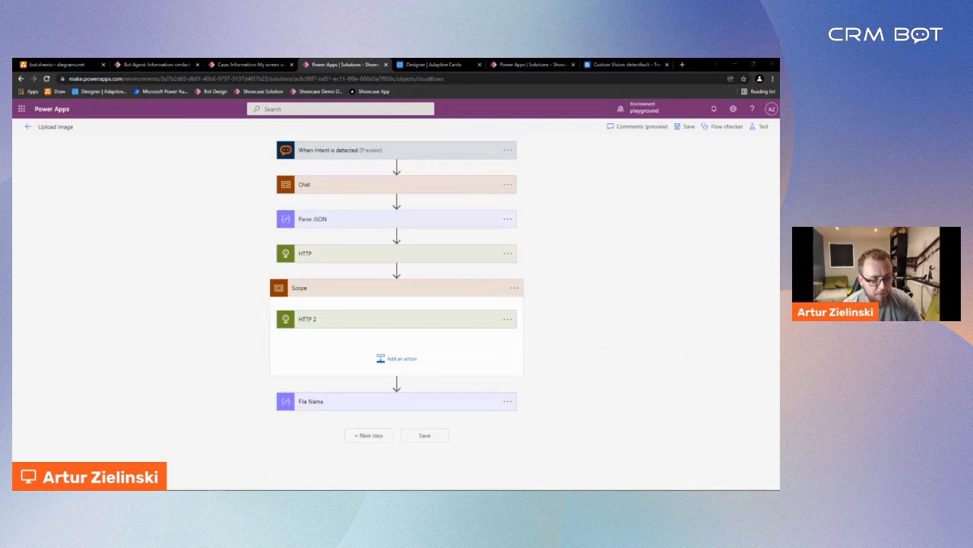
Step: Add a Parse JSON action after HTTP 2 inside the Scope
{"action": "left_click", "coordinate": [399, 358]}
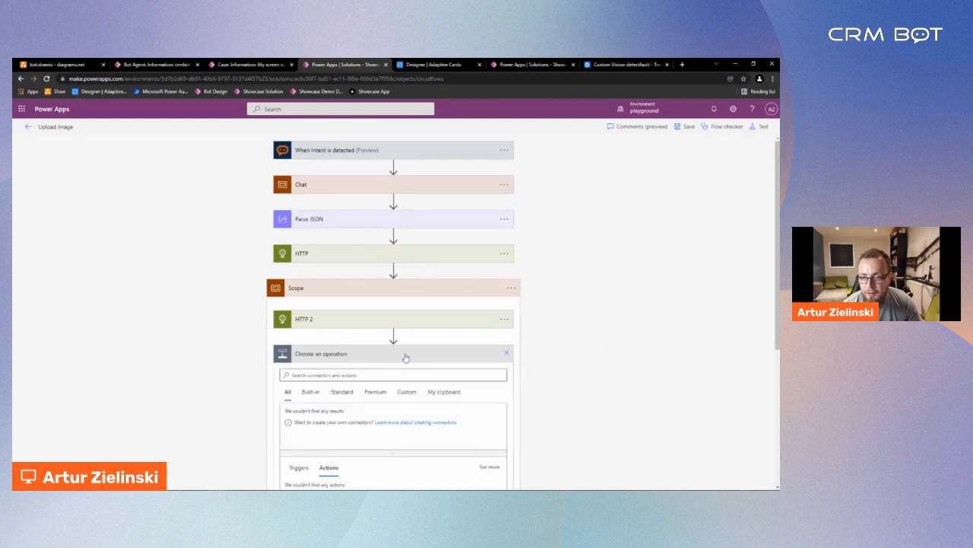
{"action": "left_click", "coordinate": [445, 392]}
{"action": "left_click", "coordinate": [288, 393]}
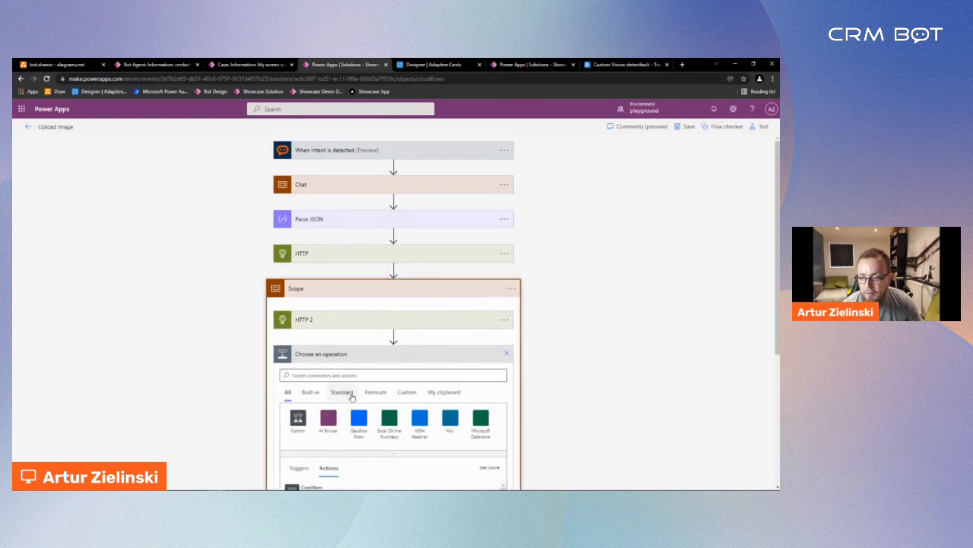
{"action": "left_click", "coordinate": [364, 377]}
{"action": "type", "text": "pa"}
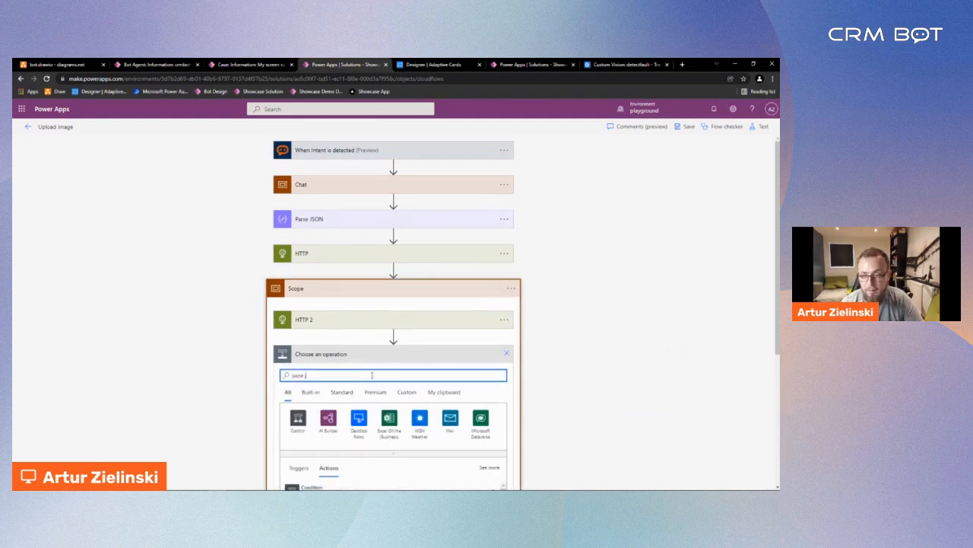
{"action": "type", "text": "rse json"}
{"action": "scroll", "coordinate": [322, 407], "scroll_direction": "down", "scroll_amount": 3}
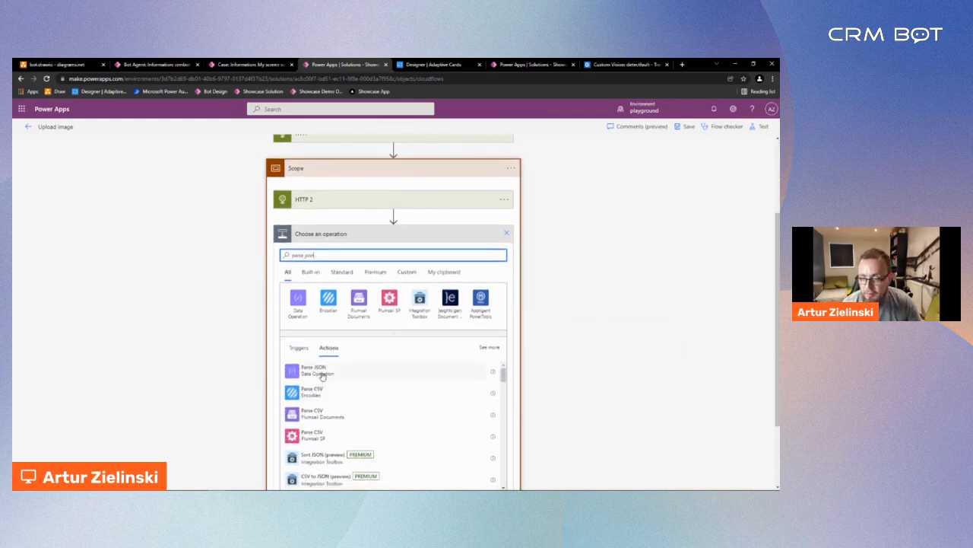
{"action": "left_click", "coordinate": [319, 374]}
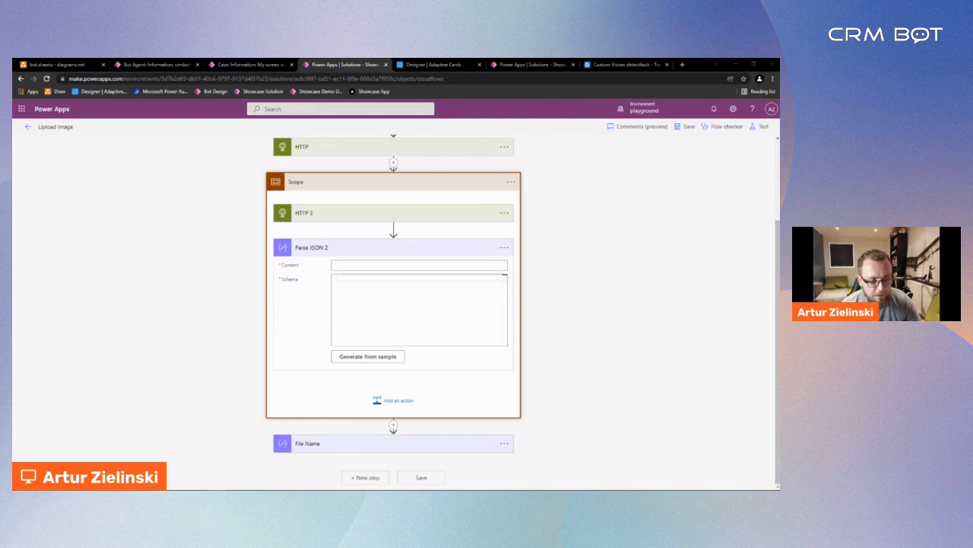
Step: Set the content of Parse JSON 2 to the Body of HTTP 2 and paste the prediction response schema
{"action": "left_click", "coordinate": [384, 266]}
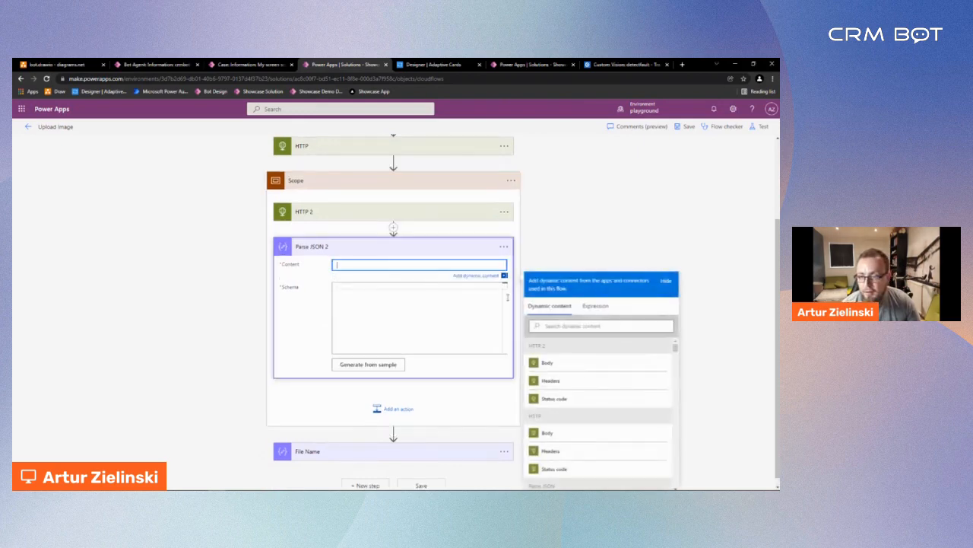
{"action": "left_click", "coordinate": [547, 364]}
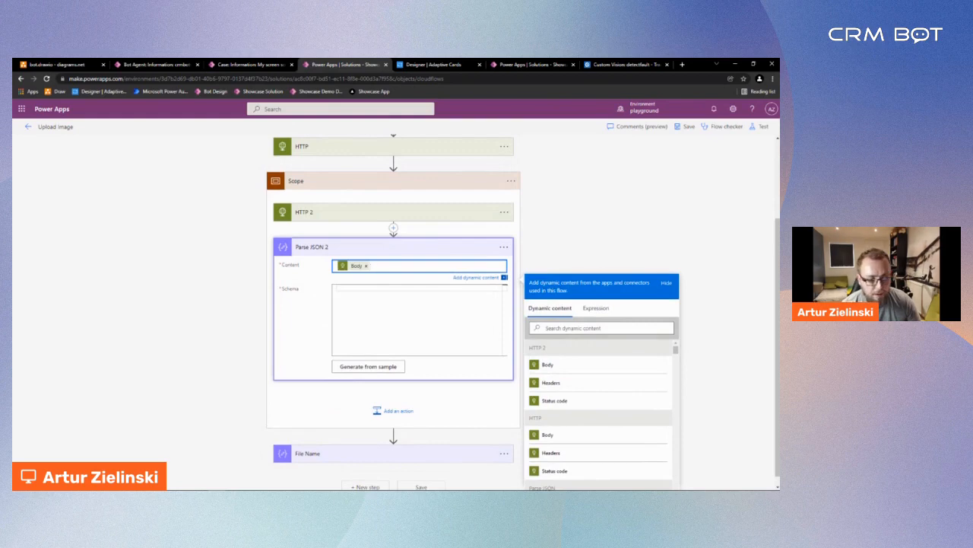
{"action": "key", "text": "alt+Tab"}
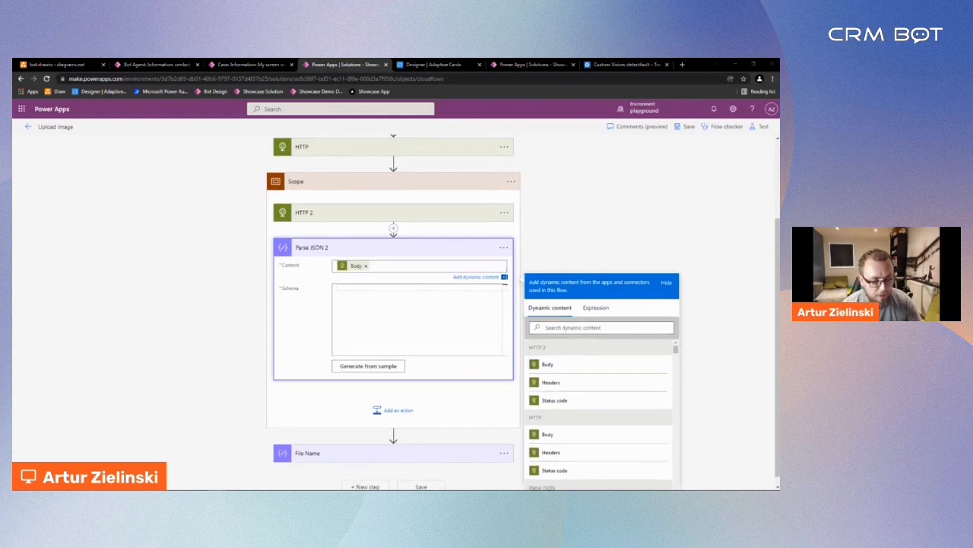
{"action": "left_click", "coordinate": [411, 322]}
{"action": "key", "text": "ctrl+v"}
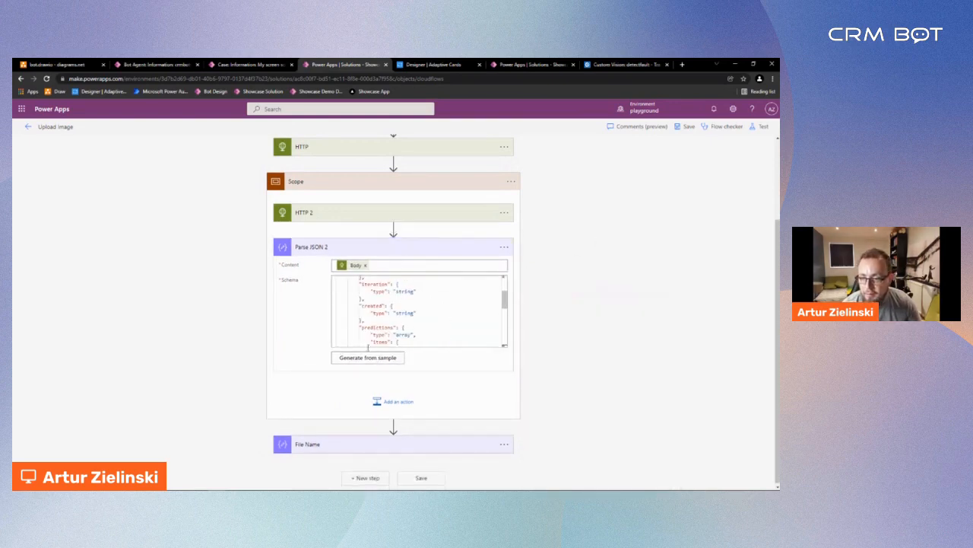
{"action": "left_click", "coordinate": [342, 251]}
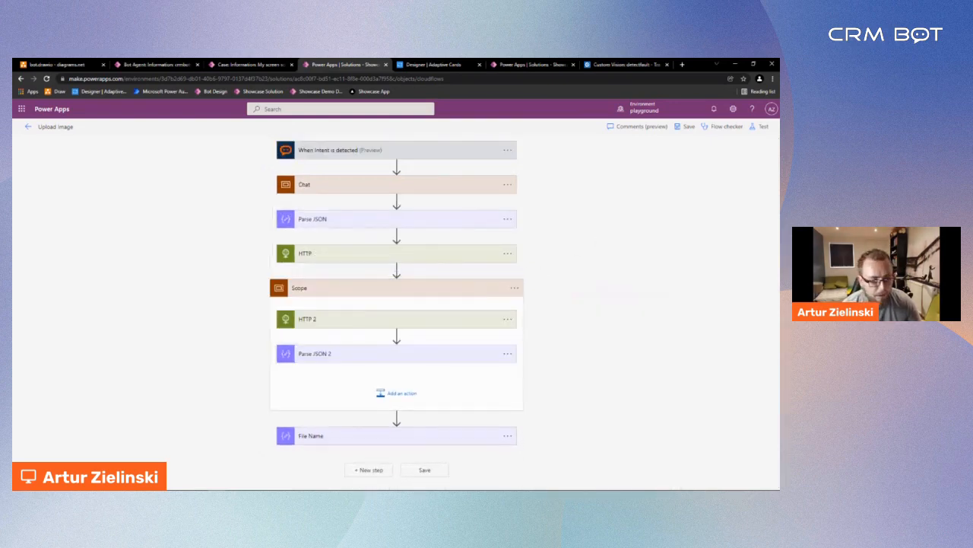
Step: Review the predictions properties in the Parse JSON 2 schema, the Custom Vision training image tags and the Case Submitted flow
{"action": "left_click", "coordinate": [365, 351]}
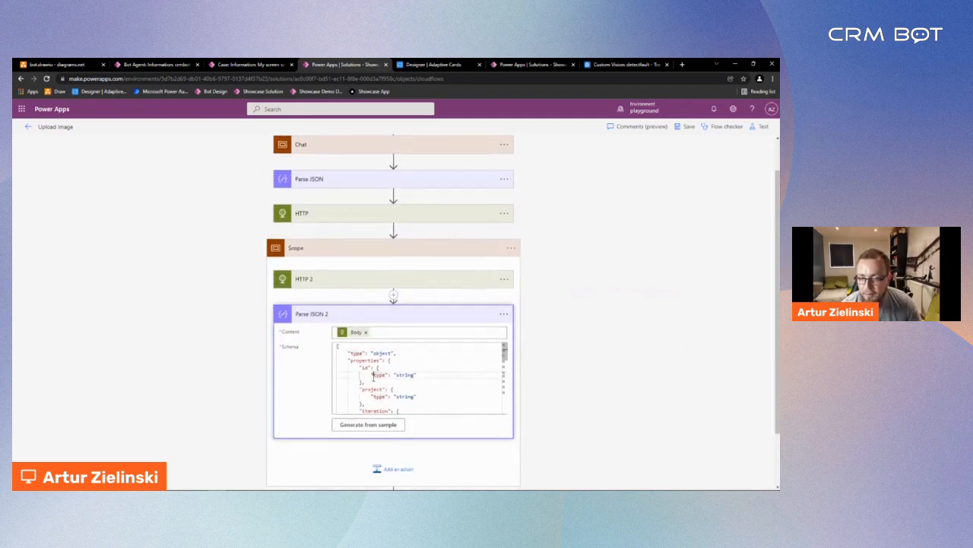
{"action": "scroll", "coordinate": [384, 388], "scroll_direction": "down", "scroll_amount": 5}
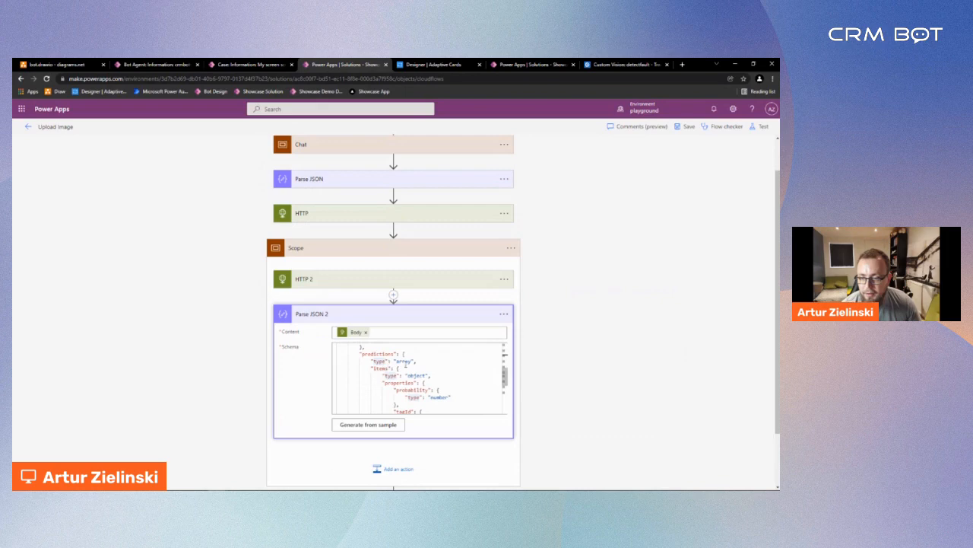
{"action": "left_click_drag", "start_coordinate": [504, 380], "coordinate": [504, 387]}
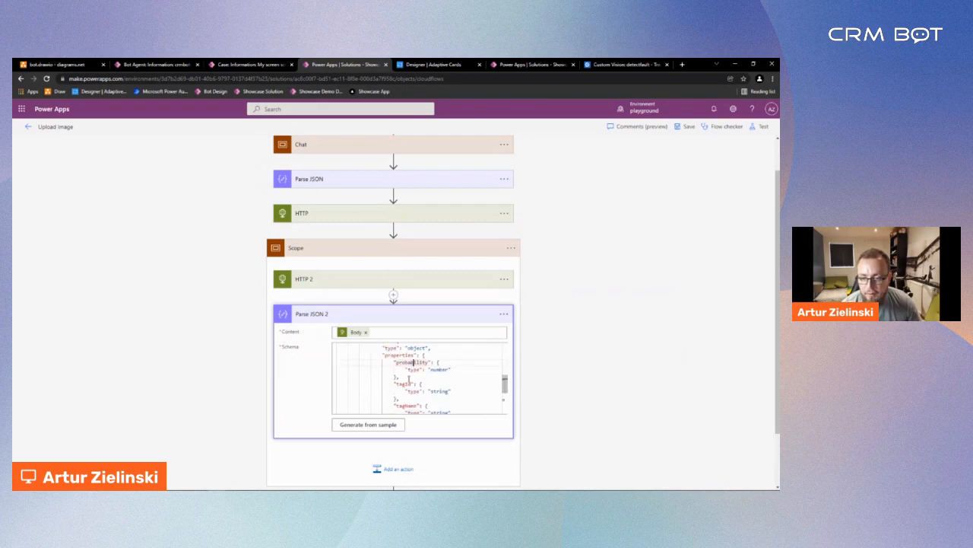
{"action": "scroll", "coordinate": [418, 398], "scroll_direction": "down", "scroll_amount": 3}
{"action": "left_click", "coordinate": [419, 316]}
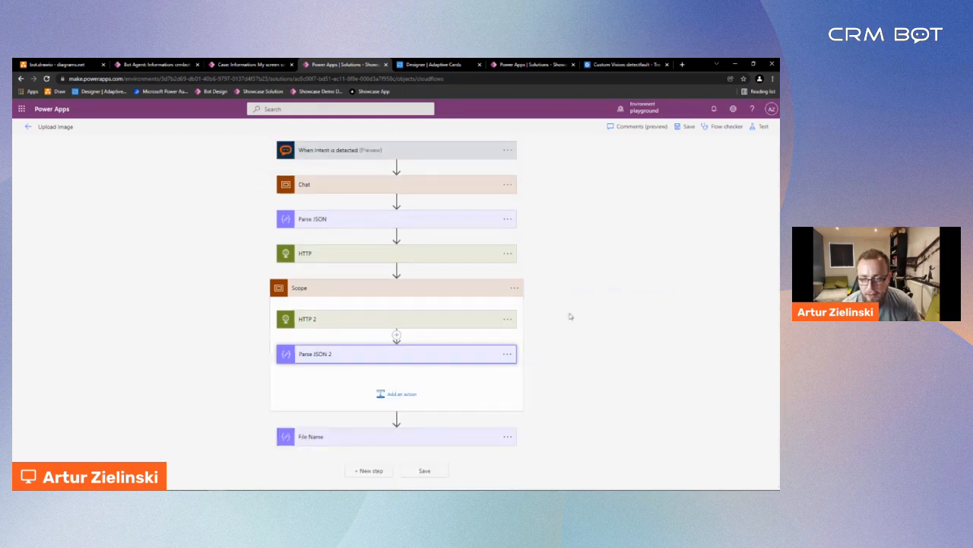
{"action": "left_click", "coordinate": [621, 63]}
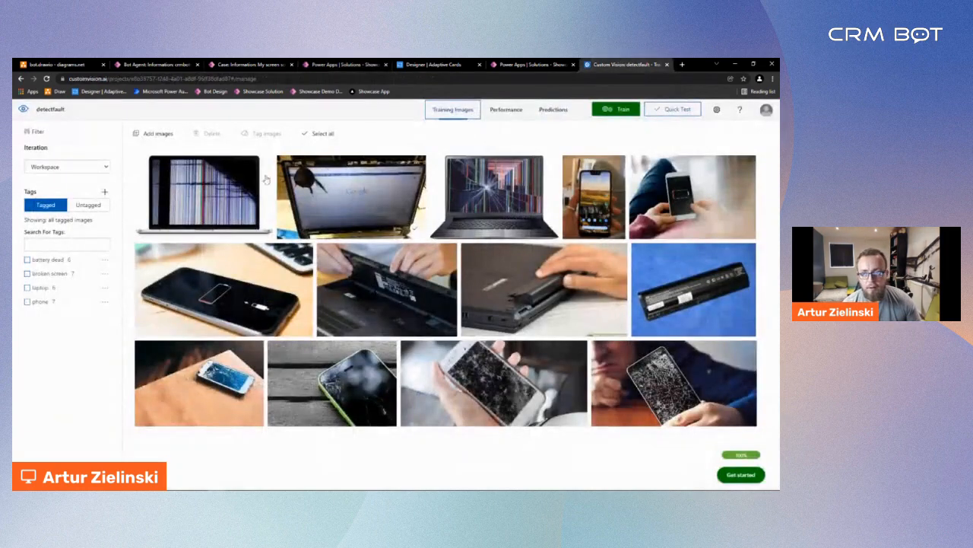
{"action": "left_click", "coordinate": [452, 62]}
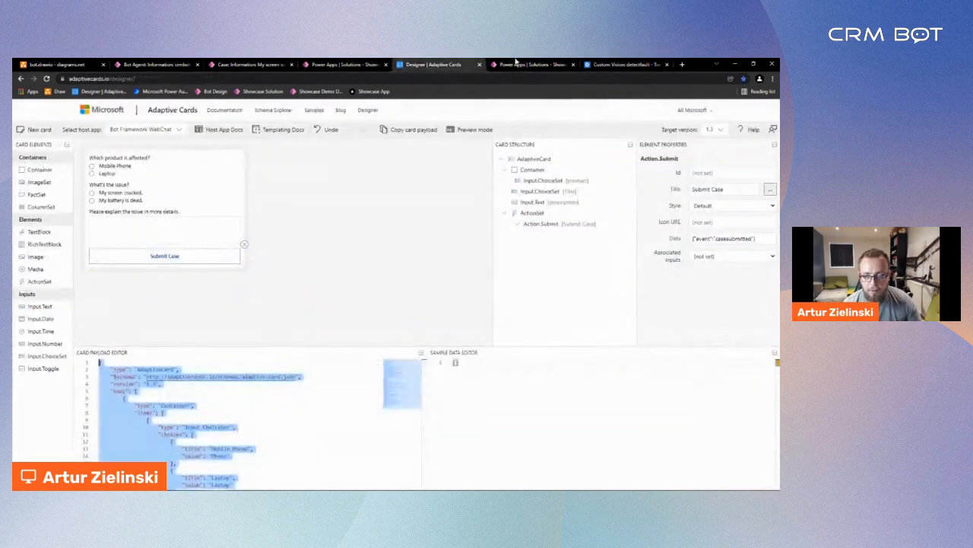
{"action": "left_click", "coordinate": [516, 62]}
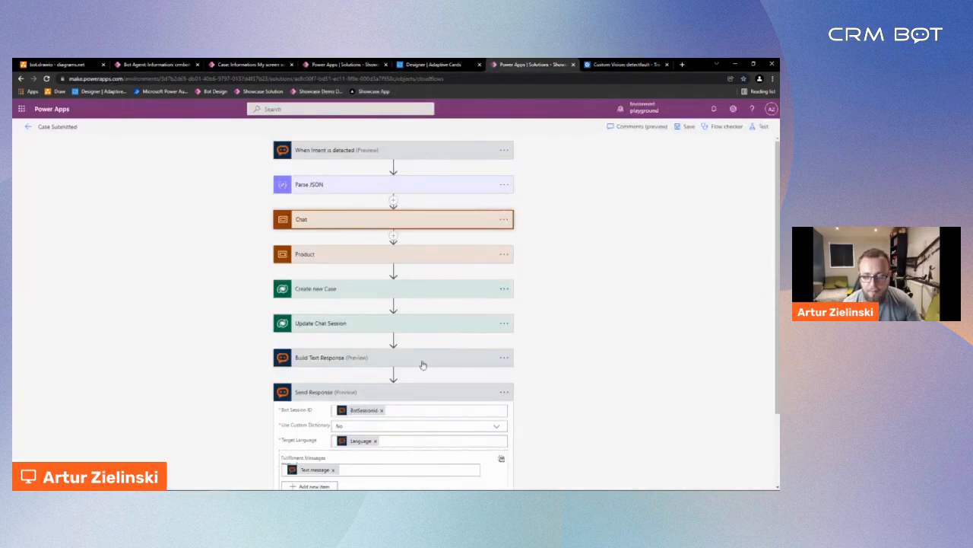
{"action": "left_click", "coordinate": [351, 63]}
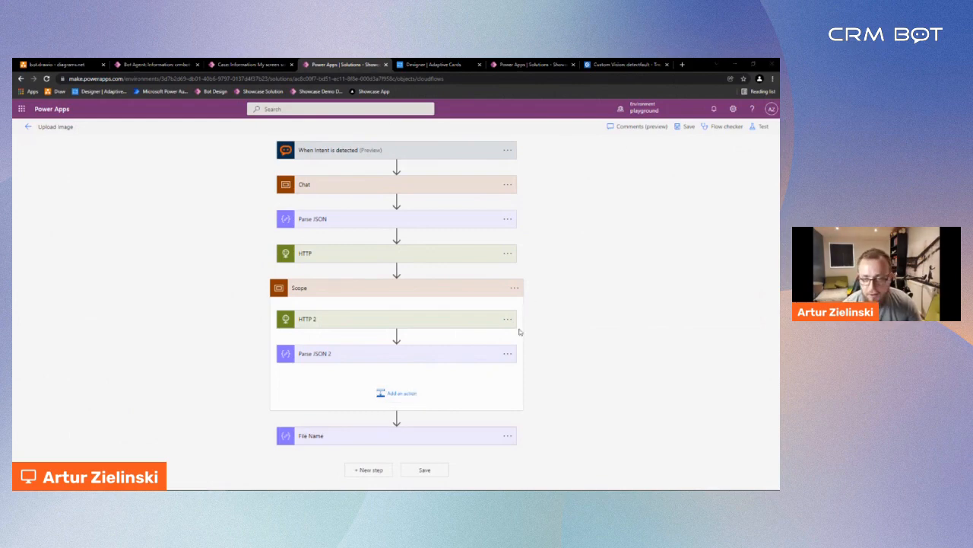
Step: Rename the Parse JSON 2 action to Parse Prediction
{"action": "left_click", "coordinate": [507, 353]}
{"action": "left_click", "coordinate": [565, 382]}
{"action": "key", "text": "BackSpace"}
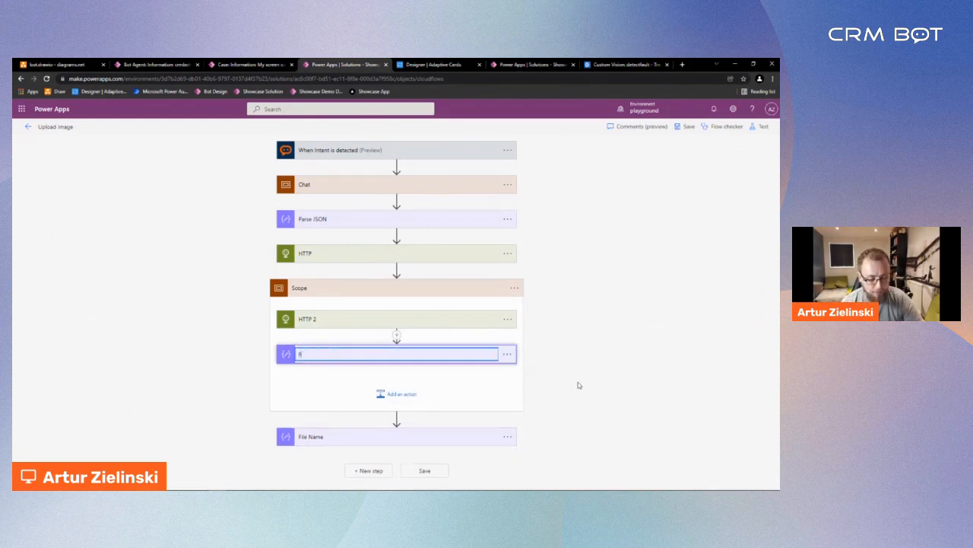
{"action": "type", "text": "Parse Prediction"}
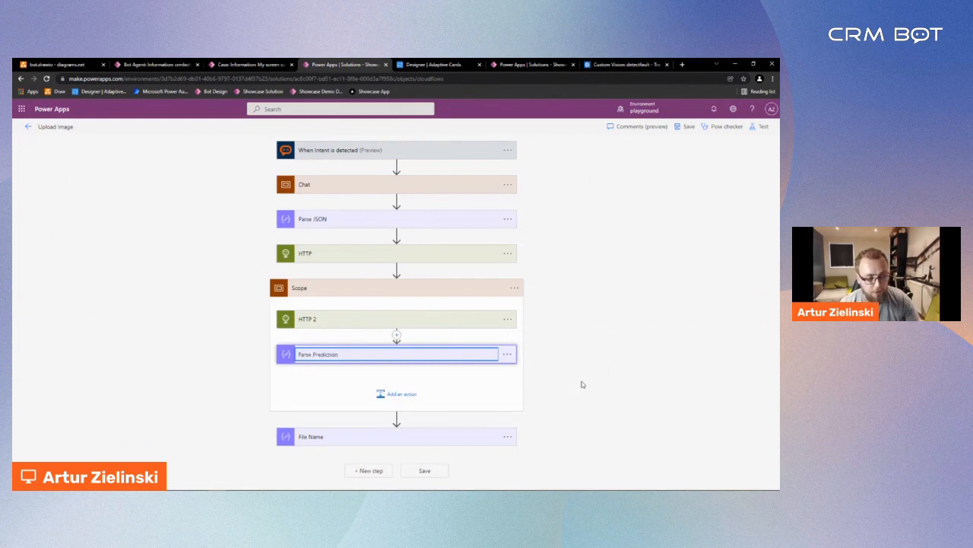
{"action": "left_click", "coordinate": [580, 385]}
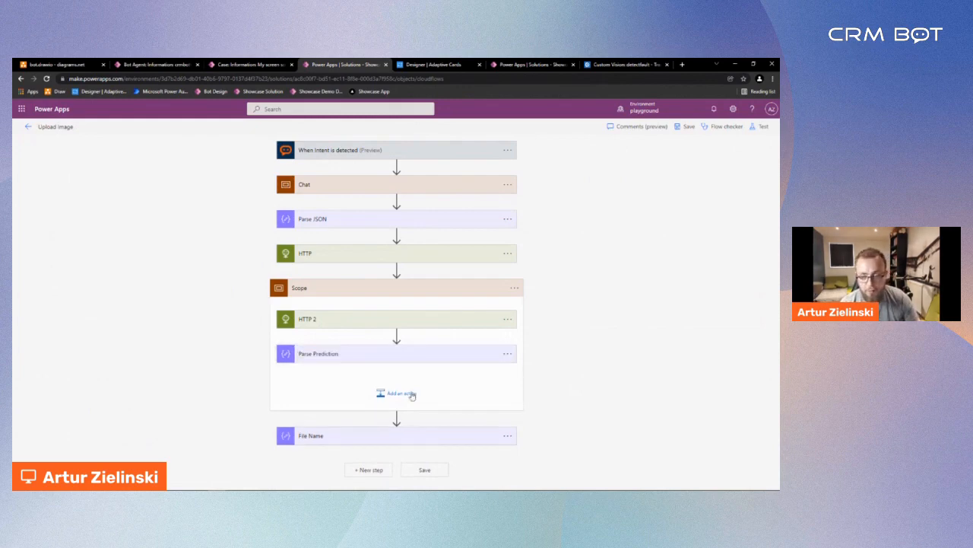
Step: Add a Compose action after Parse Prediction inside the Scope and name it Get Top Tag
{"action": "left_click", "coordinate": [403, 394]}
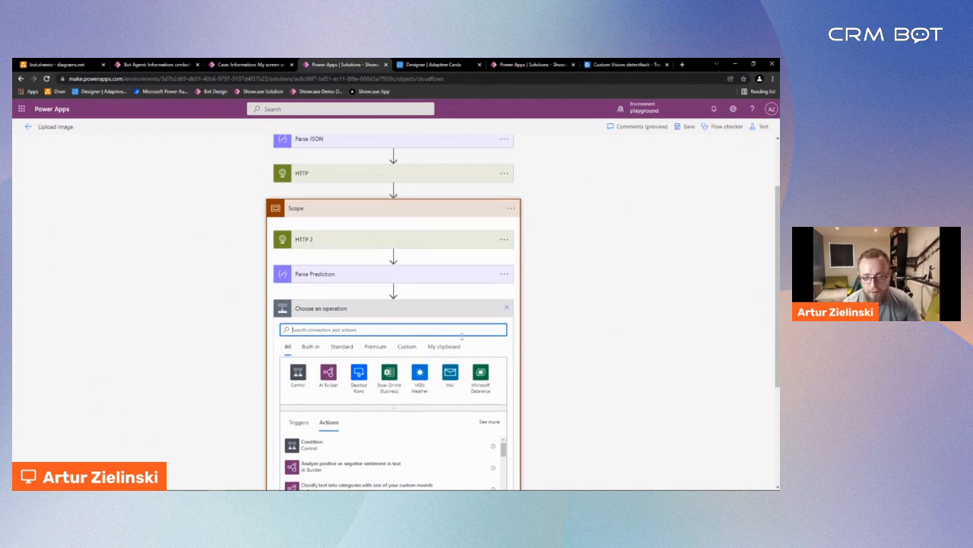
{"action": "type", "text": "compose"}
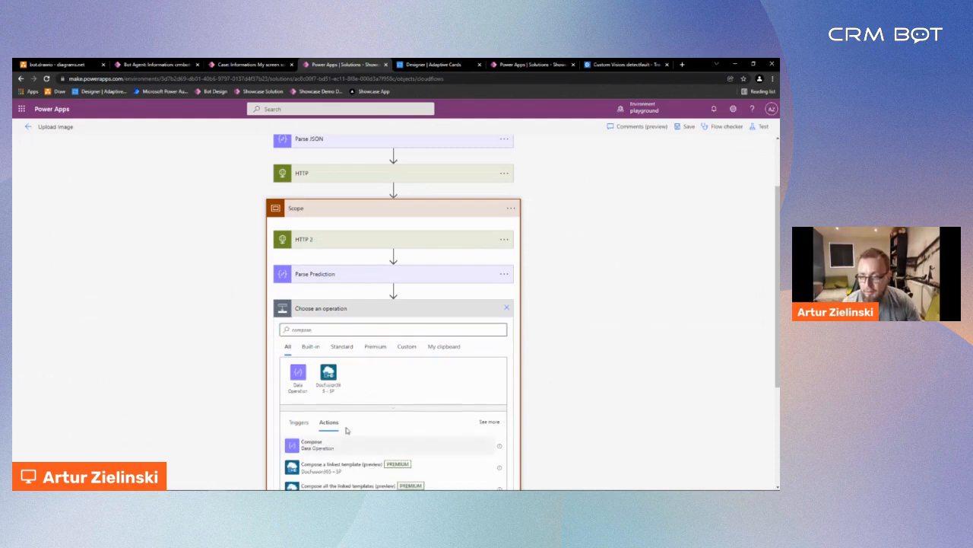
{"action": "left_click", "coordinate": [329, 449]}
{"action": "left_click", "coordinate": [504, 339]}
{"action": "left_click", "coordinate": [547, 368]}
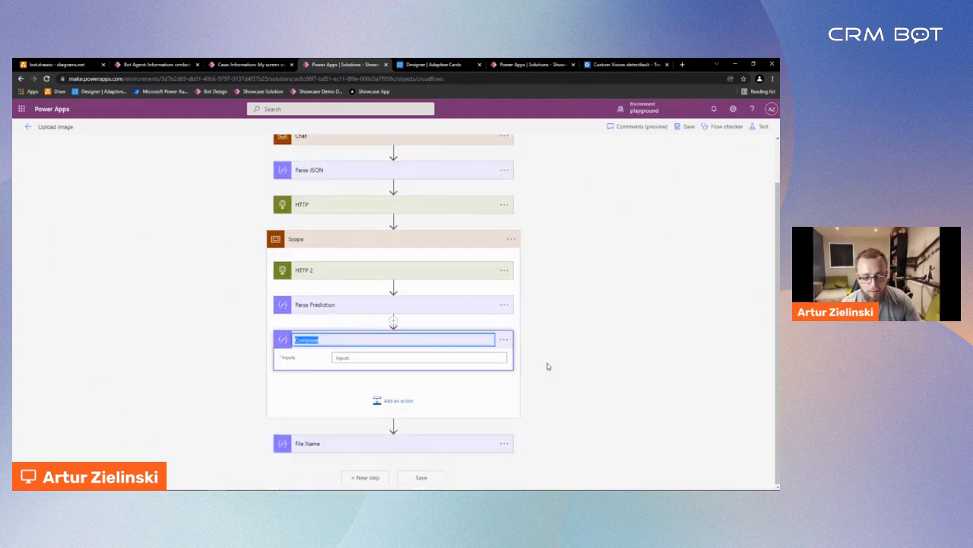
{"action": "type", "text": "Get Top Tag"}
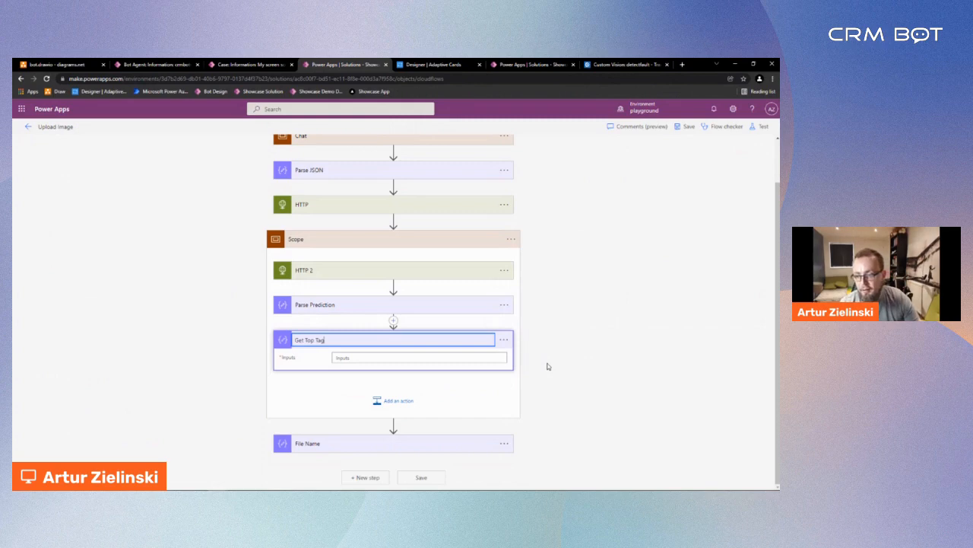
{"action": "key", "text": "Return"}
Step: Paste the expression that takes the tag of the first entry in Parse Prediction's predictions as the input of Get Top Tag
{"action": "left_click", "coordinate": [403, 361]}
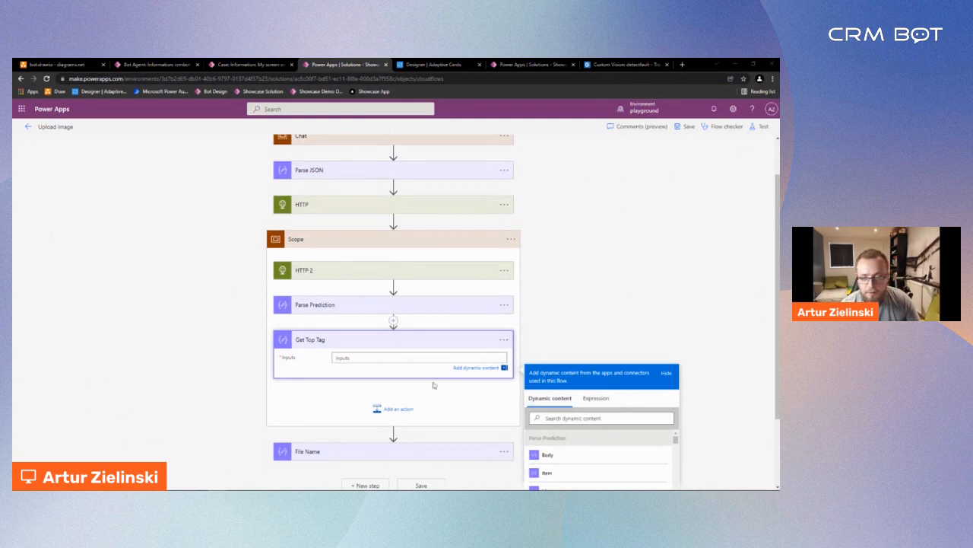
{"action": "left_click", "coordinate": [372, 355]}
{"action": "key", "text": "ctrl+v"}
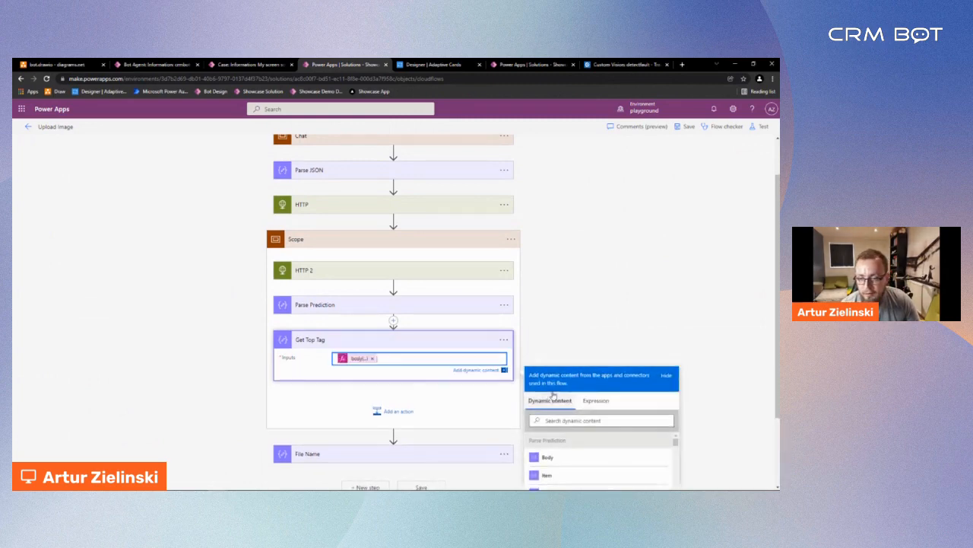
{"action": "left_click", "coordinate": [355, 359]}
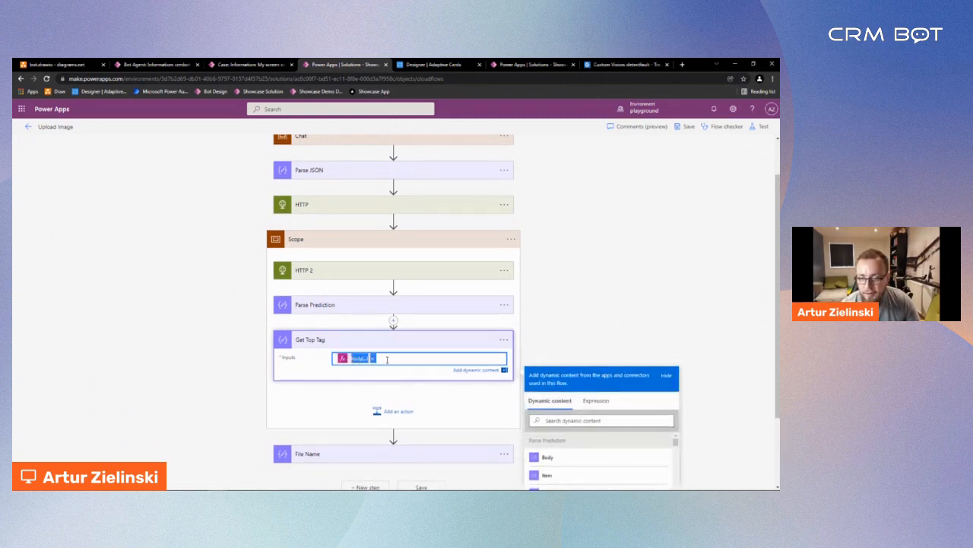
{"action": "left_click", "coordinate": [545, 325]}
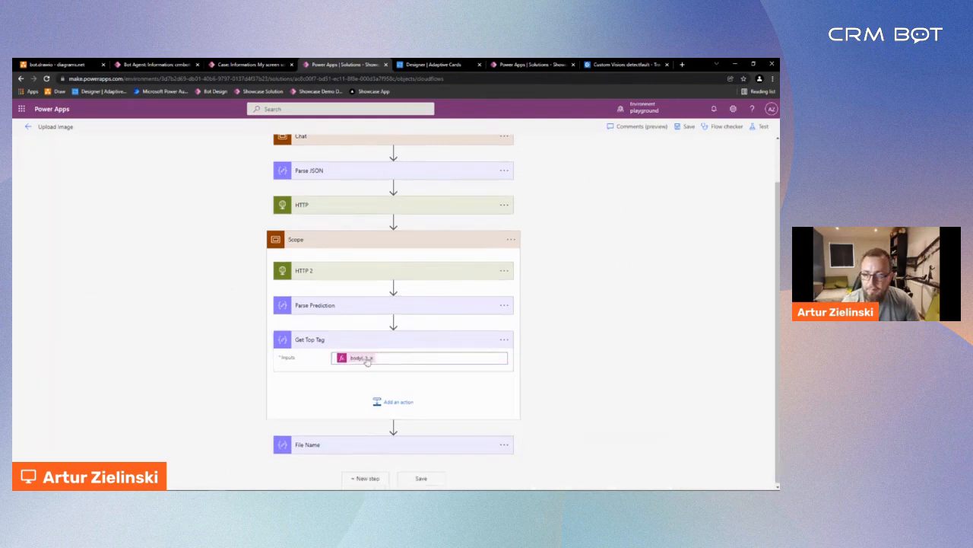
Step: Examine the full body('Parse_Prediction') expression in Get Top Tag, including its predictions index and tag reference
{"action": "left_click", "coordinate": [365, 360]}
{"action": "double_click", "coordinate": [614, 428]}
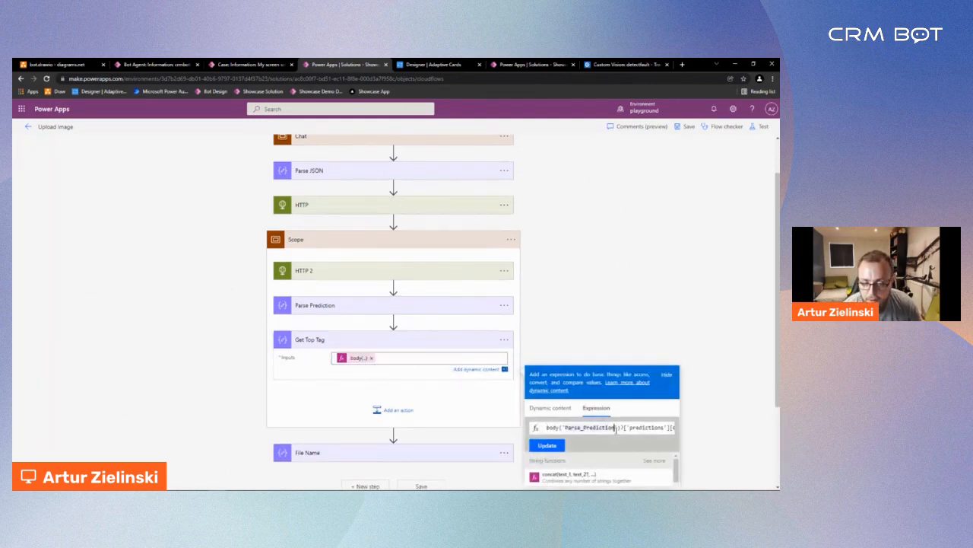
{"action": "left_click", "coordinate": [618, 428]}
{"action": "left_click", "coordinate": [639, 427]}
{"action": "left_click", "coordinate": [662, 428]}
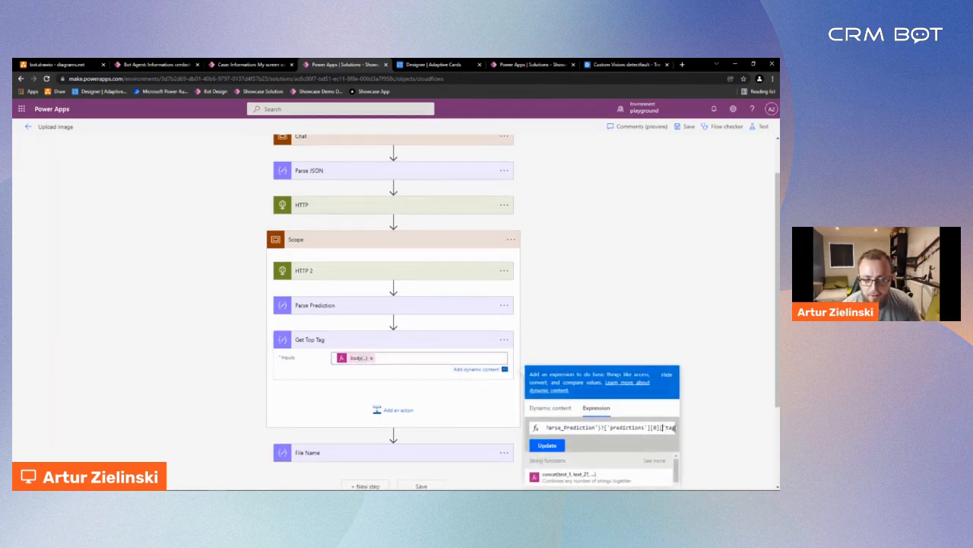
{"action": "left_click", "coordinate": [662, 428]}
{"action": "left_click", "coordinate": [445, 355]}
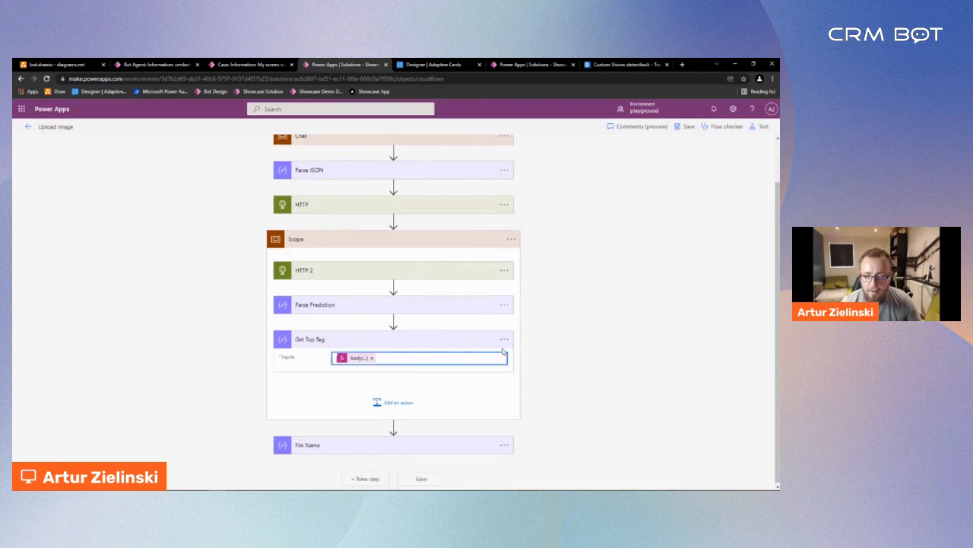
Step: Copy the Get Top Tag action and paste the duplicate directly below it inside the Scope
{"action": "left_click", "coordinate": [505, 340]}
{"action": "left_click", "coordinate": [533, 339]}
{"action": "left_click", "coordinate": [401, 405]}
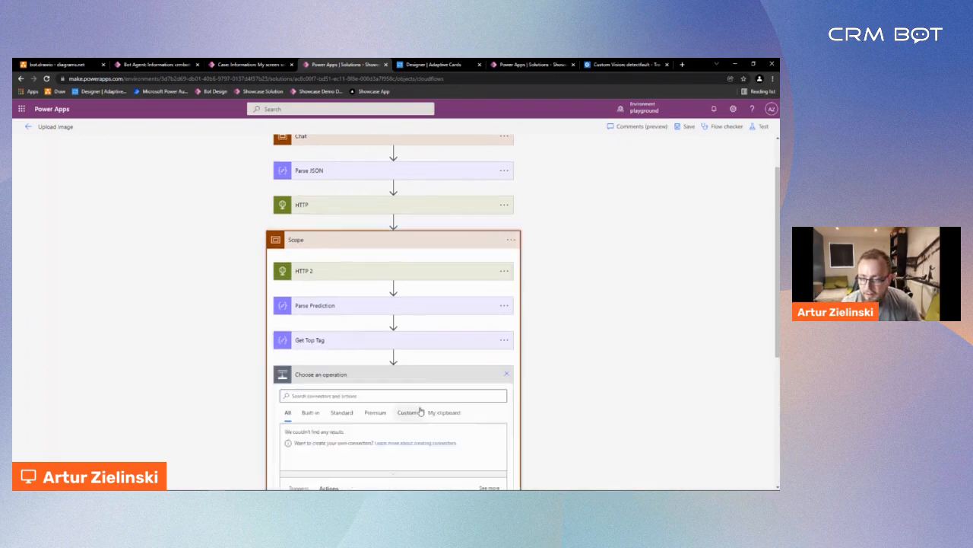
{"action": "left_click", "coordinate": [443, 413]}
{"action": "left_click", "coordinate": [322, 420]}
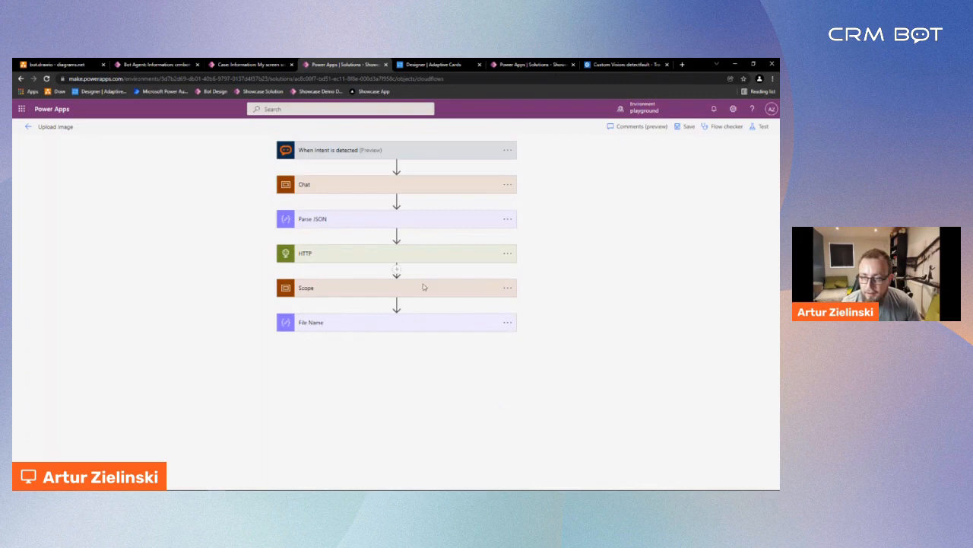
{"action": "left_click", "coordinate": [338, 292]}
{"action": "left_click", "coordinate": [369, 420]}
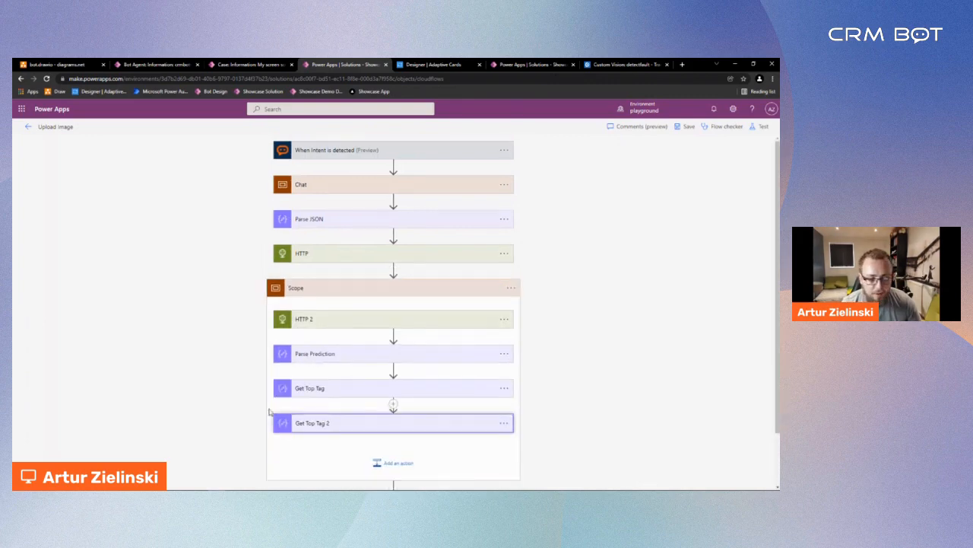
Step: Set the predictions index in Get Top Tag 2's expression to 1, update it and collapse the Scope
{"action": "scroll", "coordinate": [261, 400], "scroll_direction": "down", "scroll_amount": 2}
{"action": "left_click", "coordinate": [362, 359]}
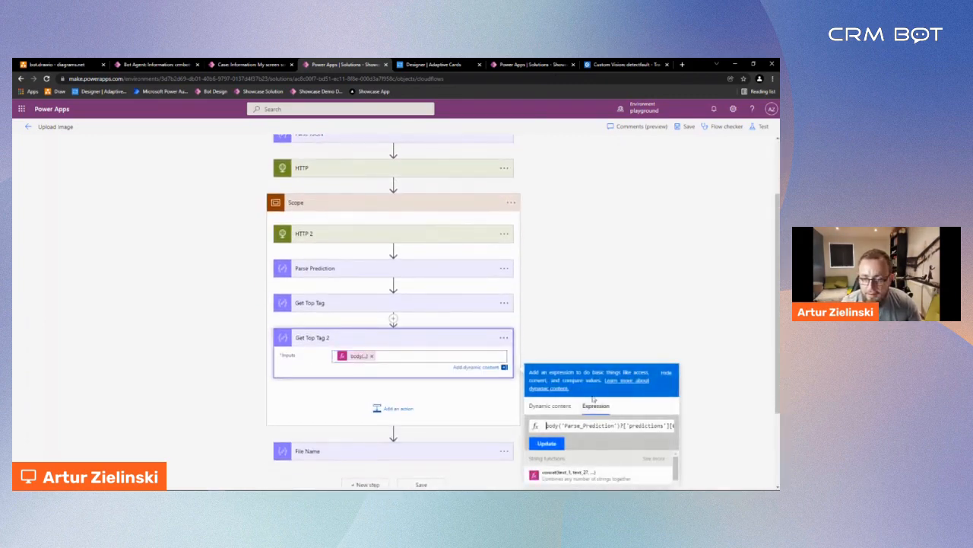
{"action": "left_click", "coordinate": [638, 426]}
{"action": "key", "text": "Right"}
{"action": "key", "text": "Right"}
{"action": "key", "text": "Right"}
{"action": "key", "text": "Right"}
{"action": "key", "text": "Right"}
{"action": "key", "text": "Right"}
{"action": "key", "text": "Right"}
{"action": "key", "text": "Right"}
{"action": "key", "text": "Right"}
{"action": "key", "text": "Right"}
{"action": "key", "text": "Right"}
{"action": "key", "text": "Right"}
{"action": "key", "text": "Right"}
{"action": "key", "text": "Right"}
{"action": "key", "text": "Right"}
{"action": "key", "text": "Right"}
{"action": "key", "text": "Right"}
{"action": "key", "text": "Right"}
{"action": "key", "text": "Right"}
{"action": "key", "text": "Right"}
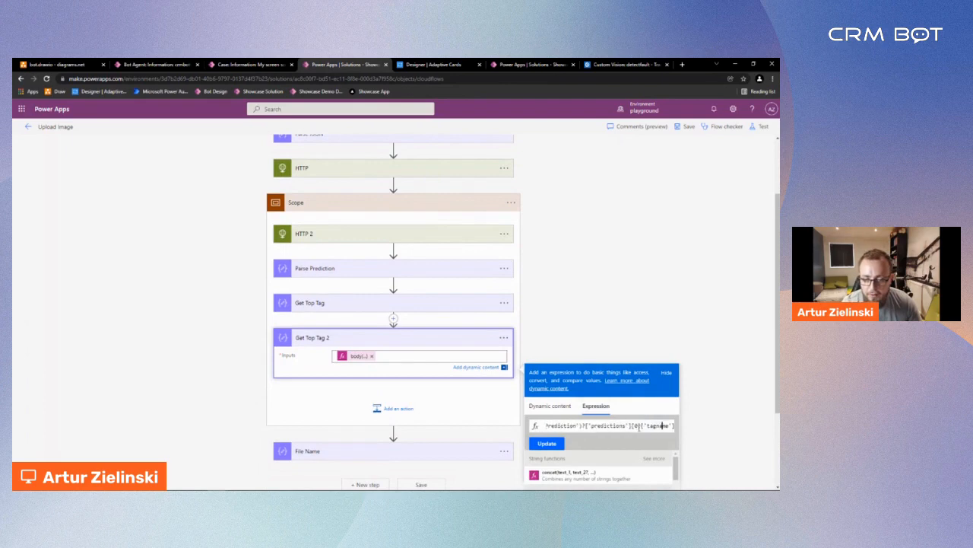
{"action": "key", "text": "BackSpace"}
{"action": "type", "text": "1"}
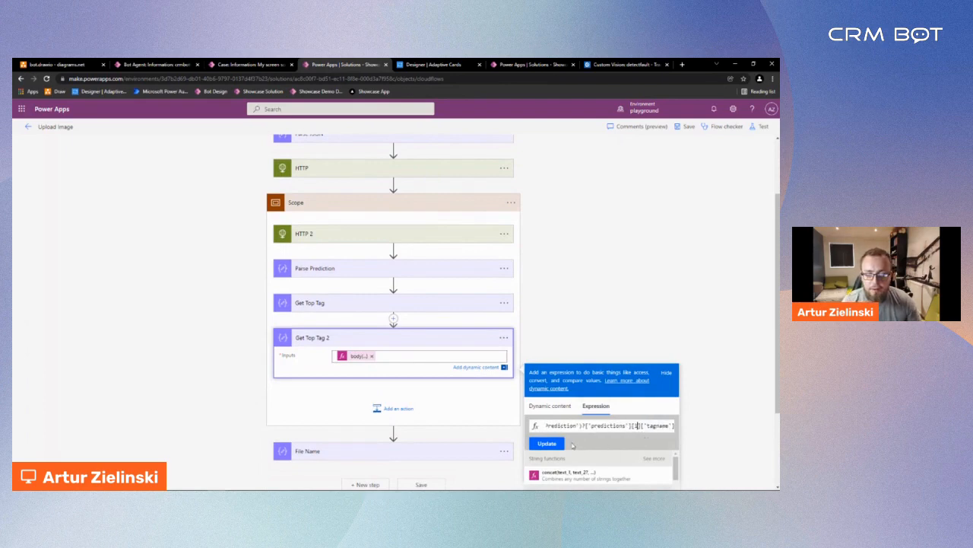
{"action": "left_click", "coordinate": [548, 443]}
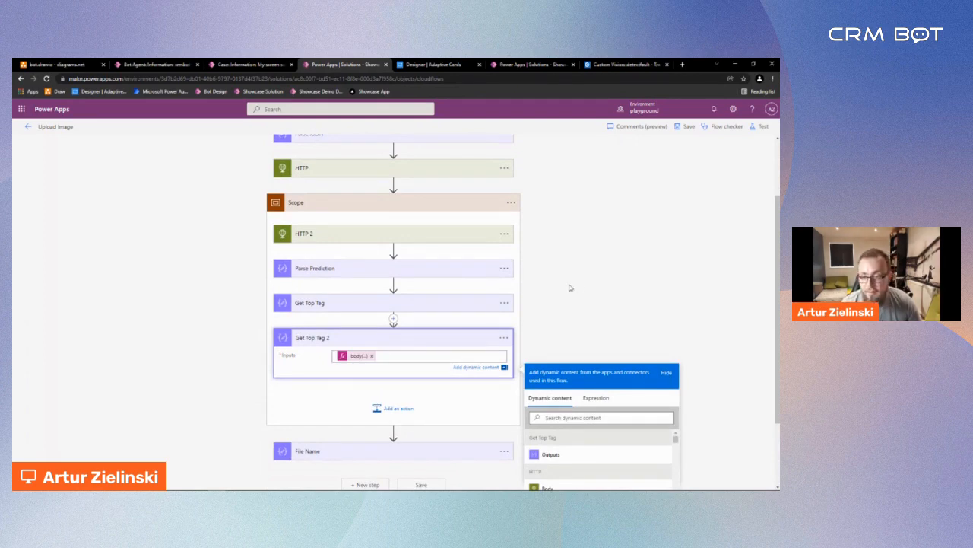
{"action": "left_click", "coordinate": [372, 342]}
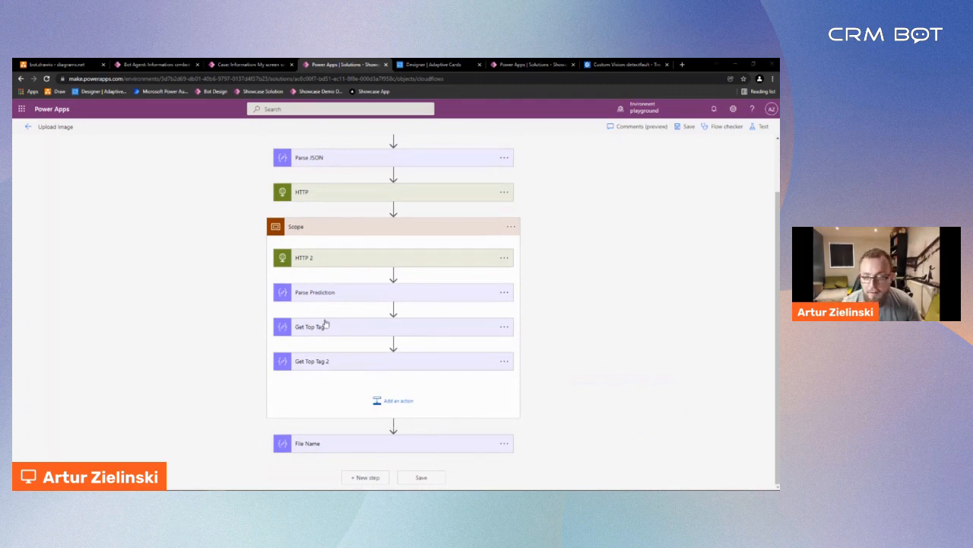
{"action": "left_click", "coordinate": [348, 228]}
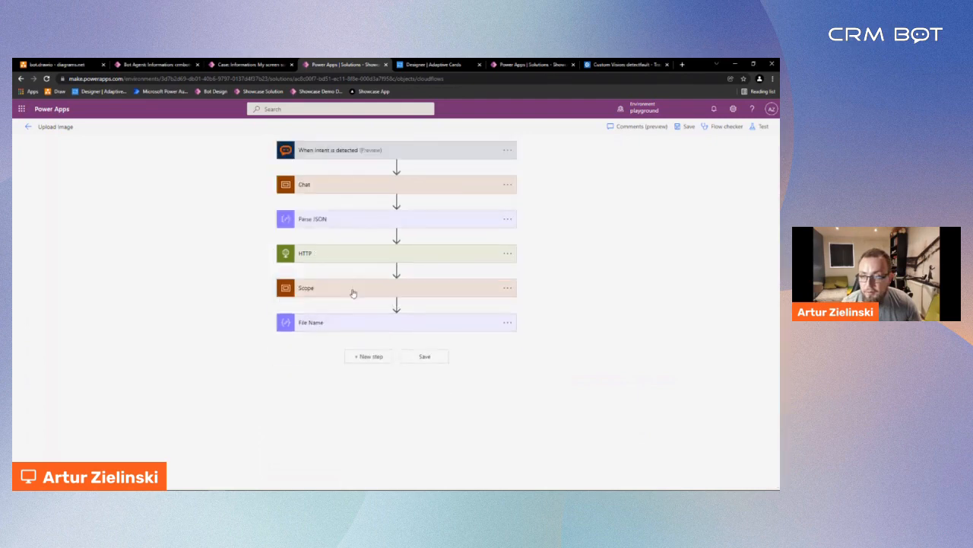
{"action": "left_click", "coordinate": [370, 358]}
{"action": "left_click", "coordinate": [299, 427]}
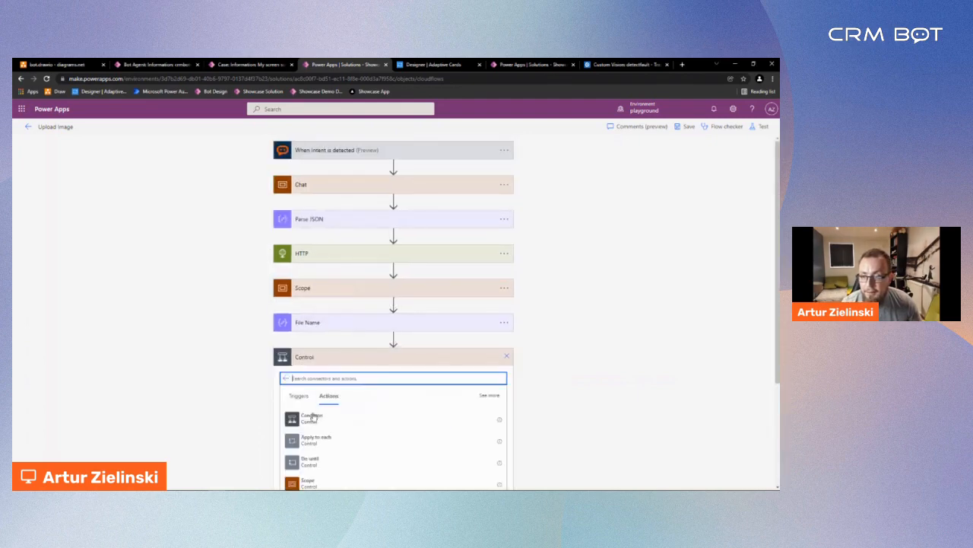
{"action": "left_click", "coordinate": [310, 420]}
{"action": "scroll", "coordinate": [405, 340], "scroll_direction": "down", "scroll_amount": 1}
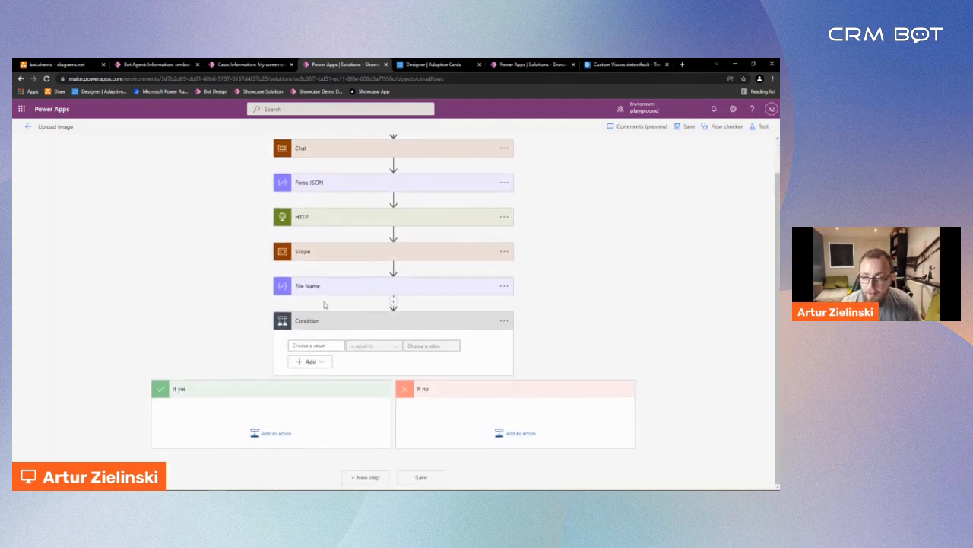
{"action": "left_click", "coordinate": [315, 345]}
{"action": "left_click", "coordinate": [465, 406]}
{"action": "type", "text": "value"}
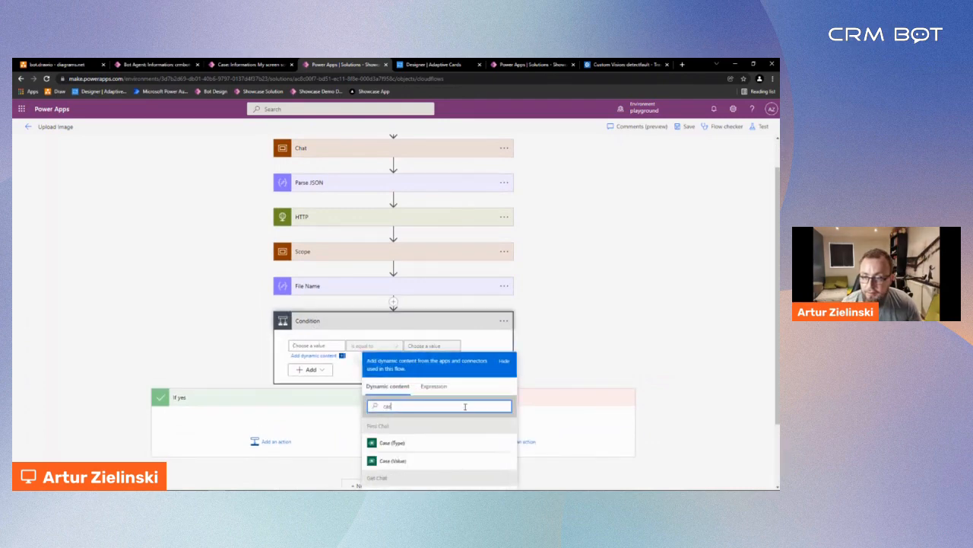
{"action": "left_click", "coordinate": [429, 461]}
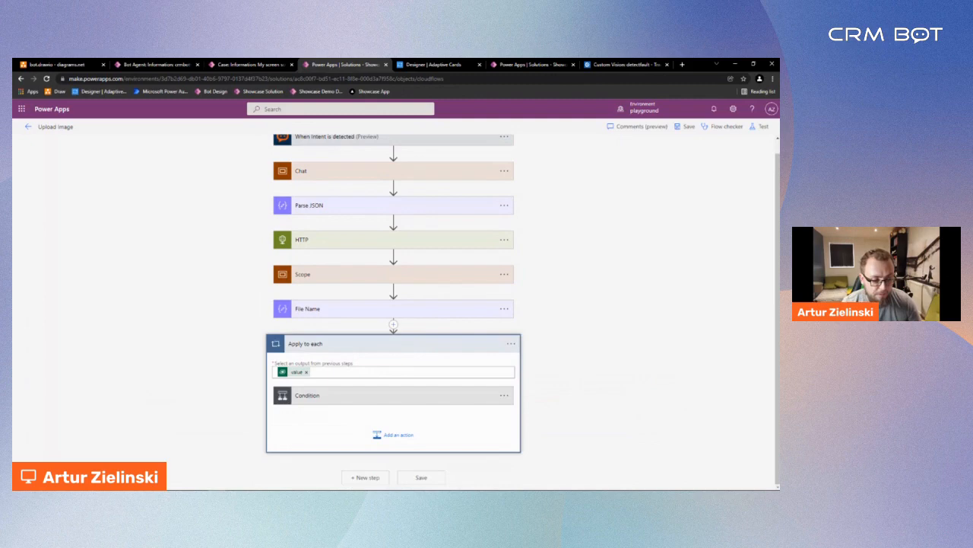
{"action": "left_click", "coordinate": [511, 343]}
{"action": "left_click", "coordinate": [556, 461]}
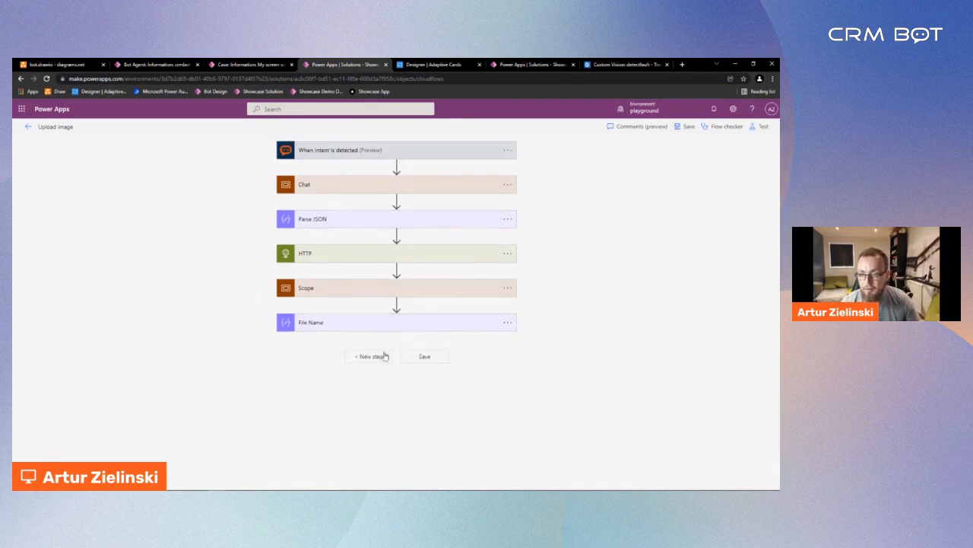
Step: Add a Condition after File Name that checks whether Case (Value) from Get Chat is equal to the expression null
{"action": "left_click", "coordinate": [371, 356]}
{"action": "left_click", "coordinate": [298, 422]}
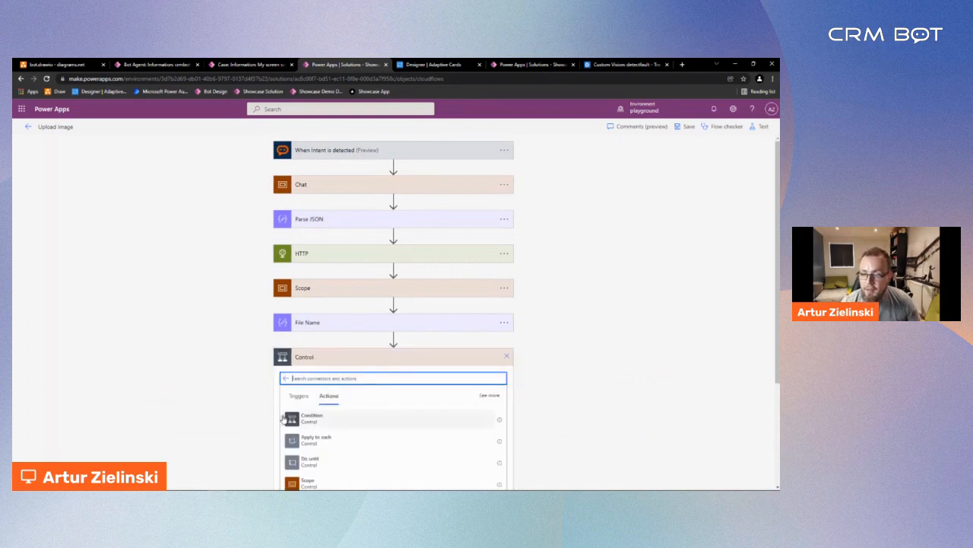
{"action": "left_click", "coordinate": [300, 414]}
{"action": "left_click", "coordinate": [332, 346]}
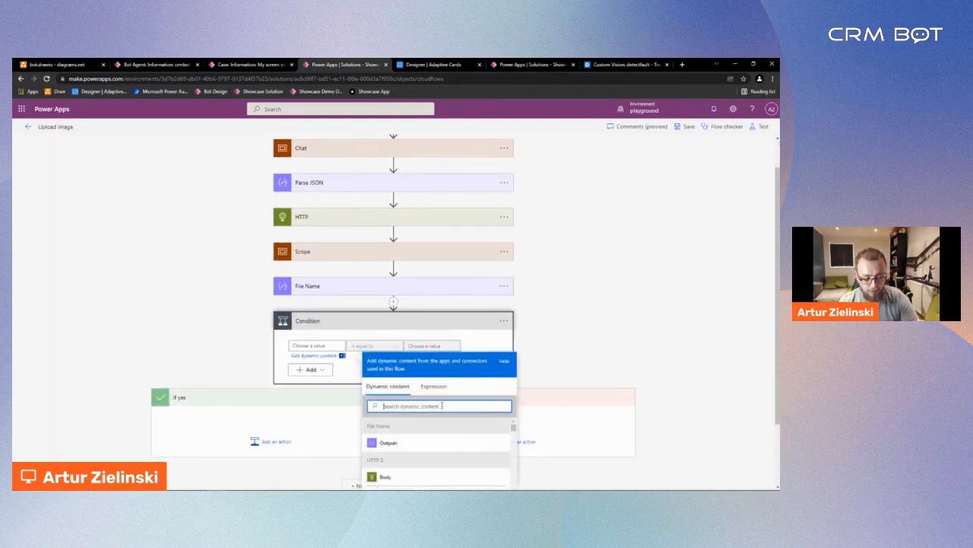
{"action": "type", "text": "case"}
{"action": "scroll", "coordinate": [423, 395], "scroll_direction": "down", "scroll_amount": 2}
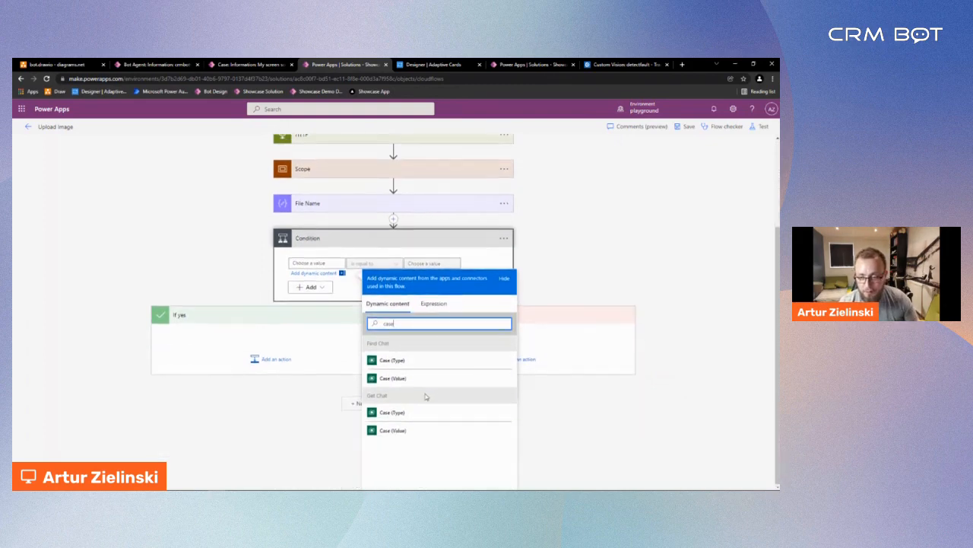
{"action": "left_click", "coordinate": [423, 437]}
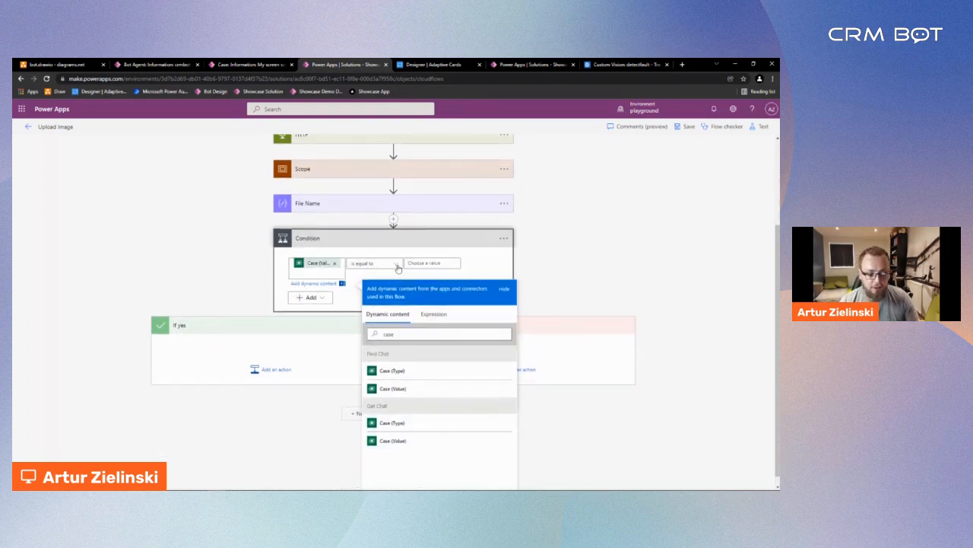
{"action": "left_click", "coordinate": [422, 264]}
{"action": "left_click", "coordinate": [549, 303]}
{"action": "type", "text": "null"}
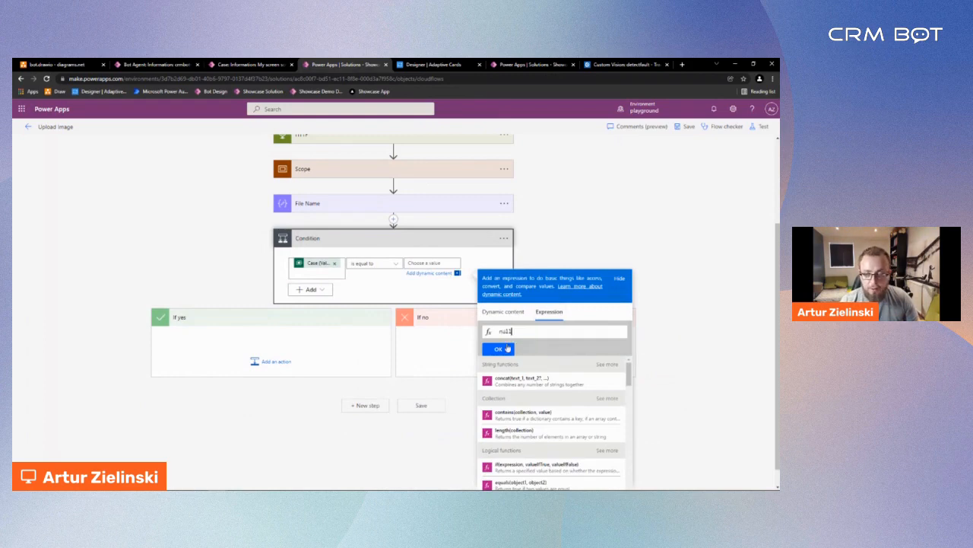
{"action": "left_click", "coordinate": [507, 348]}
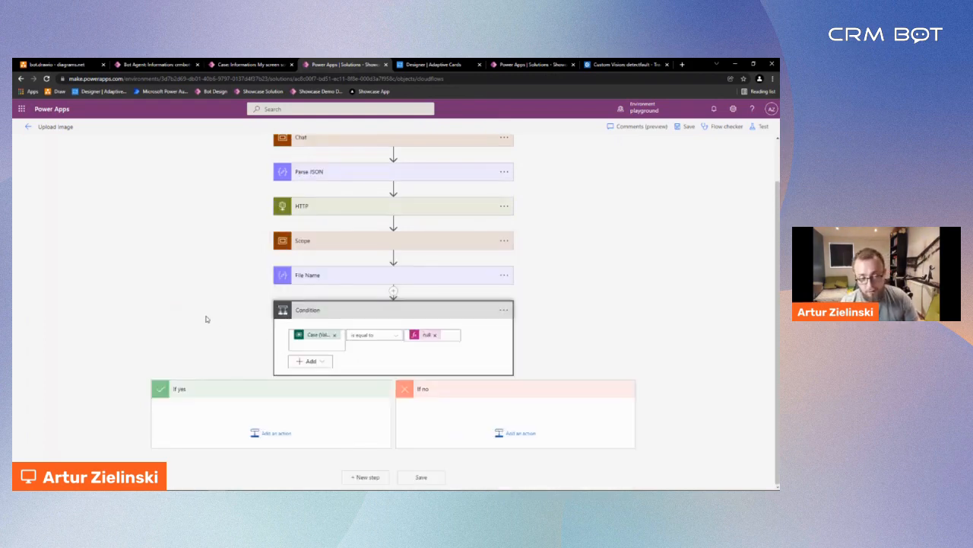
Step: Add CRM Bot's Build Quick Reply Response to the If yes branch and set its Platform to the intent trigger's Platform
{"action": "left_click", "coordinate": [261, 435]}
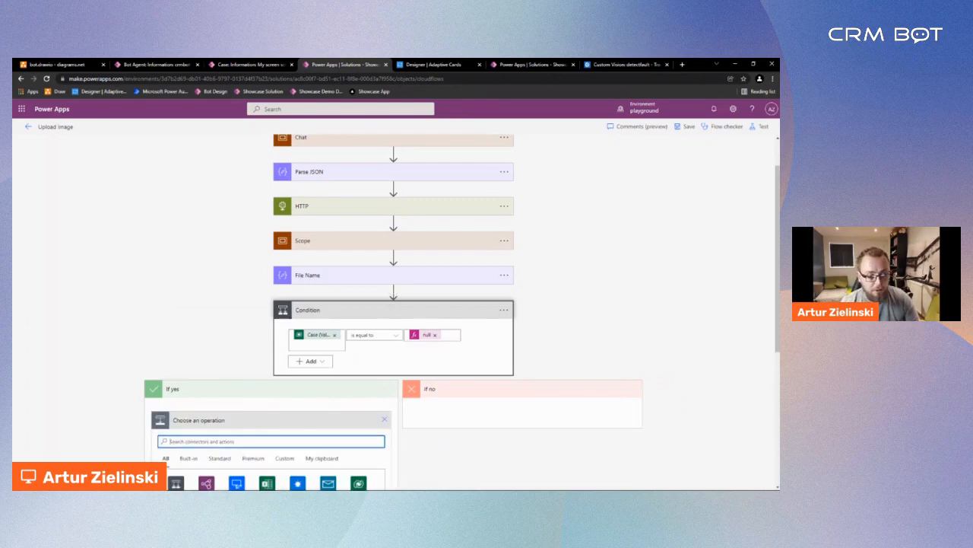
{"action": "type", "text": "crm"}
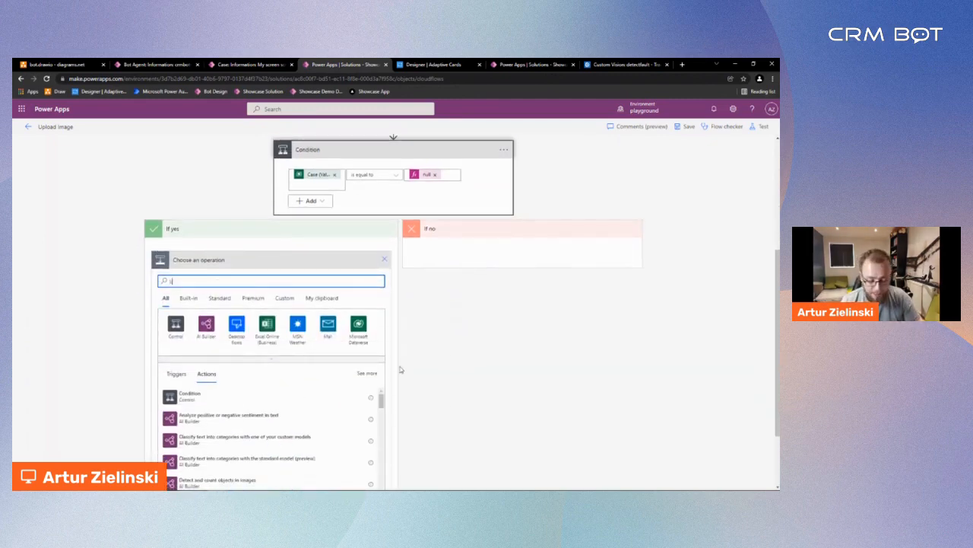
{"action": "left_click", "coordinate": [207, 332]}
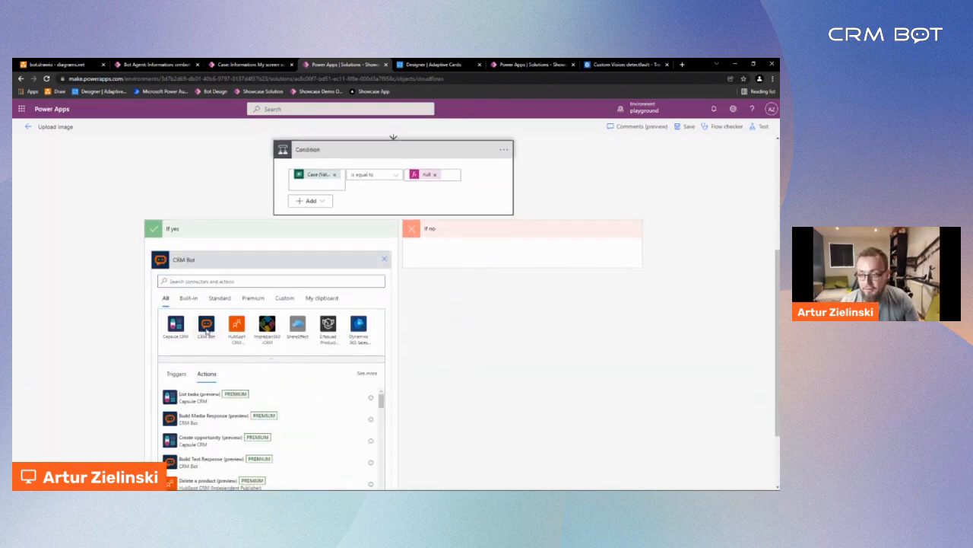
{"action": "left_click", "coordinate": [228, 385]}
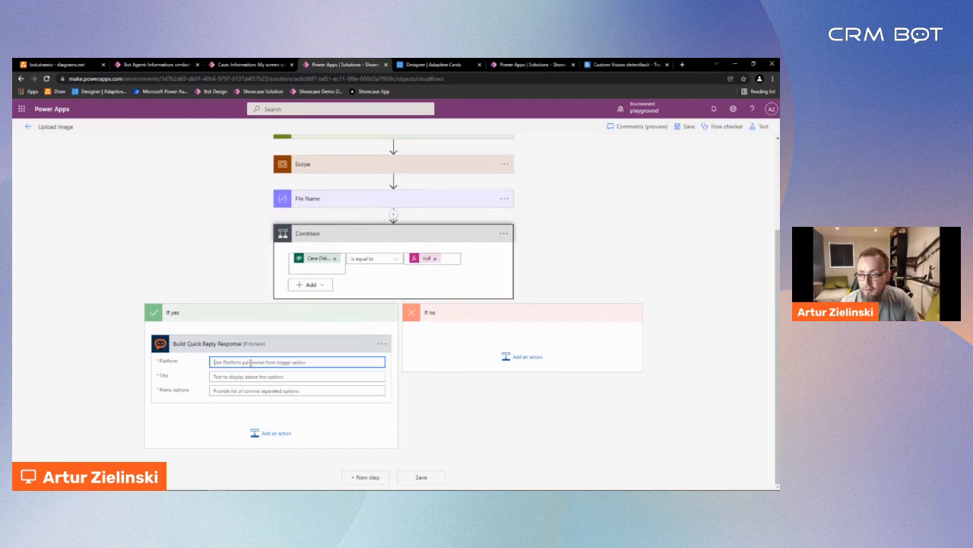
{"action": "left_click", "coordinate": [246, 367]}
{"action": "left_click", "coordinate": [477, 423]}
{"action": "type", "text": "platf"}
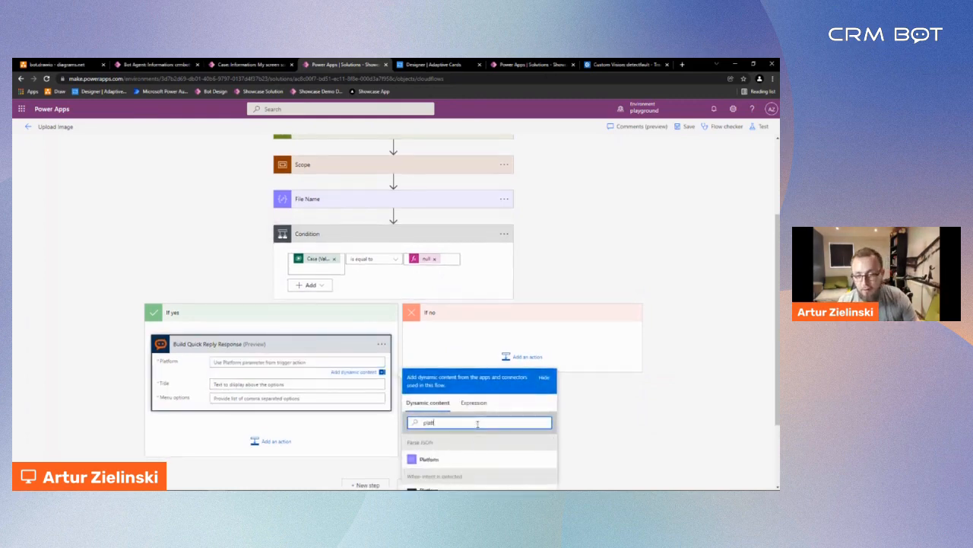
{"action": "scroll", "coordinate": [491, 410], "scroll_direction": "down", "scroll_amount": 2}
{"action": "left_click", "coordinate": [493, 400]}
Step: Title the quick reply 'Please log the case first by typing "Create new Case" or using the button.' with menu options 'Create new Case, My Cases'
{"action": "left_click", "coordinate": [272, 287]}
{"action": "type", "text": "Please log the case first by typing \"Create new Case\" or using the button."}
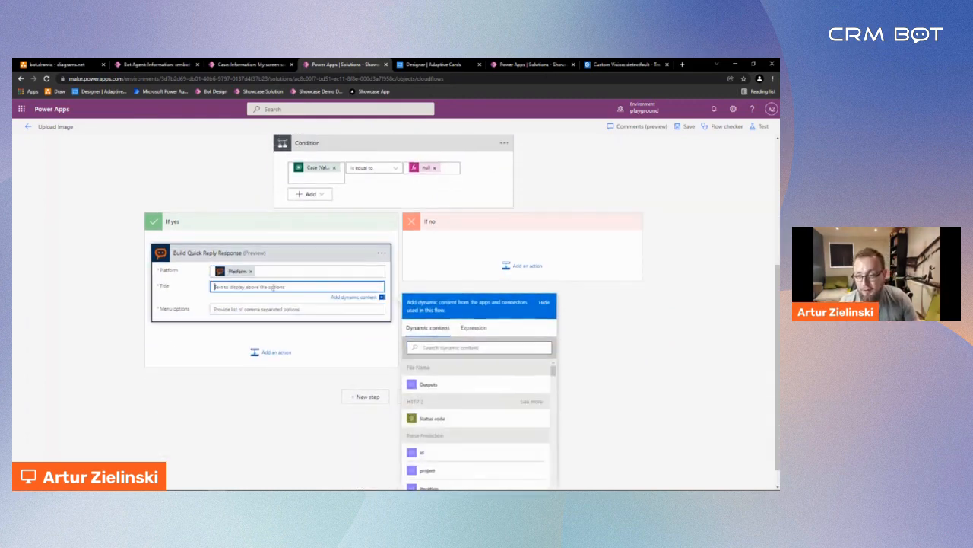
{"action": "left_click", "coordinate": [274, 303]}
{"action": "key", "text": "alt+Tab"}
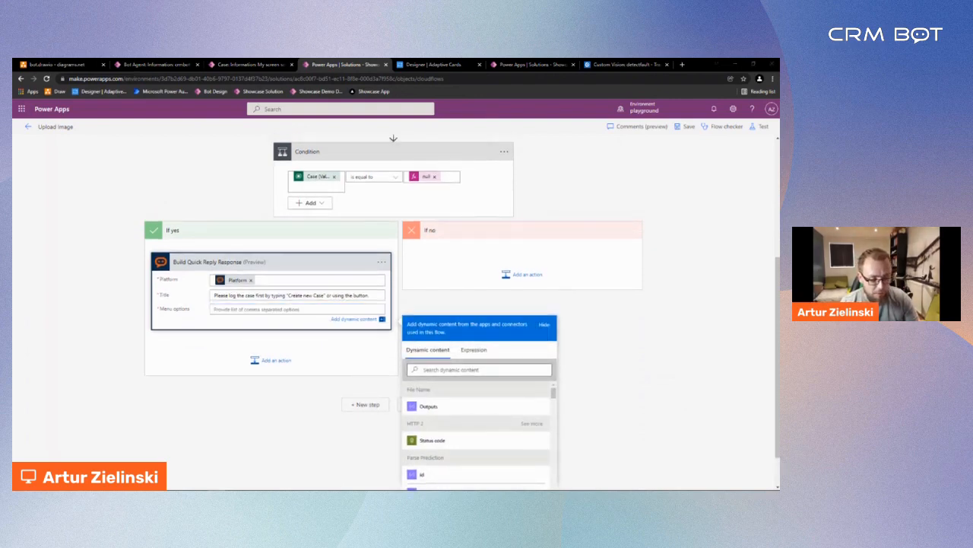
{"action": "left_click", "coordinate": [245, 310]}
{"action": "type", "text": "Create new Case, My Cases"}
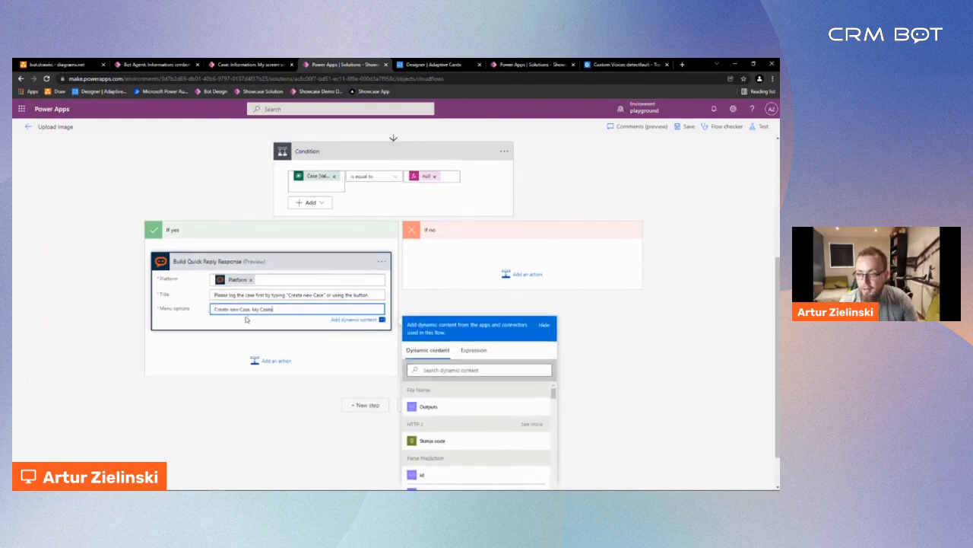
{"action": "left_click", "coordinate": [259, 263]}
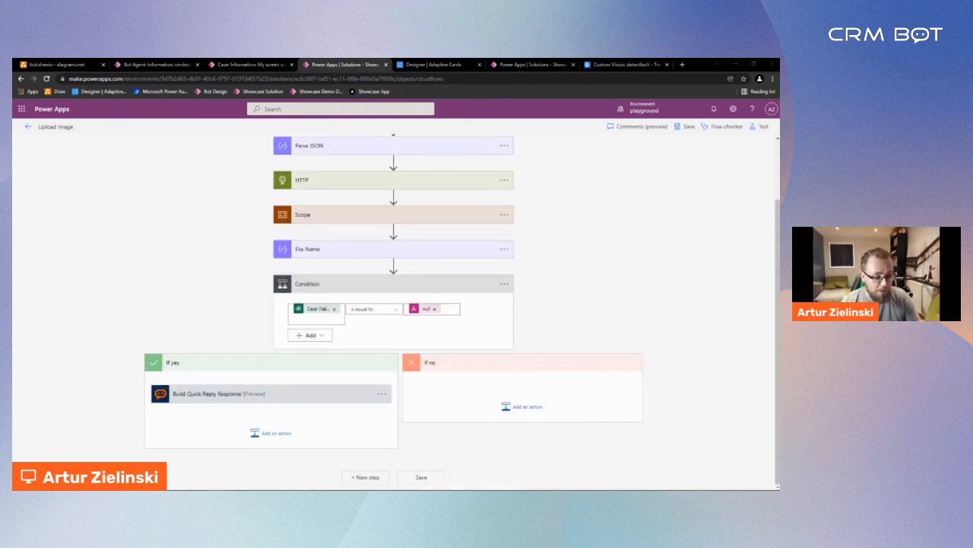
Step: Add CRM Bot's Send Response after Build Quick Reply Response and set its Bot Session ID to the intent trigger's BotSessionId
{"action": "left_click", "coordinate": [272, 433]}
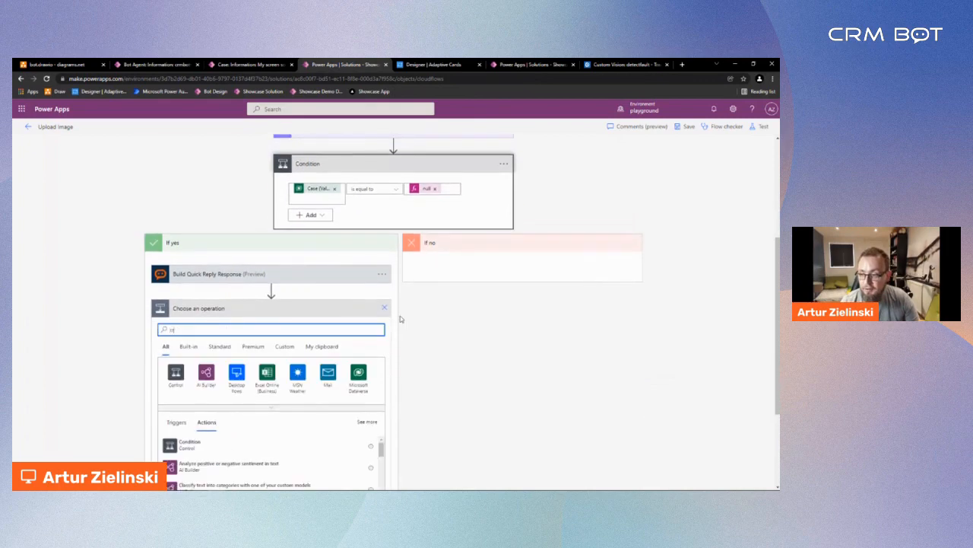
{"action": "left_click", "coordinate": [207, 372]}
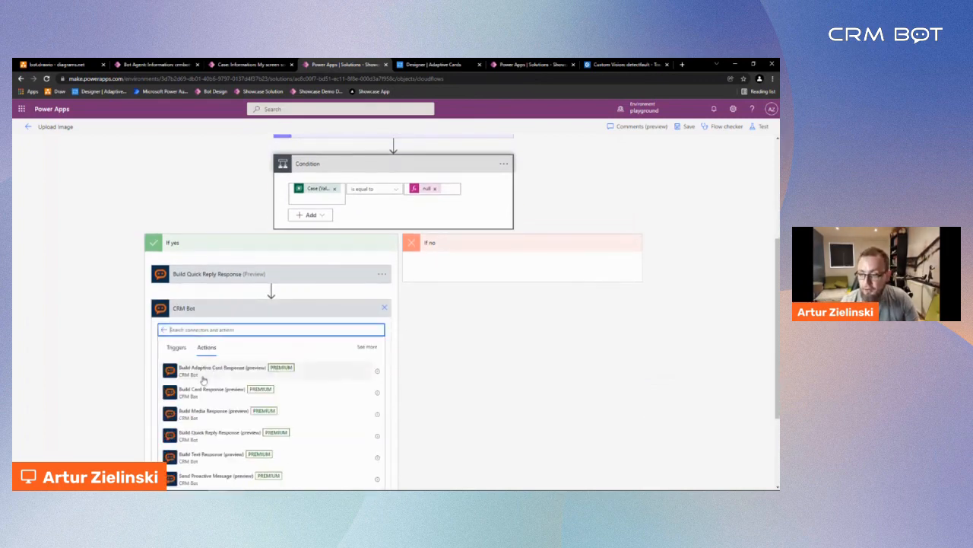
{"action": "scroll", "coordinate": [203, 379], "scroll_direction": "down", "scroll_amount": 3}
{"action": "left_click", "coordinate": [207, 386]}
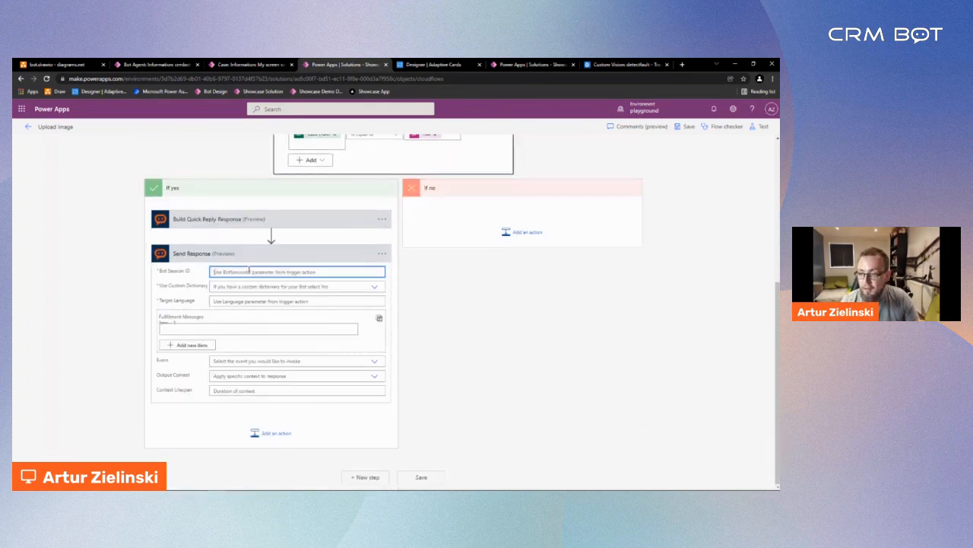
{"action": "left_click", "coordinate": [480, 332]}
{"action": "type", "text": "botse"}
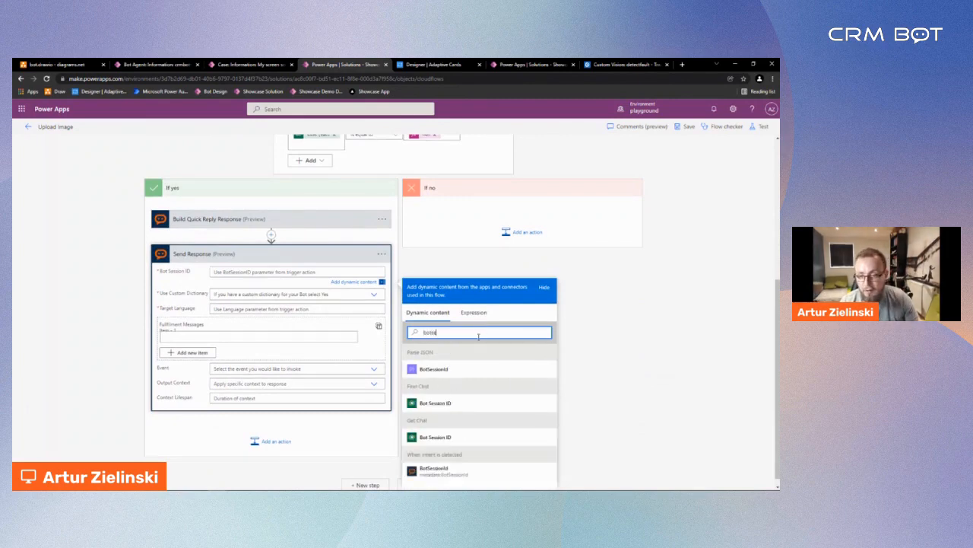
{"action": "left_click", "coordinate": [434, 469]}
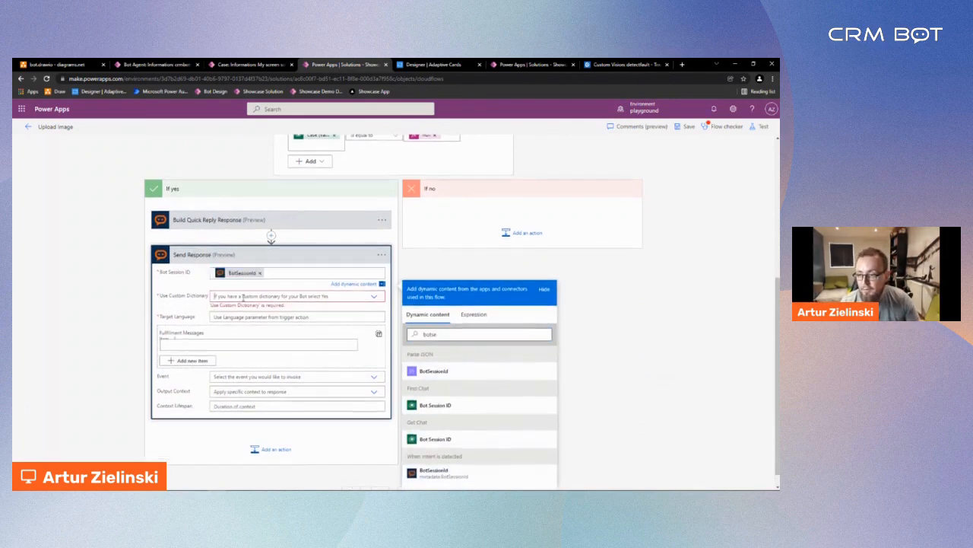
Step: Set Send Response's Use Custom Dictionary to No and its Target Language to the intent trigger's Language
{"action": "left_click", "coordinate": [242, 296]}
{"action": "left_click", "coordinate": [219, 317]}
{"action": "left_click", "coordinate": [470, 372]}
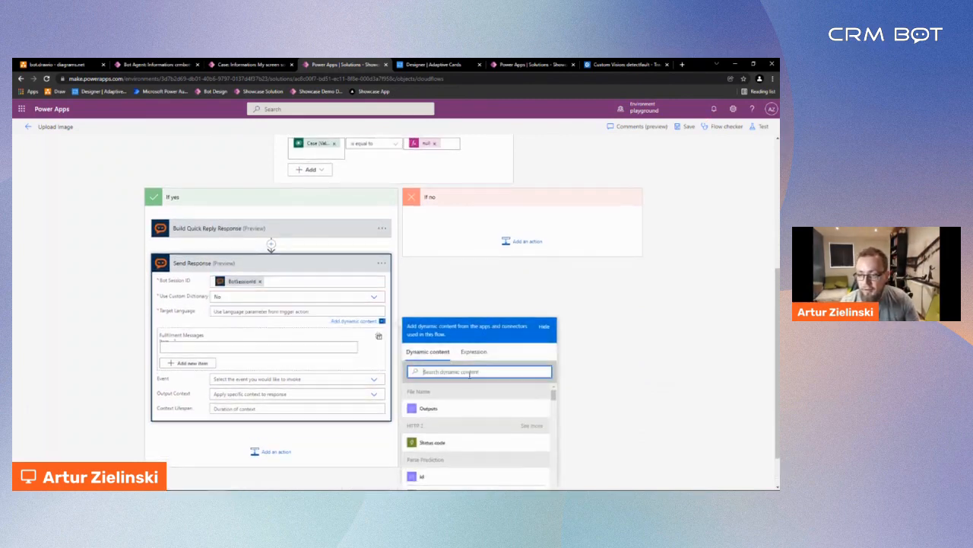
{"action": "type", "text": "language"}
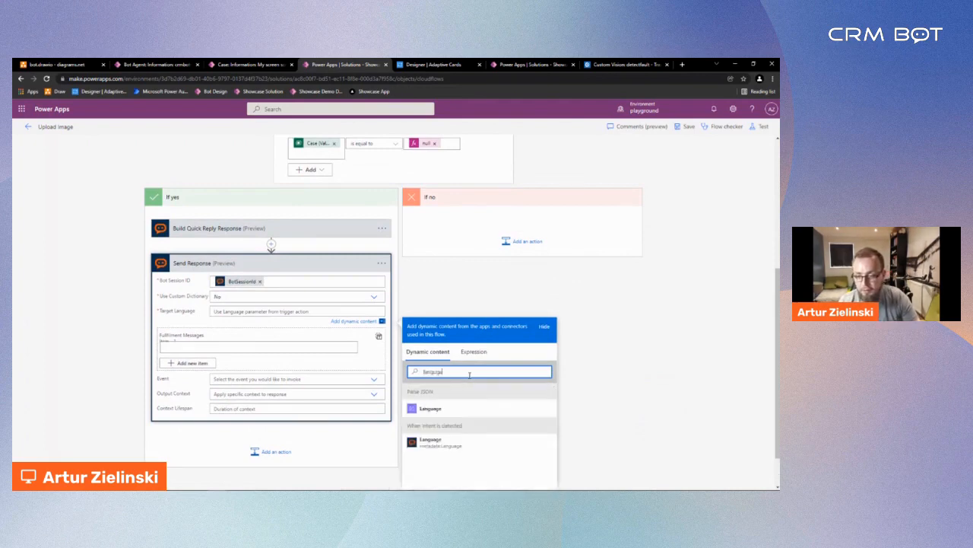
{"action": "left_click", "coordinate": [470, 443]}
Step: Use Quick replies message as Send Response's first fulfillment message and save the flow
{"action": "left_click", "coordinate": [226, 349]}
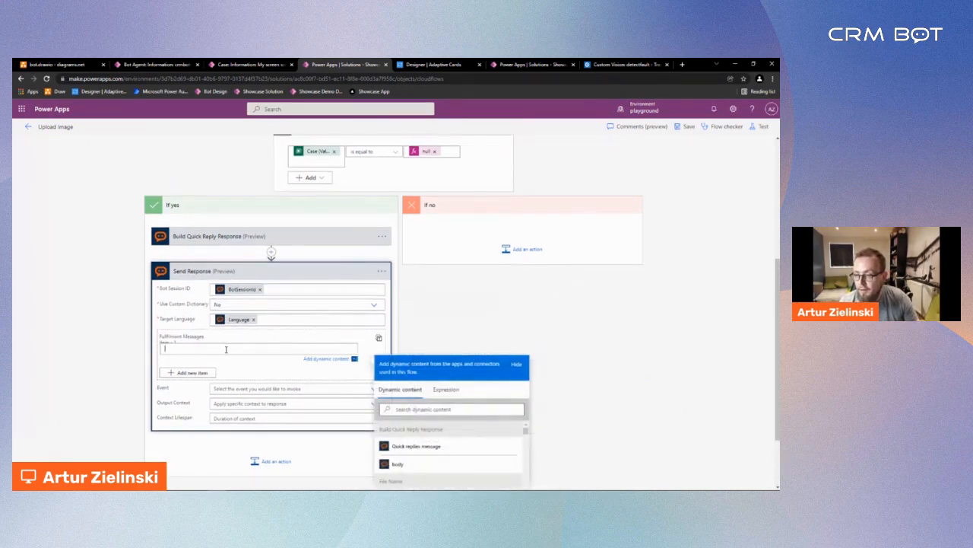
{"action": "left_click", "coordinate": [416, 446]}
{"action": "left_click", "coordinate": [687, 127]}
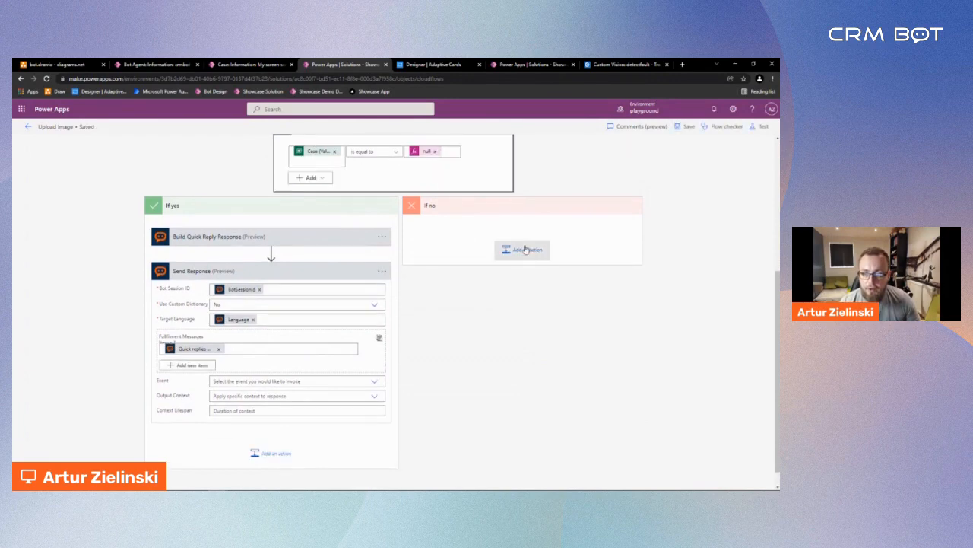
Step: Add a Dataverse Get a row by ID action to the If no branch and rename it Get Case
{"action": "left_click", "coordinate": [520, 254]}
{"action": "left_click", "coordinate": [605, 305]}
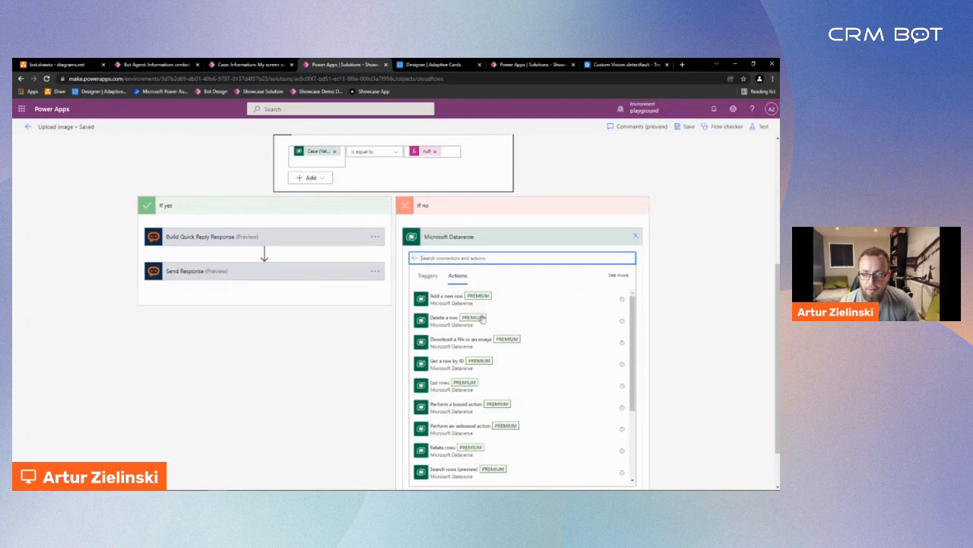
{"action": "left_click", "coordinate": [456, 363]}
{"action": "left_click", "coordinate": [633, 341]}
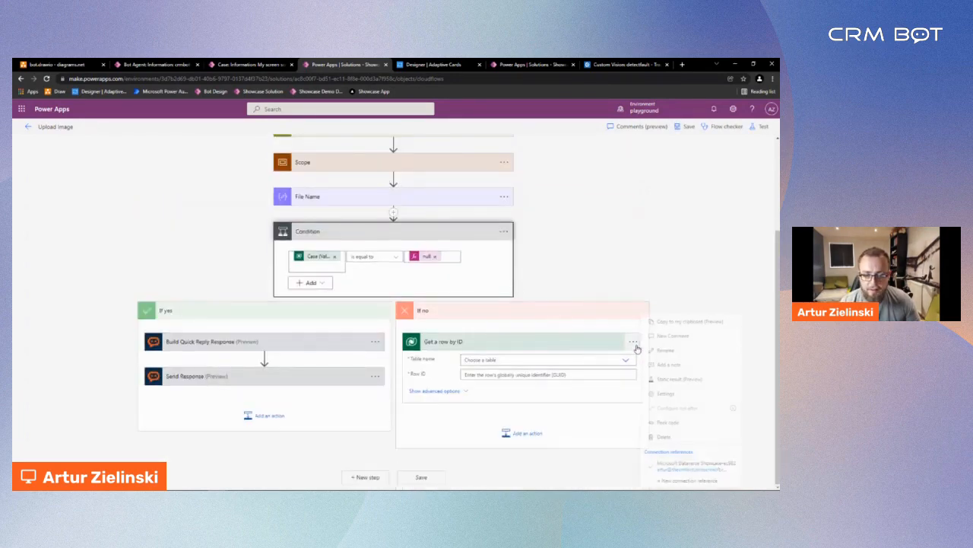
{"action": "left_click", "coordinate": [682, 349]}
{"action": "type", "text": "Get "}
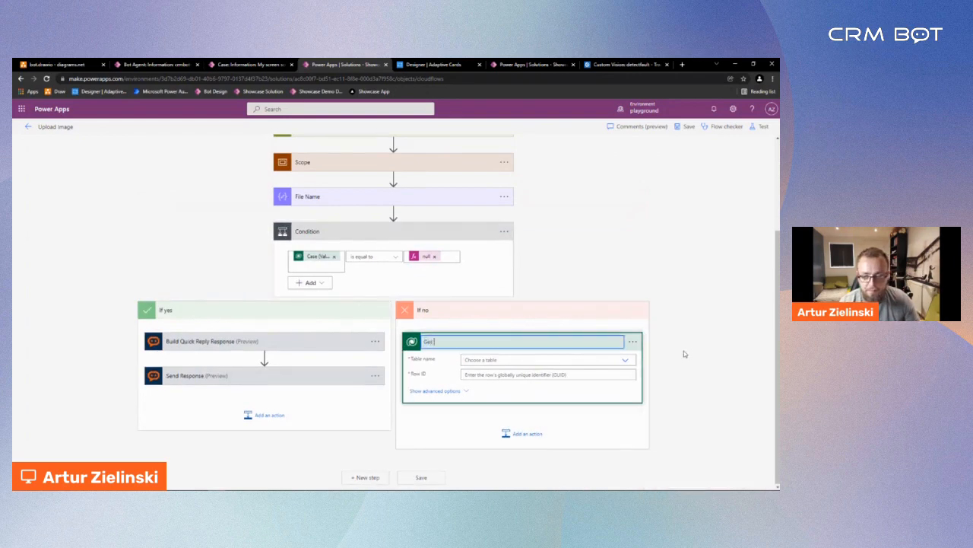
{"action": "type", "text": "Case"}
{"action": "left_click", "coordinate": [686, 352]}
Step: Set Get Case's table to Cases and its Row ID to Get Chat's Case (Value)
{"action": "left_click", "coordinate": [499, 359]}
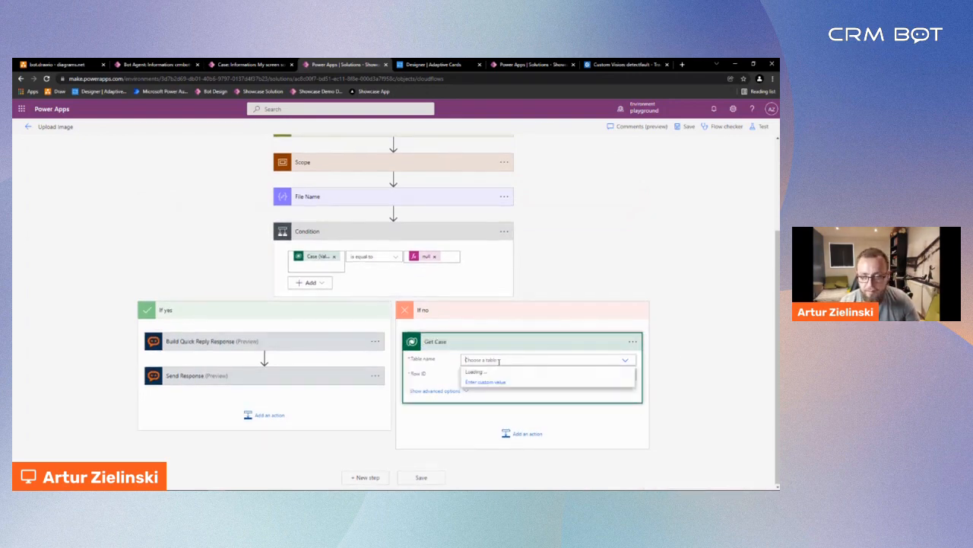
{"action": "type", "text": "cases"}
{"action": "left_click", "coordinate": [493, 372]}
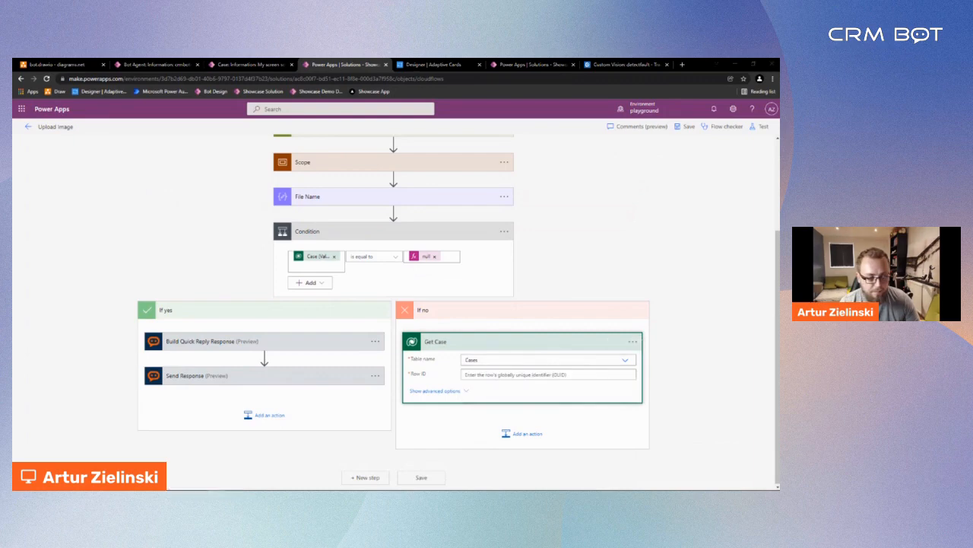
{"action": "left_click", "coordinate": [519, 373]}
{"action": "type", "text": "case"}
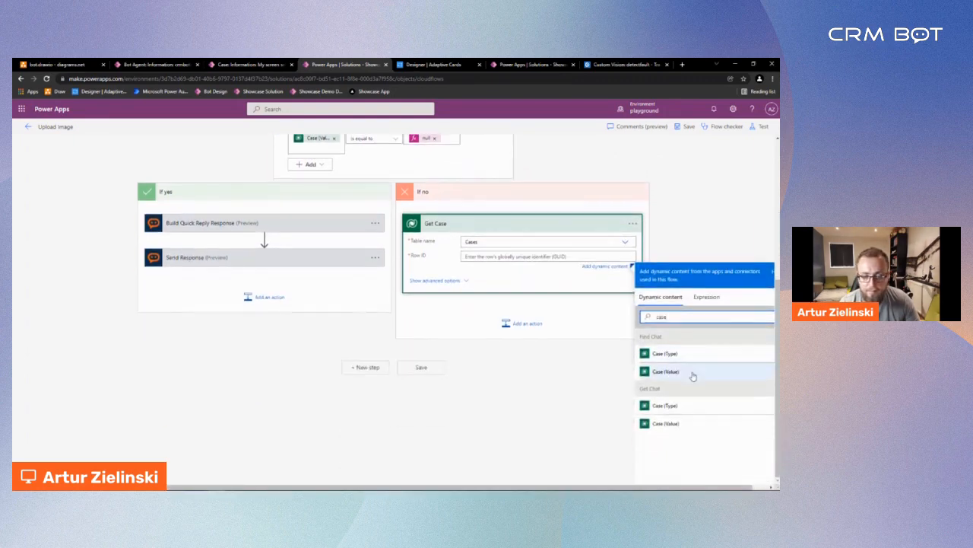
{"action": "left_click", "coordinate": [694, 423]}
{"action": "left_click", "coordinate": [505, 230]}
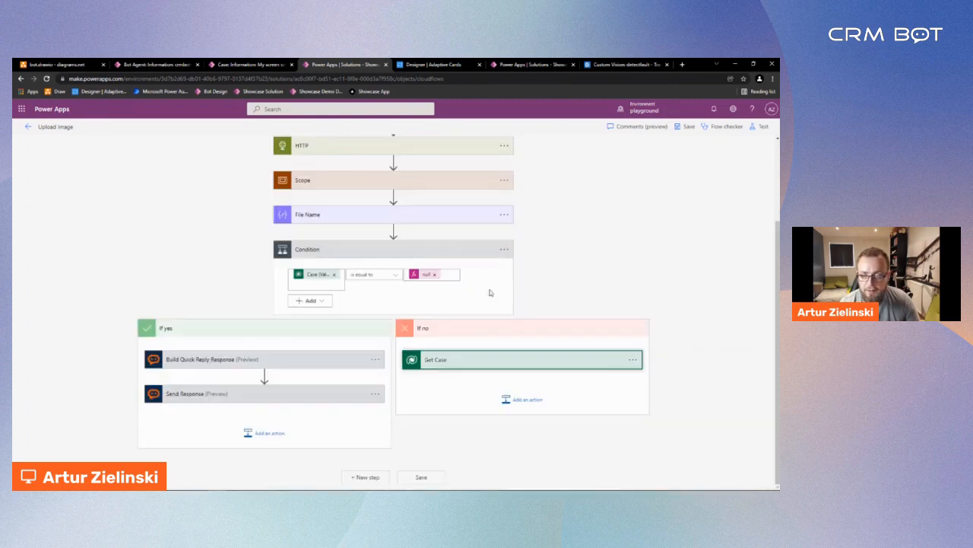
Step: Add a Dataverse Add a new row action after Get Case, using the Notes table
{"action": "left_click", "coordinate": [532, 397]}
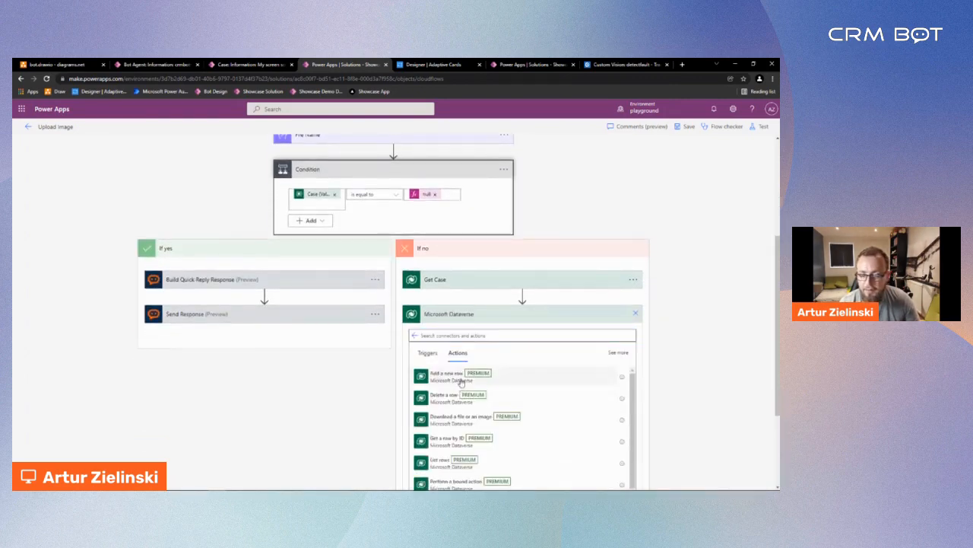
{"action": "left_click", "coordinate": [459, 384]}
{"action": "left_click", "coordinate": [488, 388]}
{"action": "type", "text": "a"}
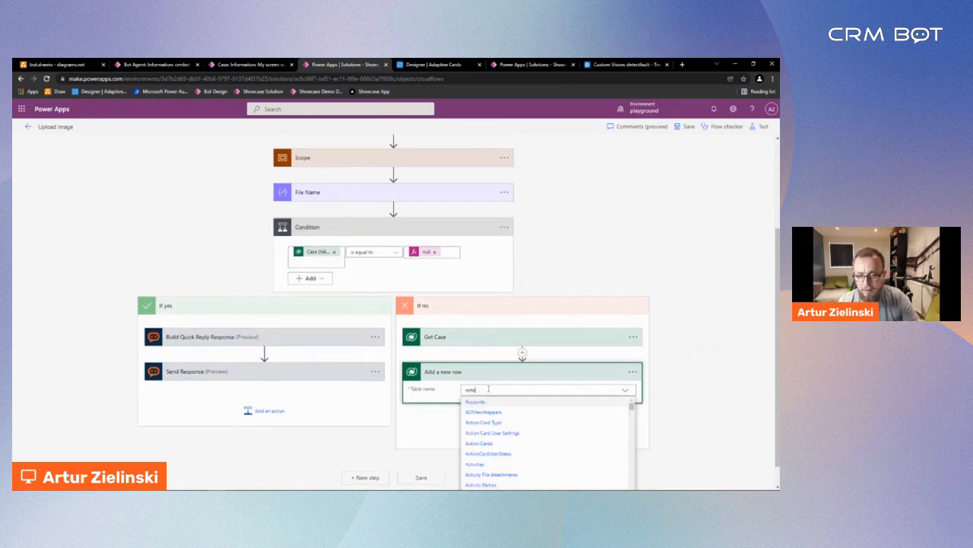
{"action": "left_click", "coordinate": [487, 400]}
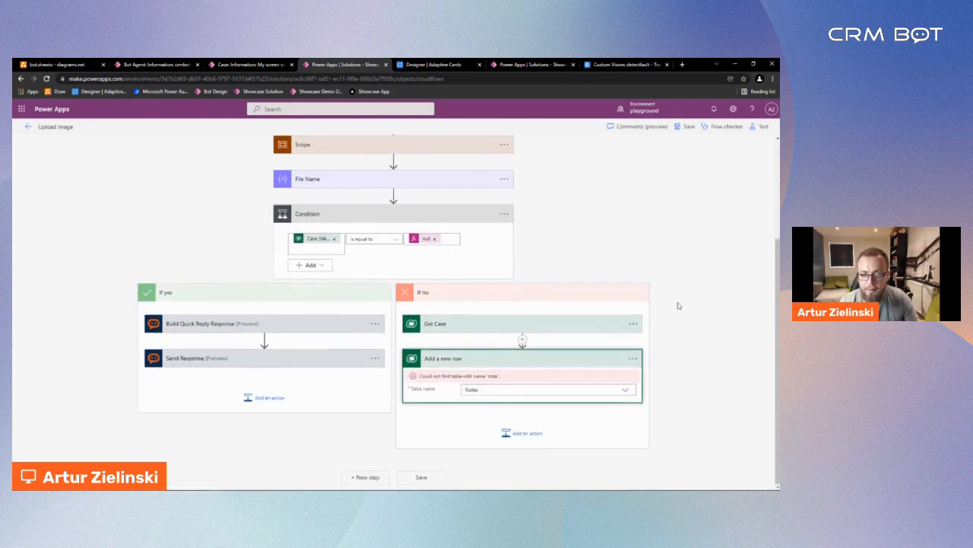
{"action": "scroll", "coordinate": [532, 350], "scroll_direction": "down", "scroll_amount": 1}
Step: Rename the new Notes row action as Add New File
{"action": "left_click", "coordinate": [495, 347]}
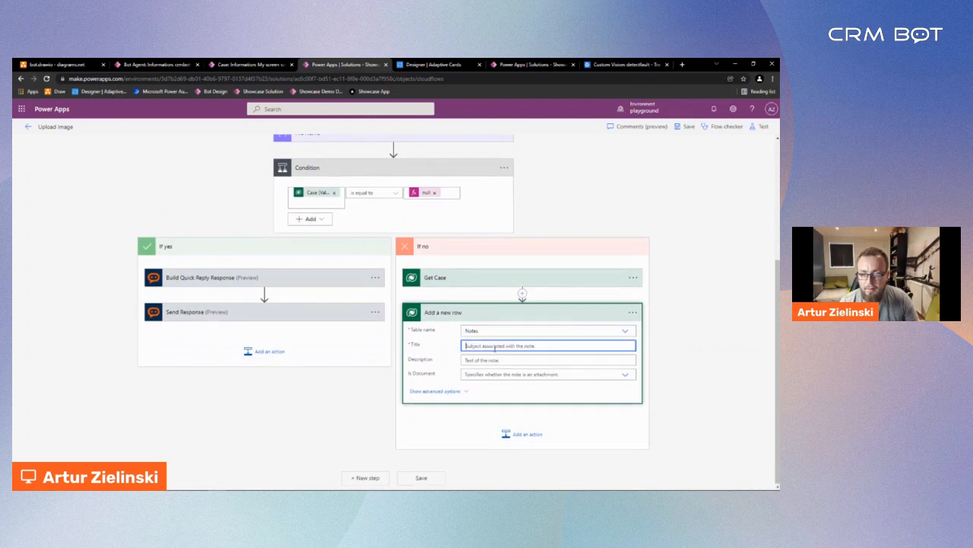
{"action": "left_click", "coordinate": [633, 312]}
{"action": "left_click", "coordinate": [668, 344]}
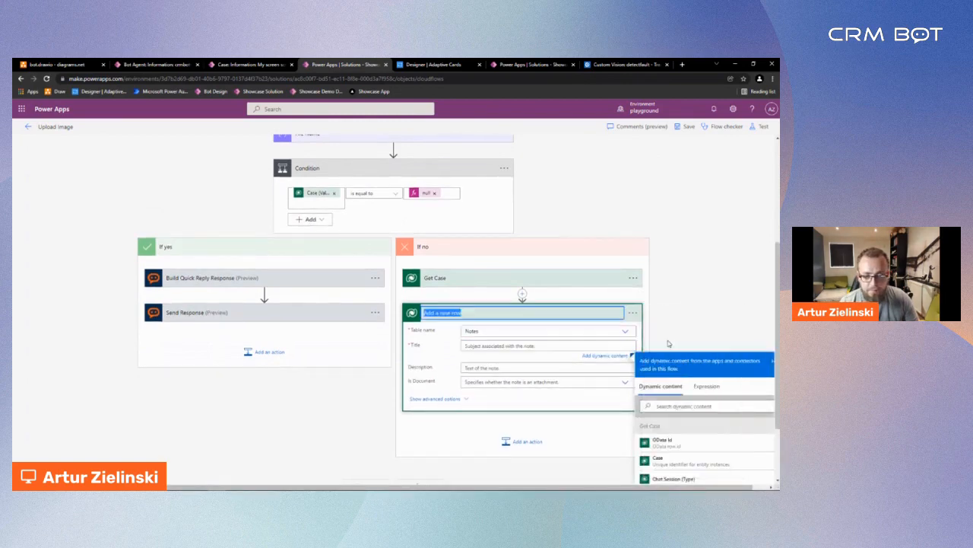
{"action": "type", "text": "Add N"}
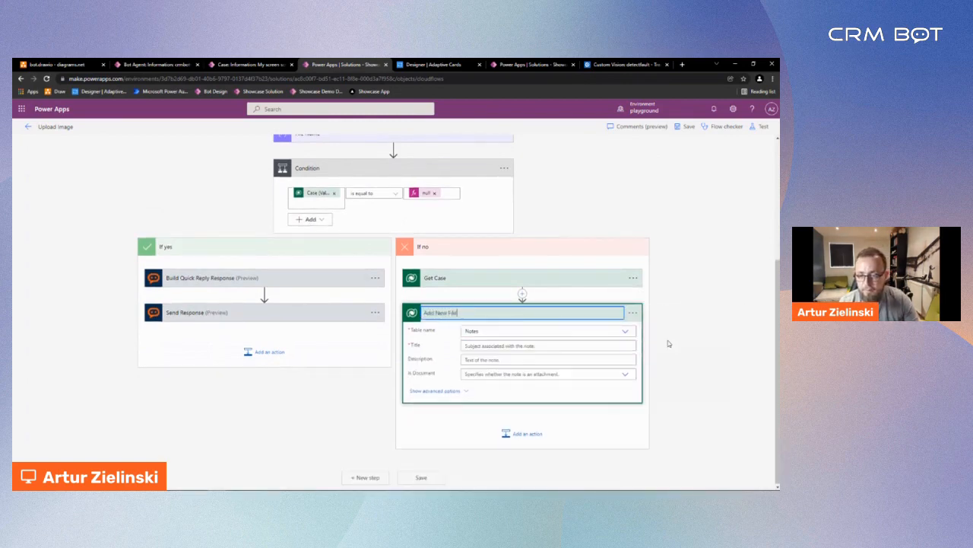
{"action": "key", "text": "Return"}
Step: Set the title of the note in Add New File to "file"
{"action": "left_click", "coordinate": [559, 346]}
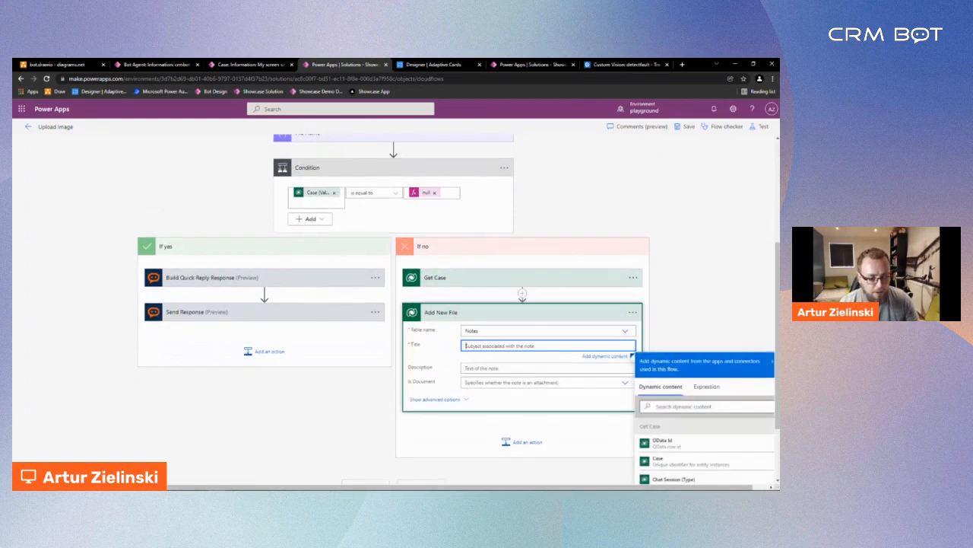
{"action": "key", "text": "alt+Tab"}
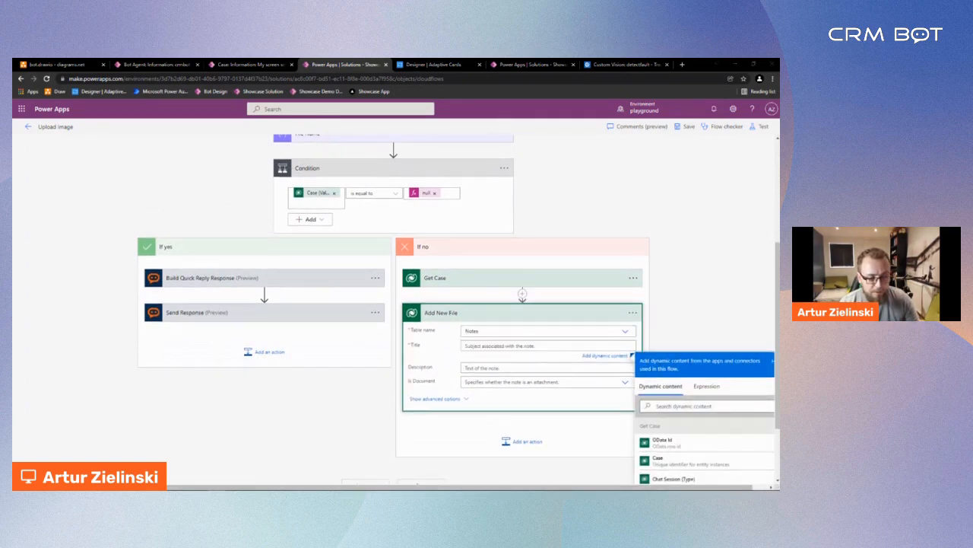
{"action": "key", "text": "alt+Tab"}
{"action": "type", "text": "file"}
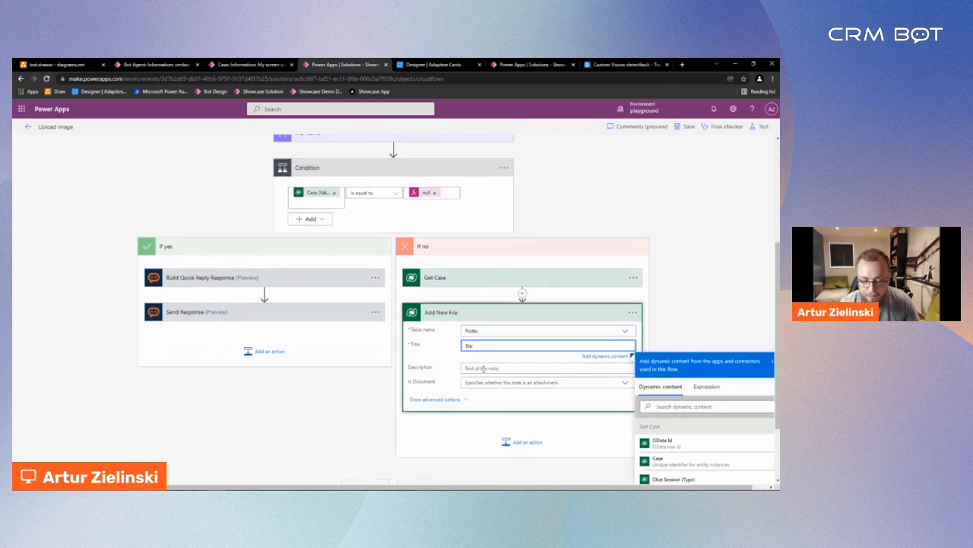
{"action": "key", "text": "alt+Tab"}
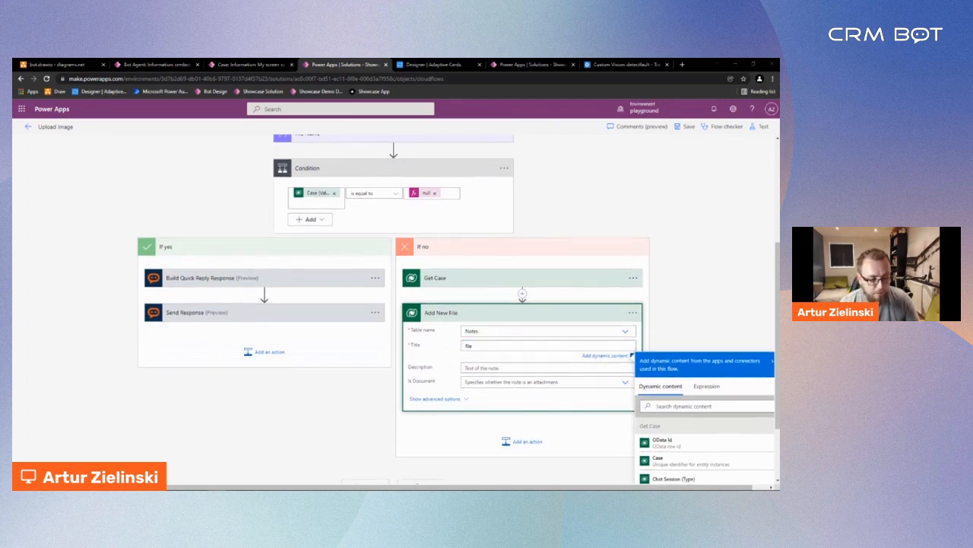
Step: Set Is Document to Yes in Add New File and show its advanced options
{"action": "left_click", "coordinate": [483, 368]}
{"action": "left_click", "coordinate": [479, 392]}
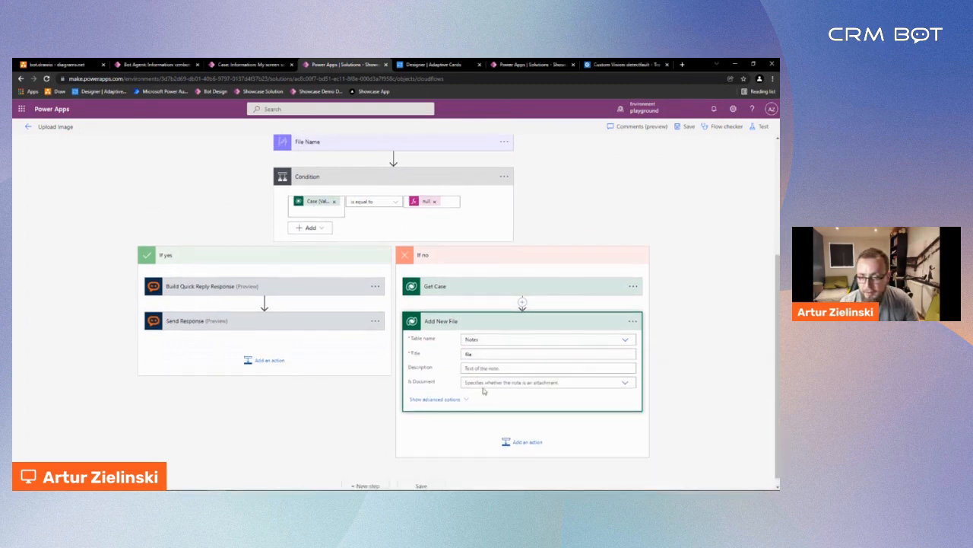
{"action": "left_click", "coordinate": [484, 382]}
{"action": "left_click", "coordinate": [455, 403]}
{"action": "left_click", "coordinate": [438, 400]}
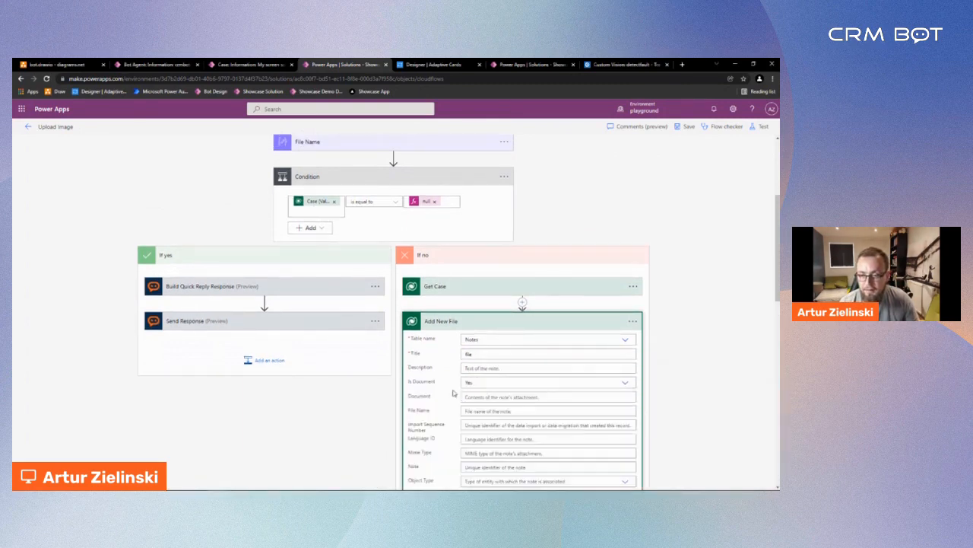
Step: Look through the dynamic content for the HTTP action's output for Add New File's Document field, searching for "http"
{"action": "scroll", "coordinate": [454, 393], "scroll_direction": "down", "scroll_amount": 3}
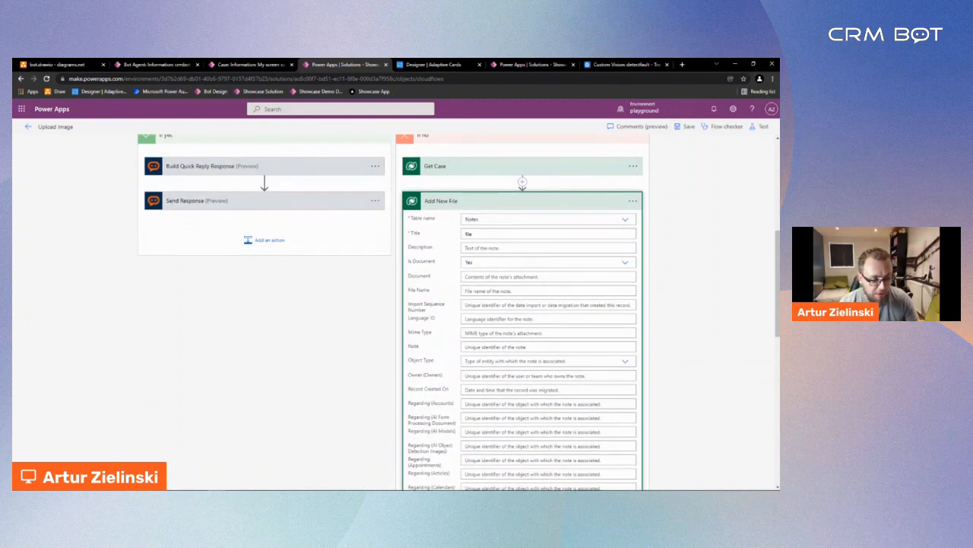
{"action": "left_click", "coordinate": [494, 278]}
{"action": "scroll", "coordinate": [713, 391], "scroll_direction": "down", "scroll_amount": 5}
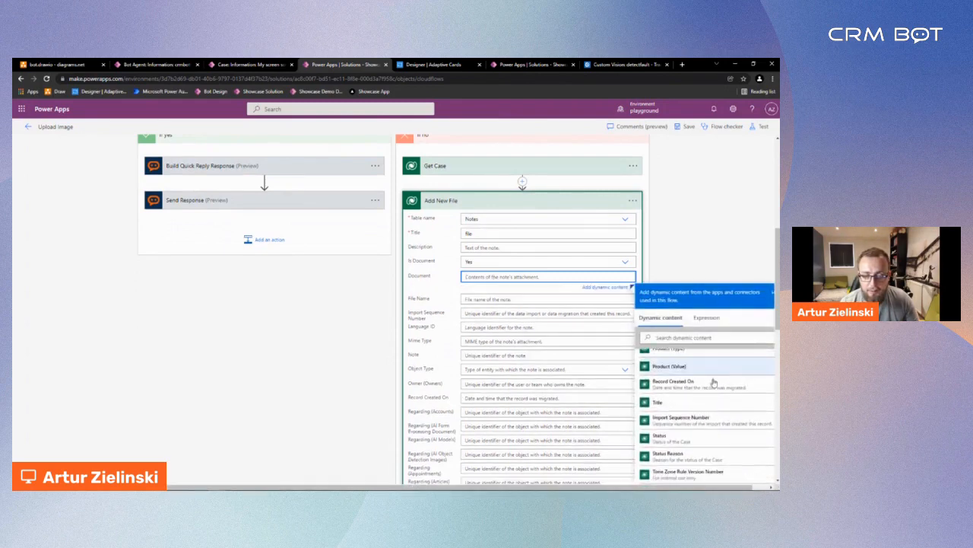
{"action": "scroll", "coordinate": [713, 382], "scroll_direction": "down", "scroll_amount": 5}
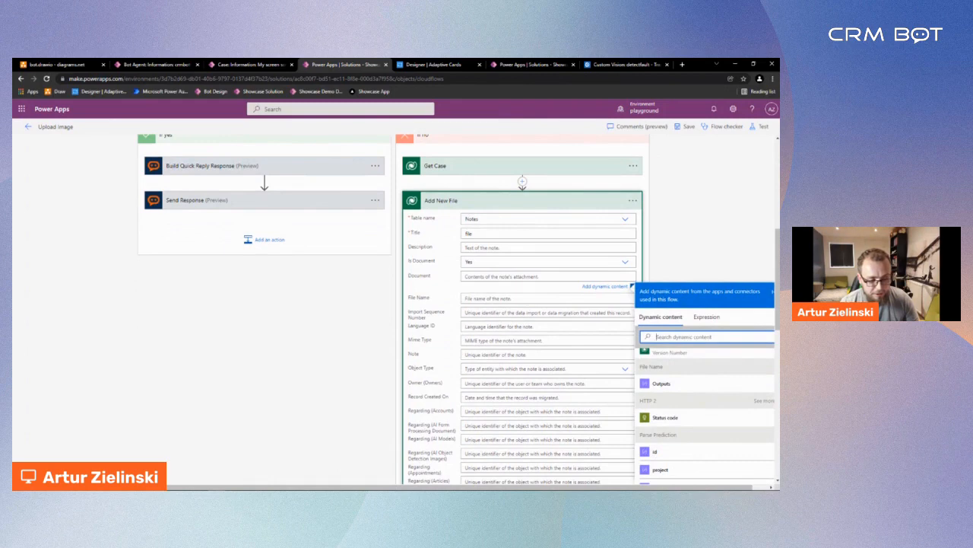
{"action": "type", "text": "http"}
{"action": "key", "text": "BackSpace"}
{"action": "key", "text": "BackSpace"}
{"action": "key", "text": "BackSpace"}
{"action": "key", "text": "BackSpace"}
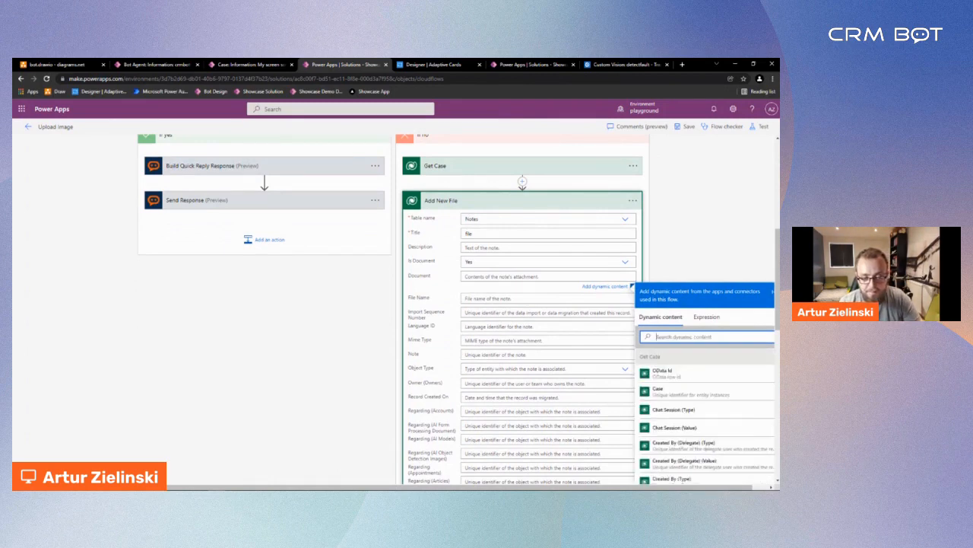
{"action": "scroll", "coordinate": [734, 419], "scroll_direction": "down", "scroll_amount": 5}
{"action": "scroll", "coordinate": [738, 411], "scroll_direction": "down", "scroll_amount": 10}
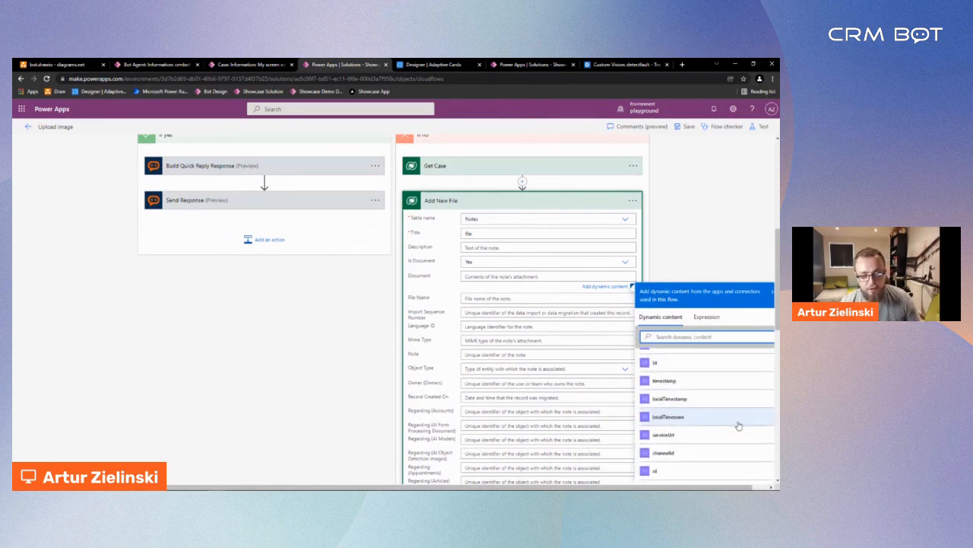
{"action": "scroll", "coordinate": [726, 437], "scroll_direction": "down", "scroll_amount": 10}
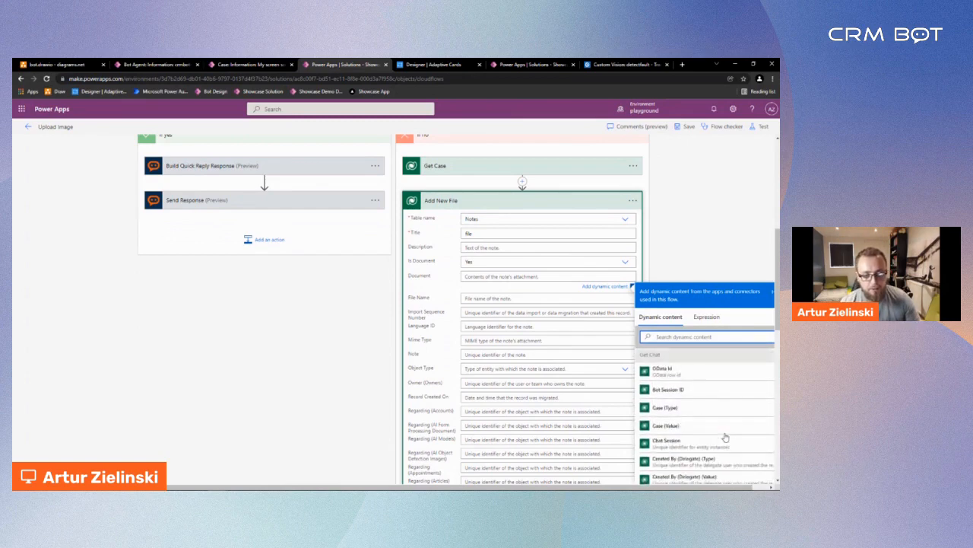
{"action": "scroll", "coordinate": [725, 438], "scroll_direction": "up", "scroll_amount": 5}
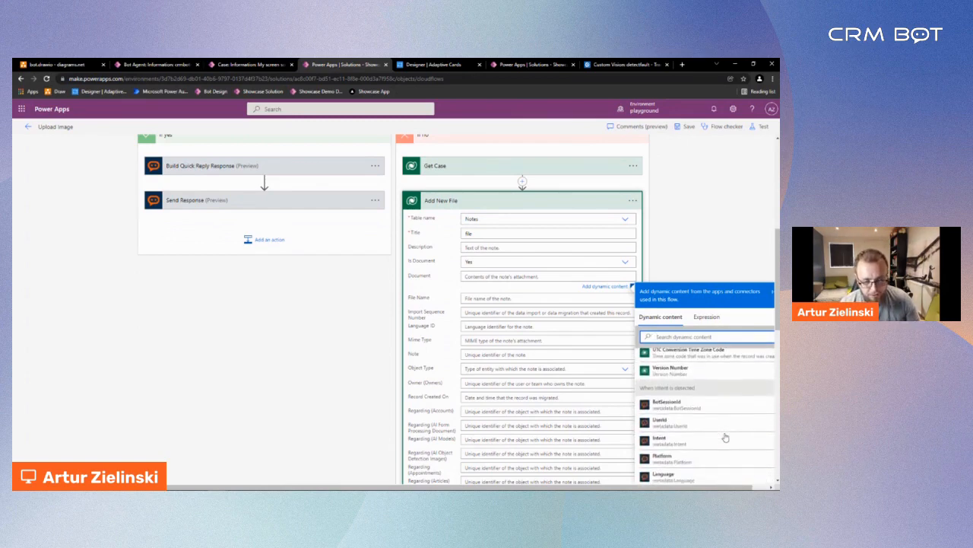
{"action": "scroll", "coordinate": [726, 437], "scroll_direction": "up", "scroll_amount": 3}
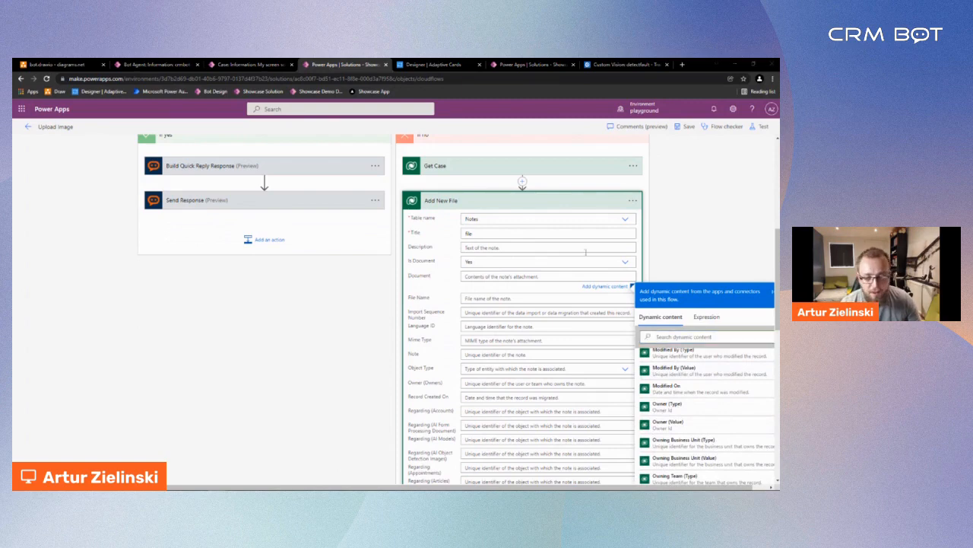
Step: Fill Add New File's Document field with the expression base64(body('HTTP'))
{"action": "left_click", "coordinate": [506, 274]}
{"action": "left_click", "coordinate": [706, 317]}
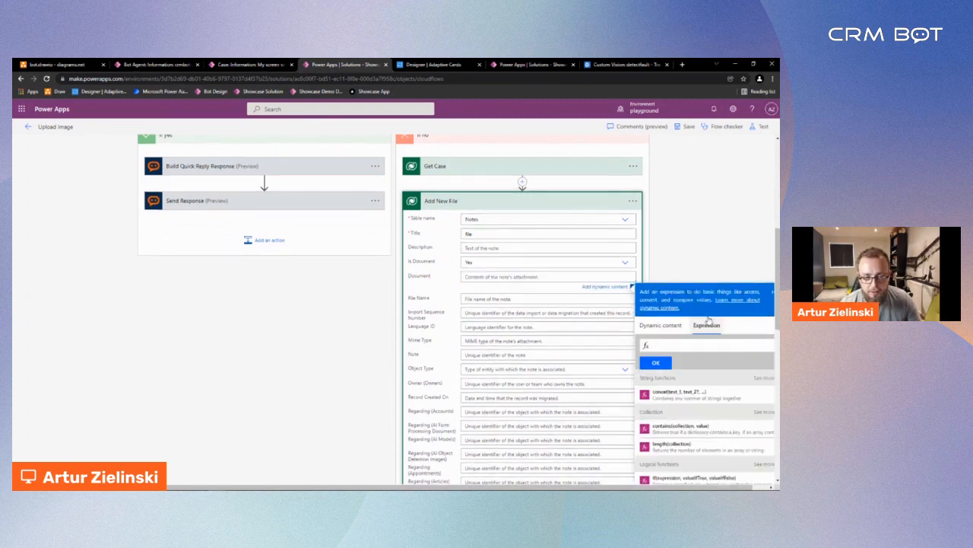
{"action": "type", "text": "@{base64(body('HTTP'))}"}
{"action": "key", "text": "BackSpace"}
{"action": "key", "text": "BackSpace"}
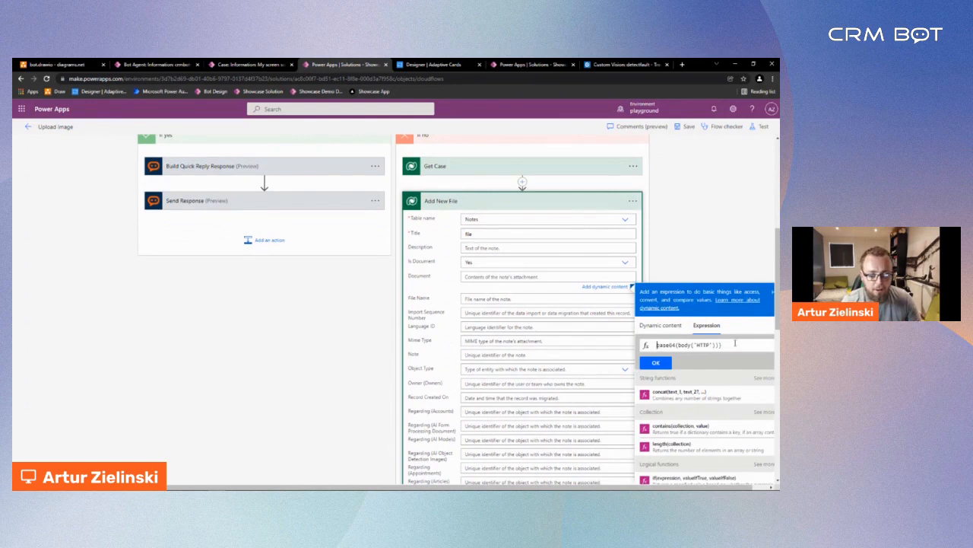
{"action": "left_click", "coordinate": [655, 362]}
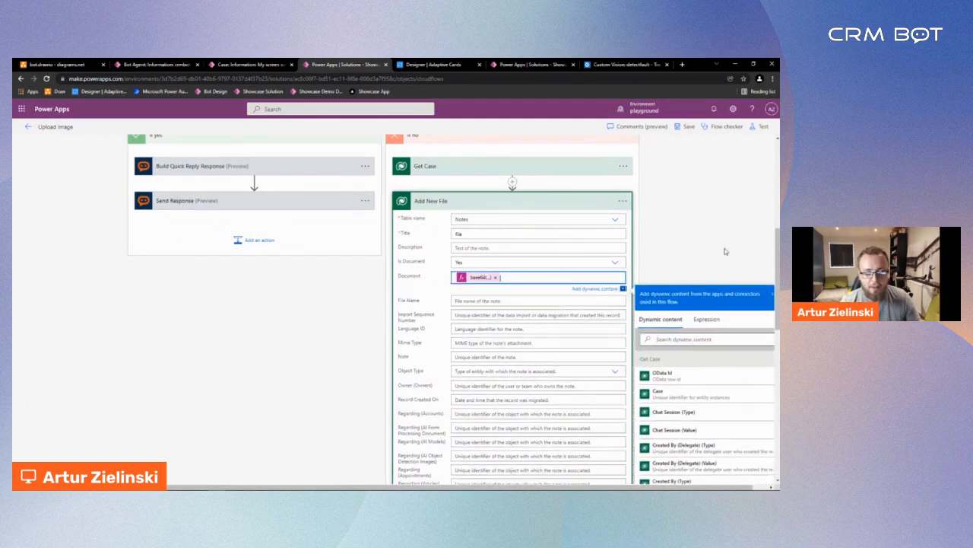
{"action": "left_click", "coordinate": [698, 248]}
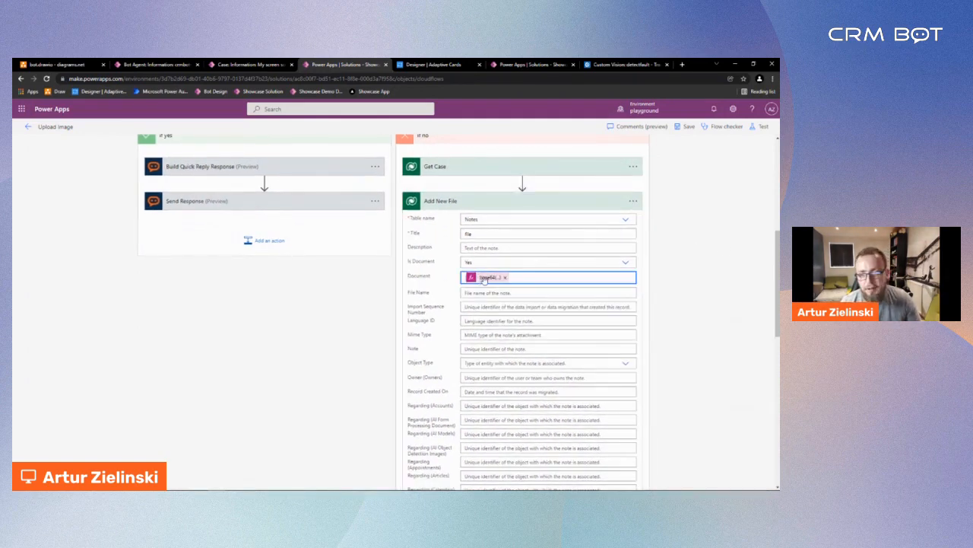
{"action": "mouse_move", "coordinate": [484, 279]}
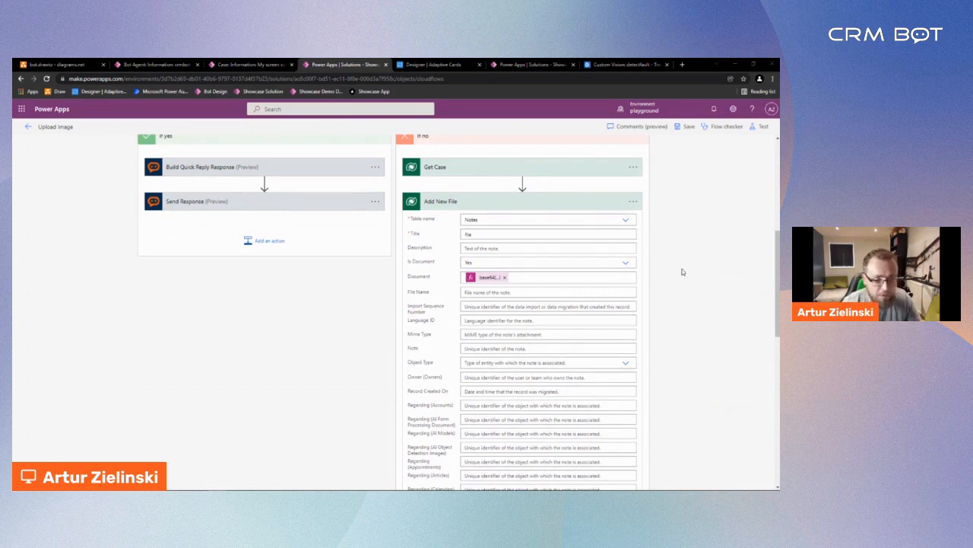
Step: Set Add New File's File Name field to the Outputs of the File Name action
{"action": "left_click", "coordinate": [521, 291]}
{"action": "left_click", "coordinate": [672, 354]}
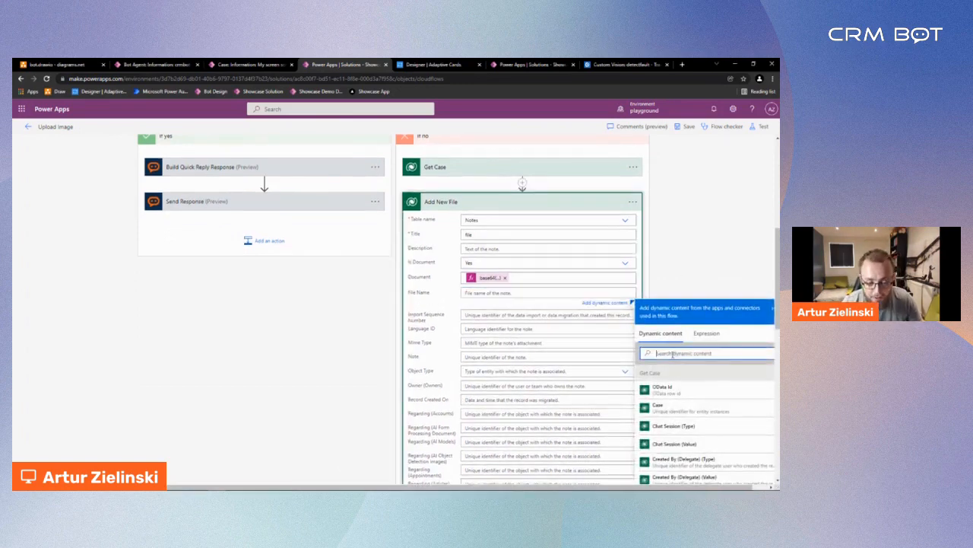
{"action": "type", "text": "butputs"}
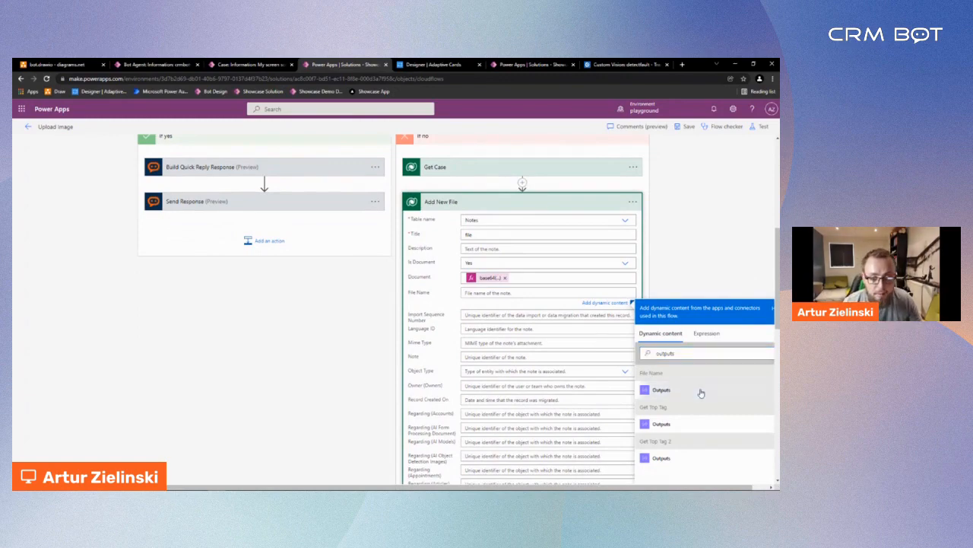
{"action": "left_click", "coordinate": [702, 393]}
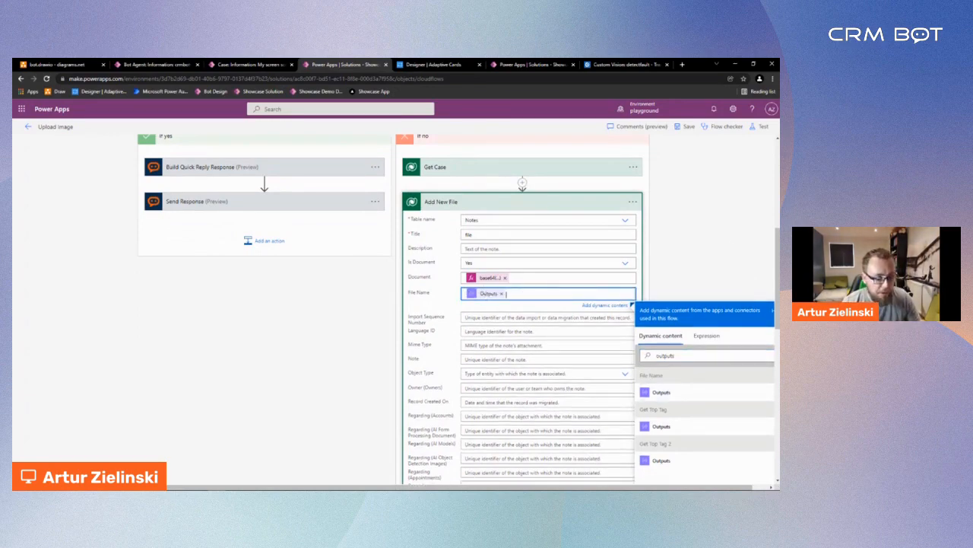
Step: Set Add New File's Regarding (Cases) field to crbfe_cases() with the Case identifier from Get Case inside the parentheses
{"action": "left_click", "coordinate": [749, 207]}
{"action": "scroll", "coordinate": [516, 335], "scroll_direction": "down", "scroll_amount": 4}
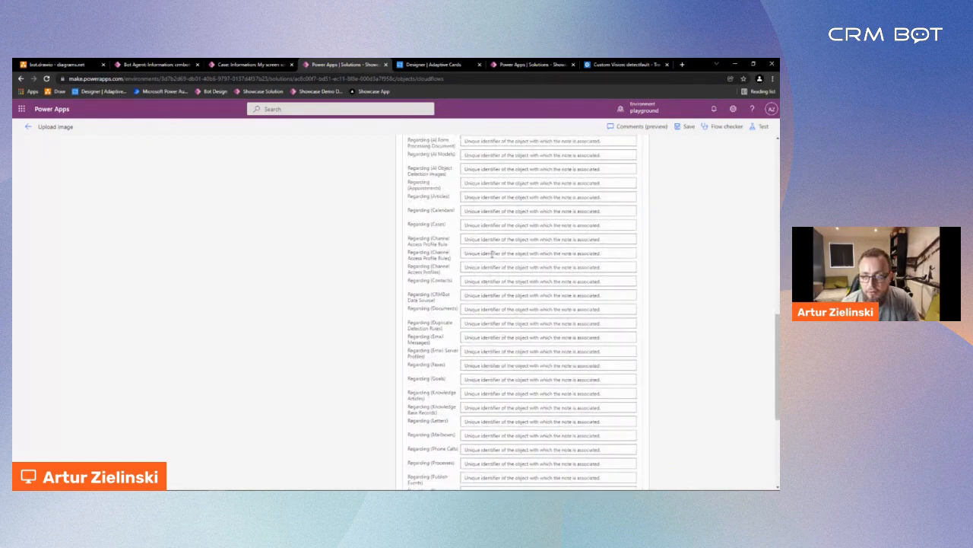
{"action": "left_click", "coordinate": [492, 225]}
{"action": "key", "text": "ctrl+v"}
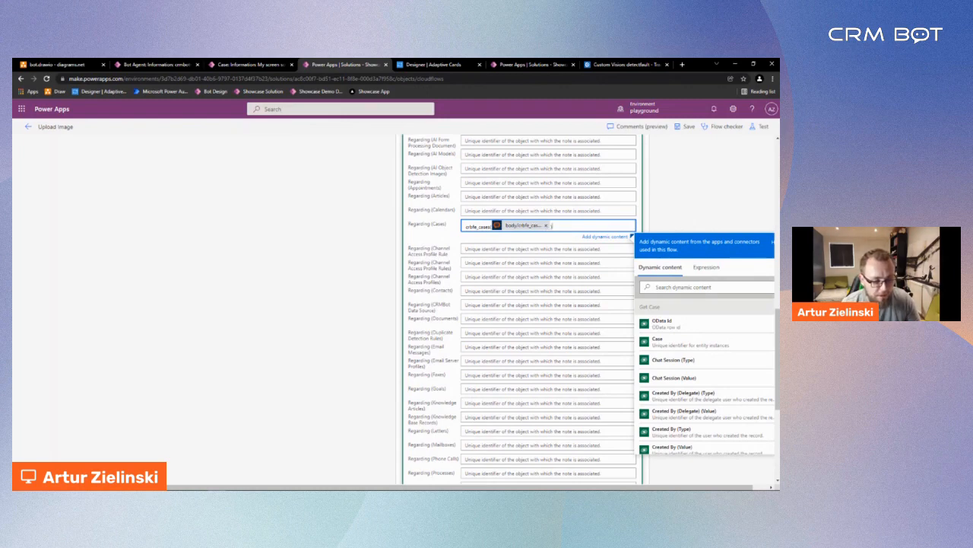
{"action": "left_click", "coordinate": [546, 225]}
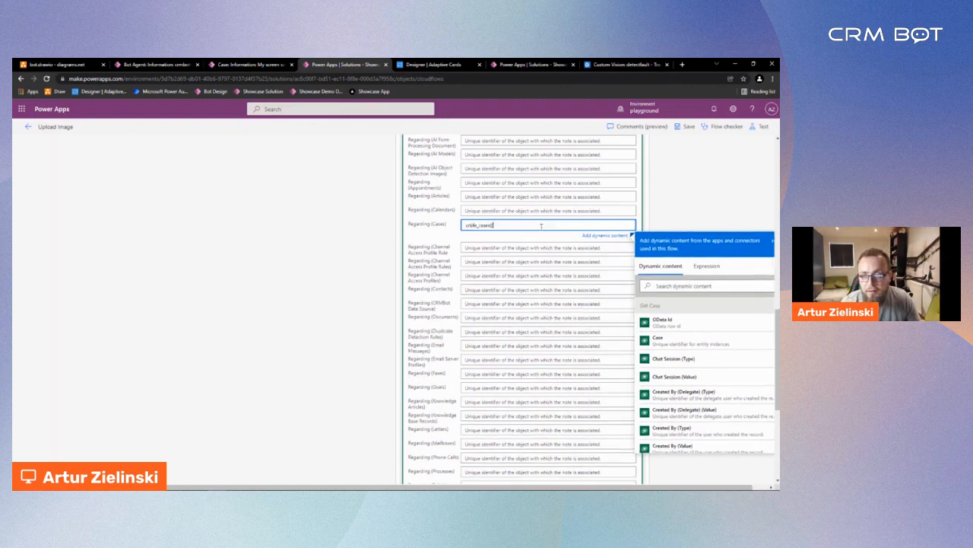
{"action": "left_click", "coordinate": [726, 284]}
{"action": "type", "text": "case"}
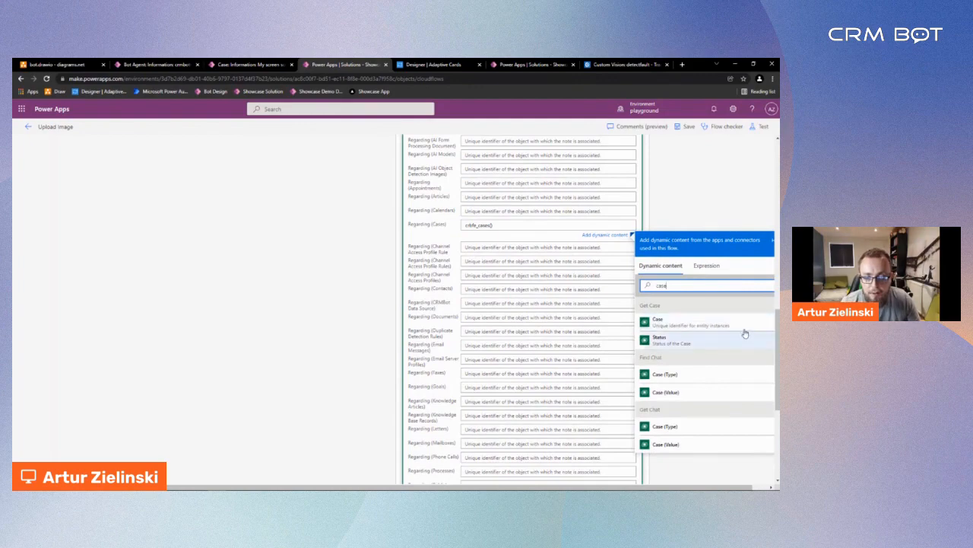
{"action": "left_click", "coordinate": [732, 323]}
{"action": "left_click", "coordinate": [681, 193]}
{"action": "scroll", "coordinate": [681, 228], "scroll_direction": "down", "scroll_amount": 5}
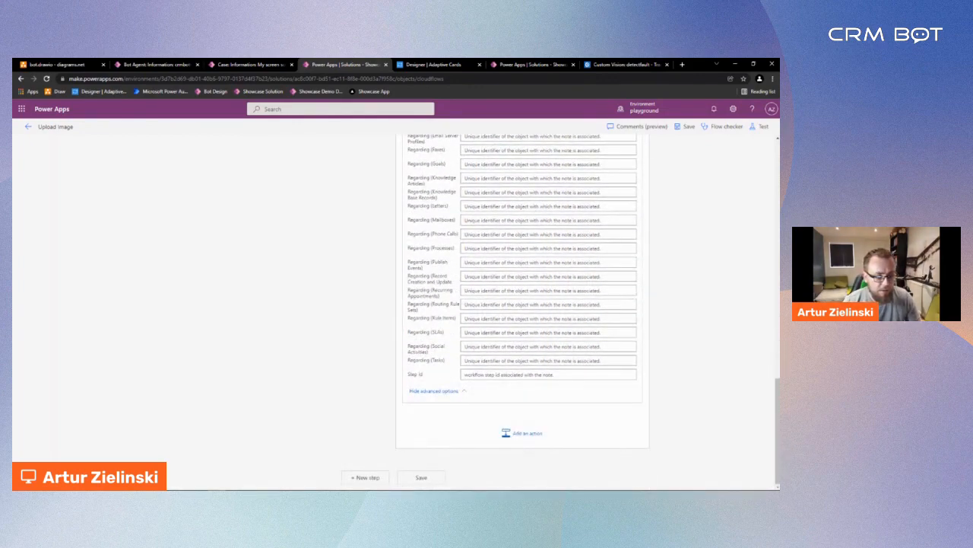
{"action": "scroll", "coordinate": [708, 226], "scroll_direction": "up", "scroll_amount": 15}
{"action": "scroll", "coordinate": [687, 239], "scroll_direction": "down", "scroll_amount": 6}
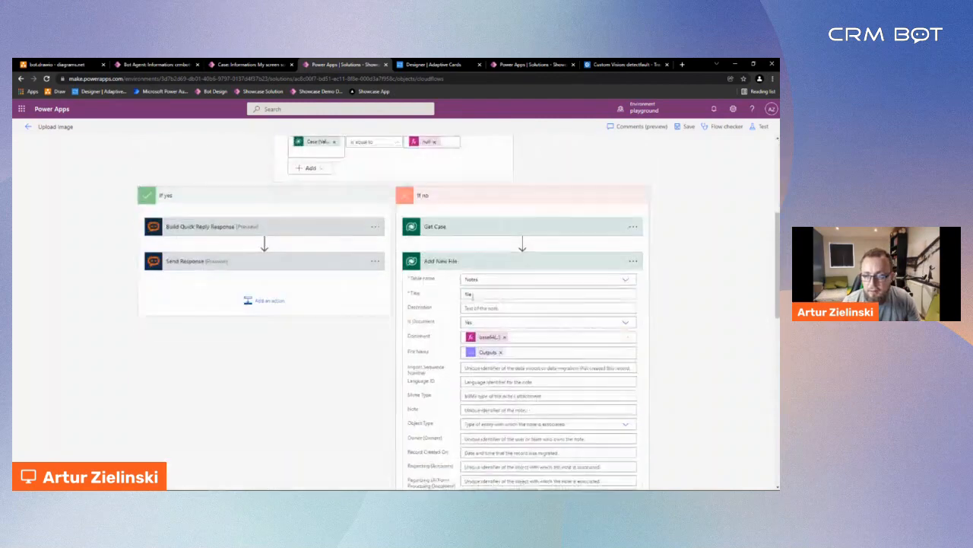
{"action": "left_click", "coordinate": [461, 262]}
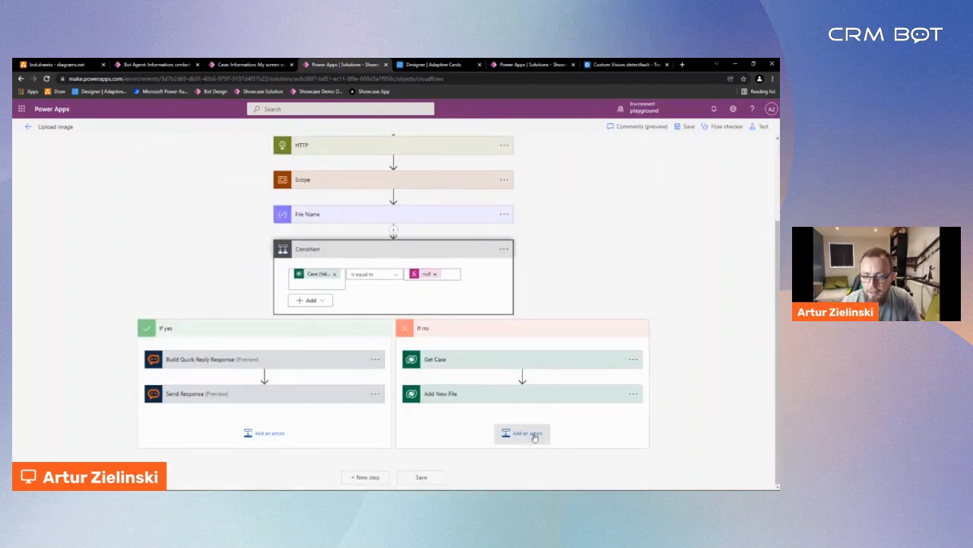
Step: Add a CRM Bot Build Text Response action after Add New File and set its Platform to the intent trigger's Platform
{"action": "left_click", "coordinate": [525, 433]}
{"action": "type", "text": "crm"}
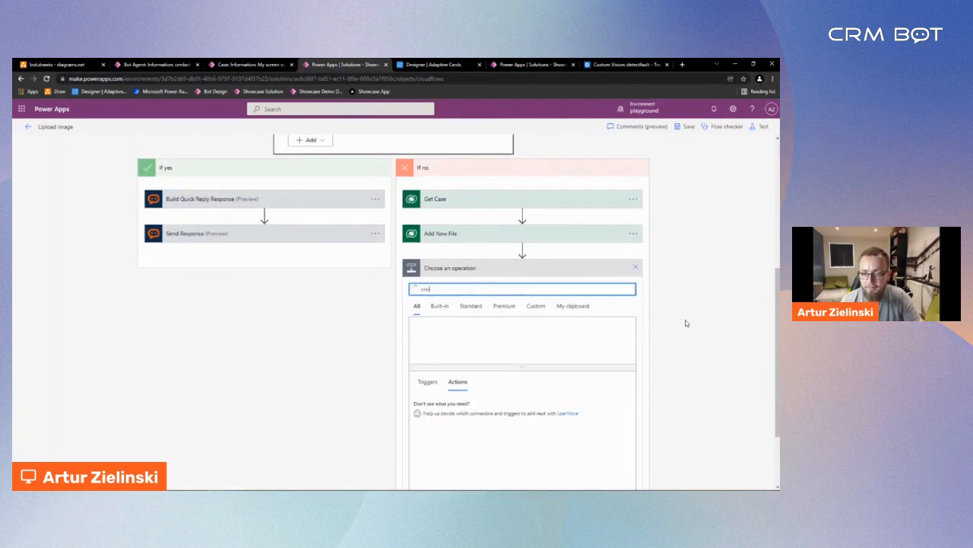
{"action": "left_click", "coordinate": [460, 340]}
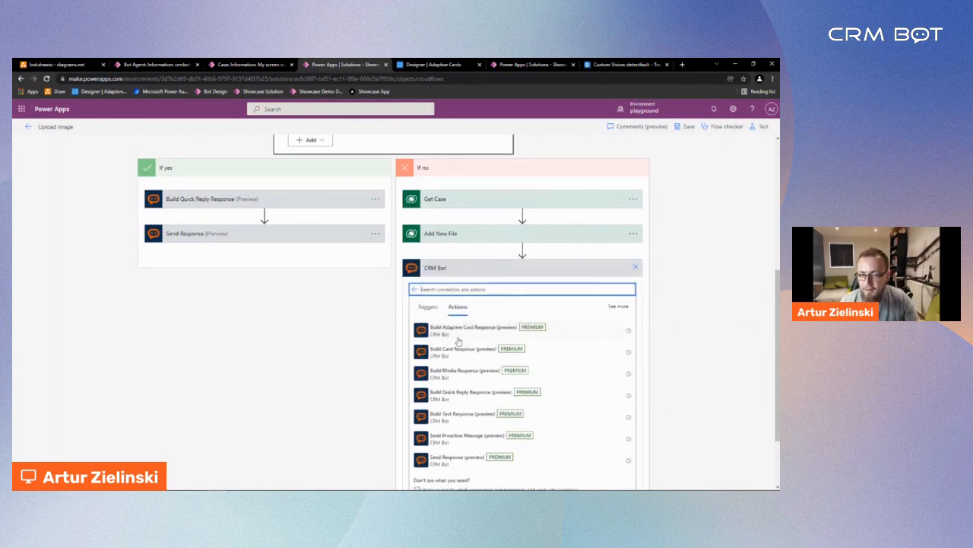
{"action": "left_click", "coordinate": [447, 421]}
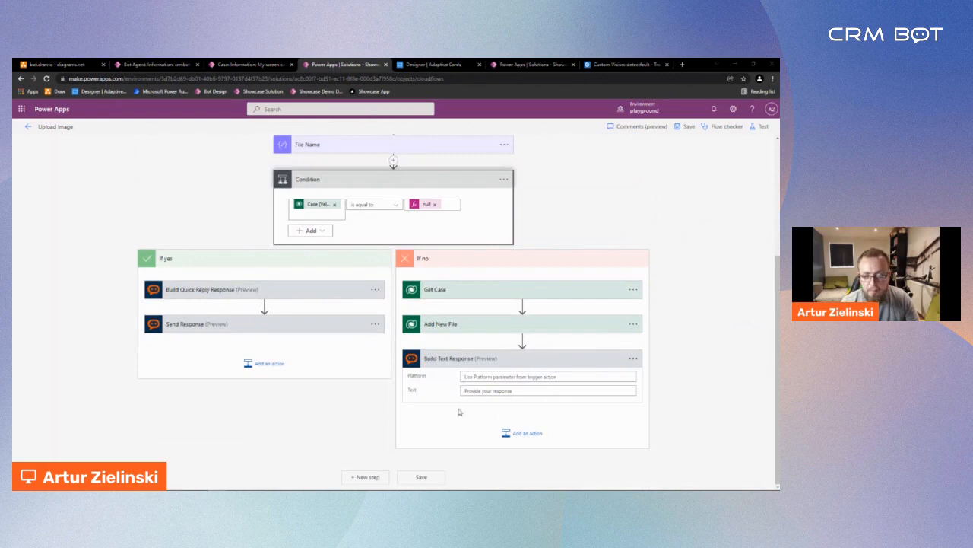
{"action": "left_click", "coordinate": [532, 376]}
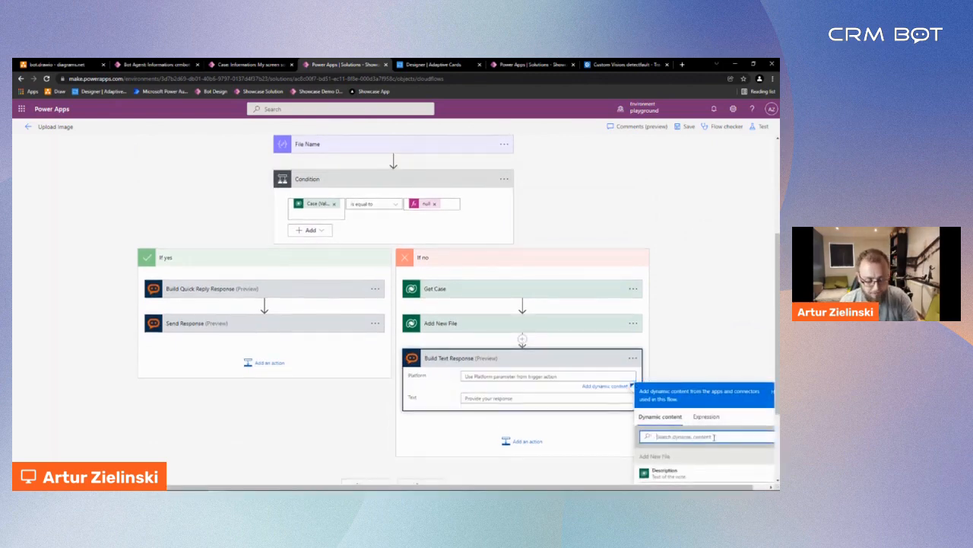
{"action": "type", "text": "platf"}
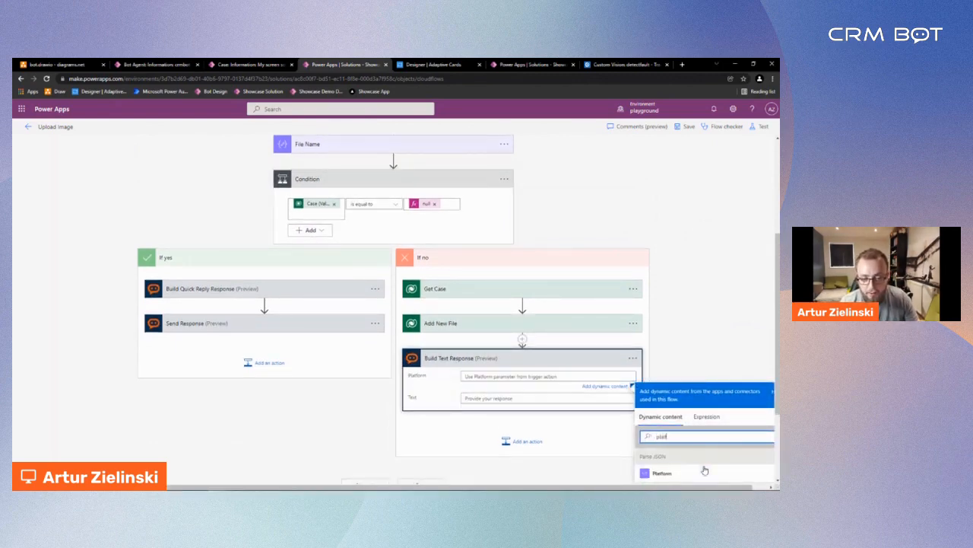
{"action": "scroll", "coordinate": [700, 456], "scroll_direction": "down", "scroll_amount": 3}
{"action": "left_click", "coordinate": [685, 389]}
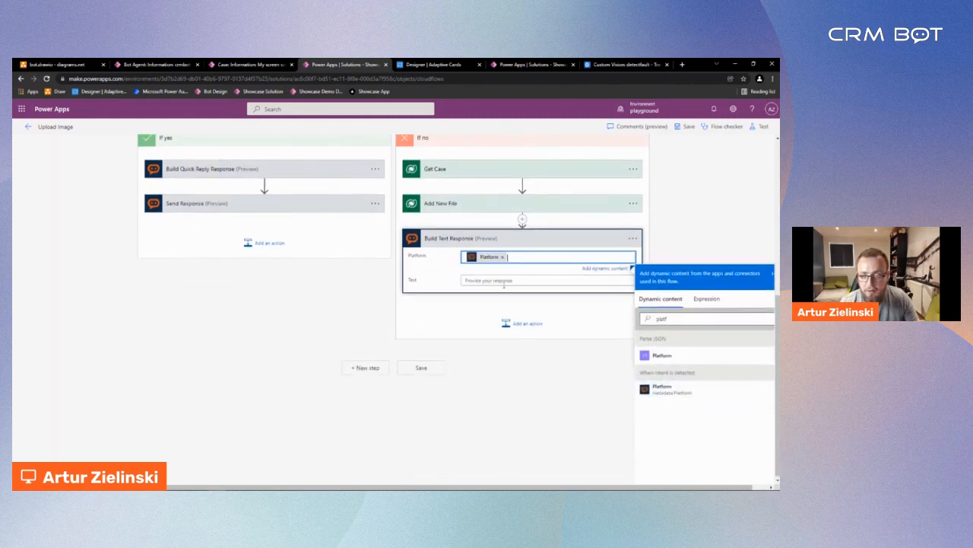
Step: Set the response text to "Wow, looks like it's a [Outputs] issue with [Outputs]. One of our agents will be in touch soon."
{"action": "left_click", "coordinate": [498, 281]}
{"action": "type", "text": "Wow, looks like it's a Outputs issue with Outputs. One of our agents will be in touch soon."}
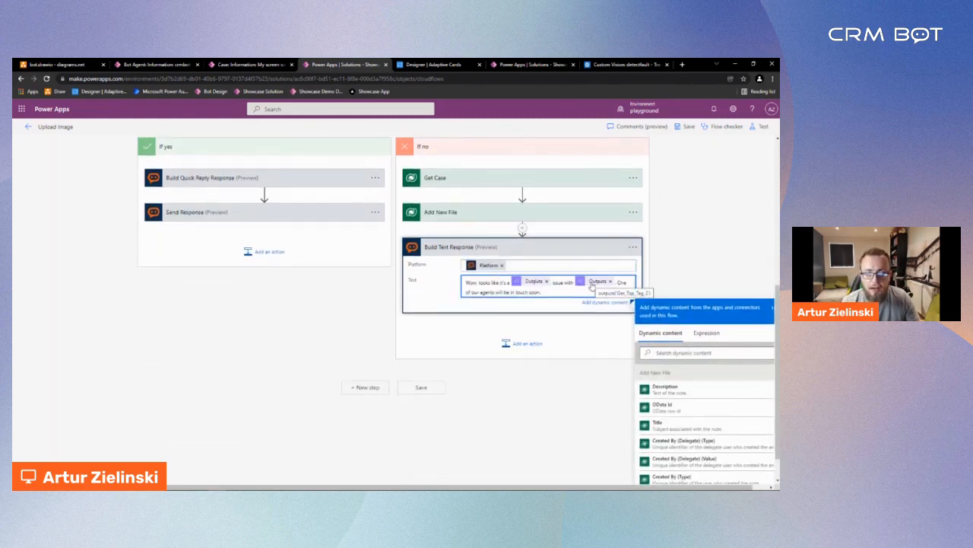
{"action": "left_click", "coordinate": [700, 259]}
Step: Review the Add New File action's settings and save the Upload Image flow
{"action": "scroll", "coordinate": [598, 279], "scroll_direction": "up", "scroll_amount": 2}
{"action": "left_click", "coordinate": [514, 312]}
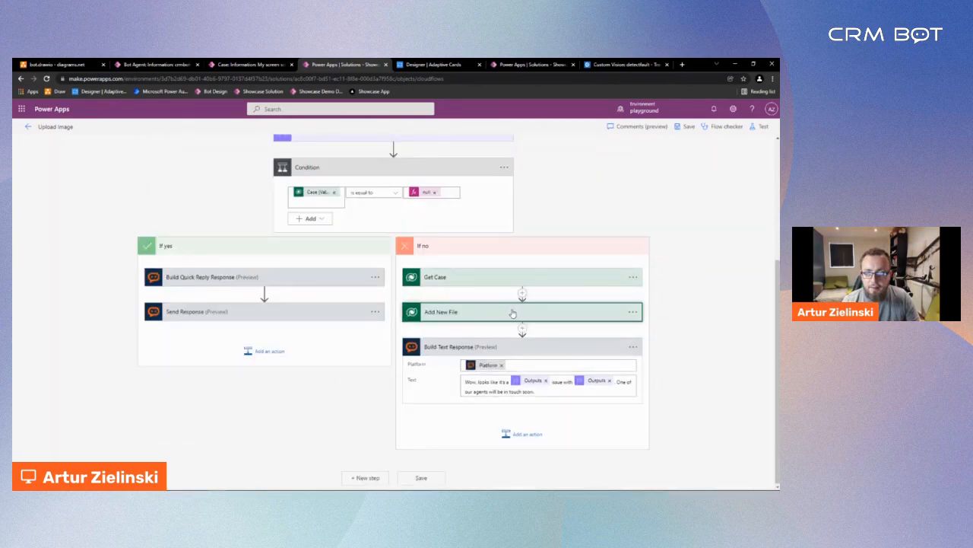
{"action": "left_click", "coordinate": [493, 283]}
{"action": "left_click", "coordinate": [495, 286]}
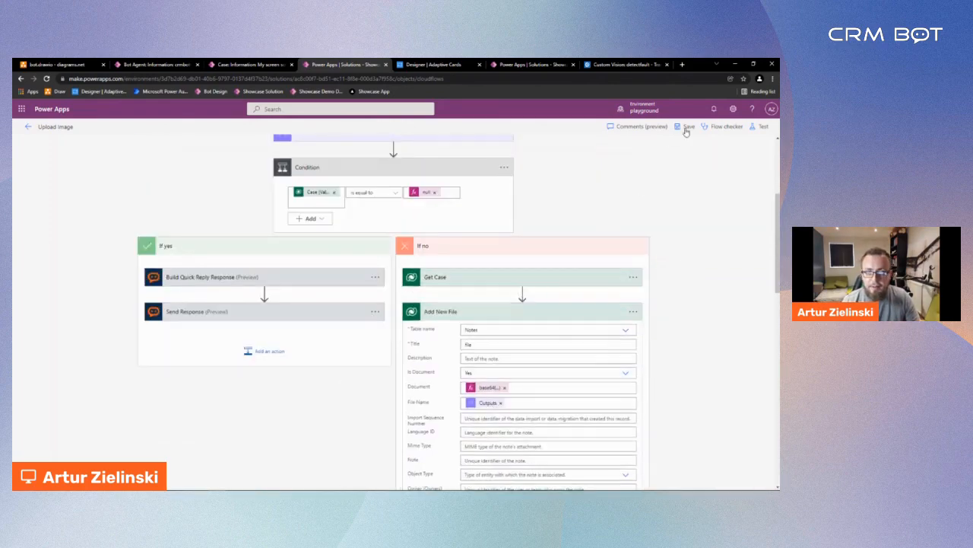
{"action": "left_click", "coordinate": [687, 126]}
{"action": "scroll", "coordinate": [672, 294], "scroll_direction": "down", "scroll_amount": 10}
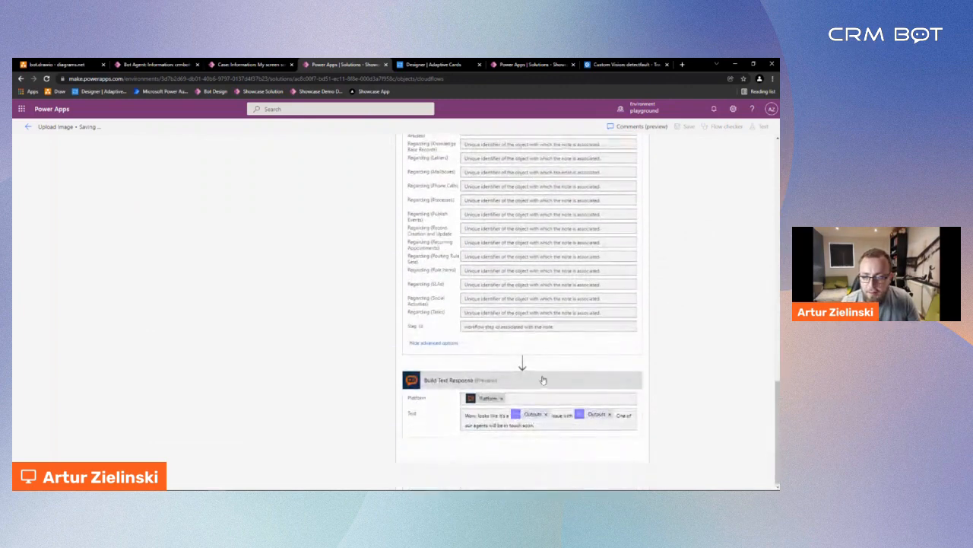
{"action": "scroll", "coordinate": [541, 378], "scroll_direction": "up", "scroll_amount": 10}
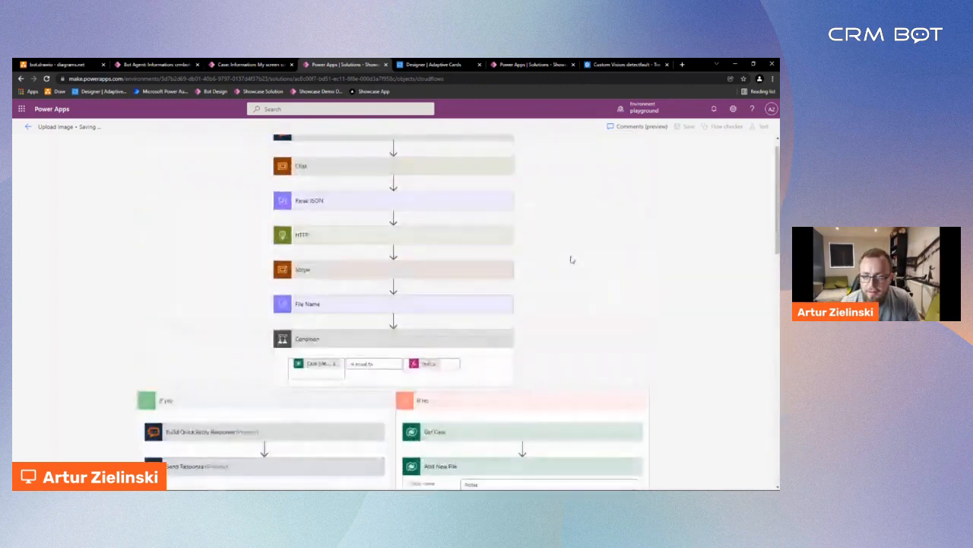
{"action": "left_click", "coordinate": [562, 467]}
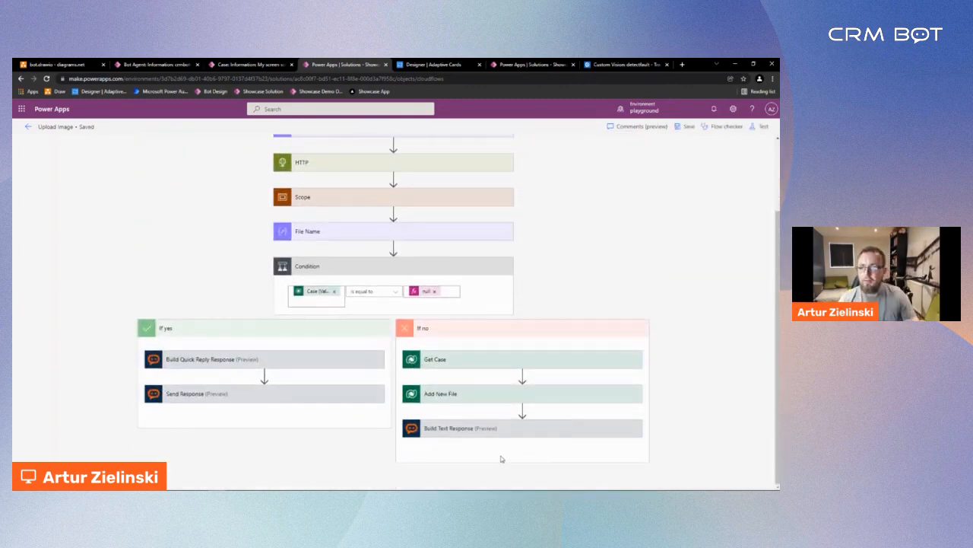
Step: Add a CRM Bot Send Response action after Build Text Response and set its Bot Session ID to the trigger's BotSessionId
{"action": "left_click", "coordinate": [525, 482]}
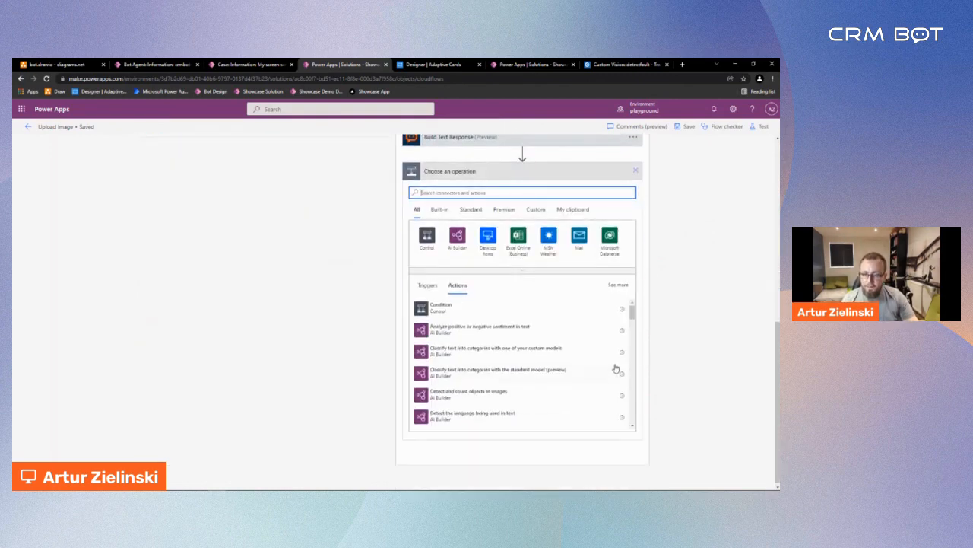
{"action": "type", "text": "crm"}
{"action": "left_click", "coordinate": [457, 241]}
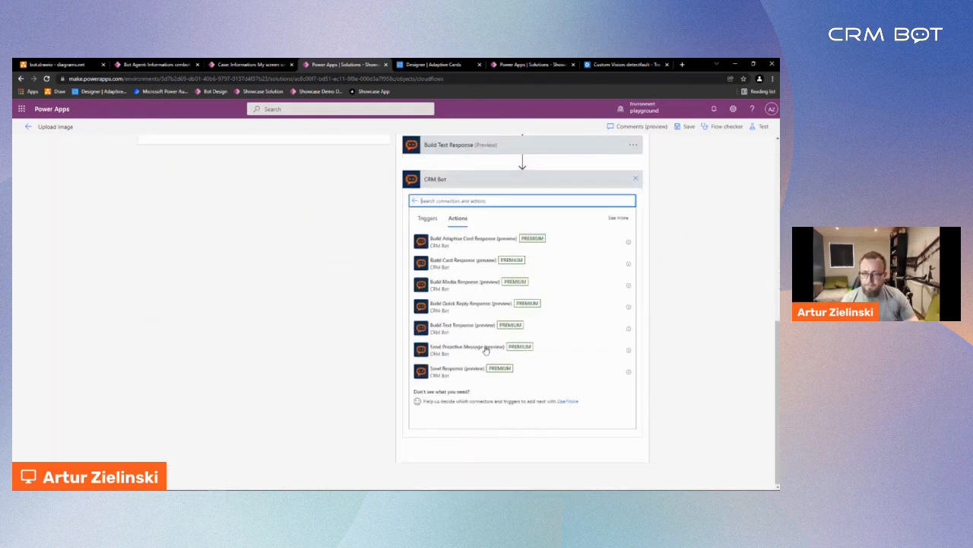
{"action": "left_click", "coordinate": [476, 372]}
{"action": "left_click", "coordinate": [494, 271]}
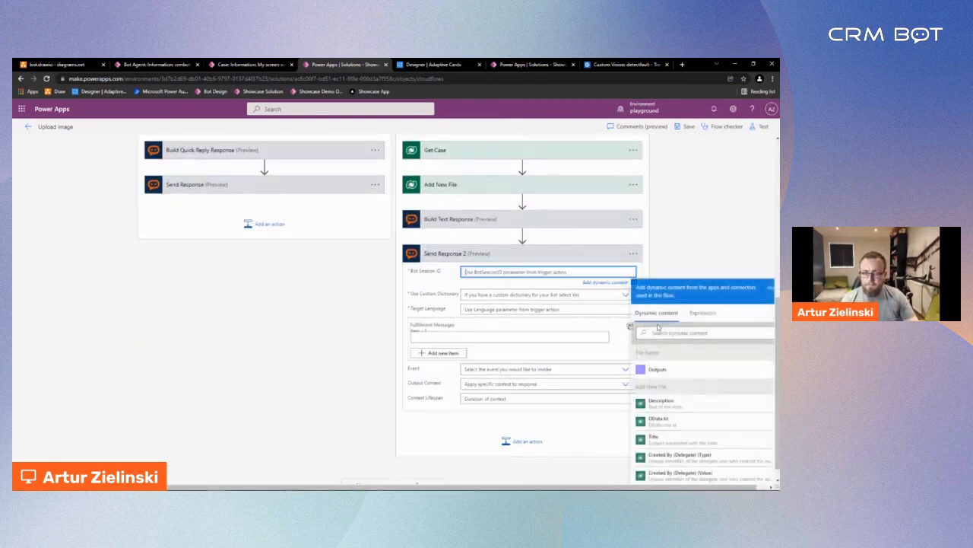
{"action": "type", "text": "botse"}
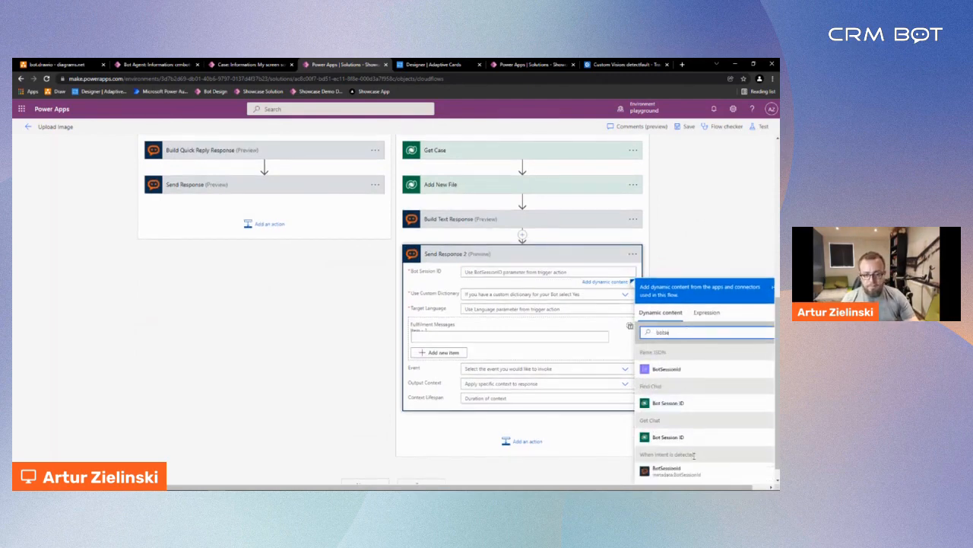
{"action": "left_click", "coordinate": [667, 469]}
Step: Set Send Response 2's Use Custom Dictionary to No and its Target Language to the trigger's Language
{"action": "left_click", "coordinate": [494, 295]}
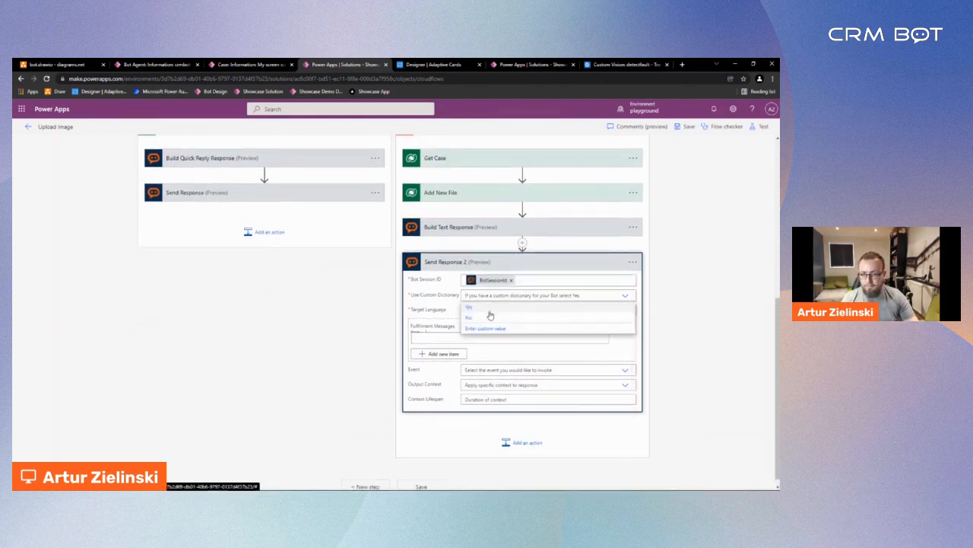
{"action": "left_click", "coordinate": [479, 307]}
{"action": "left_click", "coordinate": [468, 316]}
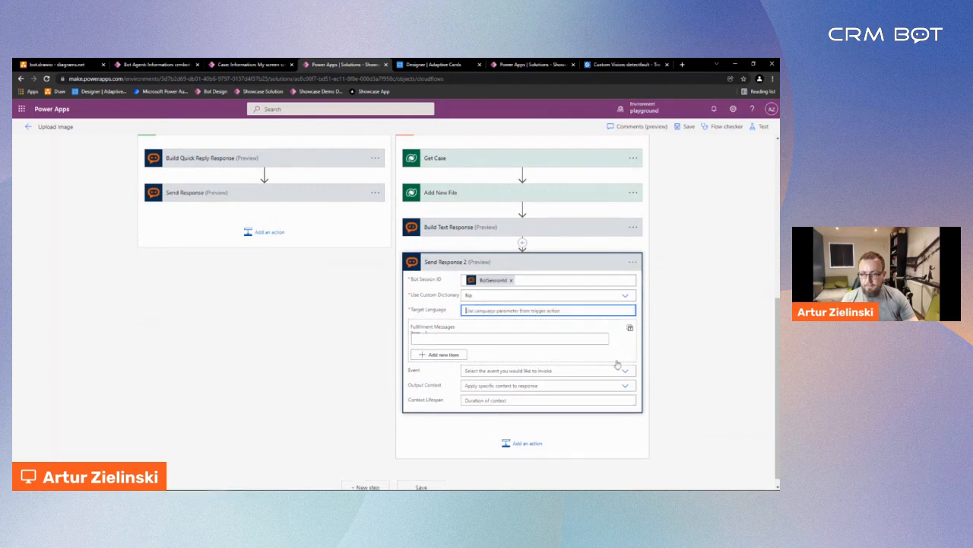
{"action": "left_click", "coordinate": [533, 310]}
{"action": "left_click", "coordinate": [687, 369]}
{"action": "type", "text": "languj"}
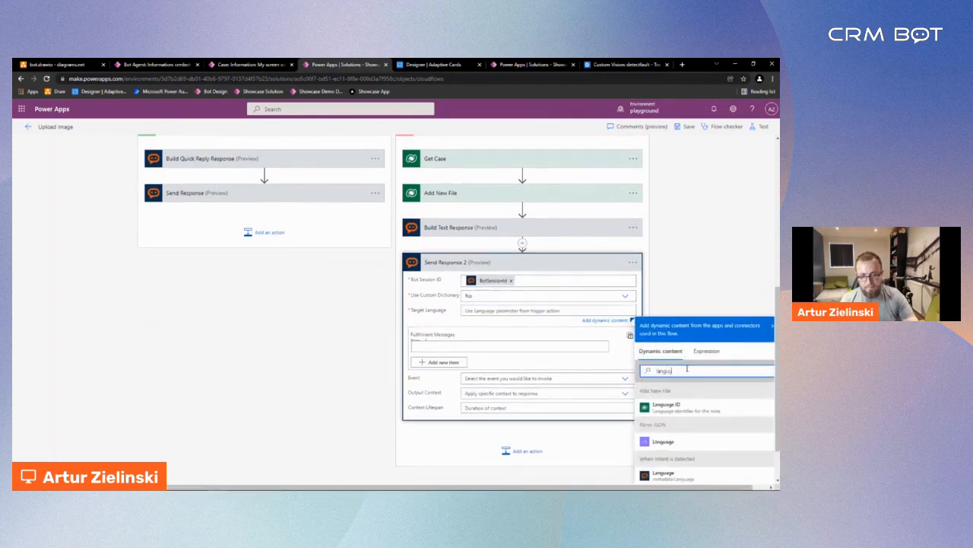
{"action": "left_click", "coordinate": [688, 473]}
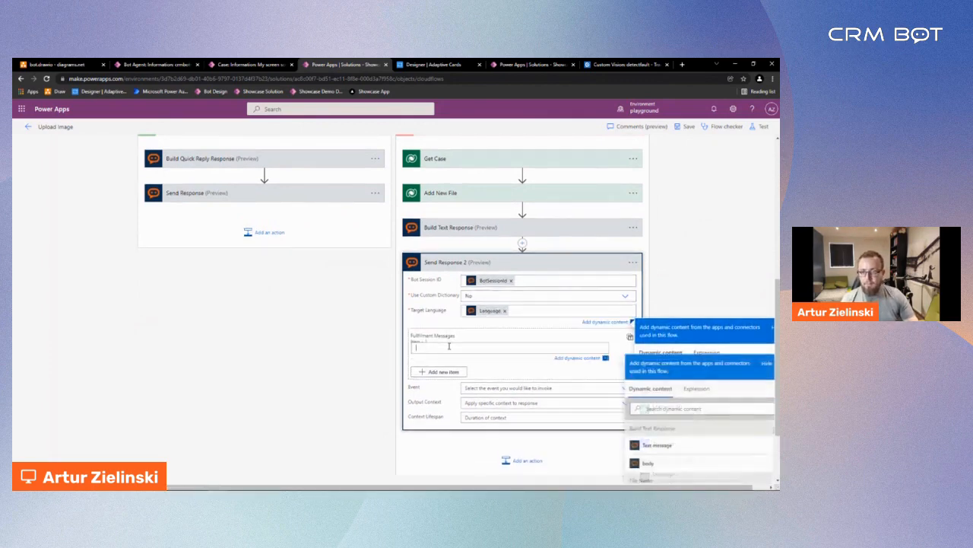
Step: Add the Text message from Build Text Response as Send Response 2's fulfillment message and save the flow
{"action": "left_click", "coordinate": [684, 448]}
{"action": "left_click", "coordinate": [572, 270]}
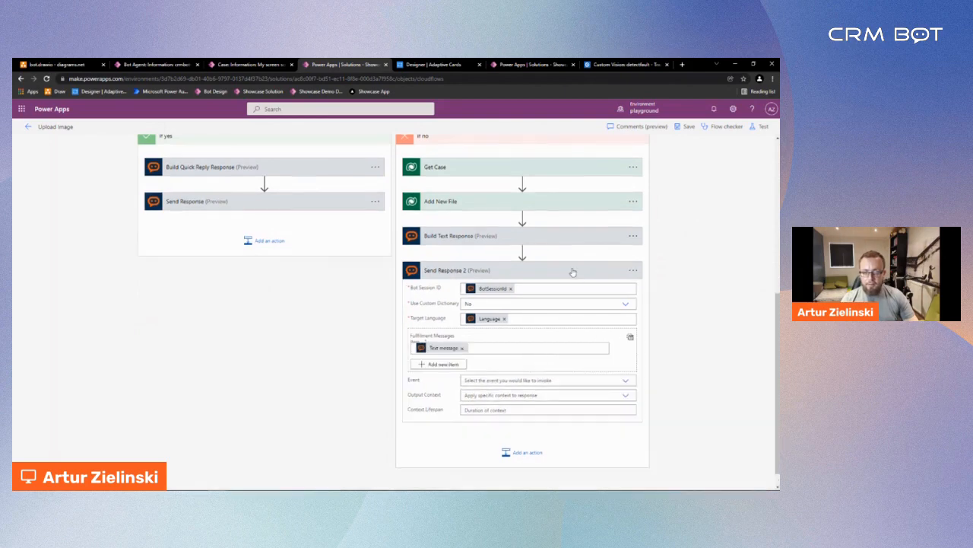
{"action": "left_click", "coordinate": [685, 127]}
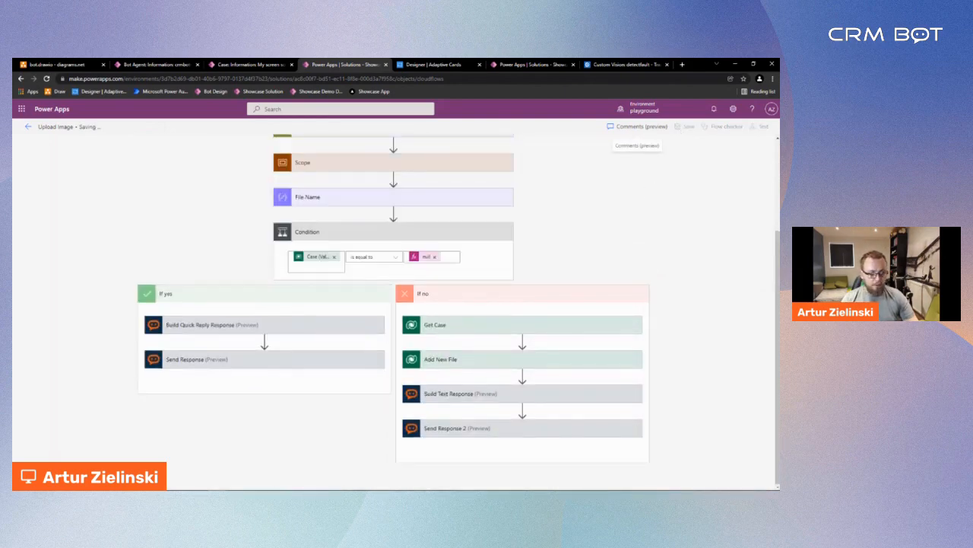
{"action": "scroll", "coordinate": [632, 321], "scroll_direction": "up", "scroll_amount": 3}
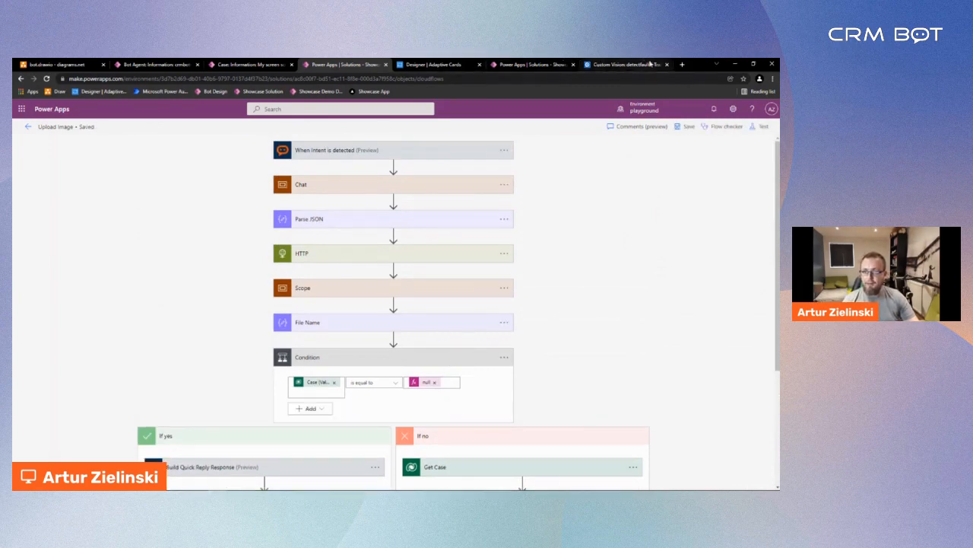
Step: Load crmbot-showcase.netlify.app in a new browser tab and start a new case in its chat
{"action": "left_click", "coordinate": [682, 66]}
{"action": "type", "text": "crmbot-showcase.netlify.app"}
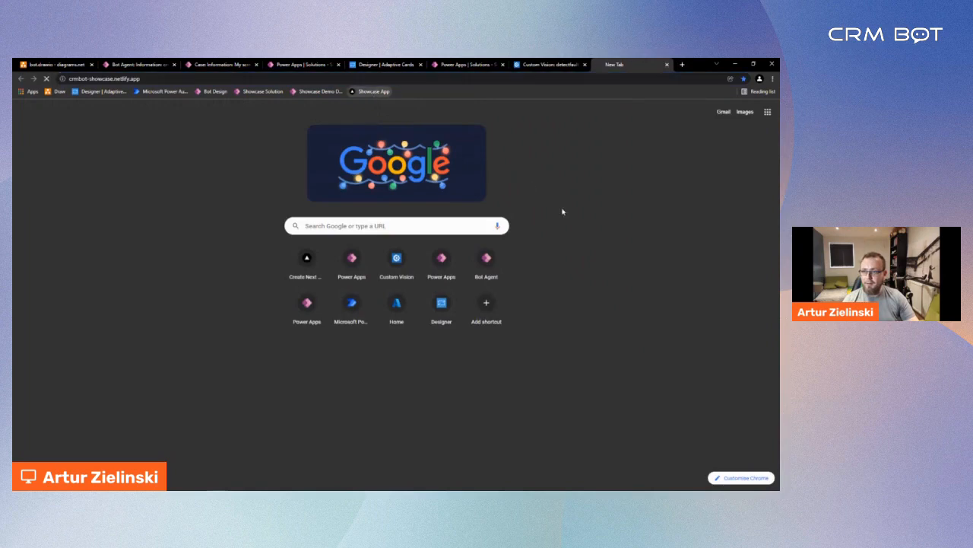
{"action": "key", "text": "Return"}
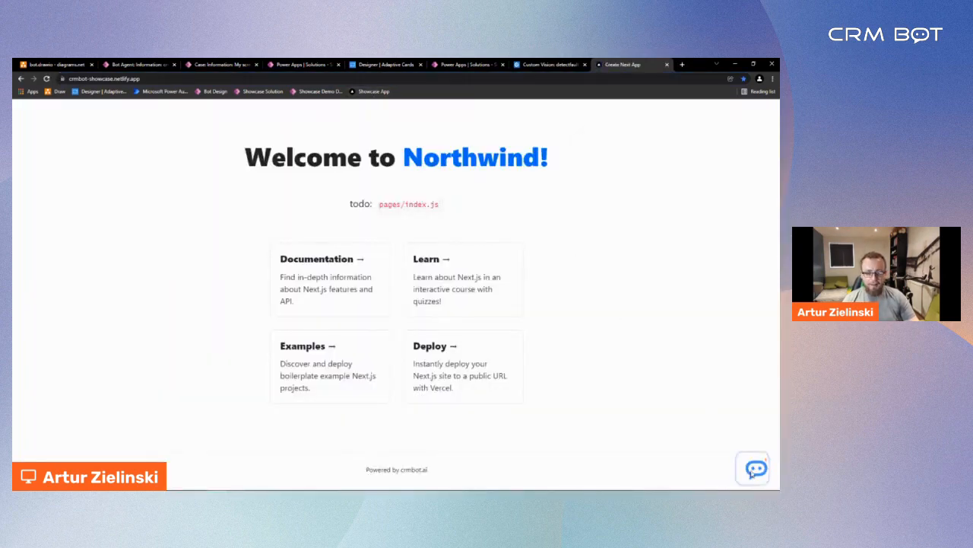
{"action": "left_click", "coordinate": [756, 467]}
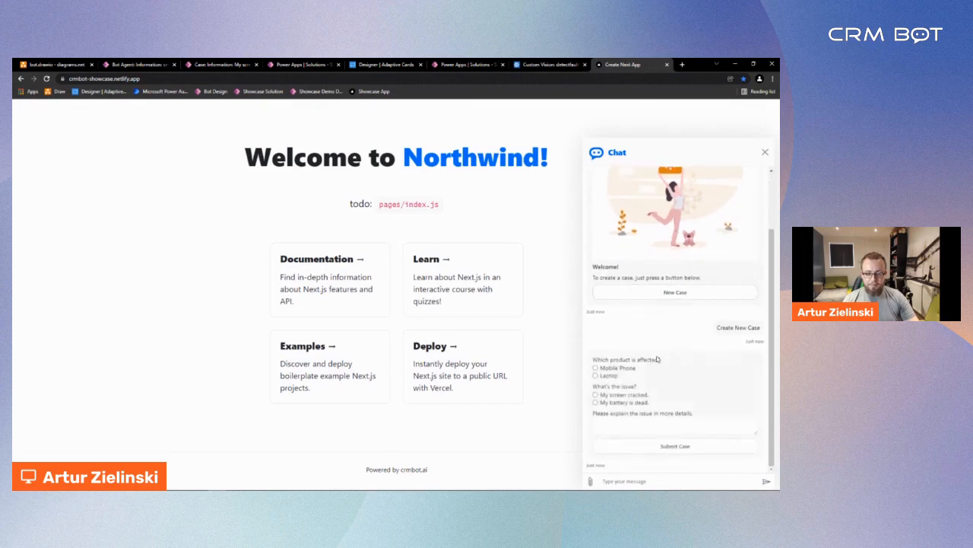
Step: Submit a case in the chat for Mobile Phone with the issue "My screen cracked." and the details "awd"
{"action": "left_click", "coordinate": [616, 368]}
{"action": "left_click", "coordinate": [615, 395]}
{"action": "left_click", "coordinate": [619, 422]}
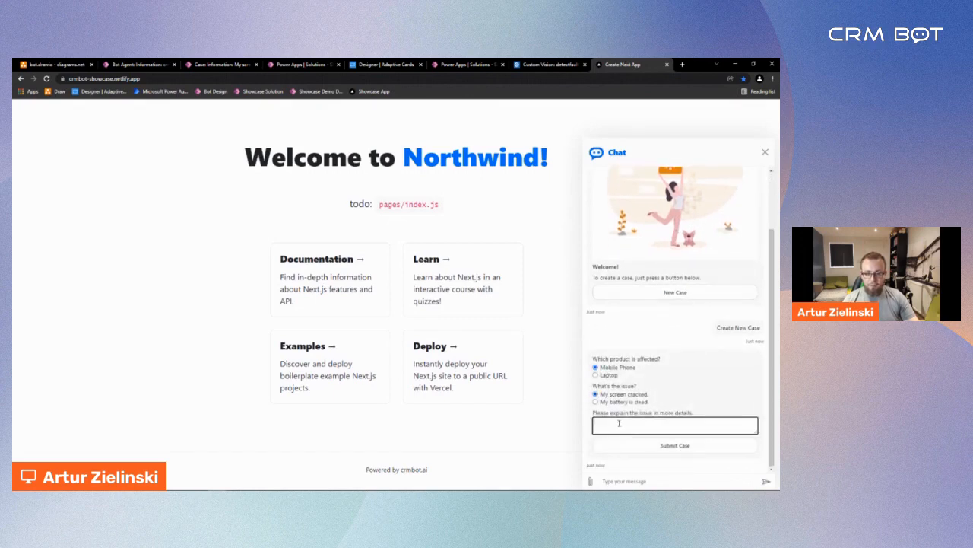
{"action": "type", "text": "asd"}
{"action": "left_click", "coordinate": [673, 445]}
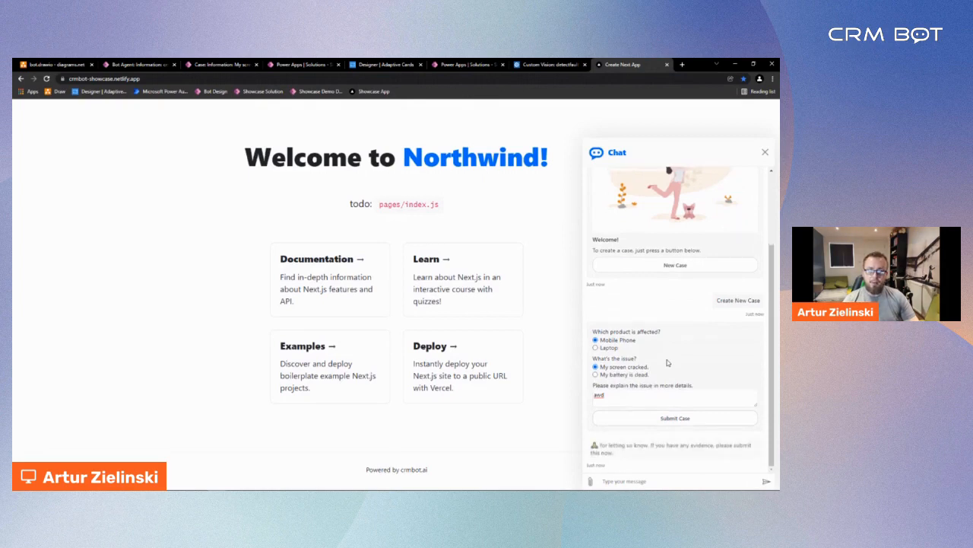
Step: Upload the photo of the cracked white phone from the showcase folder as evidence in the chat
{"action": "left_click", "coordinate": [591, 482]}
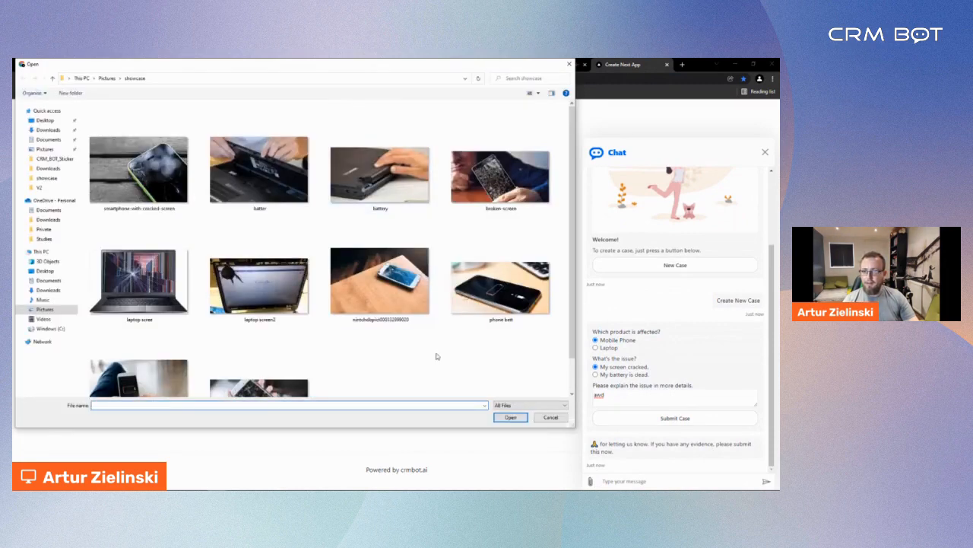
{"action": "double_click", "coordinate": [391, 275]}
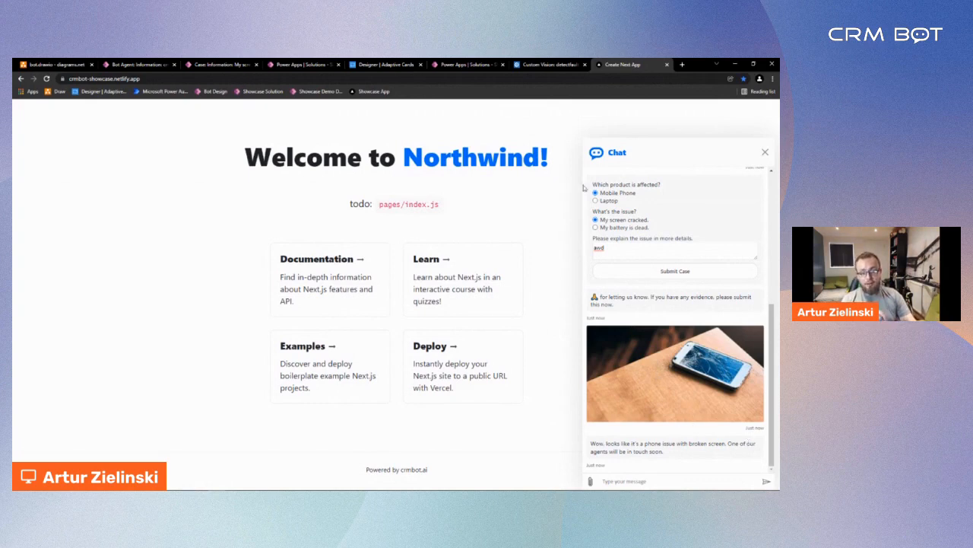
Step: Find the newly submitted phone case with description "awd" among the Showcase app's Cases and view the image attached to its note
{"action": "left_click", "coordinate": [487, 65]}
{"action": "left_click", "coordinate": [304, 64]}
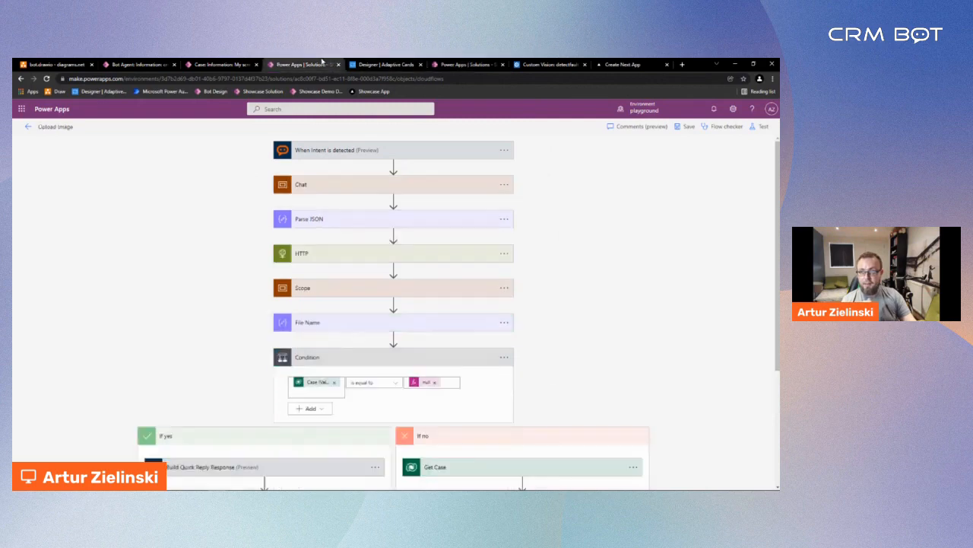
{"action": "left_click", "coordinate": [204, 65]}
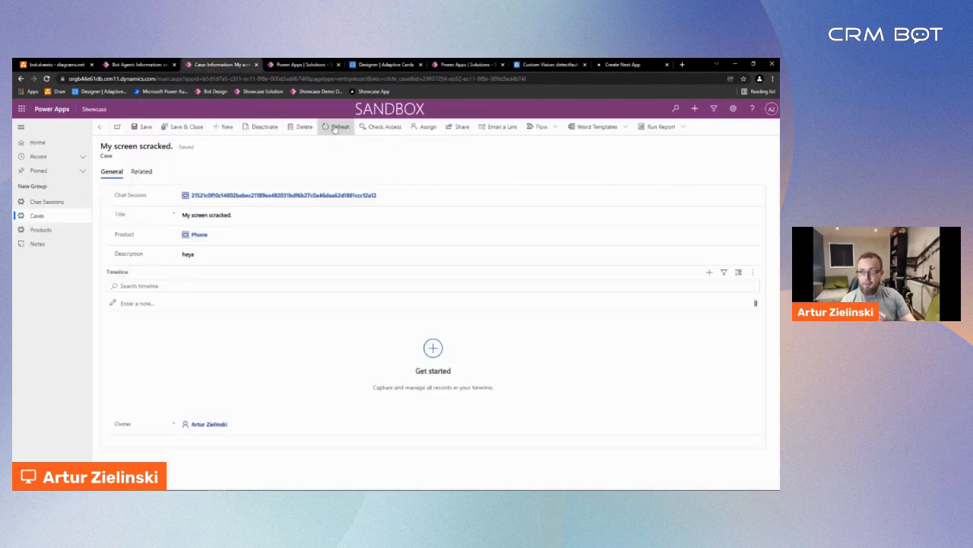
{"action": "left_click", "coordinate": [335, 126]}
{"action": "left_click", "coordinate": [194, 194]}
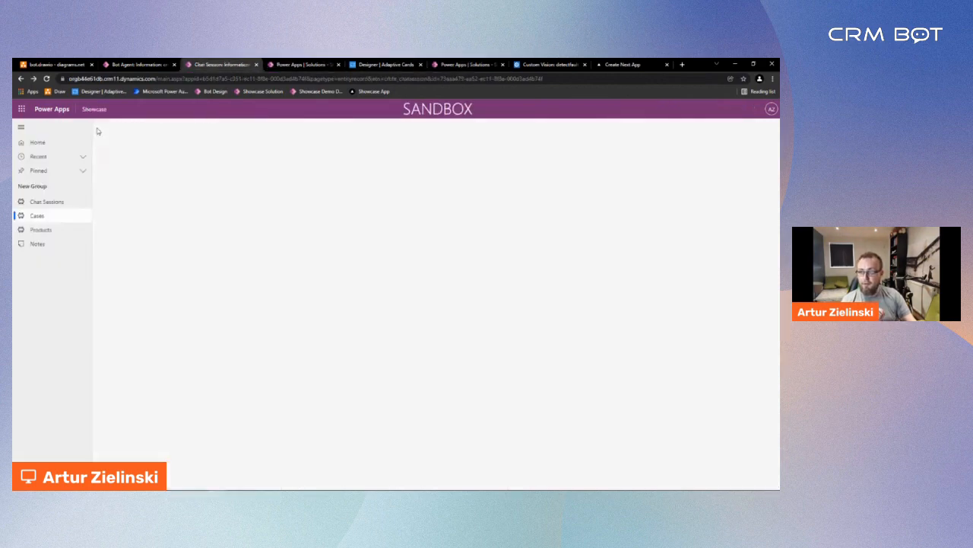
{"action": "left_click", "coordinate": [53, 216]}
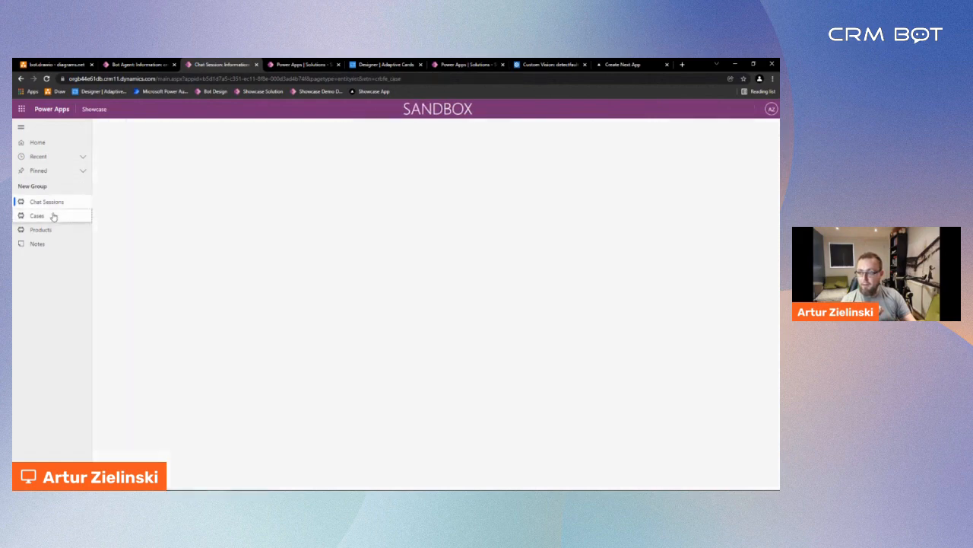
{"action": "left_click", "coordinate": [168, 185]}
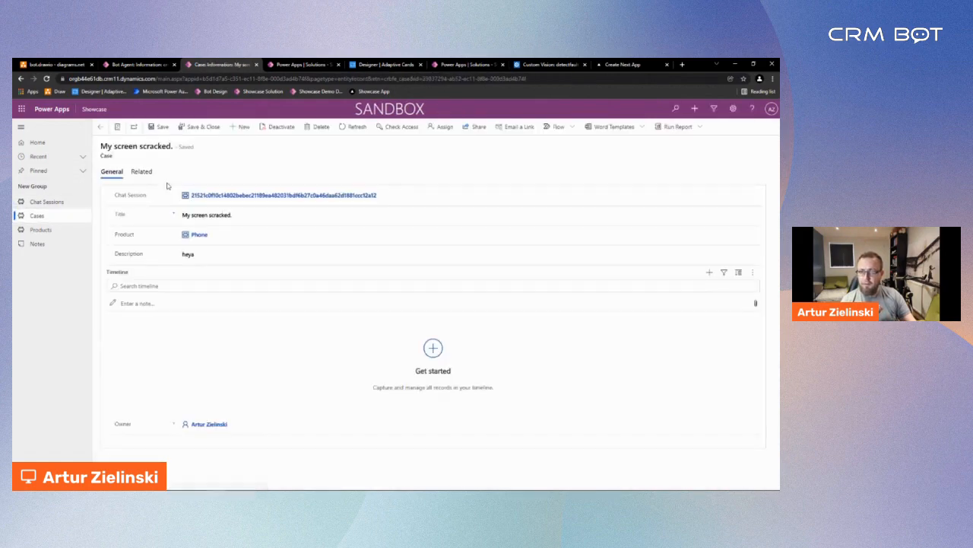
{"action": "left_click", "coordinate": [99, 126]}
{"action": "left_click", "coordinate": [148, 202]}
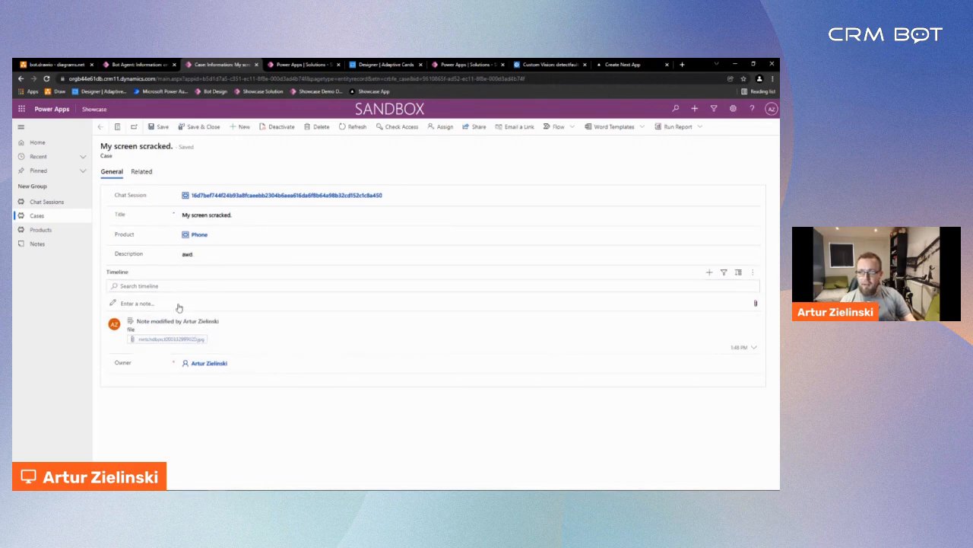
{"action": "left_click", "coordinate": [176, 340]}
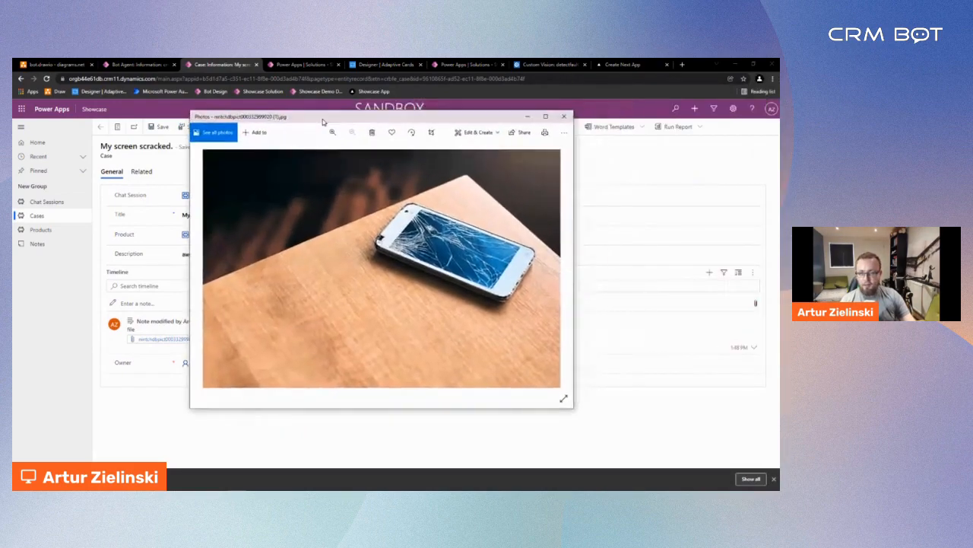
{"action": "left_click", "coordinate": [571, 117]}
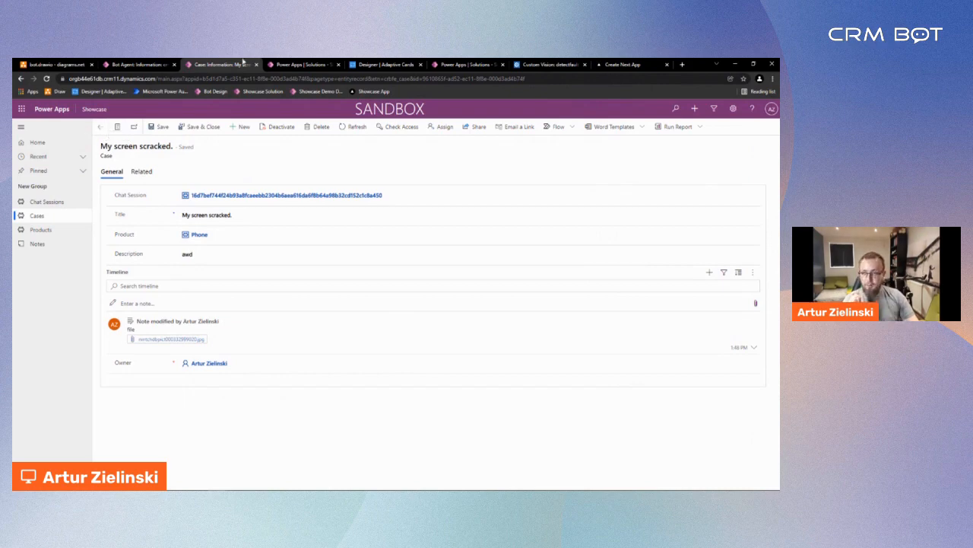
Step: Leave the Case Submitted flow for the Showcase solution's cloud flows and start building a new automated cloud flow
{"action": "left_click", "coordinate": [145, 63]}
{"action": "left_click", "coordinate": [464, 64]}
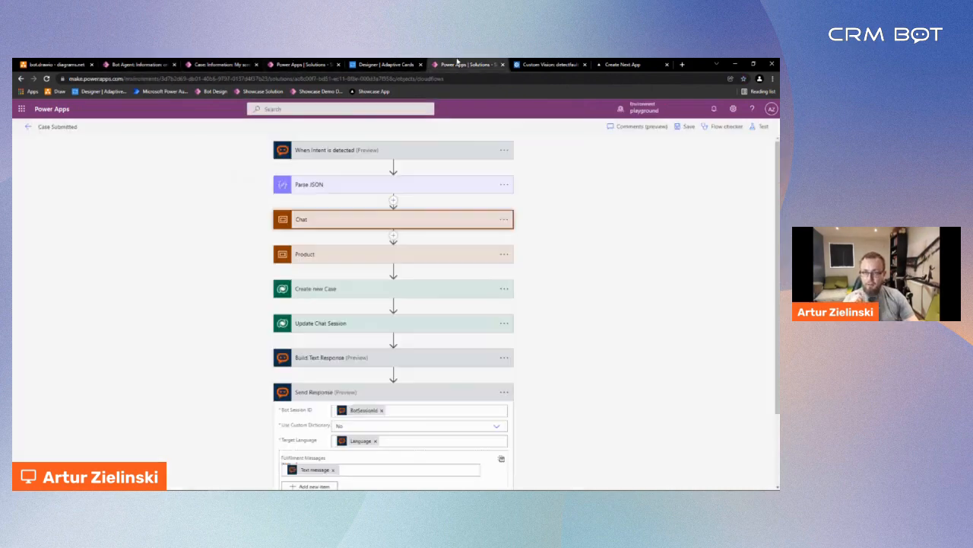
{"action": "left_click", "coordinate": [32, 130]}
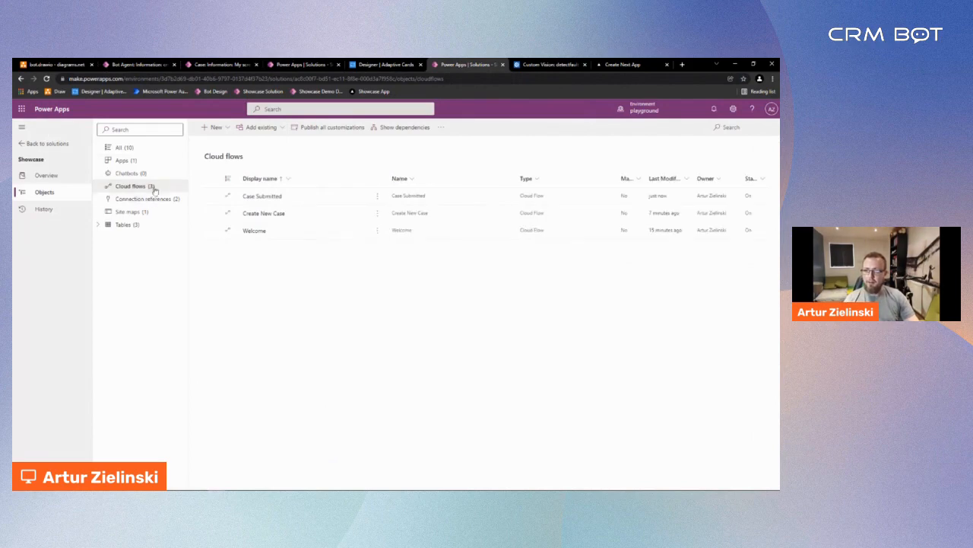
{"action": "left_click", "coordinate": [214, 127]}
{"action": "mouse_move", "coordinate": [239, 163]}
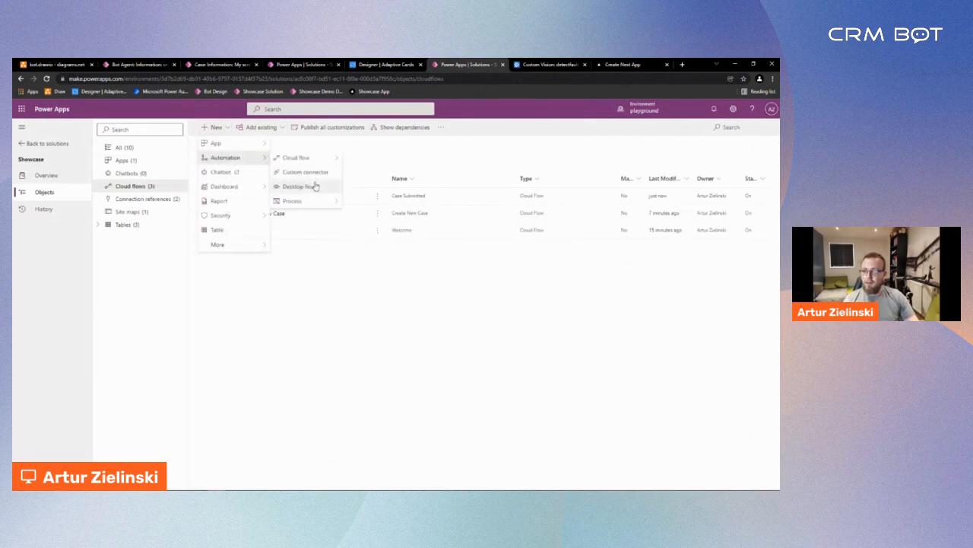
{"action": "mouse_move", "coordinate": [317, 158]}
{"action": "left_click", "coordinate": [381, 161]}
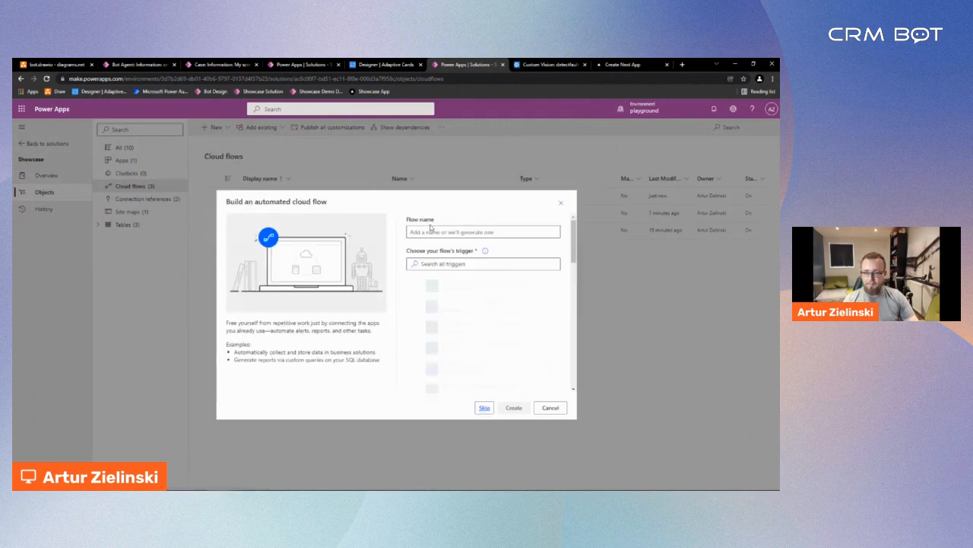
Step: Name the flow Notify Customer and create it with the CRM Bot trigger When intent is detected
{"action": "left_click", "coordinate": [433, 230]}
{"action": "type", "text": "No"}
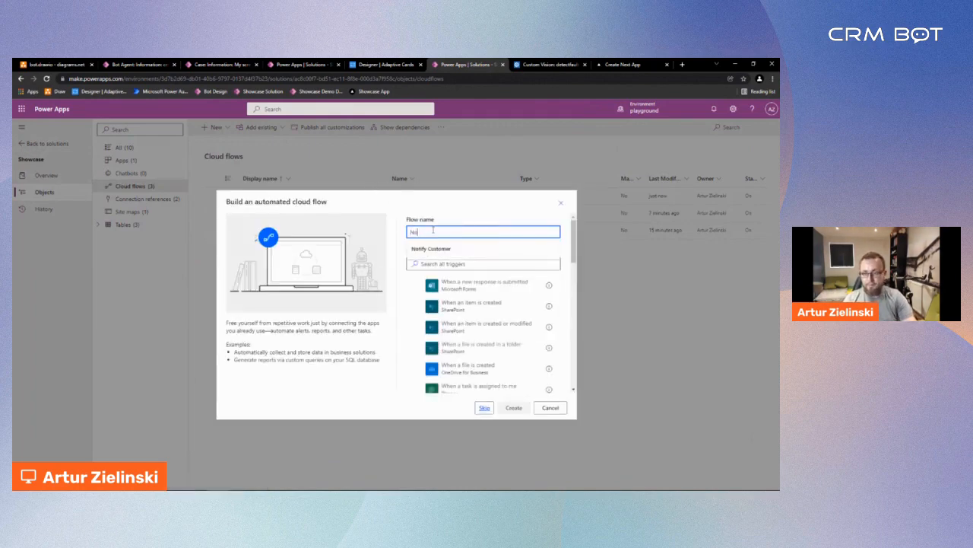
{"action": "type", "text": "tif"}
{"action": "left_click", "coordinate": [431, 249]}
{"action": "left_click", "coordinate": [479, 263]}
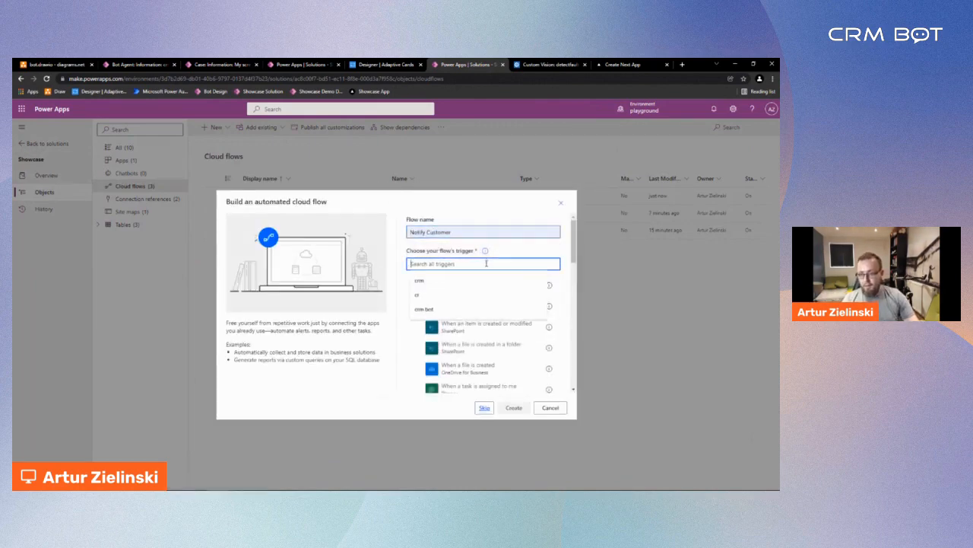
{"action": "type", "text": "crm"}
{"action": "left_click", "coordinate": [455, 282]}
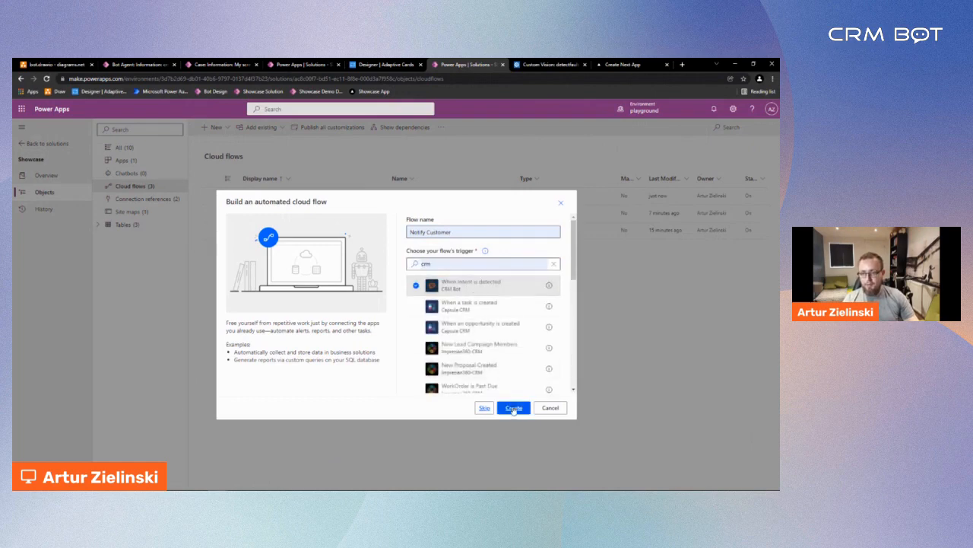
{"action": "left_click", "coordinate": [513, 407]}
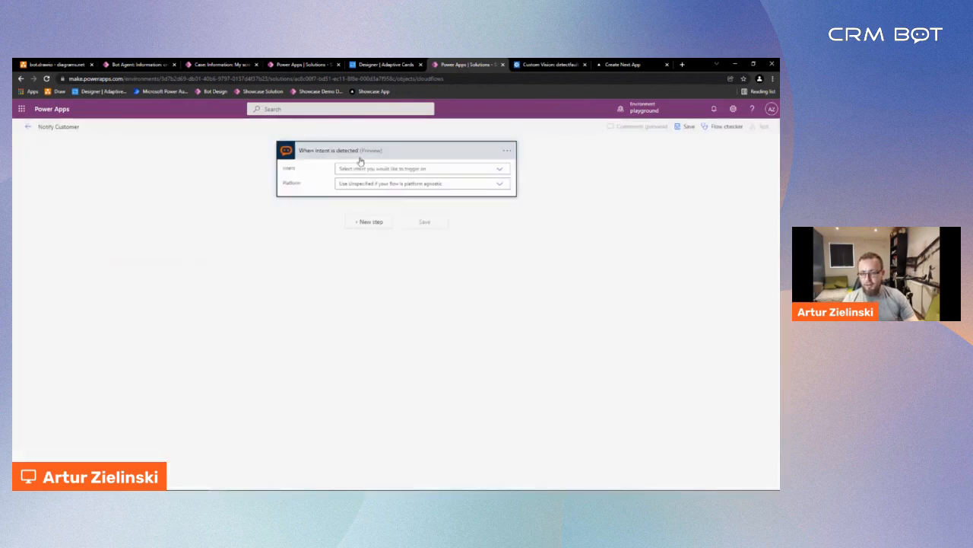
Step: Delete the When intent is detected trigger from the Notify Customer flow
{"action": "left_click", "coordinate": [361, 157]}
{"action": "left_click", "coordinate": [365, 156]}
{"action": "left_click", "coordinate": [372, 168]}
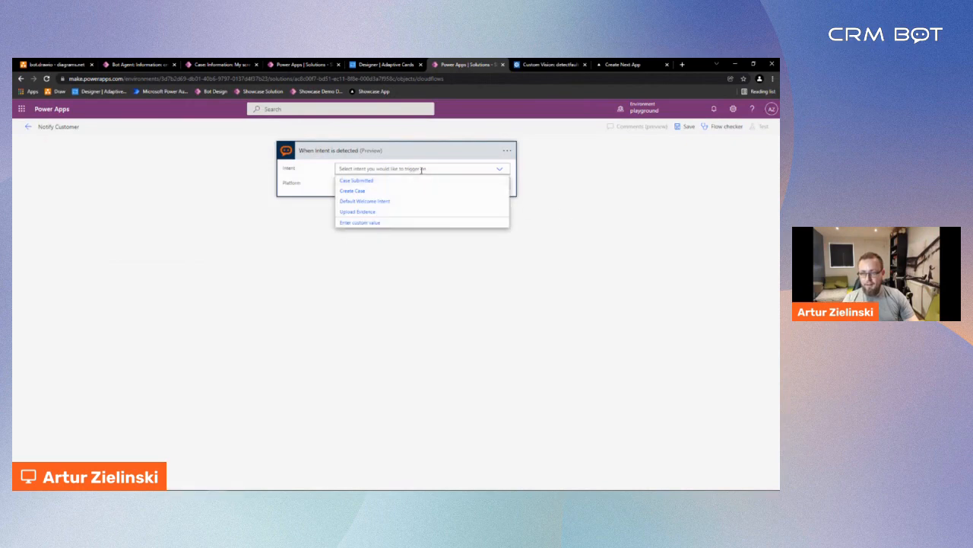
{"action": "left_click", "coordinate": [508, 153]}
{"action": "left_click", "coordinate": [540, 250]}
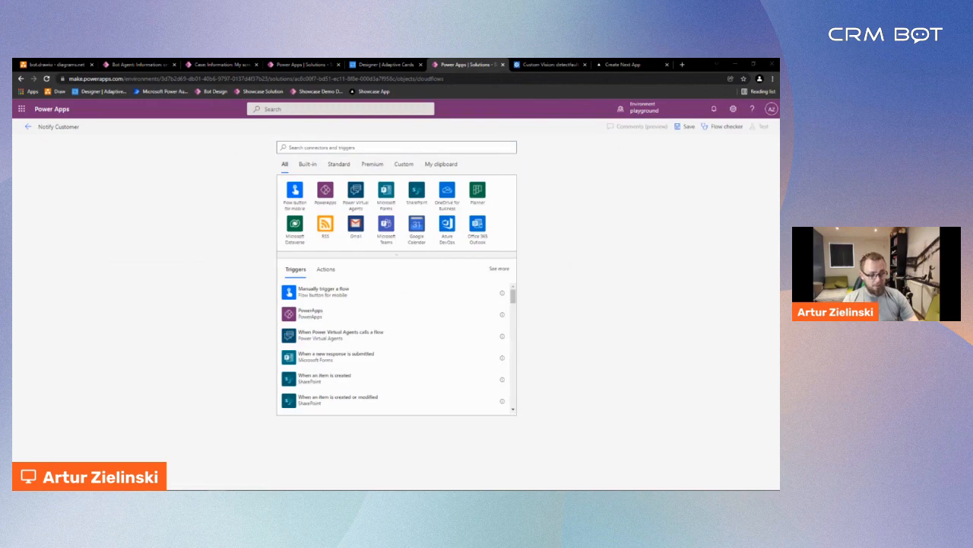
{"action": "left_click", "coordinate": [294, 223]}
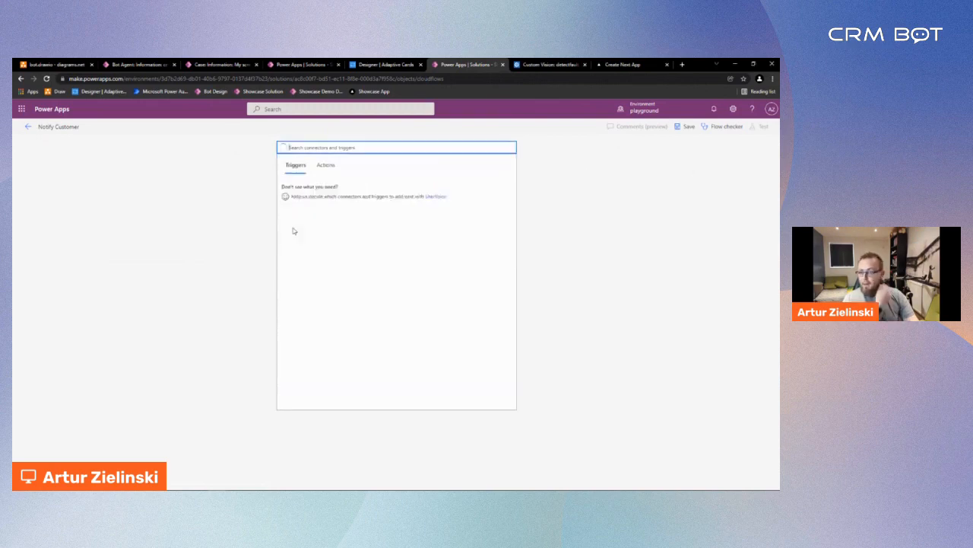
{"action": "left_click", "coordinate": [323, 190]}
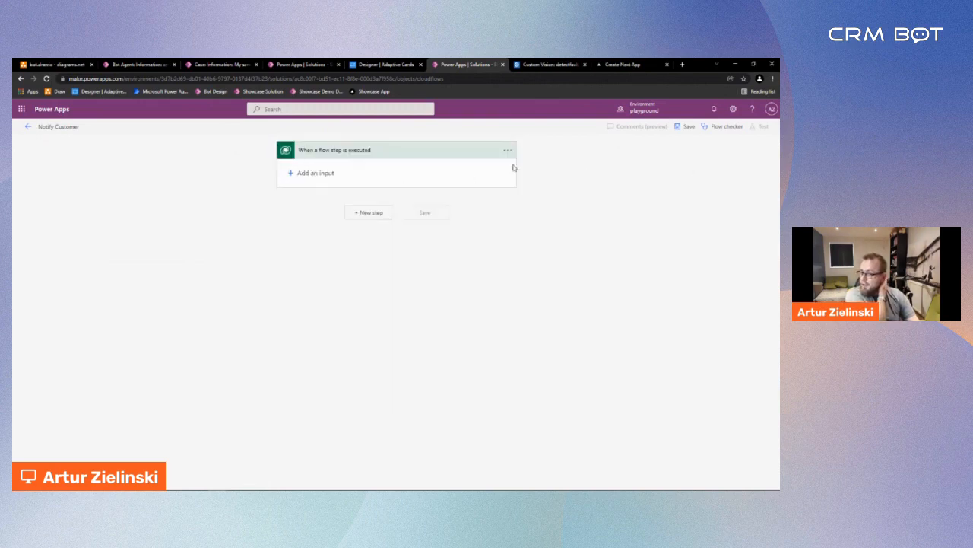
{"action": "left_click", "coordinate": [513, 152]}
{"action": "left_click", "coordinate": [540, 249]}
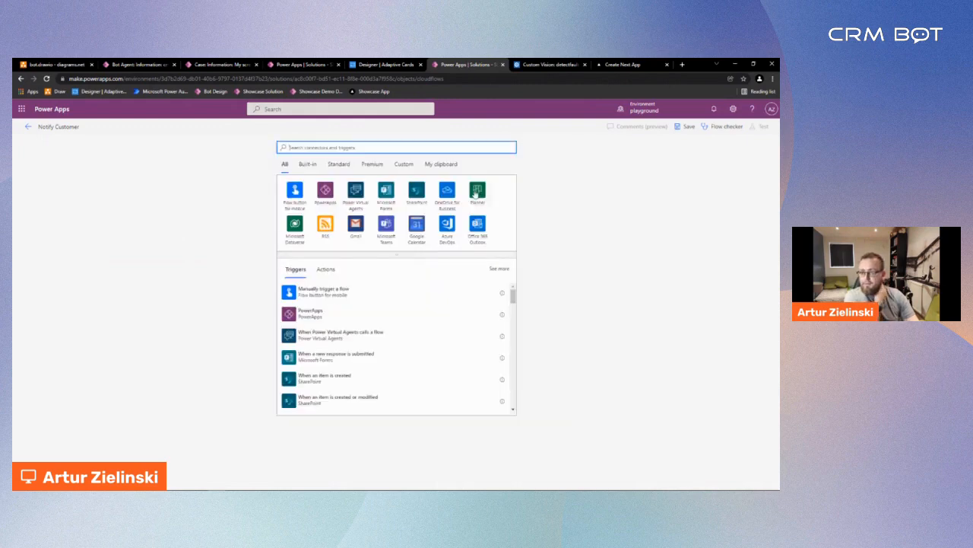
Step: Add the Dataverse trigger When a row is added, modified or deleted, with change type Added and table Notes
{"action": "left_click", "coordinate": [288, 230]}
{"action": "left_click", "coordinate": [332, 232]}
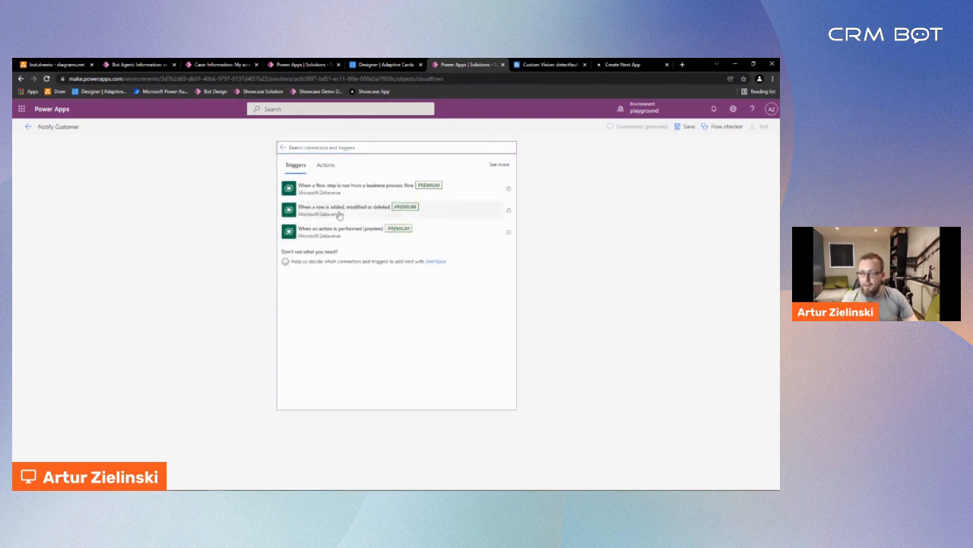
{"action": "left_click", "coordinate": [390, 168]}
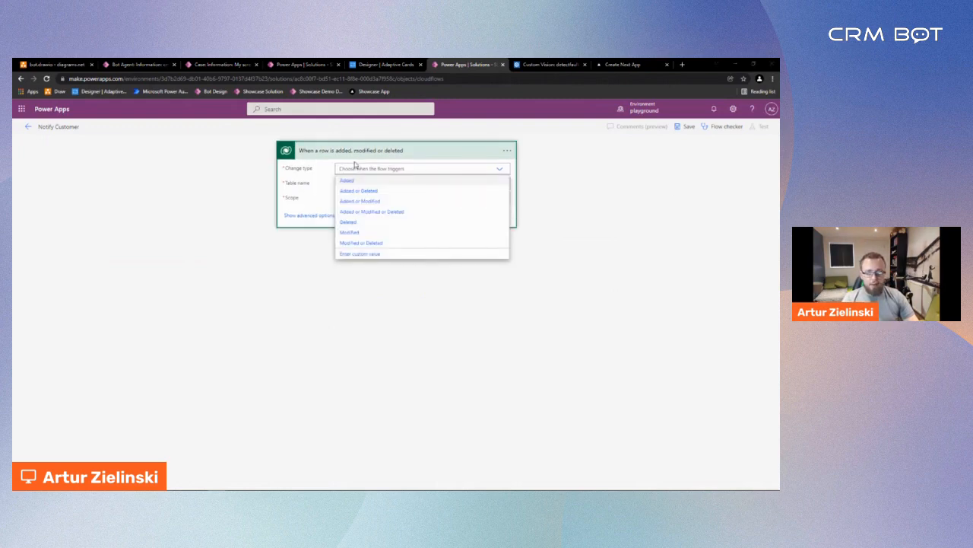
{"action": "left_click", "coordinate": [347, 181]}
{"action": "type", "text": "note"}
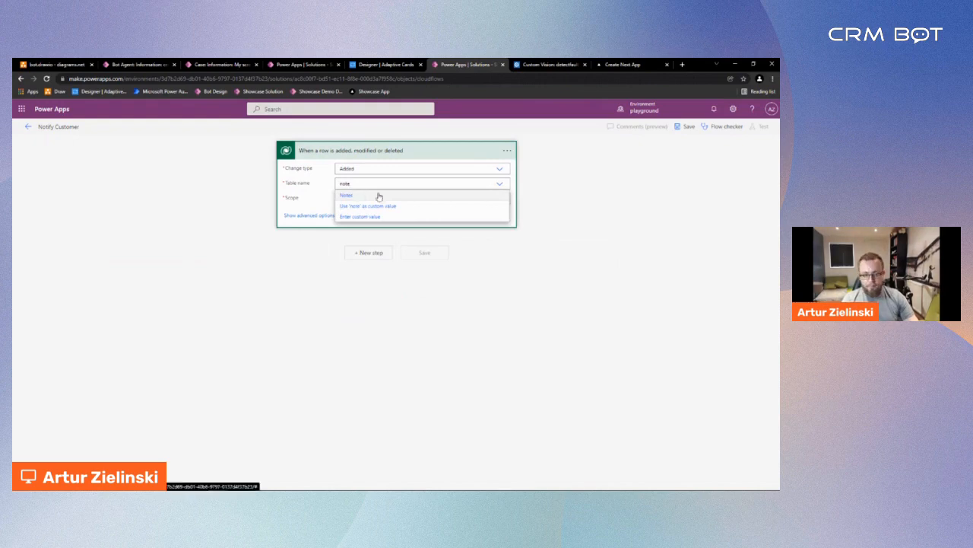
{"action": "left_click", "coordinate": [347, 196]}
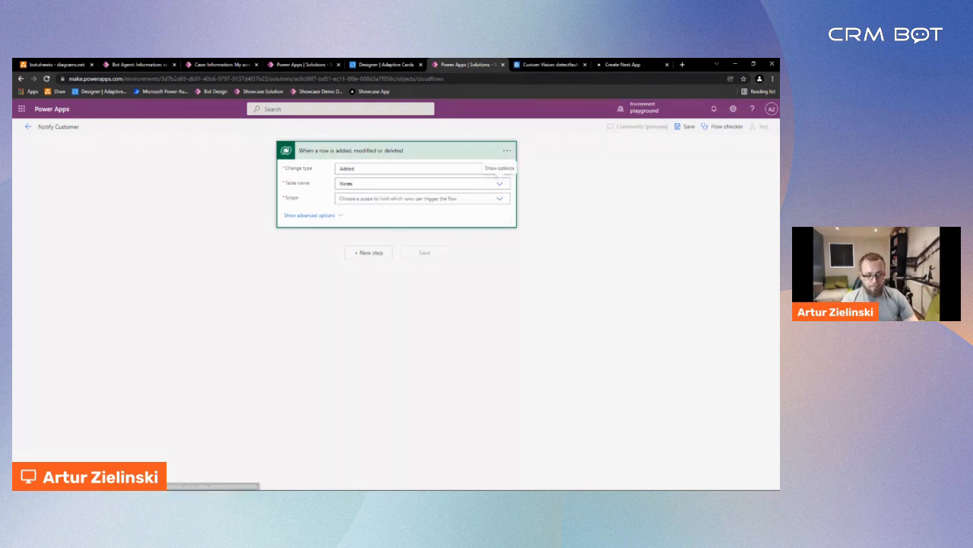
Step: Set the trigger's advanced Filter rows expression to subject eq "WEB"
{"action": "left_click", "coordinate": [295, 216]}
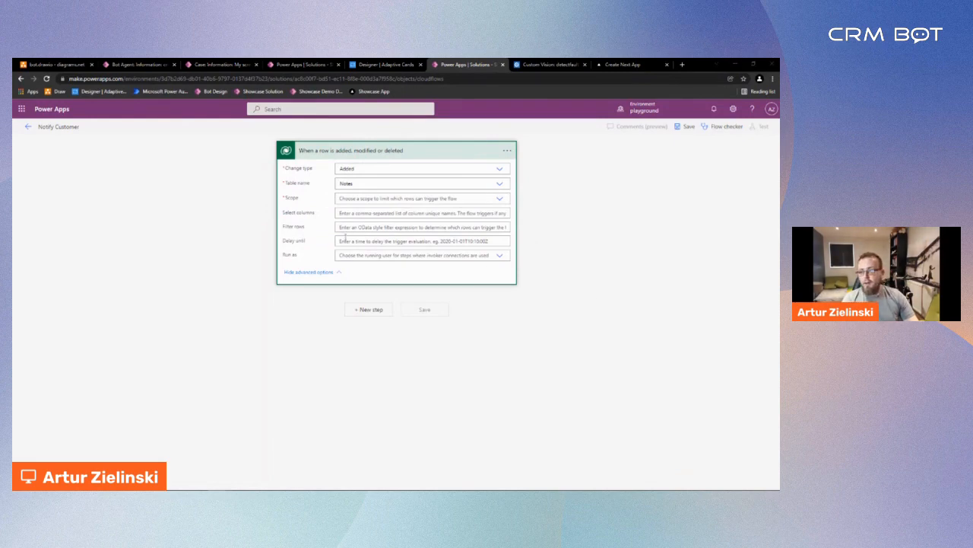
{"action": "left_click", "coordinate": [359, 229]}
{"action": "type", "text": "subject eq 'BOT'"}
{"action": "left_click", "coordinate": [597, 216]}
{"action": "left_click", "coordinate": [407, 159]}
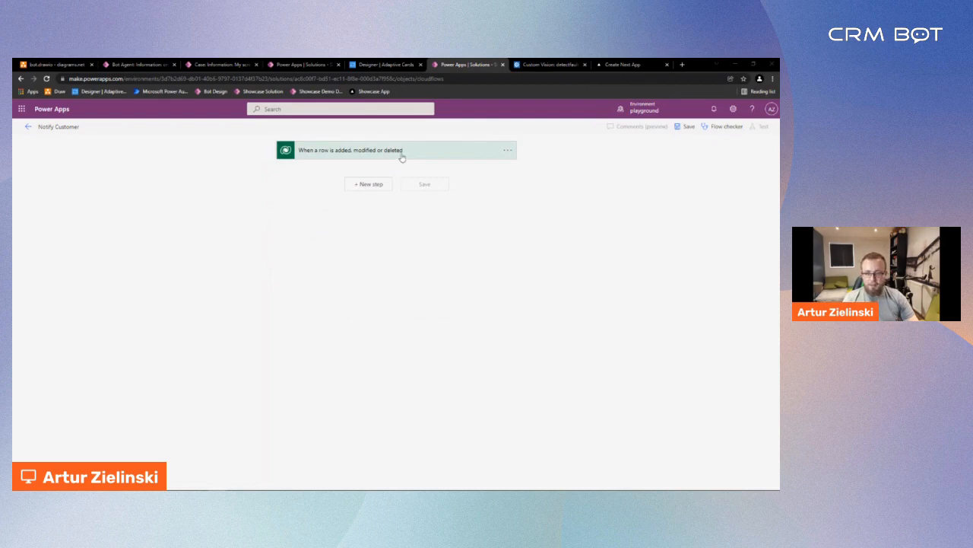
{"action": "left_click", "coordinate": [402, 157]}
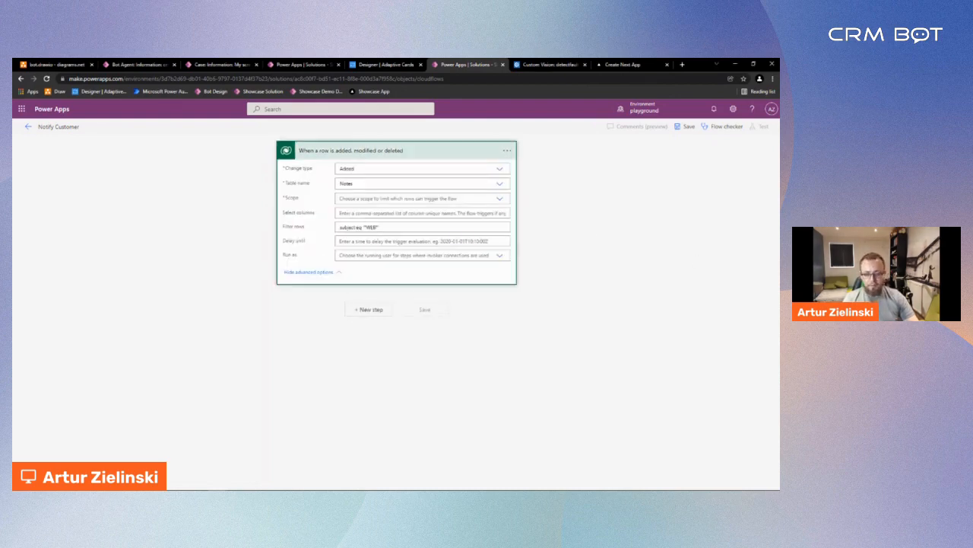
Step: Add a Dataverse List rows action for the Chat Sessions table and expand its advanced options
{"action": "left_click", "coordinate": [379, 310]}
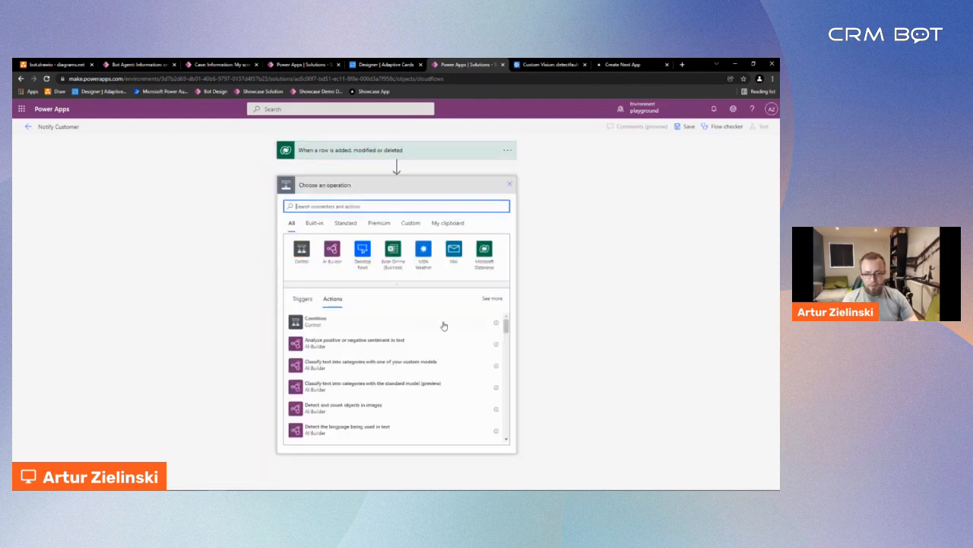
{"action": "left_click", "coordinate": [484, 249]}
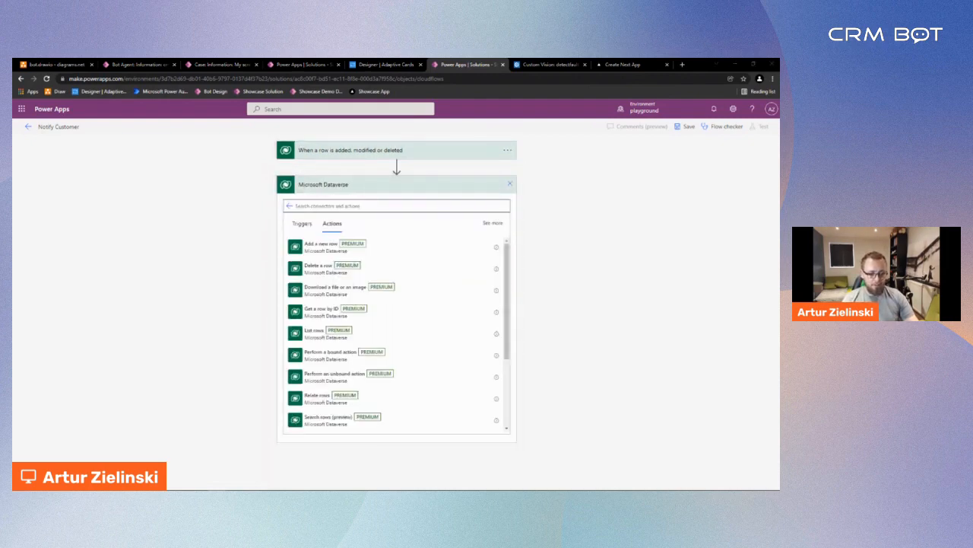
{"action": "left_click", "coordinate": [330, 337]}
{"action": "left_click", "coordinate": [441, 204]}
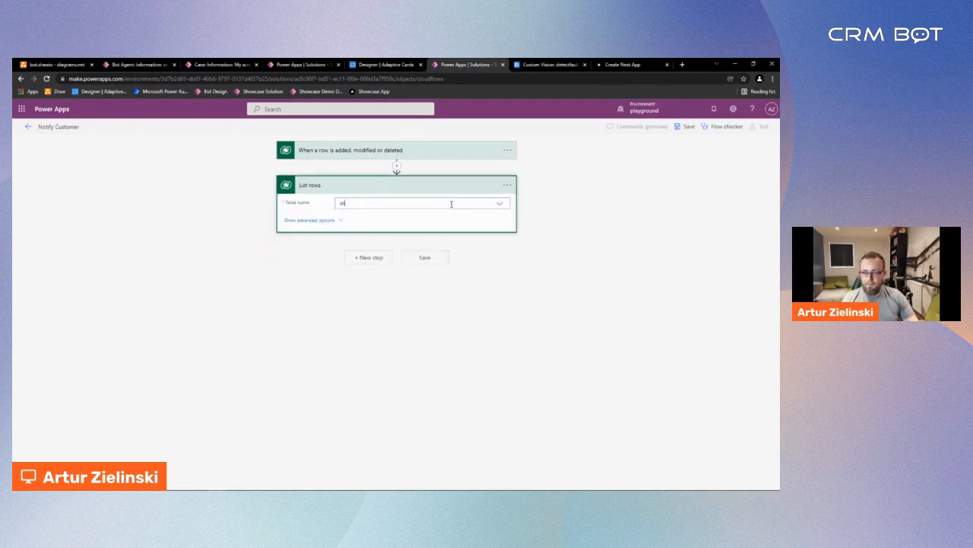
{"action": "type", "text": "chat"}
{"action": "left_click", "coordinate": [369, 216]}
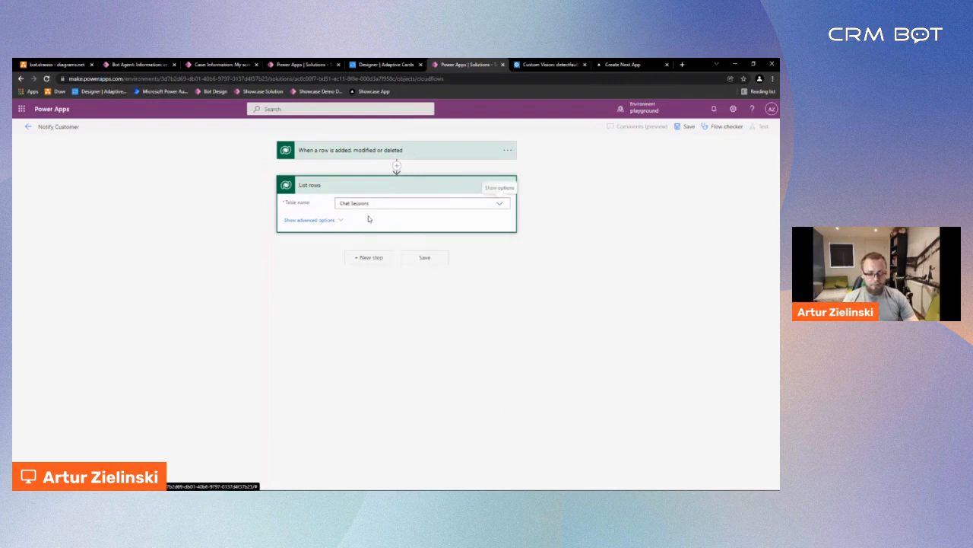
{"action": "left_click", "coordinate": [319, 220]}
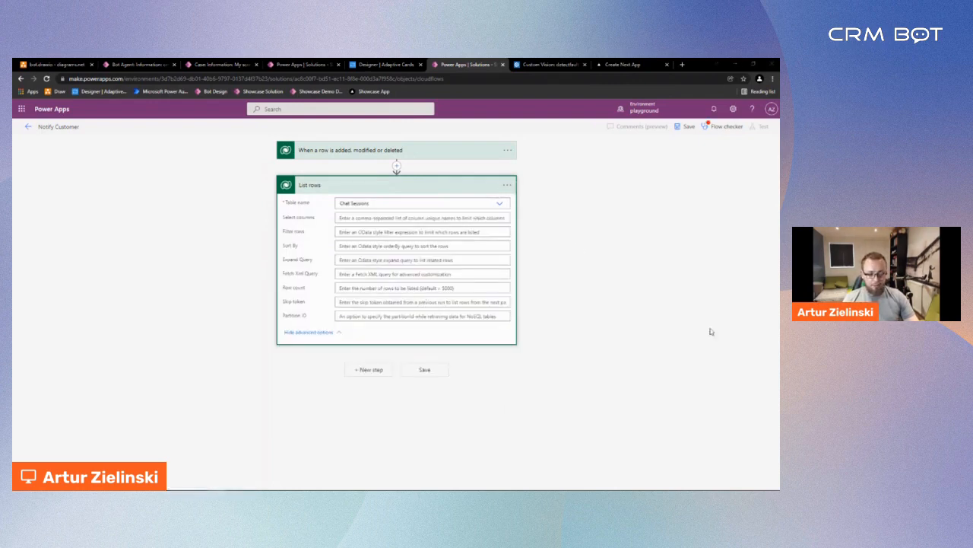
Step: Set the List rows Fetch Xml Query to find crbfe_chatsession records whose linked crbfe_case has a crbfe_caseid equal to the note's Regarding value
{"action": "left_click", "coordinate": [339, 276]}
{"action": "key", "text": "ctrl+v"}
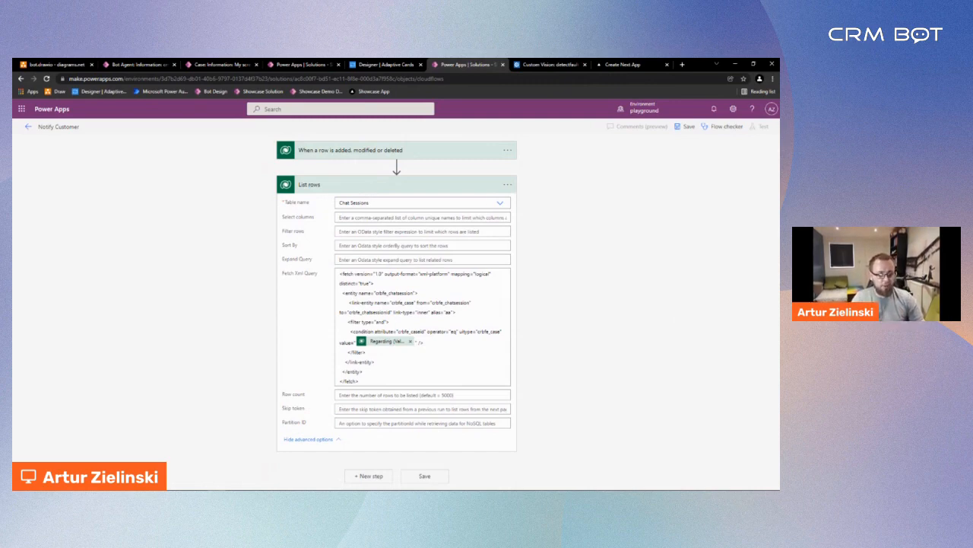
{"action": "left_click", "coordinate": [344, 189]}
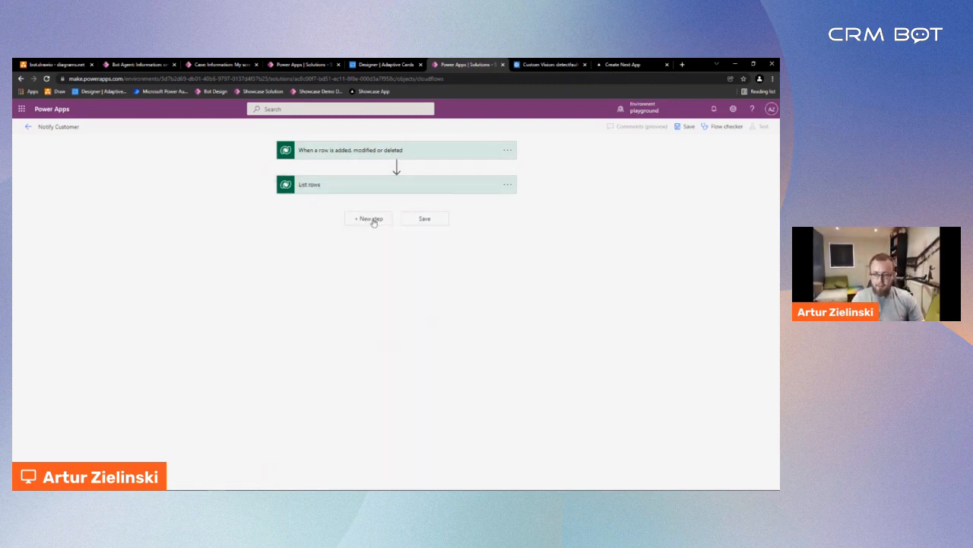
Step: Add a Data Operation Compose action after List rows
{"action": "left_click", "coordinate": [373, 220]}
{"action": "left_click", "coordinate": [416, 241]}
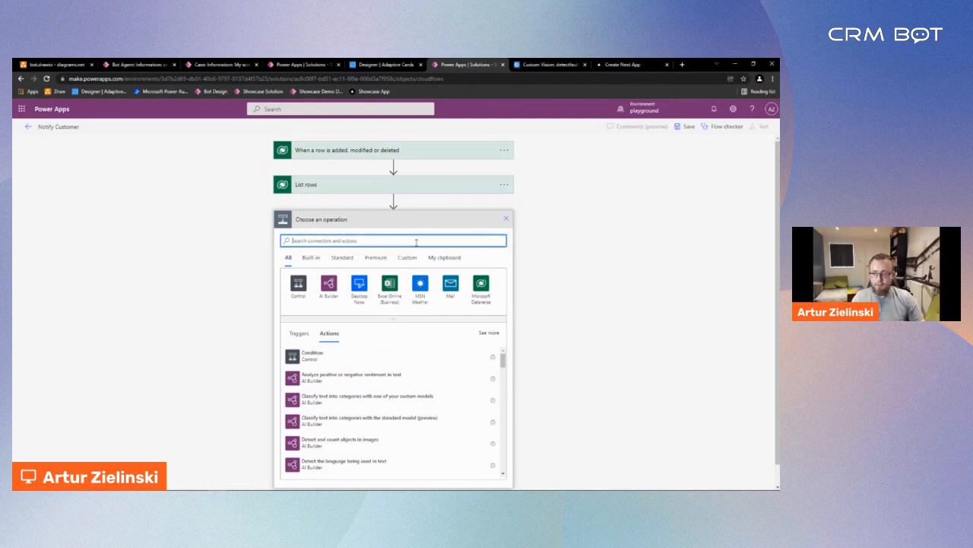
{"action": "type", "text": "compose"}
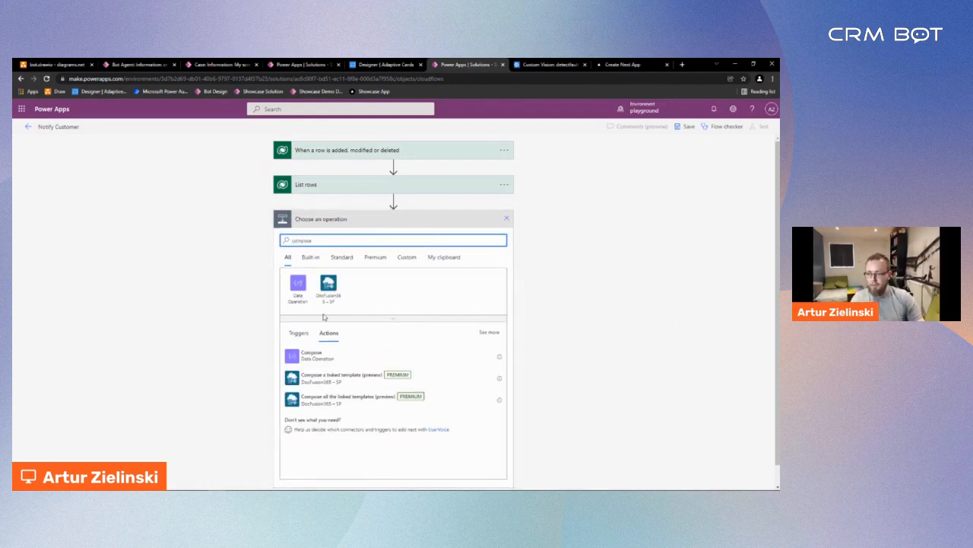
{"action": "left_click", "coordinate": [337, 357]}
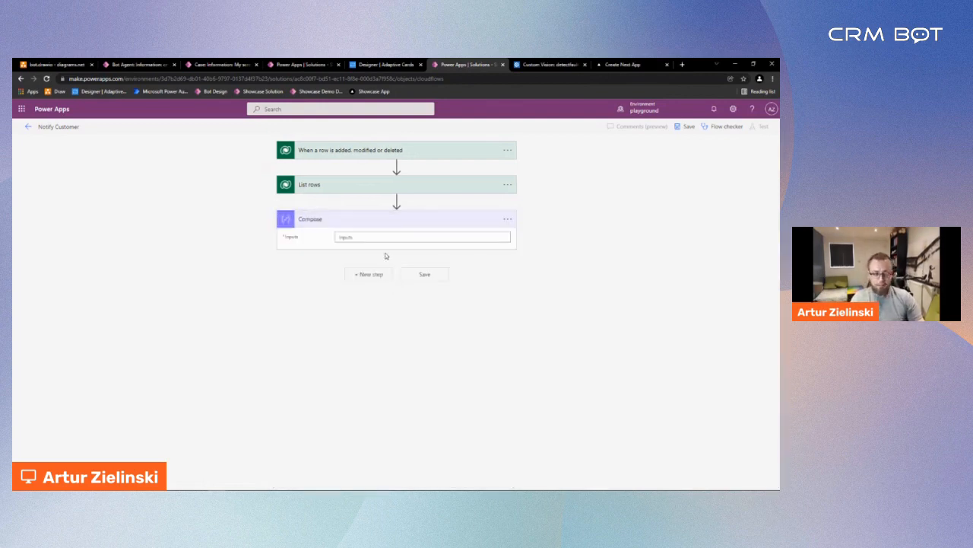
Step: Rename the Compose action to User ID
{"action": "left_click", "coordinate": [507, 219]}
{"action": "left_click", "coordinate": [557, 235]}
{"action": "type", "text": "YL"}
{"action": "key", "text": "BackSpace"}
{"action": "key", "text": "BackSpace"}
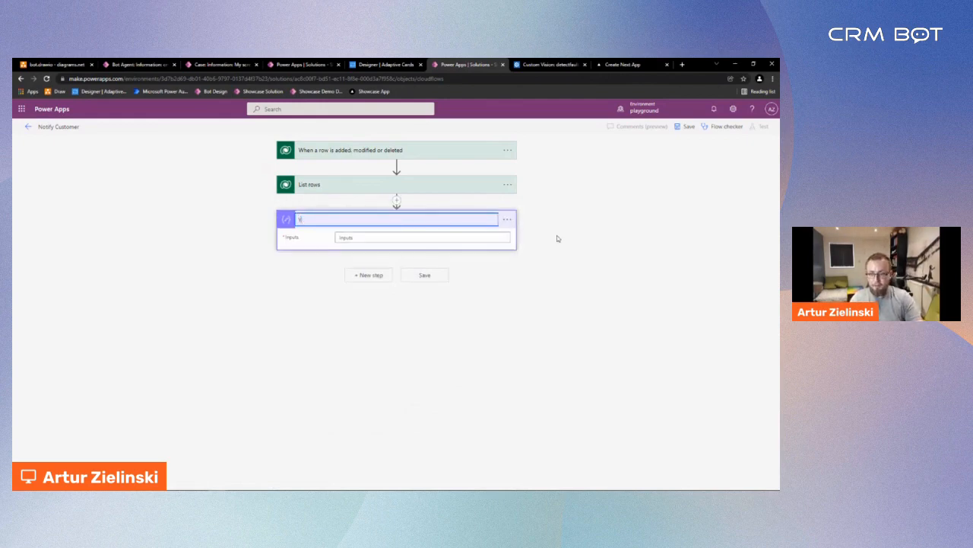
{"action": "type", "text": "User ID"}
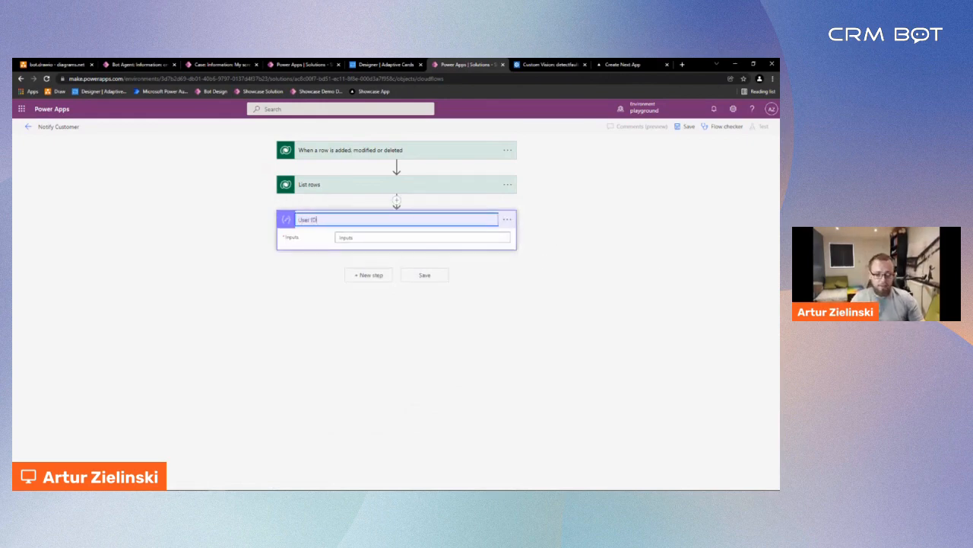
{"action": "key", "text": "Return"}
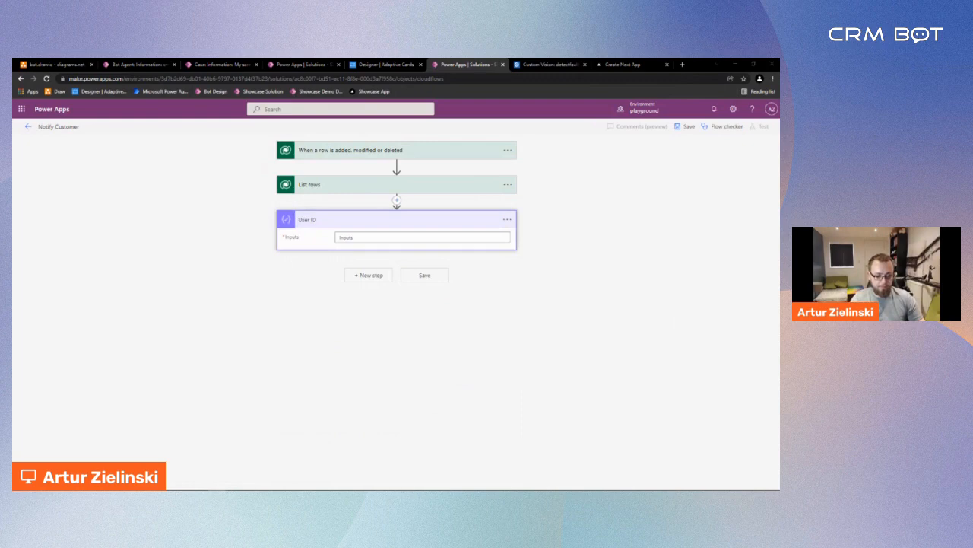
Step: Set the Compose inputs to an outputs('Find_Chat') expression for the first row's crbfe_userid, and rename List rows to Find Chat
{"action": "left_click", "coordinate": [461, 238]}
{"action": "key", "text": "ctrl+v"}
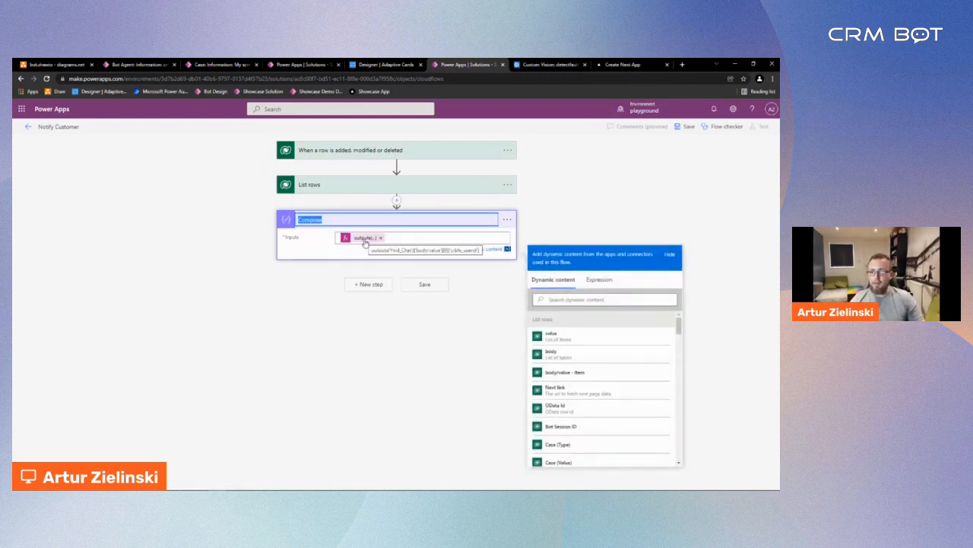
{"action": "left_click", "coordinate": [508, 184]}
{"action": "left_click", "coordinate": [553, 203]}
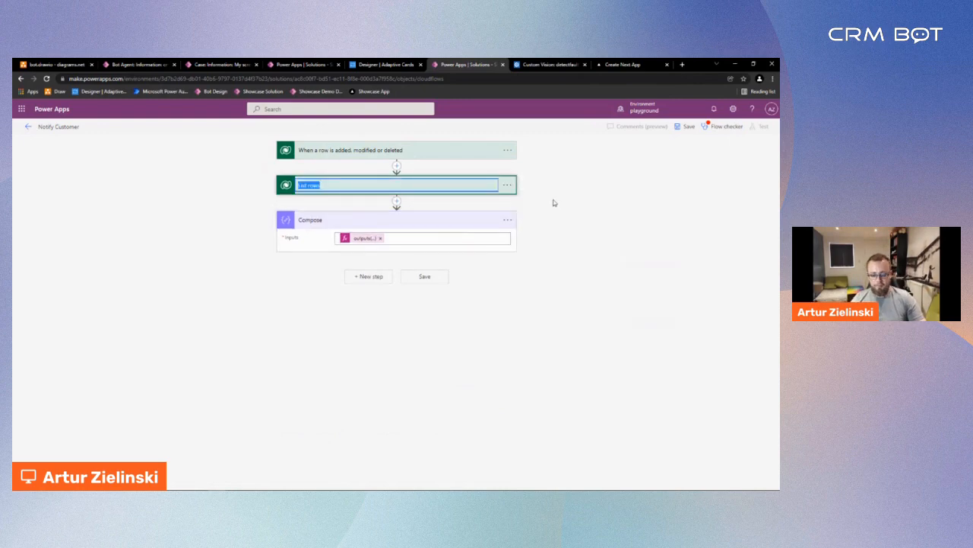
{"action": "type", "text": "Lind Chat"}
{"action": "key", "text": "Return"}
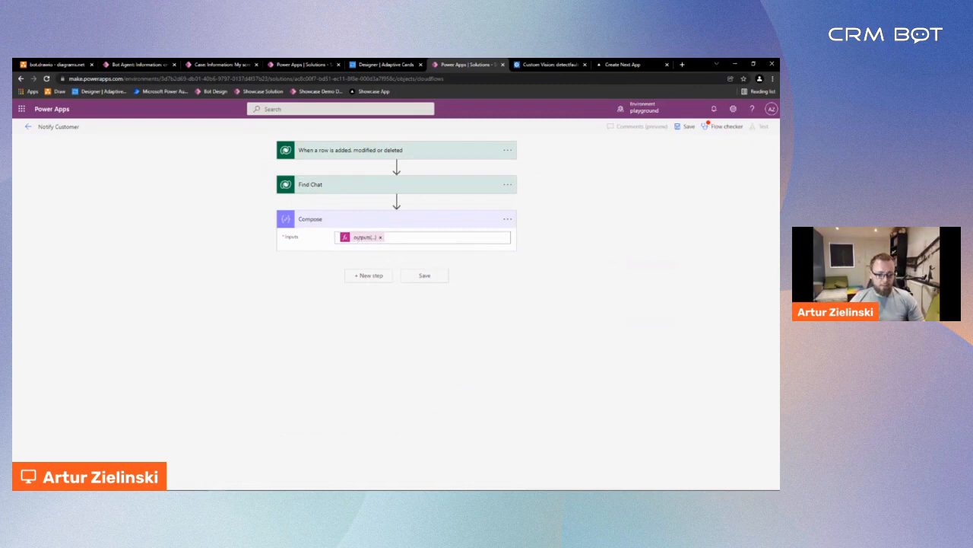
Step: Add the CRM Bot action Build Text Response after Compose and set its platform to Unspecified
{"action": "left_click", "coordinate": [371, 277]}
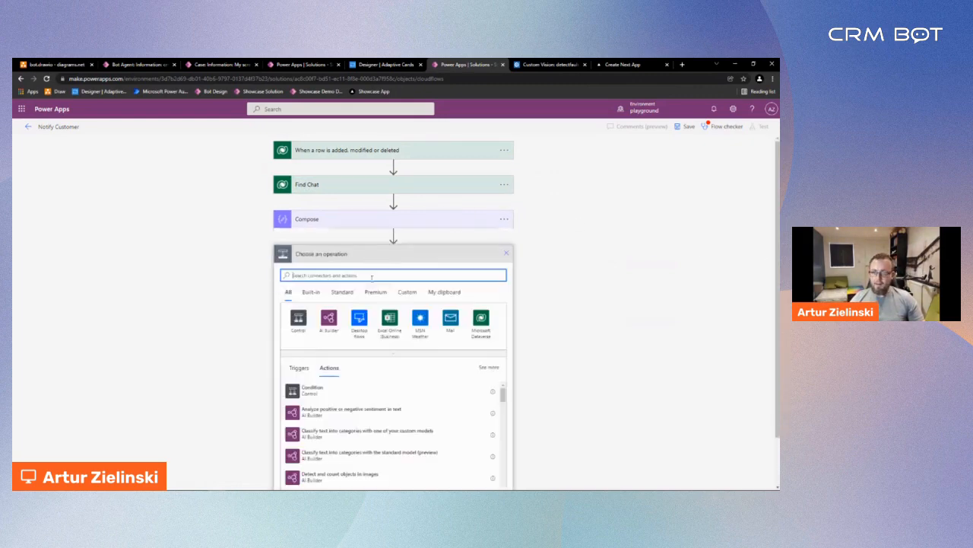
{"action": "type", "text": "irm"}
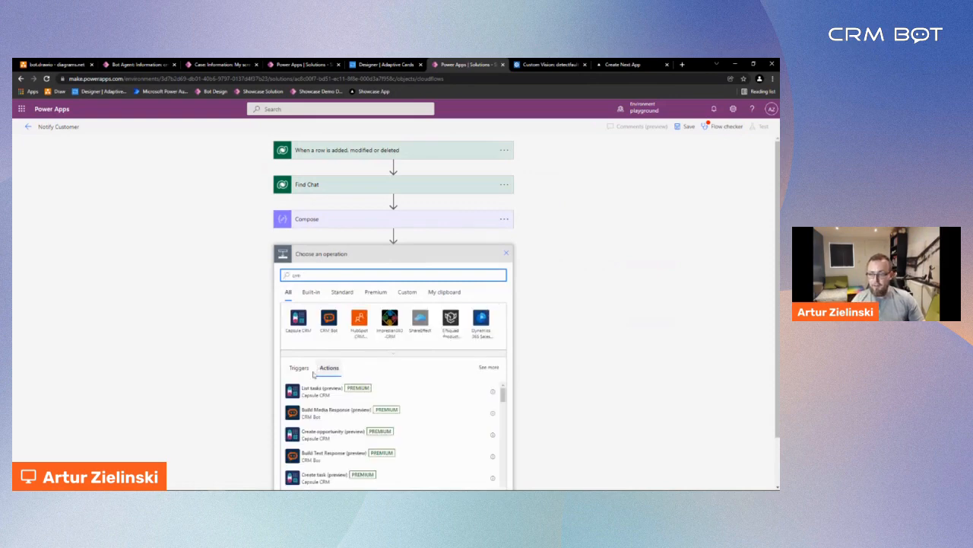
{"action": "left_click", "coordinate": [339, 326]}
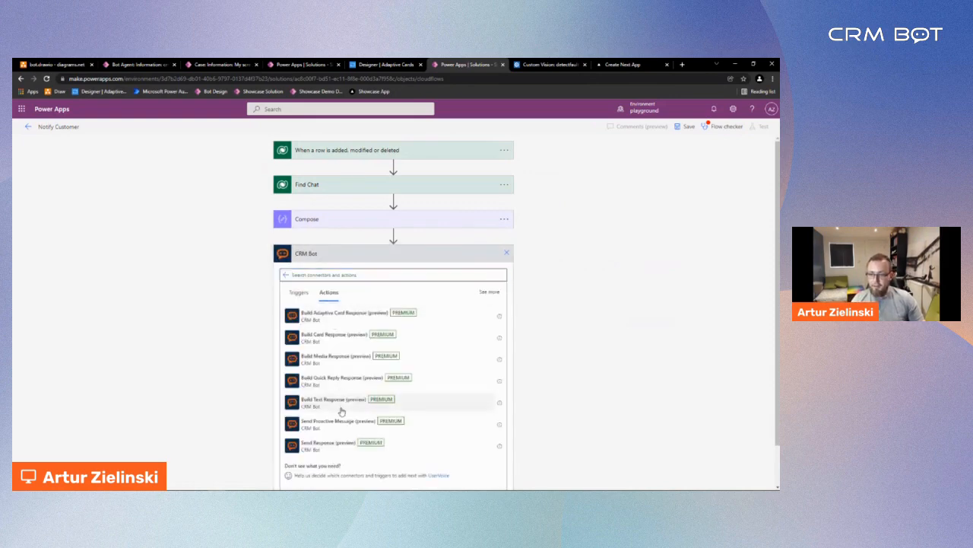
{"action": "left_click", "coordinate": [335, 400]}
{"action": "left_click", "coordinate": [352, 272]}
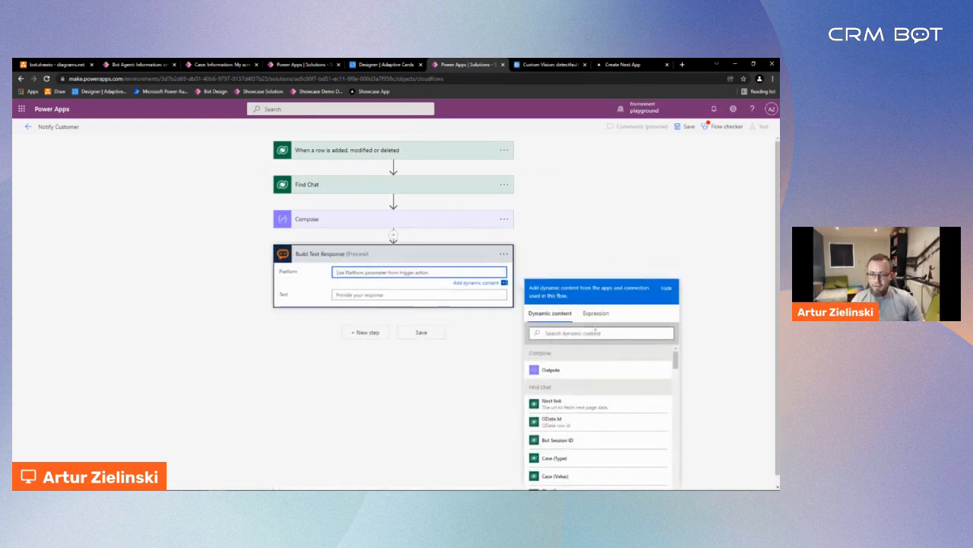
{"action": "type", "text": "Unspecified"}
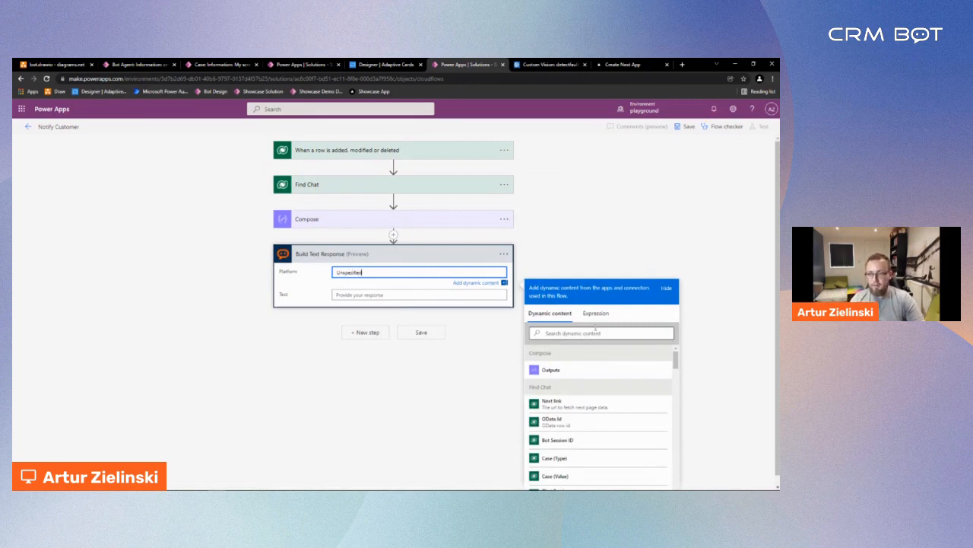
Step: Set the text of Build Text Response to the Description value from the added note
{"action": "left_click", "coordinate": [363, 296]}
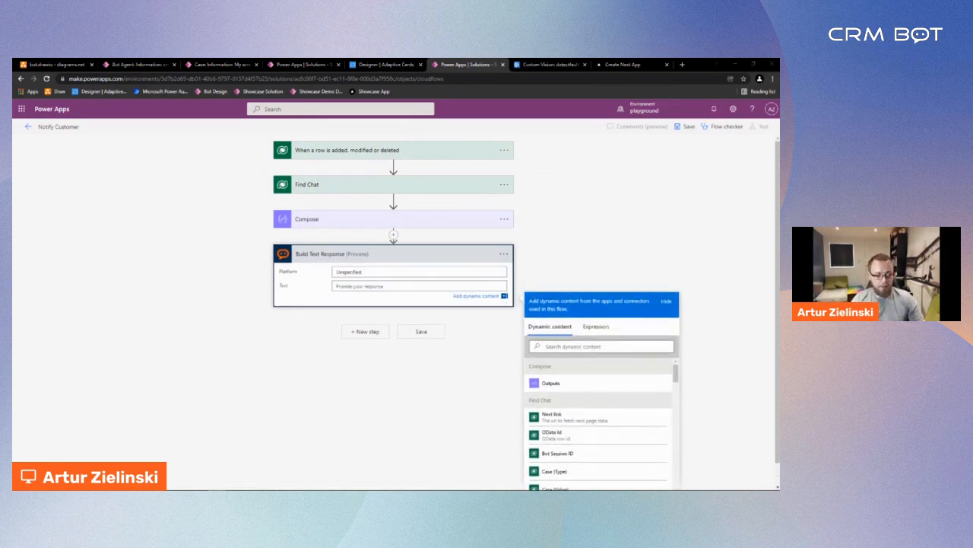
{"action": "left_click", "coordinate": [438, 290]}
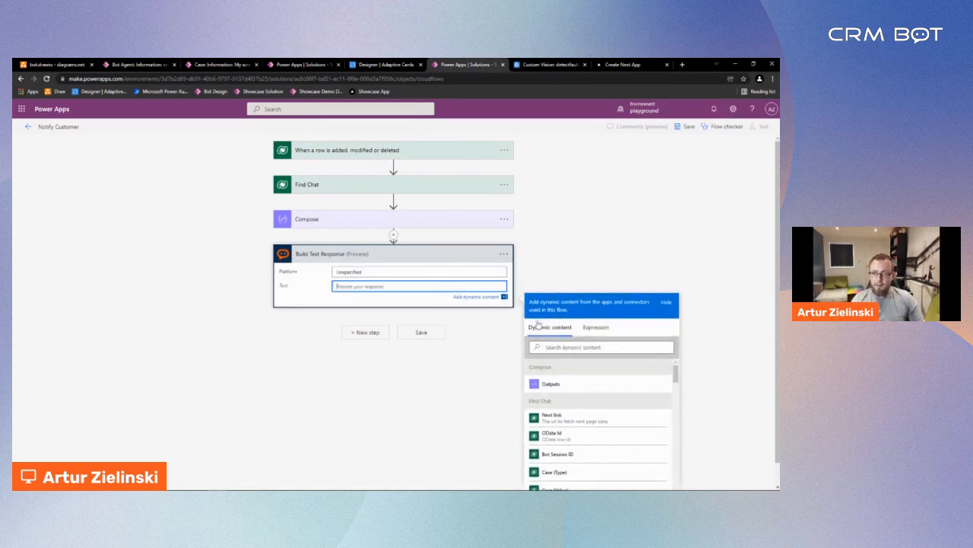
{"action": "left_click", "coordinate": [575, 346]}
{"action": "type", "text": "descr"}
{"action": "left_click", "coordinate": [541, 384]}
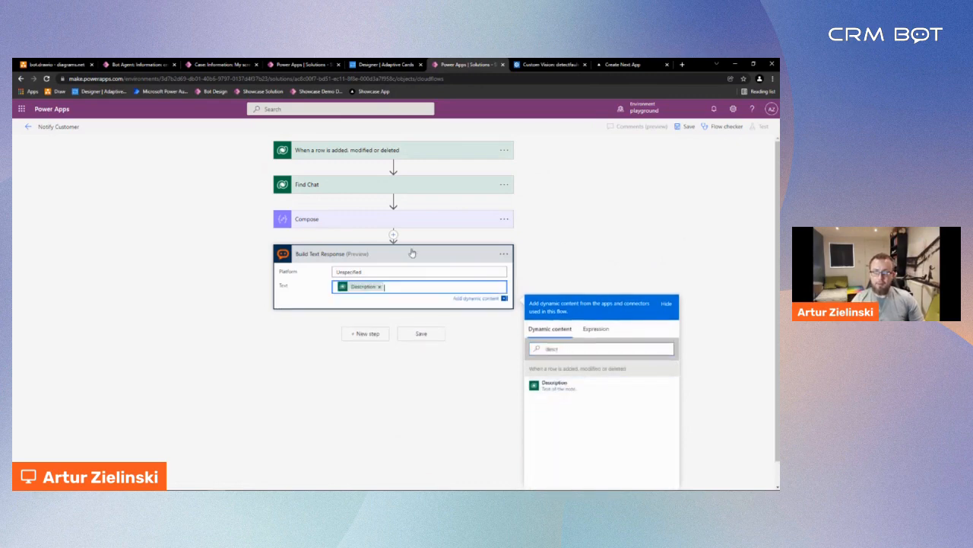
{"action": "left_click", "coordinate": [409, 254]}
Step: Add the CRM Bot action Send Proactive Message after Build Text Response
{"action": "left_click", "coordinate": [368, 292]}
{"action": "type", "text": "crm"}
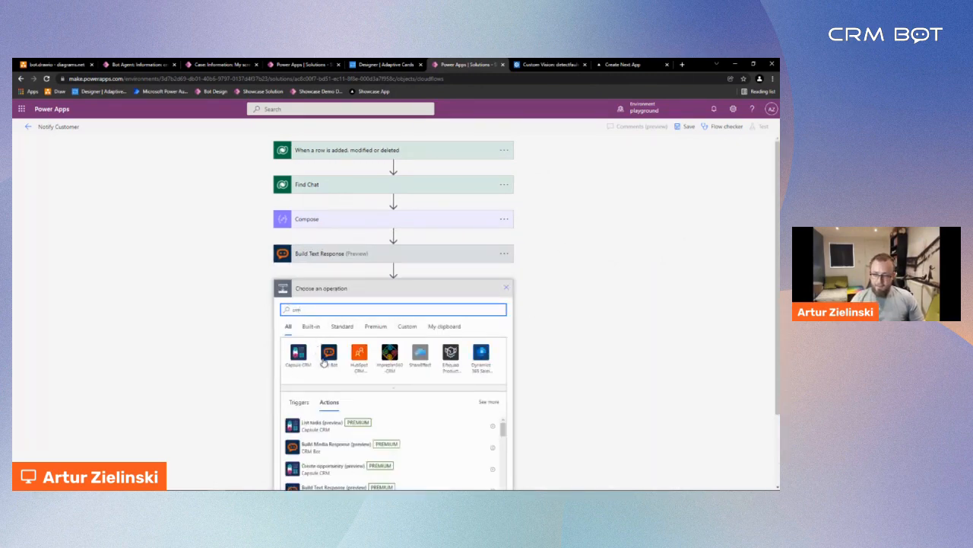
{"action": "left_click", "coordinate": [329, 352]}
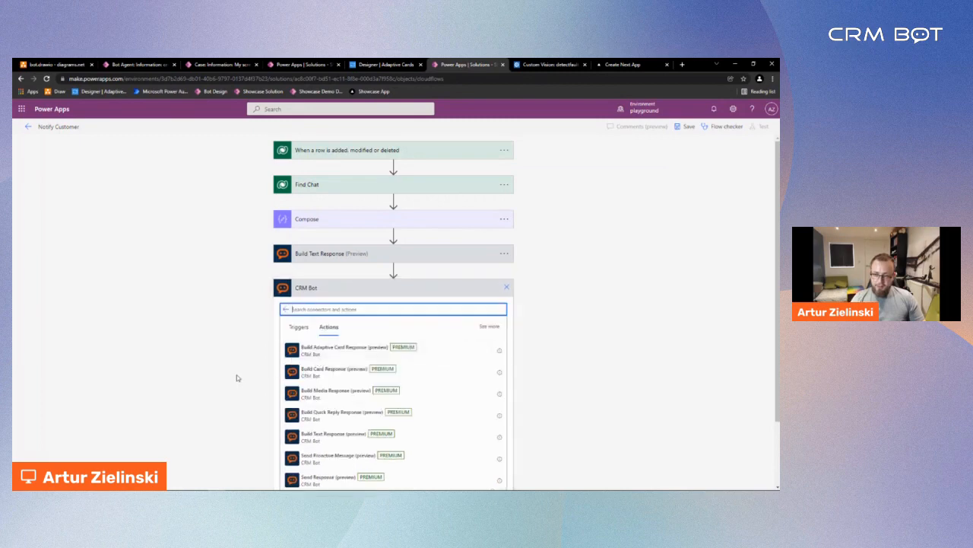
{"action": "scroll", "coordinate": [320, 388], "scroll_direction": "down", "scroll_amount": 2}
{"action": "left_click", "coordinate": [313, 375]}
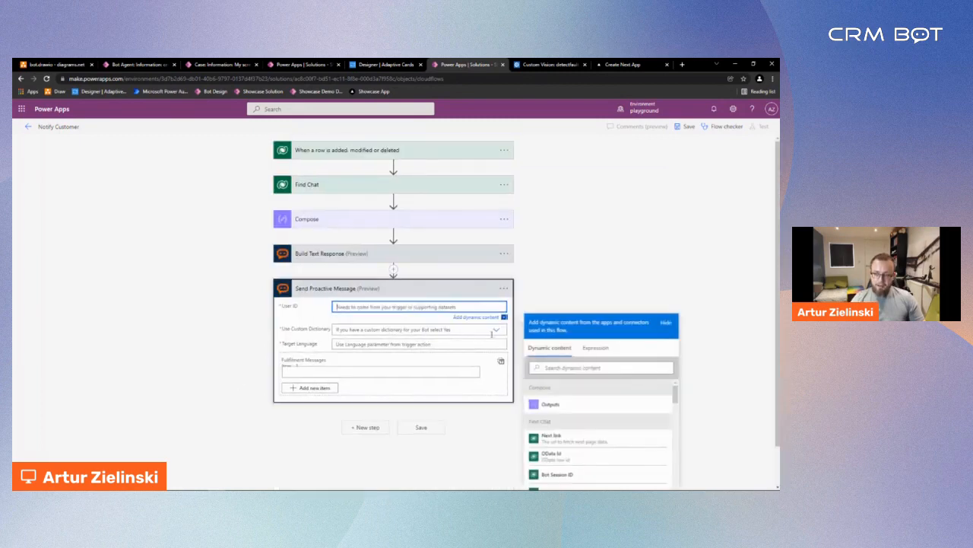
Step: Fill in Send Proactive Message with Compose Outputs as User ID, custom dictionary No, target language en, and Text message as the fulfillment message
{"action": "left_click", "coordinate": [546, 403]}
{"action": "left_click", "coordinate": [359, 333]}
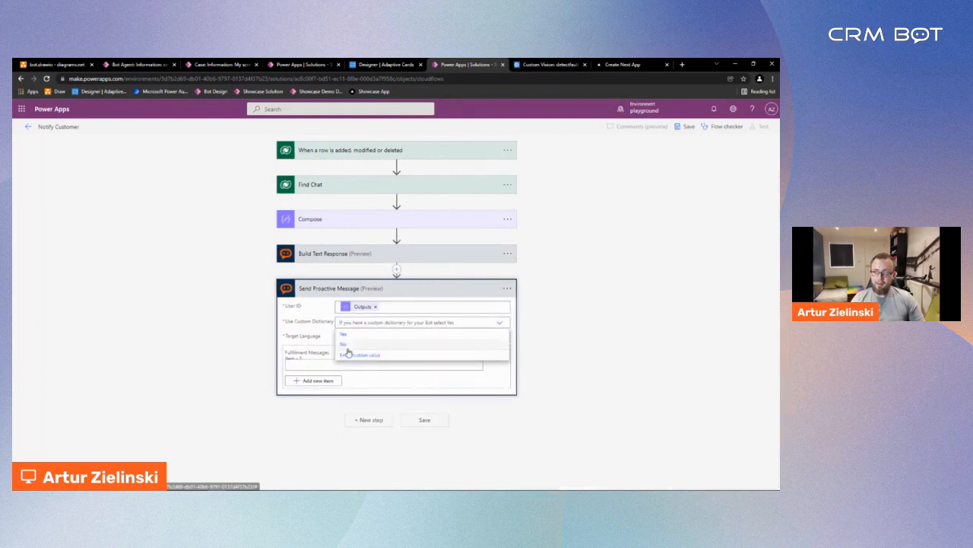
{"action": "left_click", "coordinate": [349, 350]}
{"action": "left_click", "coordinate": [361, 337]}
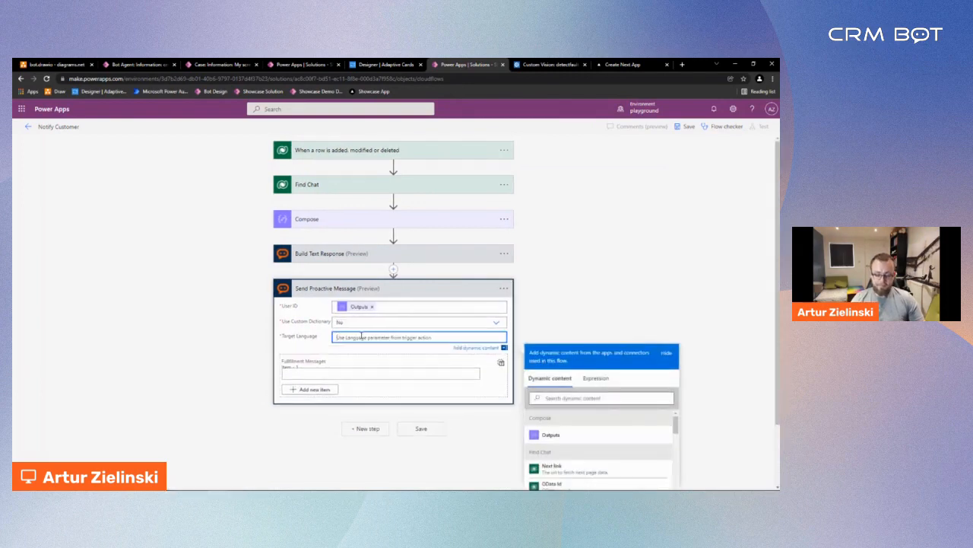
{"action": "type", "text": "en"}
{"action": "left_click", "coordinate": [330, 371]}
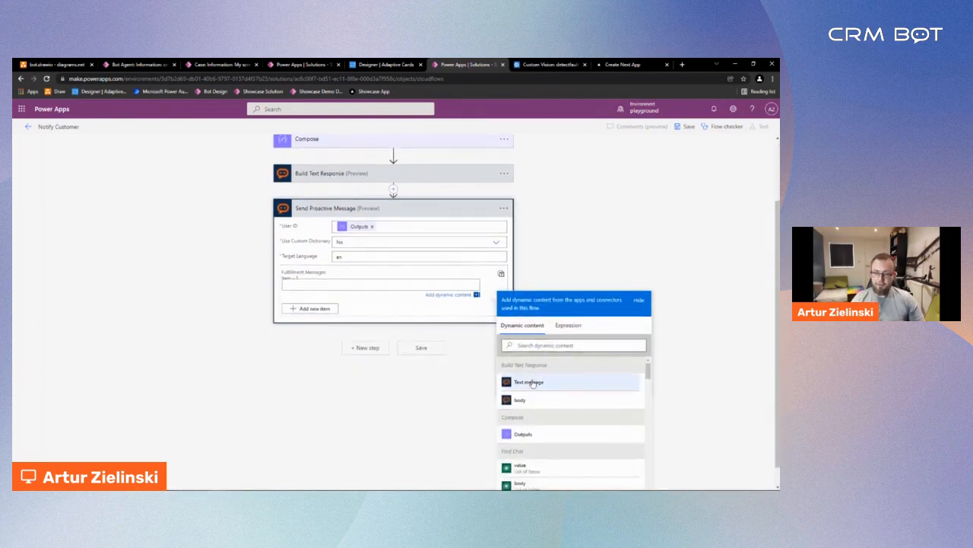
{"action": "left_click", "coordinate": [530, 382]}
Step: Set the Notes trigger's scope to Organization and save the Notify Customer flow
{"action": "left_click", "coordinate": [685, 127]}
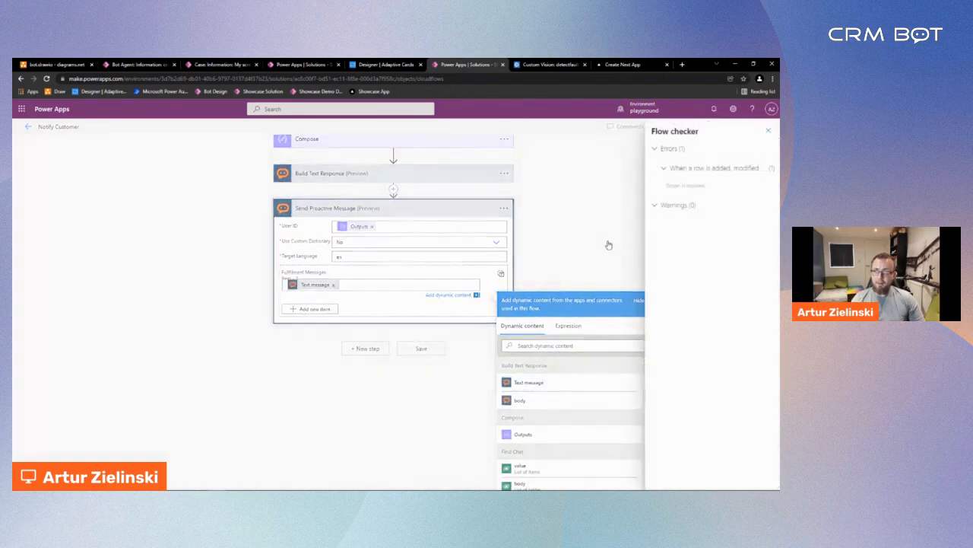
{"action": "left_click", "coordinate": [693, 194]}
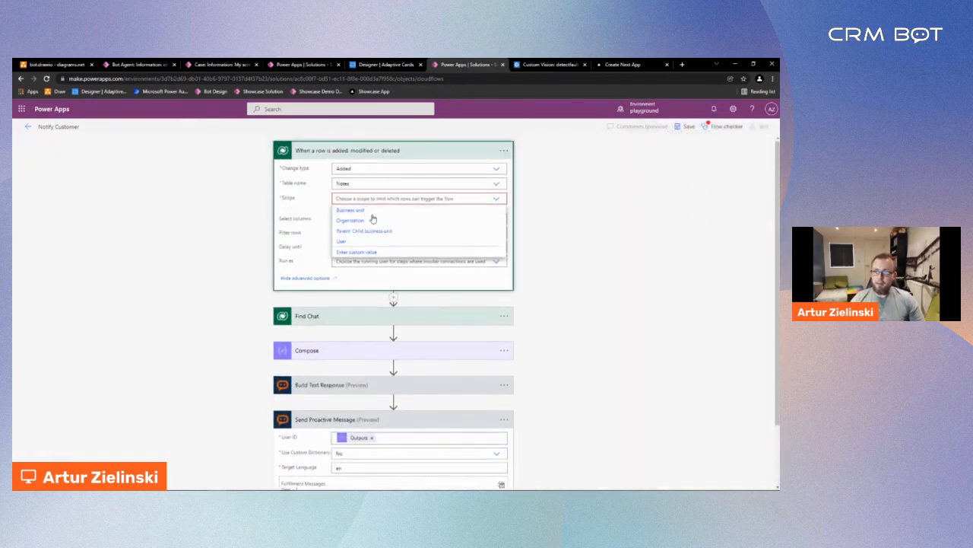
{"action": "left_click", "coordinate": [350, 220]}
{"action": "left_click", "coordinate": [685, 127]}
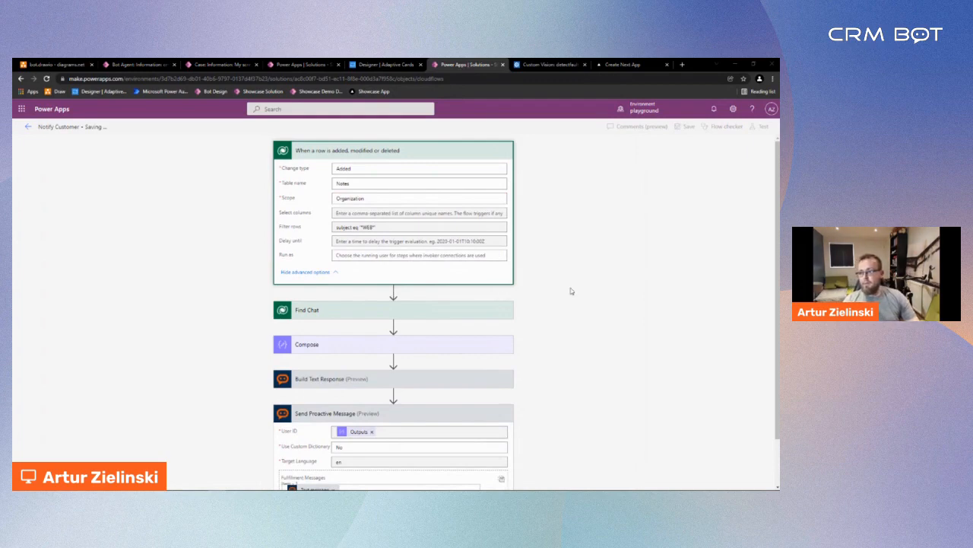
{"action": "left_click", "coordinate": [572, 291]}
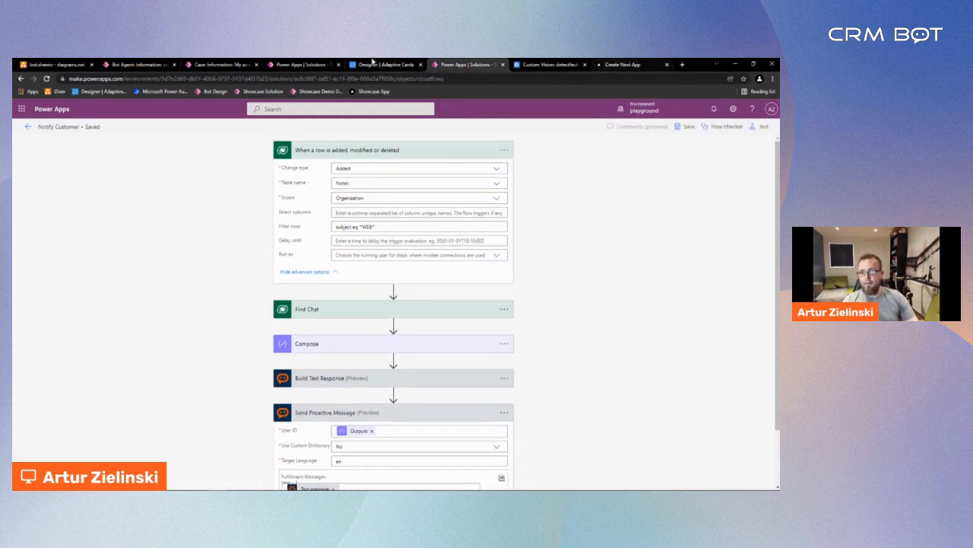
Step: Switch to the Showcase app's "My screen scracked." case and add a timeline note titled *WEB* with the text "Wow that sucks"
{"action": "left_click", "coordinate": [319, 63]}
{"action": "left_click", "coordinate": [224, 64]}
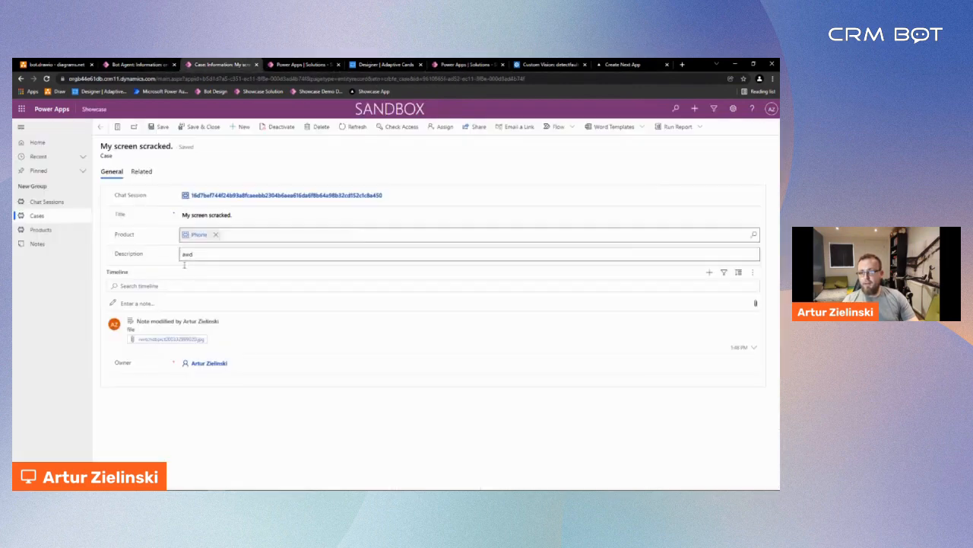
{"action": "left_click", "coordinate": [144, 303]}
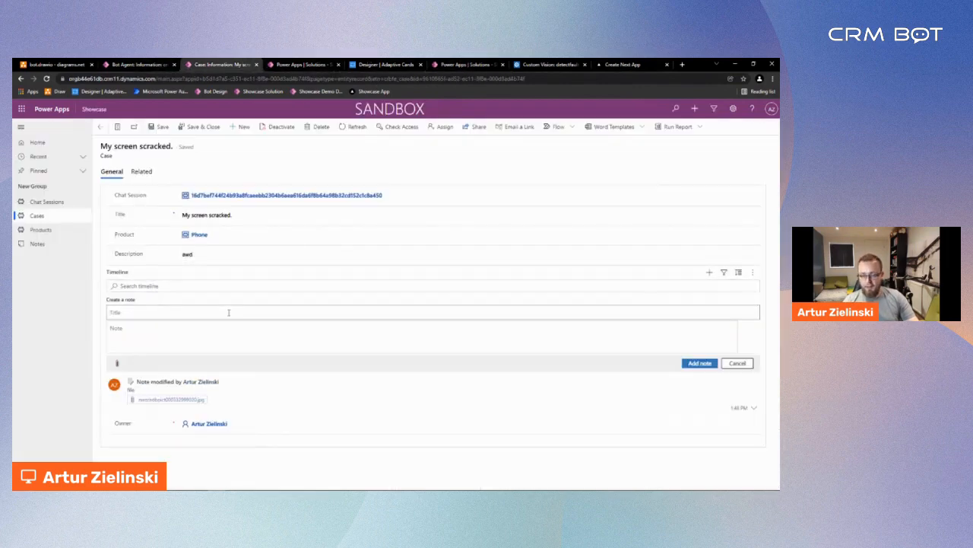
{"action": "type", "text": "*WEB*"}
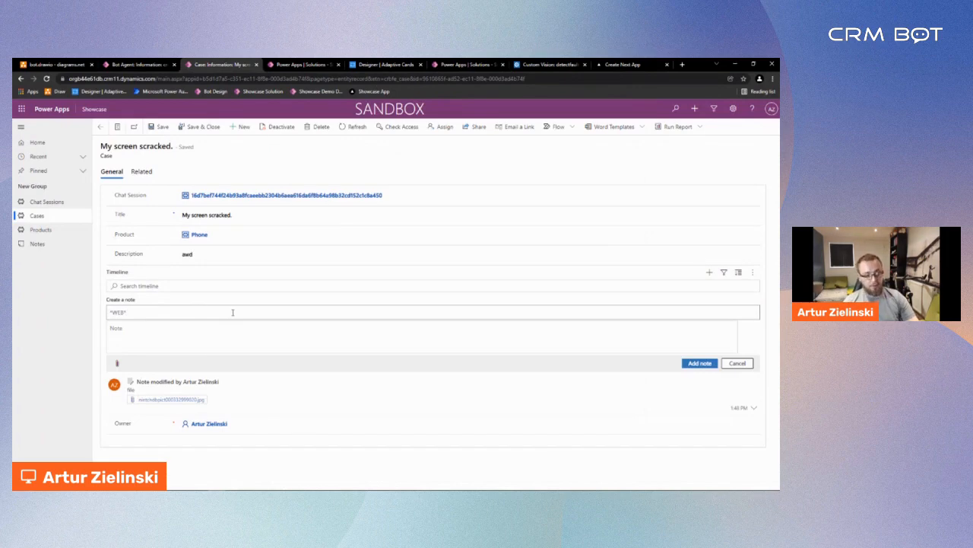
{"action": "left_click", "coordinate": [133, 332]}
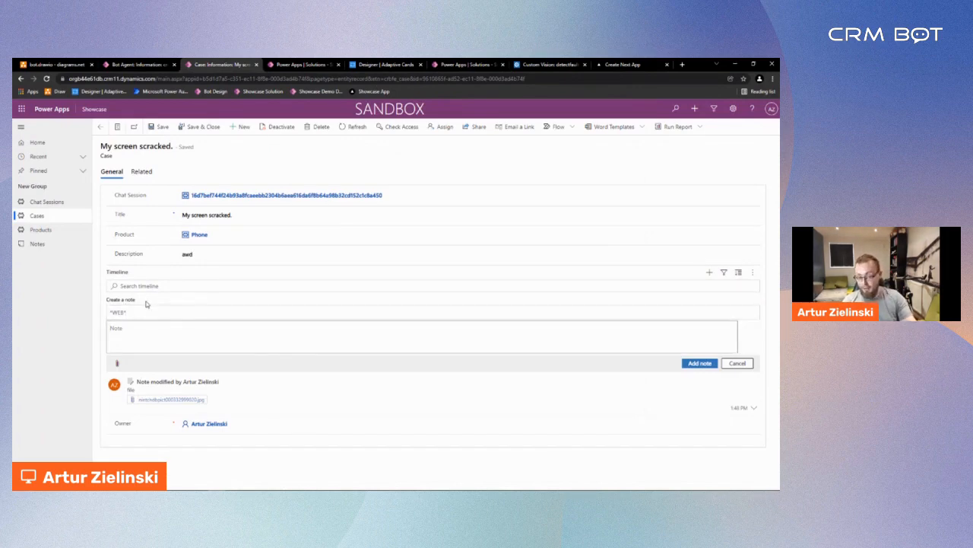
{"action": "type", "text": "Wyw that sucks"}
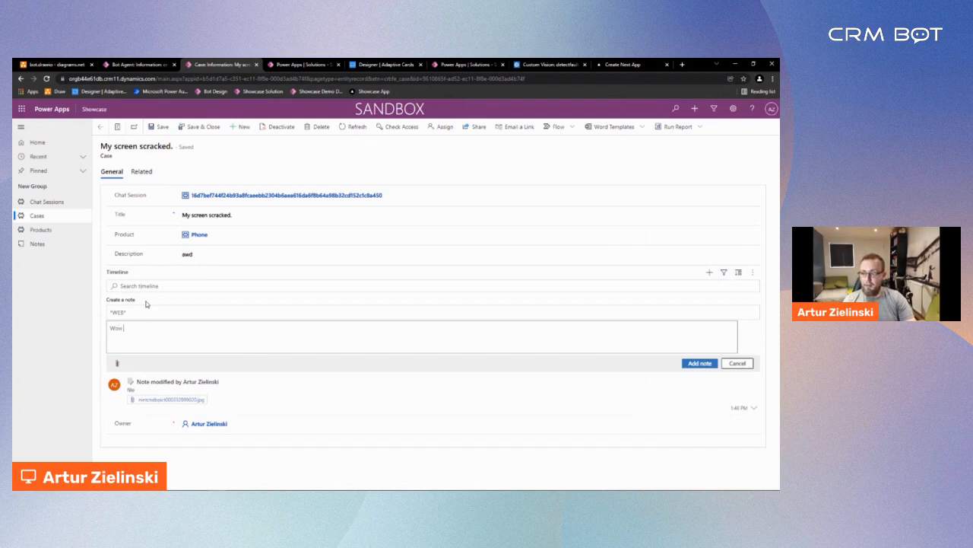
{"action": "left_click", "coordinate": [700, 362]}
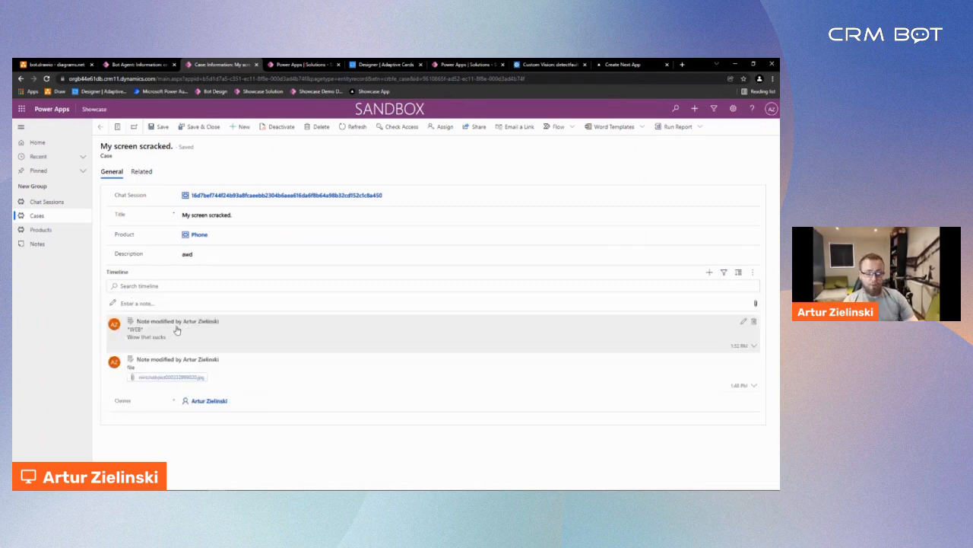
Step: Switch to the Northwind web chat page and send the bot the message "hi"
{"action": "left_click", "coordinate": [609, 64]}
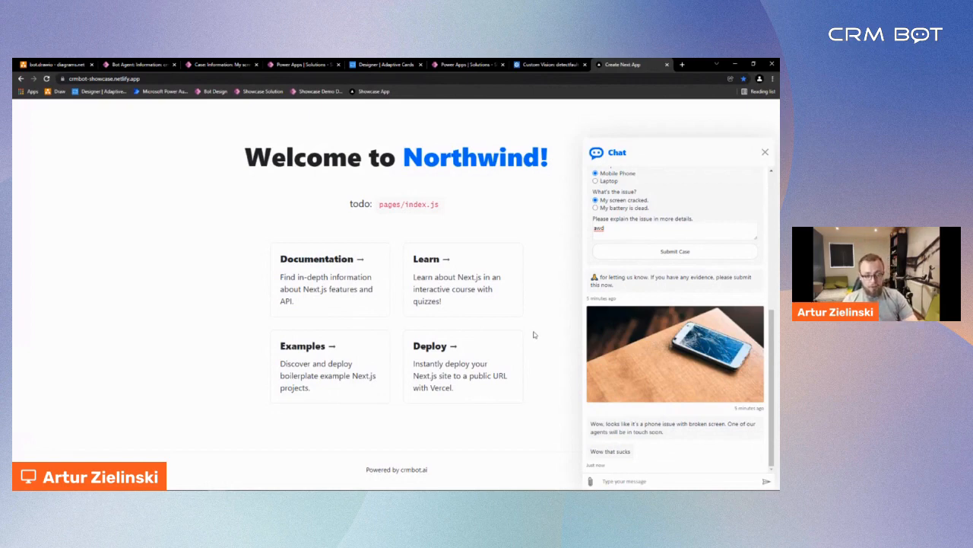
{"action": "left_click", "coordinate": [651, 479]}
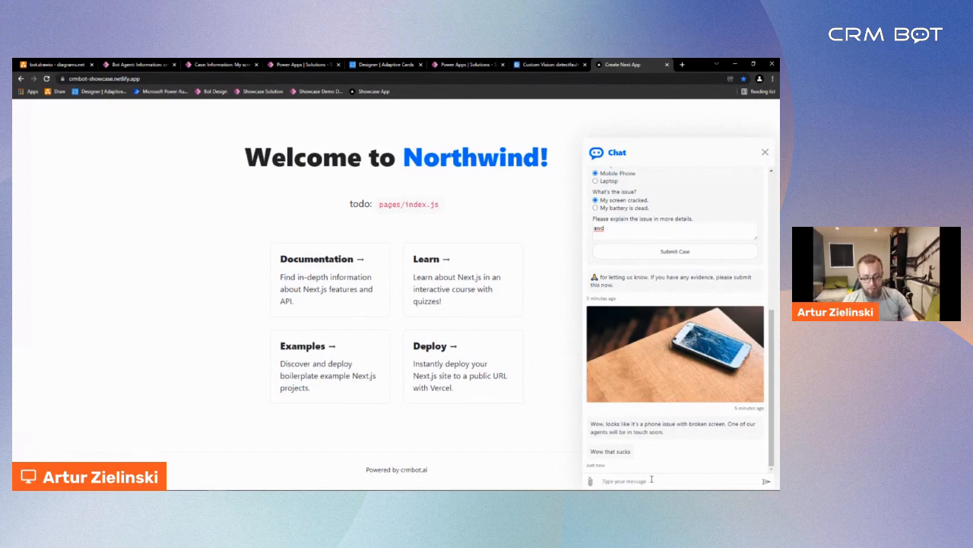
{"action": "type", "text": "hi"}
{"action": "key", "text": "Return"}
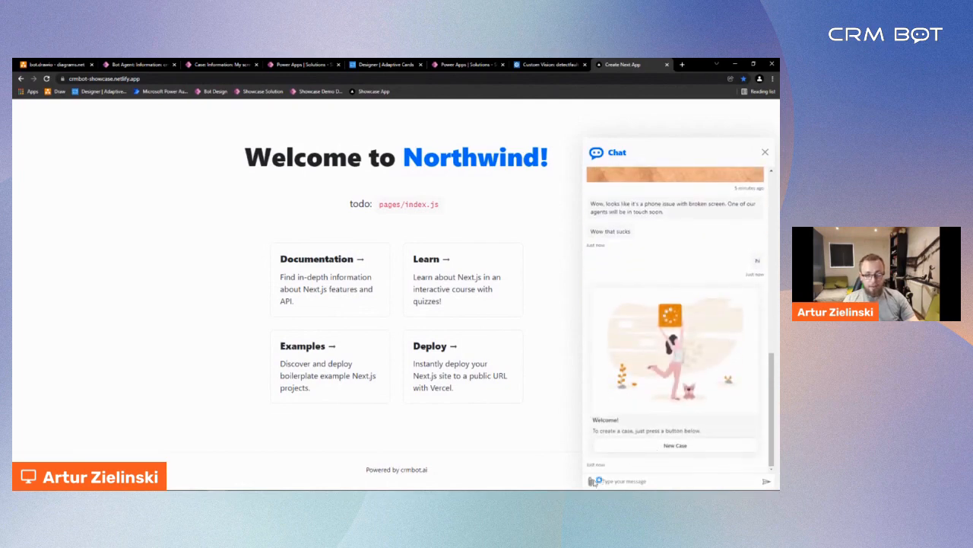
{"action": "left_click", "coordinate": [593, 481]}
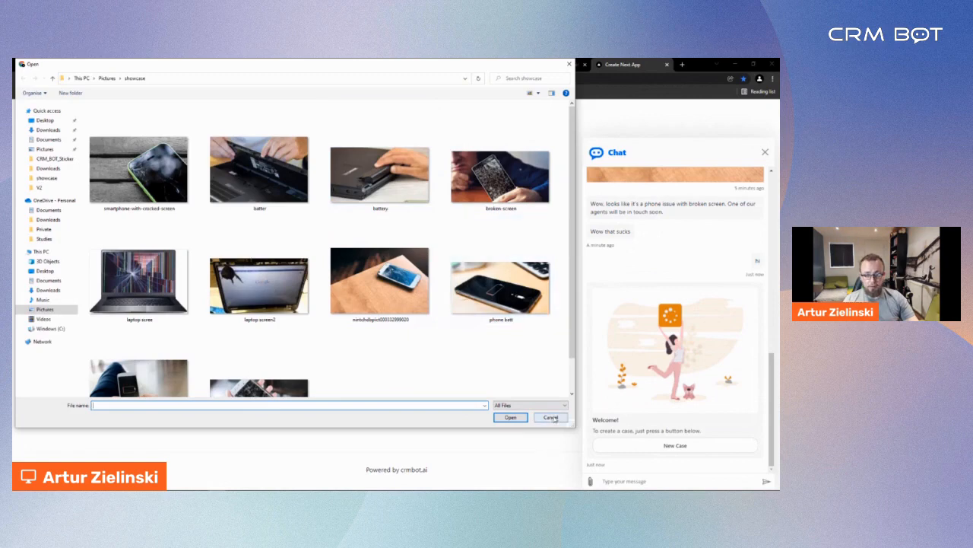
{"action": "left_click", "coordinate": [550, 417]}
Step: Create and submit a new case in the chat for Laptop with the issue "My battery is dead." and the details "asdasd"
{"action": "left_click", "coordinate": [682, 446]}
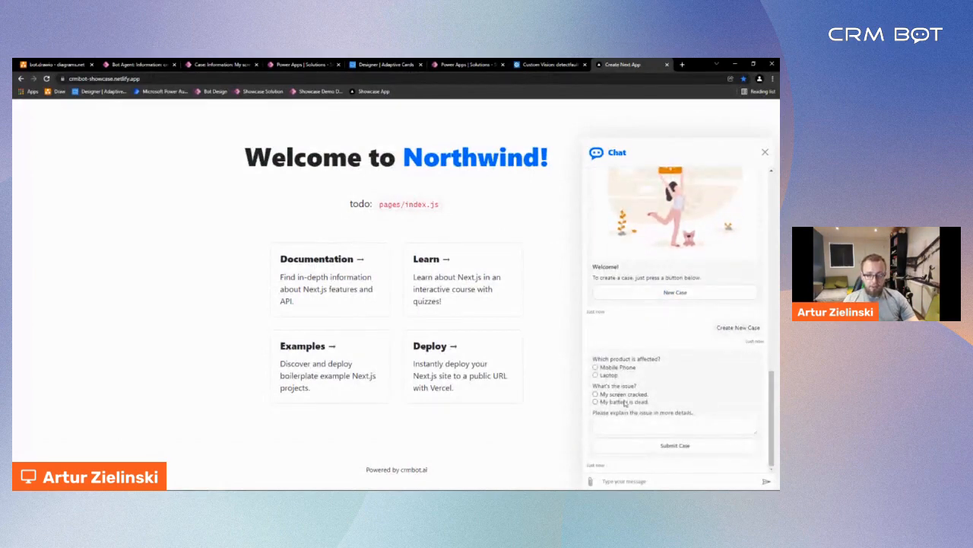
{"action": "left_click", "coordinate": [624, 401]}
{"action": "left_click", "coordinate": [614, 376]}
{"action": "left_click", "coordinate": [643, 428]}
{"action": "type", "text": "asdasd"}
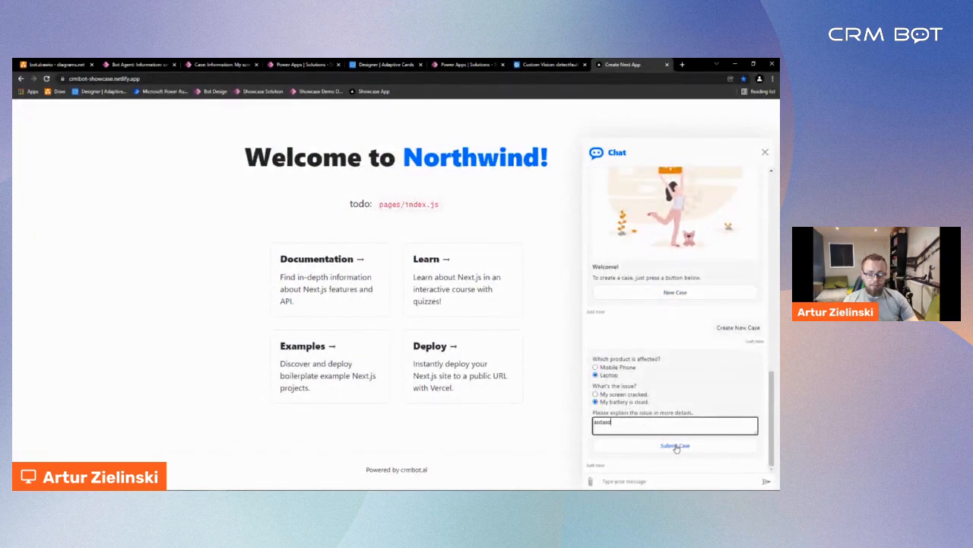
{"action": "left_click", "coordinate": [675, 446]}
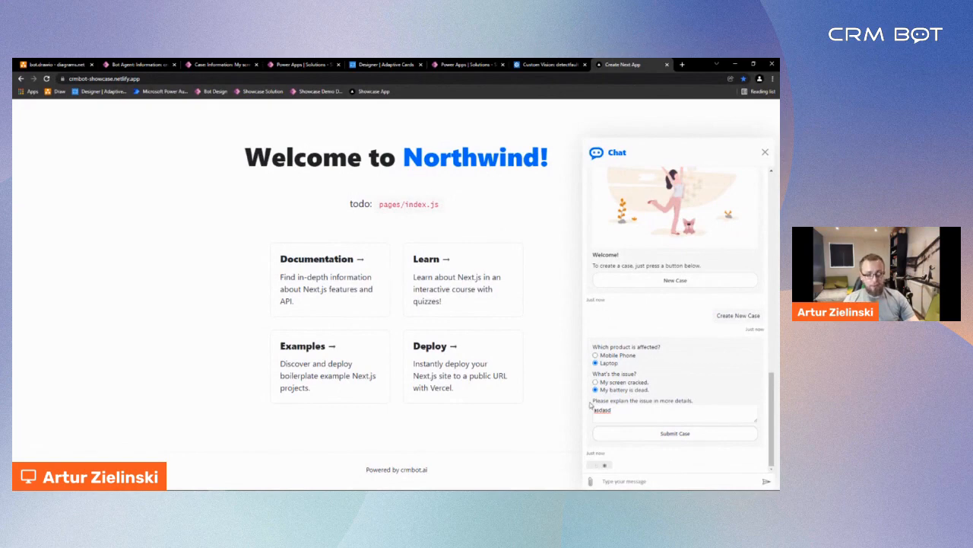
Step: Attach a picture from the showcase folder to the chat as evidence for the laptop battery case
{"action": "left_click", "coordinate": [590, 481]}
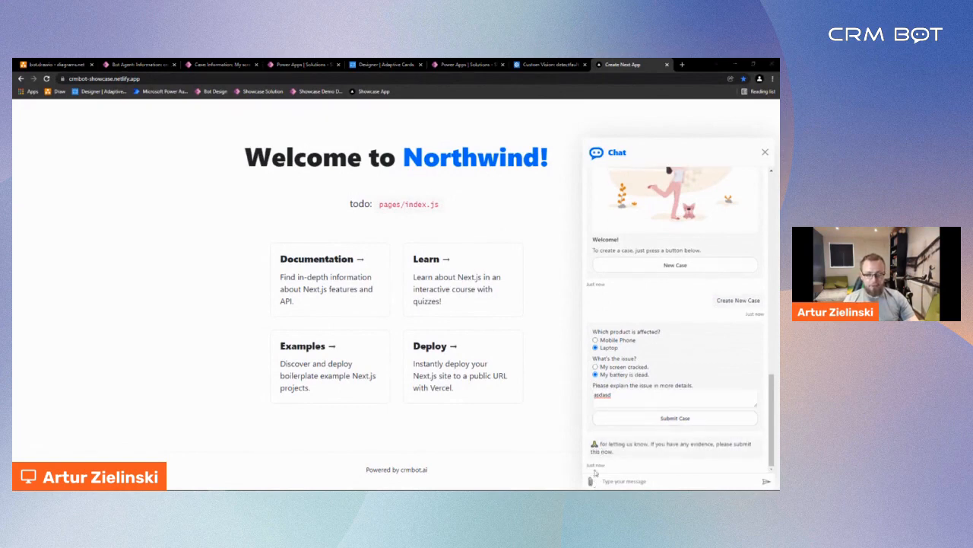
{"action": "double_click", "coordinate": [308, 199]}
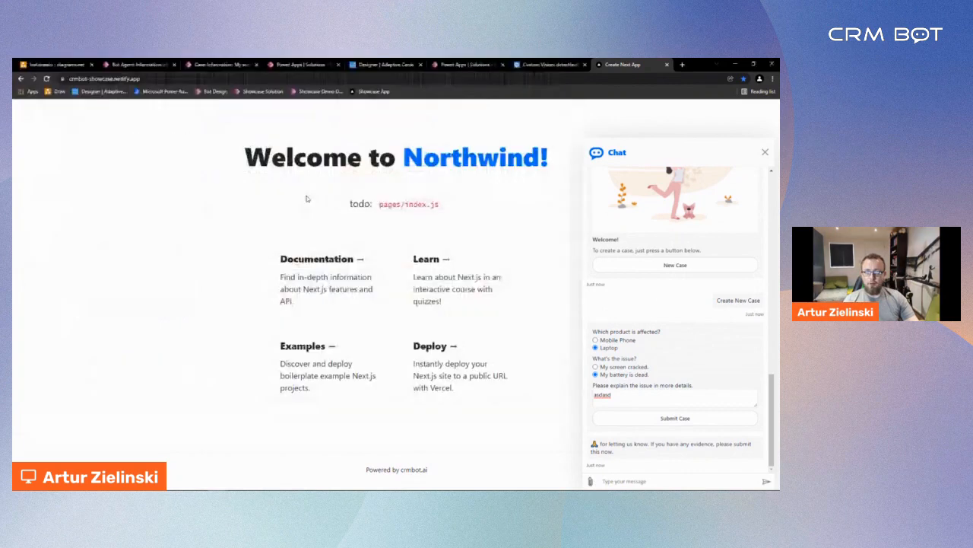